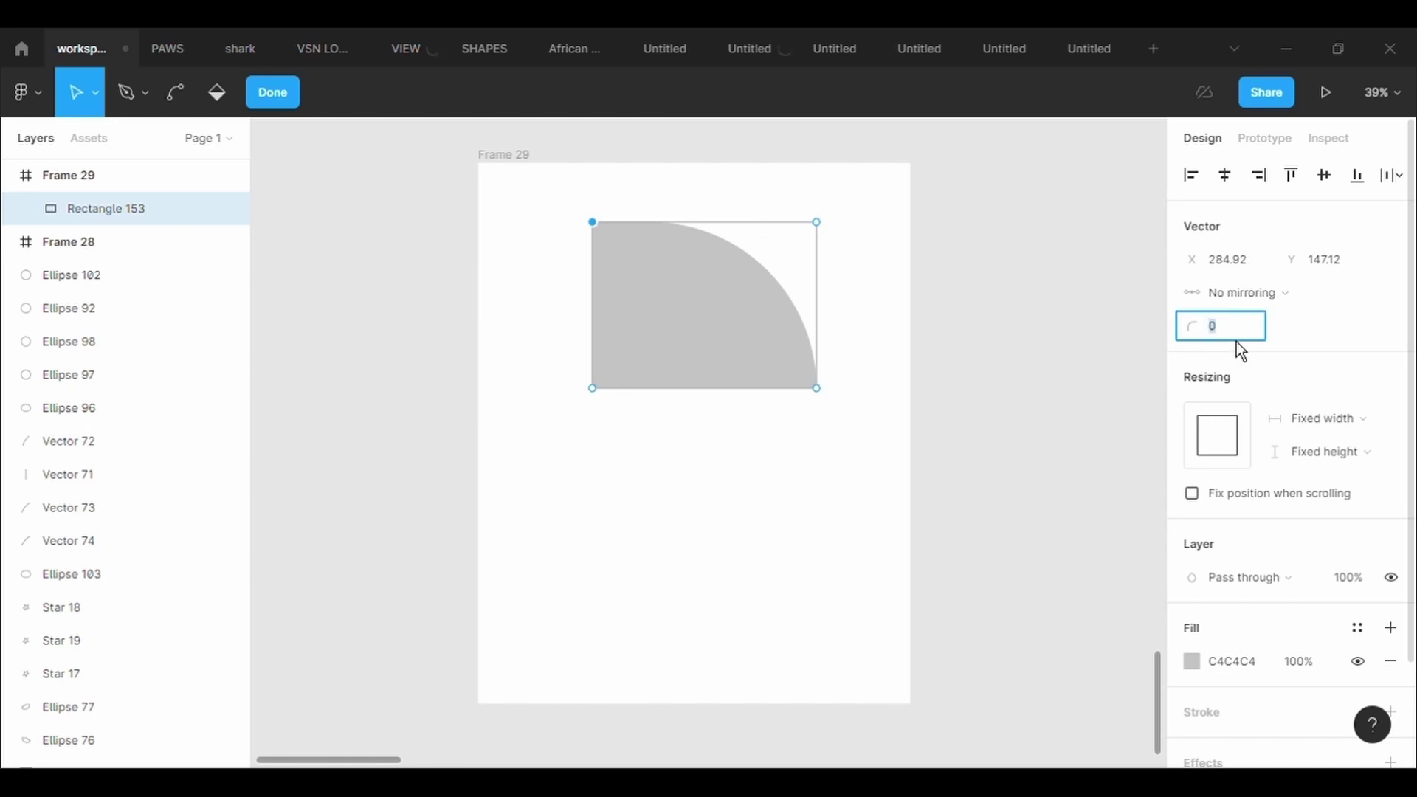
# - Round the rectangle's upper-left corner with radius 500 and bend its bottom edge downward into a curve
pyautogui.write('500')
pyautogui.press('Return')
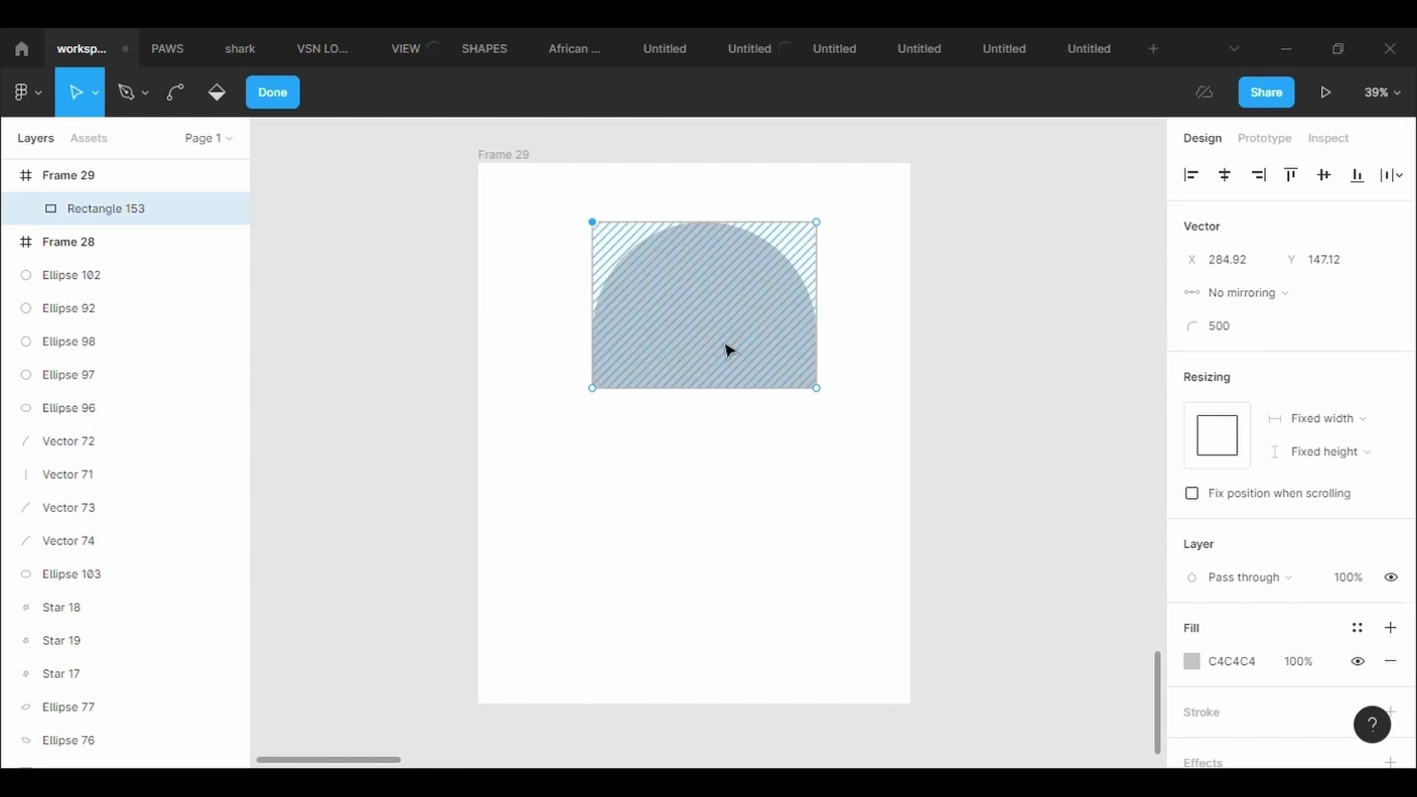
pyautogui.click(175, 91)
pyautogui.moveTo(665, 387); pyautogui.dragTo(710, 452)
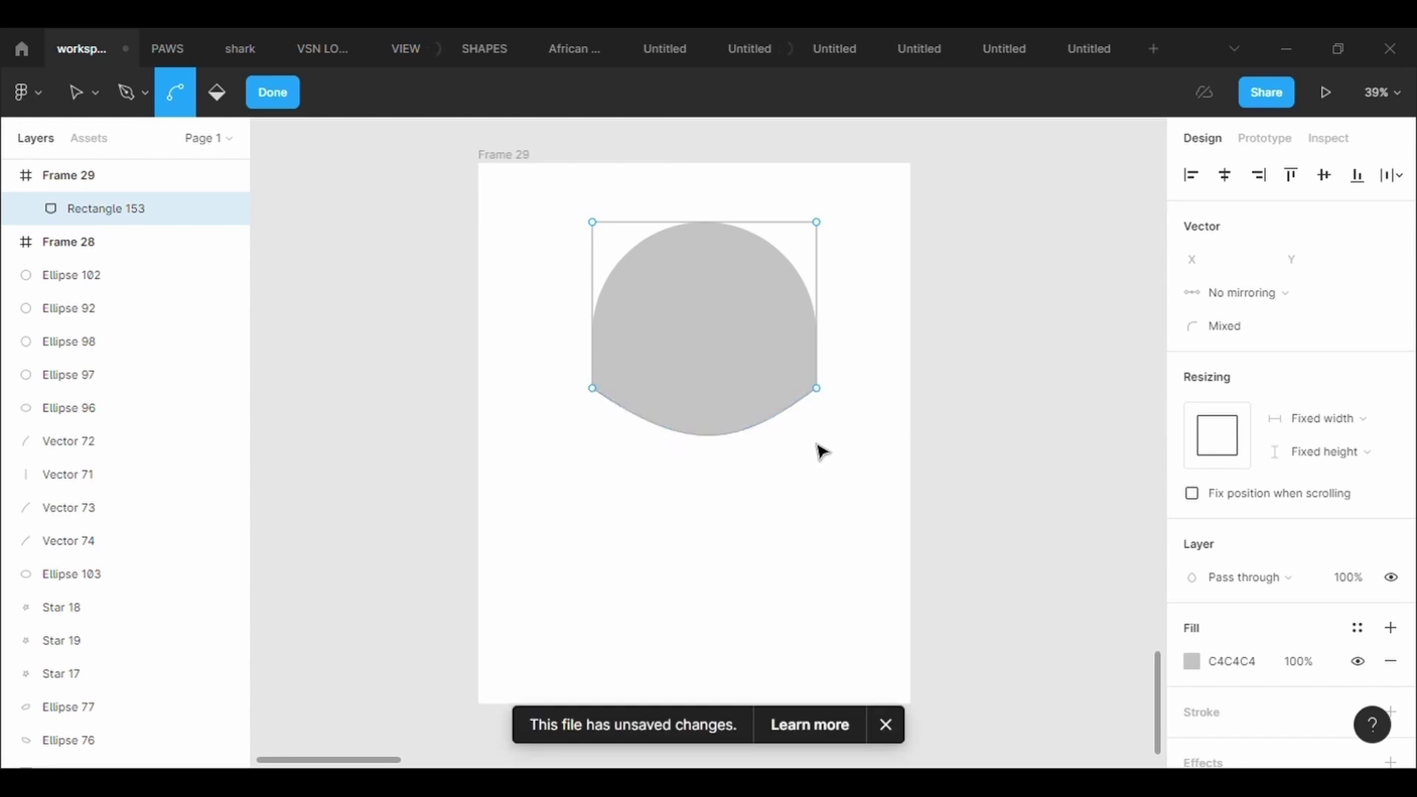
pyautogui.moveTo(816, 388); pyautogui.dragTo(829, 448)
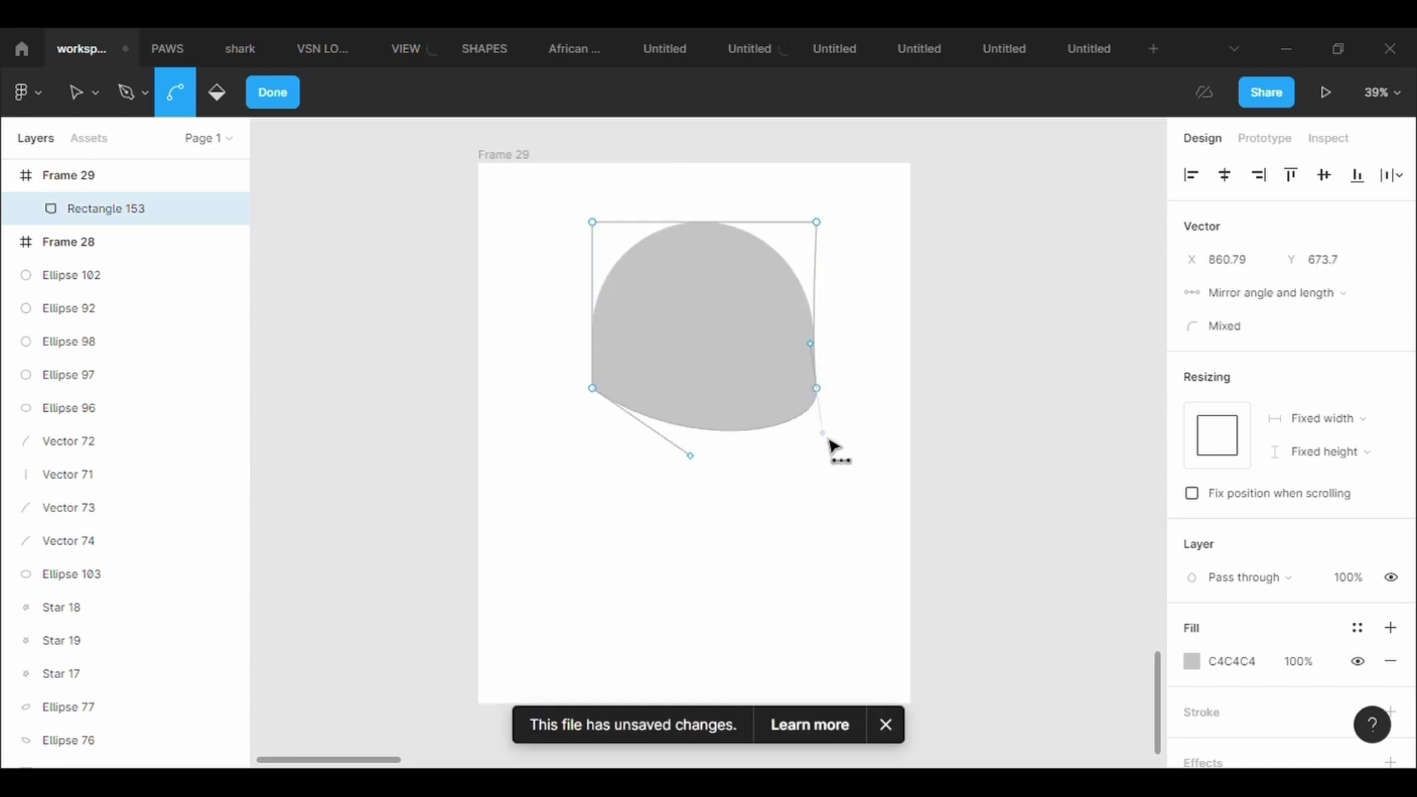
pyautogui.hotkey('ctrl', 'z')
# - Lengthen the shape by moving its two lower corner points down to the same level, at Y about 640
pyautogui.press('v')
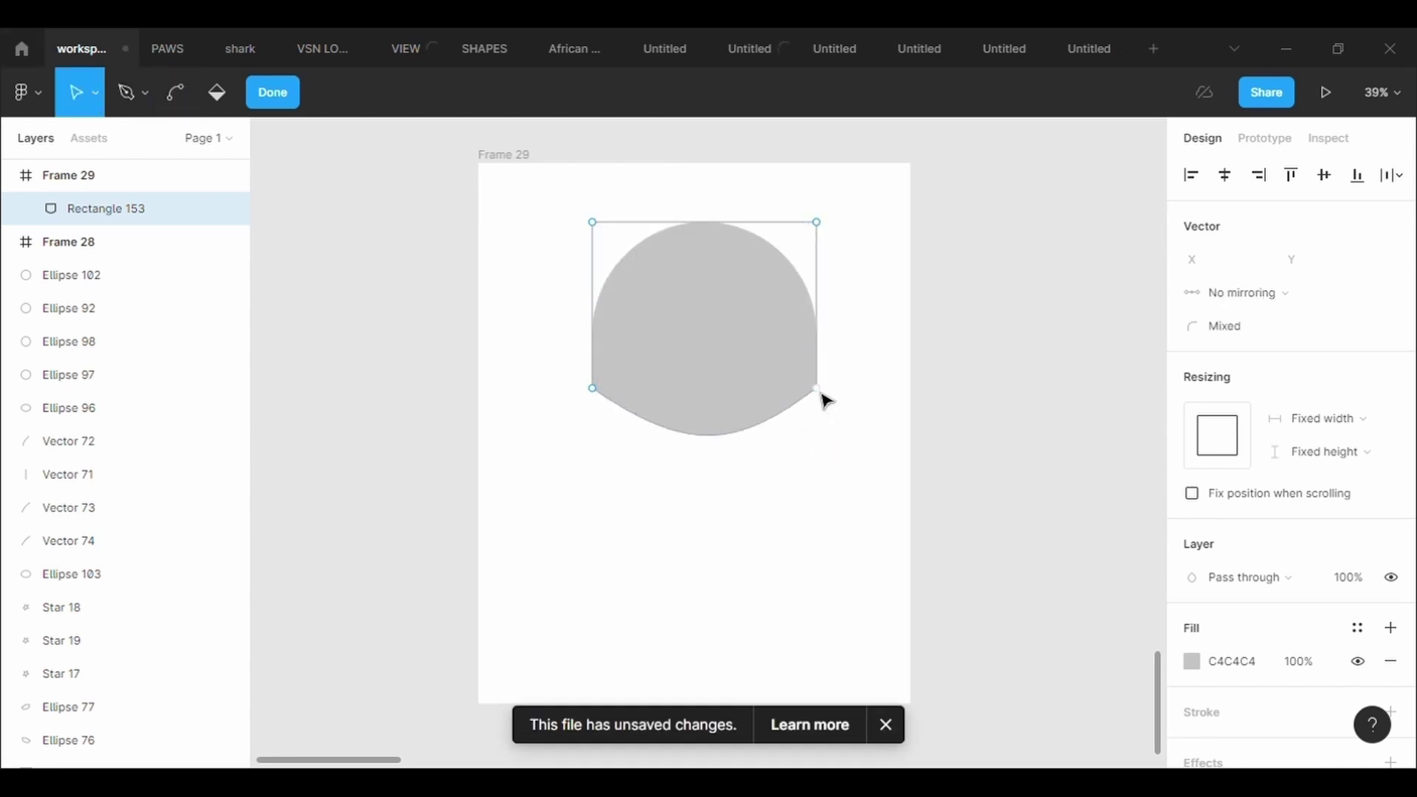
pyautogui.moveTo(820, 393); pyautogui.dragTo(824, 423)
pyautogui.moveTo(597, 391); pyautogui.dragTo(599, 423)
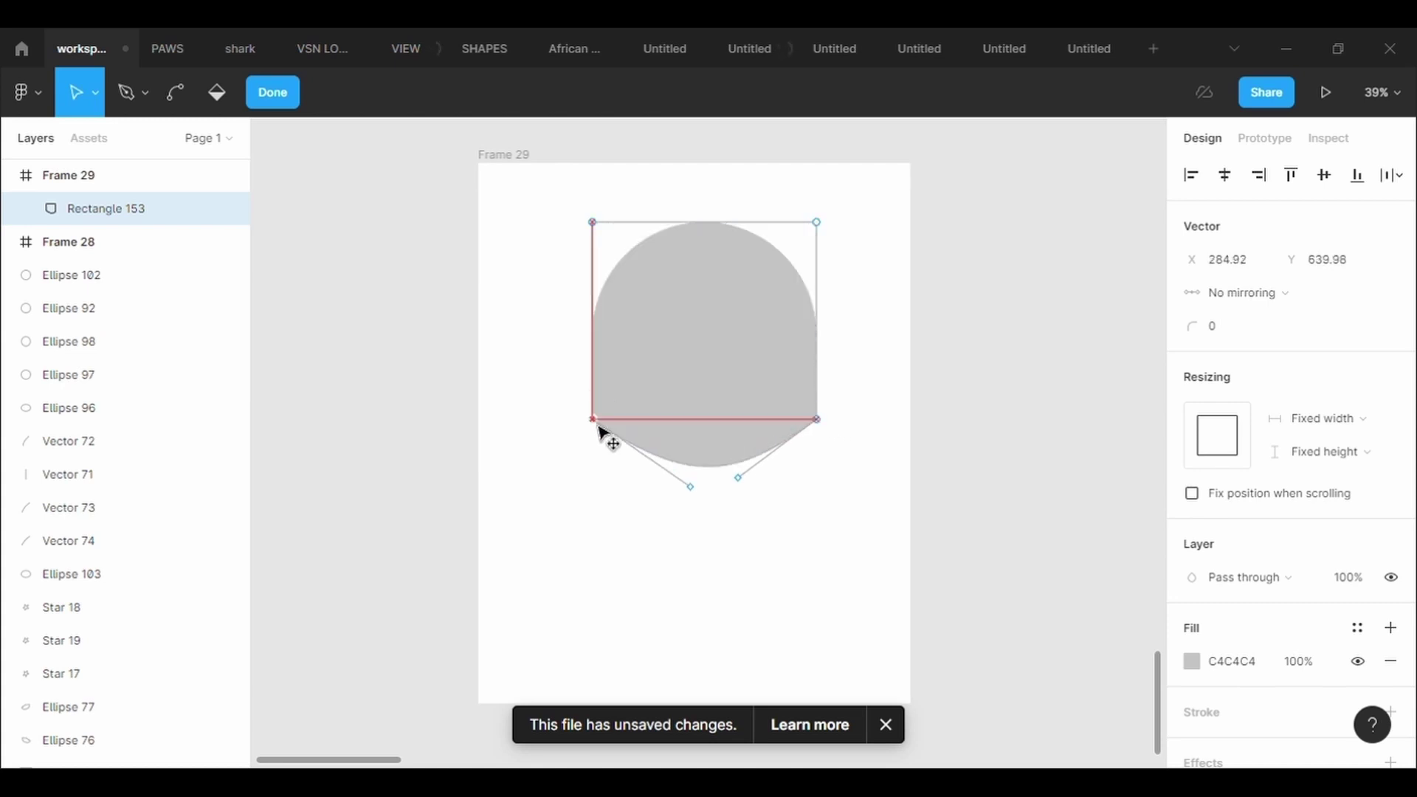
pyautogui.click(622, 463)
# - Add a black inside stroke with a weight of 5 to the shape and finish editing its points
pyautogui.click(1391, 712)
pyautogui.scroll(-3, 1264, 725)
pyautogui.click(1256, 591)
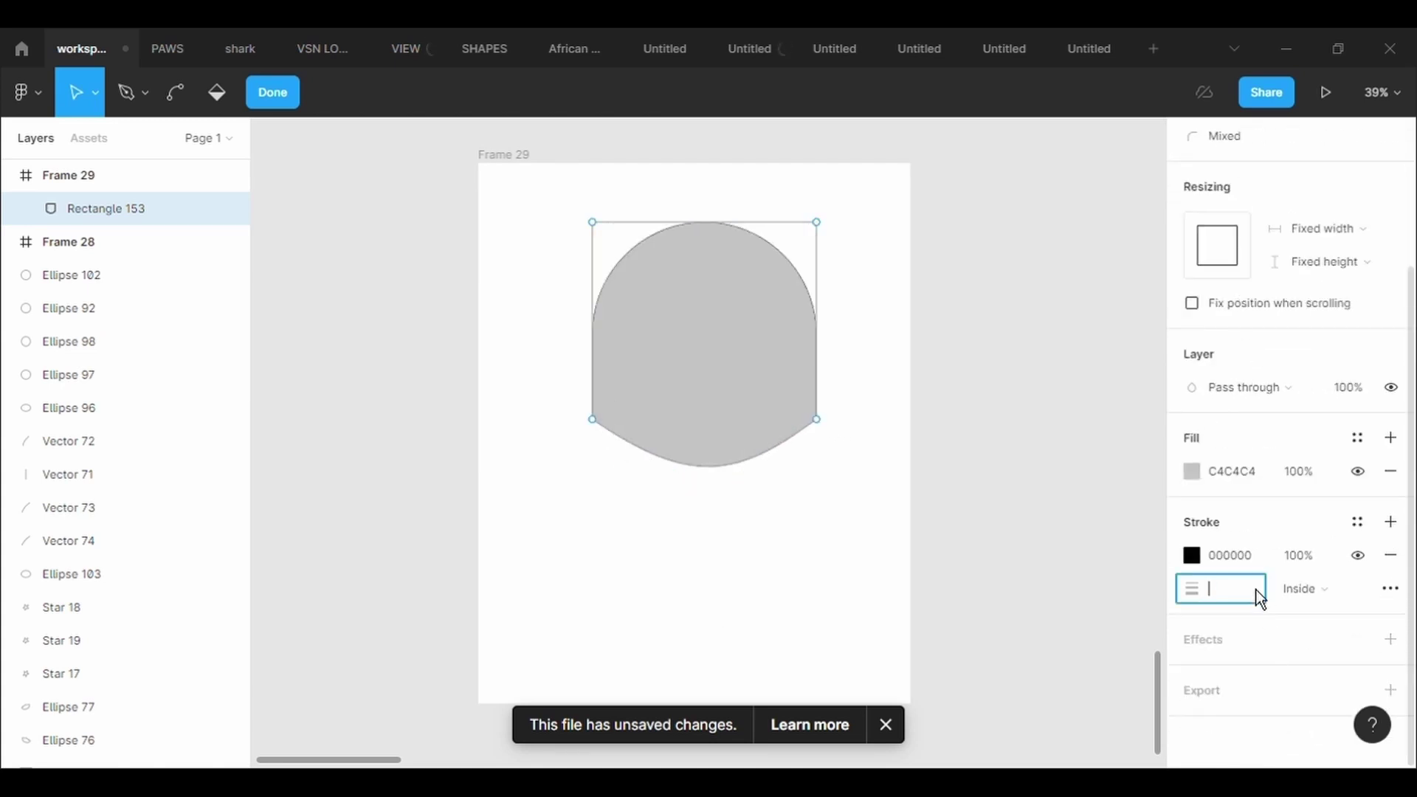
pyautogui.write('5')
pyautogui.press('Return')
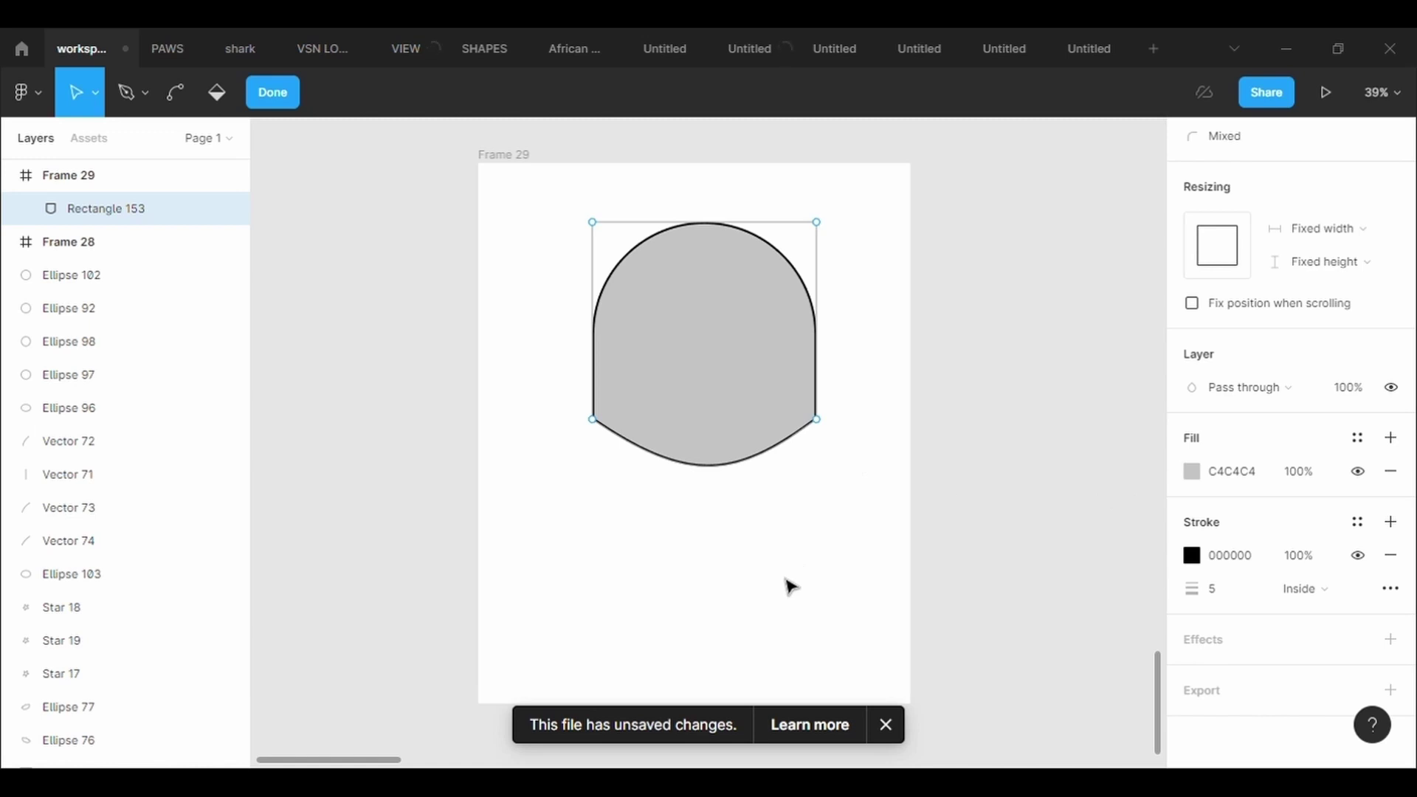
pyautogui.press('Escape')
# - Duplicate the shape, enlarge the copy around its centre to about 707 × 770 and send it to the back
pyautogui.hotkey('ctrl', 'c')
pyautogui.hotkey('ctrl', 'v')
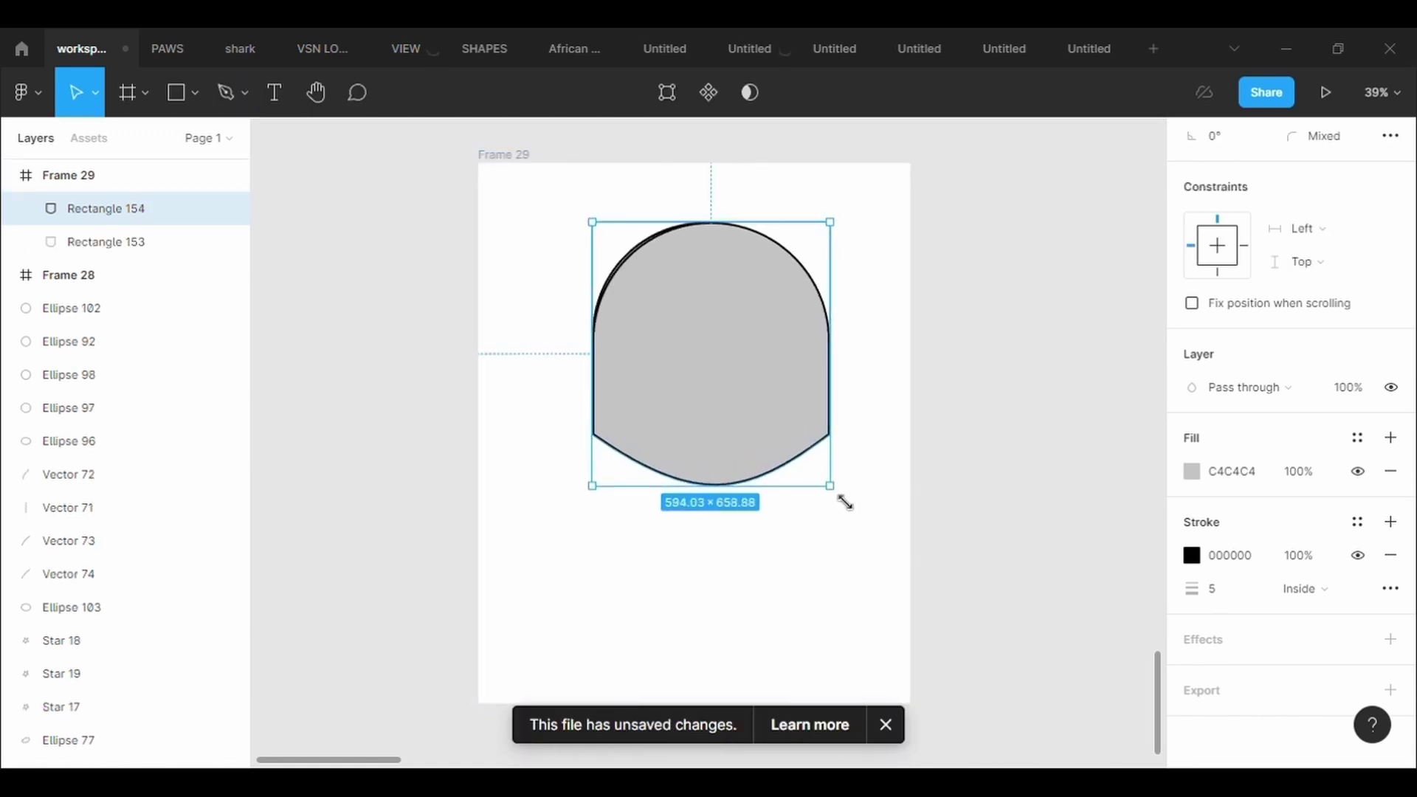
pyautogui.moveTo(829, 478); pyautogui.dragTo(859, 519)
pyautogui.rightClick(776, 451)
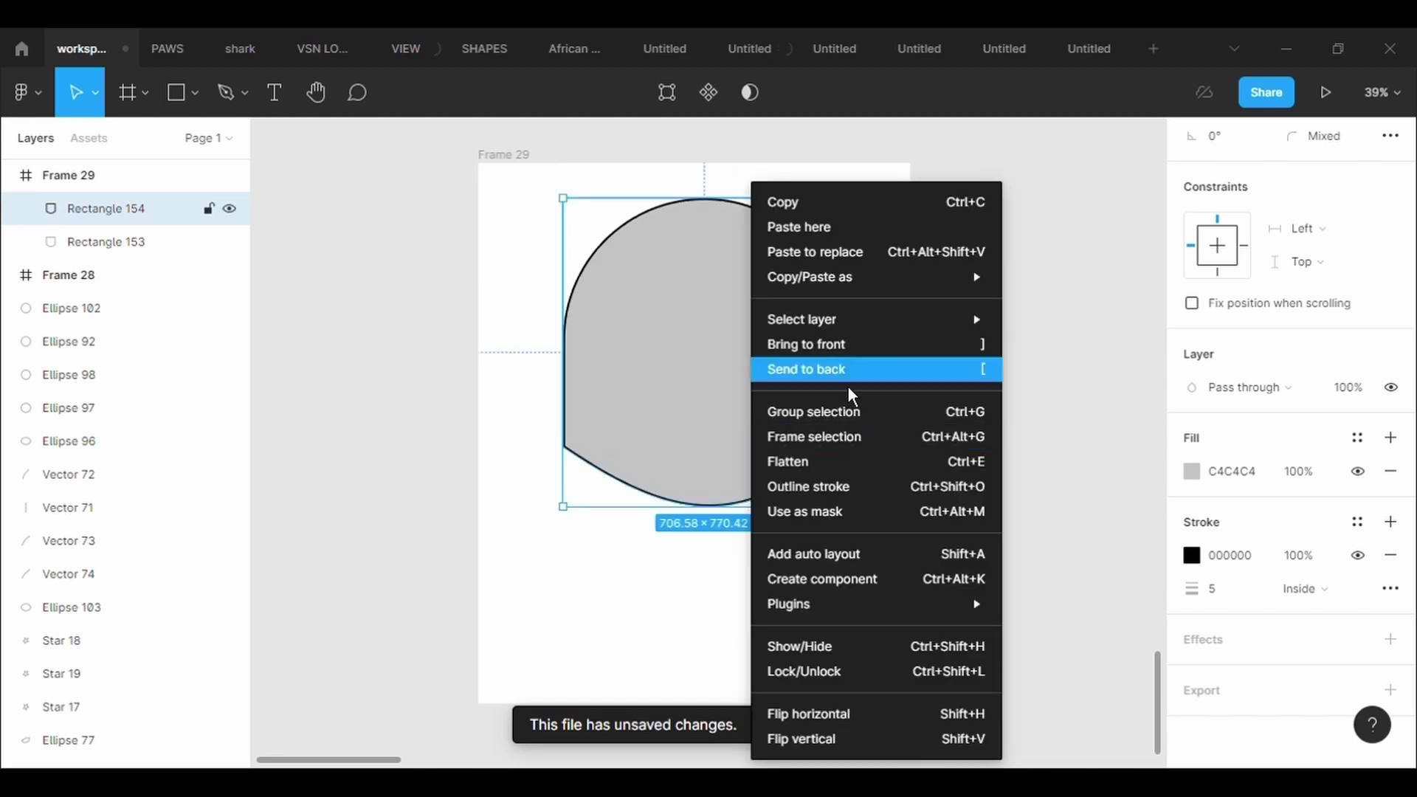
pyautogui.click(805, 370)
pyautogui.click(793, 569)
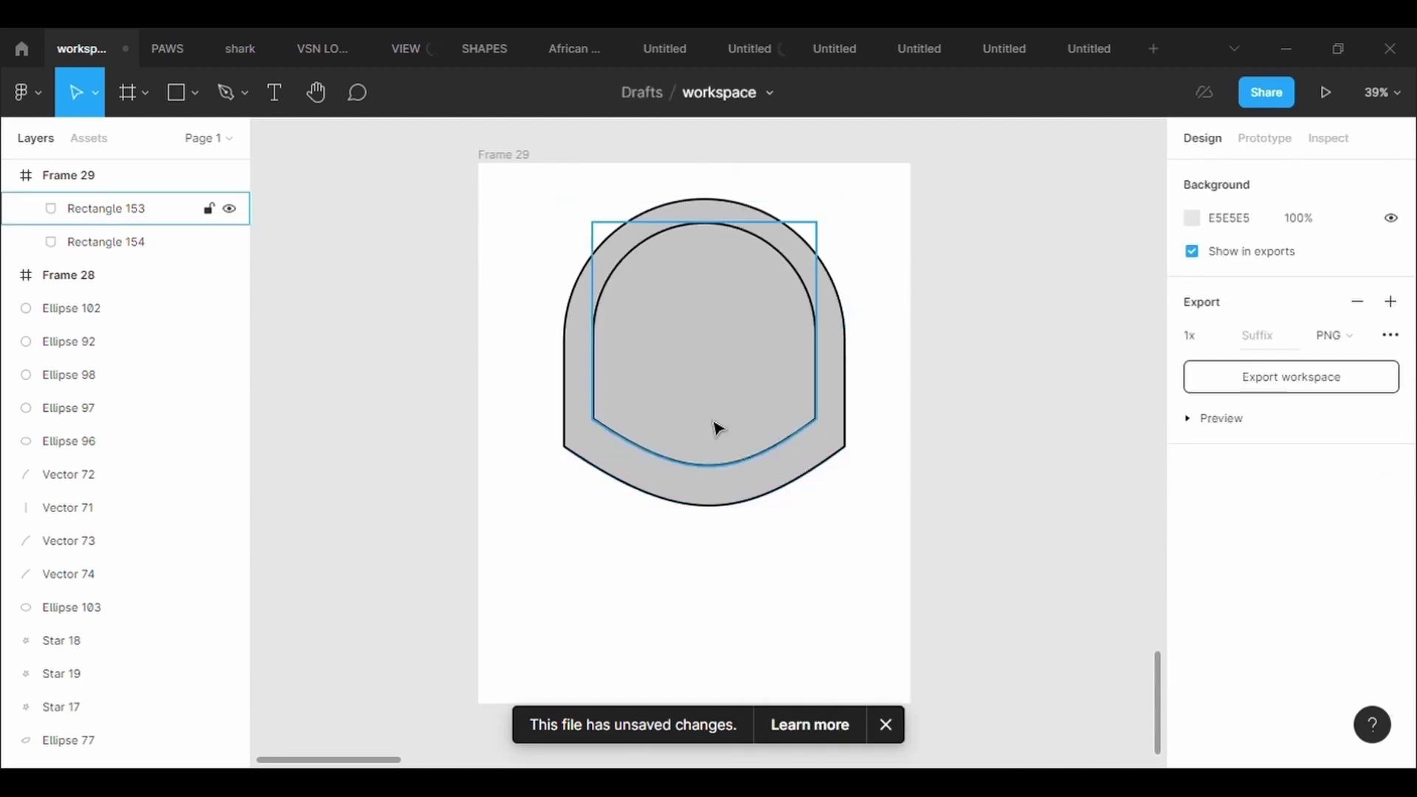
# - Round both lower corners of the inner shape with a radius of 100
pyautogui.click(701, 356)
pyautogui.click(668, 115)
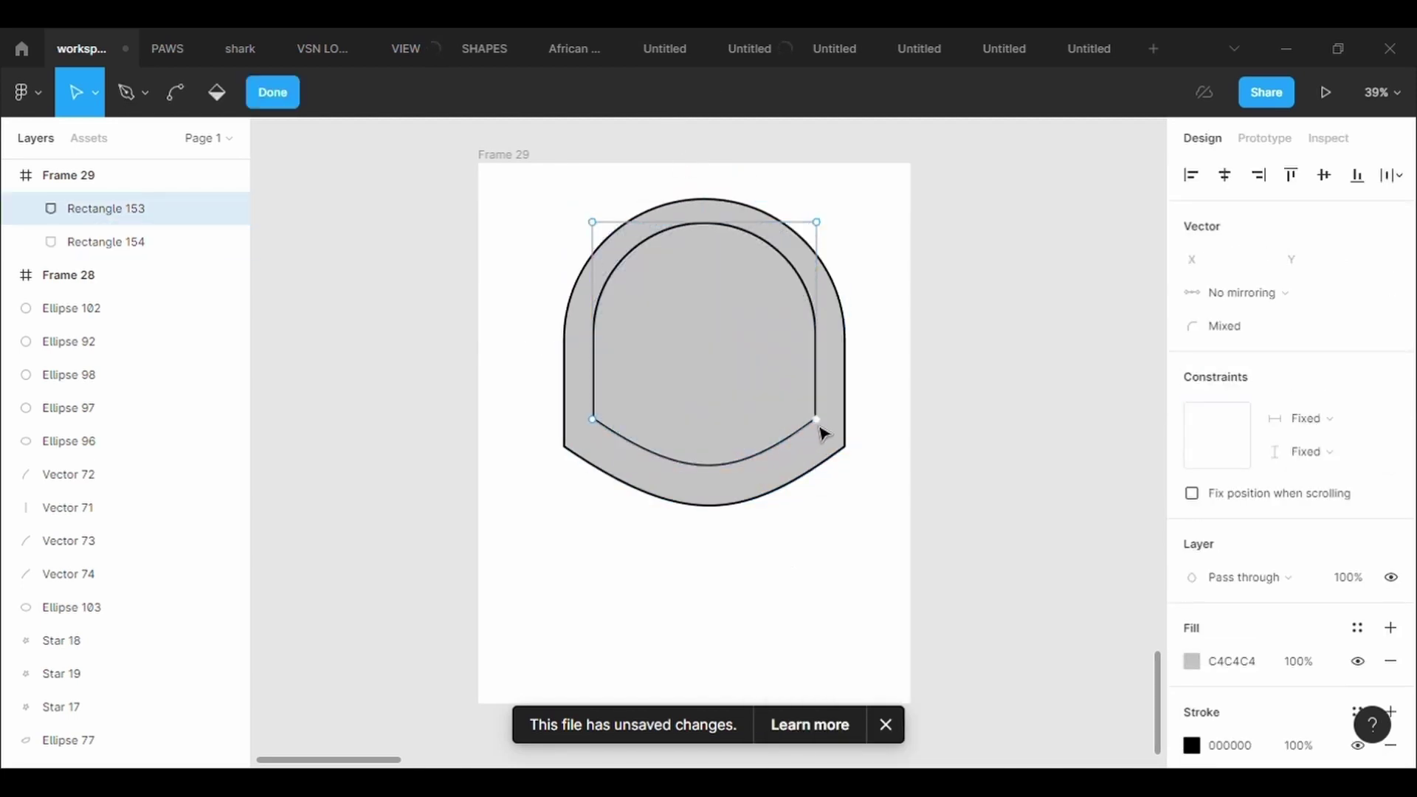
pyautogui.click(816, 420)
pyautogui.click(1260, 329)
pyautogui.write('100')
pyautogui.press('Return')
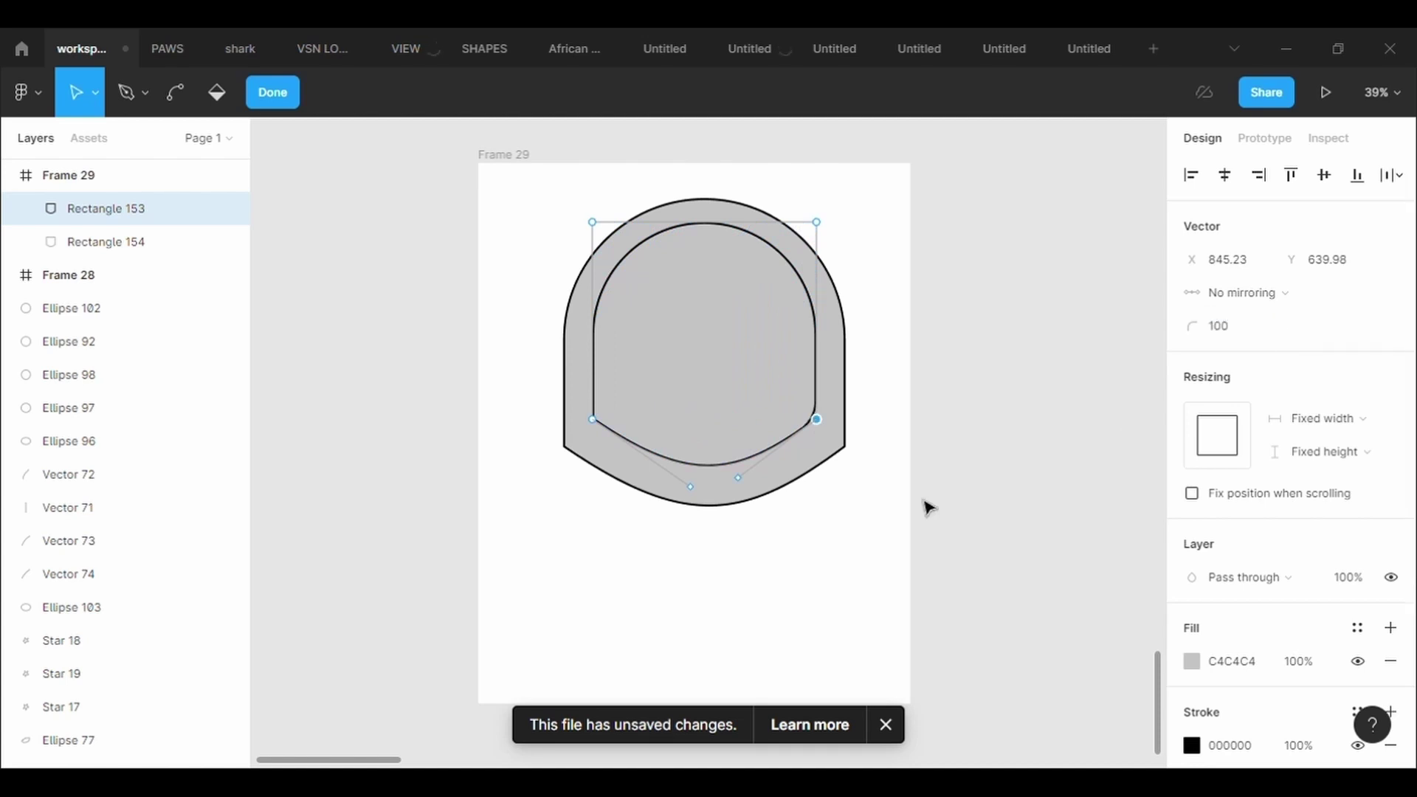
pyautogui.click(592, 419)
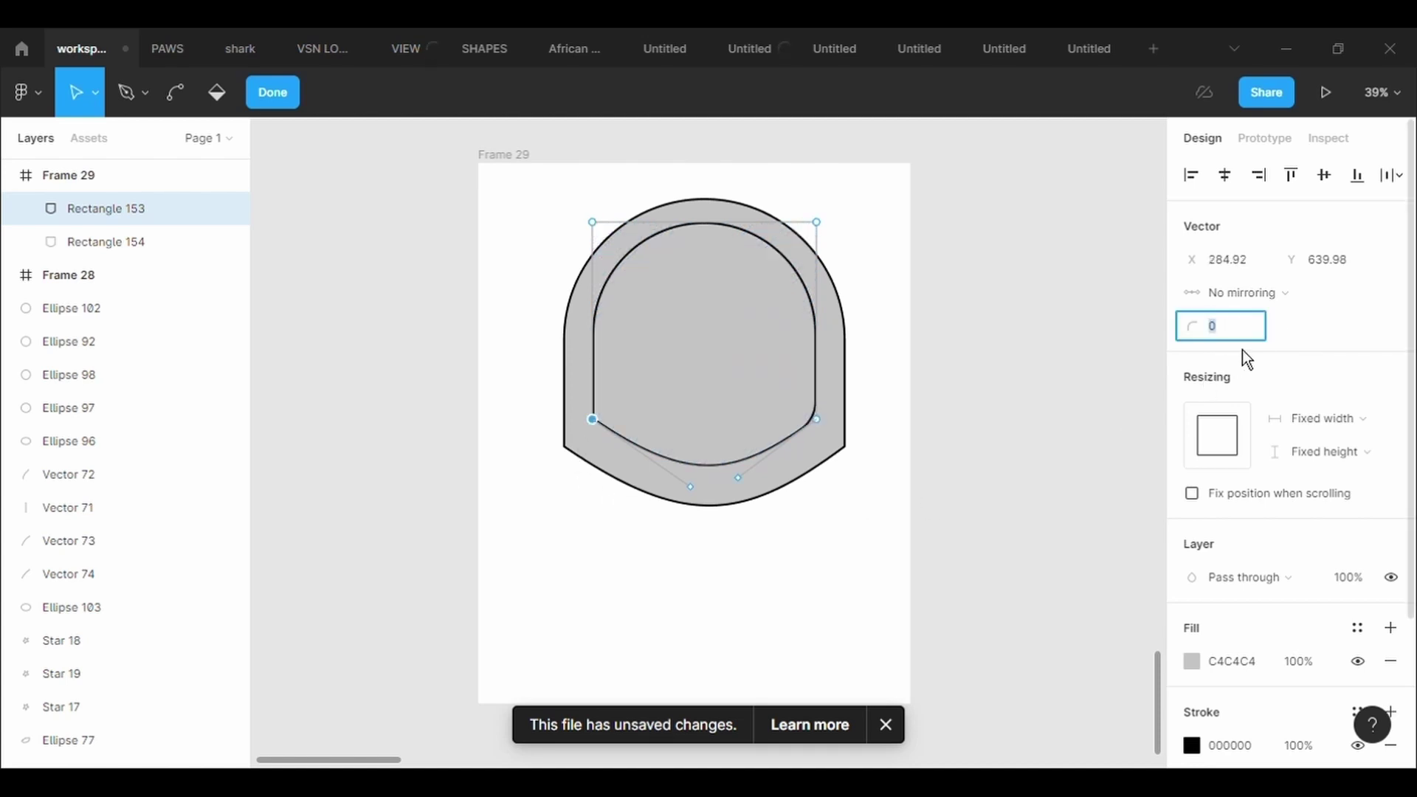
pyautogui.write('100')
pyautogui.press('Return')
pyautogui.press('Escape')
pyautogui.press('Escape')
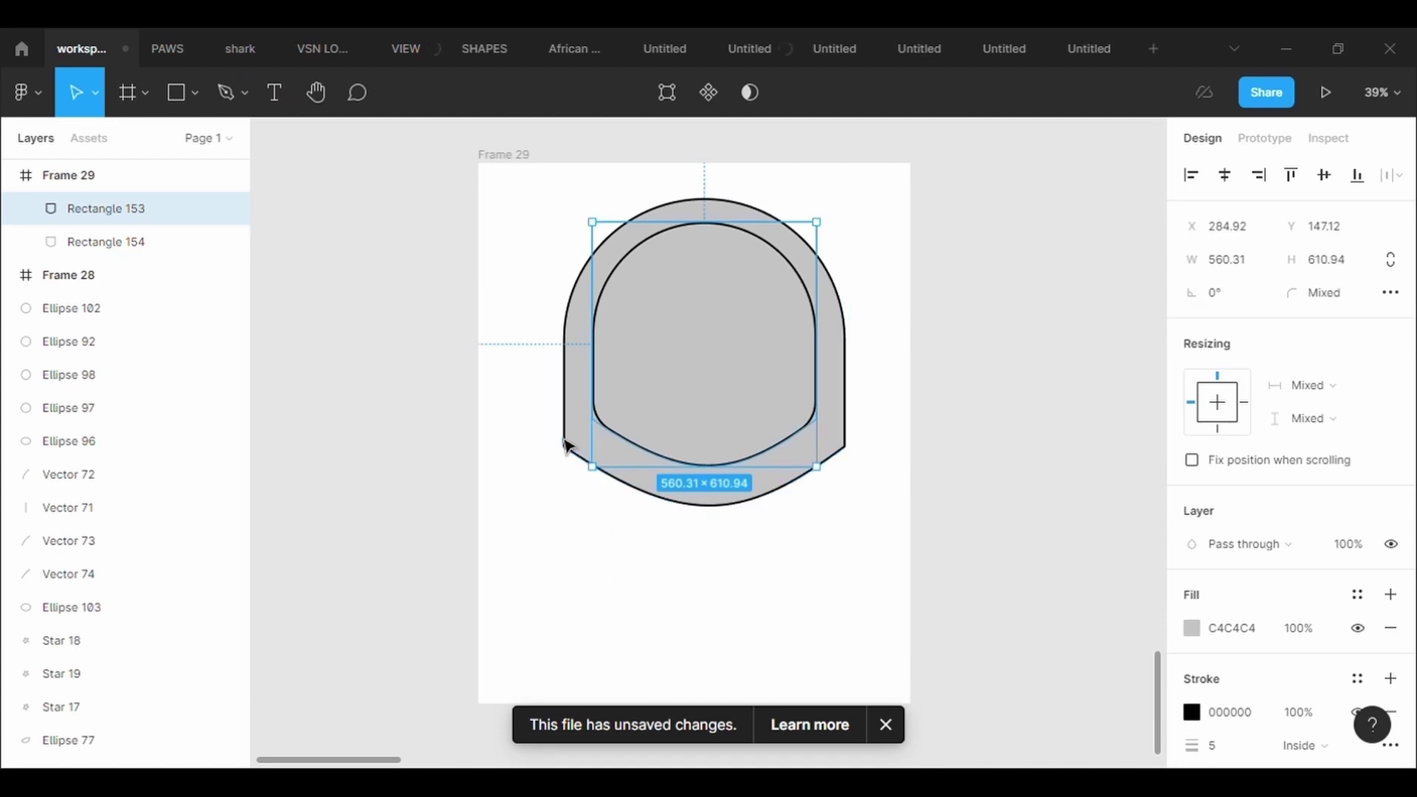
# - Round both lower corners of the larger outer shape with a radius of 100
pyautogui.click(567, 445)
pyautogui.click(668, 93)
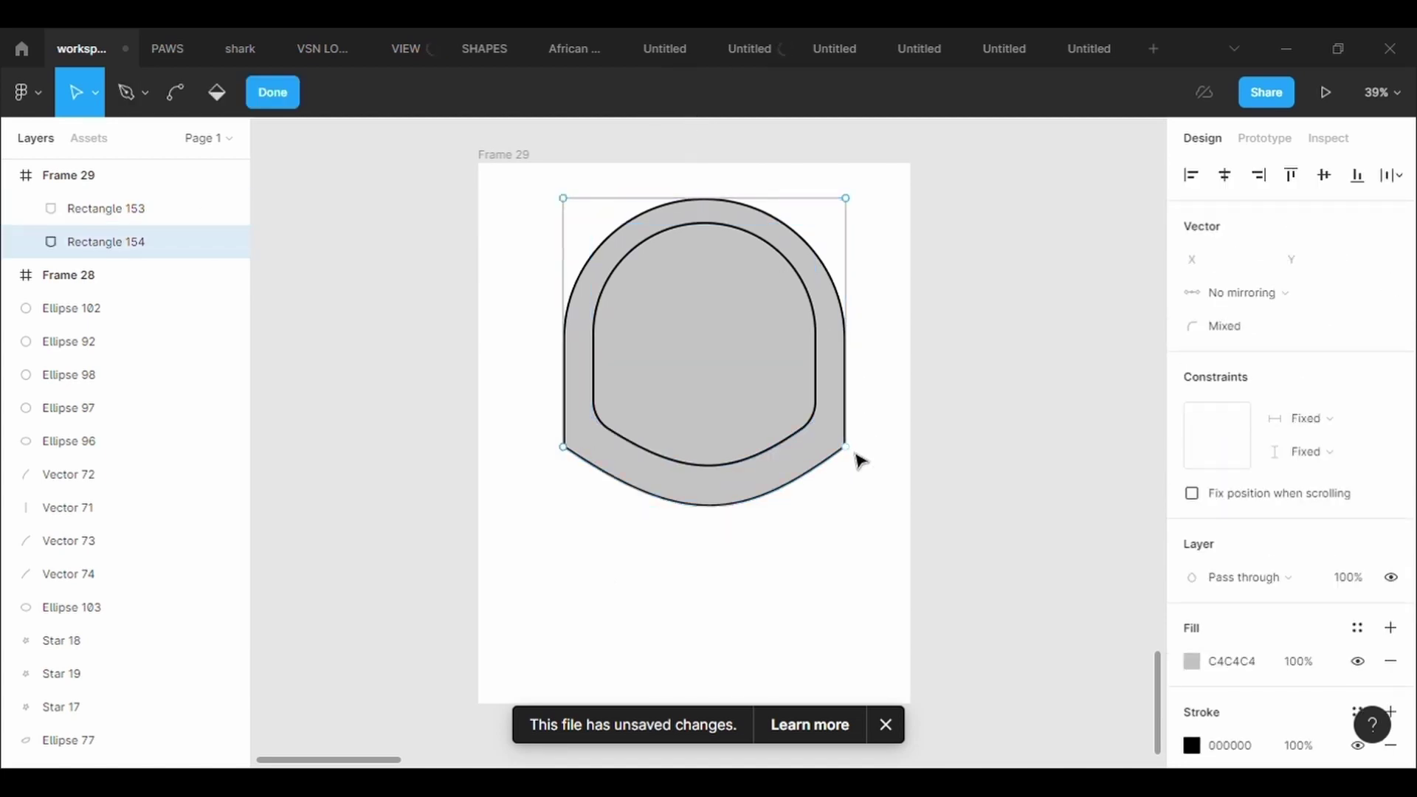
pyautogui.click(849, 448)
pyautogui.click(1259, 336)
pyautogui.press('BackSpace')
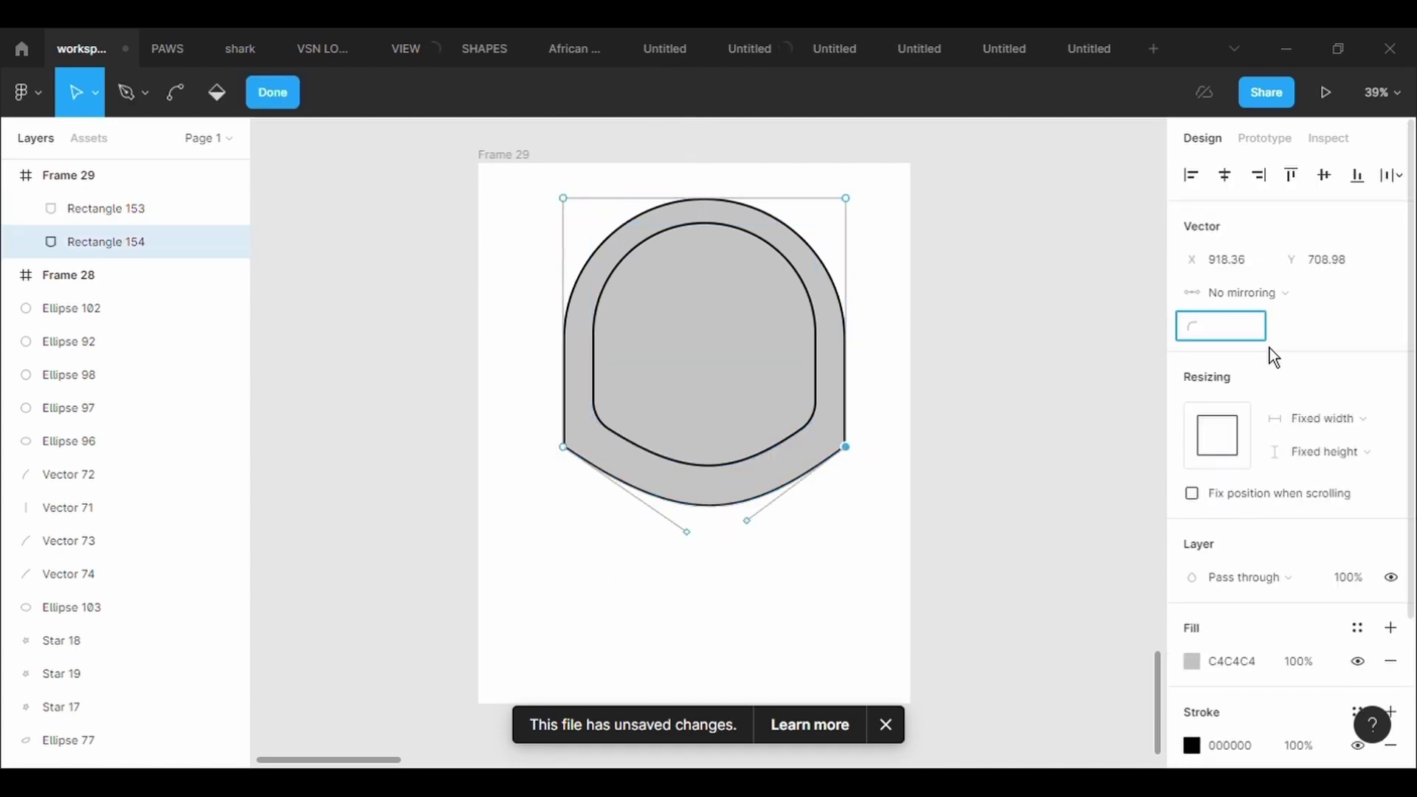
pyautogui.write('100')
pyautogui.press('Return')
pyautogui.click(564, 447)
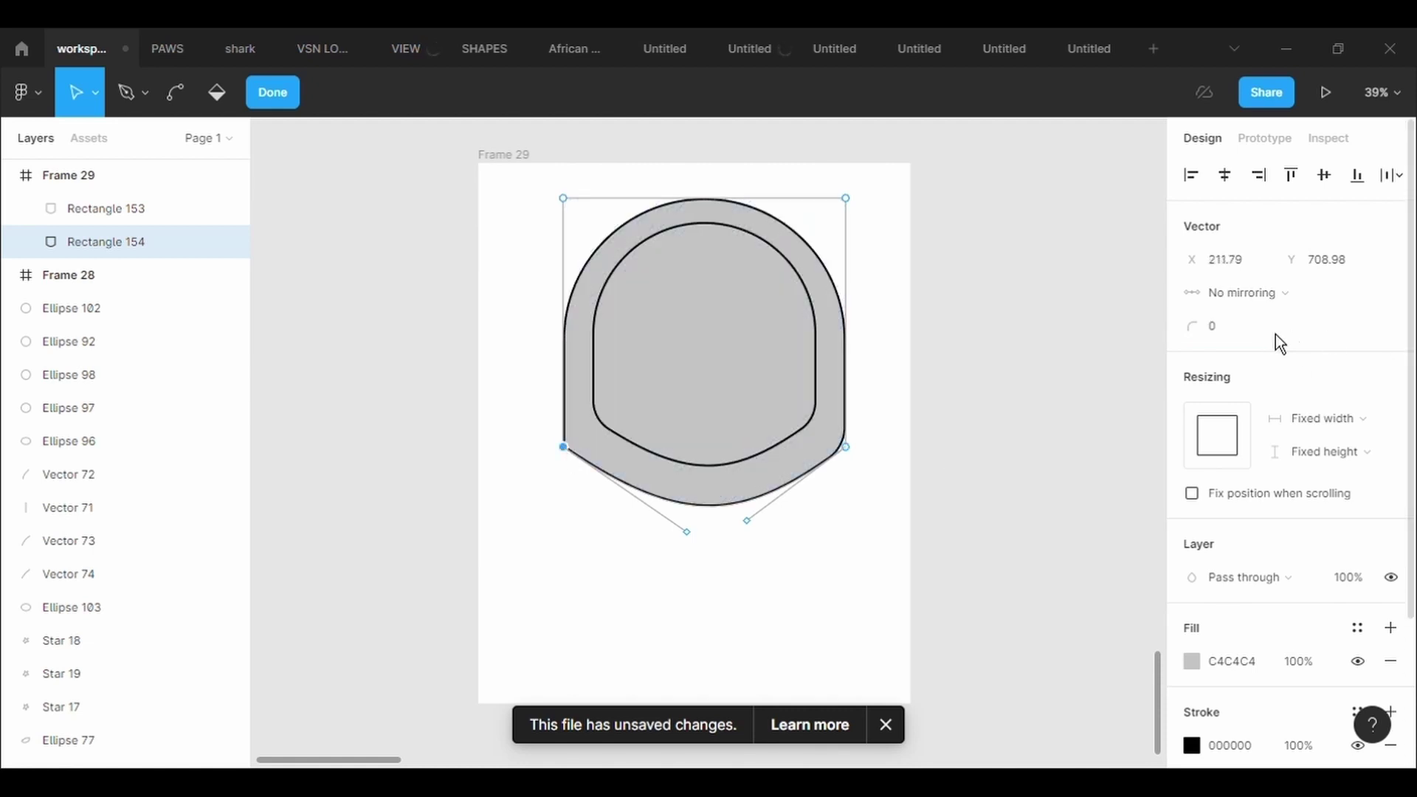
pyautogui.click(1270, 335)
pyautogui.press('BackSpace')
pyautogui.write('100')
pyautogui.press('Return')
pyautogui.press('Escape')
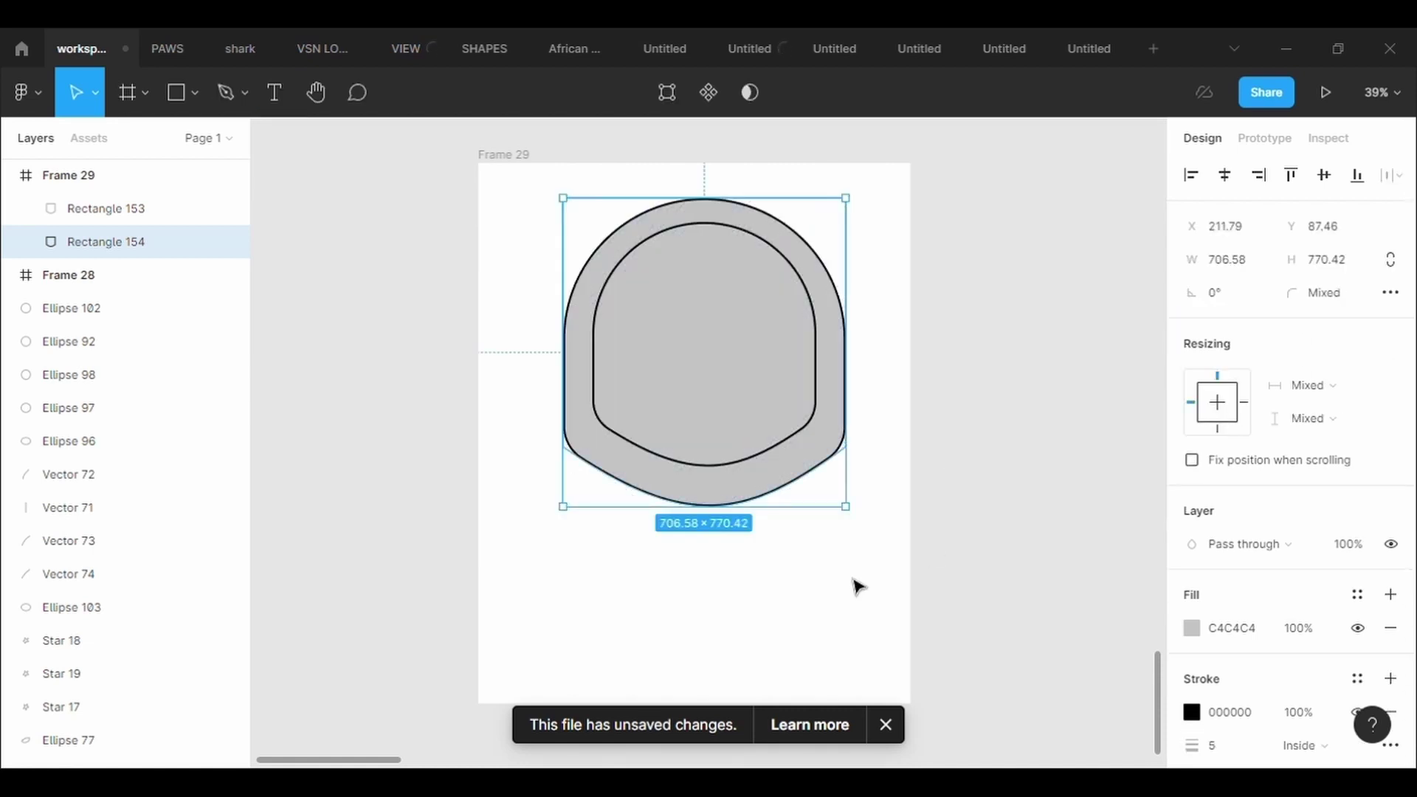
# - Scale both shapes down together to about 213 × 232 and centre them horizontally in the upper part of Frame 29
pyautogui.moveTo(859, 586); pyautogui.dragTo(559, 186)
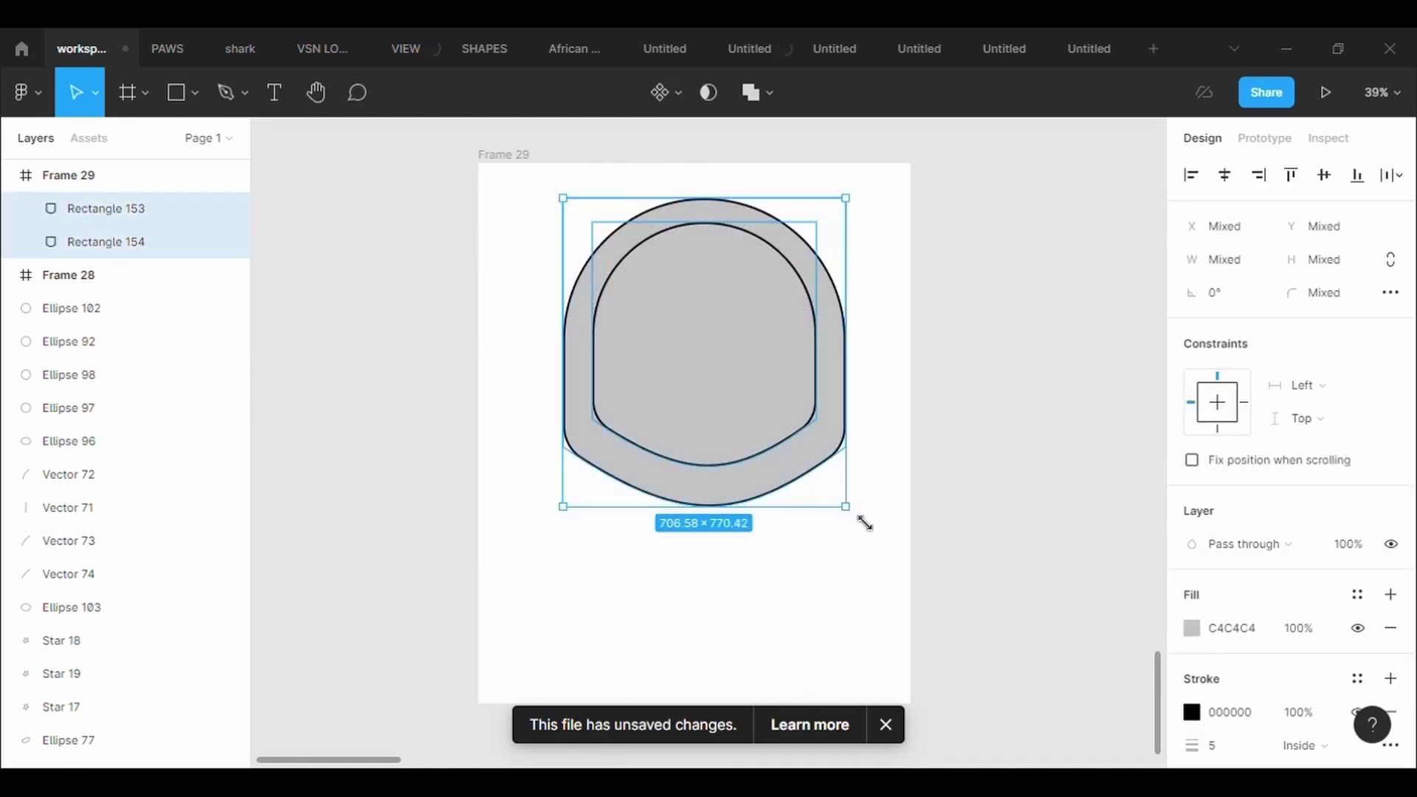
pyautogui.moveTo(865, 524); pyautogui.dragTo(710, 263)
pyautogui.hotkey('ctrl', 'z')
pyautogui.moveTo(860, 523); pyautogui.dragTo(663, 233)
pyautogui.moveTo(586, 265); pyautogui.dragTo(689, 332)
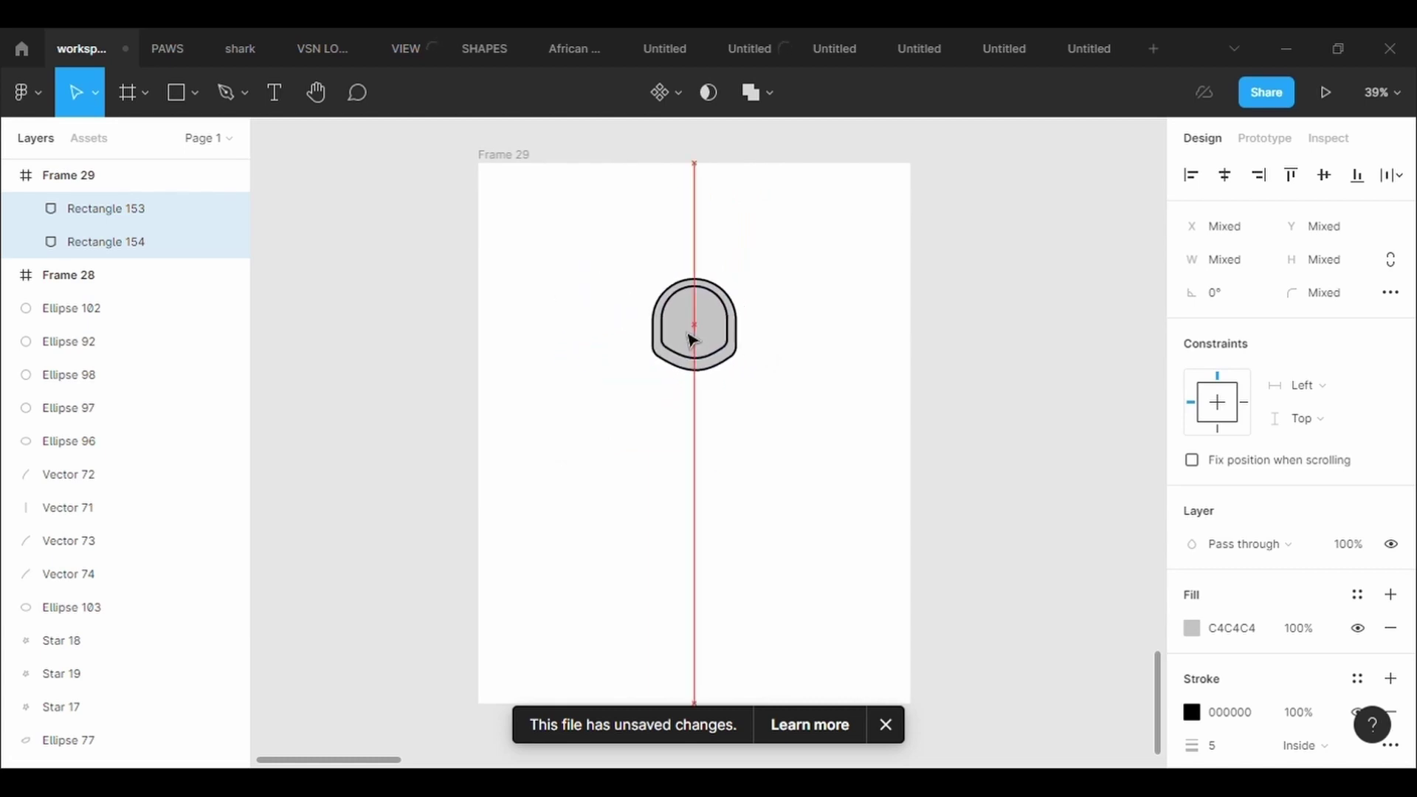
# - Draw a circle about 31 px across against the outer shape's left edge
pyautogui.hscroll(-1, 714, 355)
pyautogui.hscroll(-1, 715, 355)
pyautogui.hscroll(1, 715, 356)
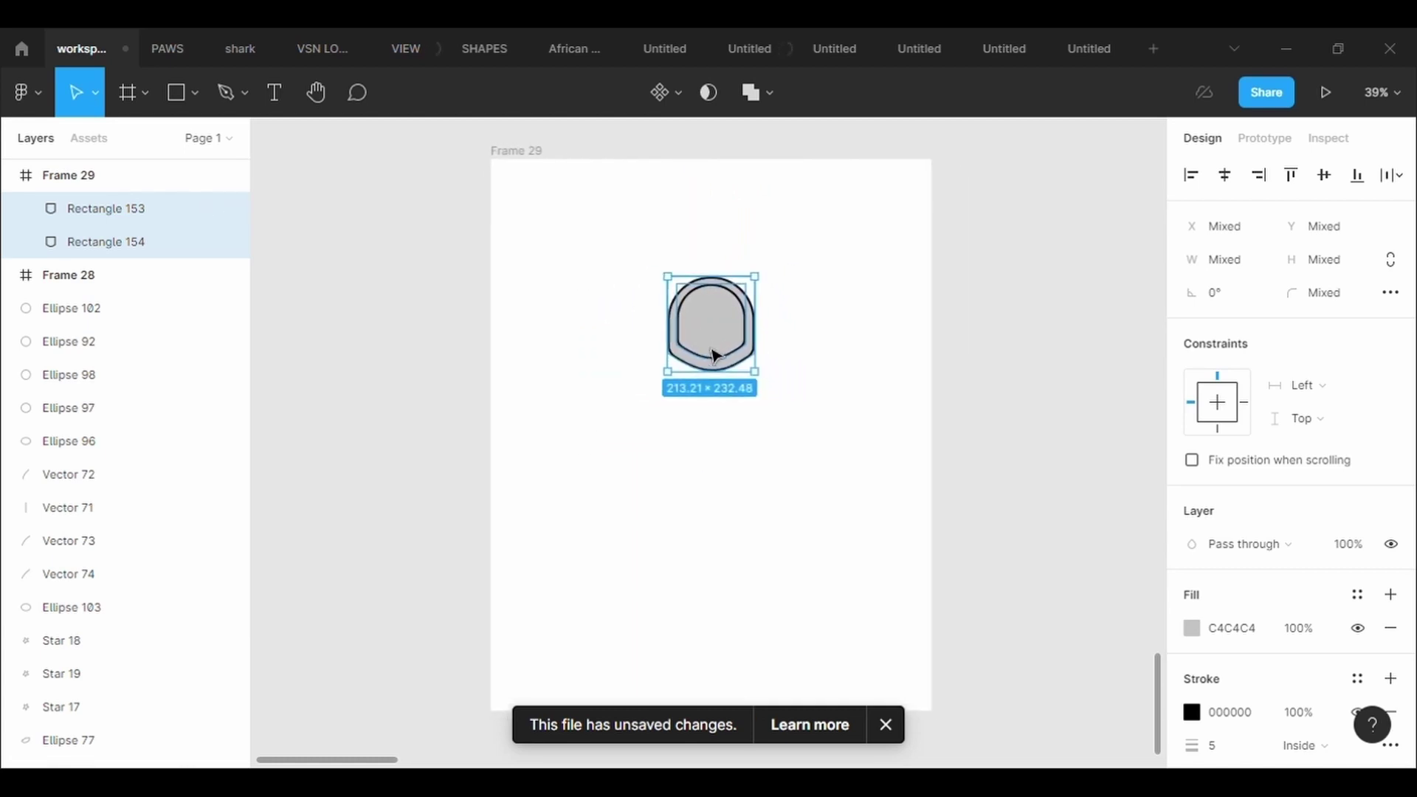
pyautogui.scroll(5, 714, 356)
pyautogui.scroll(3, 715, 356)
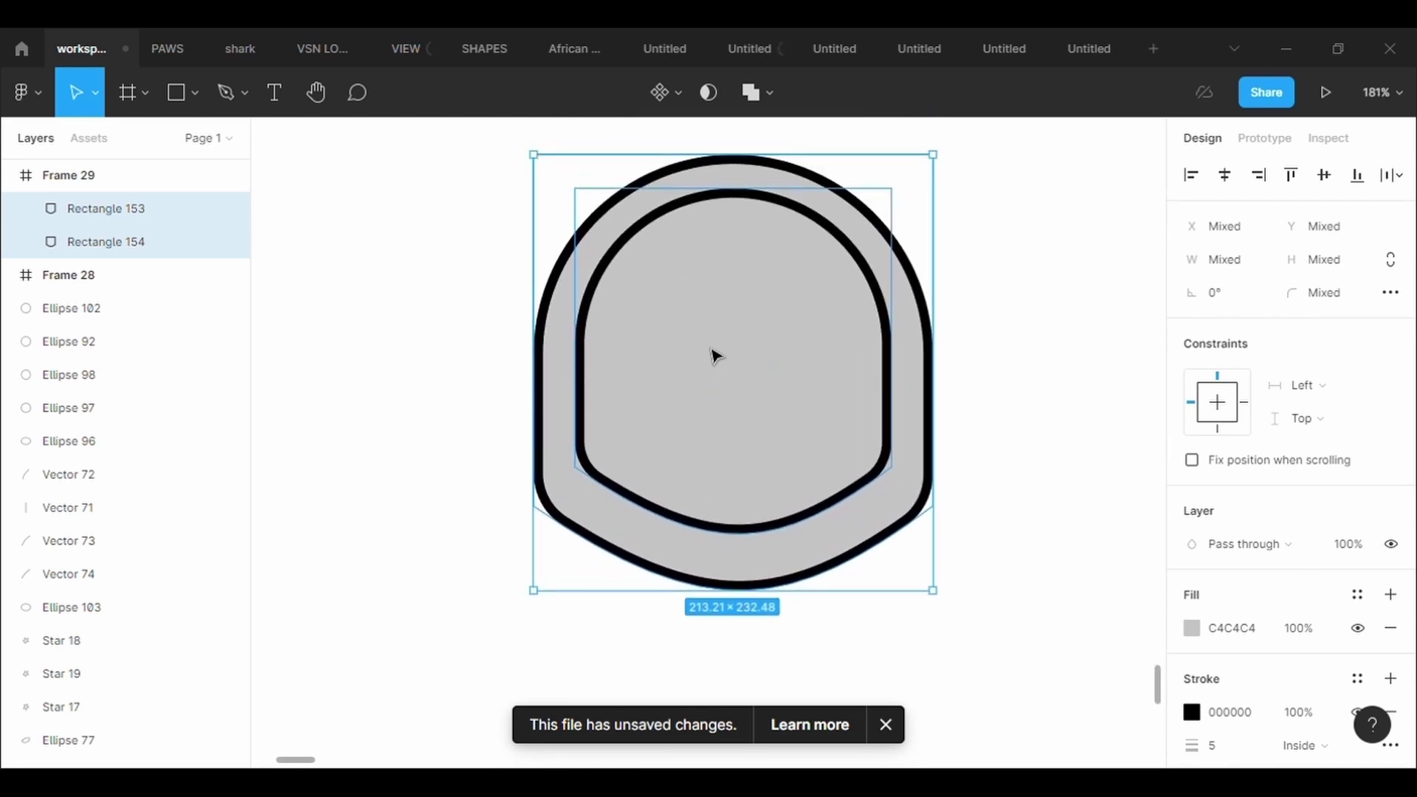
pyautogui.click(418, 421)
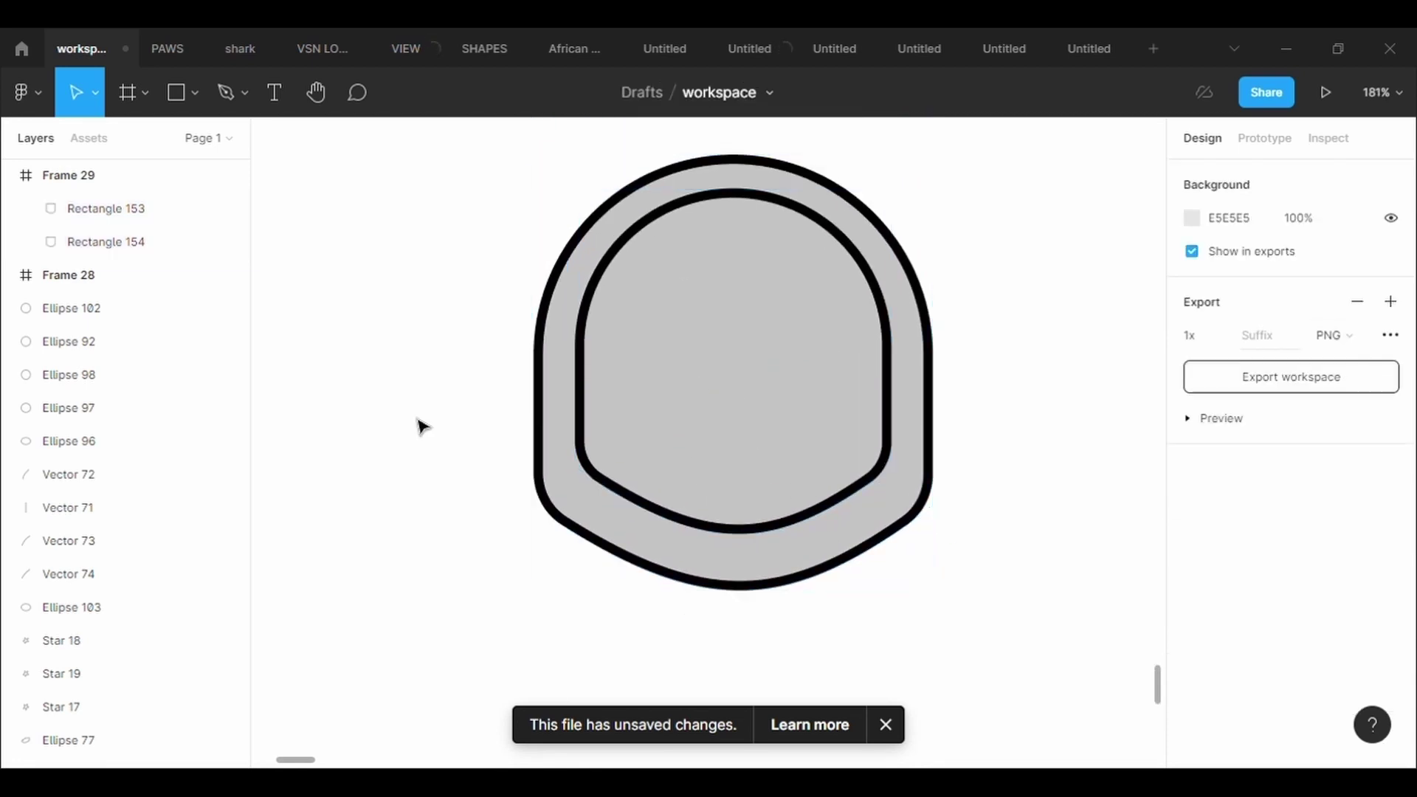
pyautogui.click(199, 109)
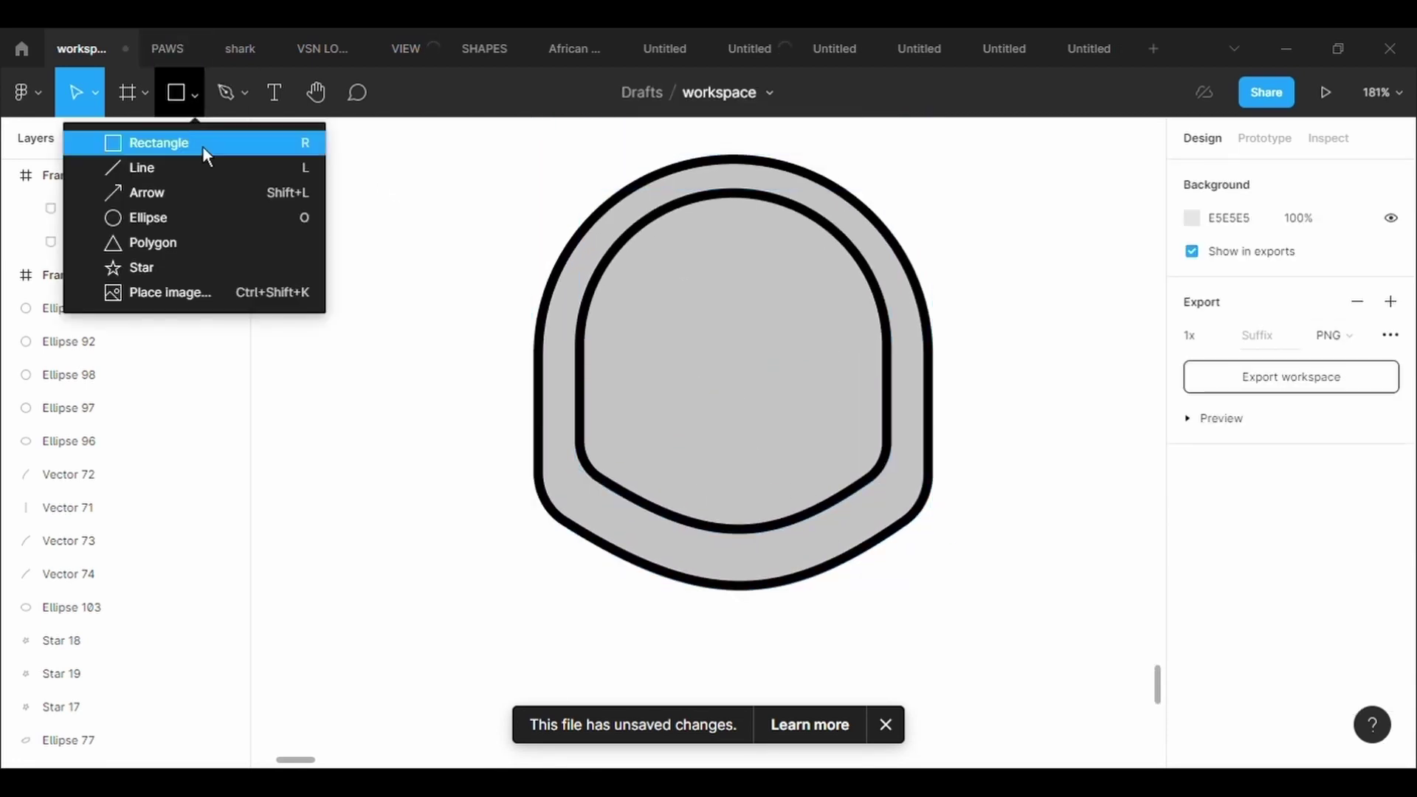
pyautogui.click(151, 219)
pyautogui.moveTo(482, 355); pyautogui.dragTo(554, 428)
# - Add a black inside stroke to the small circle and set its weight to 4
pyautogui.click(1286, 682)
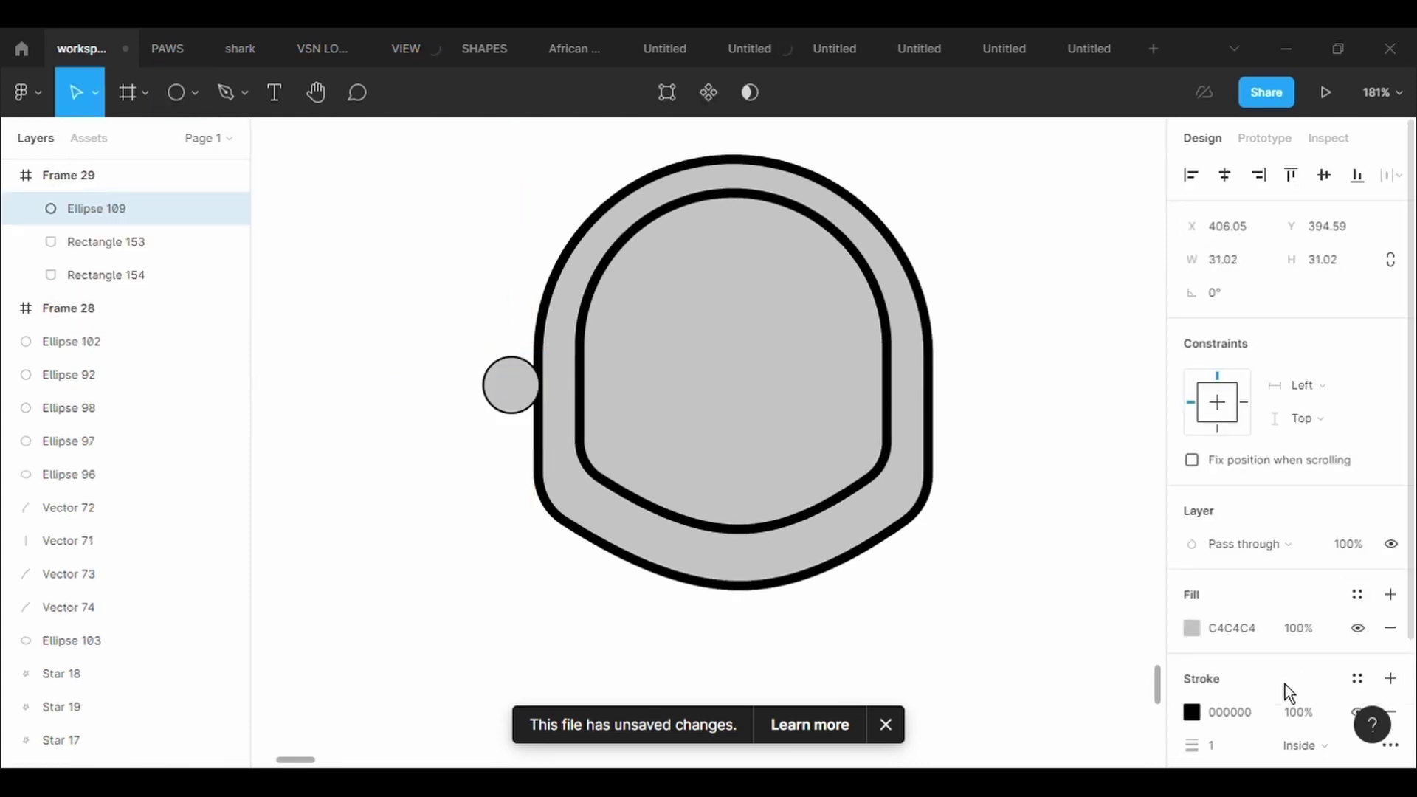
pyautogui.click(1230, 755)
pyautogui.write('5')
pyautogui.press('Return')
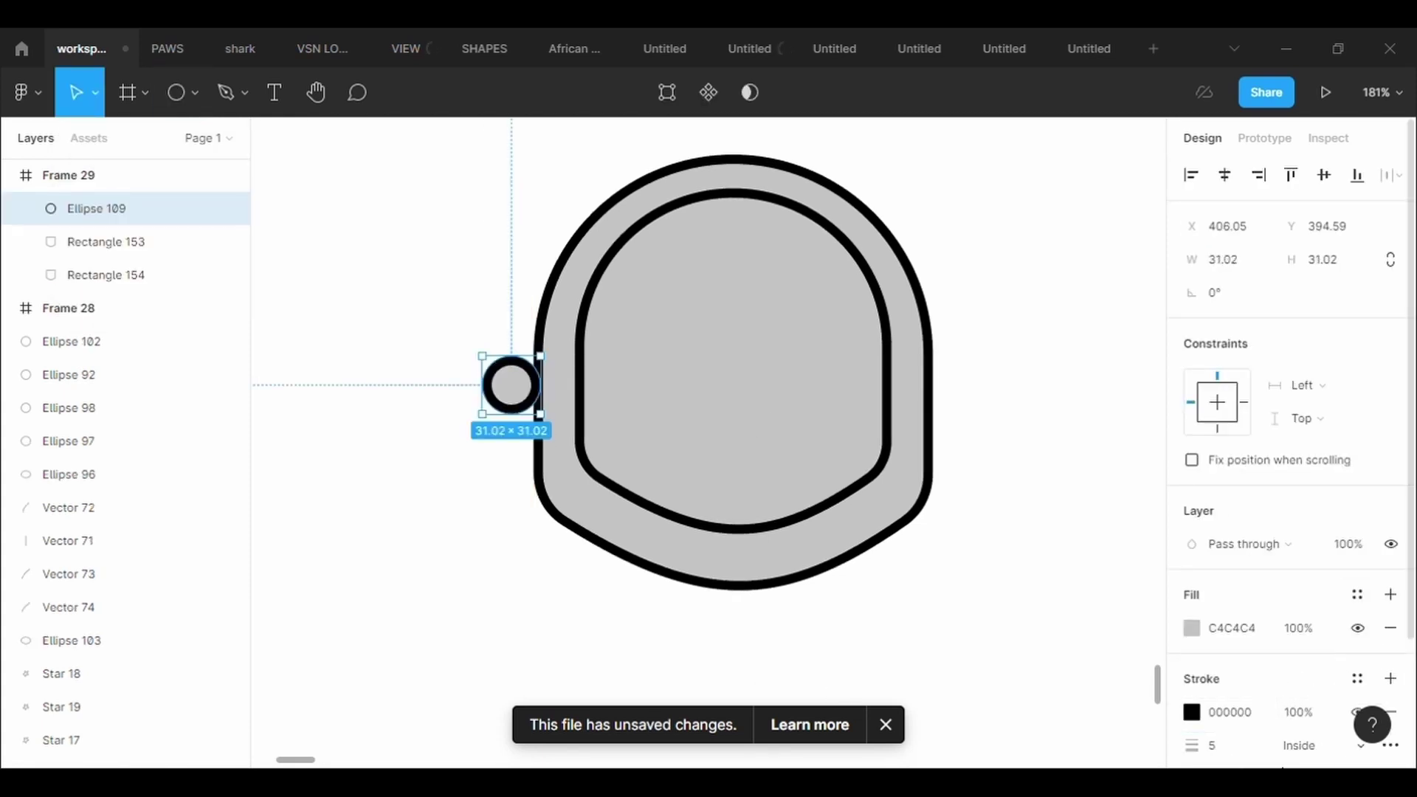
pyautogui.click(1255, 753)
pyautogui.press('BackSpace')
pyautogui.write('4')
pyautogui.press('Return')
# - Reduce the small circle to its upper half with a sweep of -50% and open it for point editing
pyautogui.scroll(2, 520, 411)
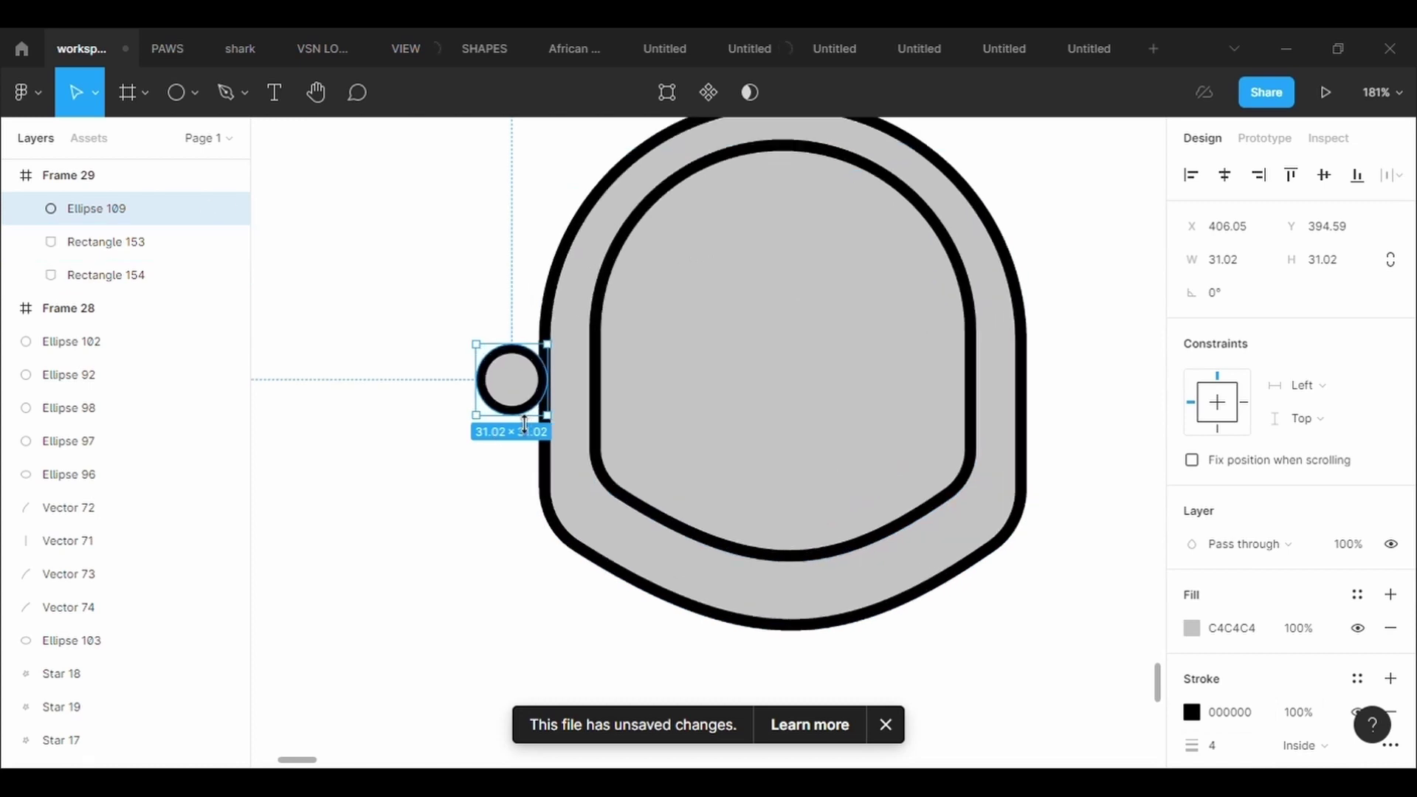
pyautogui.scroll(5, 525, 423)
pyautogui.moveTo(595, 337); pyautogui.dragTo(464, 350)
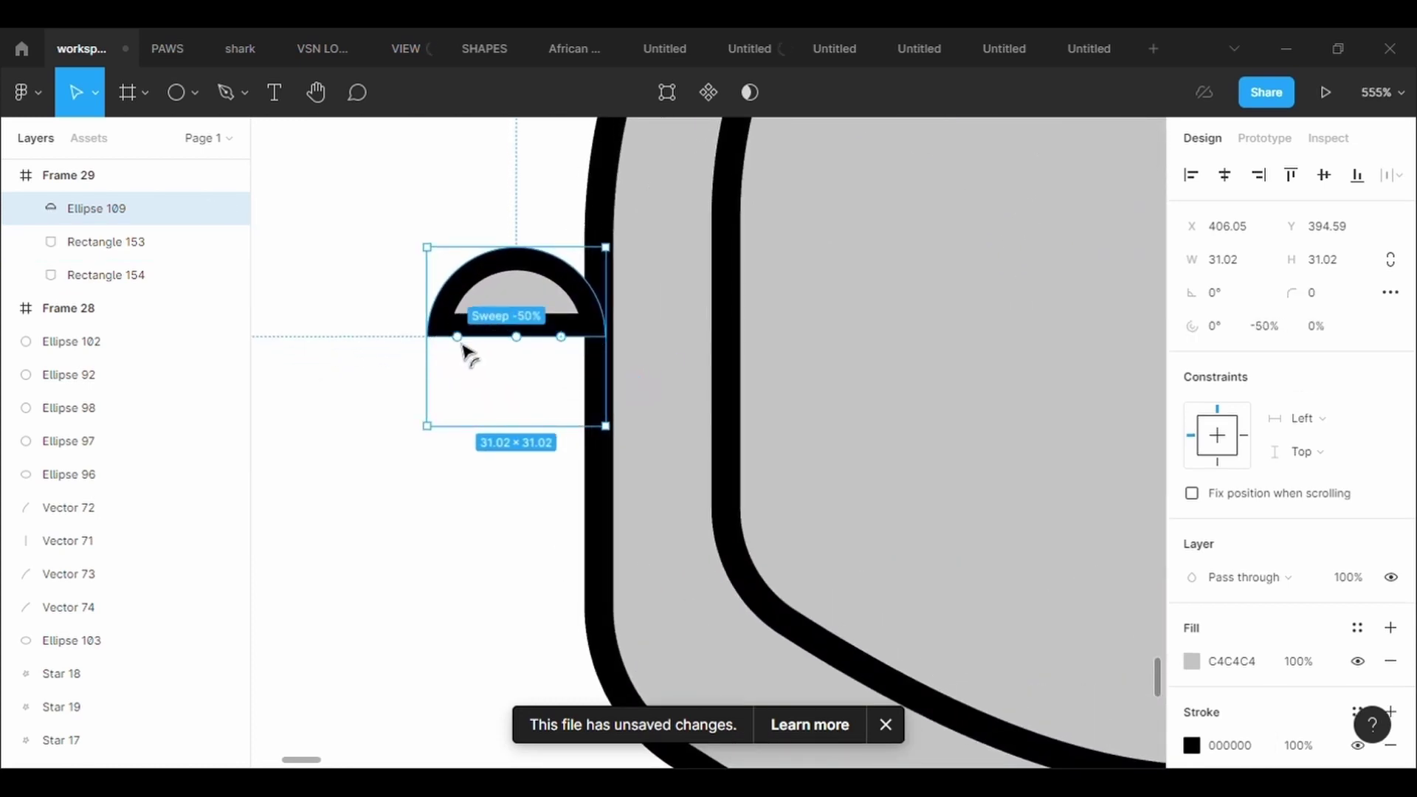
pyautogui.click(682, 99)
pyautogui.moveTo(516, 336); pyautogui.dragTo(531, 388)
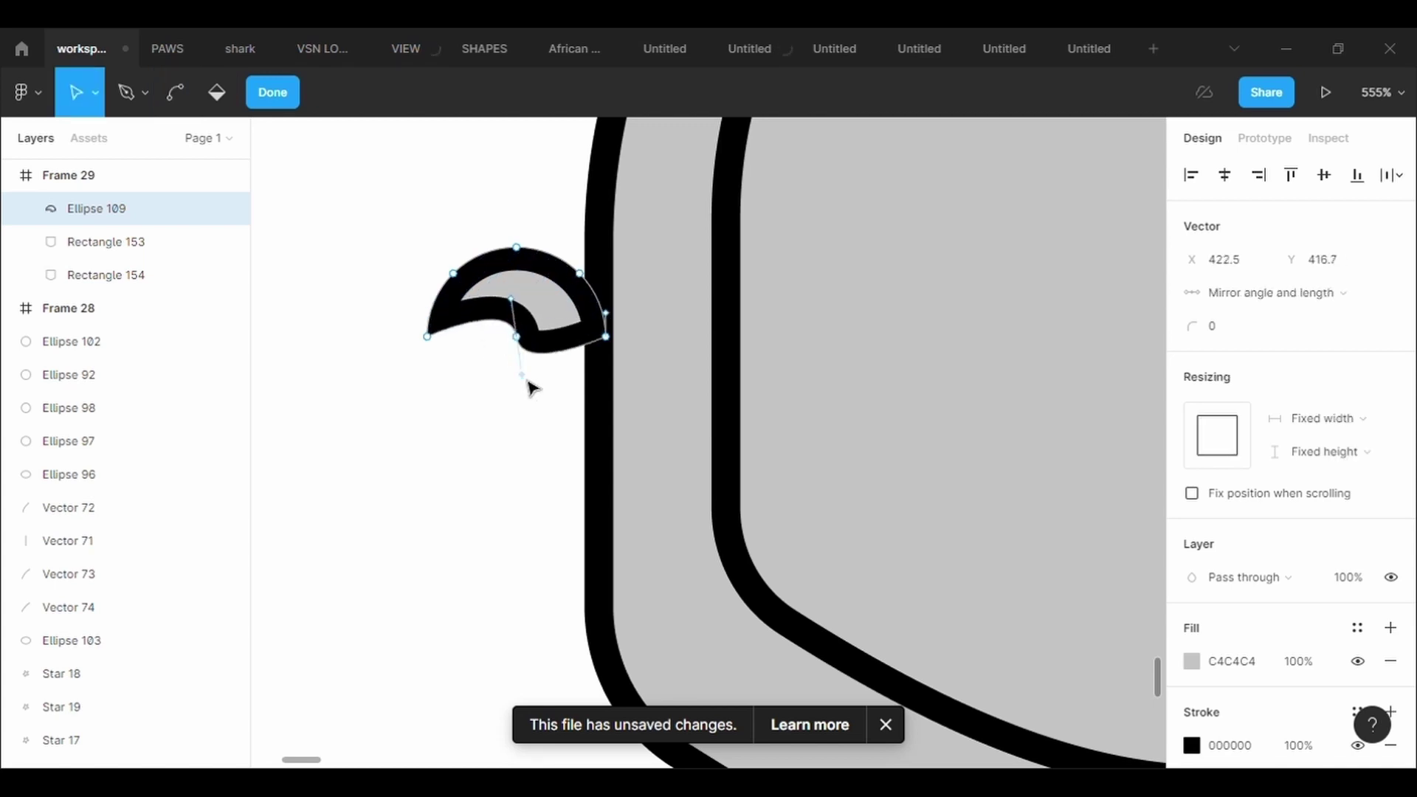
pyautogui.hotkey('ctrl', 'z')
pyautogui.click(175, 93)
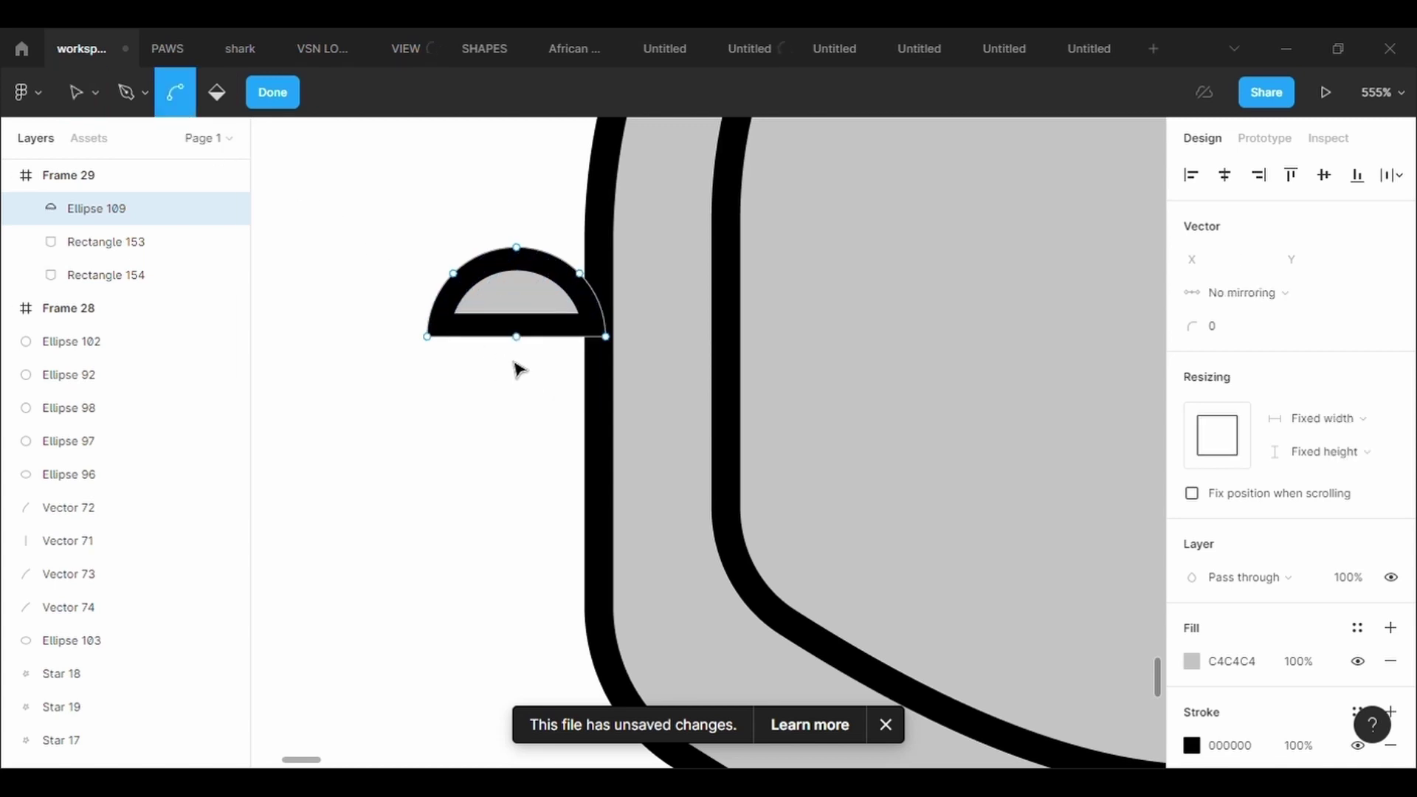
pyautogui.click(79, 111)
# - Curve the half circle's flat edge by pulling its midpoint down with a corner radius of 100, and flip the shape vertically
pyautogui.moveTo(517, 338); pyautogui.dragTo(521, 369)
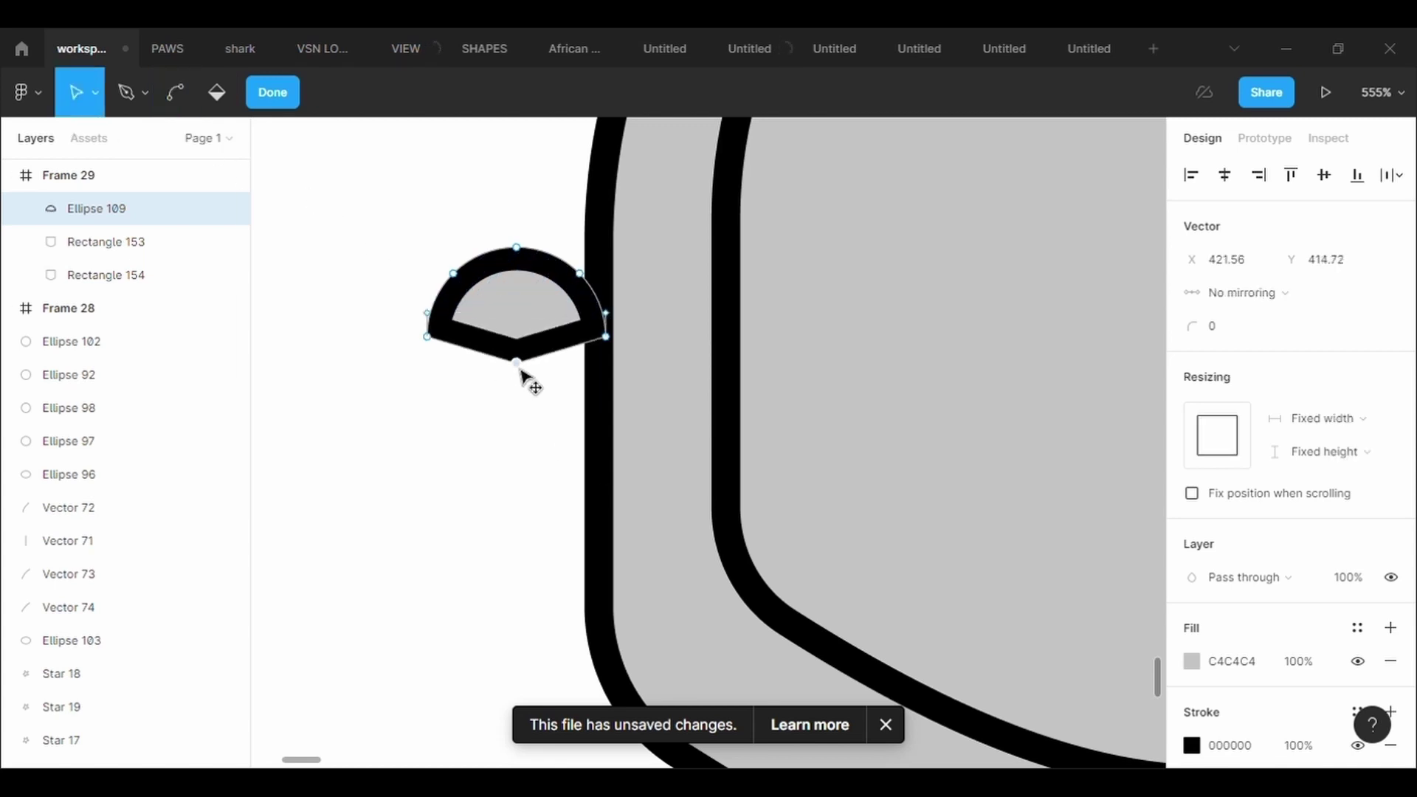
pyautogui.click(1245, 336)
pyautogui.write('100')
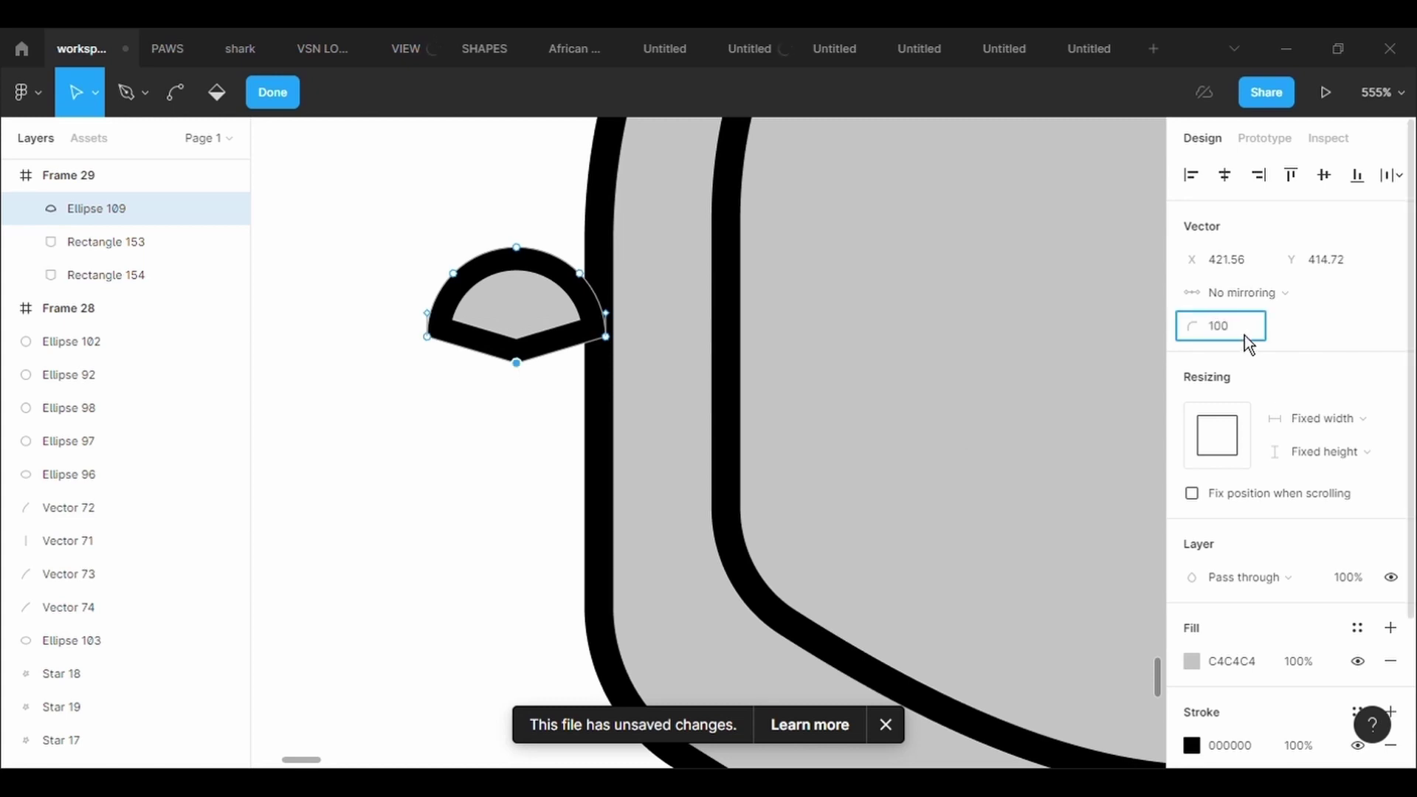
pyautogui.press('Return')
pyautogui.moveTo(517, 363); pyautogui.dragTo(523, 405)
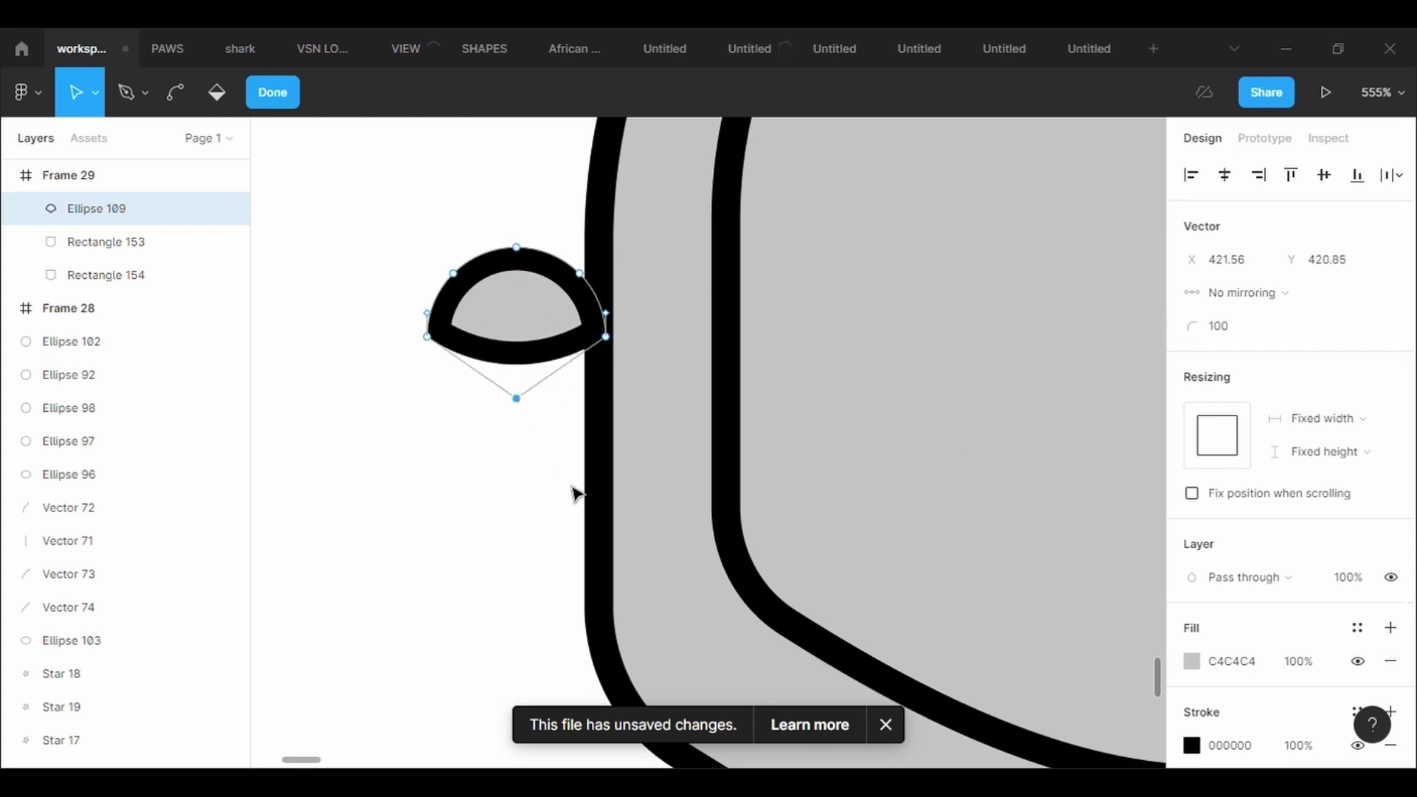
pyautogui.press('Escape')
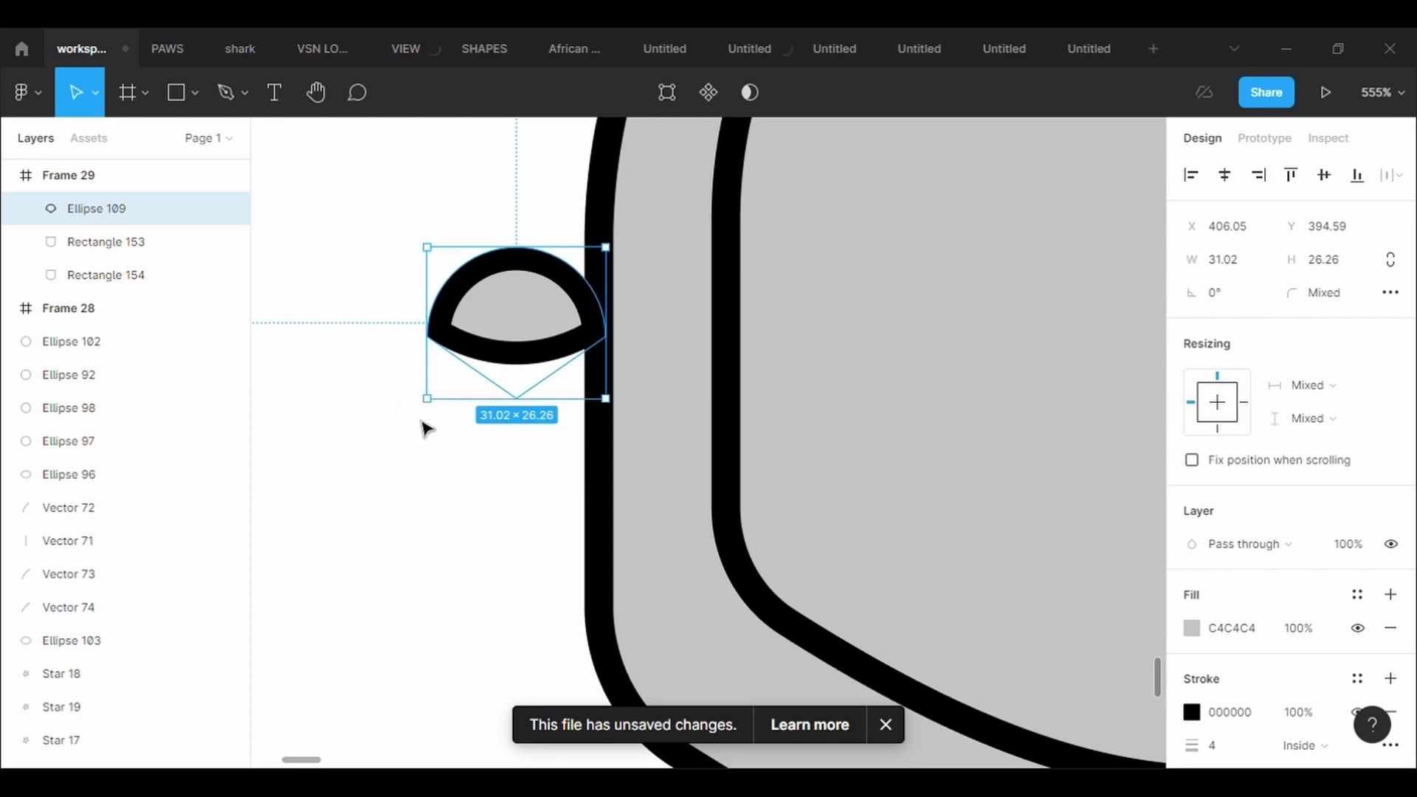
pyautogui.hotkey('shift', 'v')
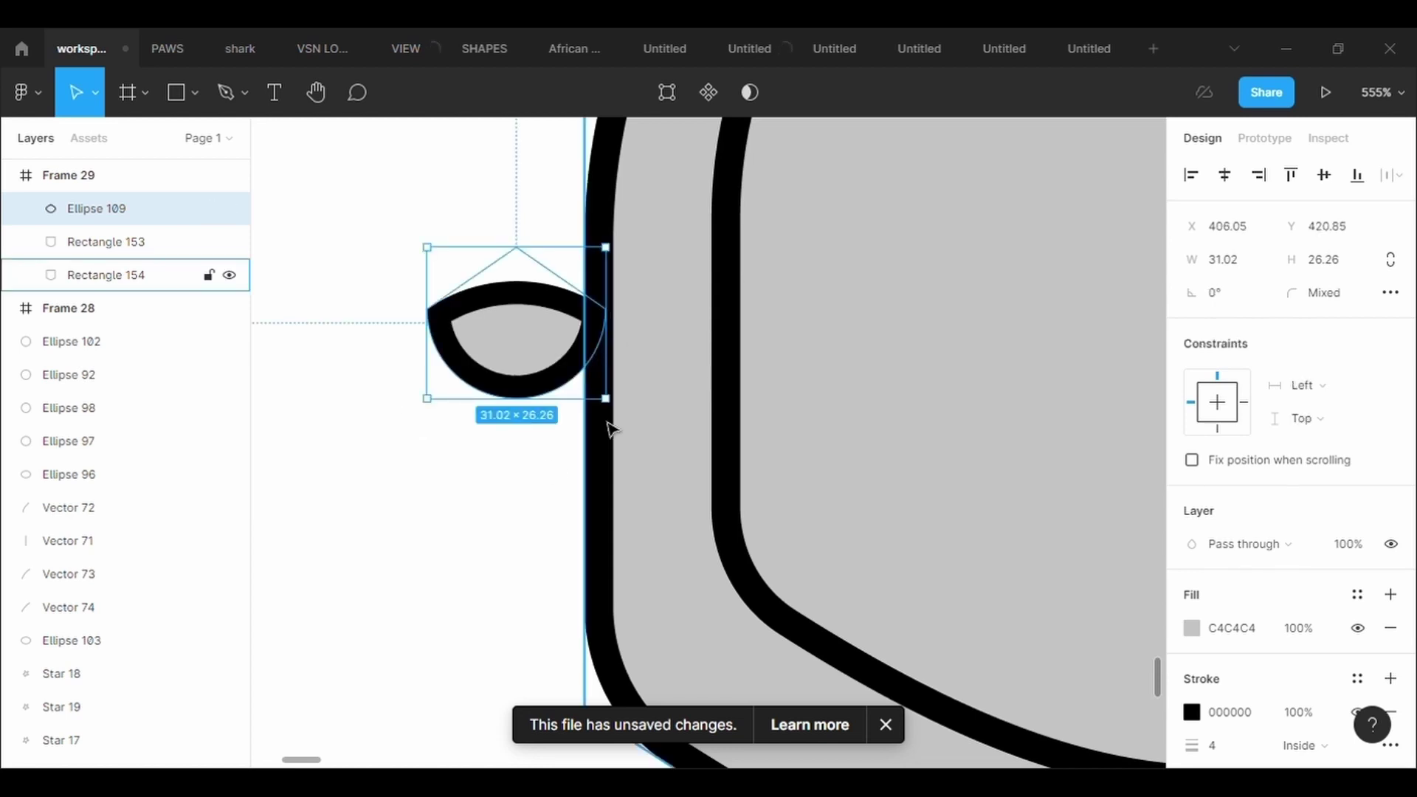
# - Rotate the small half-moon piece to -90°
pyautogui.moveTo(610, 421); pyautogui.dragTo(449, 426)
pyautogui.click(1254, 306)
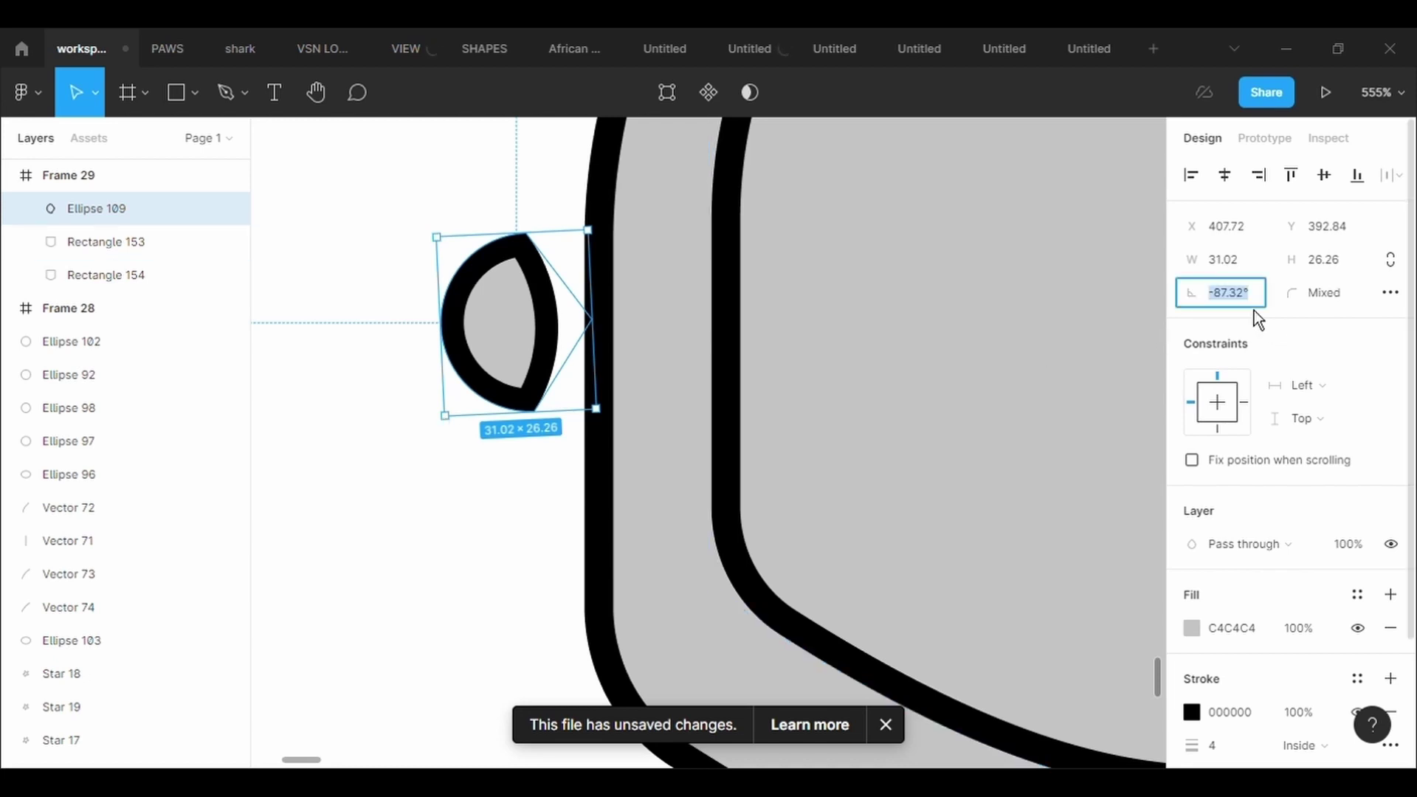
pyautogui.write('-90')
pyautogui.press('Return')
# - Move the half-moon piece onto the helmet's left edge and enlarge it to about 41 by 35 px
pyautogui.scroll(-5, 965, 449)
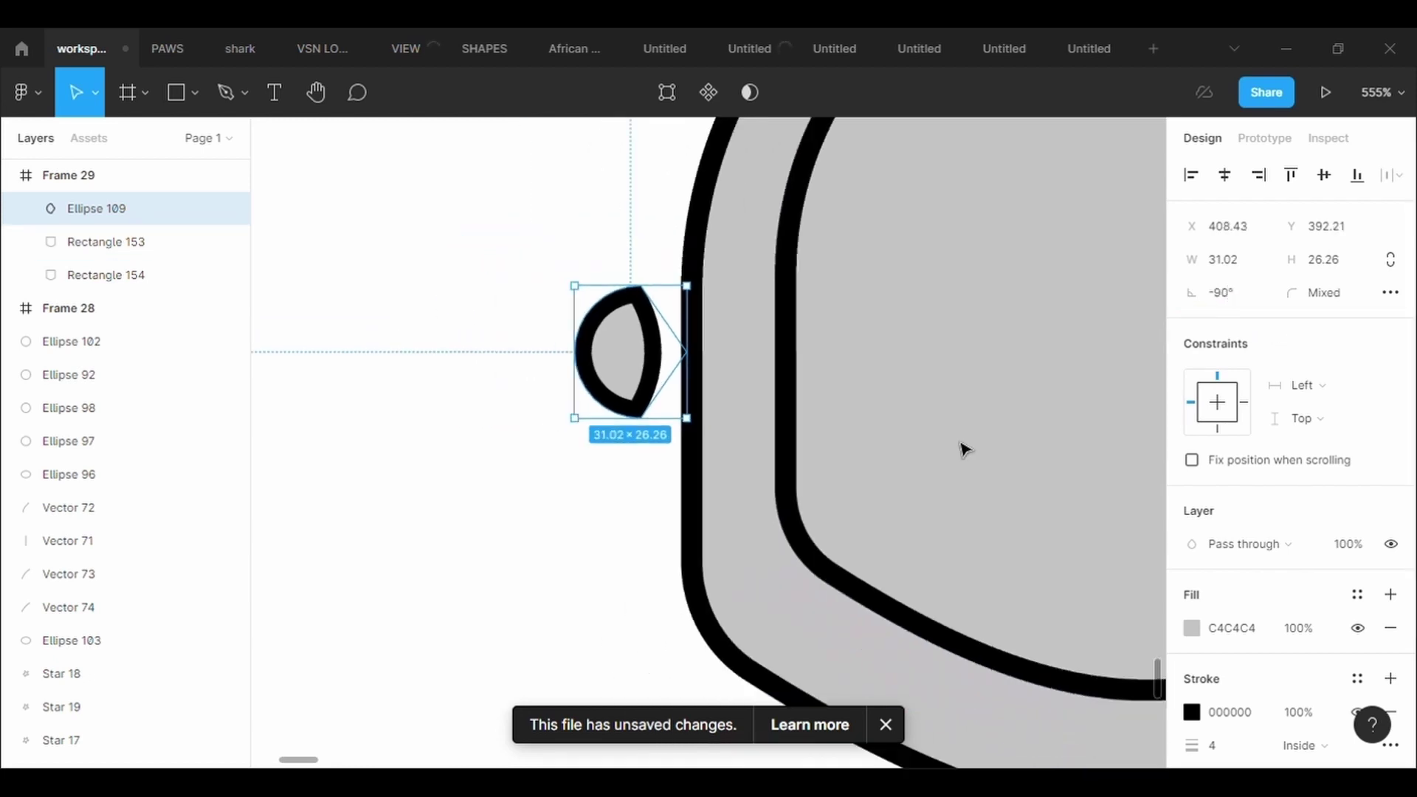
pyautogui.hscroll(5, 965, 448)
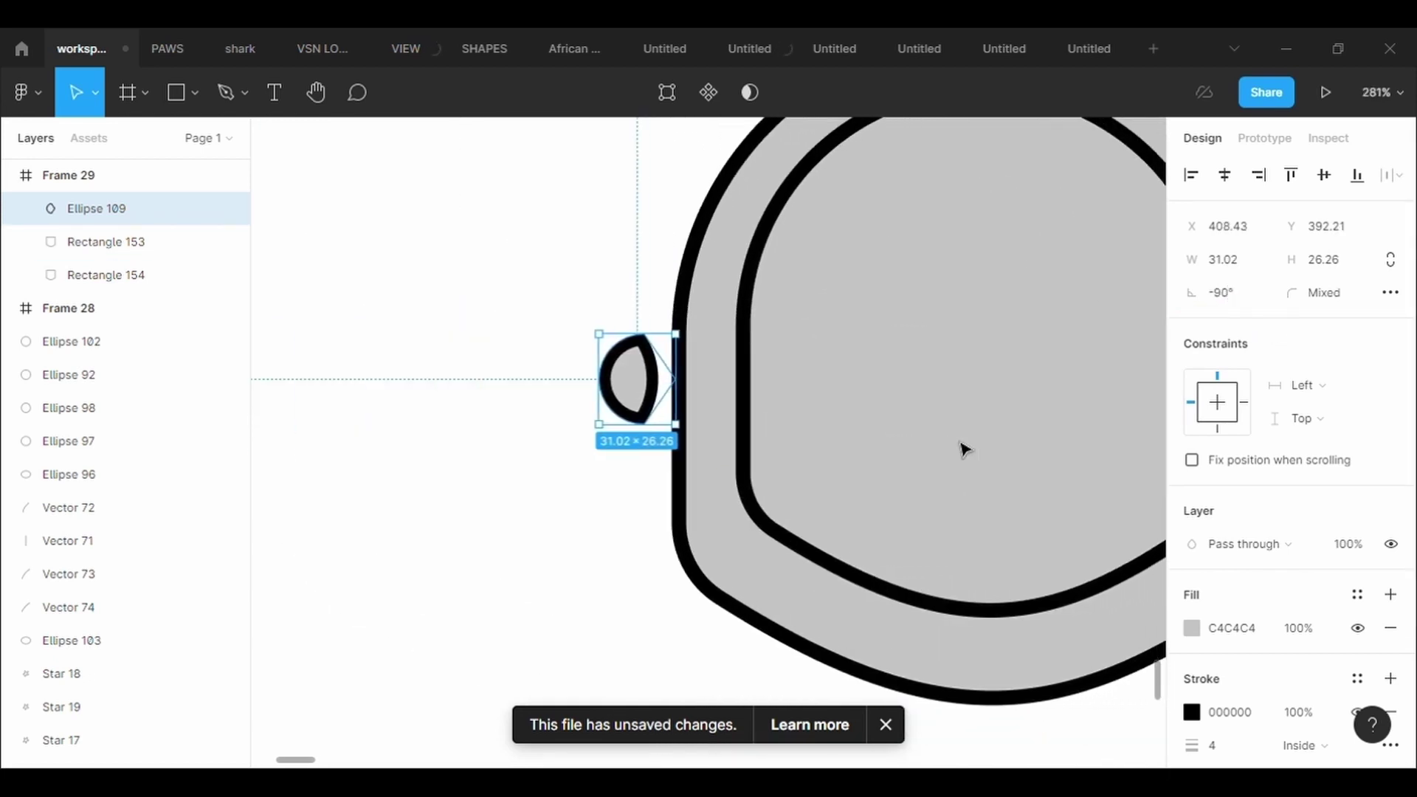
pyautogui.moveTo(477, 380); pyautogui.dragTo(531, 380)
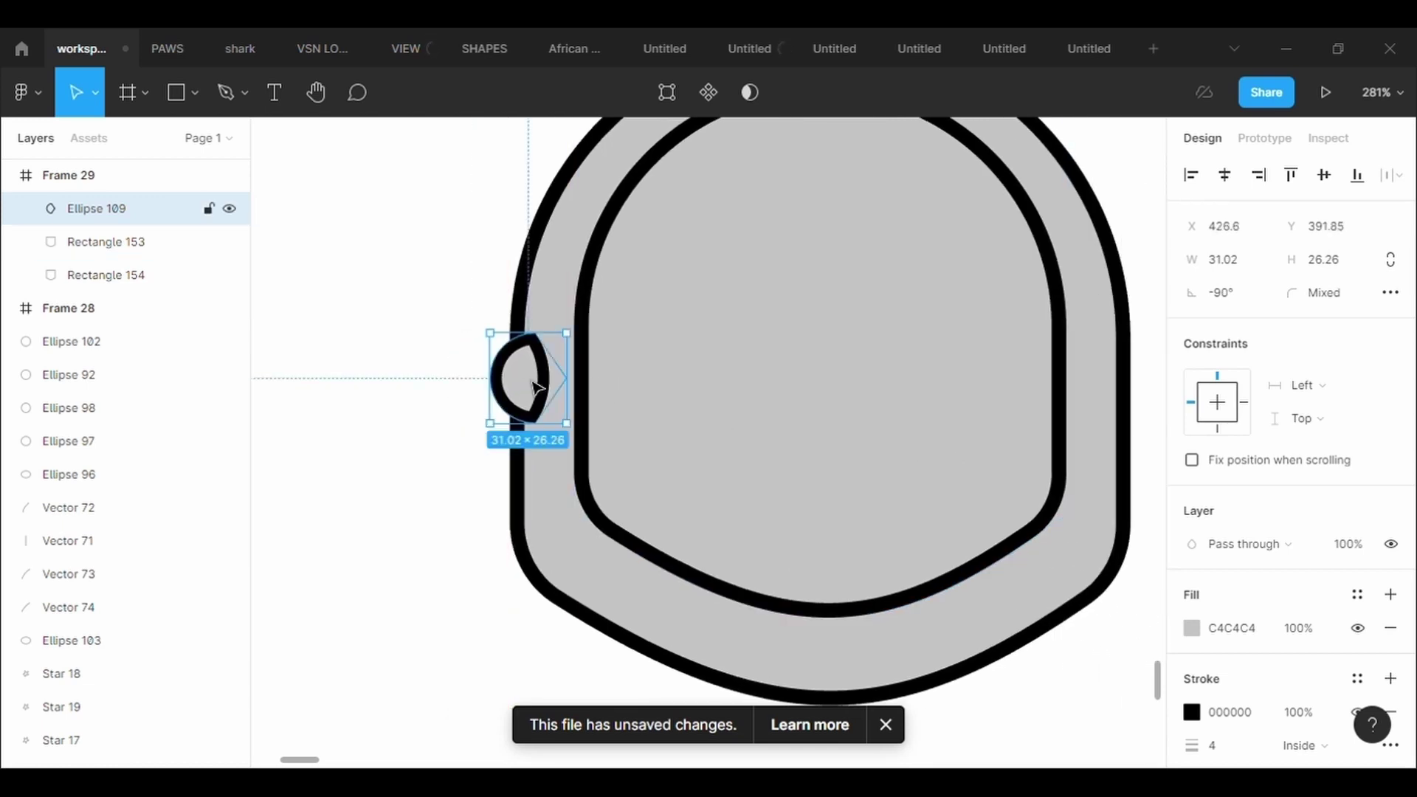
pyautogui.moveTo(575, 436); pyautogui.dragTo(596, 467)
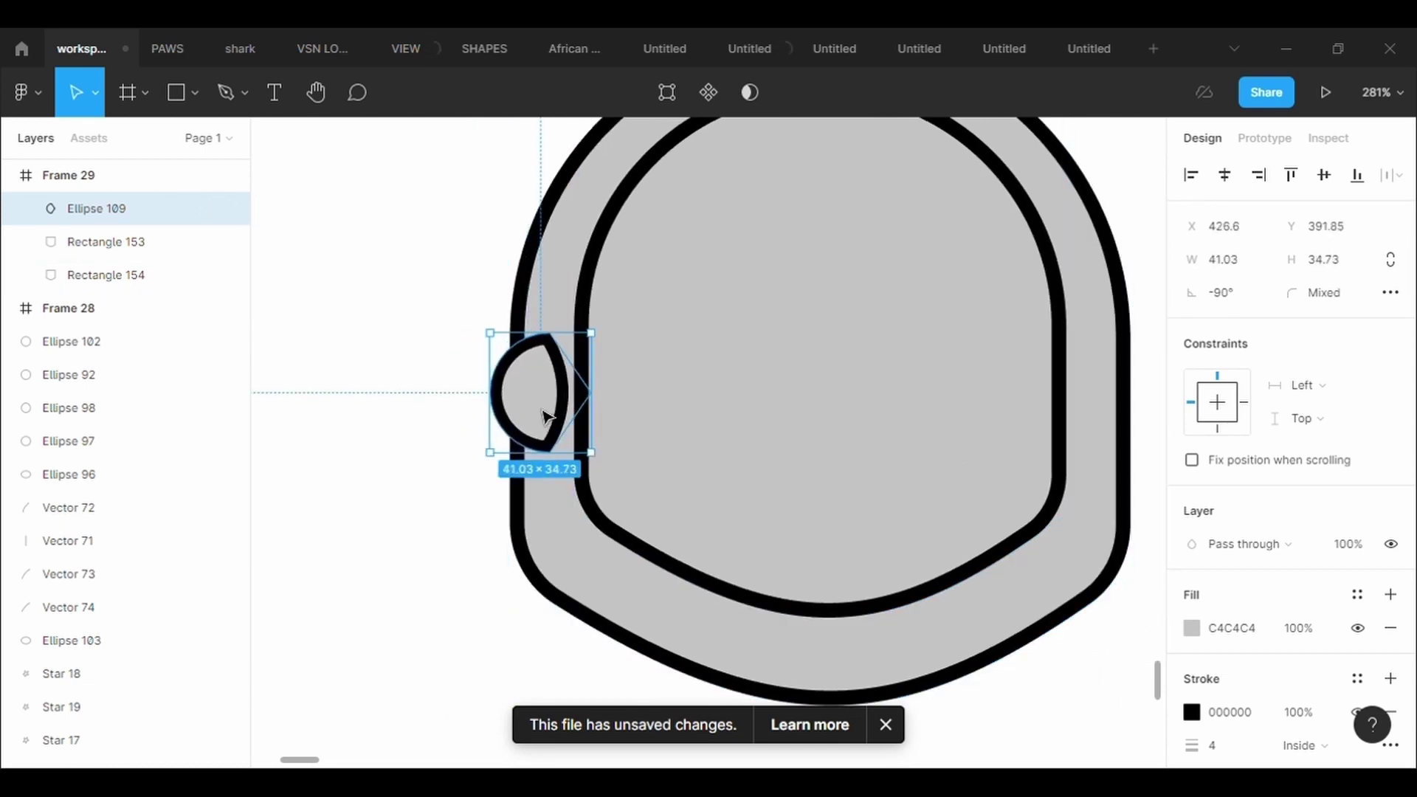
# - Copy the ear piece to the helmet's right edge and flip the copy horizontally
pyautogui.moveTo(545, 415); pyautogui.dragTo(1114, 402)
pyautogui.hotkey('ctrl', 'c')
pyautogui.hotkey('ctrl', 'v')
pyautogui.hotkey('shift', 'h')
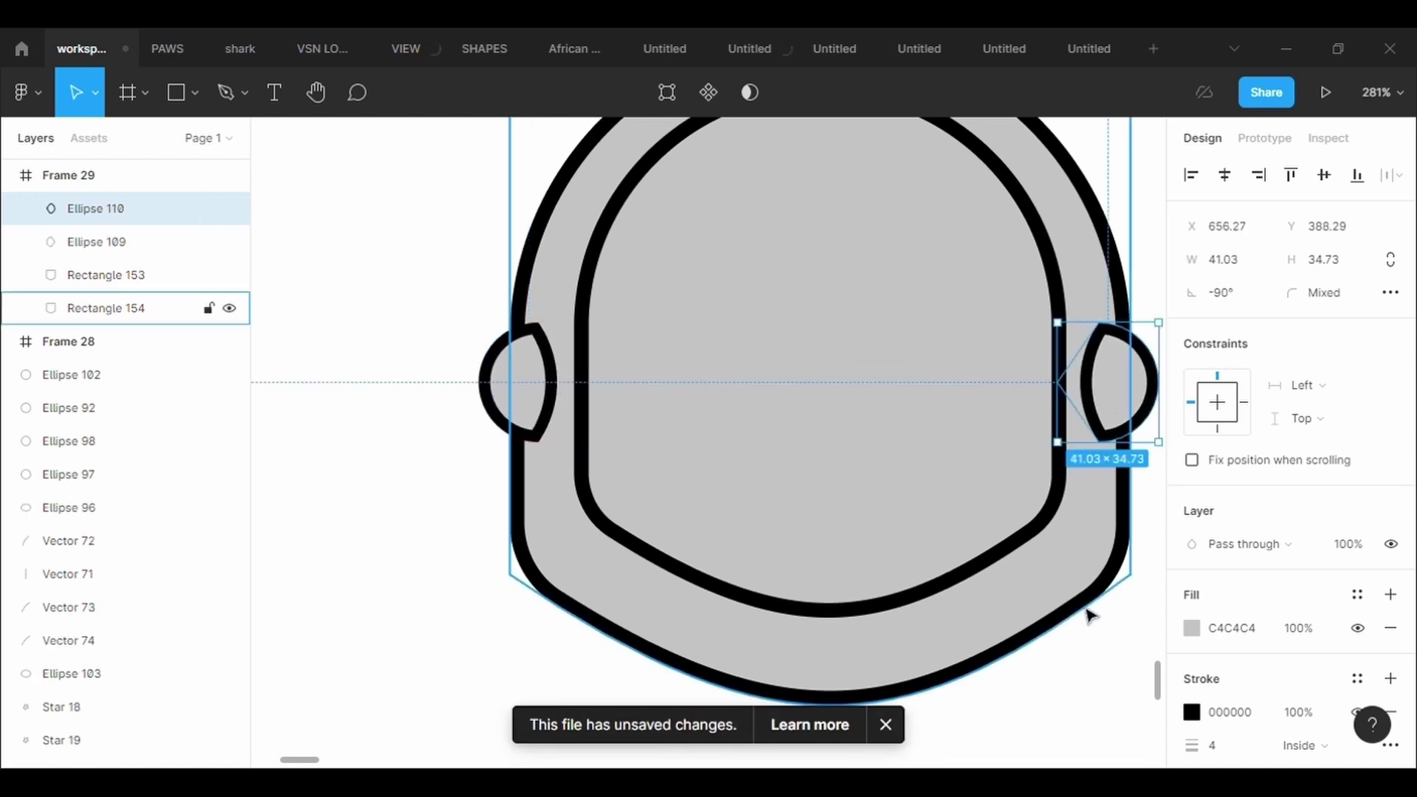
pyautogui.click(1105, 682)
# - Draw a body rectangle about 188 by 283 px below the helmet with a black stroke of weight 5, and send it to the back
pyautogui.scroll(-5, 941, 581)
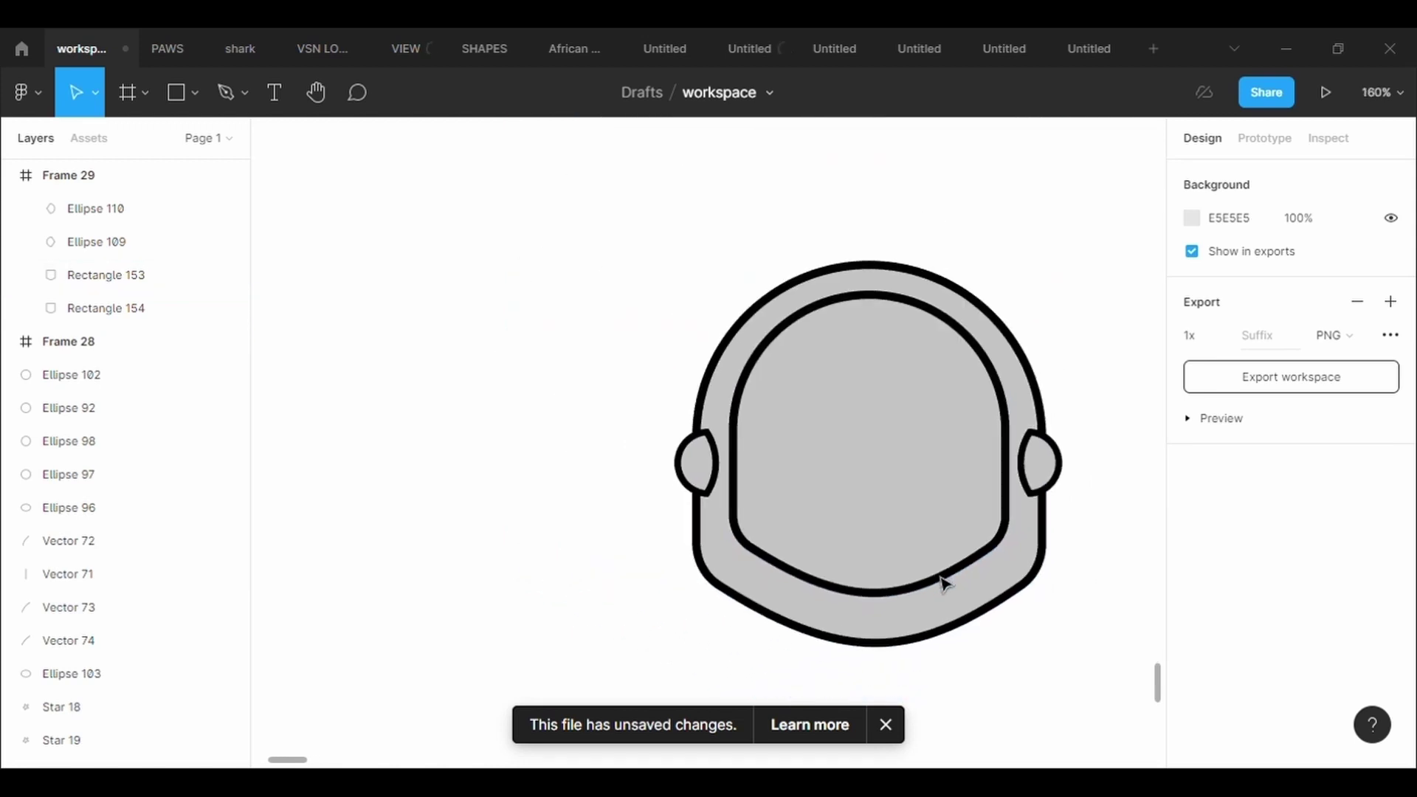
pyautogui.scroll(-5, 564, 190)
pyautogui.click(175, 100)
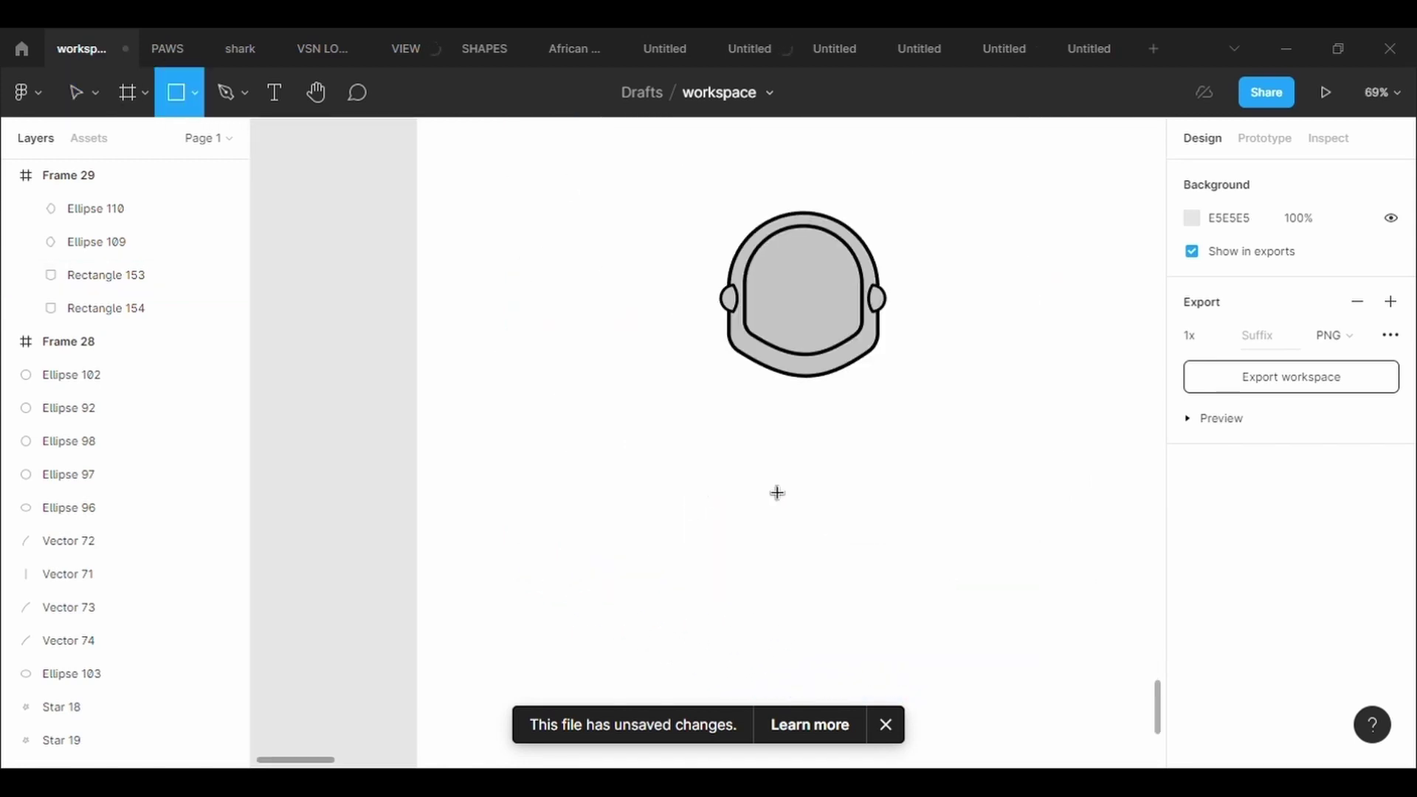
pyautogui.moveTo(740, 361); pyautogui.dragTo(874, 560)
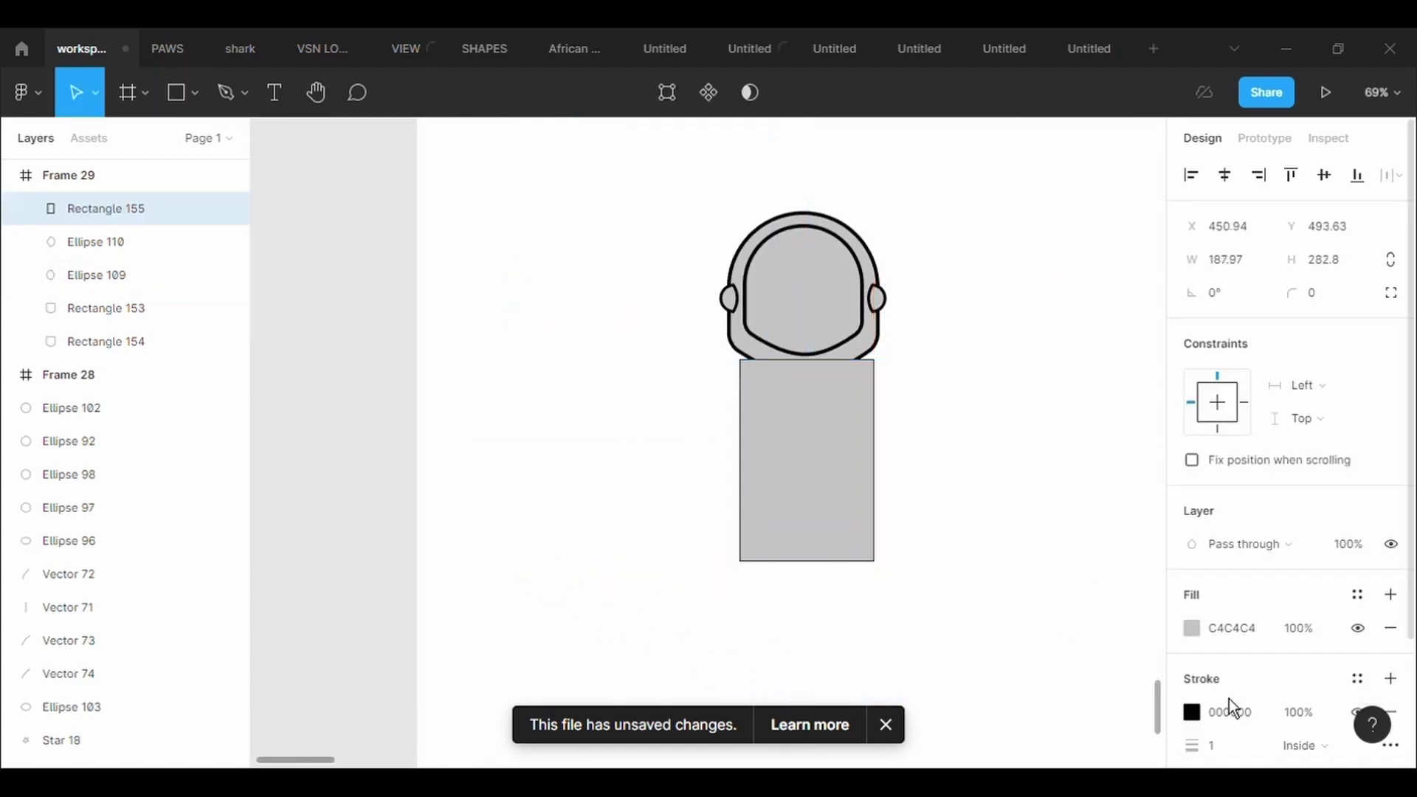
pyautogui.write('5')
pyautogui.press('Return')
pyautogui.rightClick(821, 457)
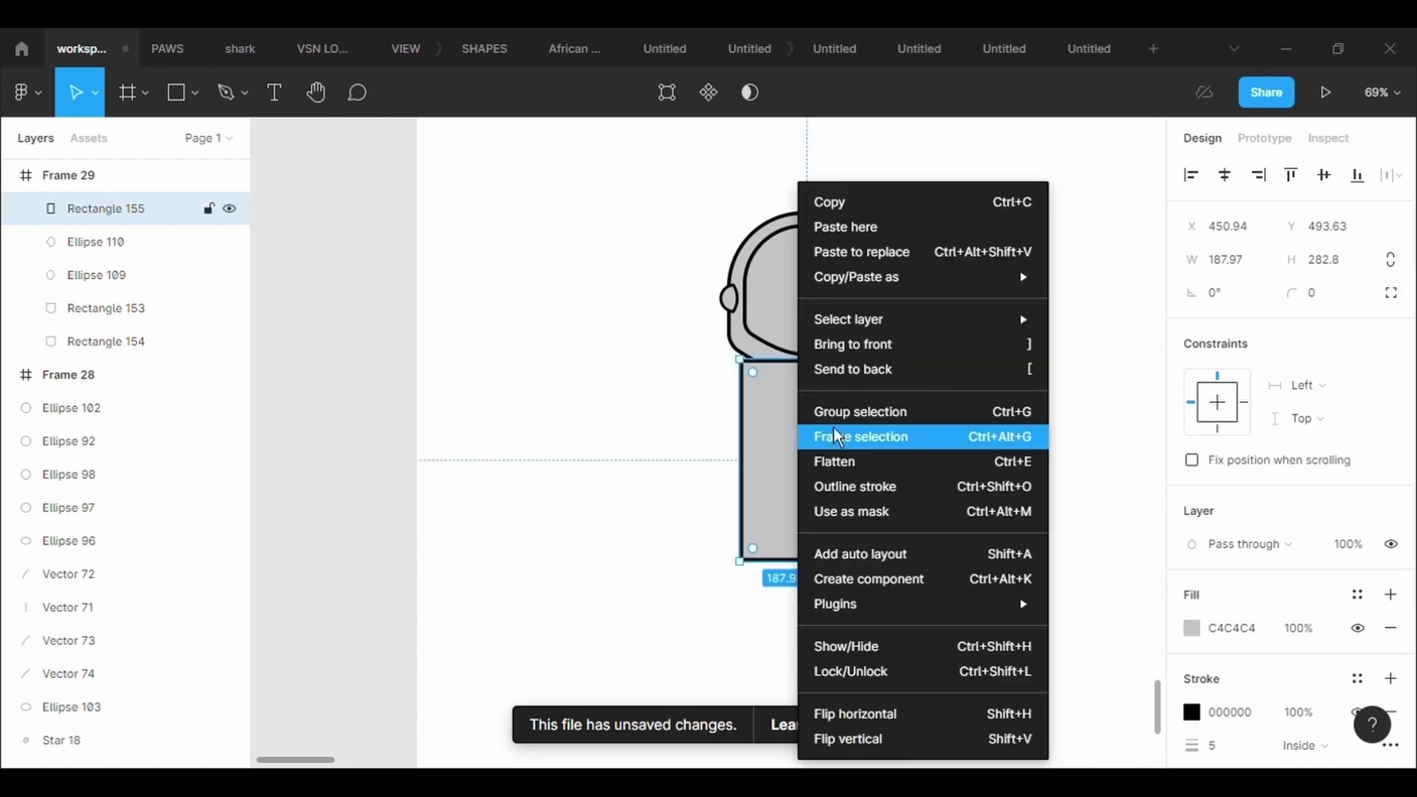
pyautogui.click(848, 369)
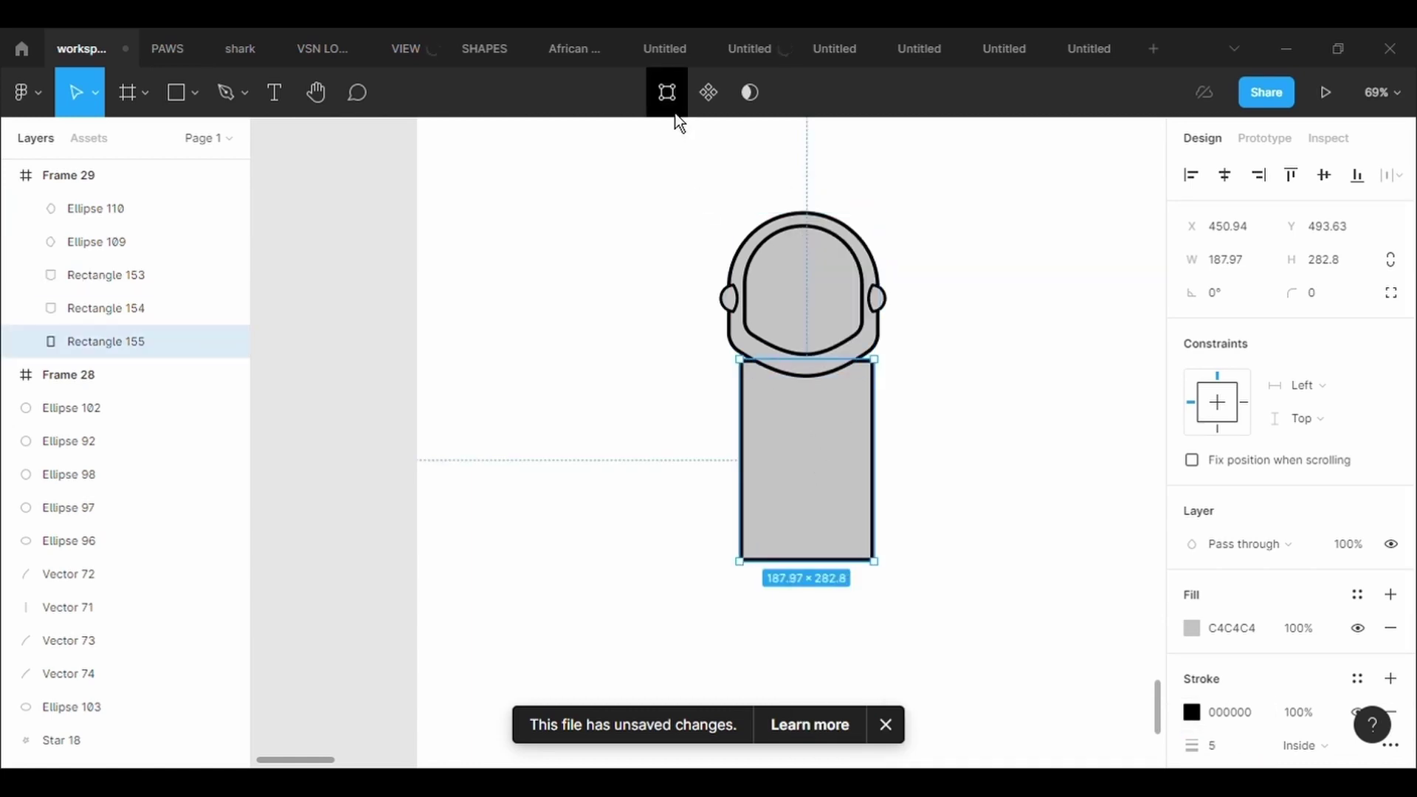
# - Raise the body rectangle's top corners behind the helmet and pull an added point on each side up and outward as a shoulder
pyautogui.click(667, 92)
pyautogui.moveTo(740, 360); pyautogui.dragTo(735, 346)
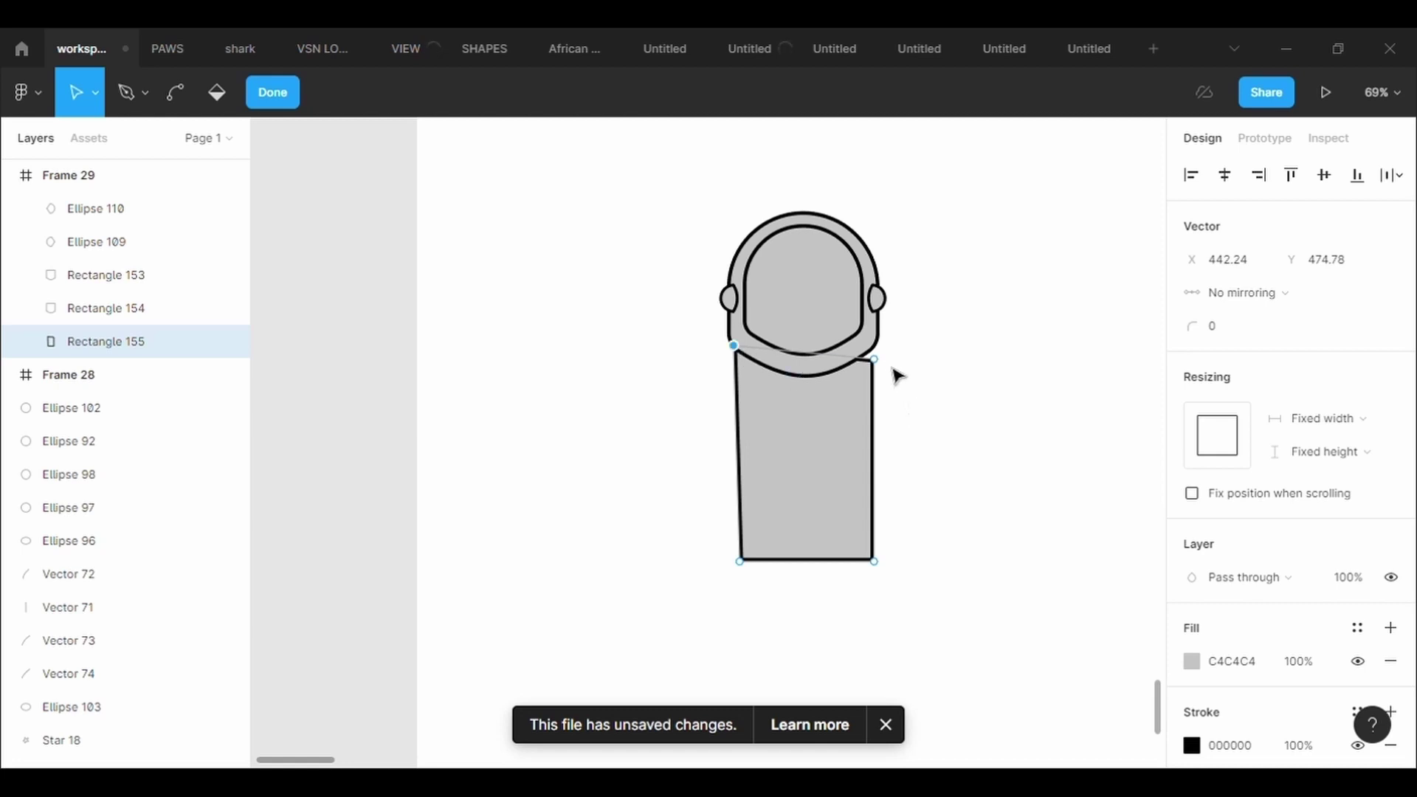
pyautogui.moveTo(873, 359); pyautogui.dragTo(884, 363)
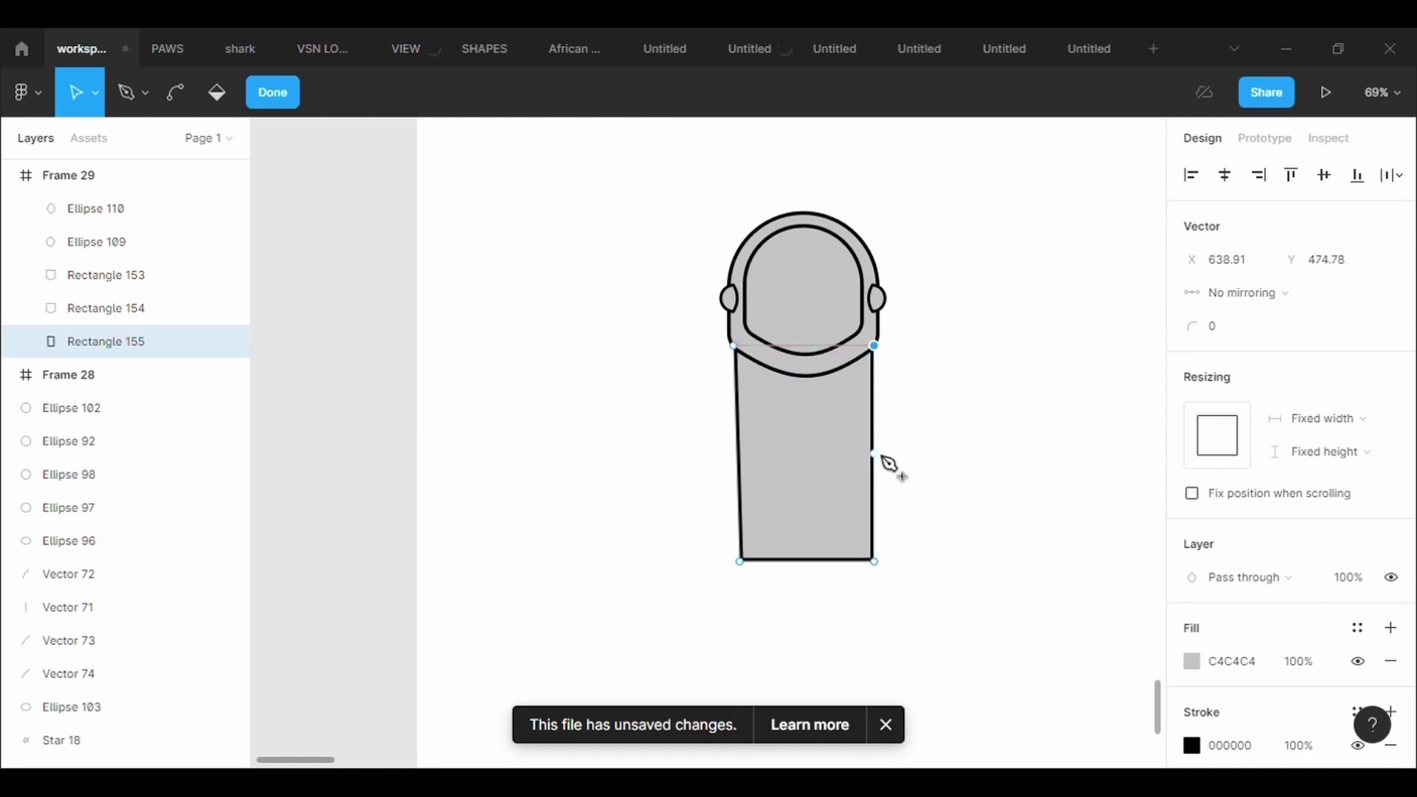
pyautogui.moveTo(877, 456); pyautogui.dragTo(886, 380)
pyautogui.click(735, 447)
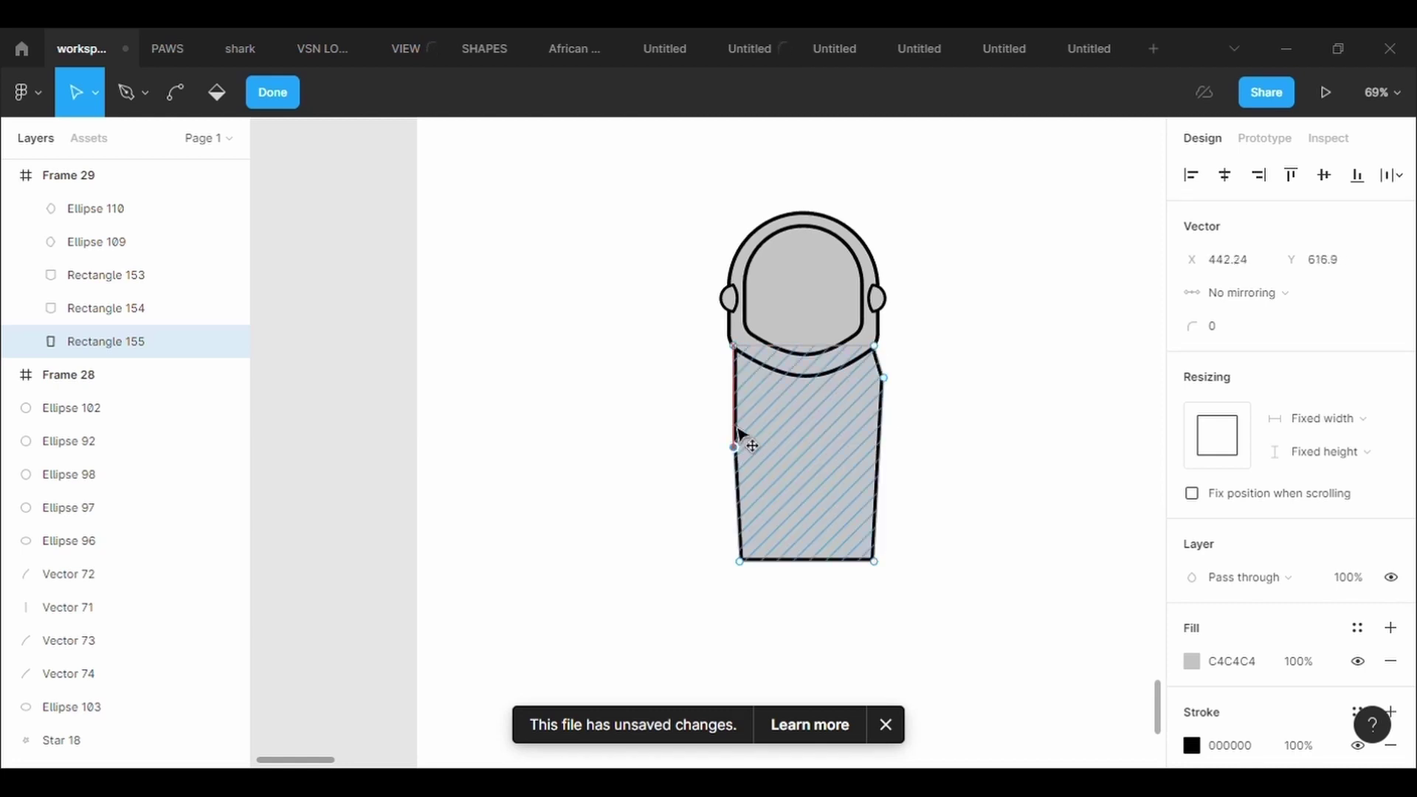
pyautogui.moveTo(736, 431); pyautogui.dragTo(738, 397)
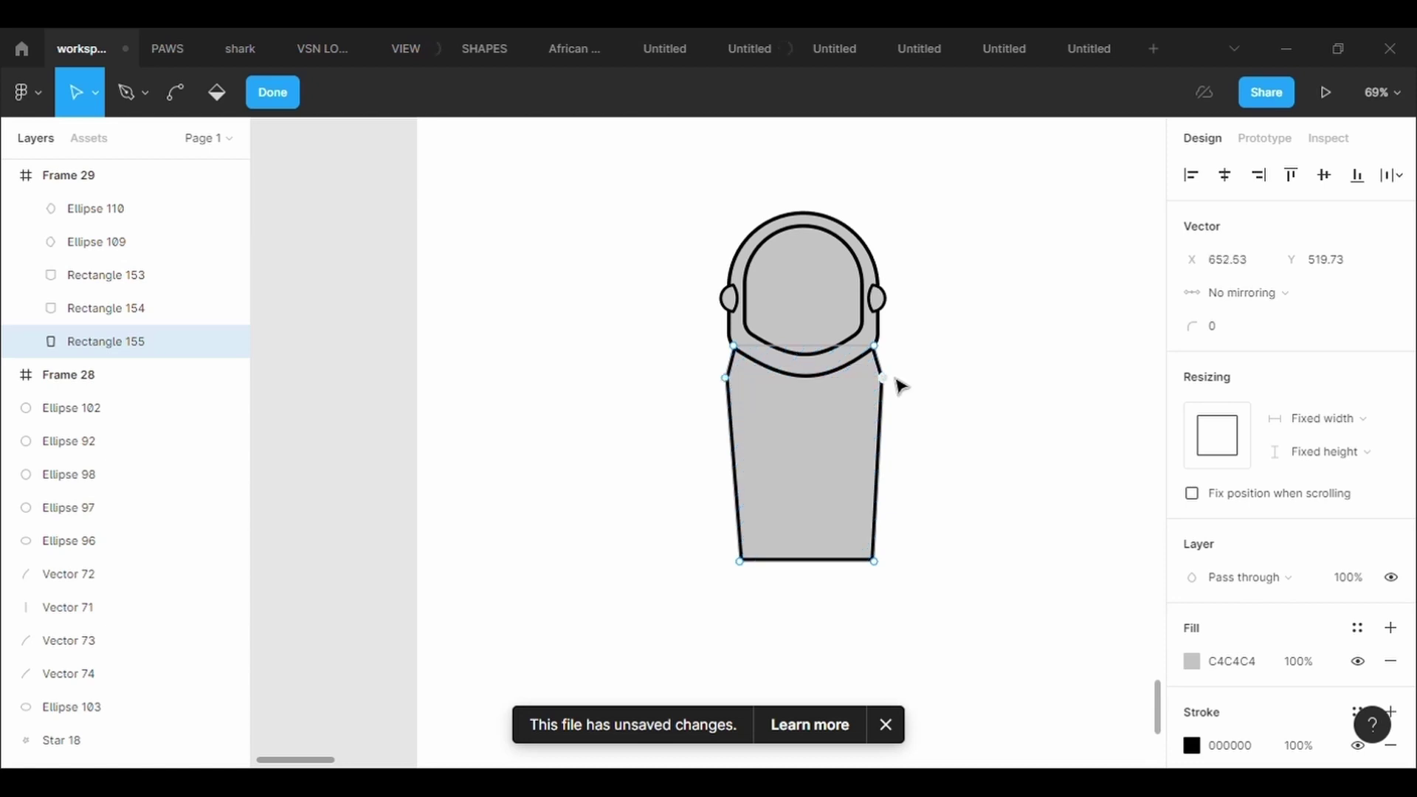
# - Round both shoulder points of the body with a corner radius of 500
pyautogui.click(1226, 332)
pyautogui.write('100')
pyautogui.press('Return')
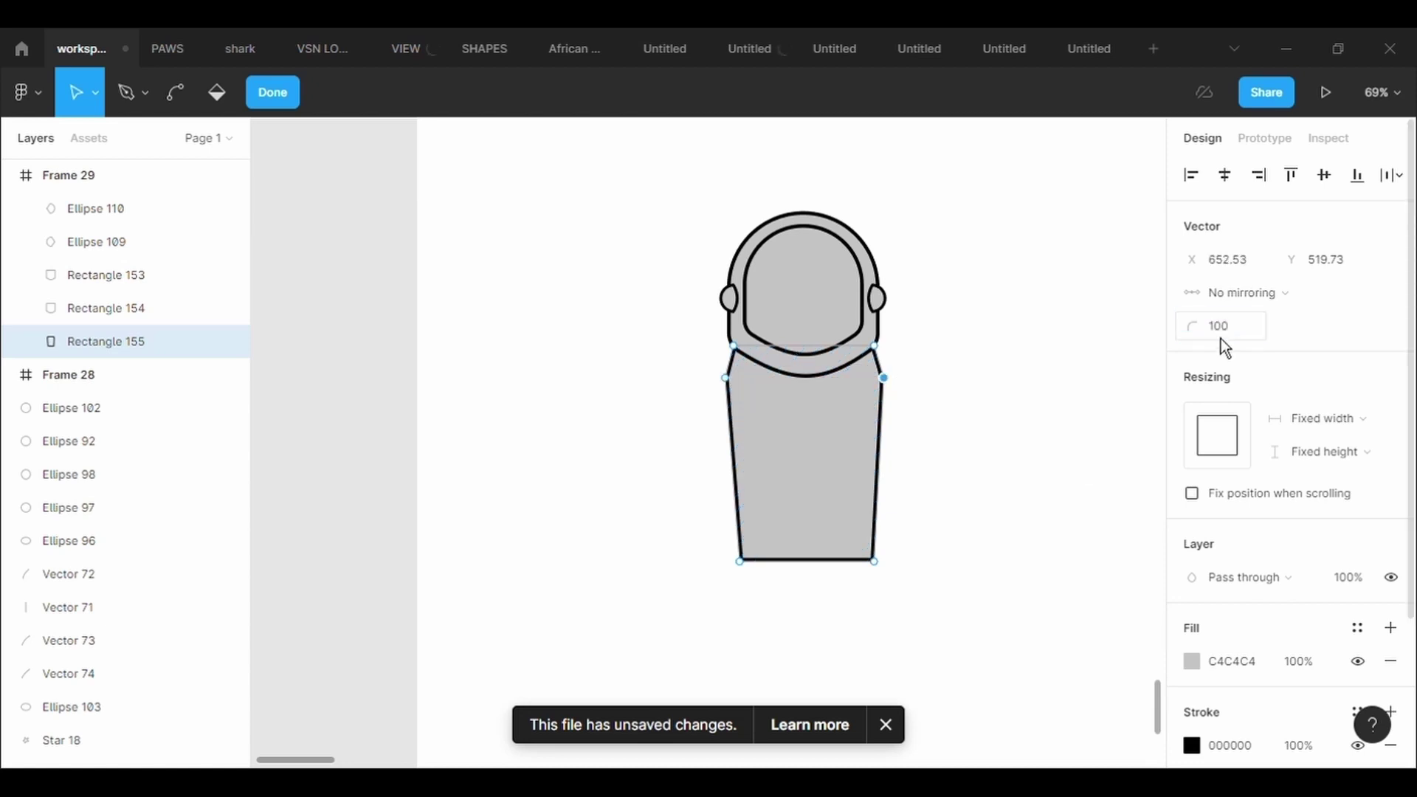
pyautogui.click(1239, 344)
pyautogui.write('500')
pyautogui.press('Return')
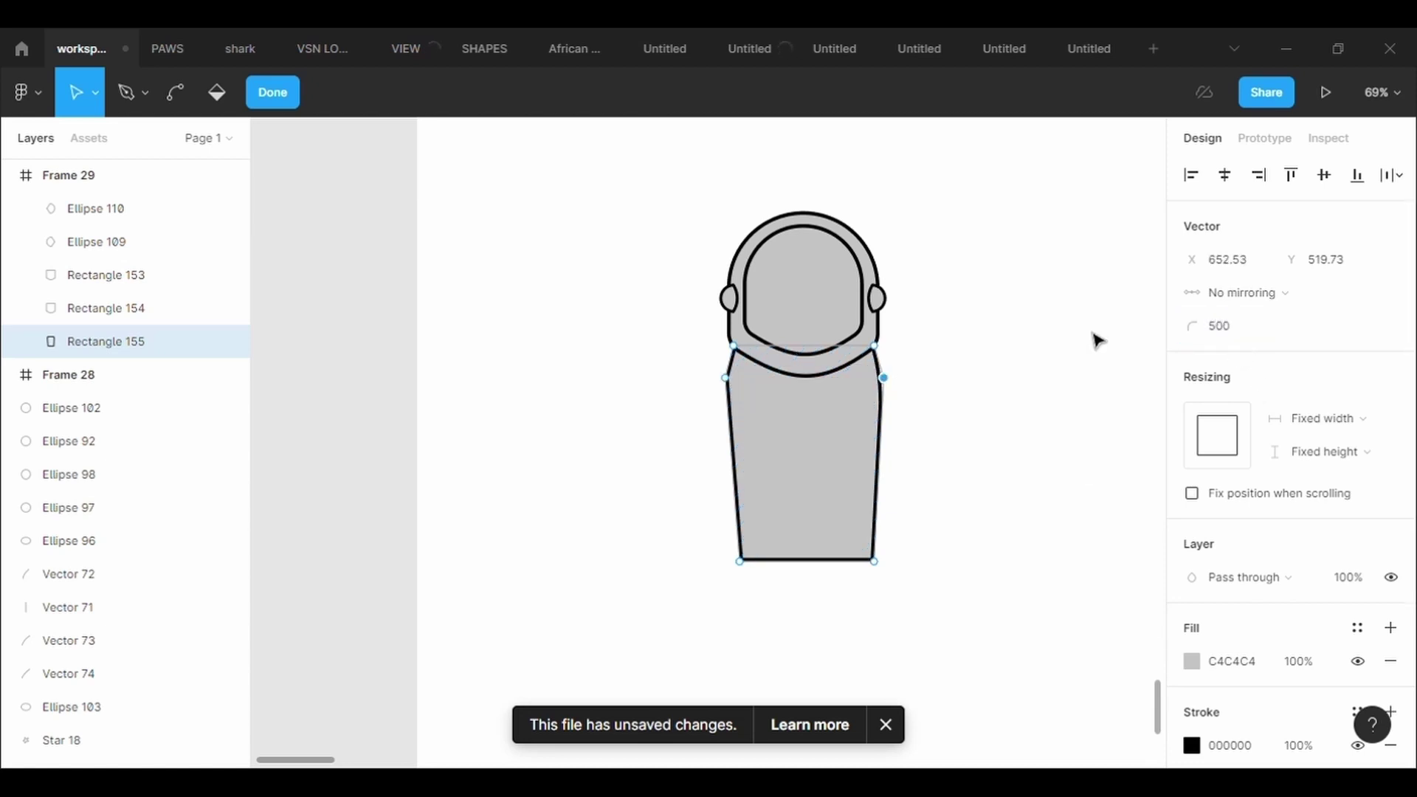
pyautogui.click(726, 378)
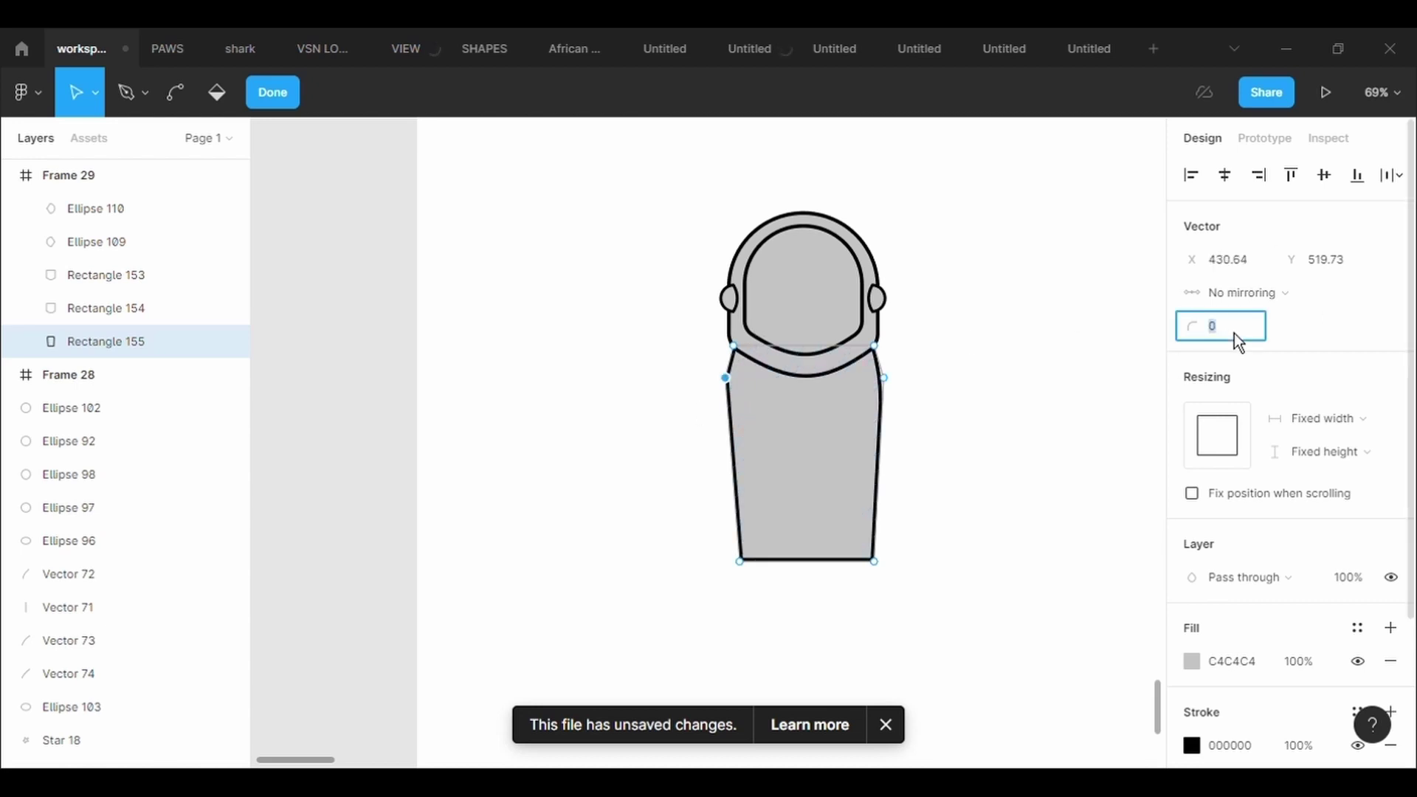
pyautogui.write('500')
pyautogui.press('Return')
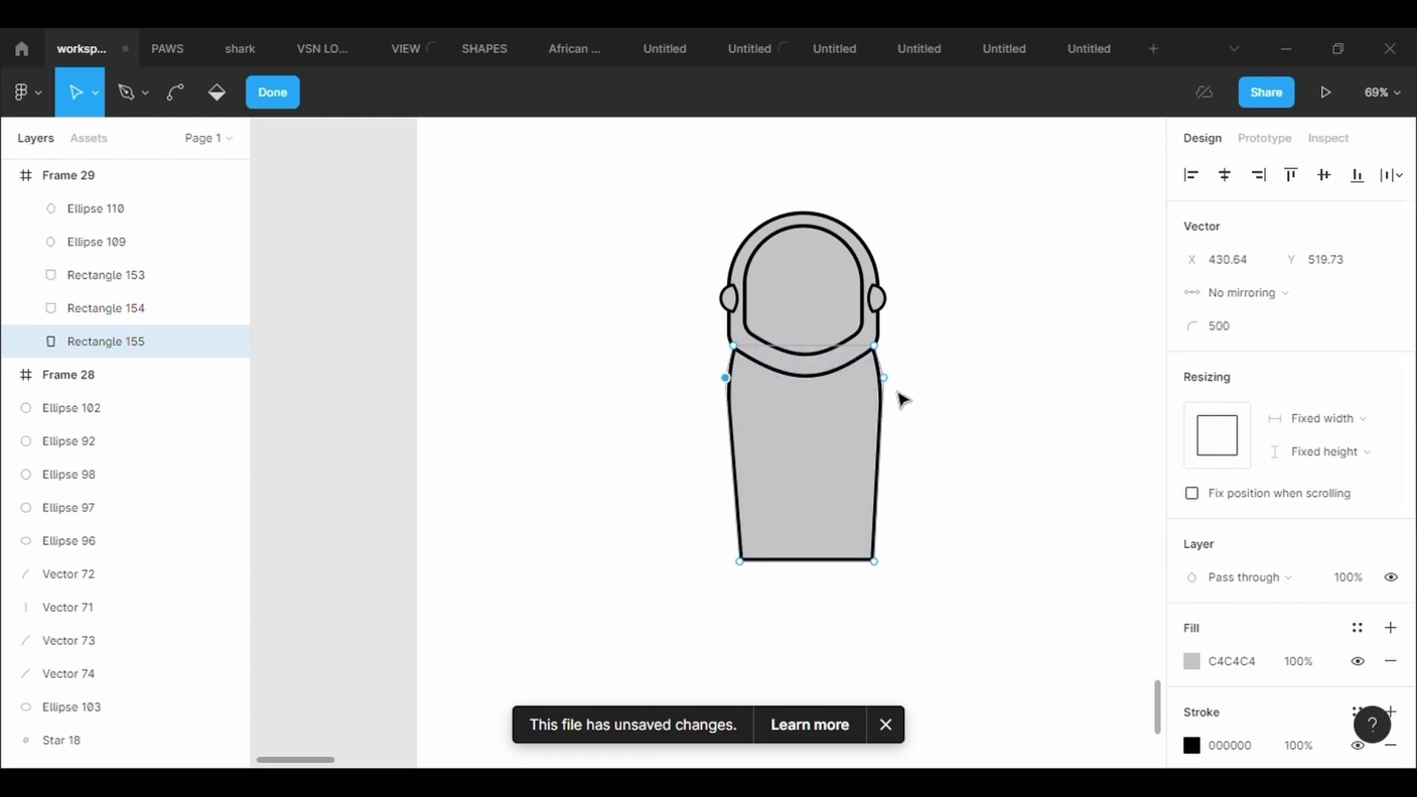
# - Move both shoulder points outward to widen the body to about 262 px
pyautogui.moveTo(884, 378)
pyautogui.mouseDown()
pyautogui.moveTo(911, 396)
pyautogui.moveTo(902, 378)
pyautogui.mouseUp()
pyautogui.click(726, 378)
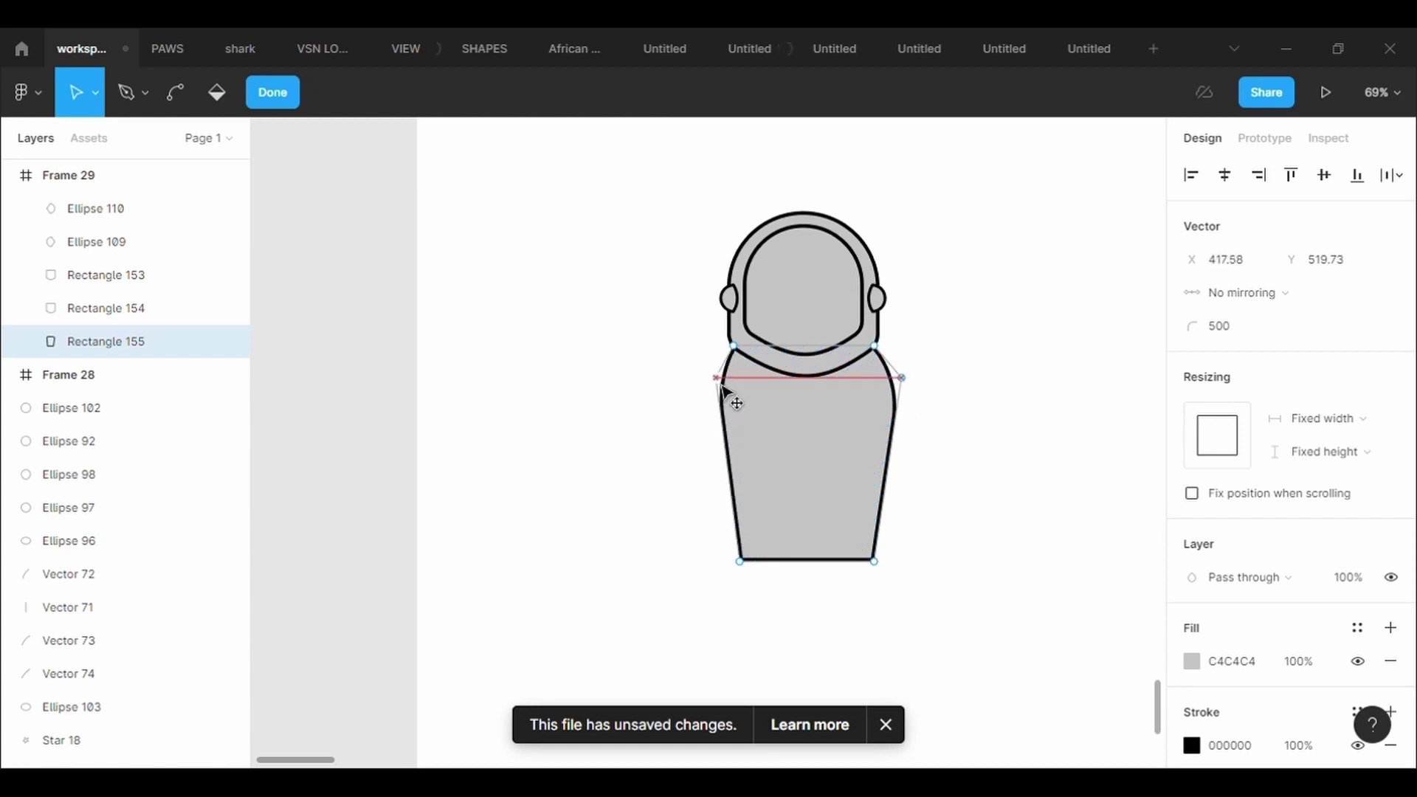
pyautogui.moveTo(727, 378); pyautogui.dragTo(713, 378)
# - Try a corner radius of 500 on the body's lower-left corner point and undo it
pyautogui.click(740, 561)
pyautogui.click(1264, 331)
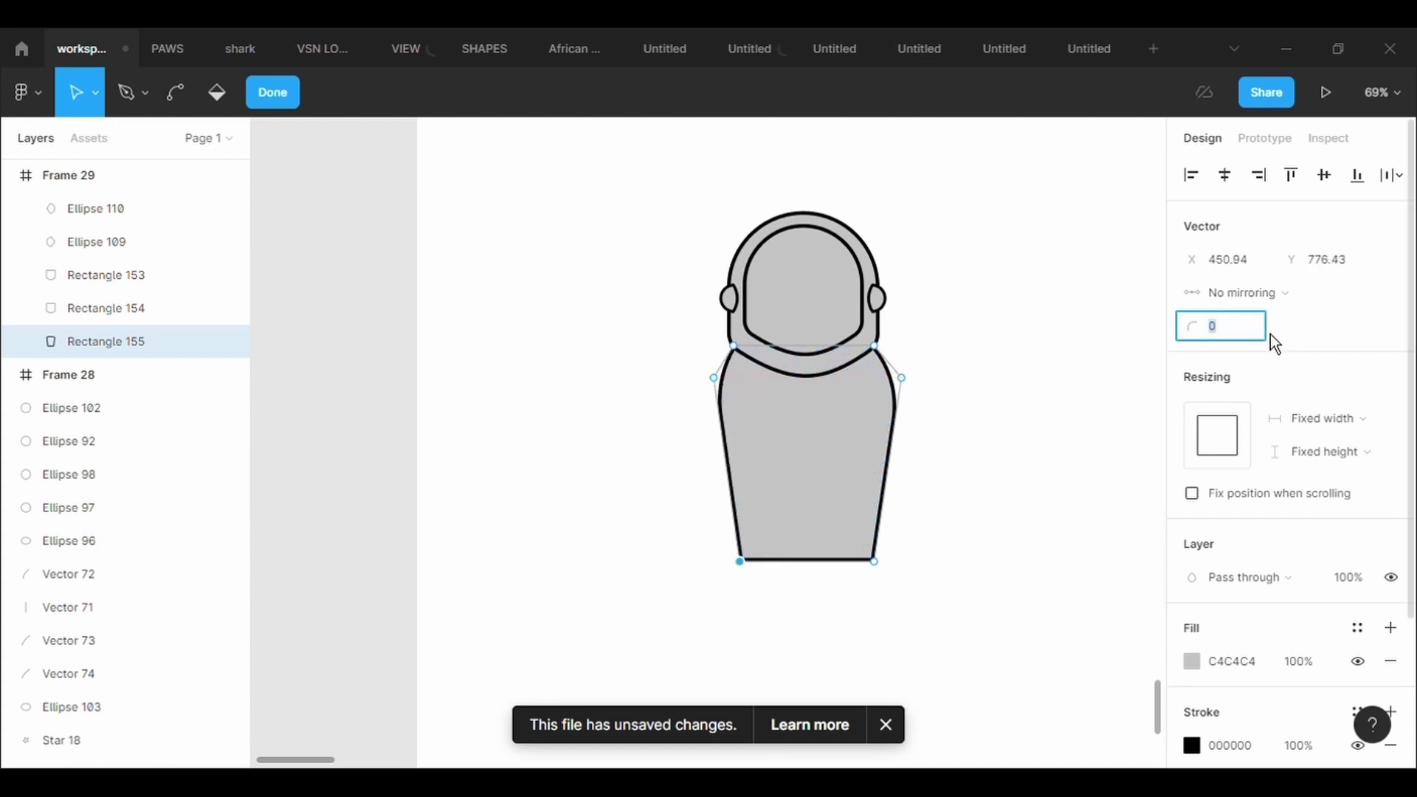
pyautogui.write('500')
pyautogui.press('Return')
pyautogui.hotkey('ctrl', 'z')
# - Round both lower corner points of the body with a corner radius of 100
pyautogui.click(1233, 335)
pyautogui.write('100')
pyautogui.press('Return')
pyautogui.hotkey('ctrl', 'a')
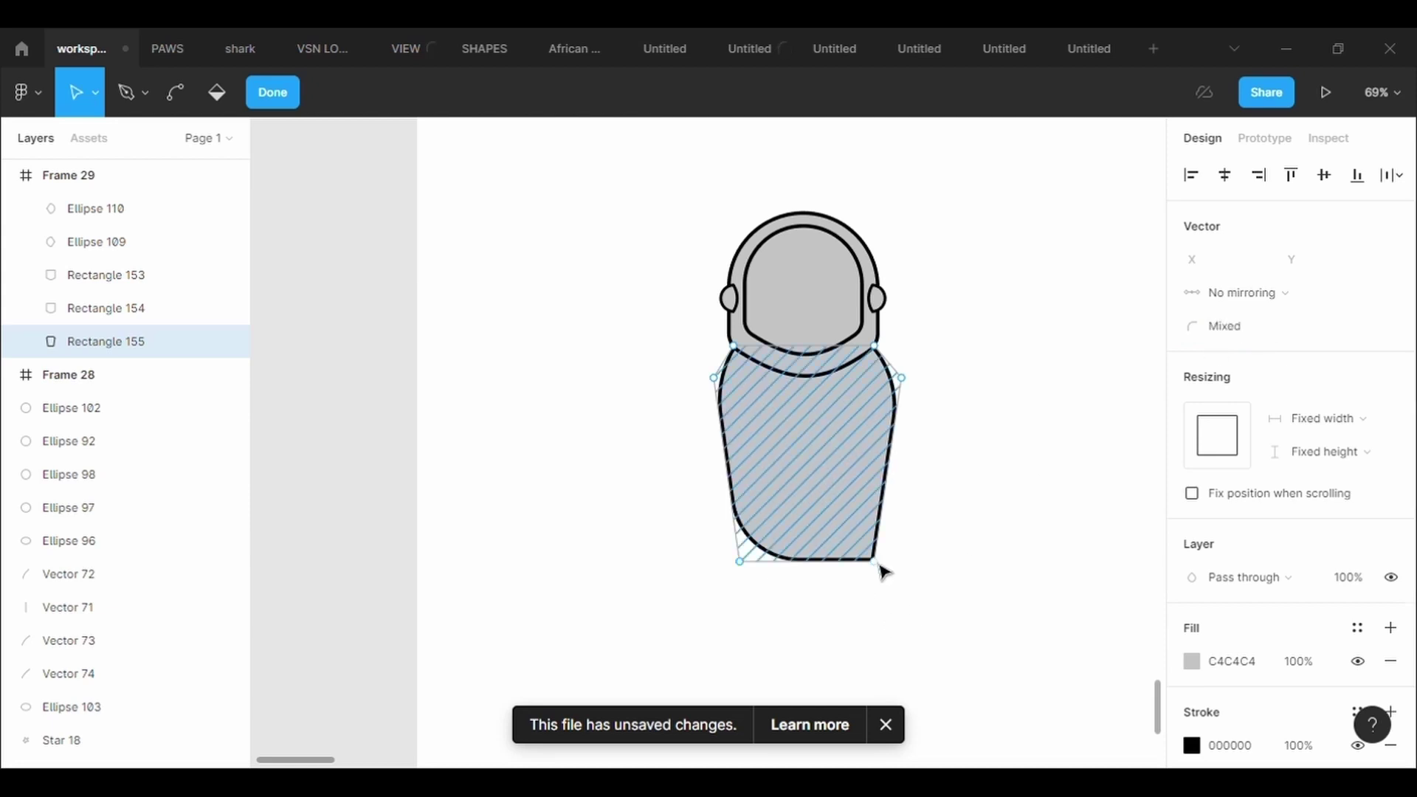
pyautogui.click(874, 563)
pyautogui.click(1255, 336)
pyautogui.write('100')
pyautogui.press('Return')
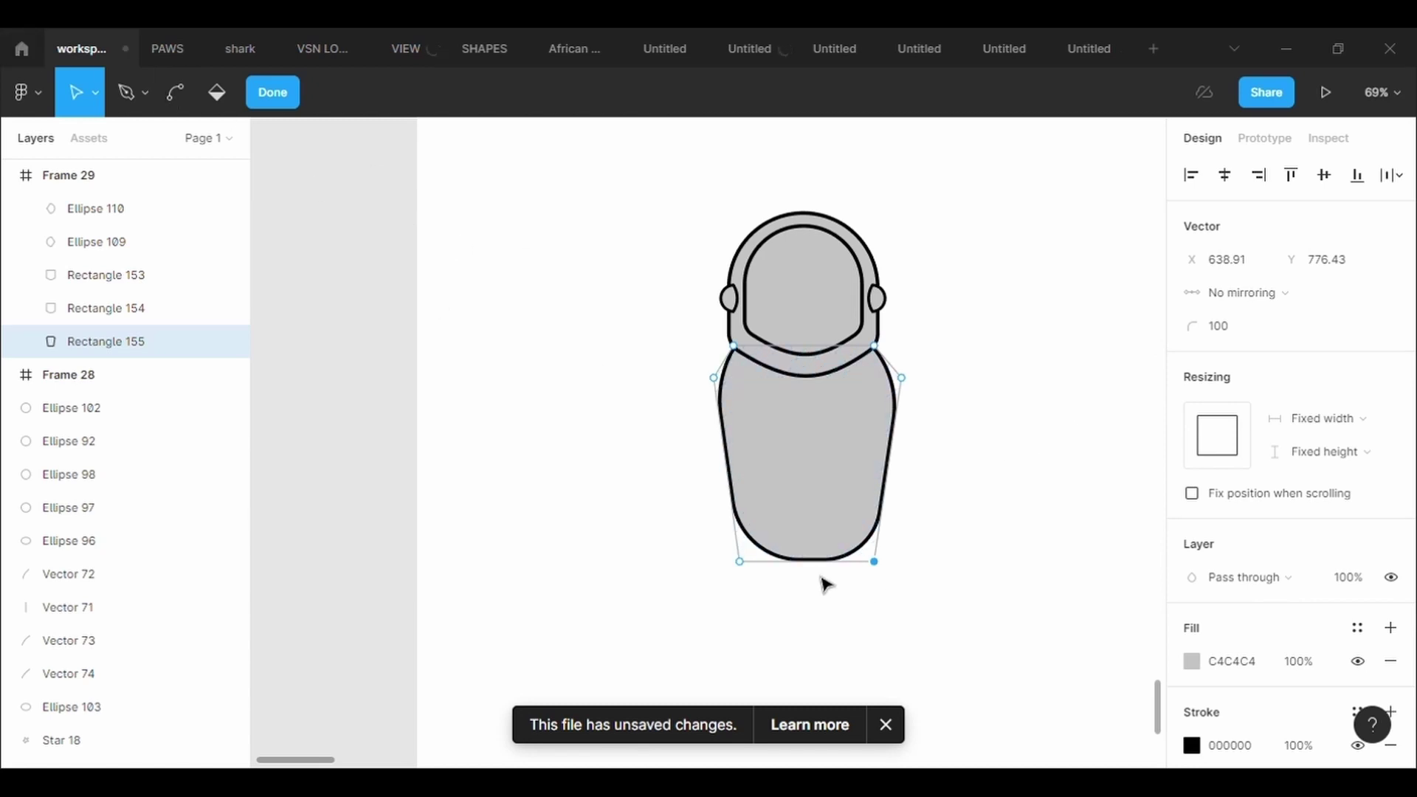
# - Pull the midpoint of the body's bottom edge down and round it with a corner radius of 500
pyautogui.moveTo(808, 562); pyautogui.dragTo(815, 585)
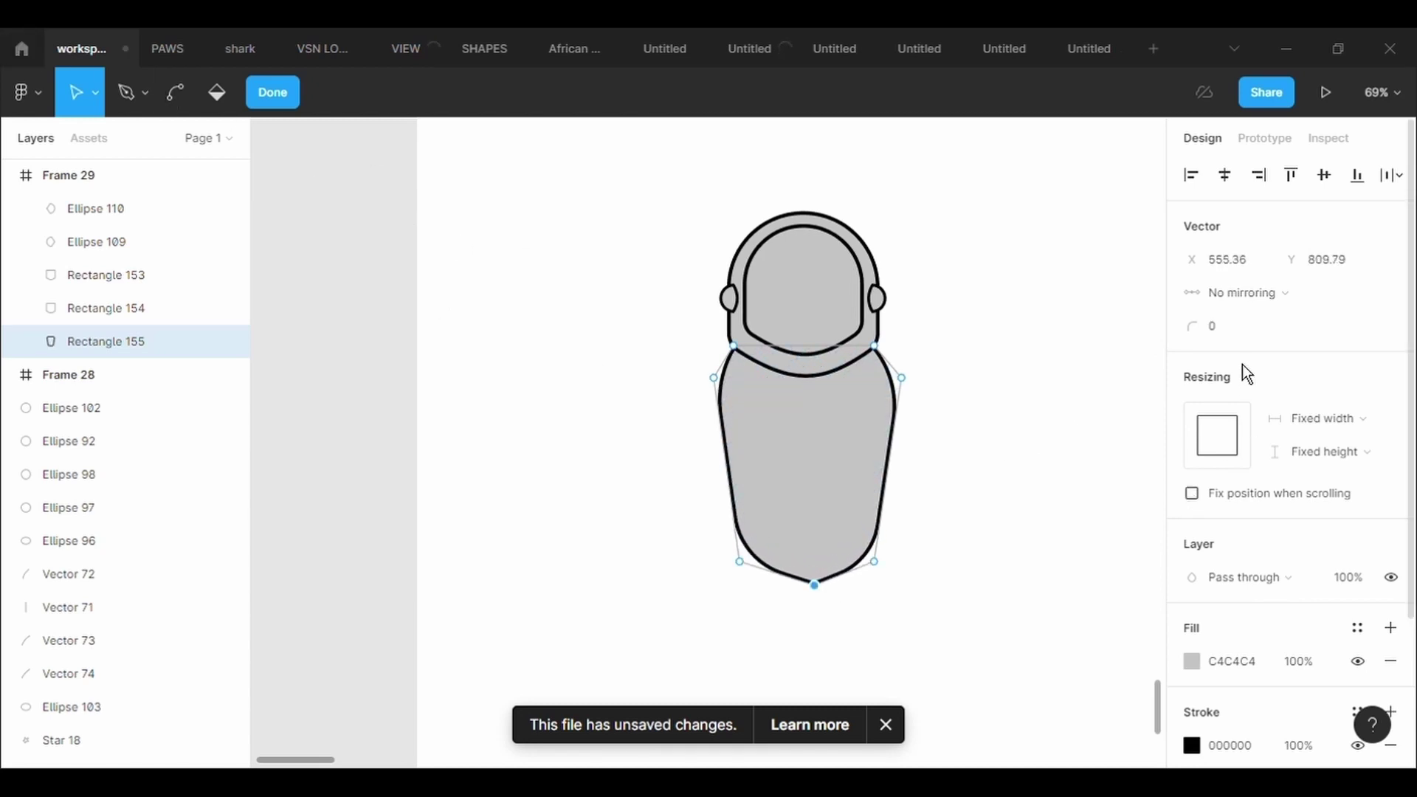
pyautogui.write('500')
pyautogui.press('Return')
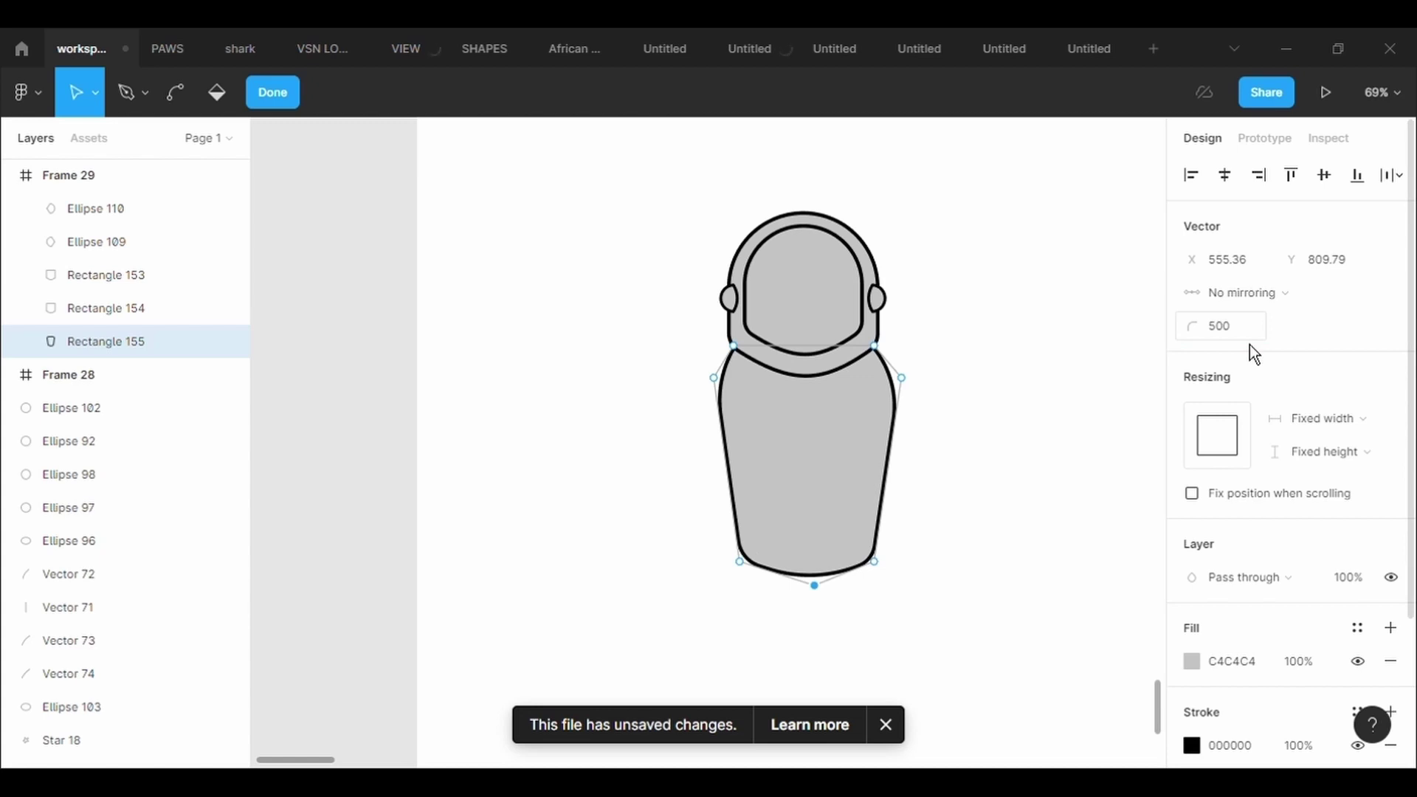
# - Bend both long sides of the body slightly outward and finish its point editing
pyautogui.click(180, 101)
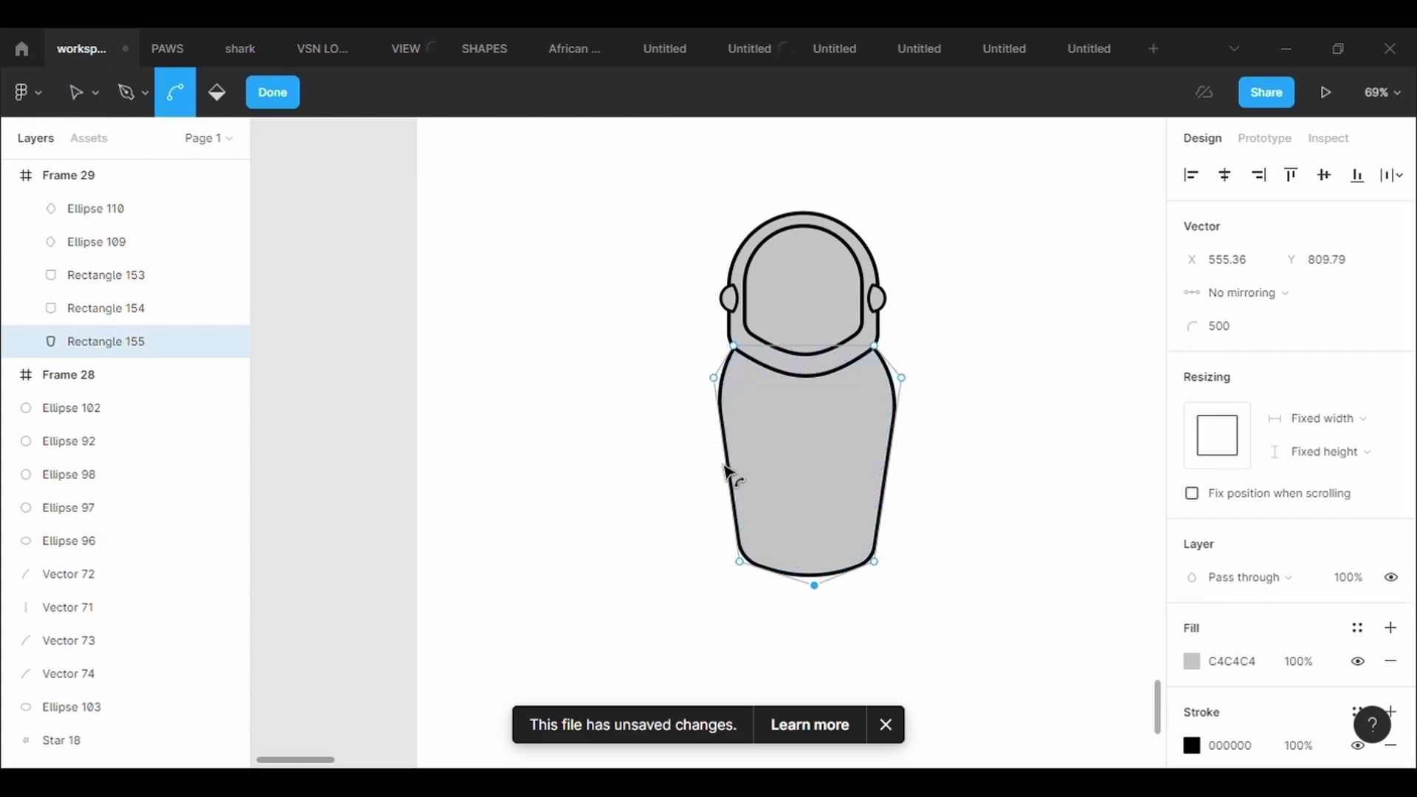
pyautogui.moveTo(727, 472); pyautogui.dragTo(737, 496)
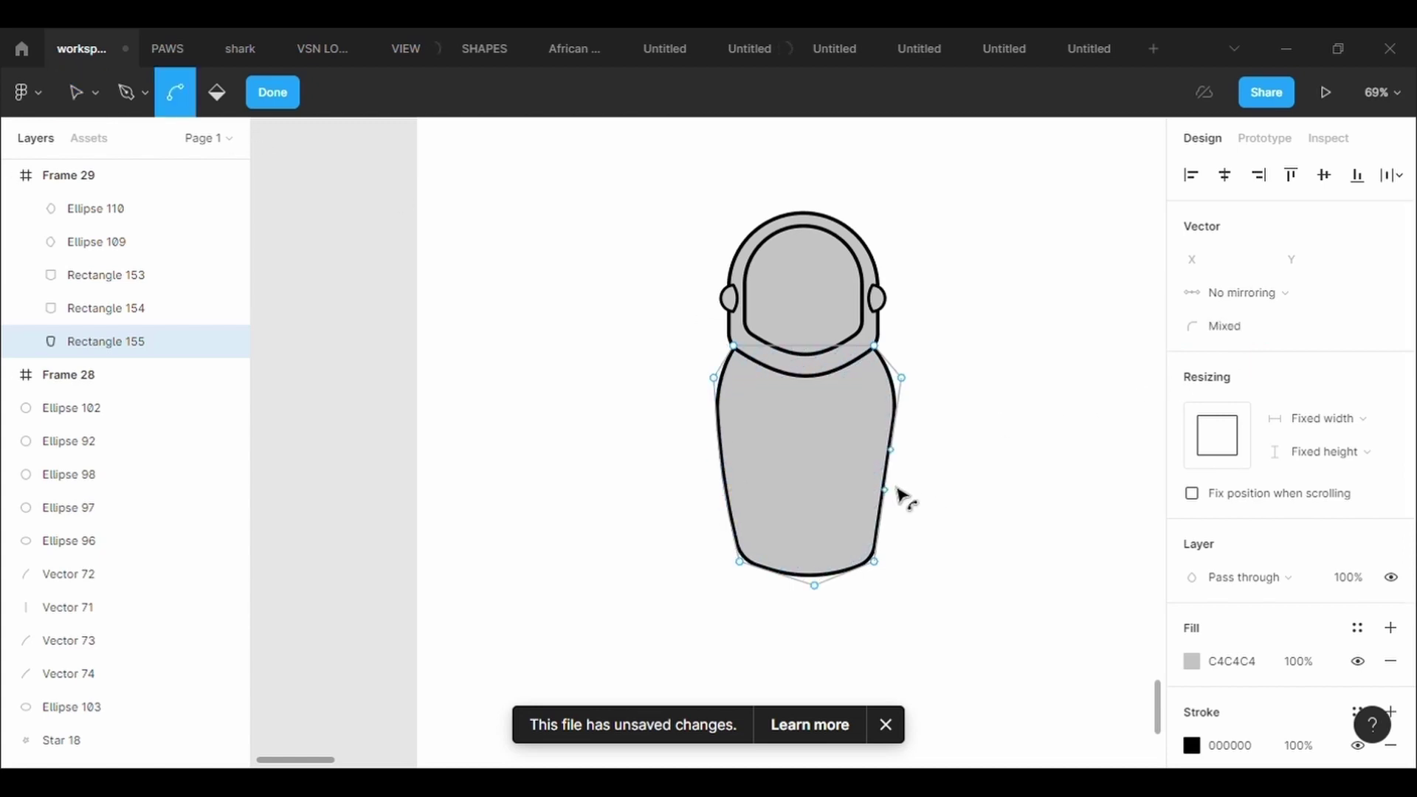
pyautogui.moveTo(905, 497); pyautogui.dragTo(901, 496)
pyautogui.press('Escape')
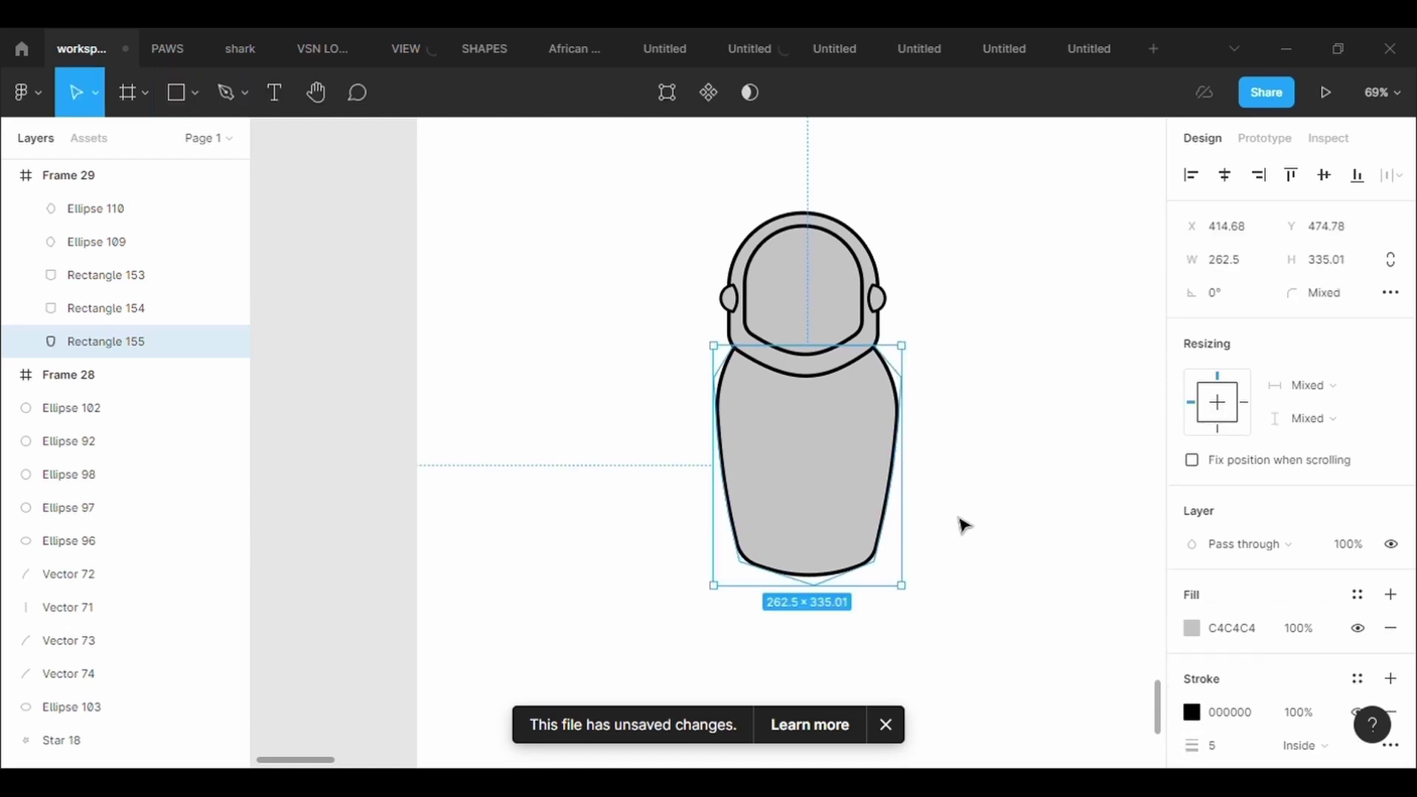
pyautogui.press('Escape')
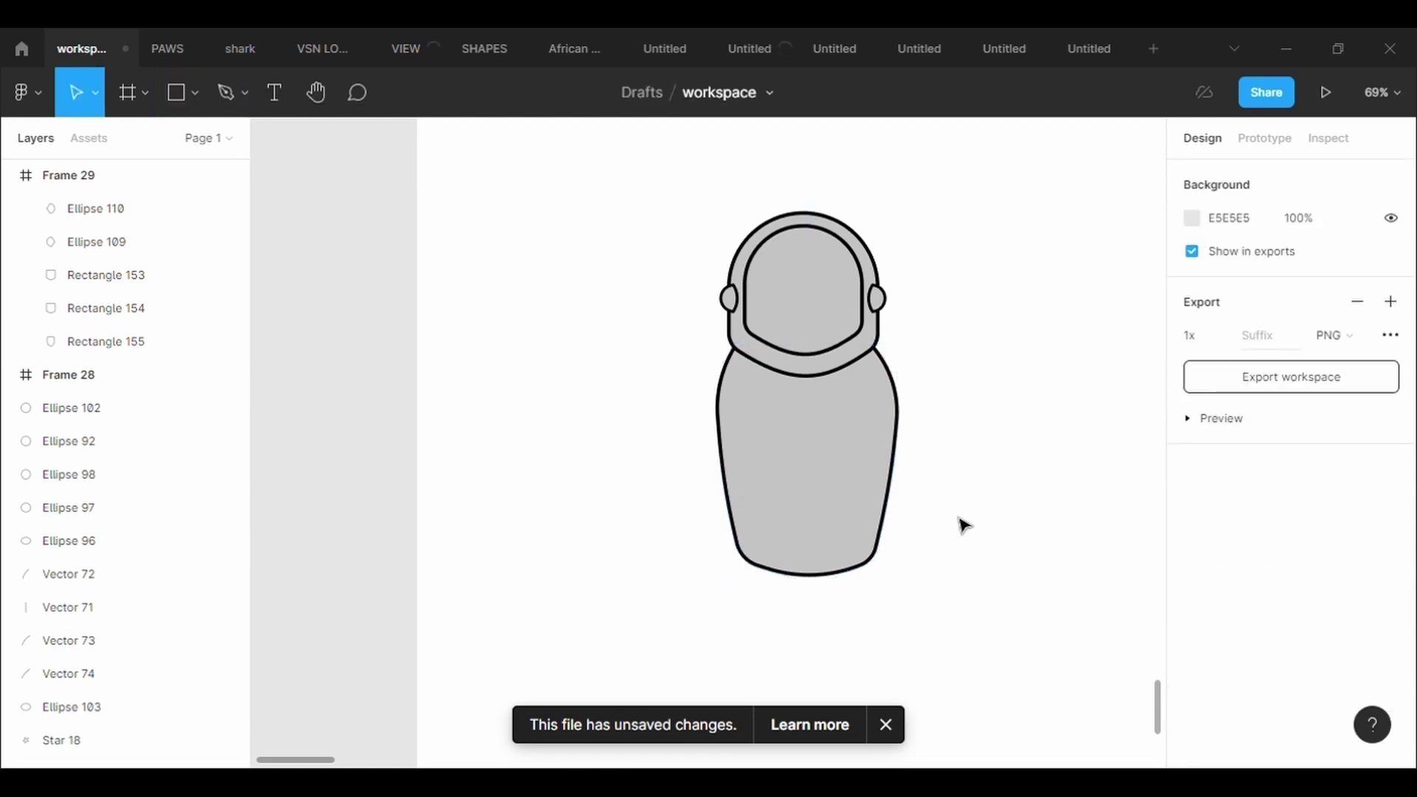
# - Draw a rectangle about 226 by 132 px left of the body with a black stroke of weight 5
pyautogui.click(177, 94)
pyautogui.moveTo(722, 366)
pyautogui.mouseDown()
pyautogui.moveTo(600, 388)
pyautogui.moveTo(596, 470)
pyautogui.moveTo(553, 450)
pyautogui.mouseUp()
pyautogui.click(1390, 679)
pyautogui.click(1240, 747)
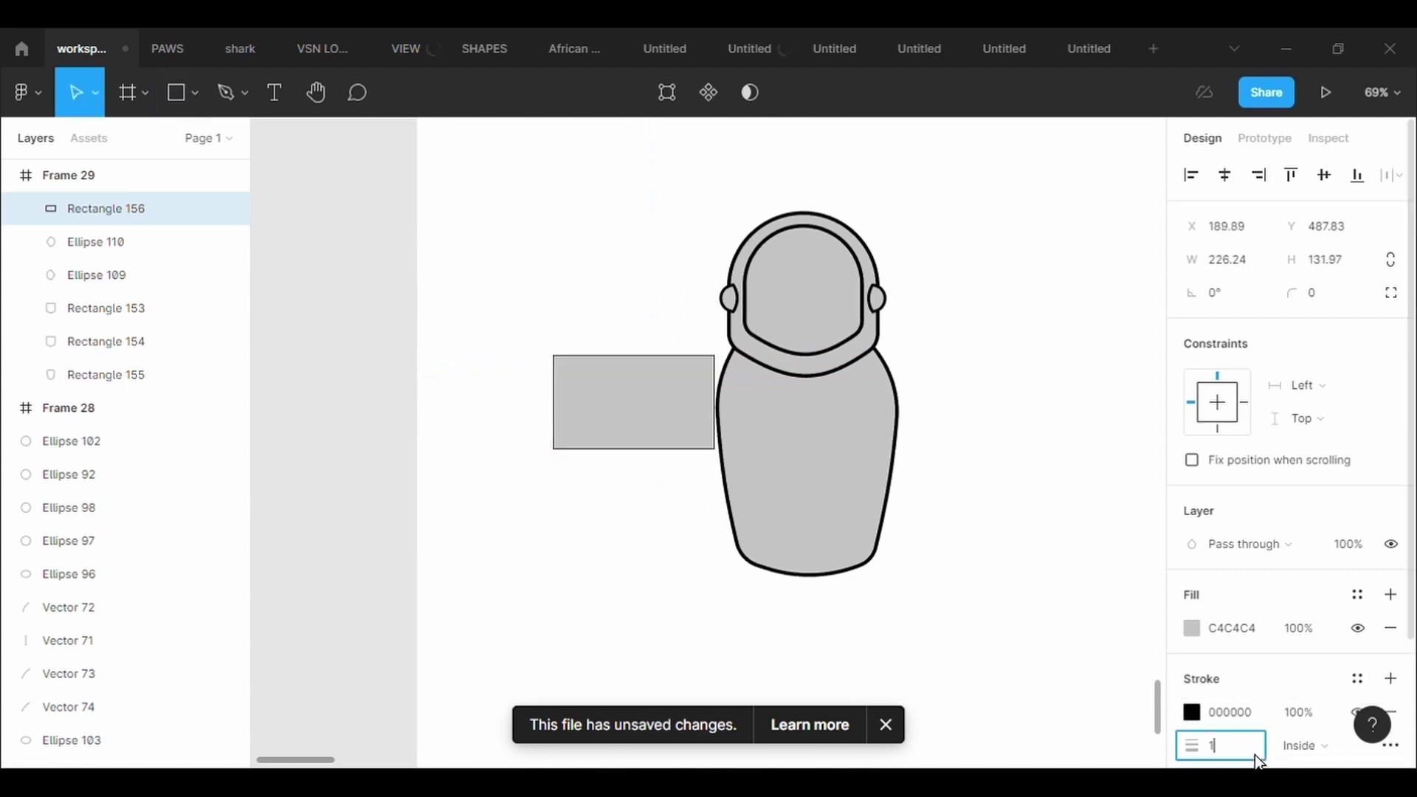
pyautogui.write('5')
pyautogui.press('Return')
# - Rotate the new rectangle to about 26.6°, overlap it with the body's left shoulder, and send it to the back
pyautogui.moveTo(722, 479); pyautogui.dragTo(715, 431)
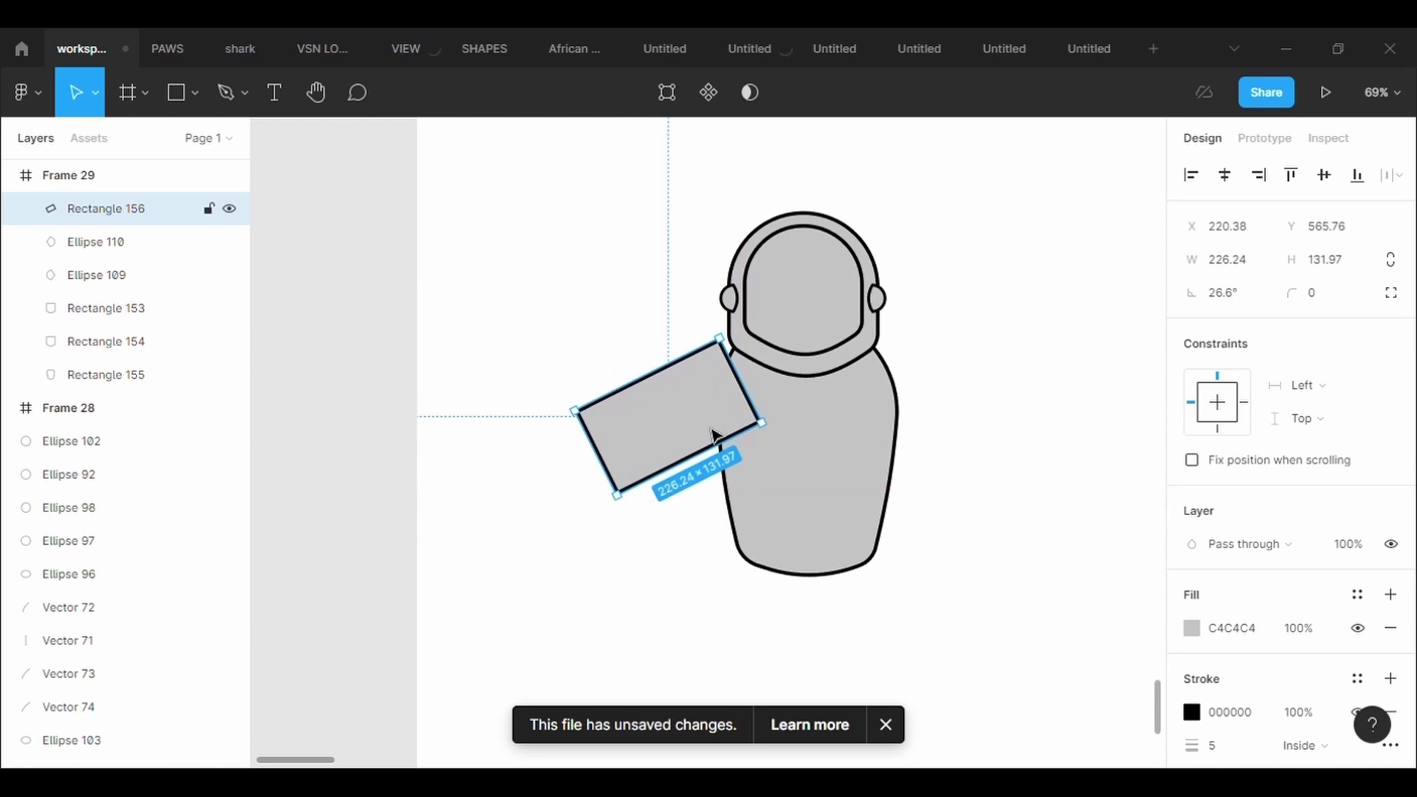
pyautogui.rightClick(714, 436)
pyautogui.click(747, 369)
# - Reshape the rotated rectangle into a bent arm by moving its shoulder, elbow and hand corners and pulling in a point on its inner edge
pyautogui.click(679, 113)
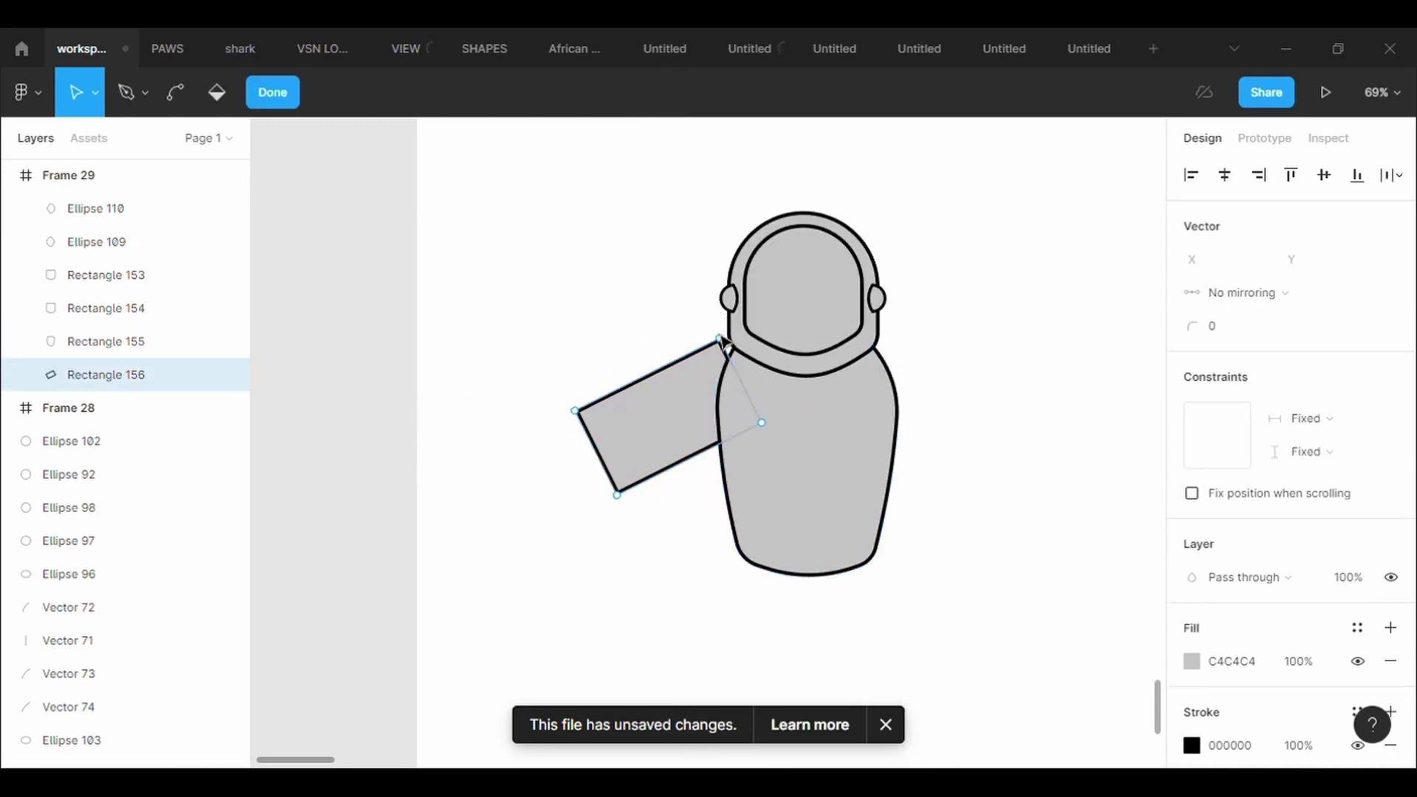
pyautogui.moveTo(721, 339); pyautogui.dragTo(747, 342)
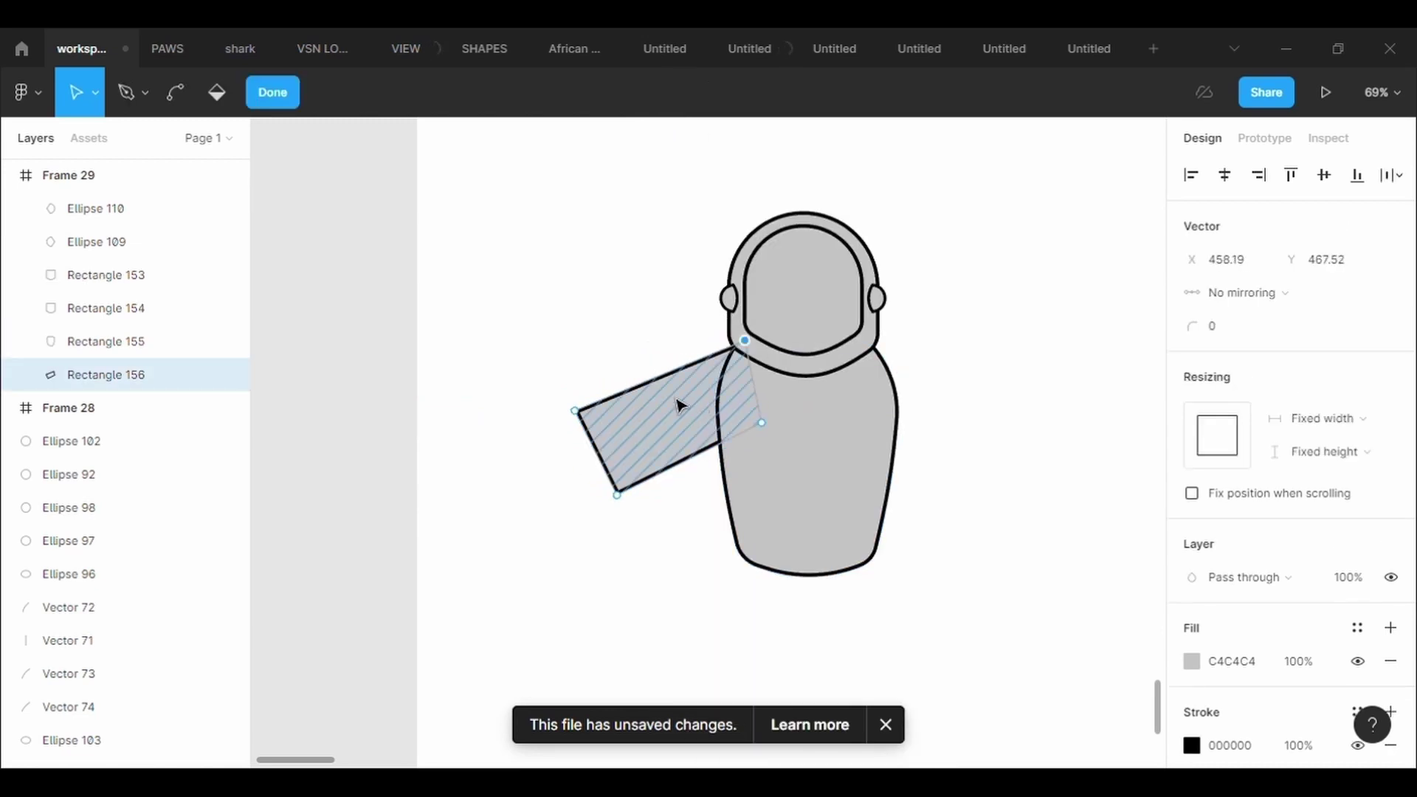
pyautogui.moveTo(617, 495); pyautogui.dragTo(660, 577)
pyautogui.moveTo(576, 411); pyautogui.dragTo(659, 432)
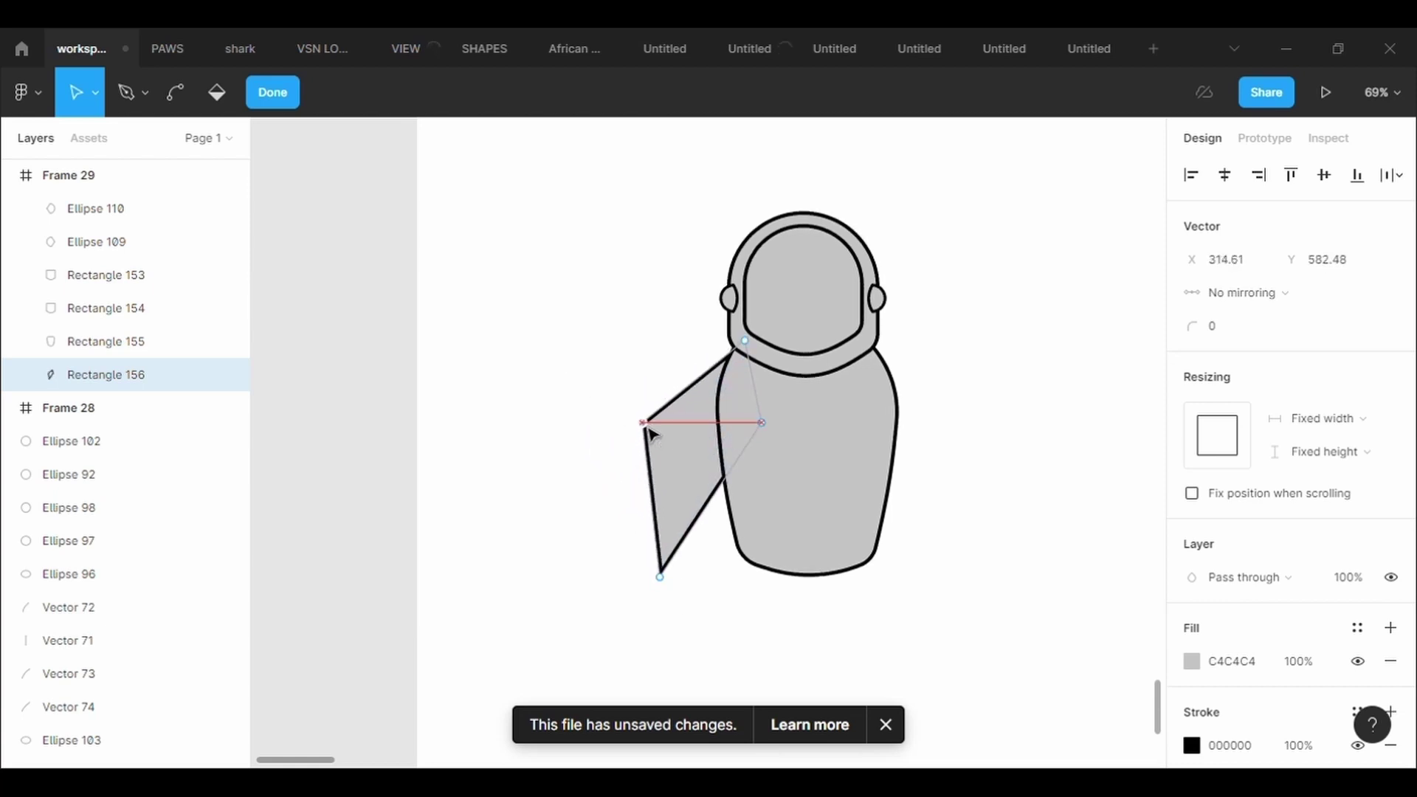
pyautogui.moveTo(716, 504); pyautogui.dragTo(699, 445)
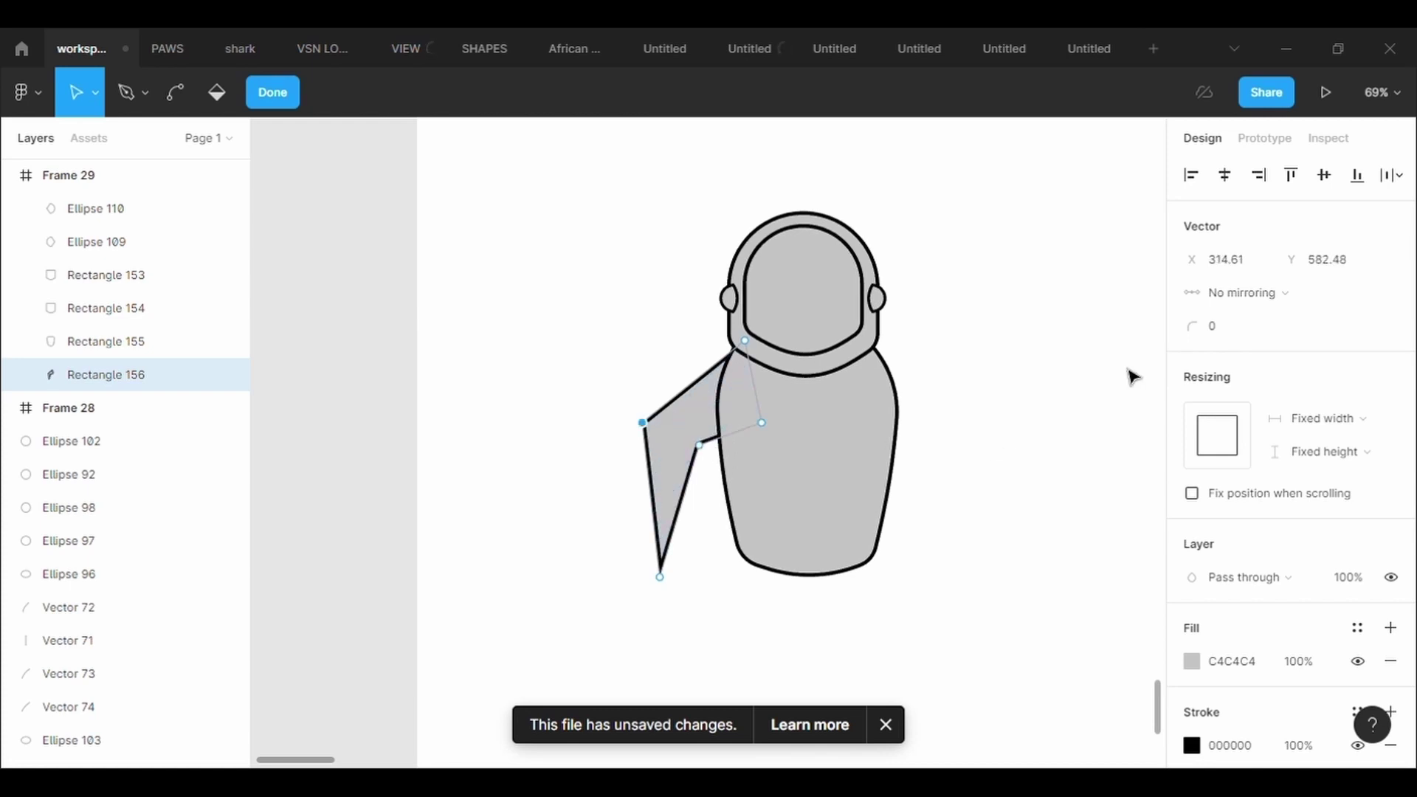
# - Round the arm's outer elbow point with a corner radius of 500 and move its inner-edge point down to form a flat wrist
pyautogui.click(1234, 333)
pyautogui.write('500')
pyautogui.press('Return')
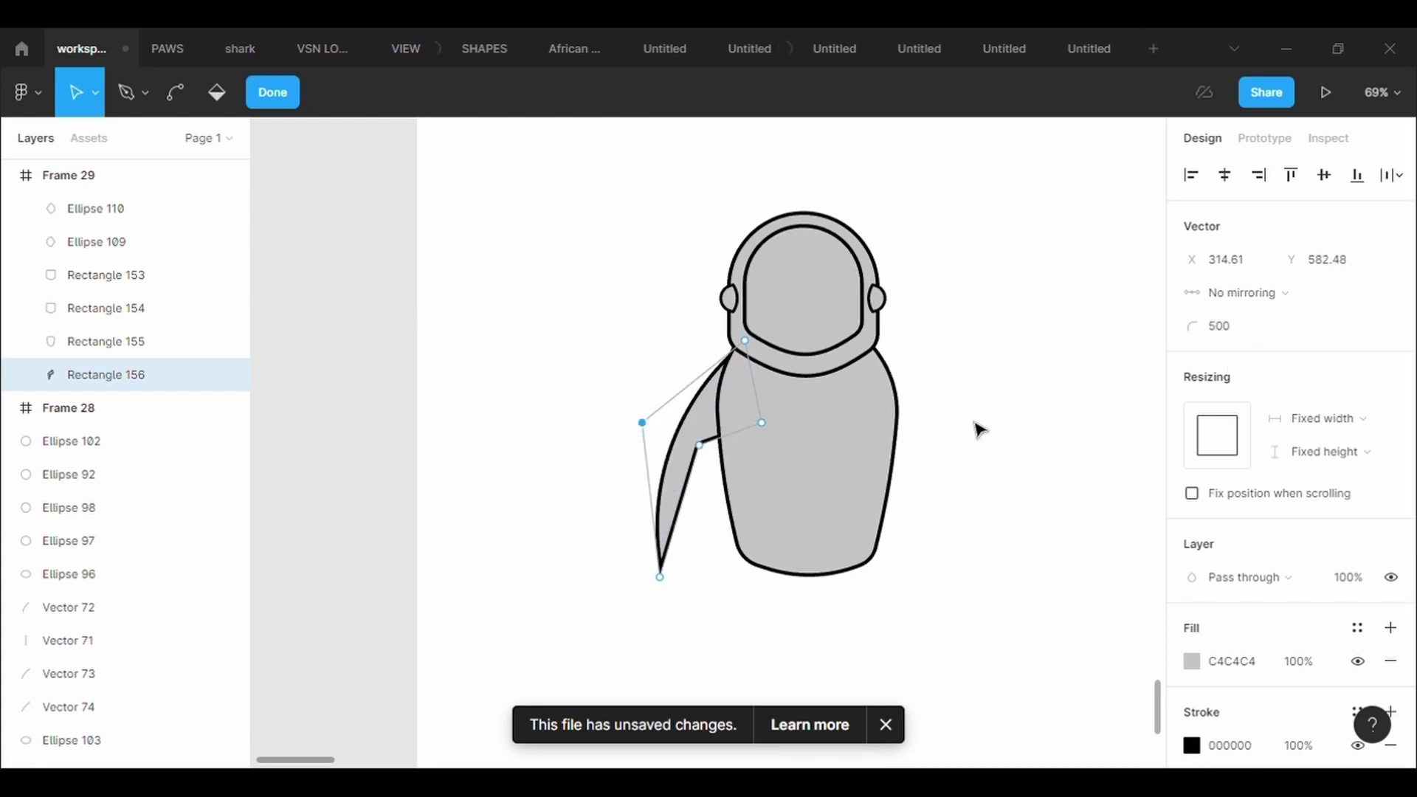
pyautogui.moveTo(699, 446); pyautogui.dragTo(715, 591)
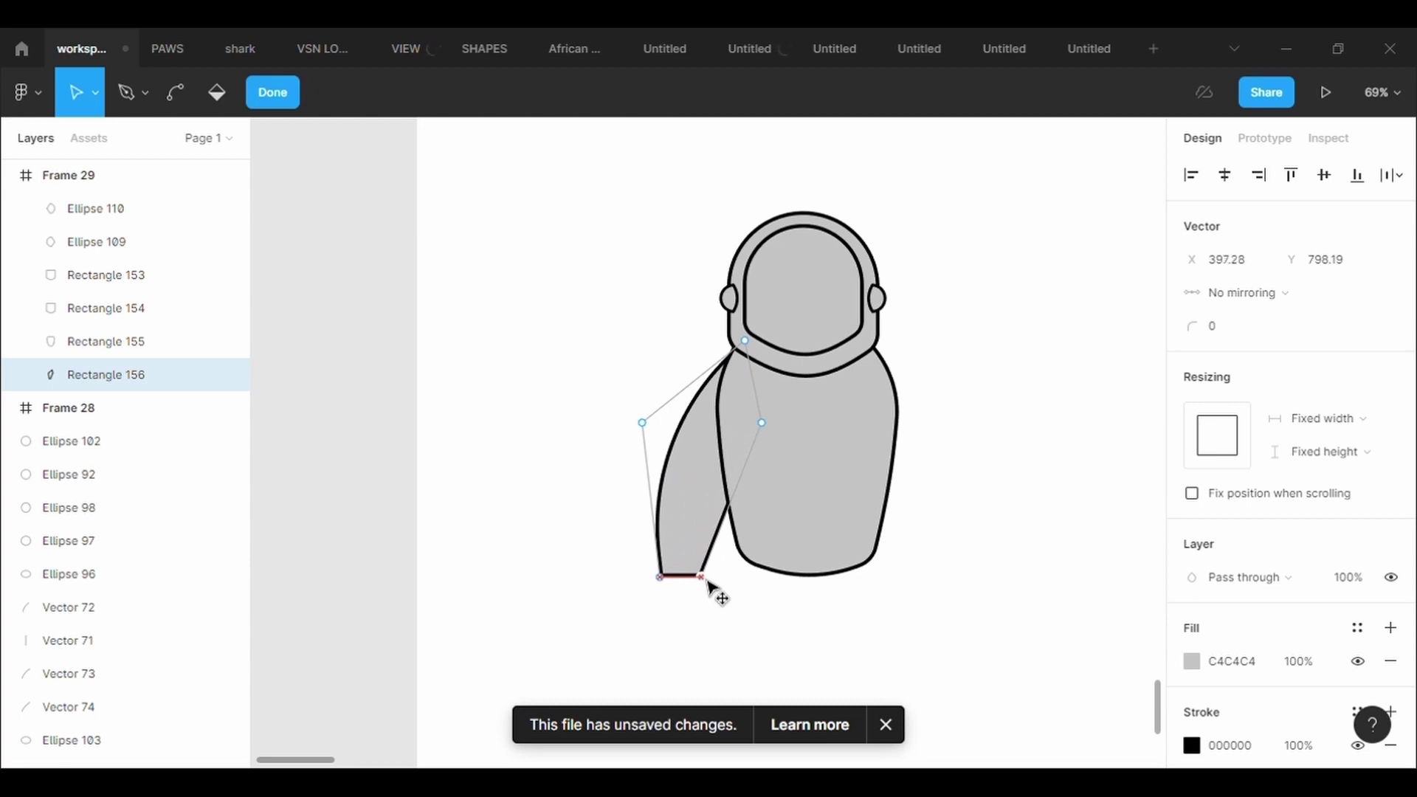
# - Bend the arm's inner edge with a point at the armpit rounded to 500, and raise the outer elbow point slightly
pyautogui.moveTo(733, 504); pyautogui.dragTo(717, 465)
pyautogui.click(1244, 333)
pyautogui.write('50')
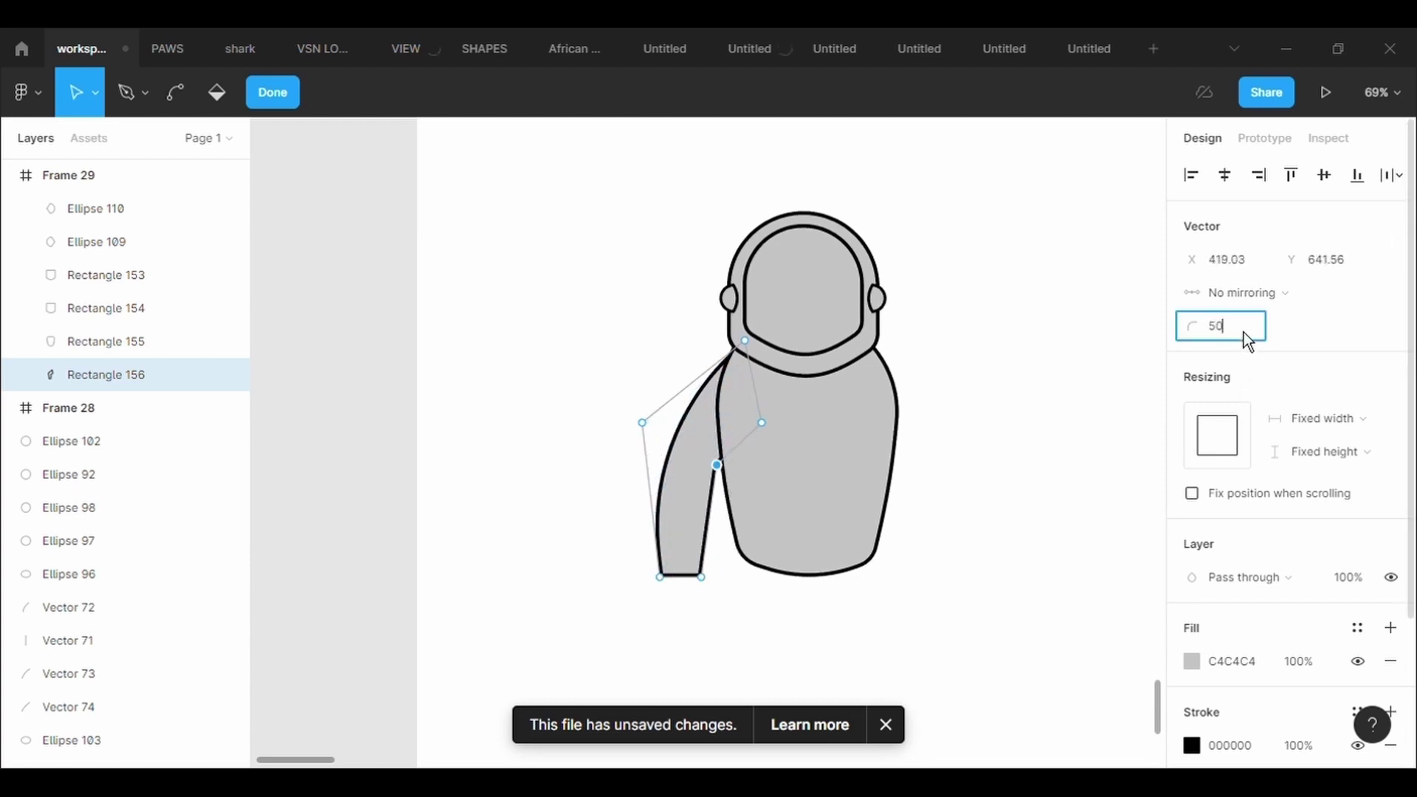
pyautogui.write('0')
pyautogui.press('Return')
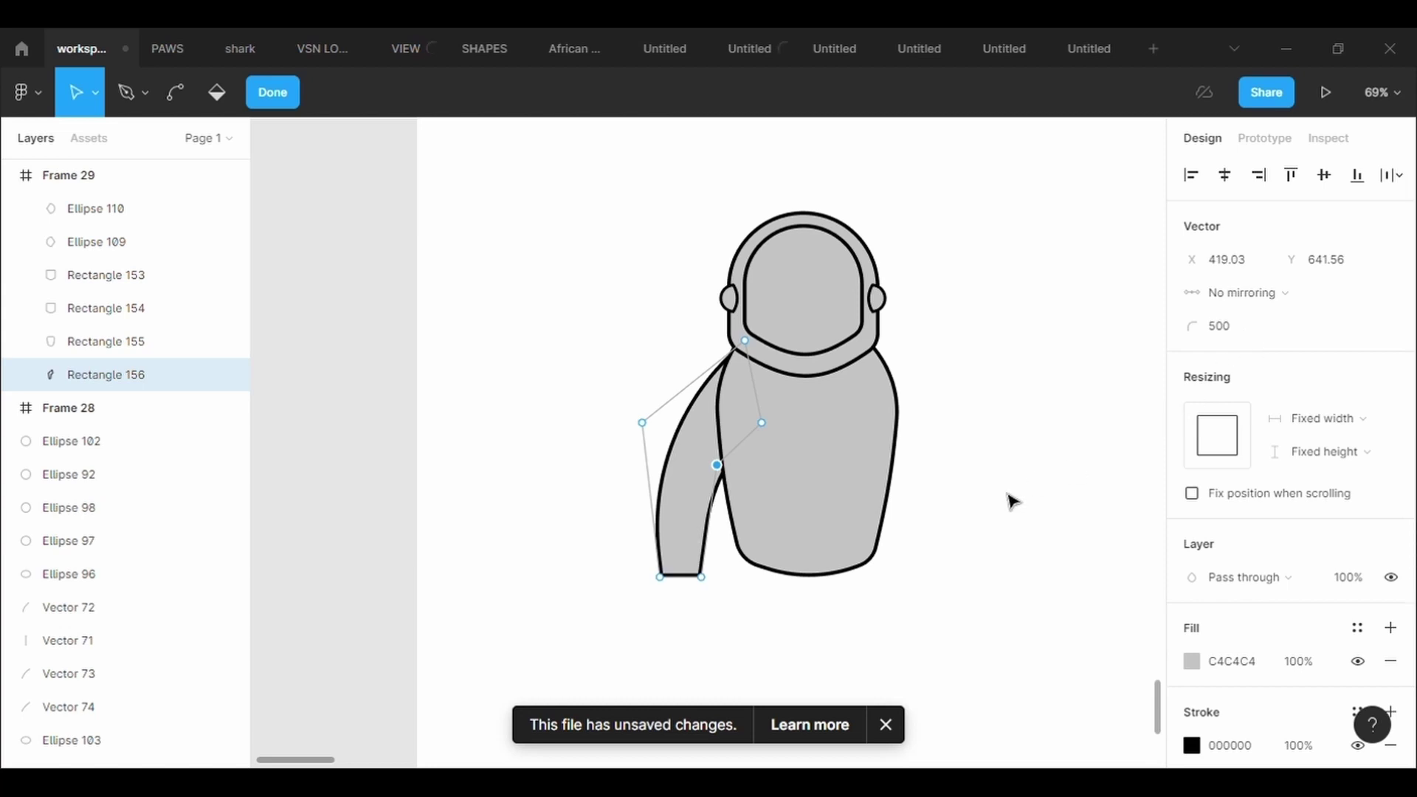
pyautogui.moveTo(648, 428); pyautogui.dragTo(654, 403)
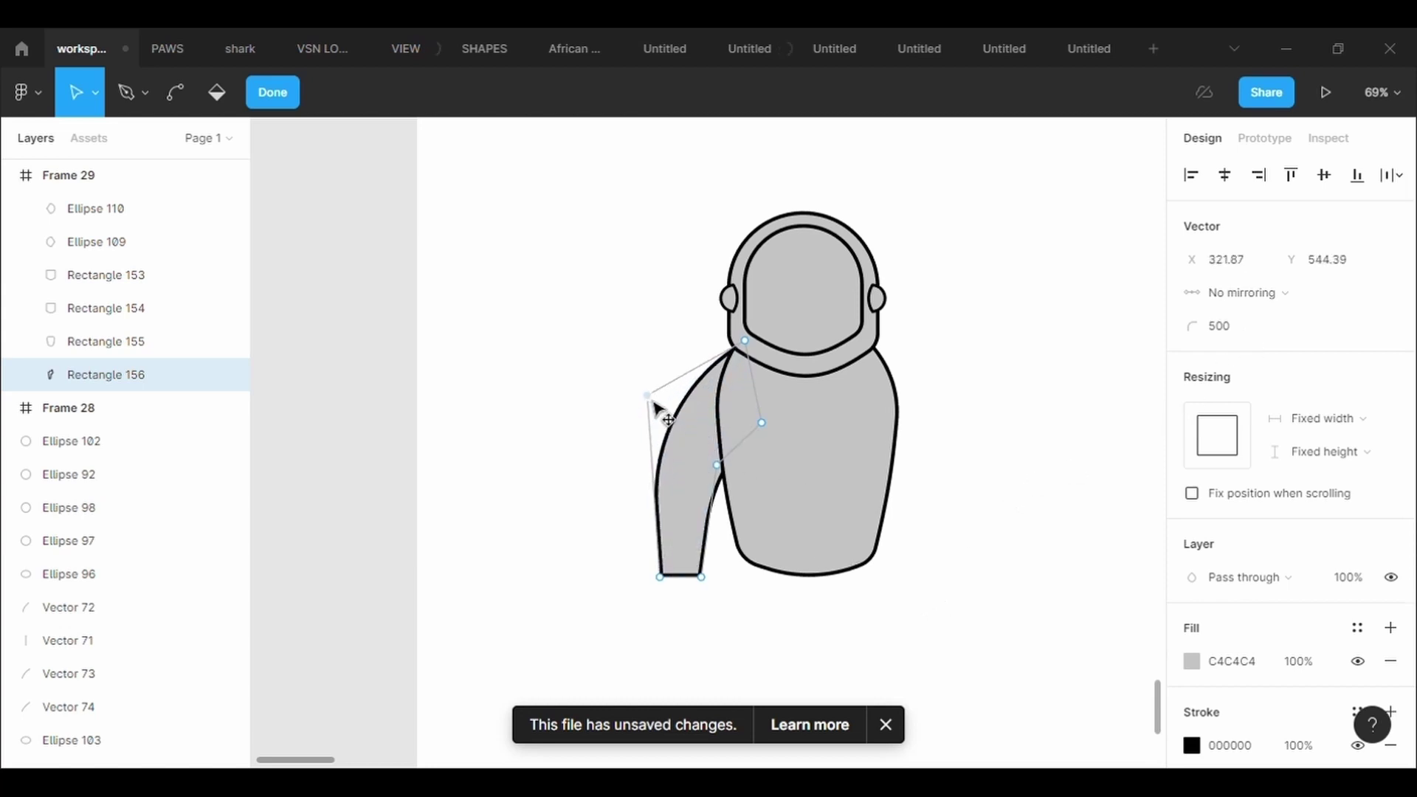
pyautogui.press('Escape')
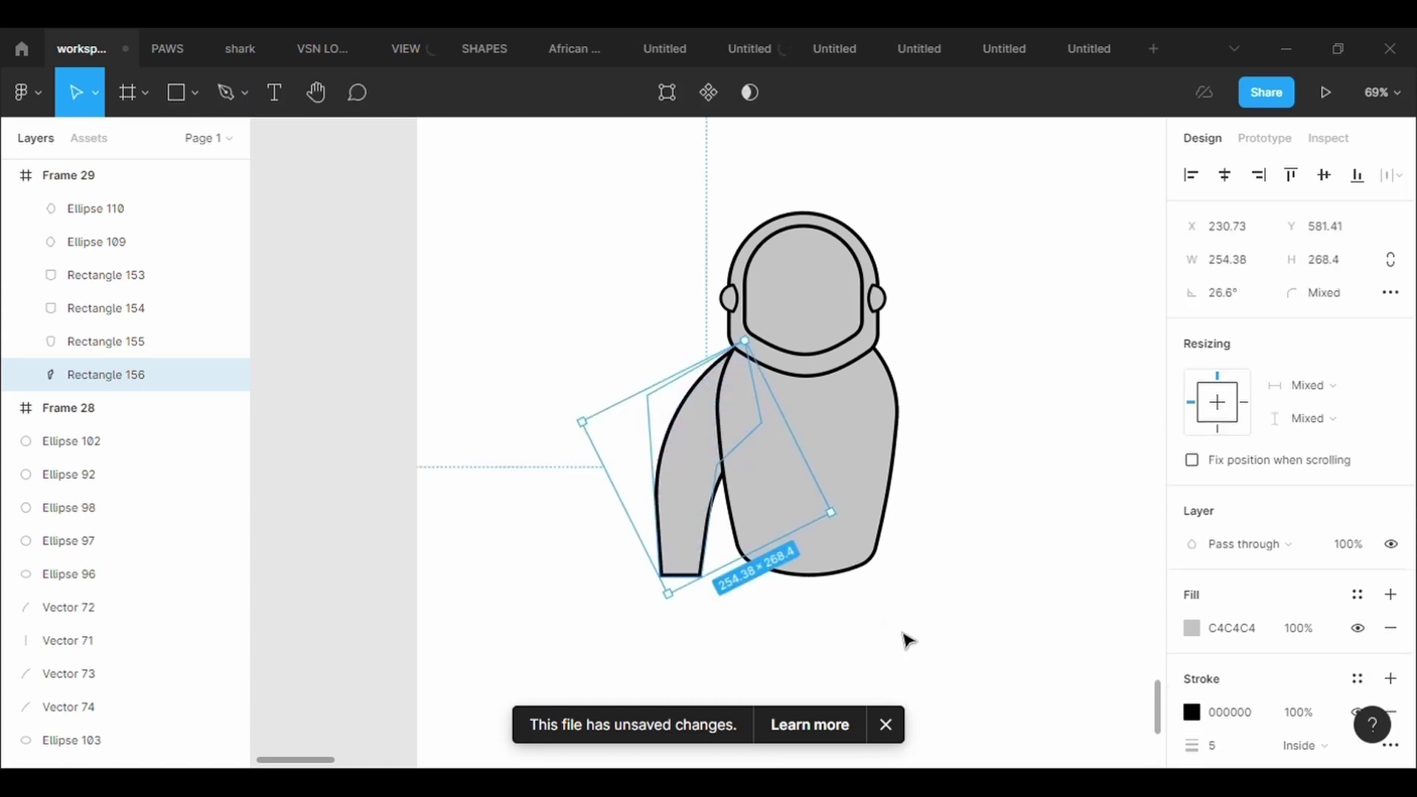
# - Duplicate the arm, flip the copy horizontally, and place it at the body's opposite shoulder
pyautogui.hotkey('ctrl', 'c')
pyautogui.hotkey('ctrl', 'v')
pyautogui.hotkey('shift', 'h')
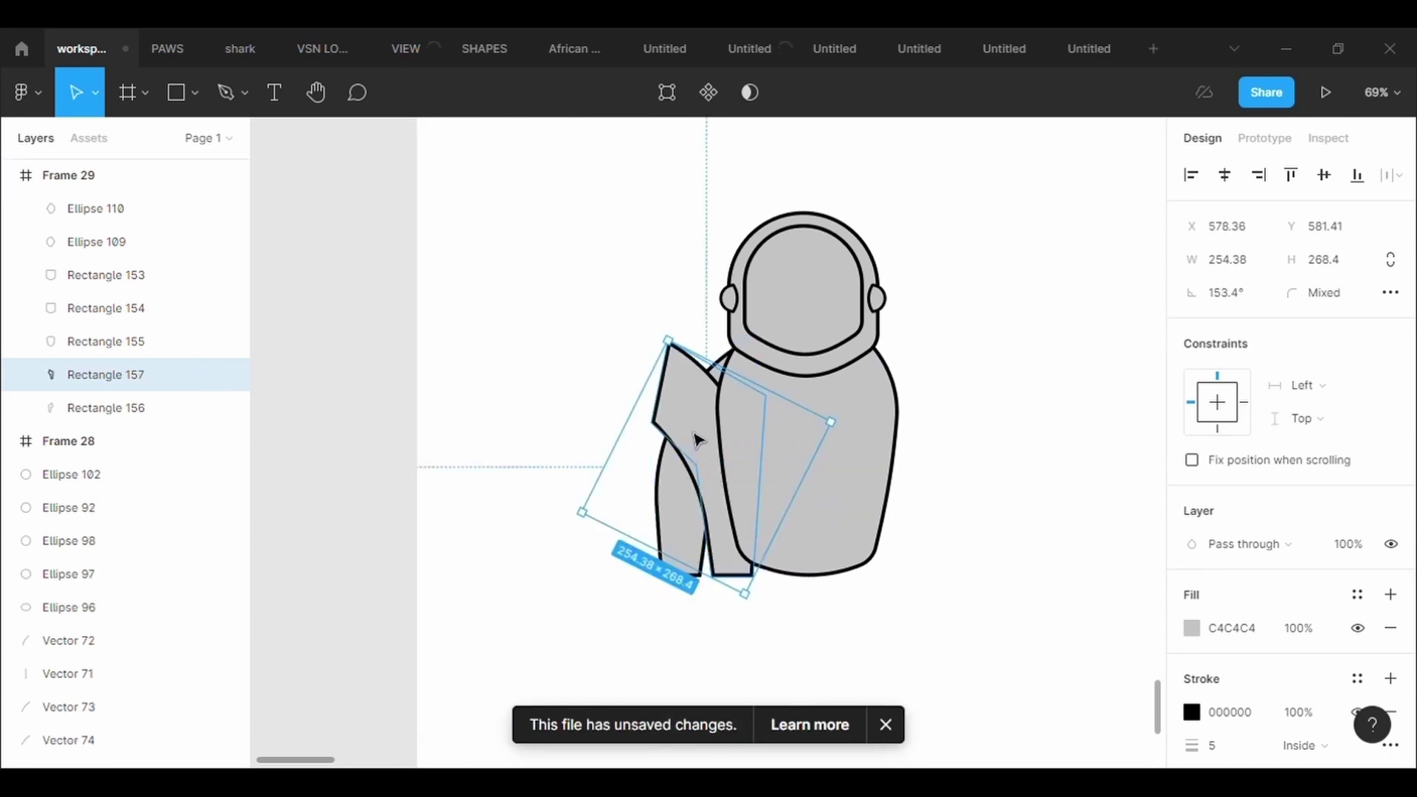
pyautogui.moveTo(695, 442); pyautogui.dragTo(900, 439)
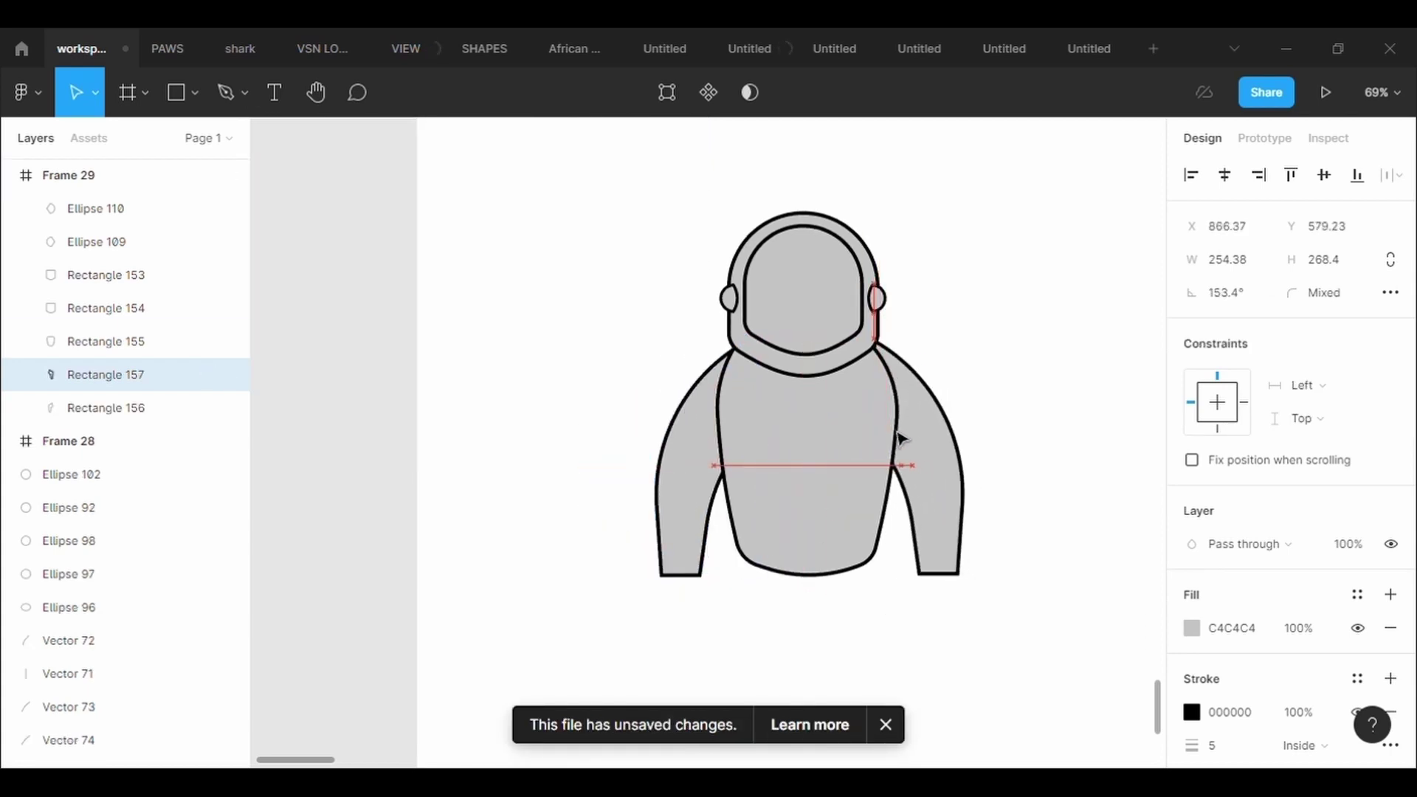
pyautogui.click(1024, 656)
# - Draw a rectangle about 208 by 193 px below the body with a black stroke of weight 5, and send it to the back
pyautogui.scroll(-3, 1031, 672)
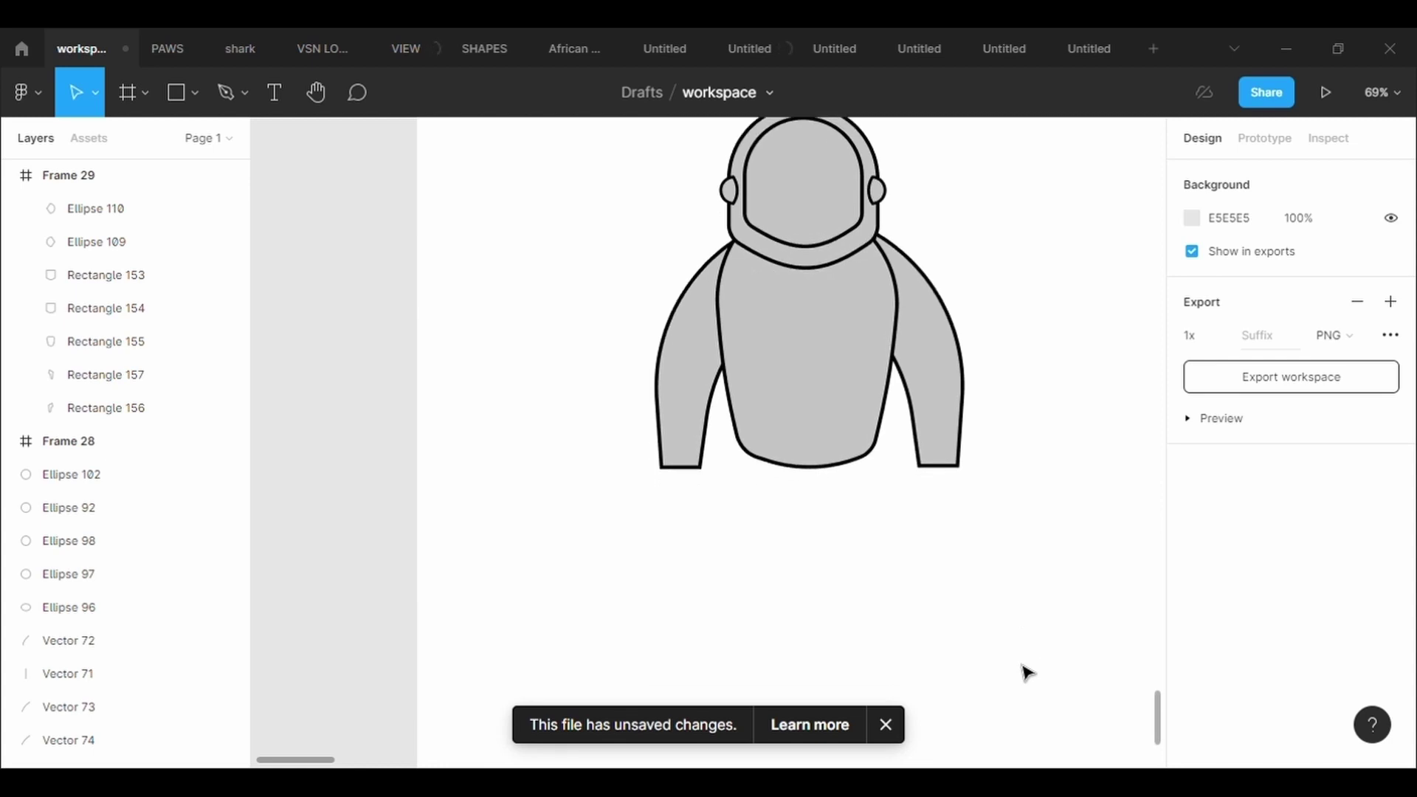
pyautogui.click(185, 99)
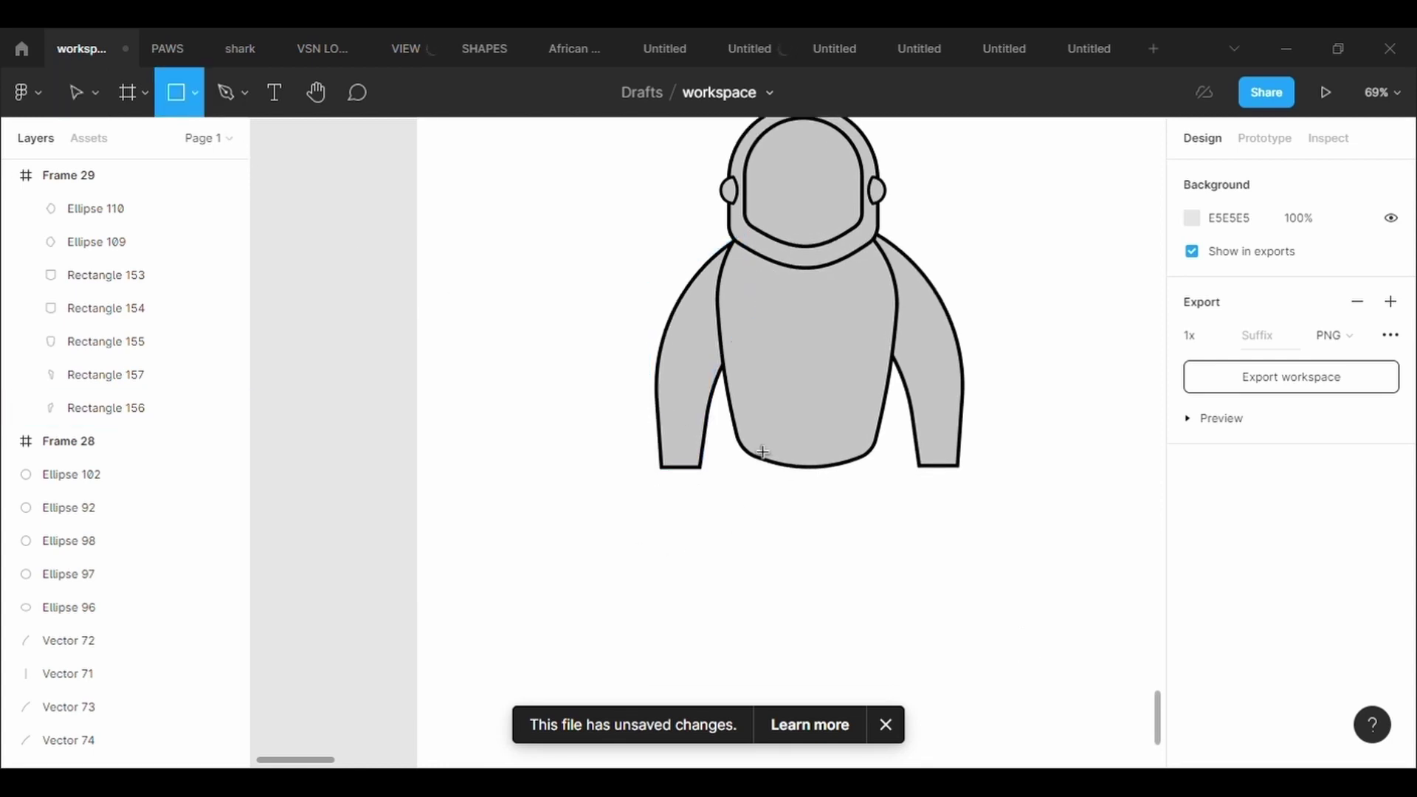
pyautogui.moveTo(753, 455)
pyautogui.mouseDown()
pyautogui.moveTo(861, 509)
pyautogui.moveTo(893, 552)
pyautogui.moveTo(887, 577)
pyautogui.mouseUp()
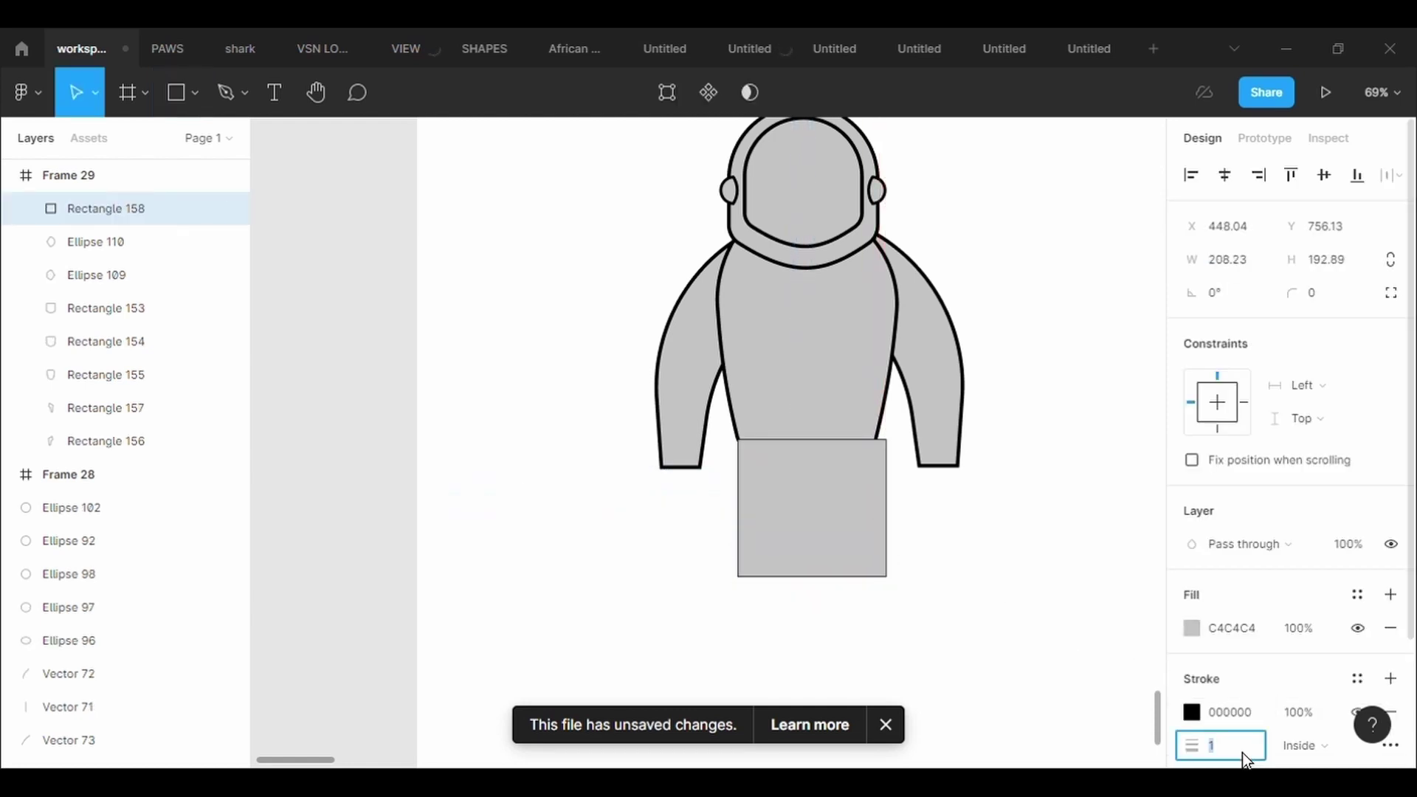
pyautogui.write('5')
pyautogui.press('Return')
pyautogui.rightClick(848, 558)
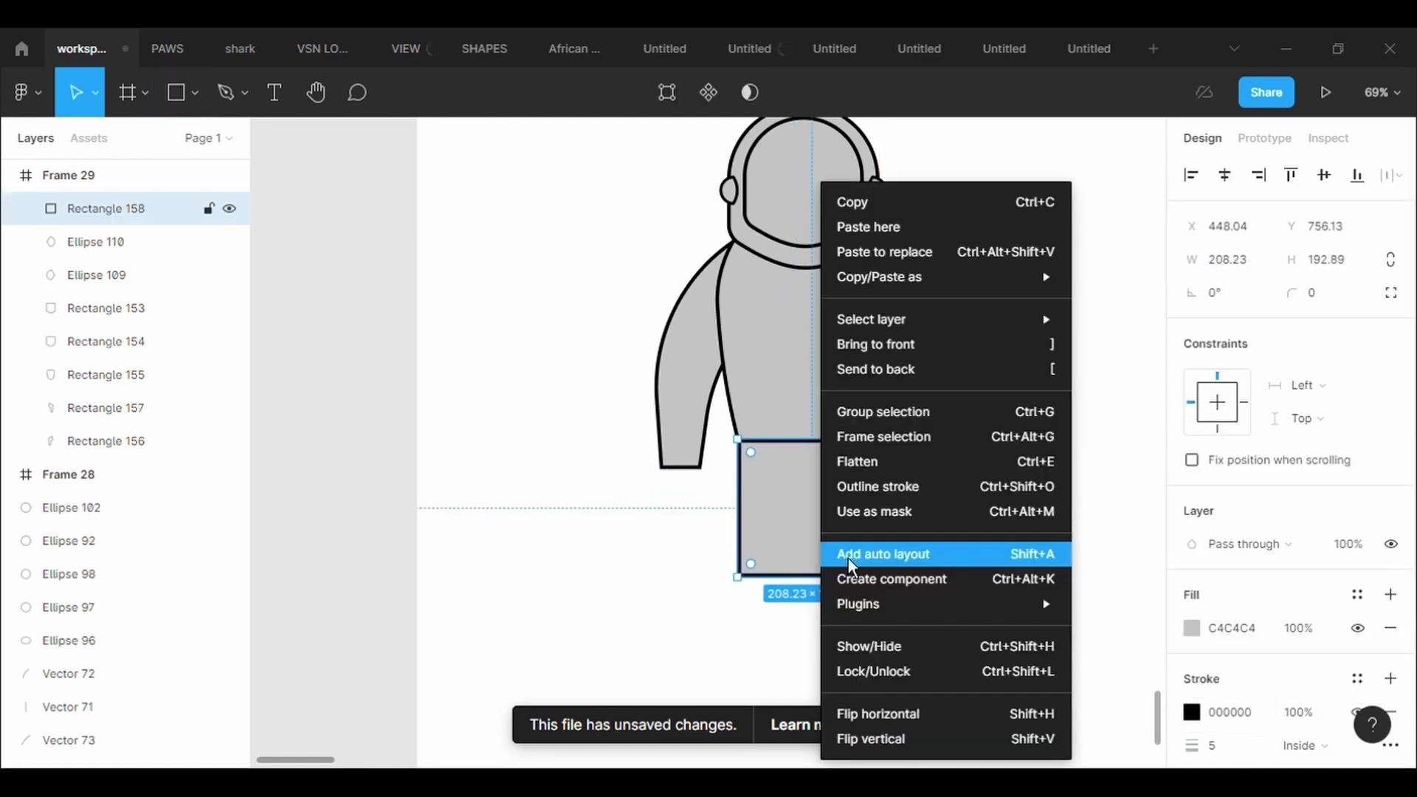
pyautogui.click(878, 371)
# - Reshape the rectangle into two flared legs by spreading its lower corners, pulling up a crotch point and adding inner ankle corners
pyautogui.press('Return')
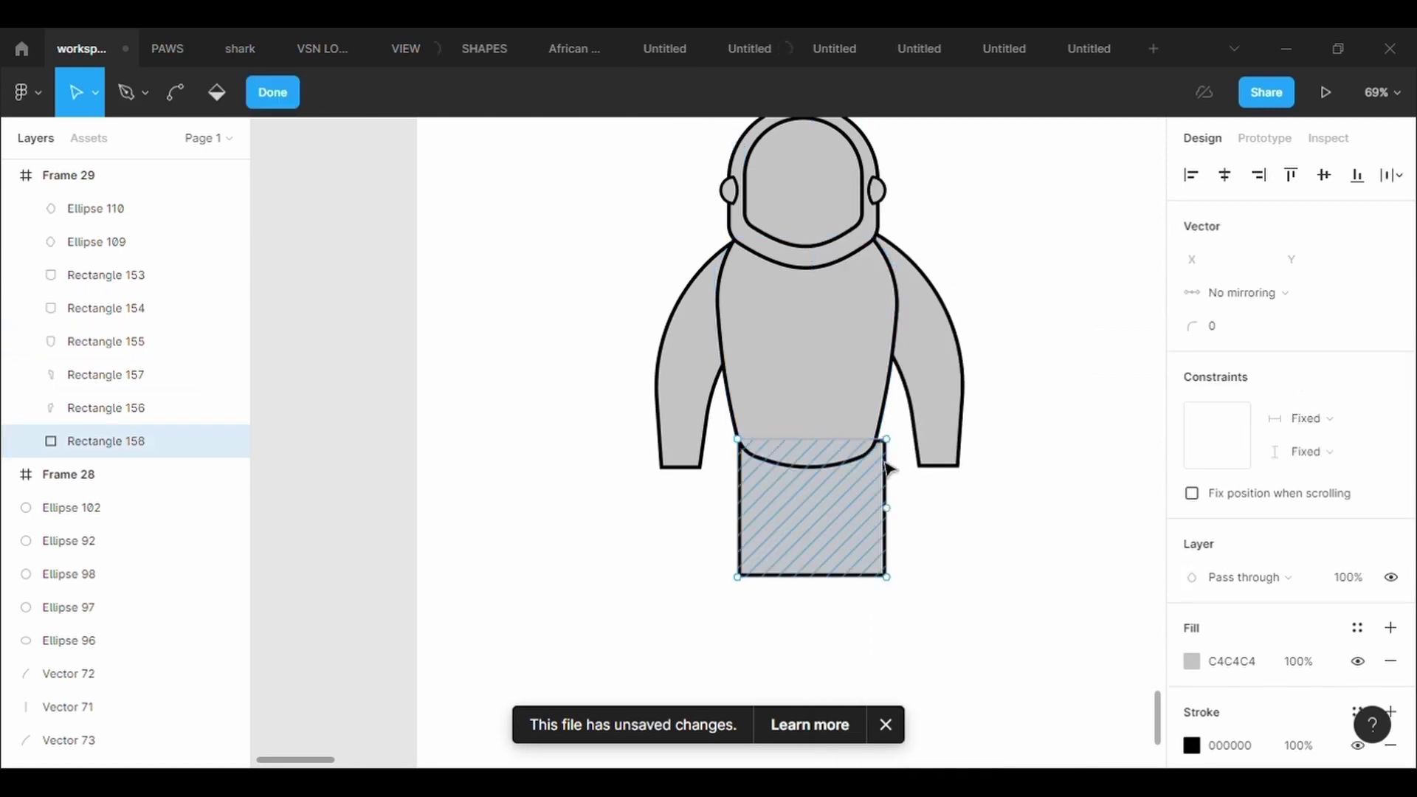
pyautogui.moveTo(886, 441)
pyautogui.mouseDown()
pyautogui.moveTo(895, 453)
pyautogui.moveTo(882, 437)
pyautogui.mouseUp()
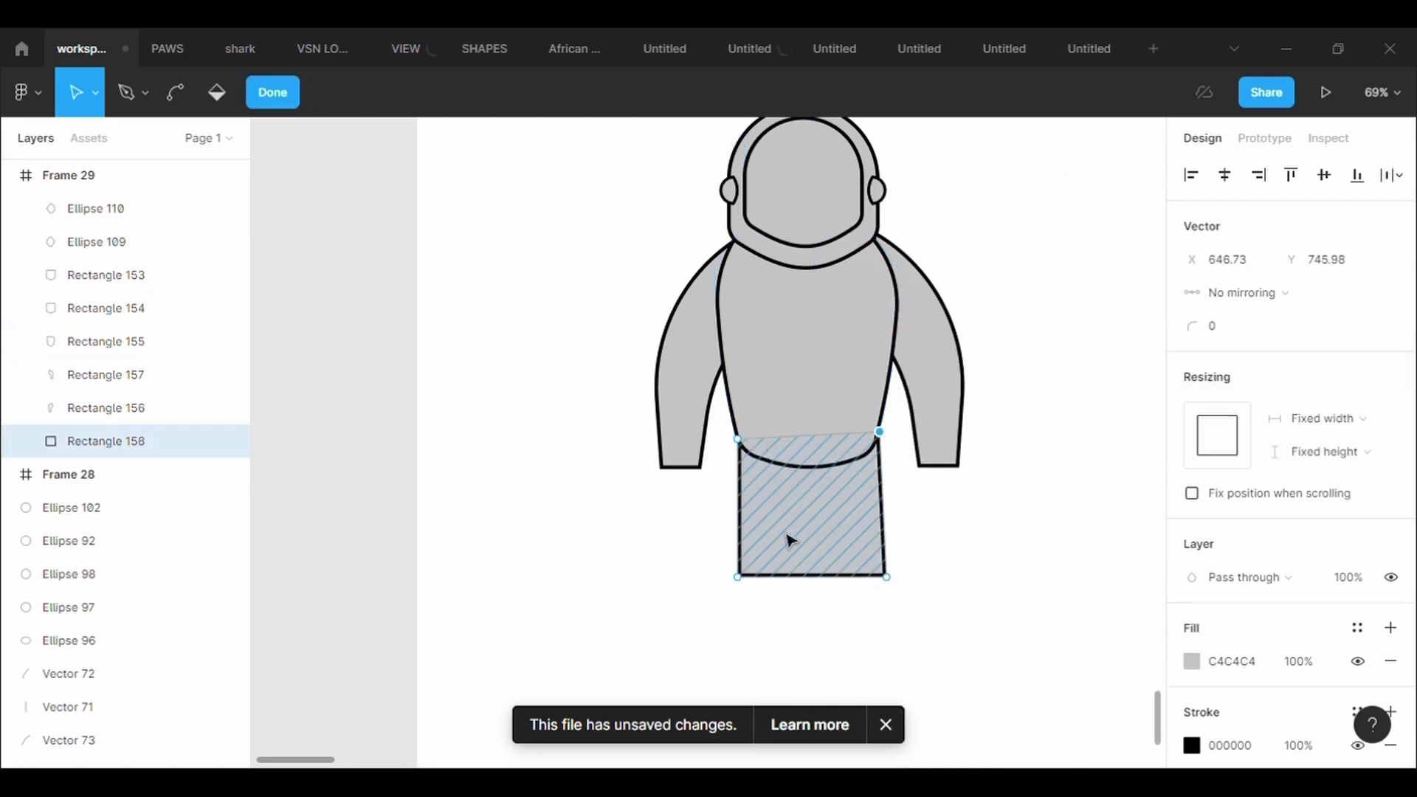
pyautogui.moveTo(739, 581); pyautogui.dragTo(714, 637)
pyautogui.moveTo(886, 576); pyautogui.dragTo(931, 631)
pyautogui.moveTo(820, 631); pyautogui.dragTo(830, 515)
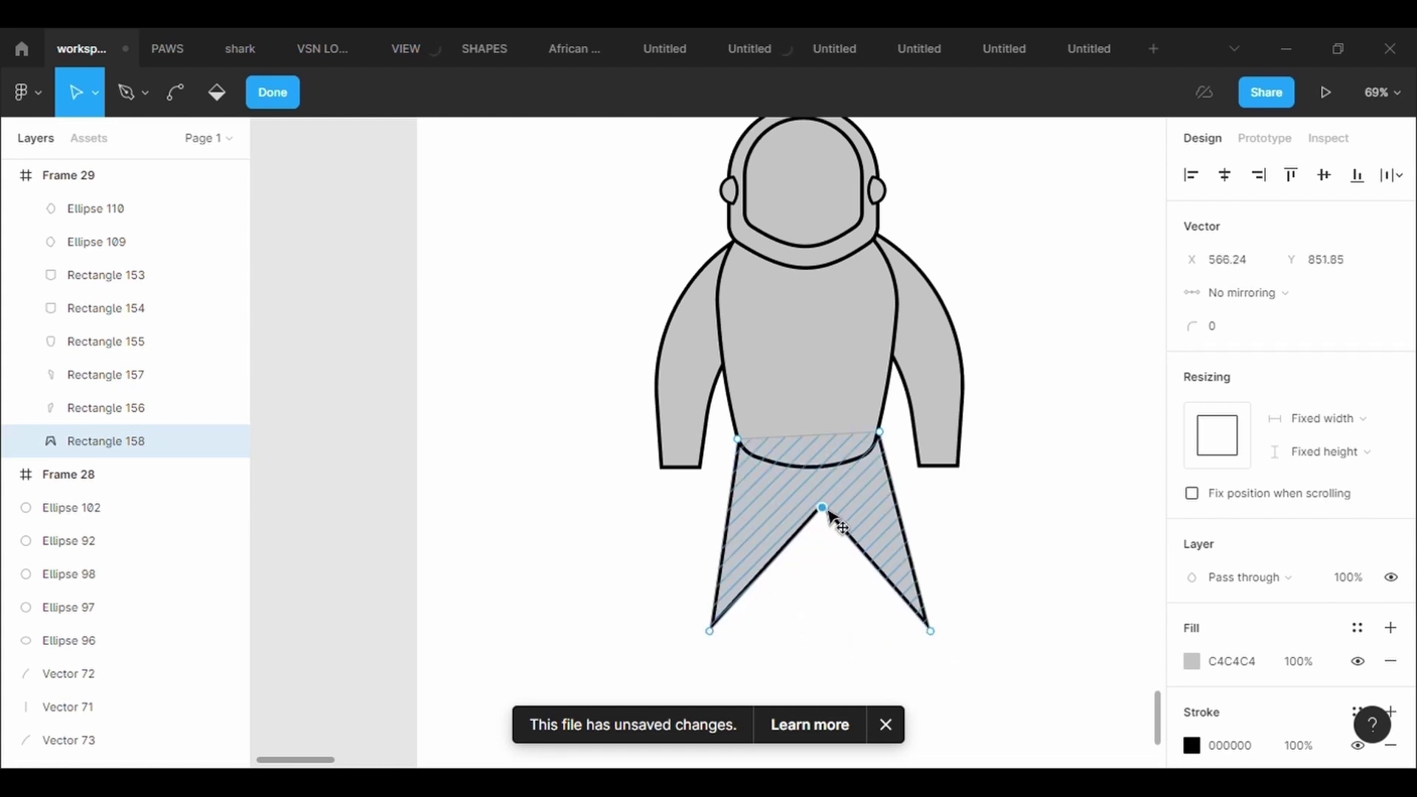
pyautogui.moveTo(777, 577); pyautogui.dragTo(793, 635)
pyautogui.click(877, 571)
pyautogui.moveTo(877, 573); pyautogui.dragTo(849, 637)
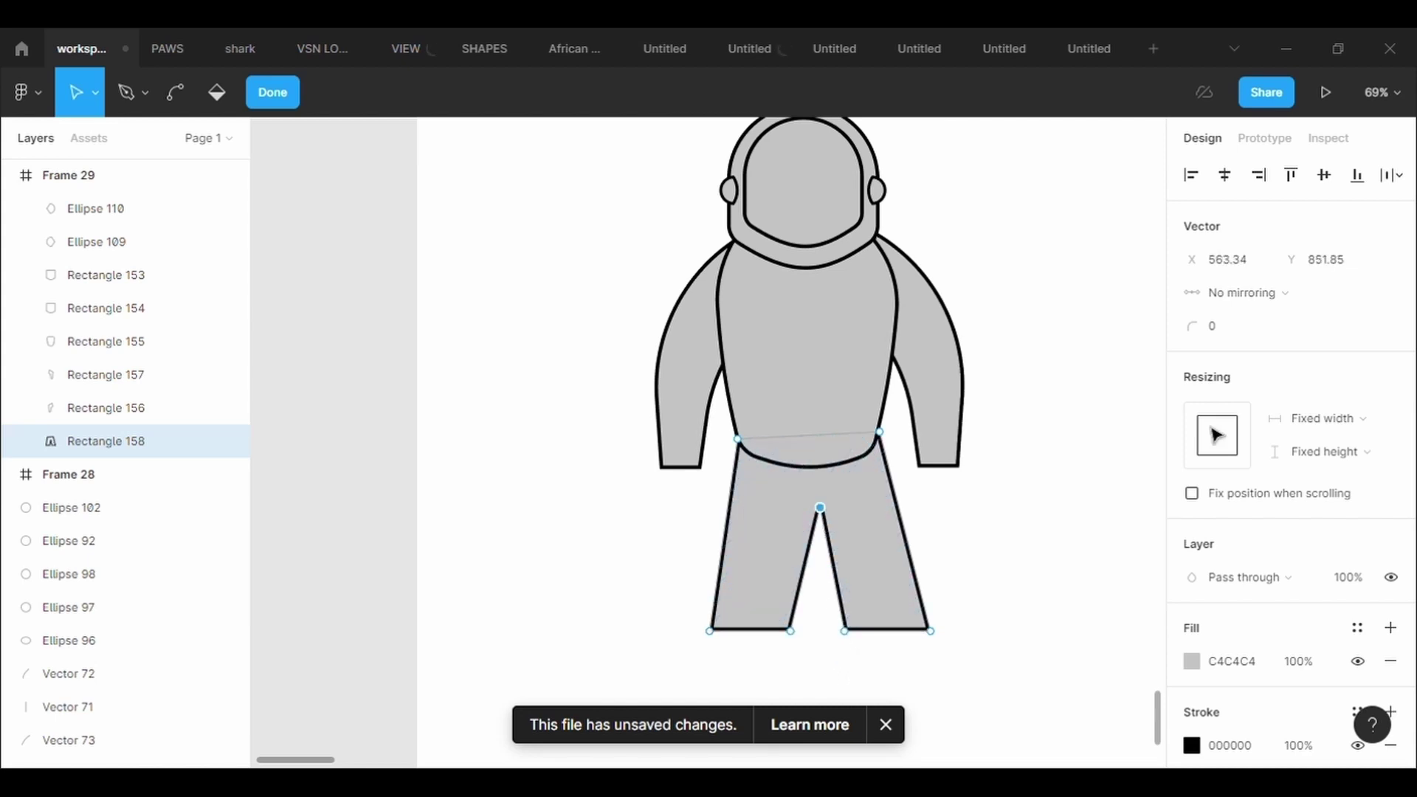
# - Round the crotch point between the legs with a corner radius of 10
pyautogui.click(1247, 332)
pyautogui.write('30')
pyautogui.press('Return')
pyautogui.click(1246, 346)
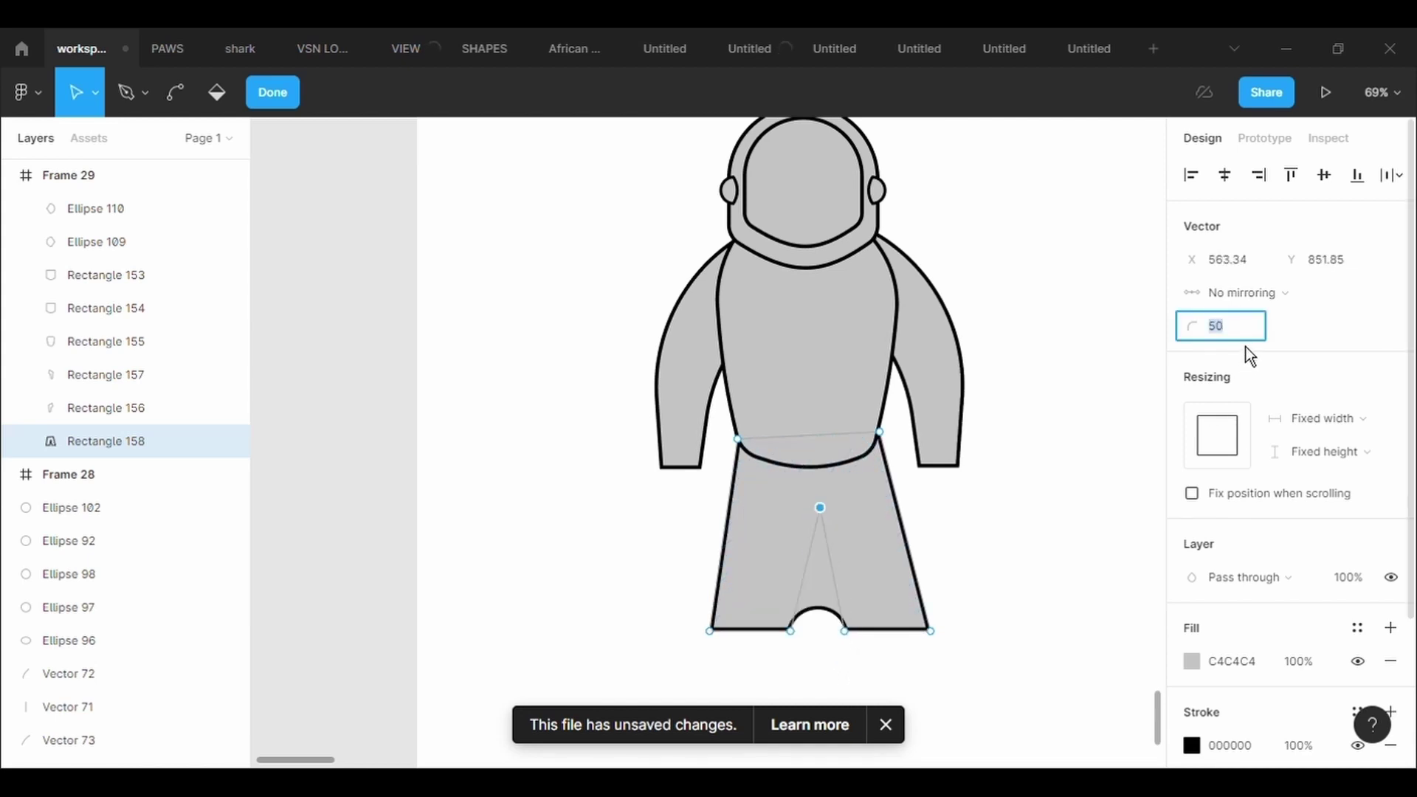
pyautogui.write('10')
pyautogui.press('Return')
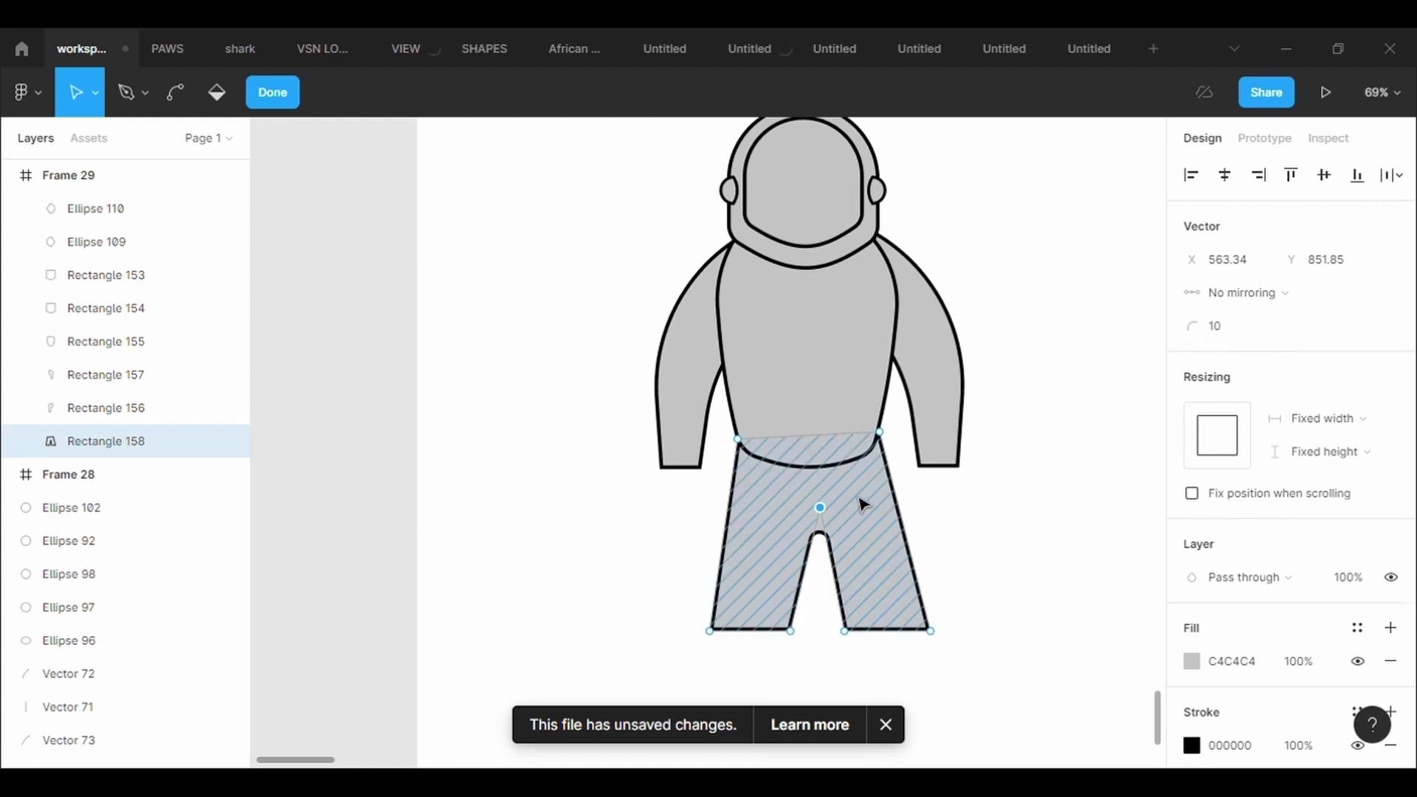
# - Set the crotch point's corner radius to 5 and reposition it slightly higher between the legs
pyautogui.moveTo(819, 508); pyautogui.dragTo(818, 459)
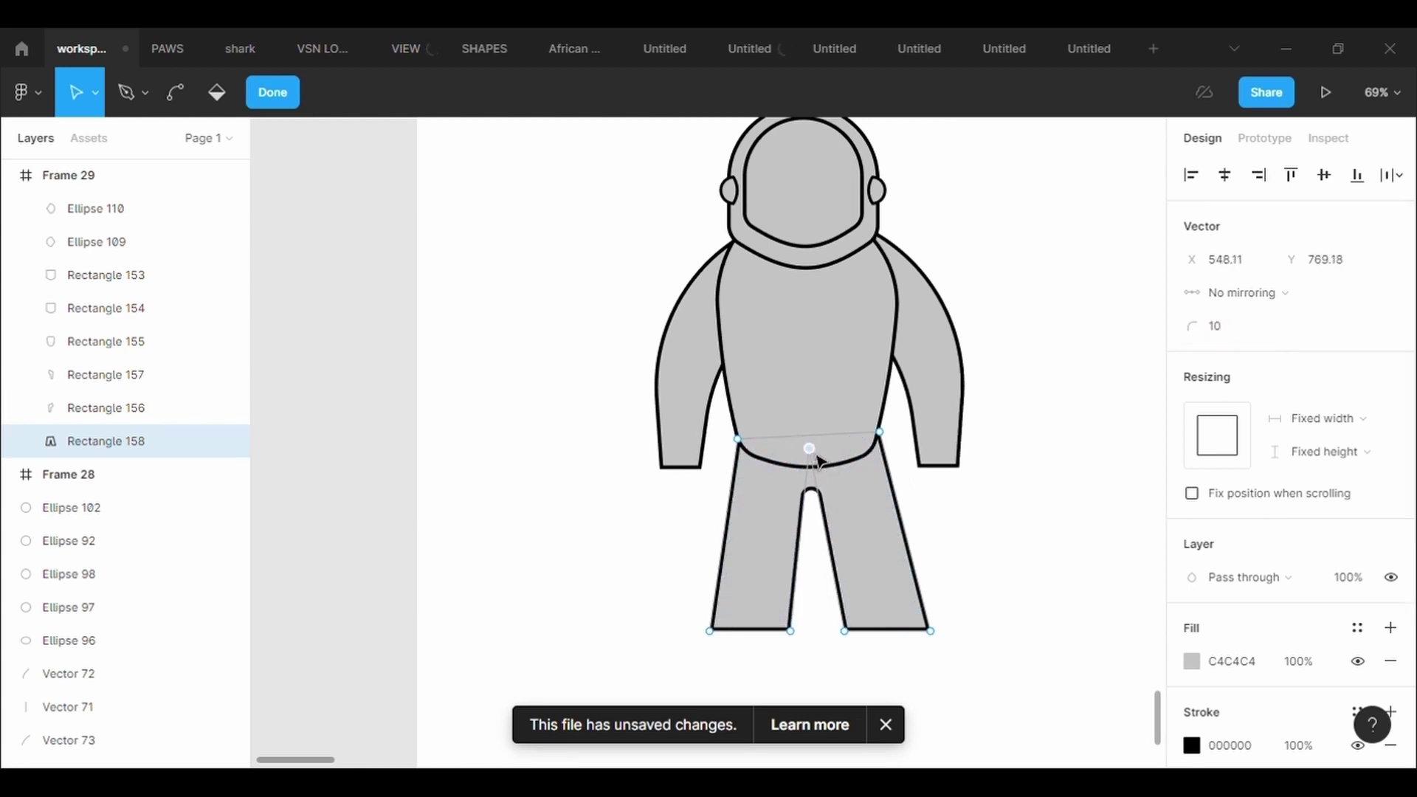
pyautogui.click(1235, 341)
pyautogui.write('5')
pyautogui.press('Return')
pyautogui.moveTo(817, 464); pyautogui.dragTo(822, 509)
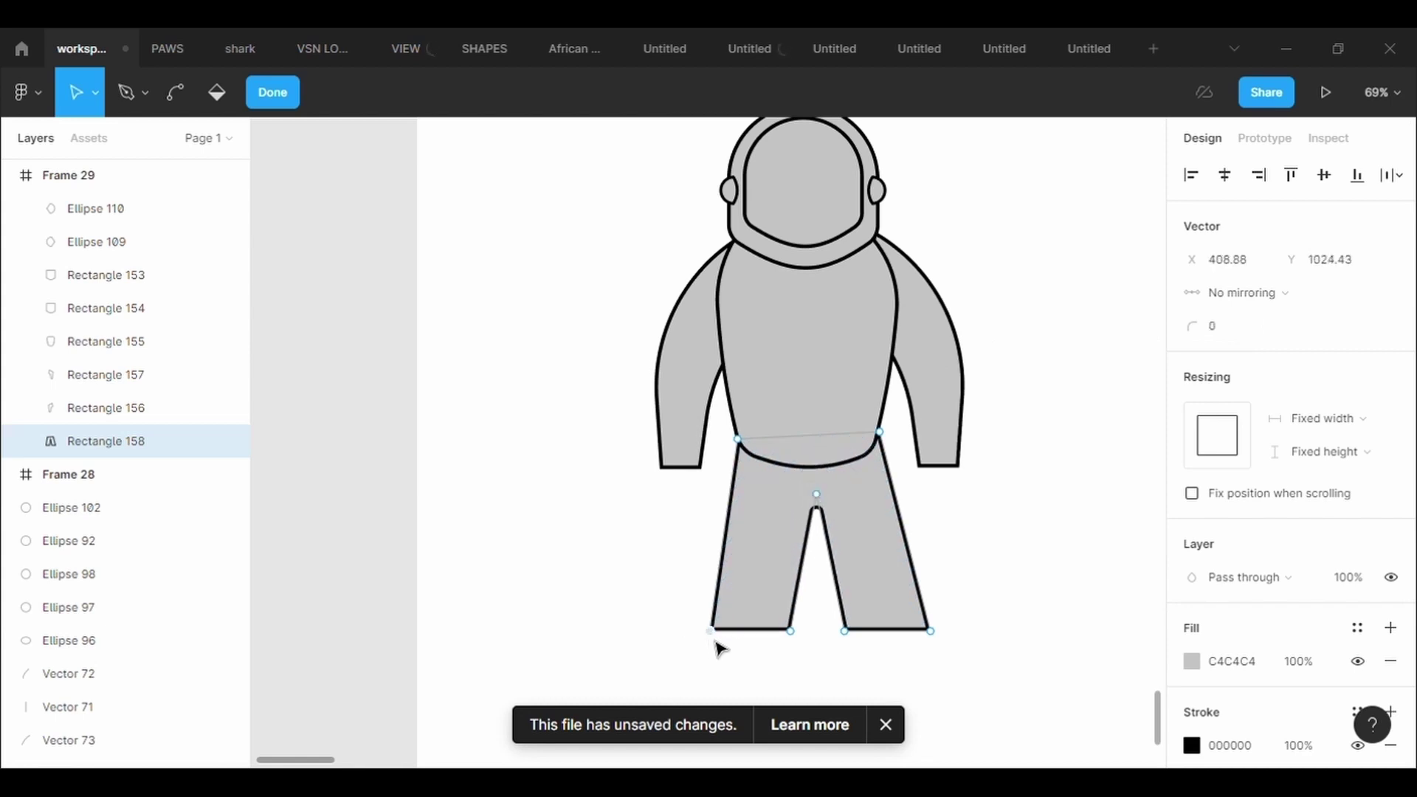
# - Refine the legs to vertical outer sides and level bottom edges with a slightly lower crotch, and finish their point editing
pyautogui.moveTo(715, 641); pyautogui.dragTo(746, 649)
pyautogui.moveTo(934, 640); pyautogui.dragTo(894, 657)
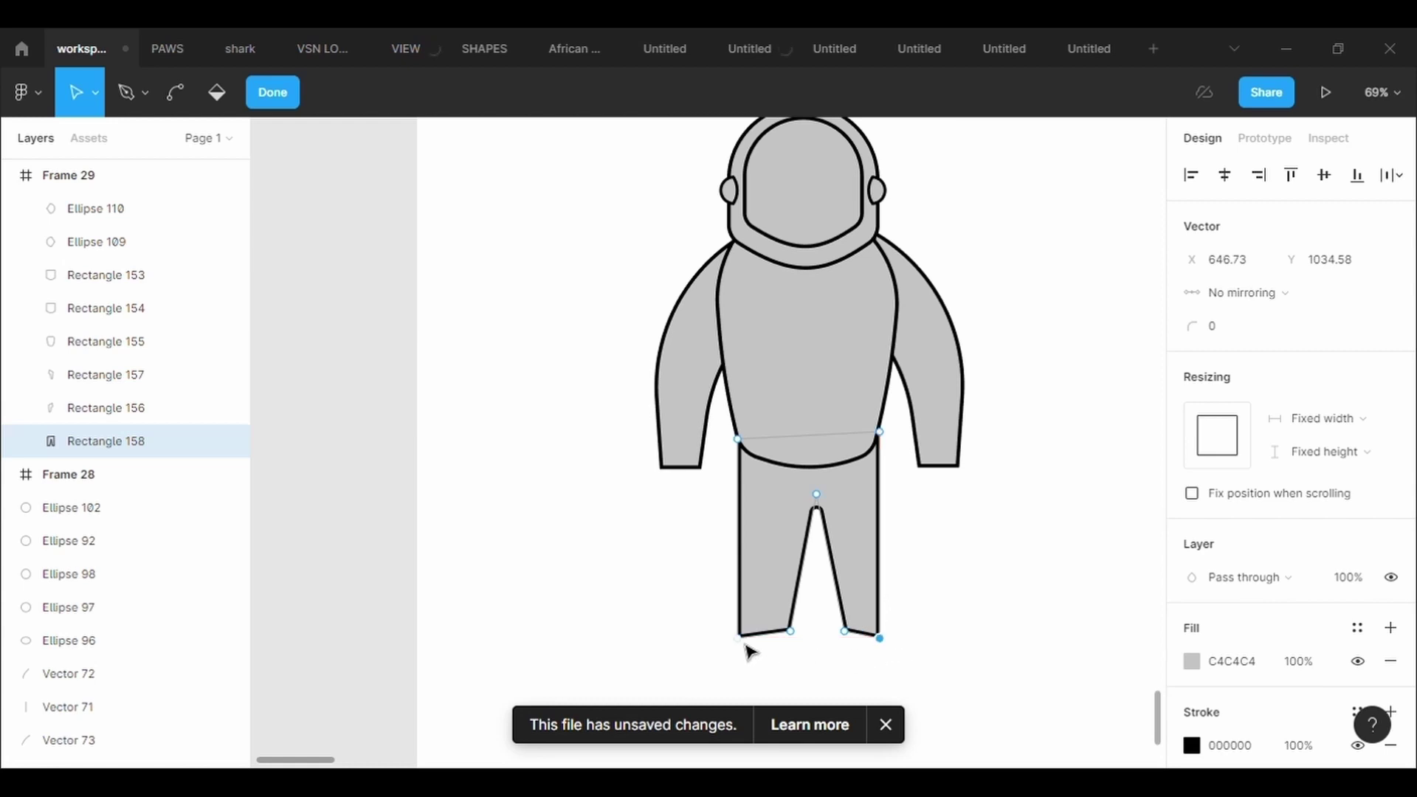
pyautogui.scroll(3, 911, 624)
pyautogui.scroll(-1, 882, 550)
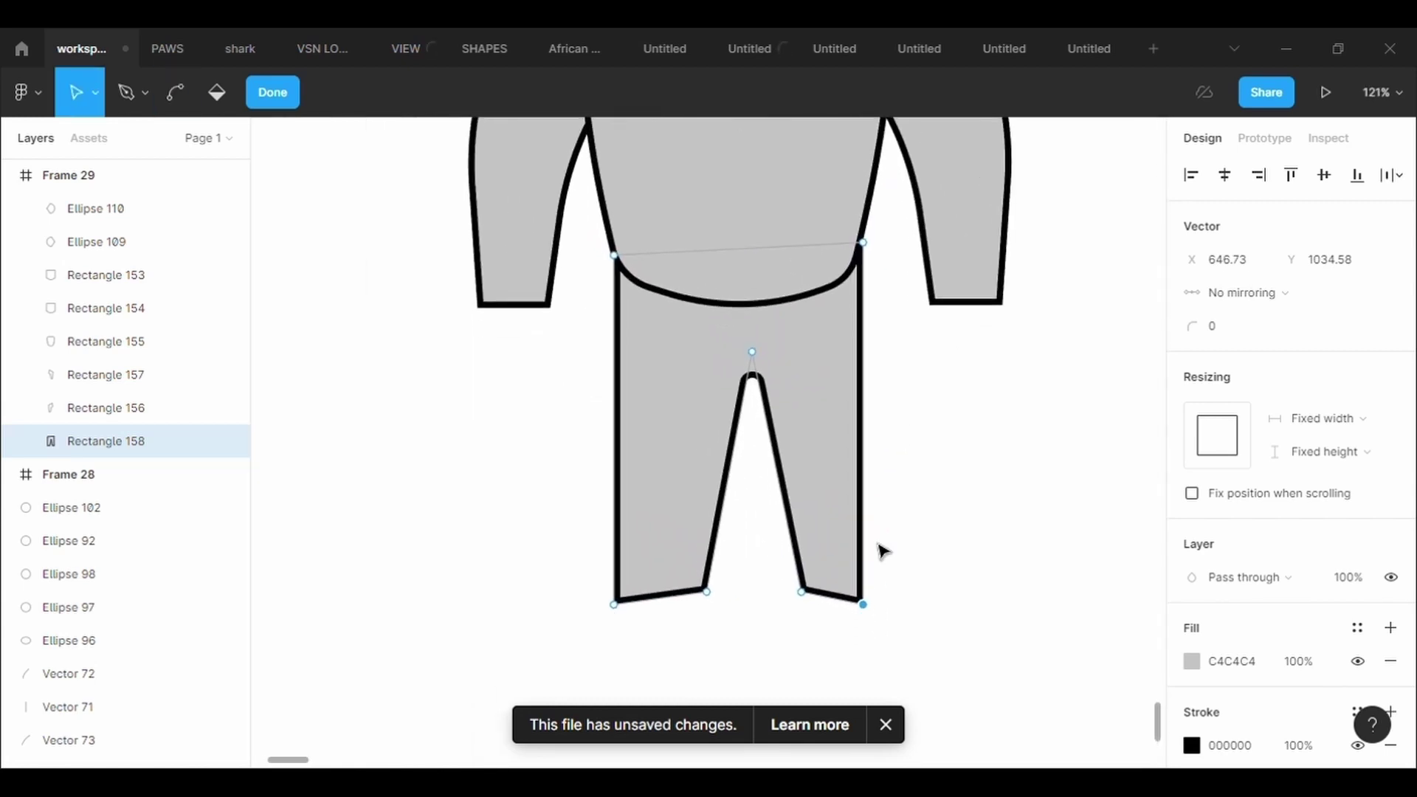
pyautogui.moveTo(752, 352); pyautogui.dragTo(747, 380)
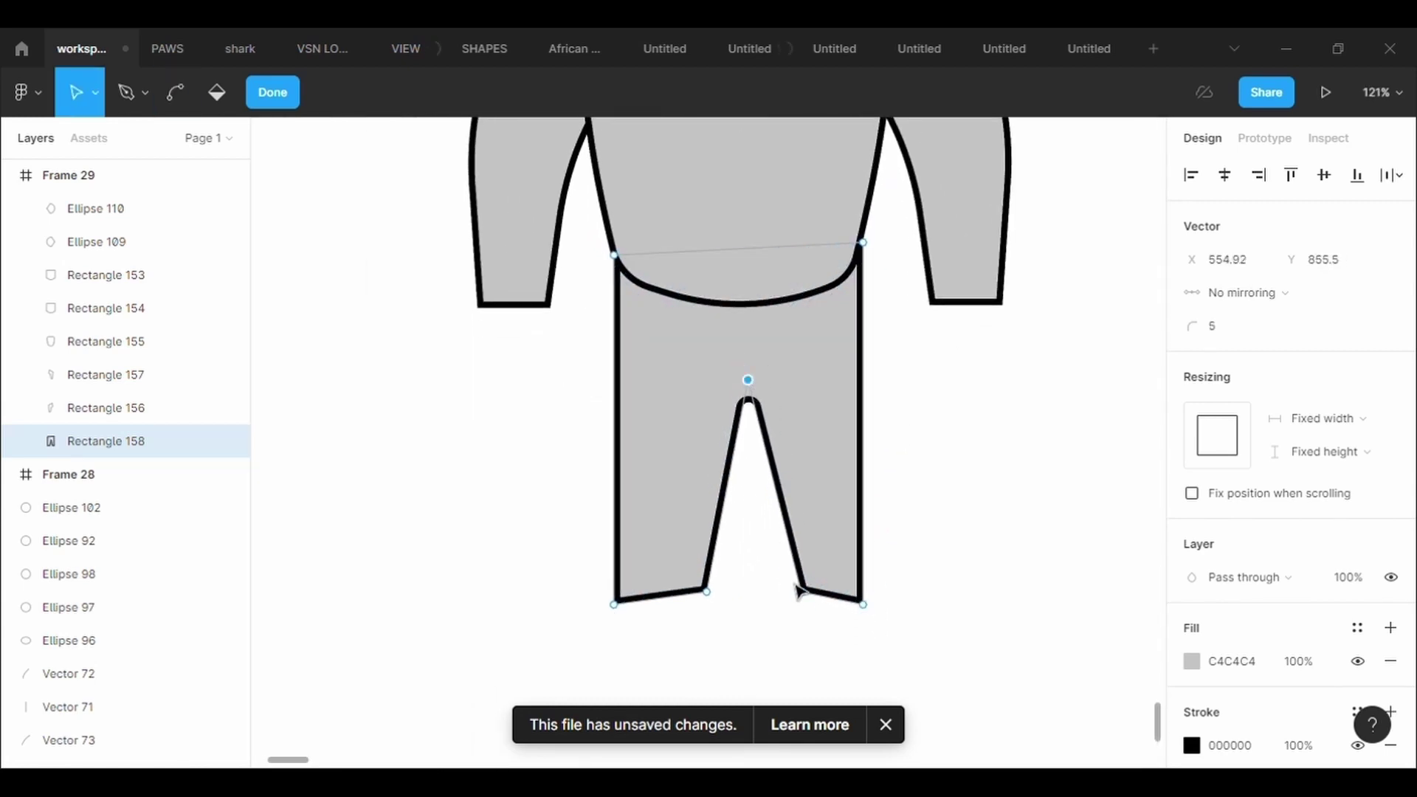
pyautogui.moveTo(797, 588); pyautogui.dragTo(721, 623)
pyautogui.scroll(3, 1000, 484)
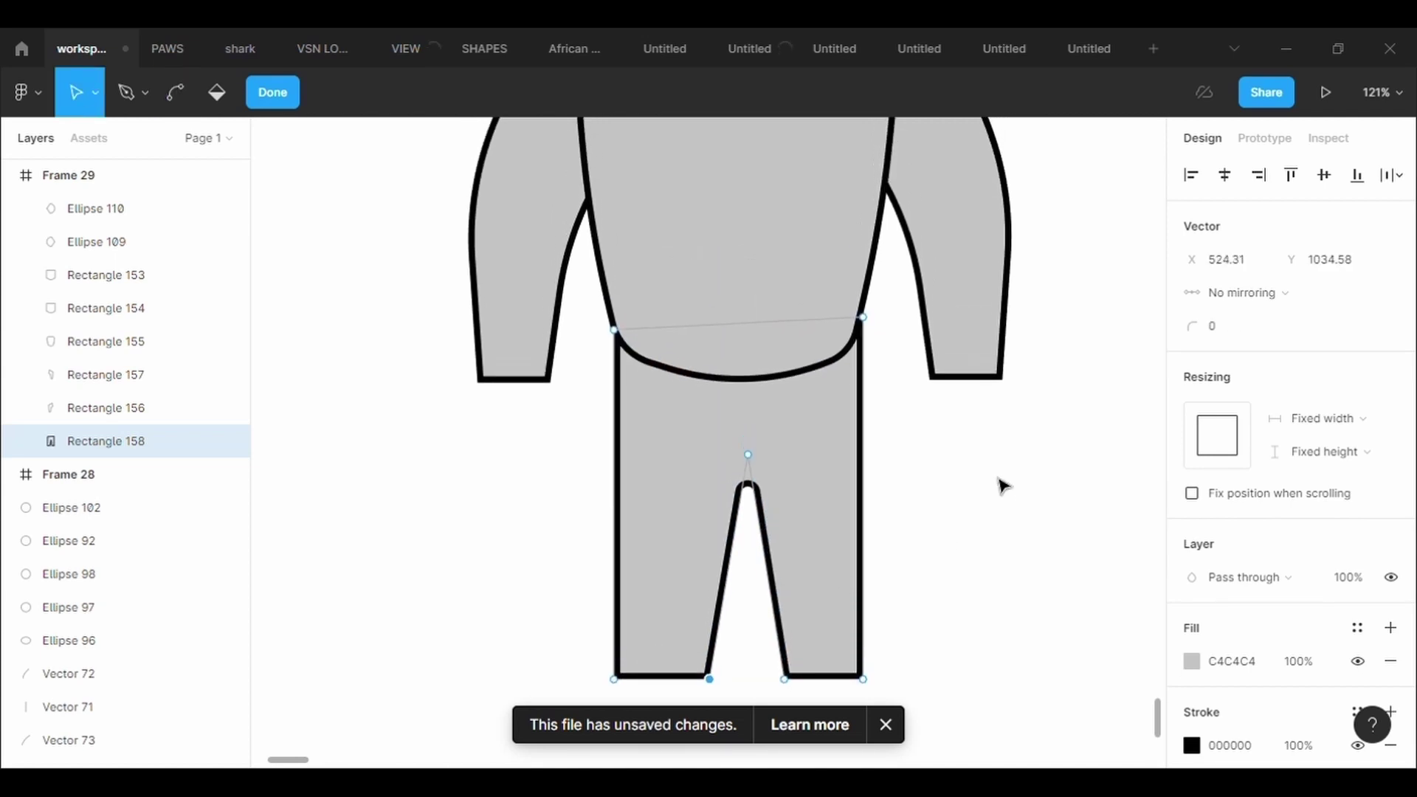
pyautogui.press('Escape')
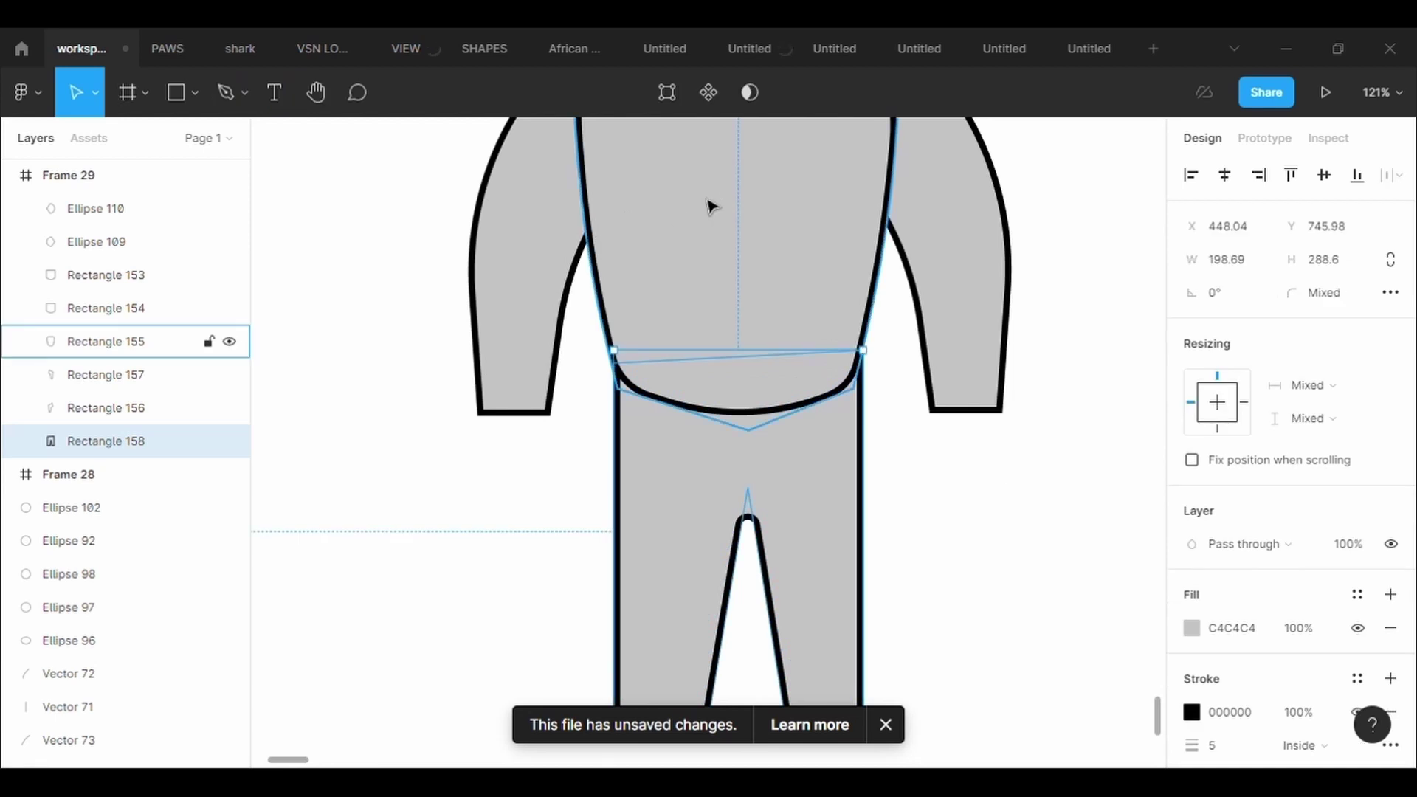
# - Center the point of the body's bottom curve at about X 547, Y 815 and finish the body's point editing
pyautogui.doubleClick(721, 388)
pyautogui.press('Escape')
pyautogui.click(882, 259)
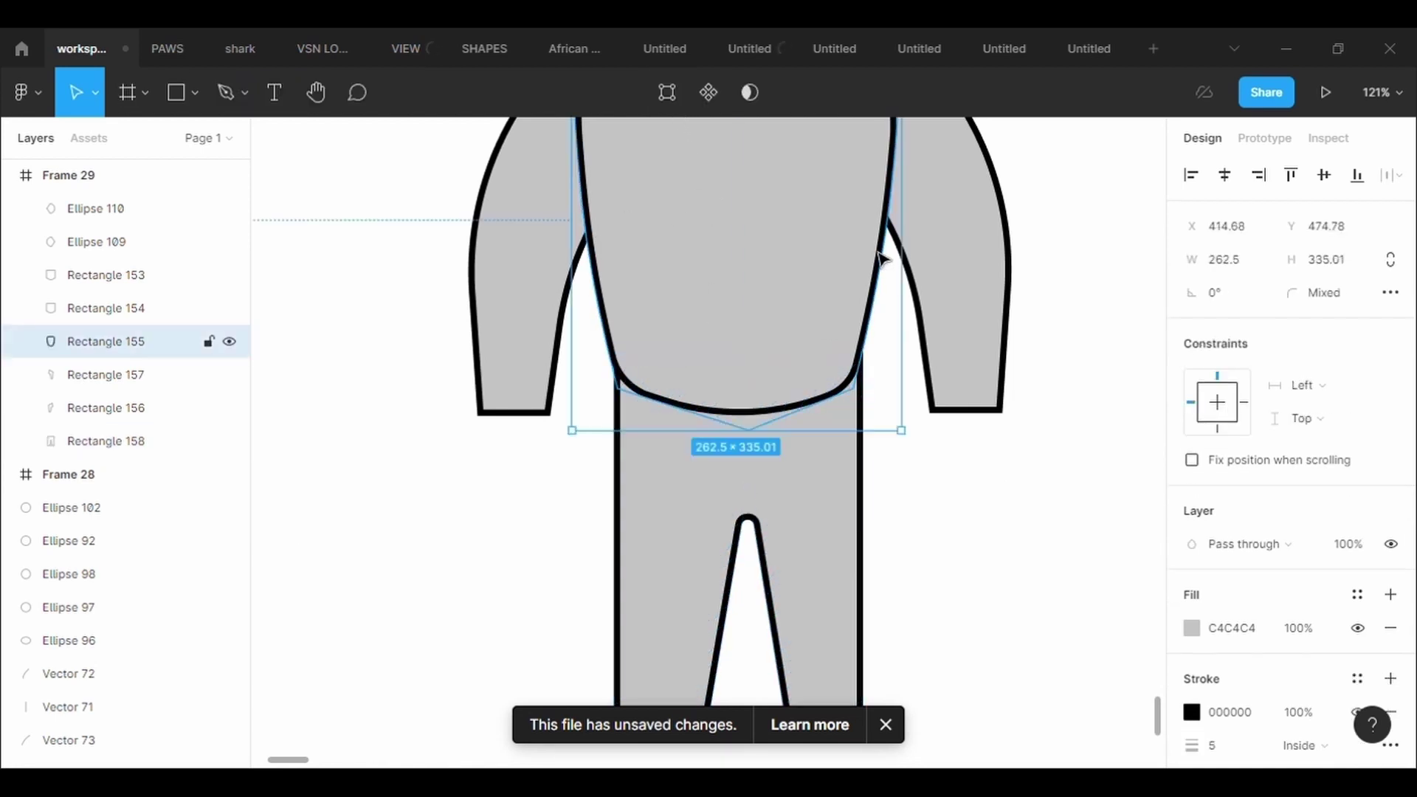
pyautogui.doubleClick(751, 434)
pyautogui.click(739, 437)
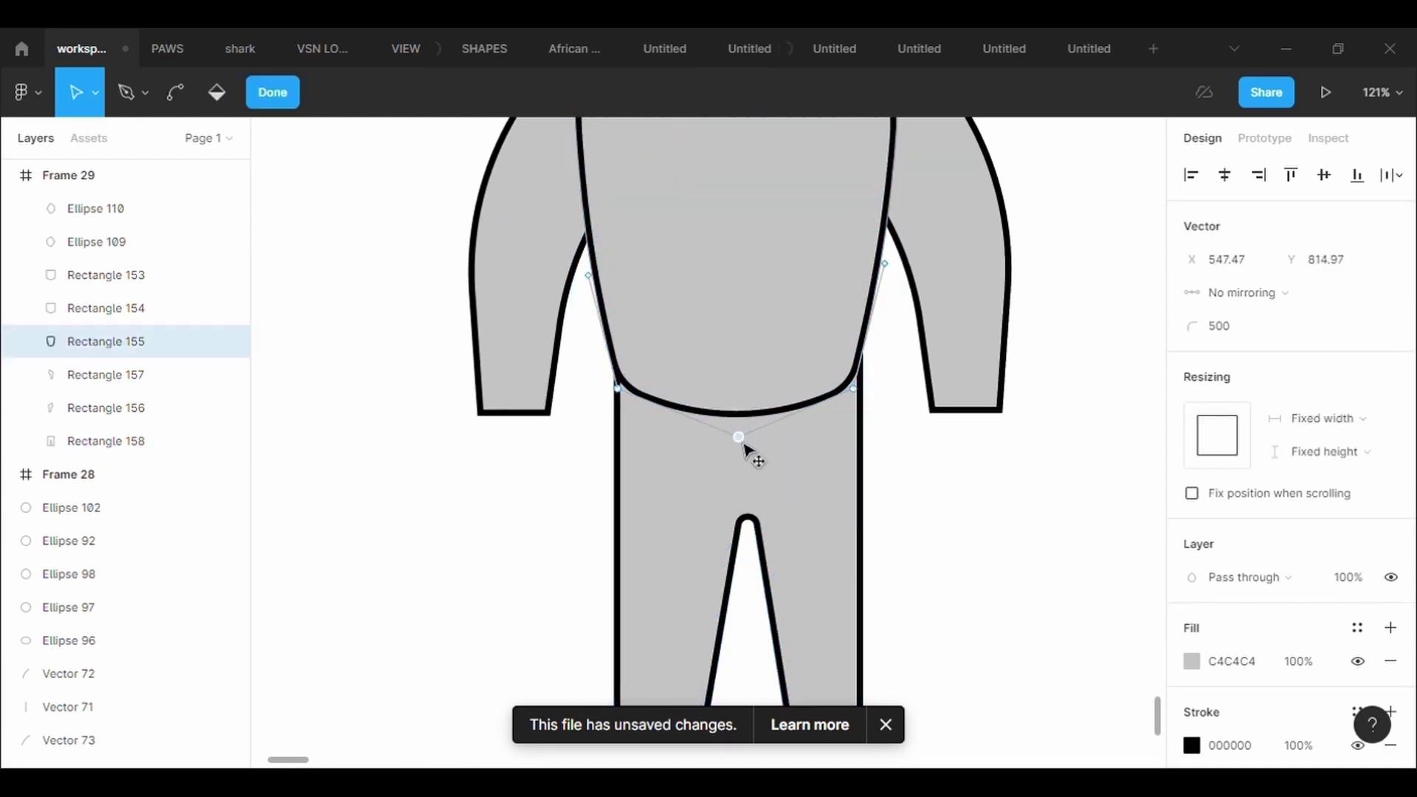
pyautogui.click(1001, 555)
pyautogui.click(1002, 556)
# - Draw a backpack rectangle about 312 by 201 px across the helmet and shoulders and send it to the back
pyautogui.scroll(-4, 1001, 556)
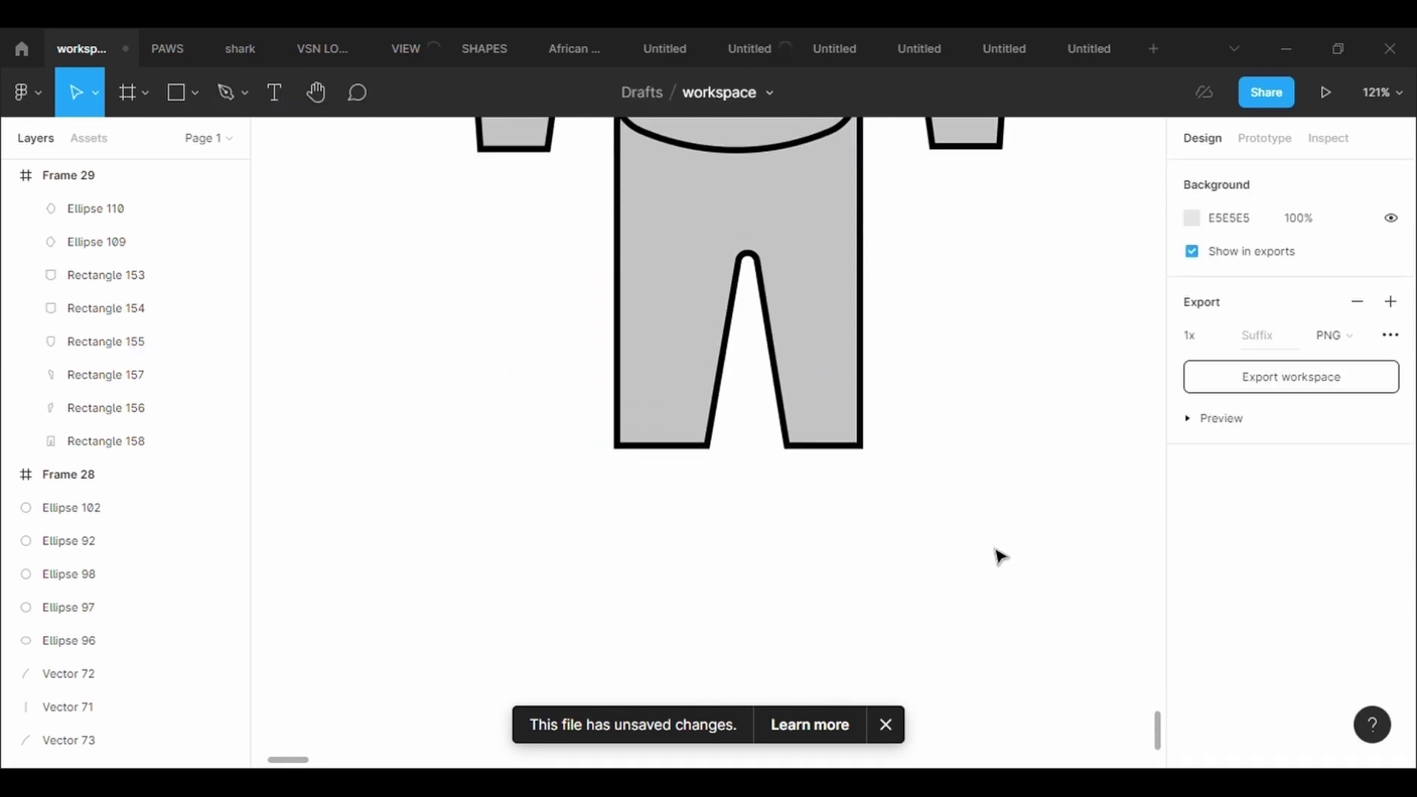
pyautogui.scroll(5, 1001, 555)
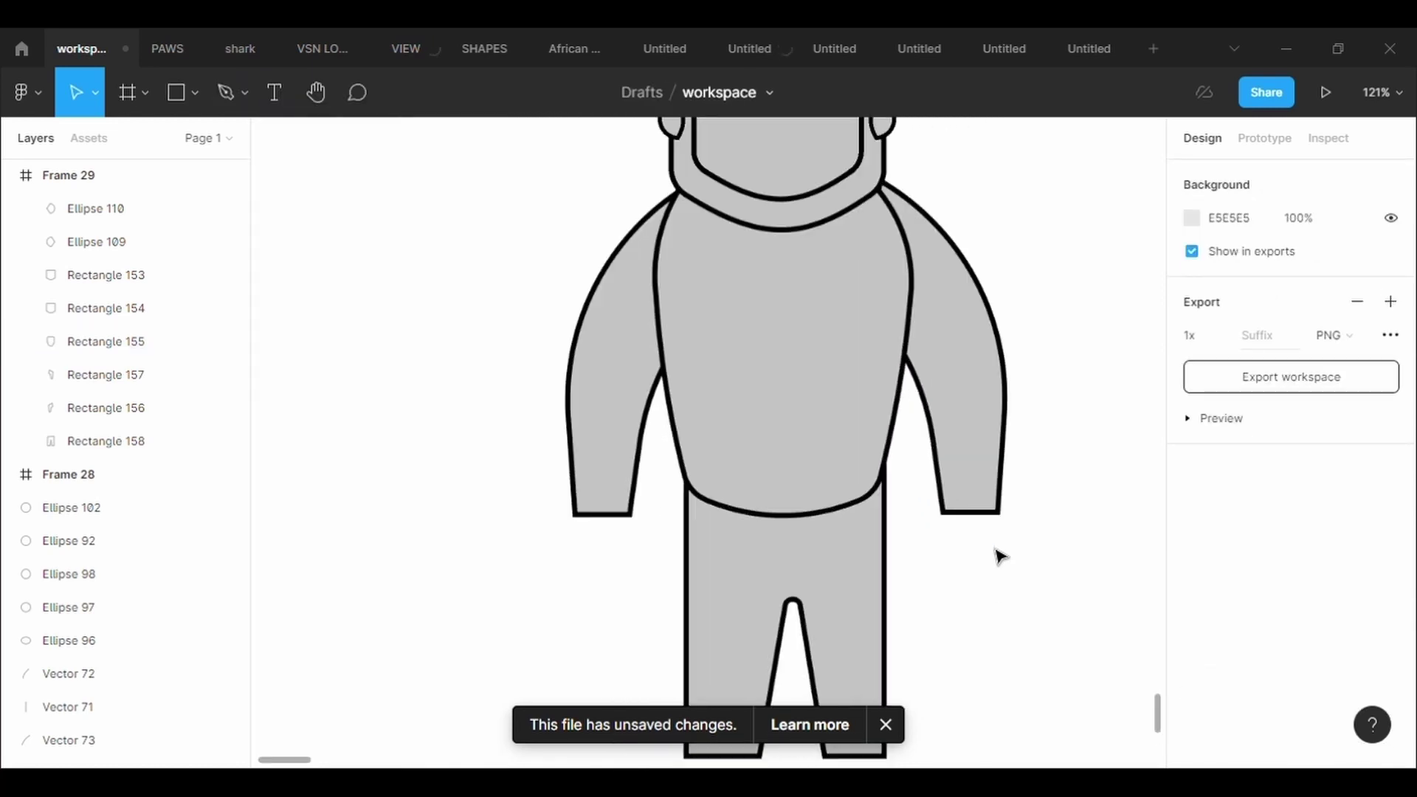
pyautogui.scroll(-5, 1002, 556)
pyautogui.click(177, 93)
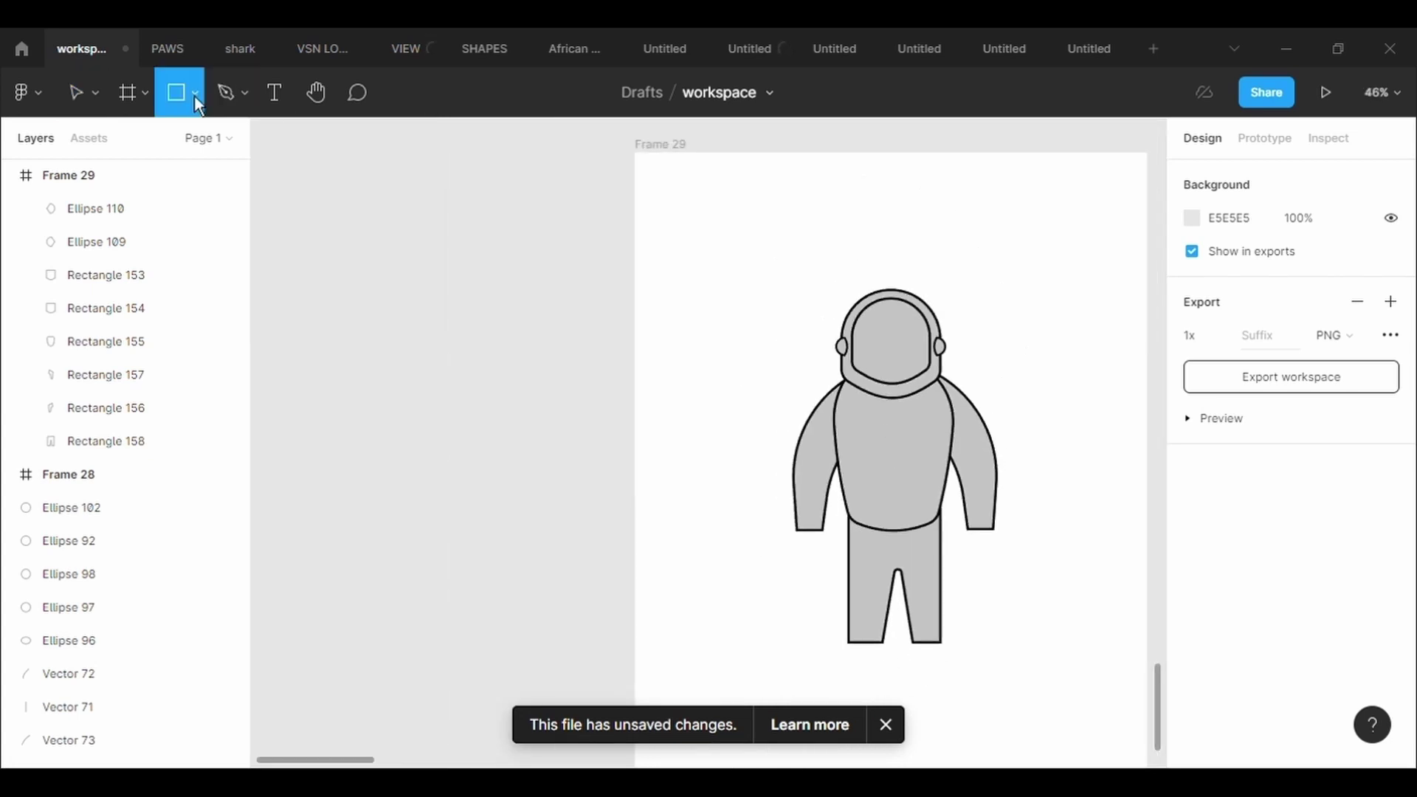
pyautogui.moveTo(816, 341)
pyautogui.mouseDown()
pyautogui.moveTo(910, 470)
pyautogui.moveTo(977, 449)
pyautogui.moveTo(963, 436)
pyautogui.mouseUp()
pyautogui.rightClick(953, 437)
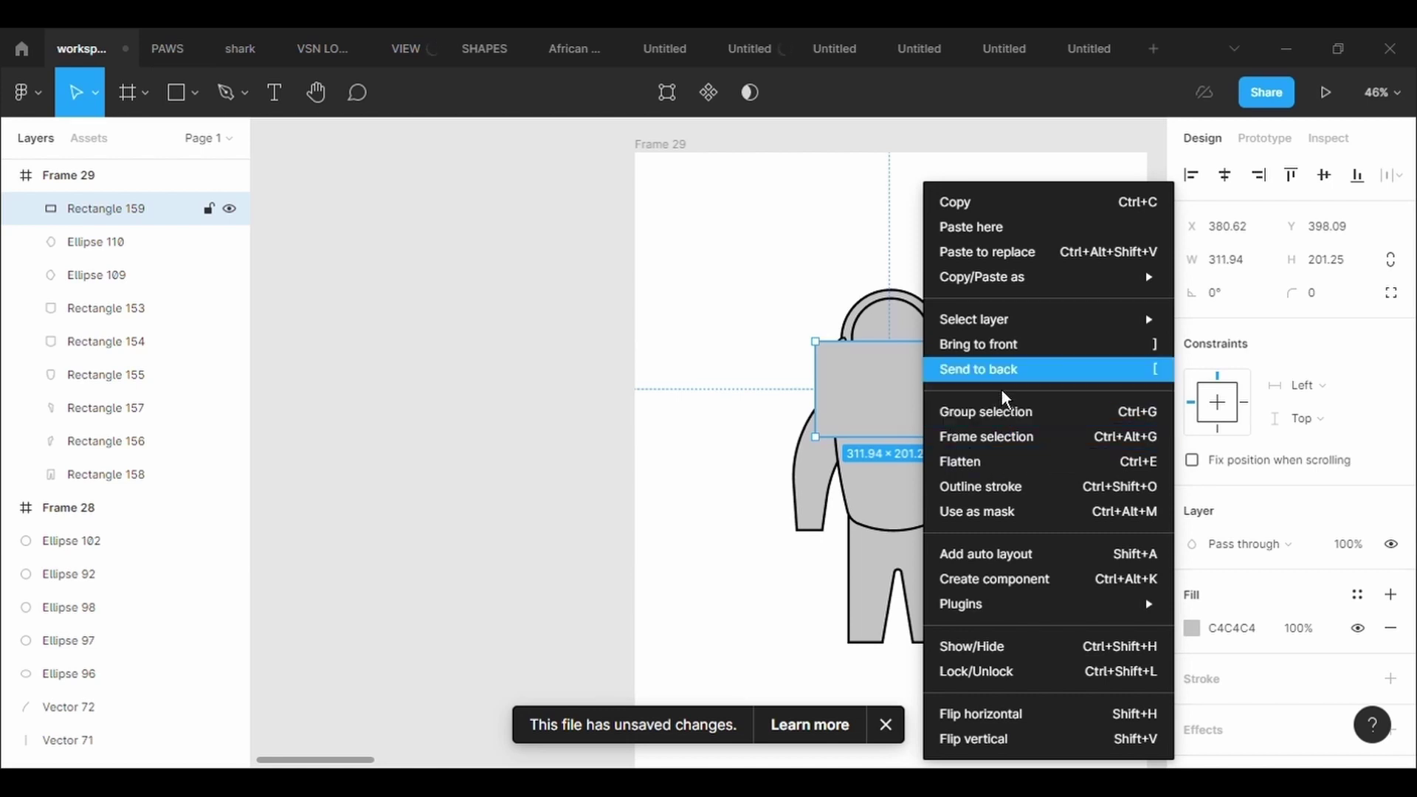
pyautogui.click(977, 369)
# - Give the backpack rectangle a black stroke of weight 5
pyautogui.click(1259, 683)
pyautogui.click(1257, 752)
pyautogui.write('5')
pyautogui.press('Return')
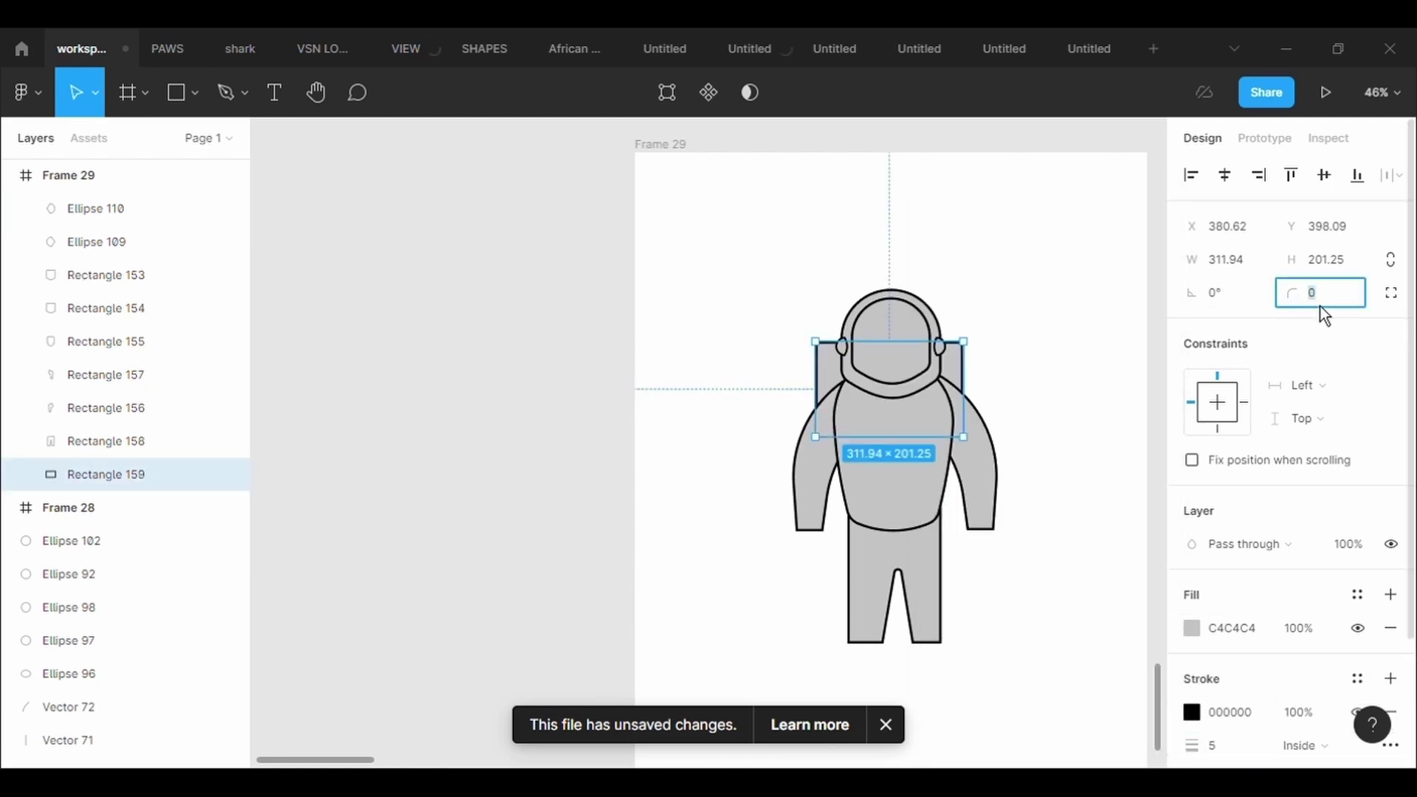
# - Try rounding all corners of the backpack rectangle with a corner radius of 100
pyautogui.write('100')
pyautogui.press('Return')
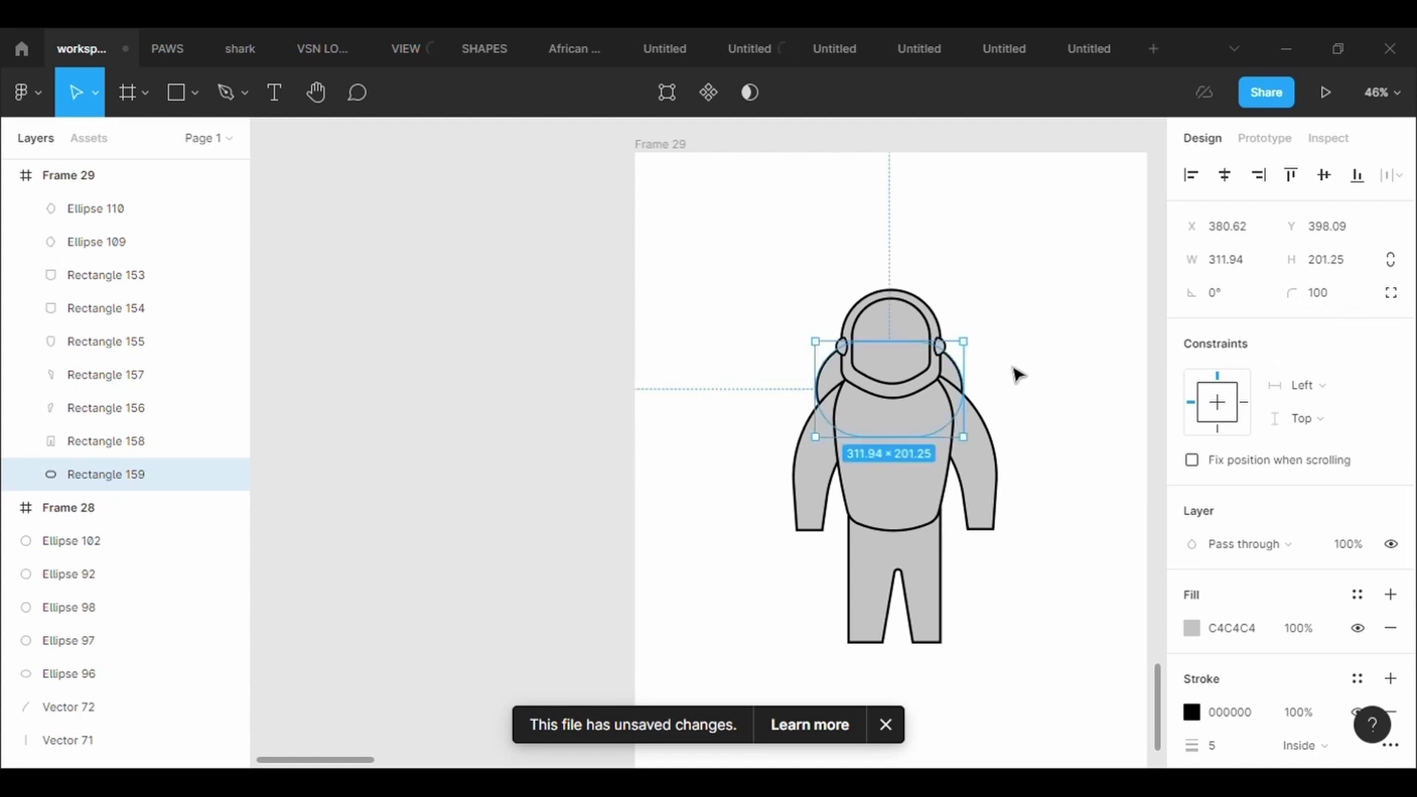
pyautogui.hotkey('ctrl', 'z')
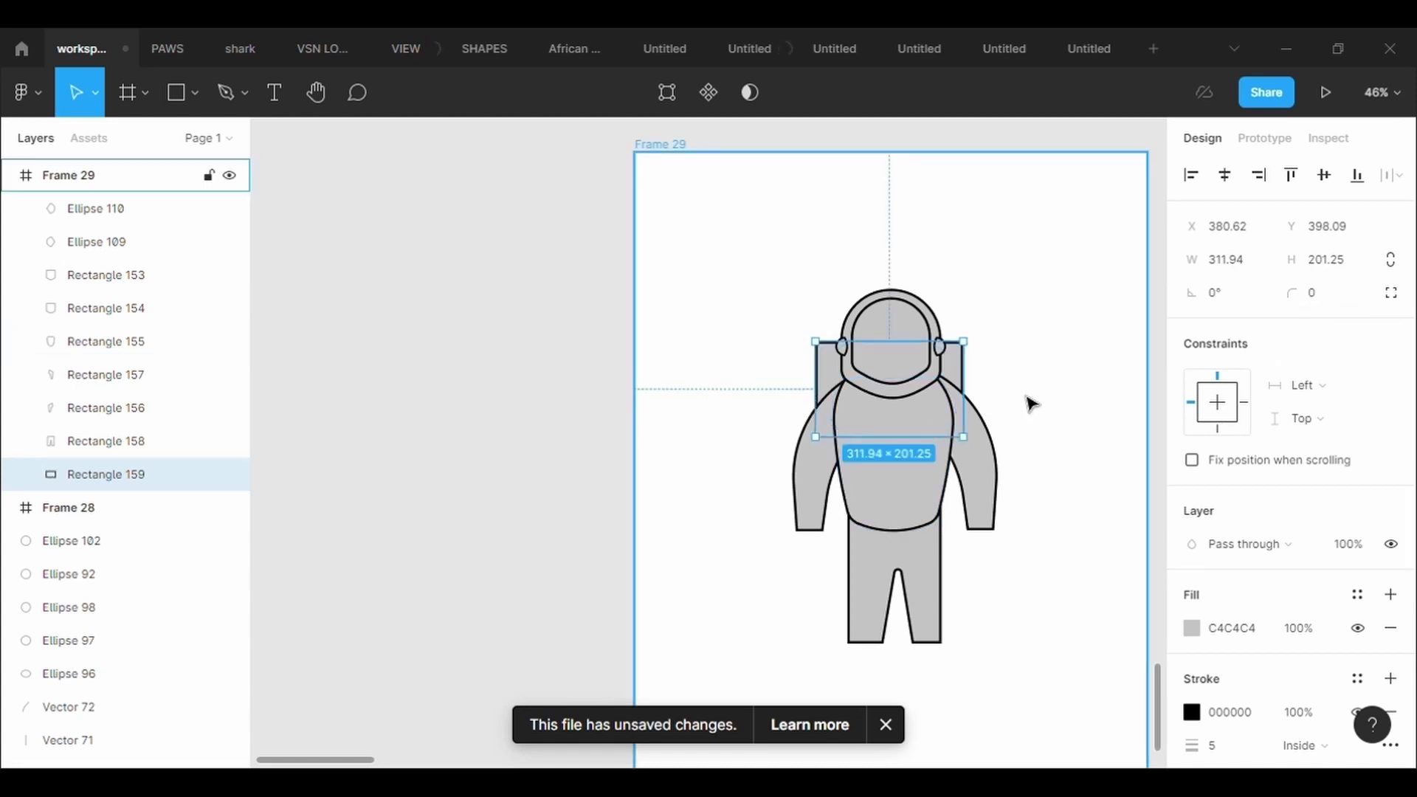
# - Round the two upper corners of the backpack rectangle with a corner radius of 100 and finish its point editing
pyautogui.click(668, 94)
pyautogui.click(963, 341)
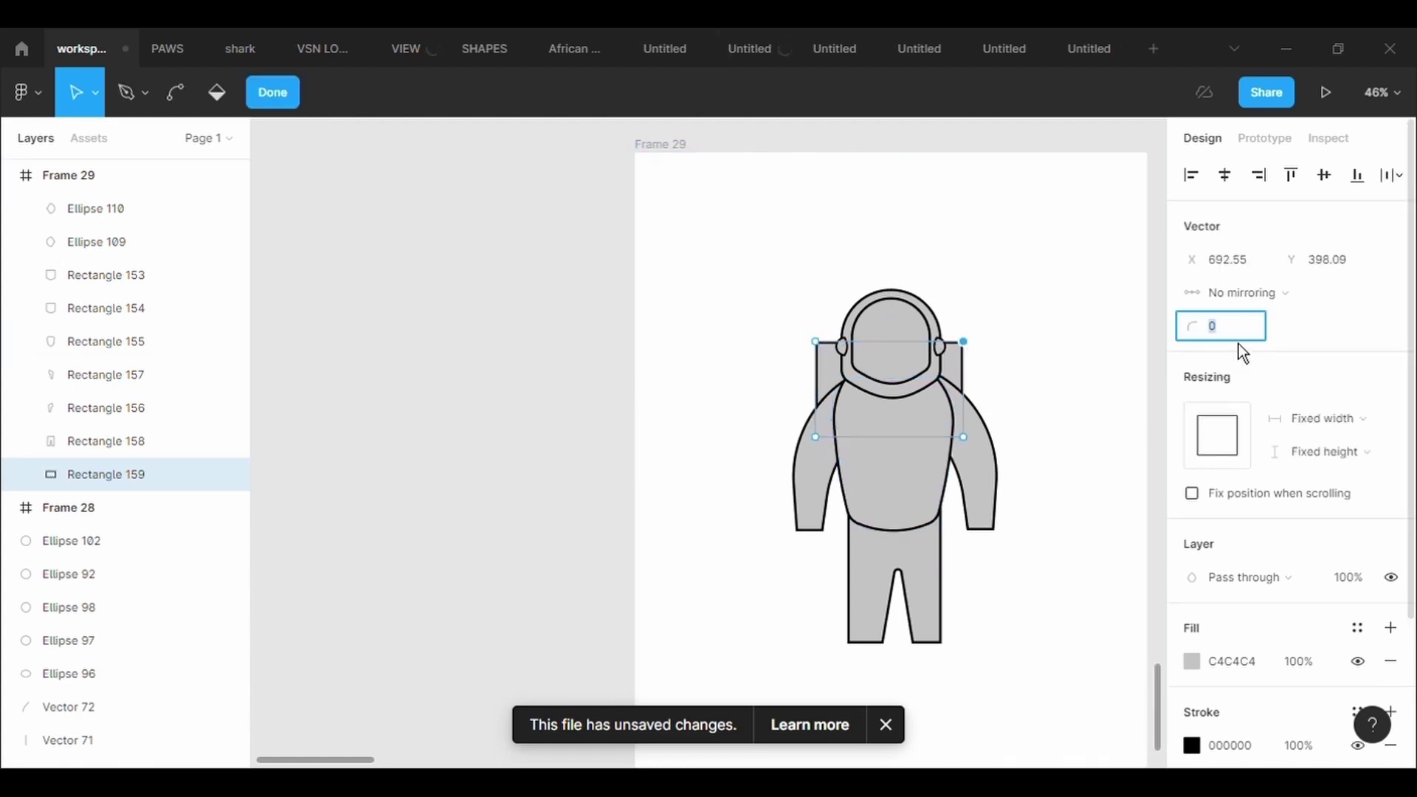
pyautogui.click(1238, 340)
pyautogui.write('100')
pyautogui.press('Tab')
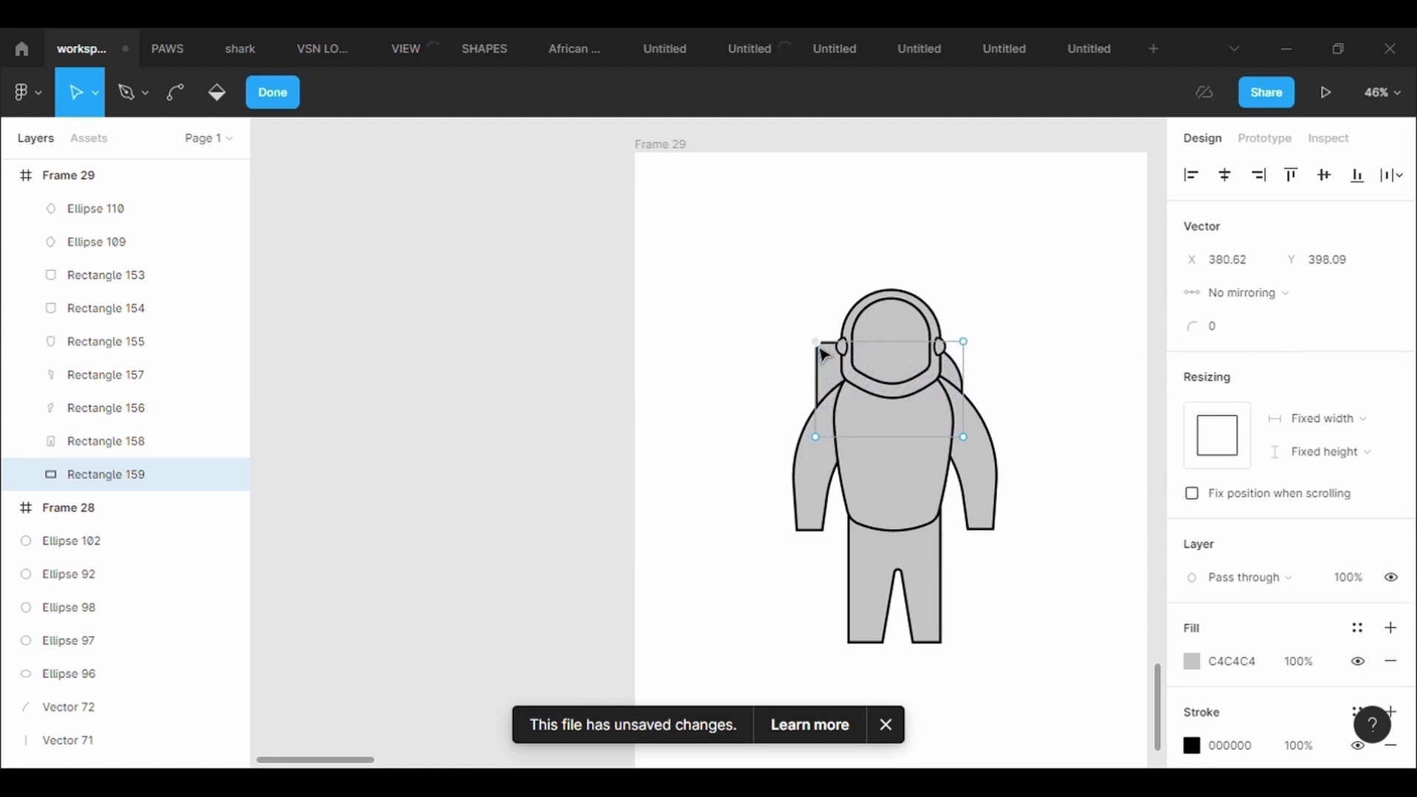
pyautogui.write('100')
pyautogui.press('Return')
pyautogui.press('Escape')
# - Reposition the backpack behind the shoulders at about X 390, Y 389 and deselect it
pyautogui.click(912, 424)
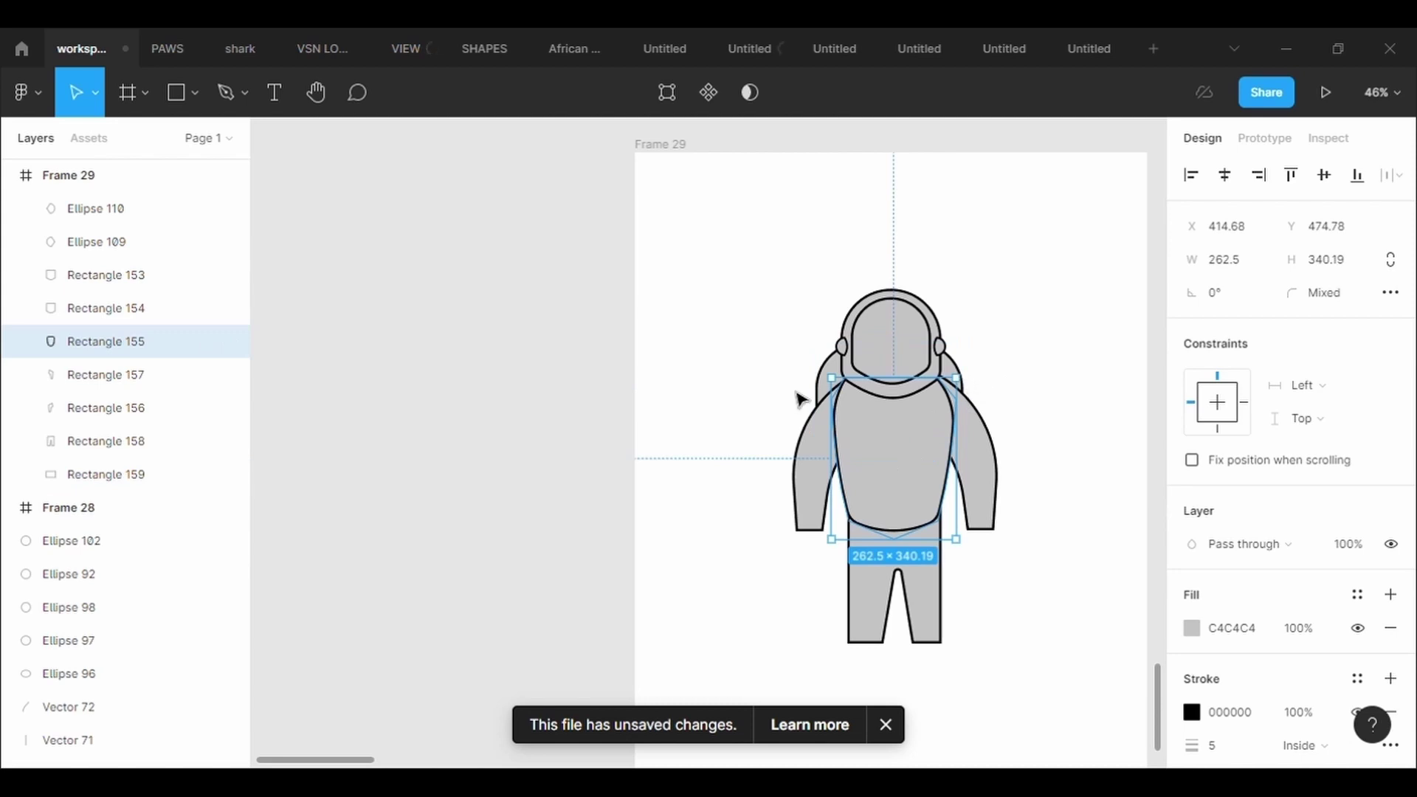
pyautogui.click(837, 394)
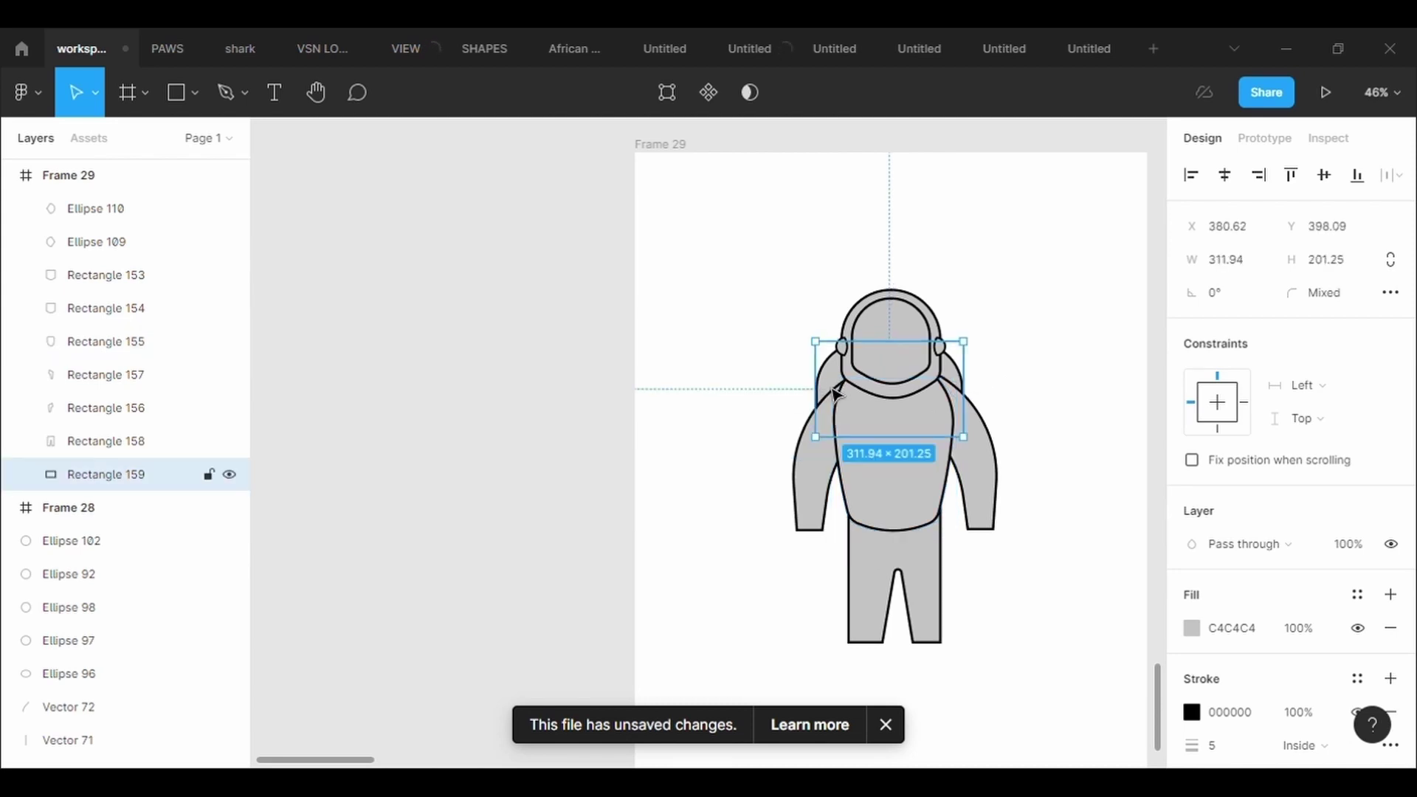
pyautogui.moveTo(837, 394); pyautogui.dragTo(841, 388)
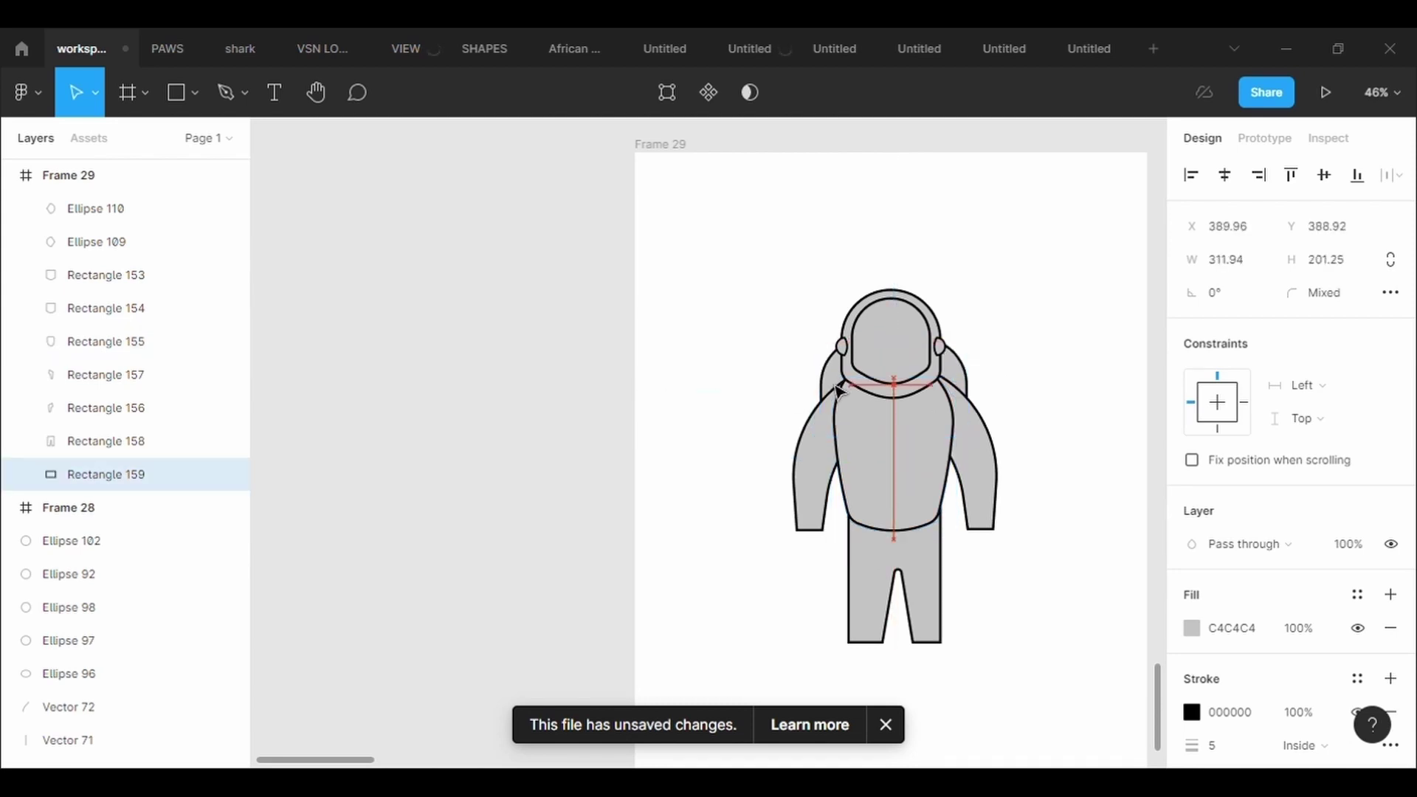
pyautogui.click(1051, 653)
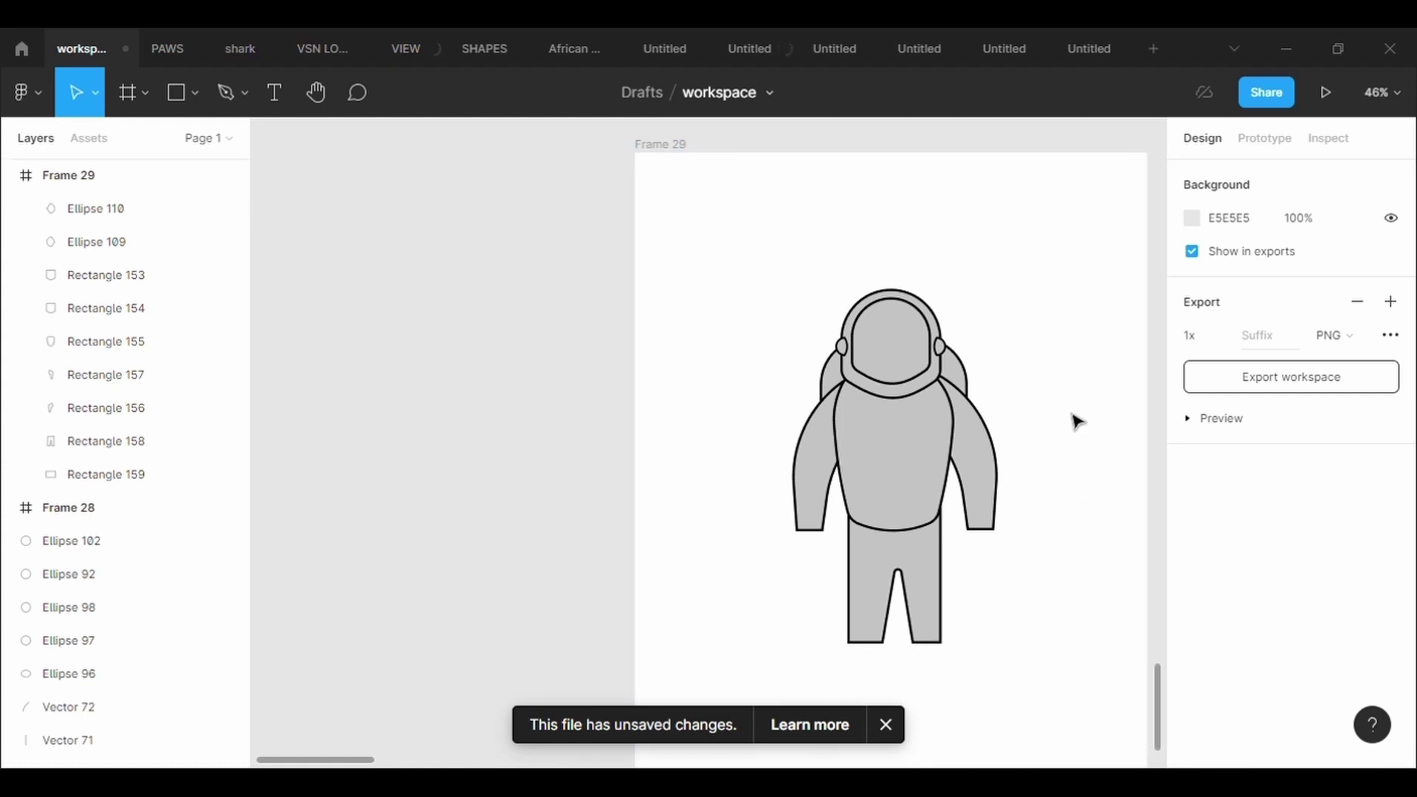
# - Draw a hand rectangle about 56 by 69 px just below the end of the left arm
pyautogui.scroll(5, 1076, 420)
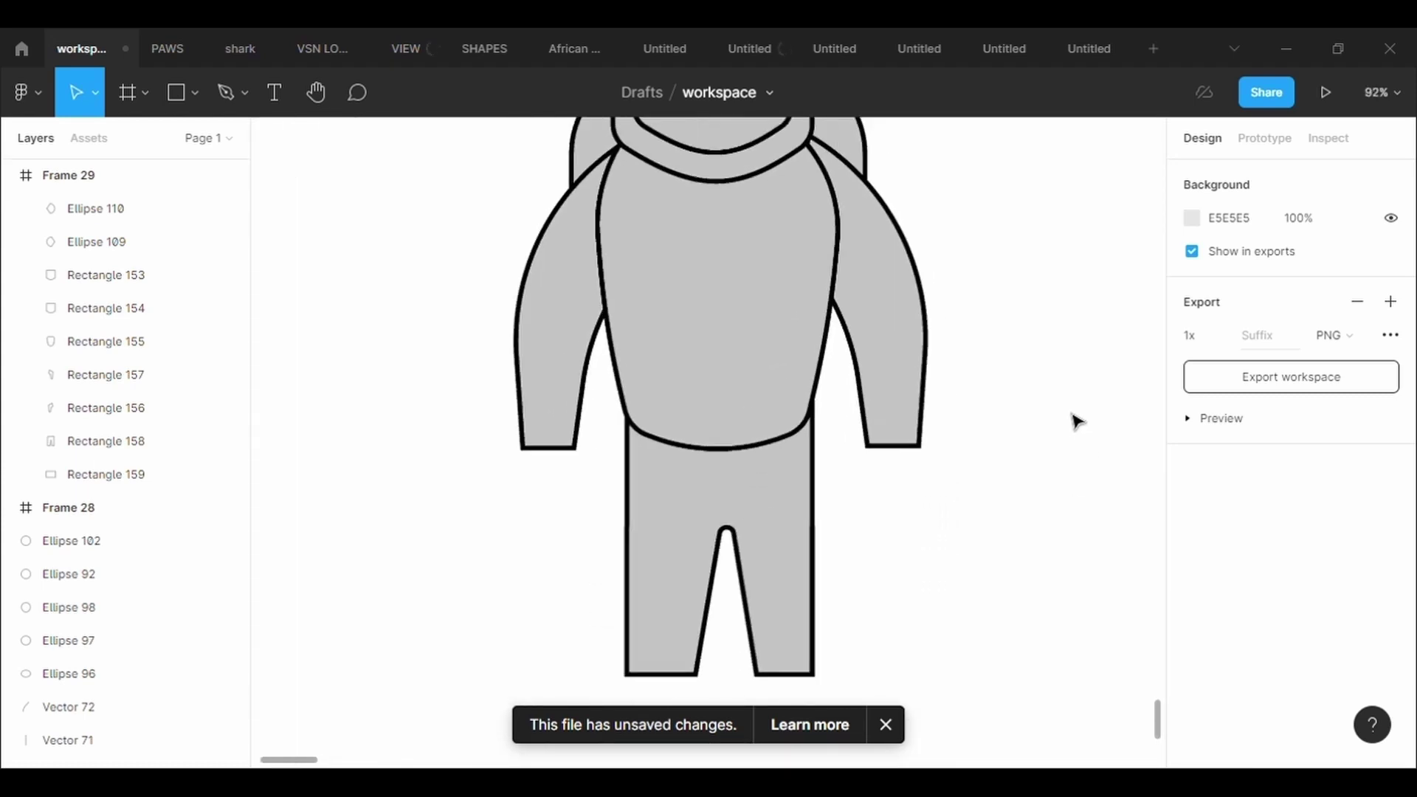
pyautogui.scroll(1, 1076, 421)
pyautogui.hscroll(-2, 1076, 421)
pyautogui.scroll(-3, 1076, 420)
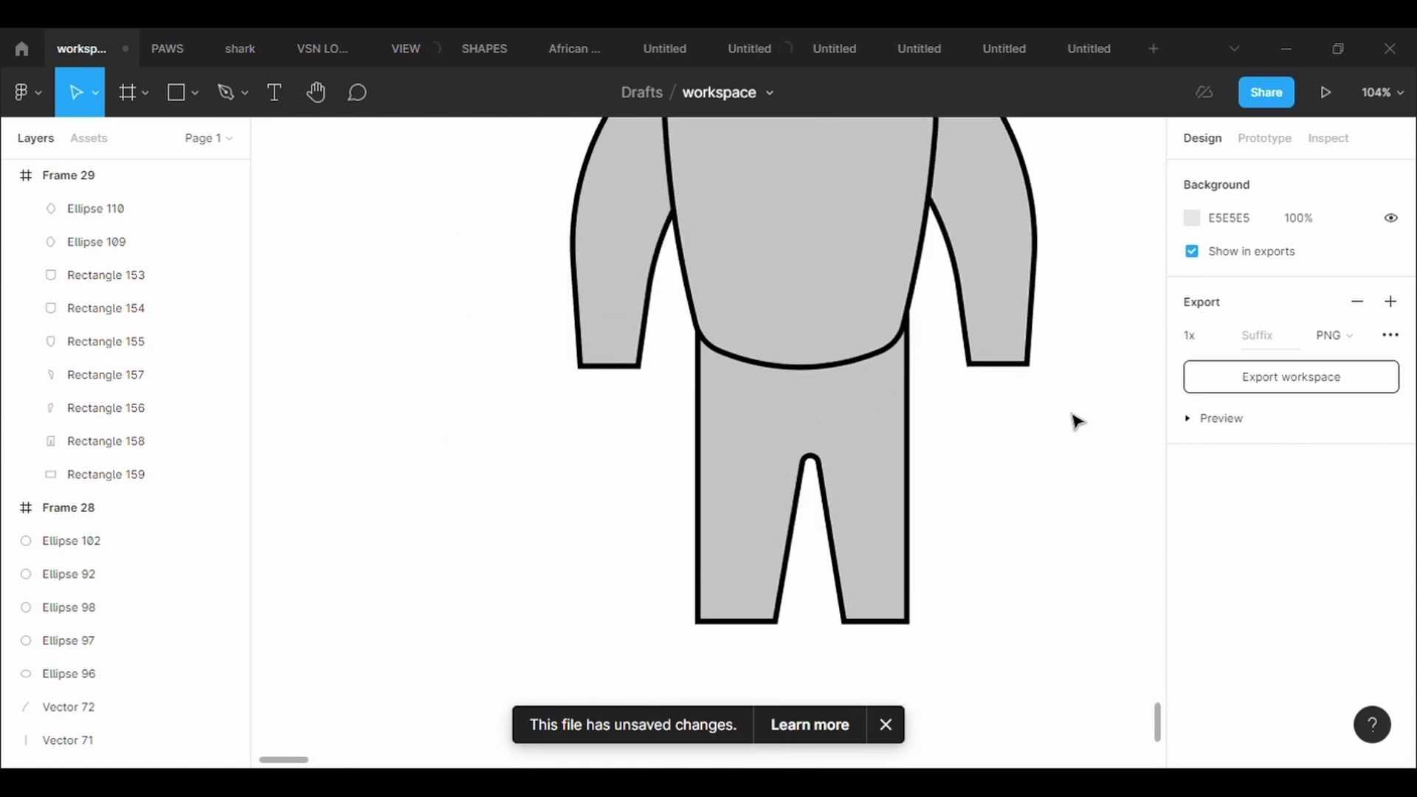
pyautogui.click(186, 103)
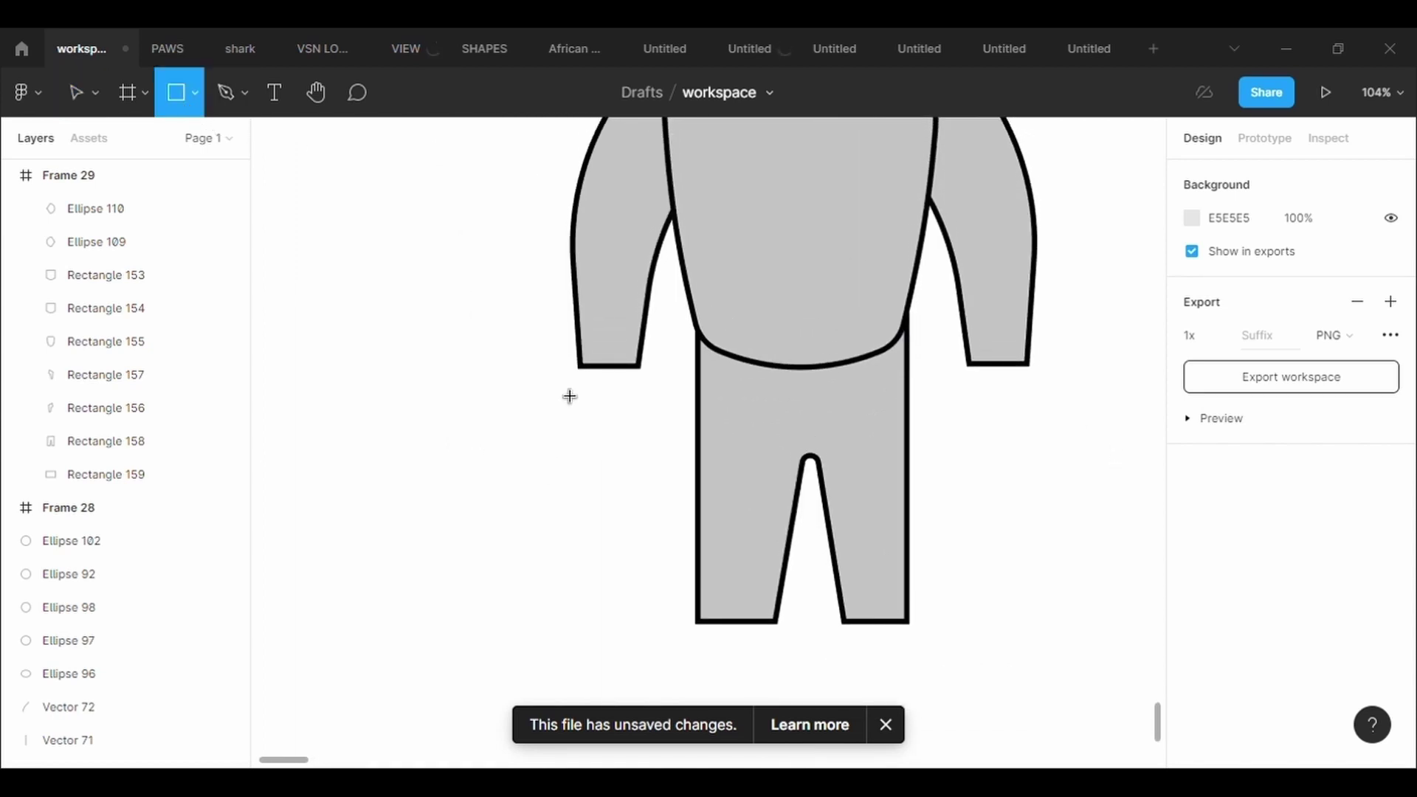
pyautogui.moveTo(572, 373)
pyautogui.mouseDown()
pyautogui.moveTo(639, 461)
pyautogui.moveTo(632, 447)
pyautogui.mouseUp()
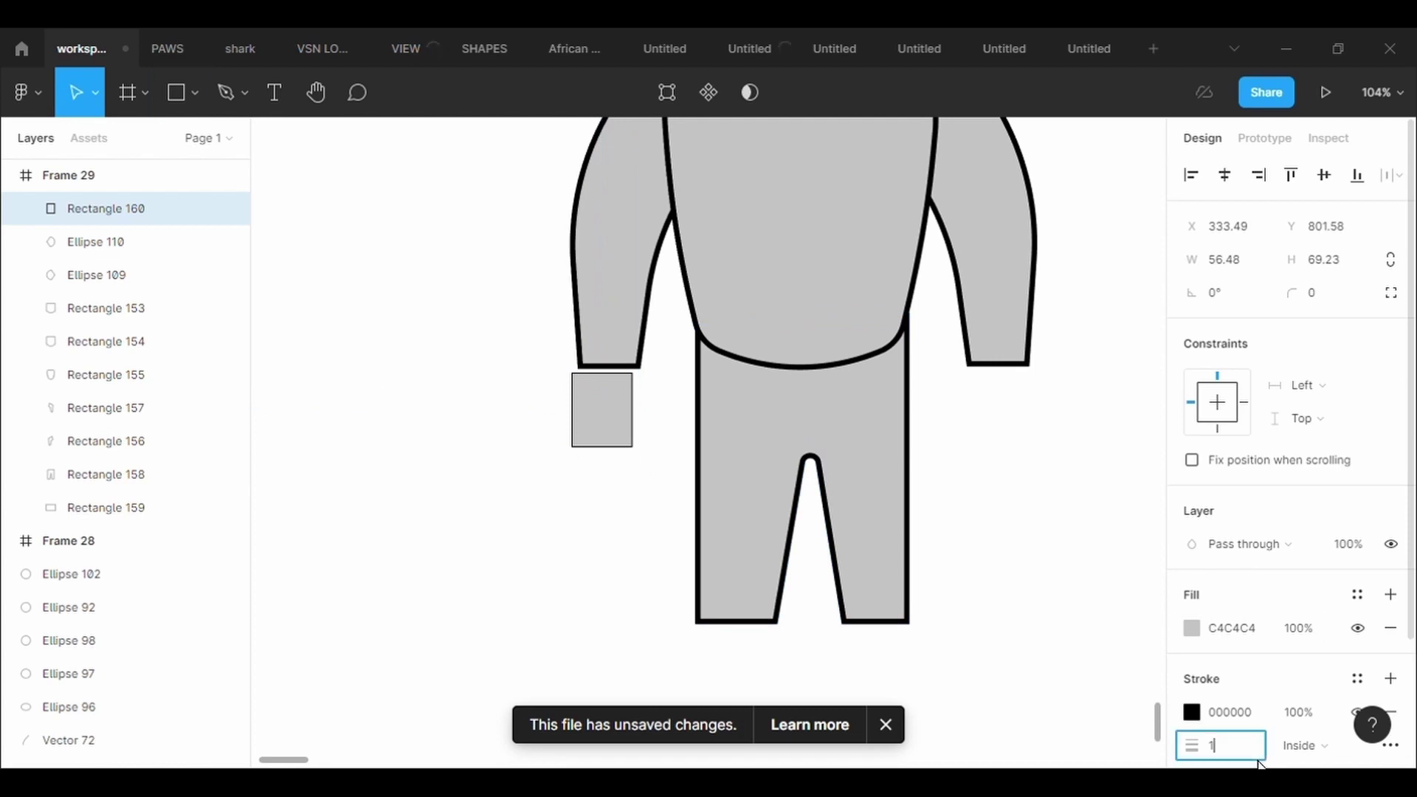
# - Set the hand rectangle's stroke weight to 5 and fit the rectangle against the left arm's lower end
pyautogui.press('BackSpace')
pyautogui.write('5')
pyautogui.press('Return')
pyautogui.moveTo(604, 392); pyautogui.dragTo(620, 400)
# - Bend the outer edge of the hand rectangle outward into a curve and finish the point editing
pyautogui.click(672, 109)
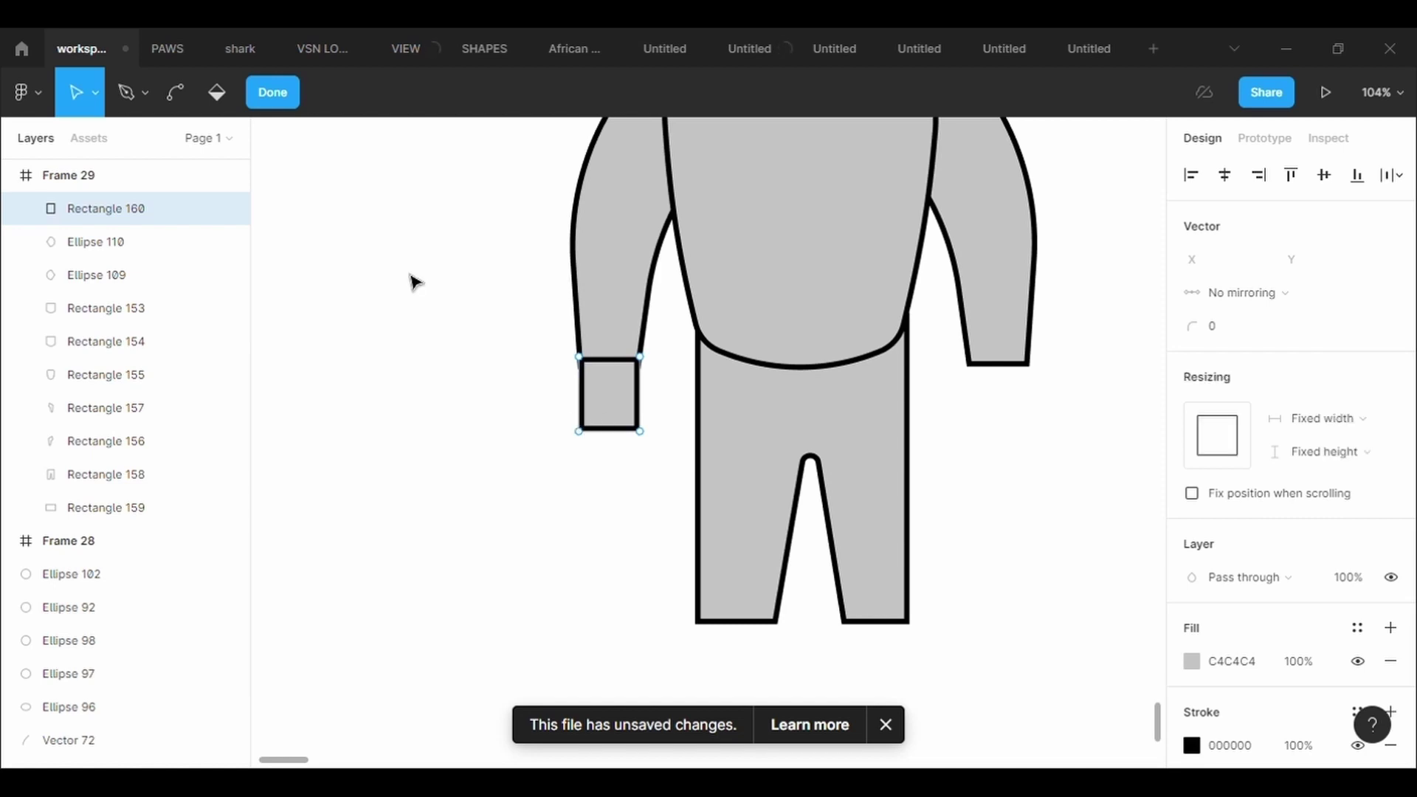
pyautogui.click(175, 91)
pyautogui.moveTo(580, 394); pyautogui.dragTo(574, 413)
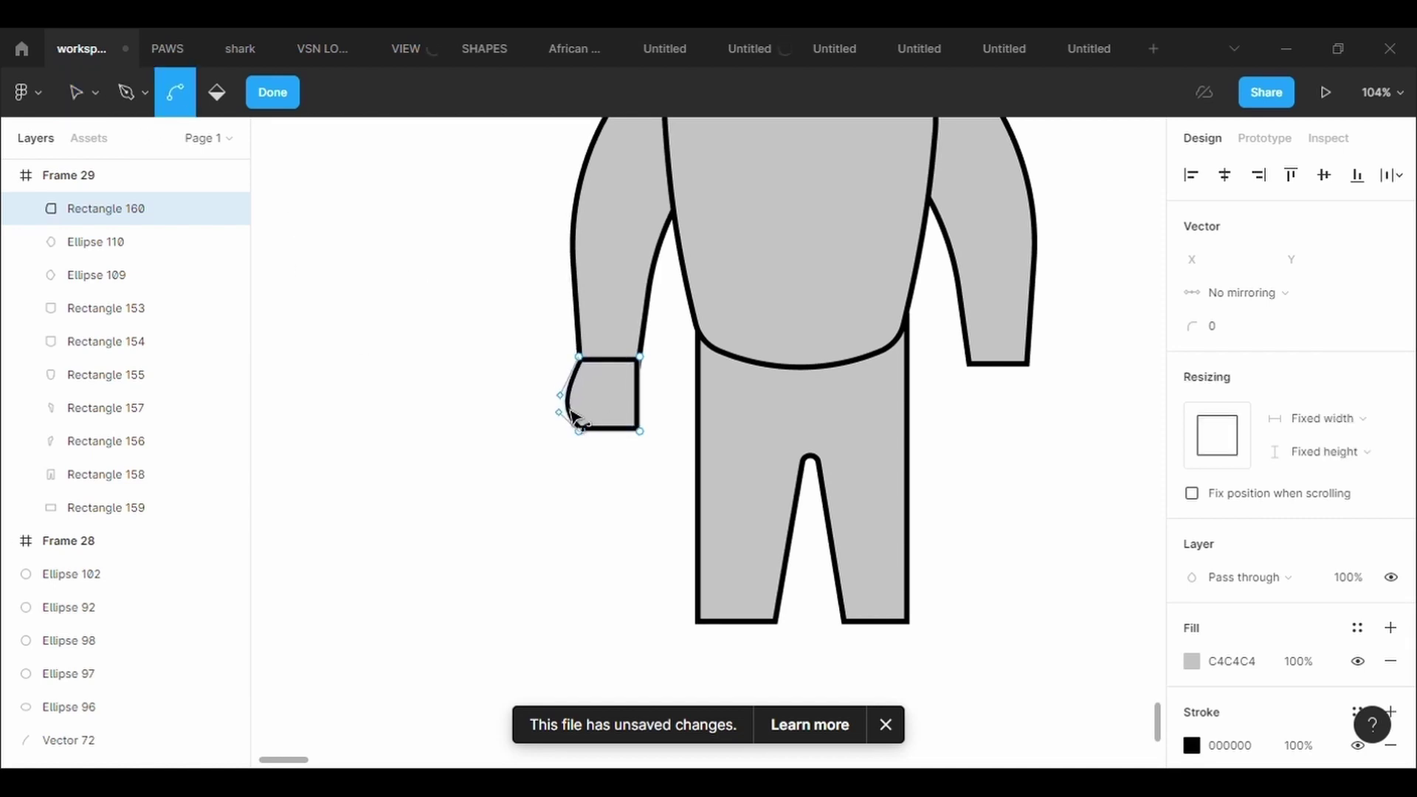
pyautogui.click(284, 98)
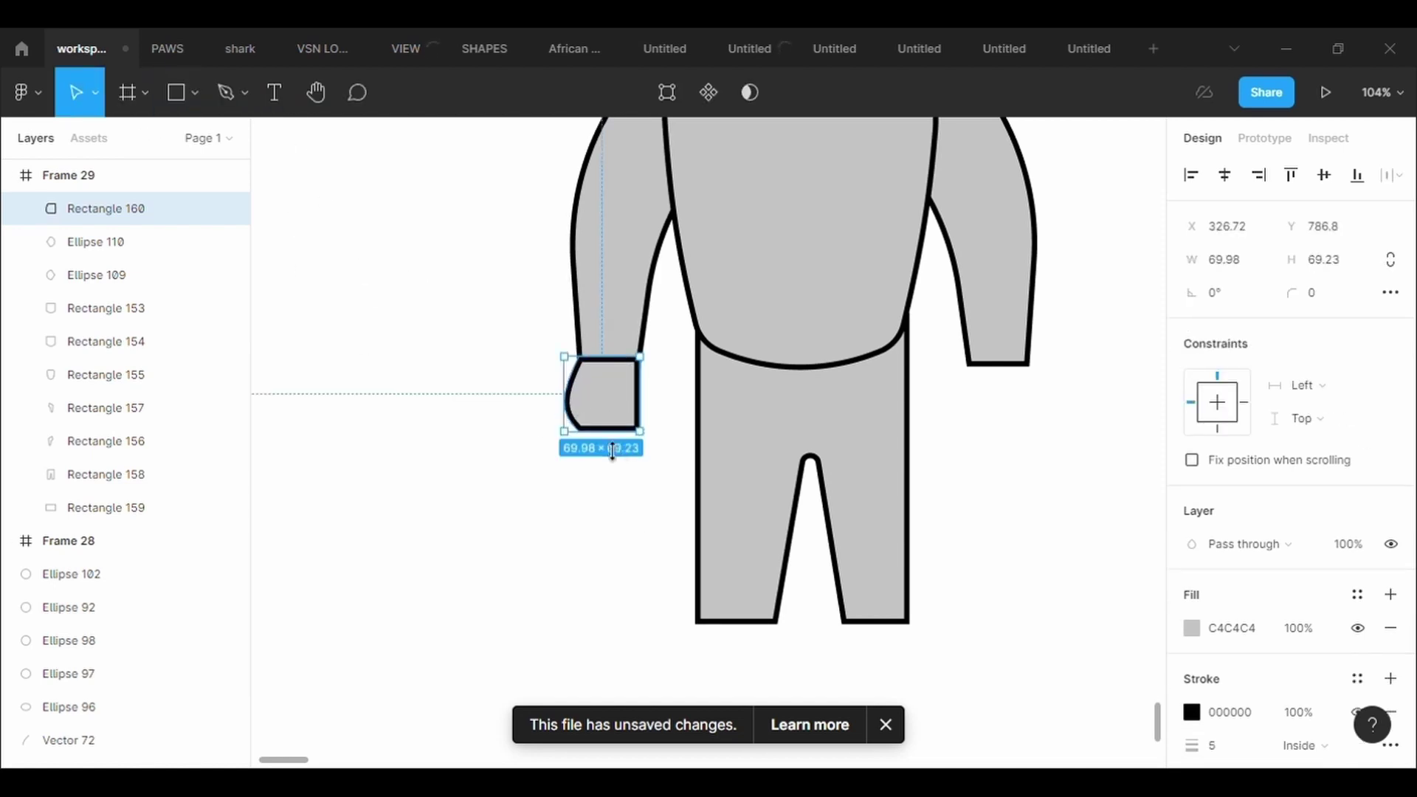
# - Round the hand's outer lower corner with radius 100, pull it down to about Y 888 and lower the inner lower corner slightly
pyautogui.click(684, 113)
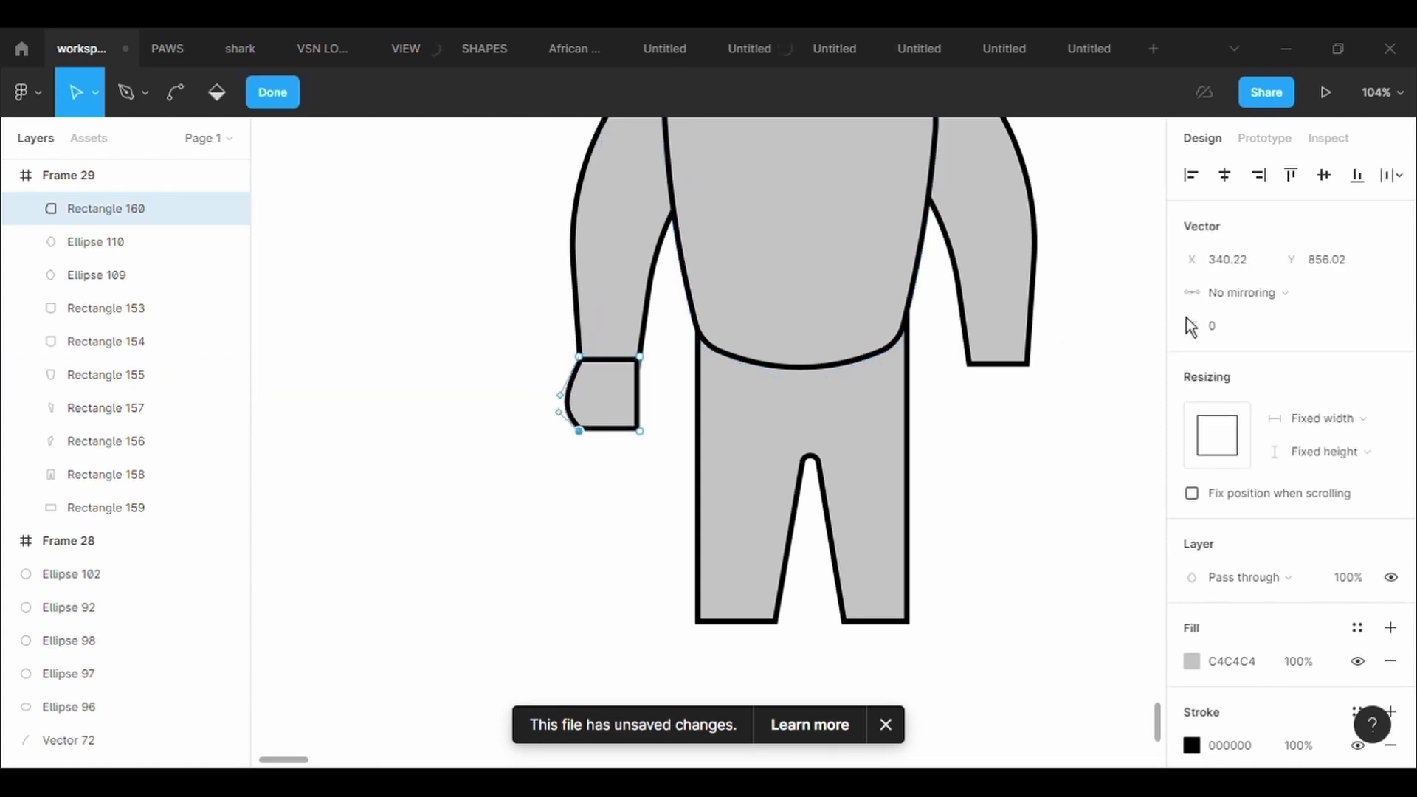
pyautogui.click(1218, 326)
pyautogui.write('100')
pyautogui.press('Return')
pyautogui.moveTo(580, 433); pyautogui.dragTo(591, 478)
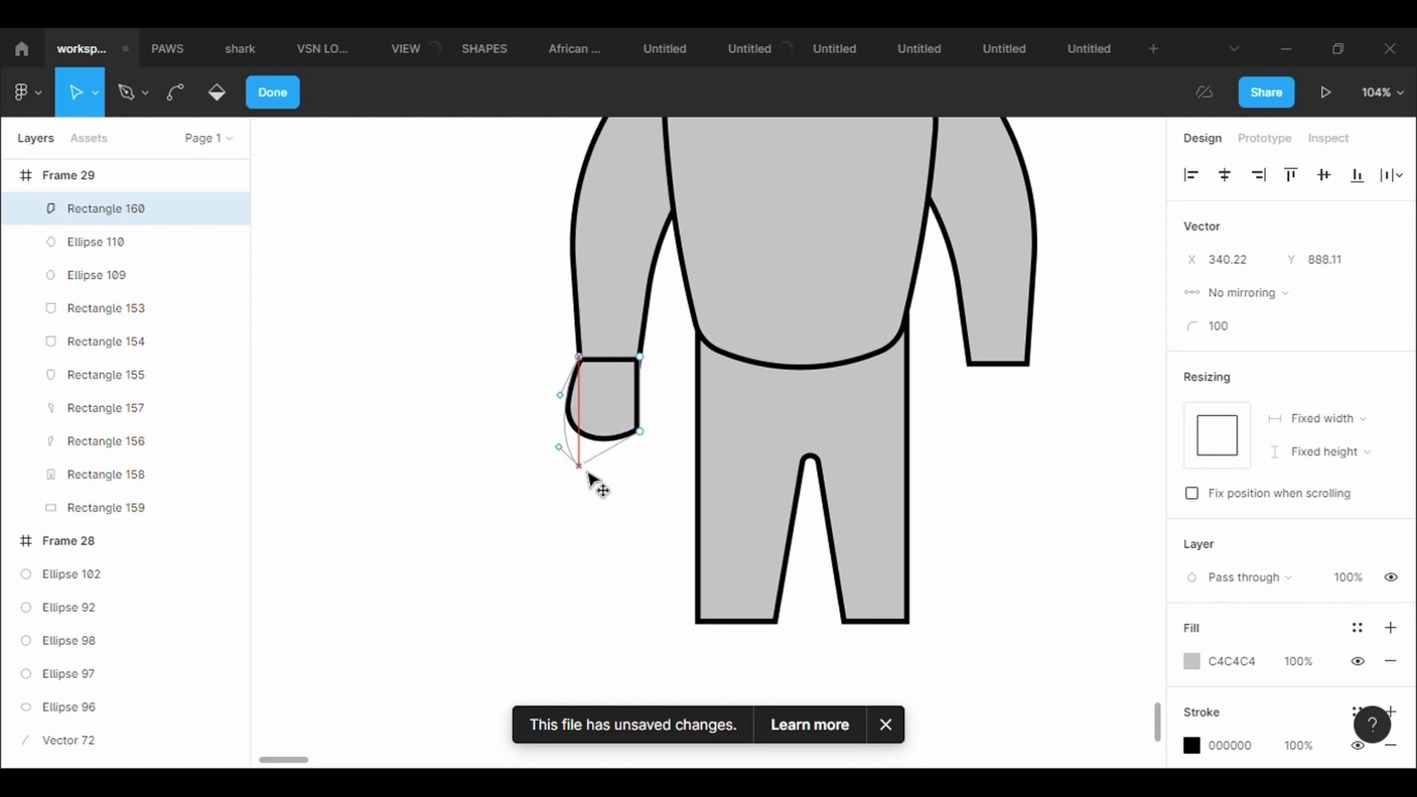
pyautogui.moveTo(639, 432)
pyautogui.mouseDown()
pyautogui.moveTo(645, 464)
pyautogui.moveTo(645, 450)
pyautogui.mouseUp()
pyautogui.click(276, 96)
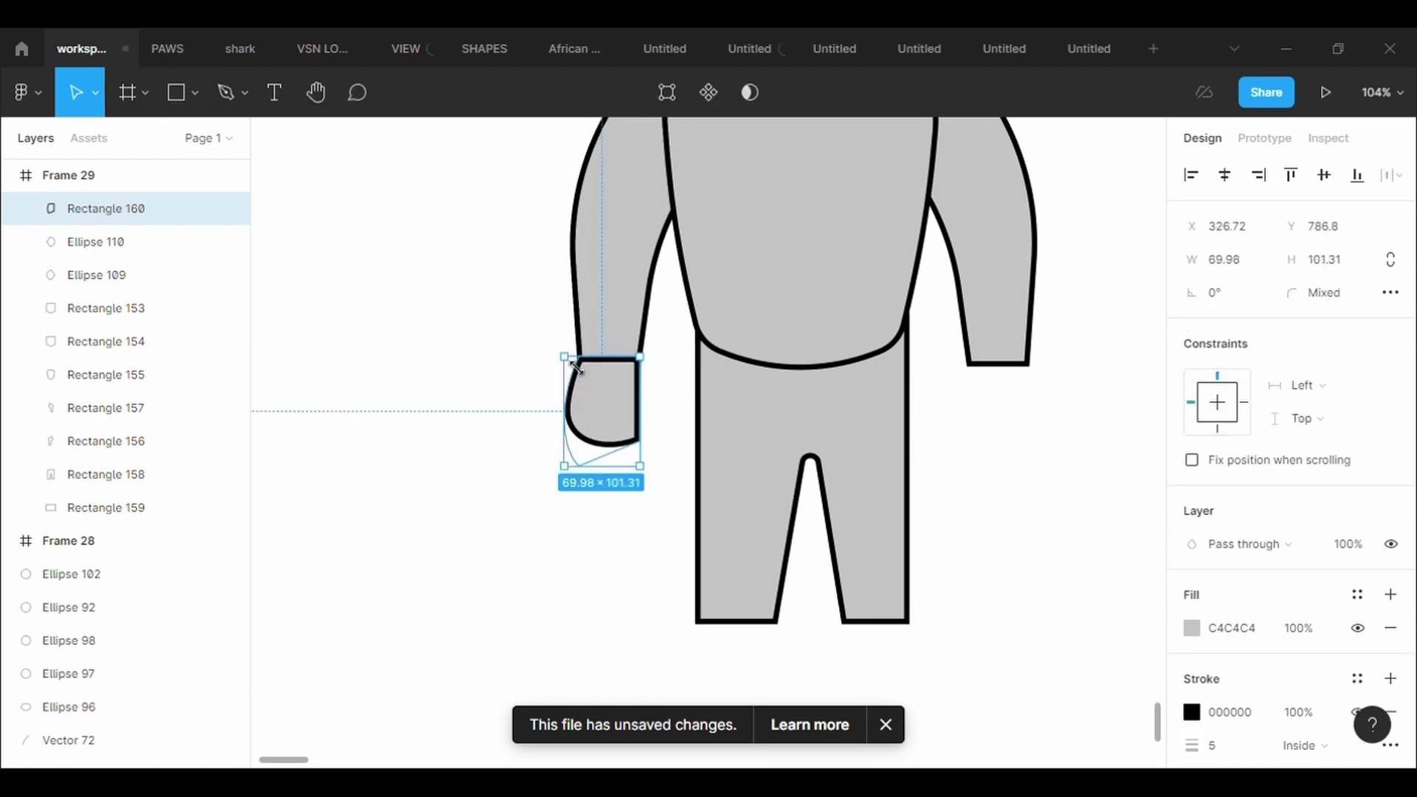
# - Bend the hand's inner edge outward, widening the shape to about 87 px
pyautogui.click(676, 111)
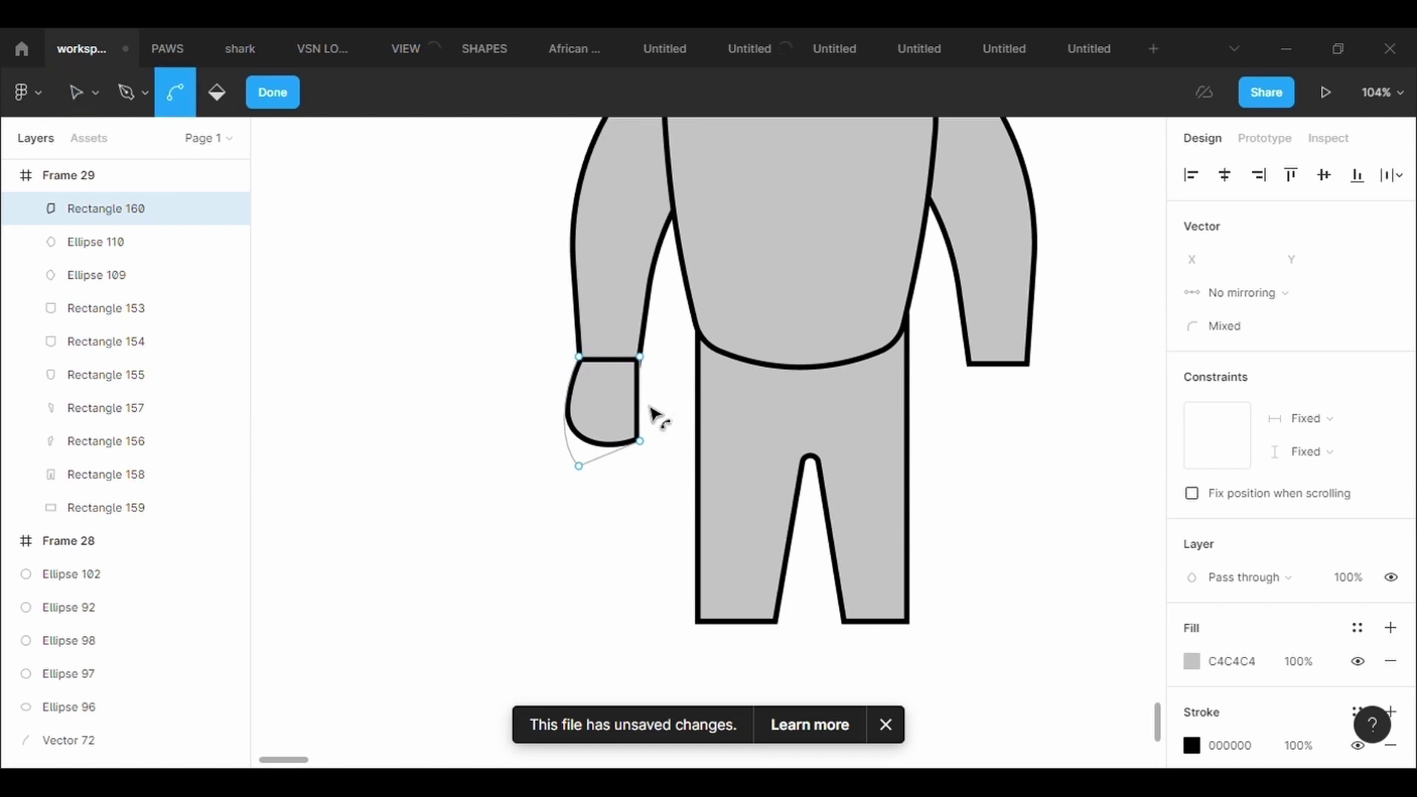
pyautogui.moveTo(639, 404); pyautogui.dragTo(663, 403)
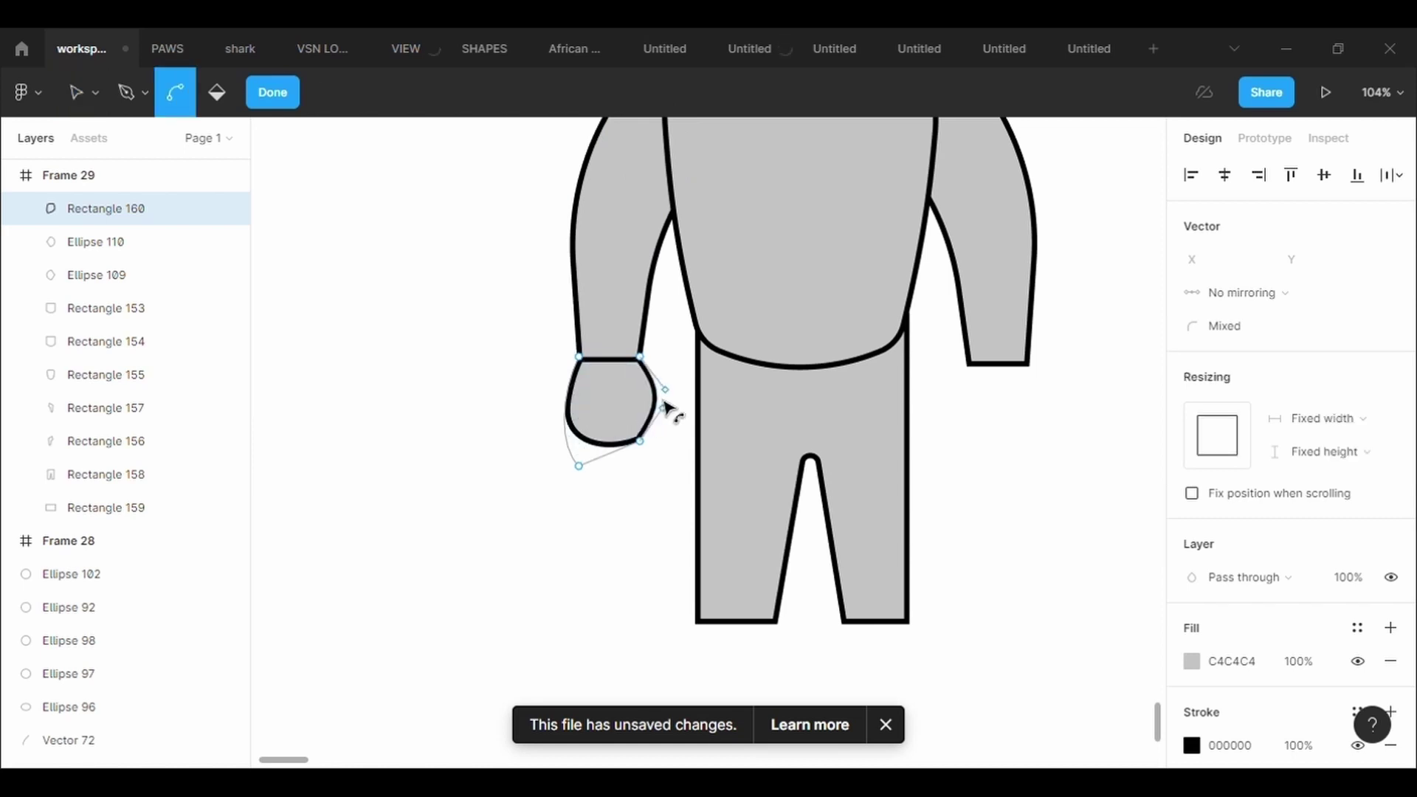
pyautogui.click(267, 98)
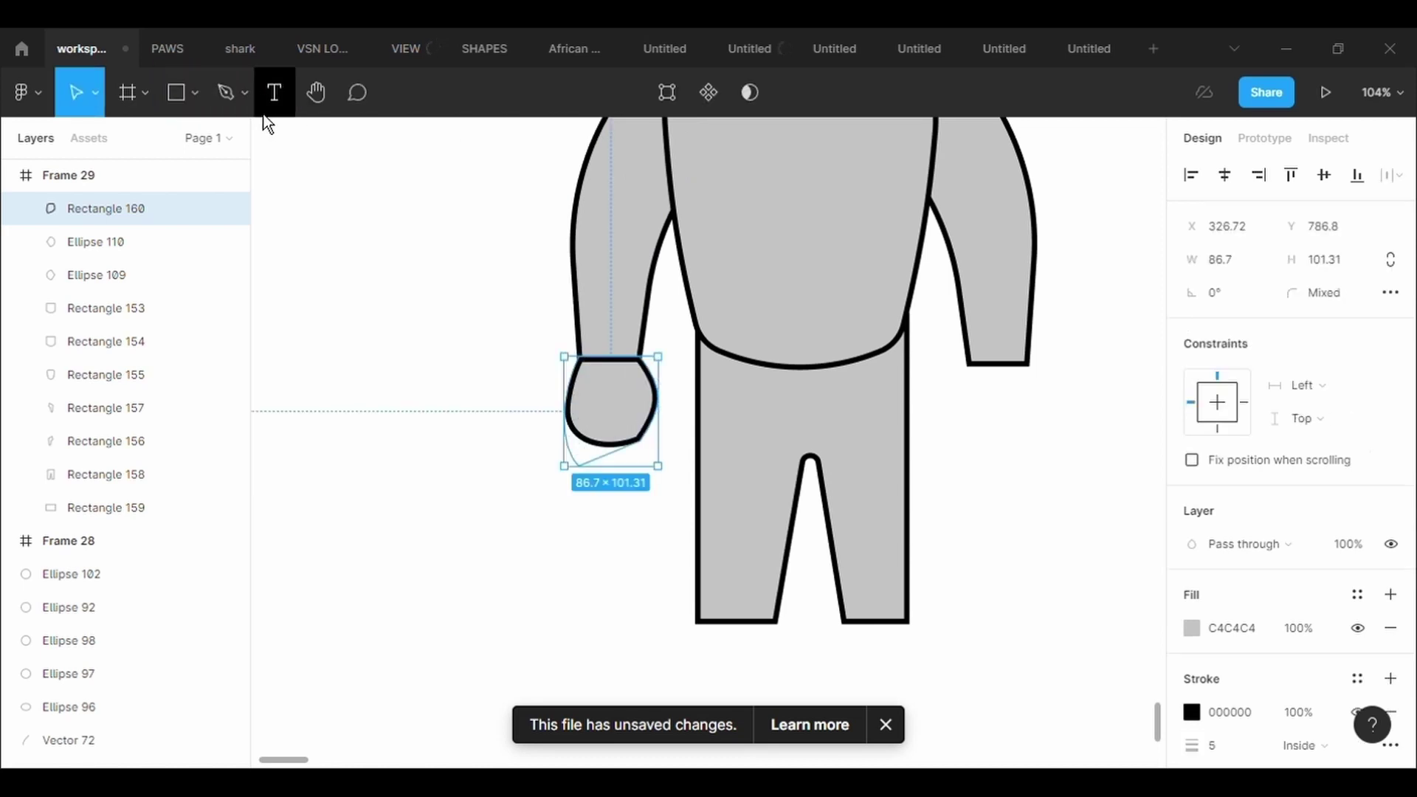
# - Draw a near-vertical line about 50 px long up from the hand's inner lower corner, with stroke weight 5
pyautogui.click(213, 96)
pyautogui.click(213, 166)
pyautogui.scroll(8, 662, 454)
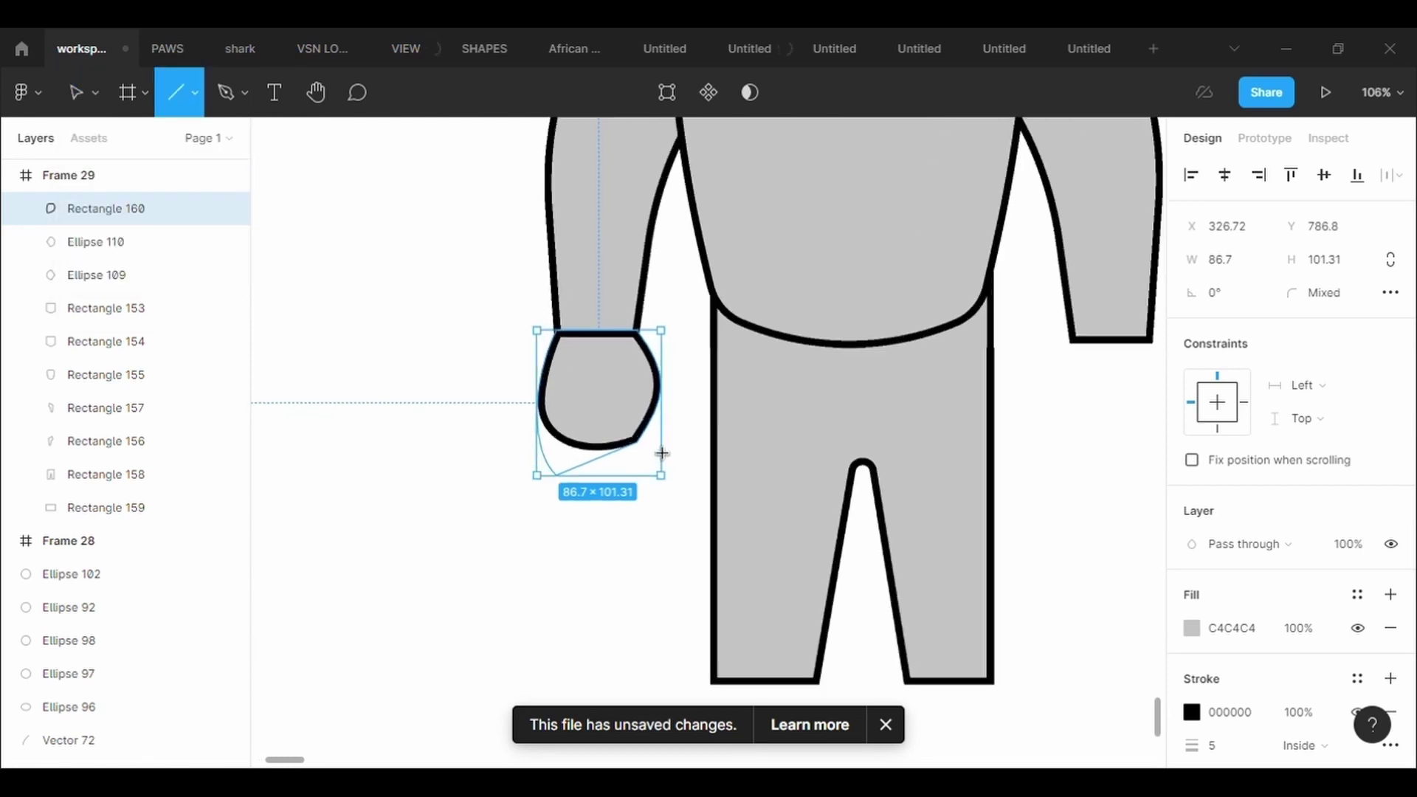
pyautogui.moveTo(616, 439)
pyautogui.mouseDown()
pyautogui.moveTo(633, 283)
pyautogui.moveTo(619, 272)
pyautogui.mouseUp()
pyautogui.click(1256, 720)
pyautogui.write('5')
pyautogui.press('Return')
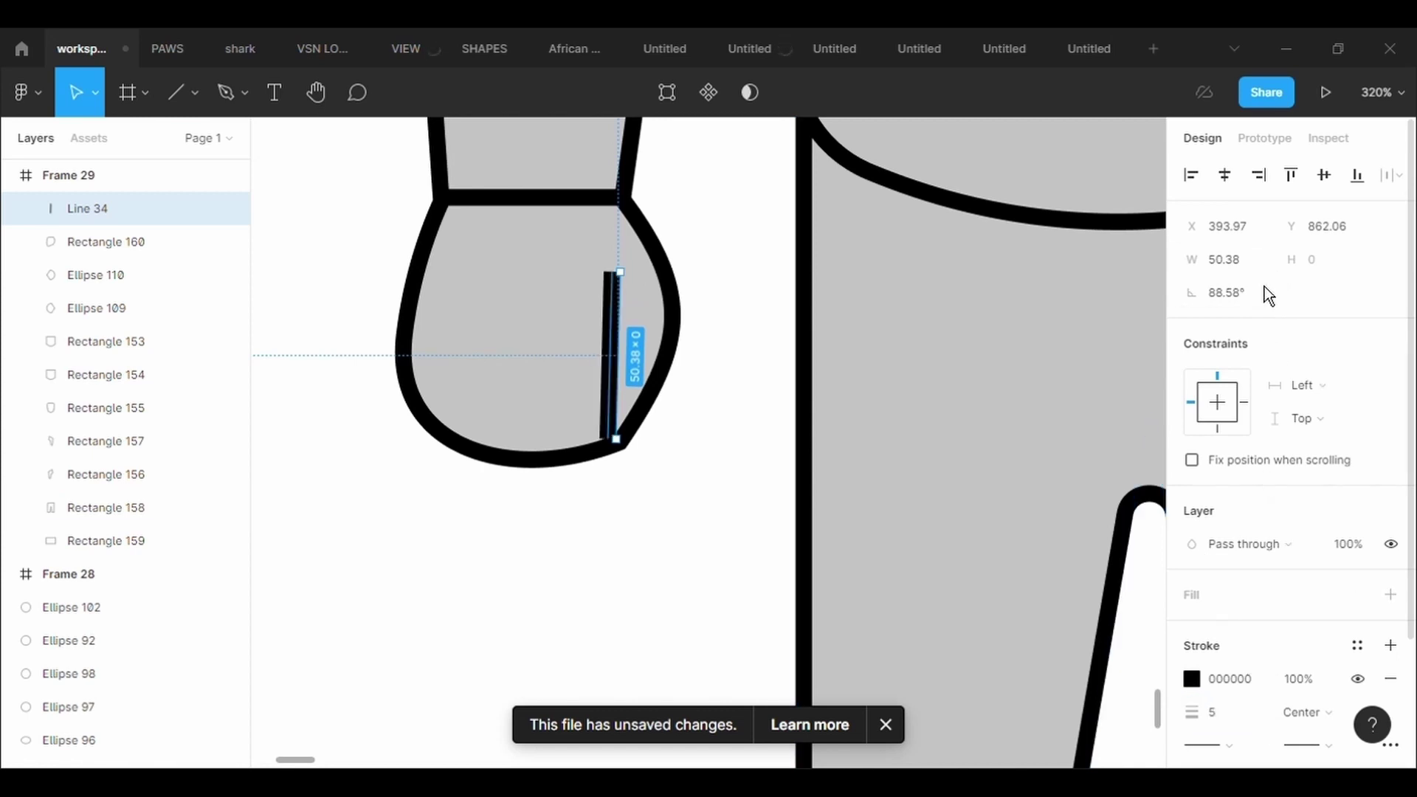
# - Set the hand line's rotation to 90° and shift it to about X 396, Y 863
pyautogui.click(1252, 306)
pyautogui.write('90')
pyautogui.press('Return')
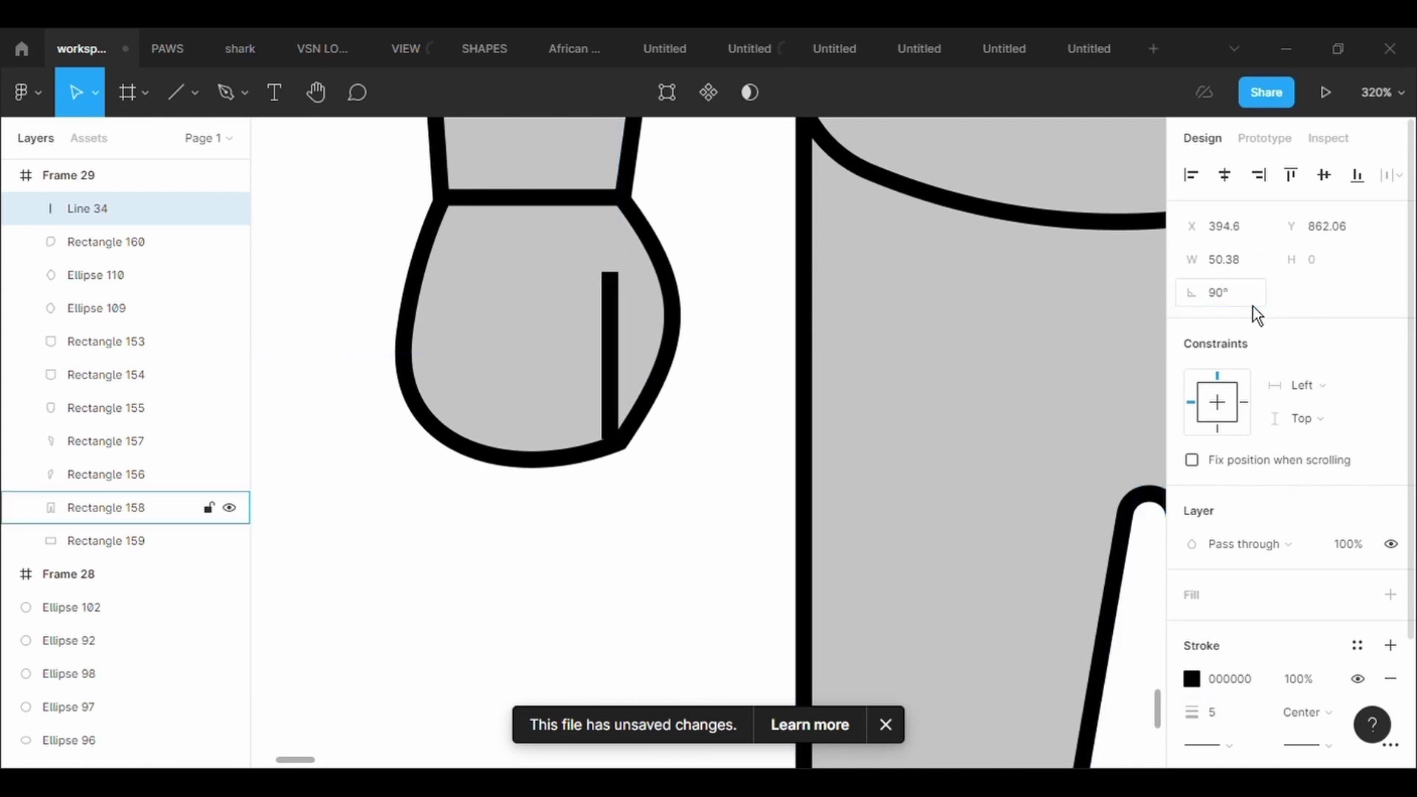
pyautogui.moveTo(617, 364)
pyautogui.mouseDown()
pyautogui.moveTo(622, 384)
pyautogui.moveTo(620, 369)
pyautogui.mouseUp()
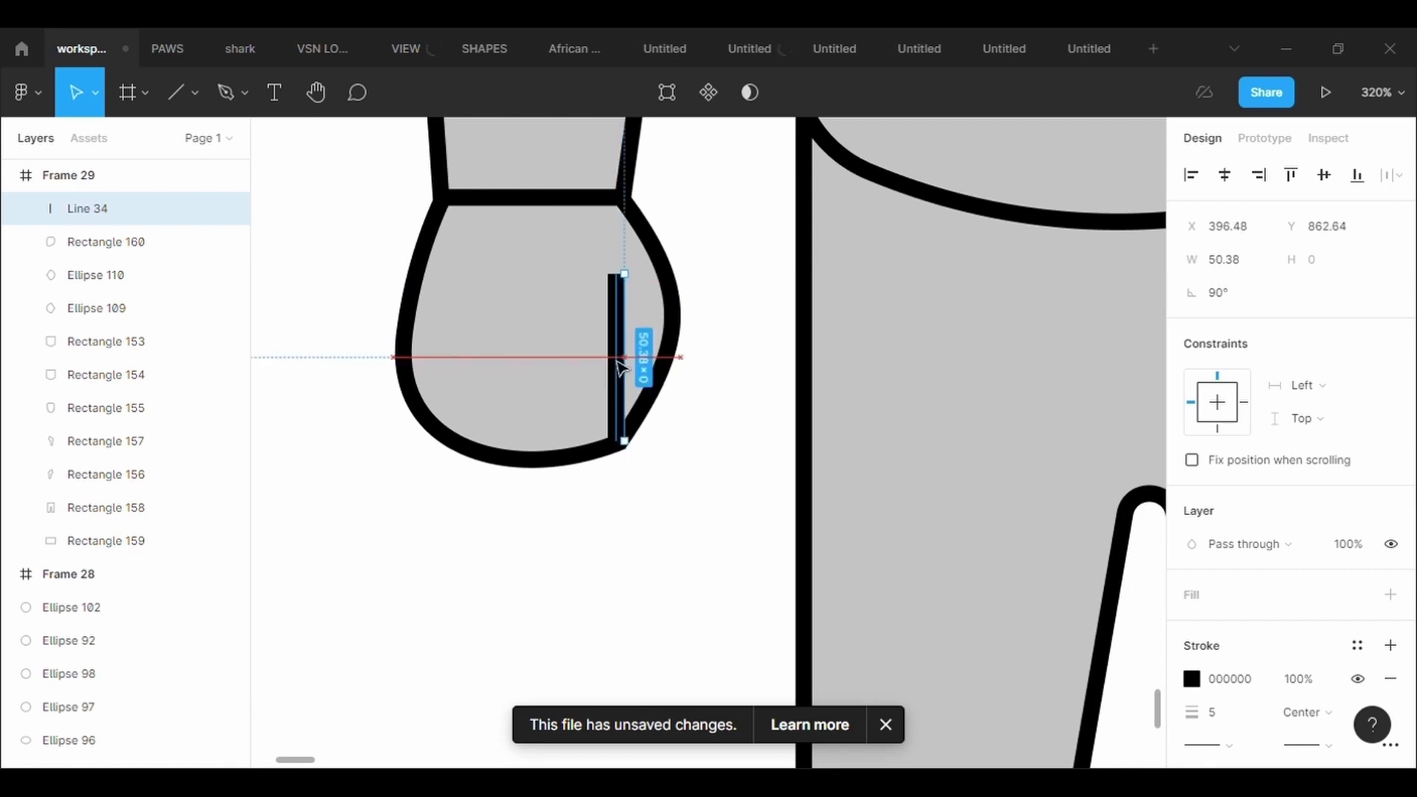
pyautogui.click(672, 461)
pyautogui.click(654, 405)
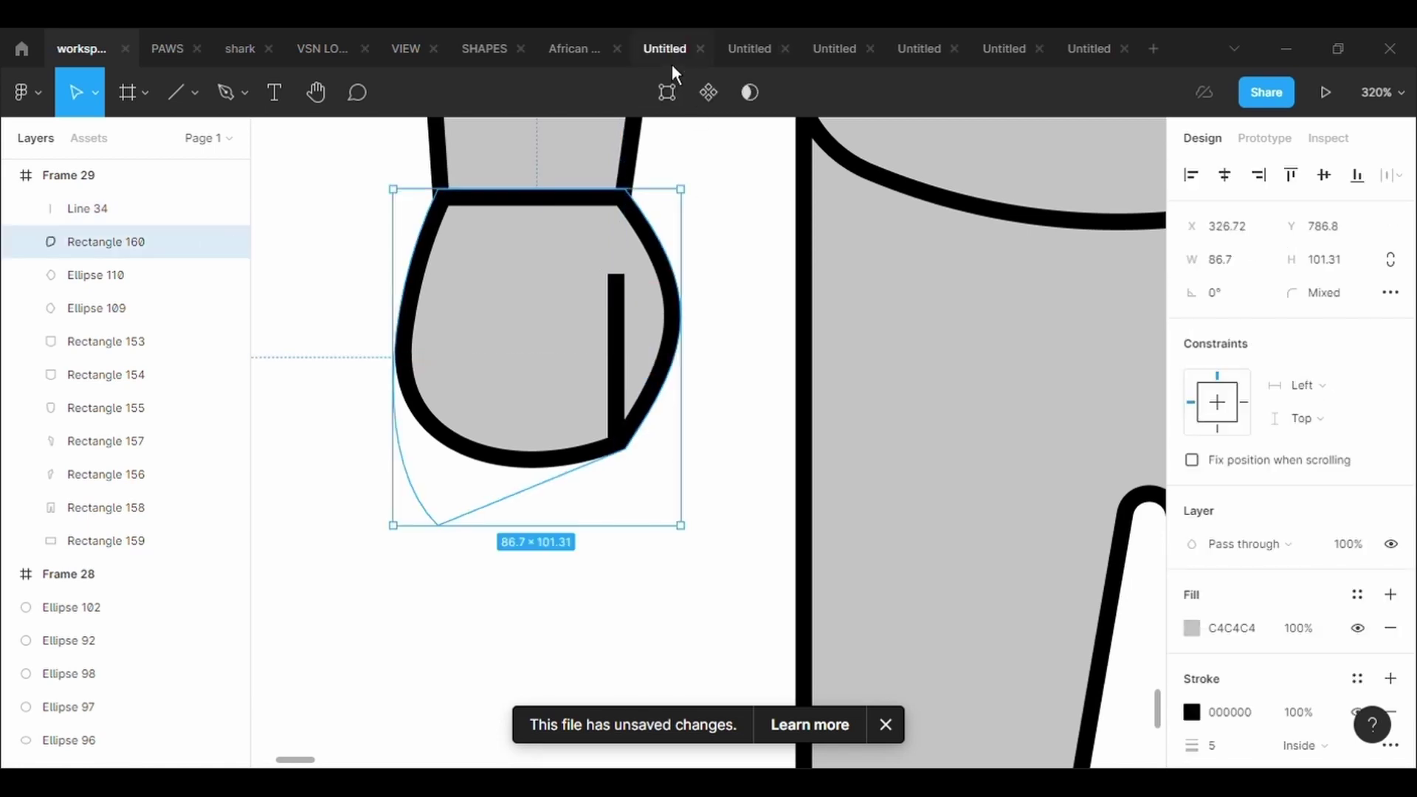
pyautogui.click(668, 90)
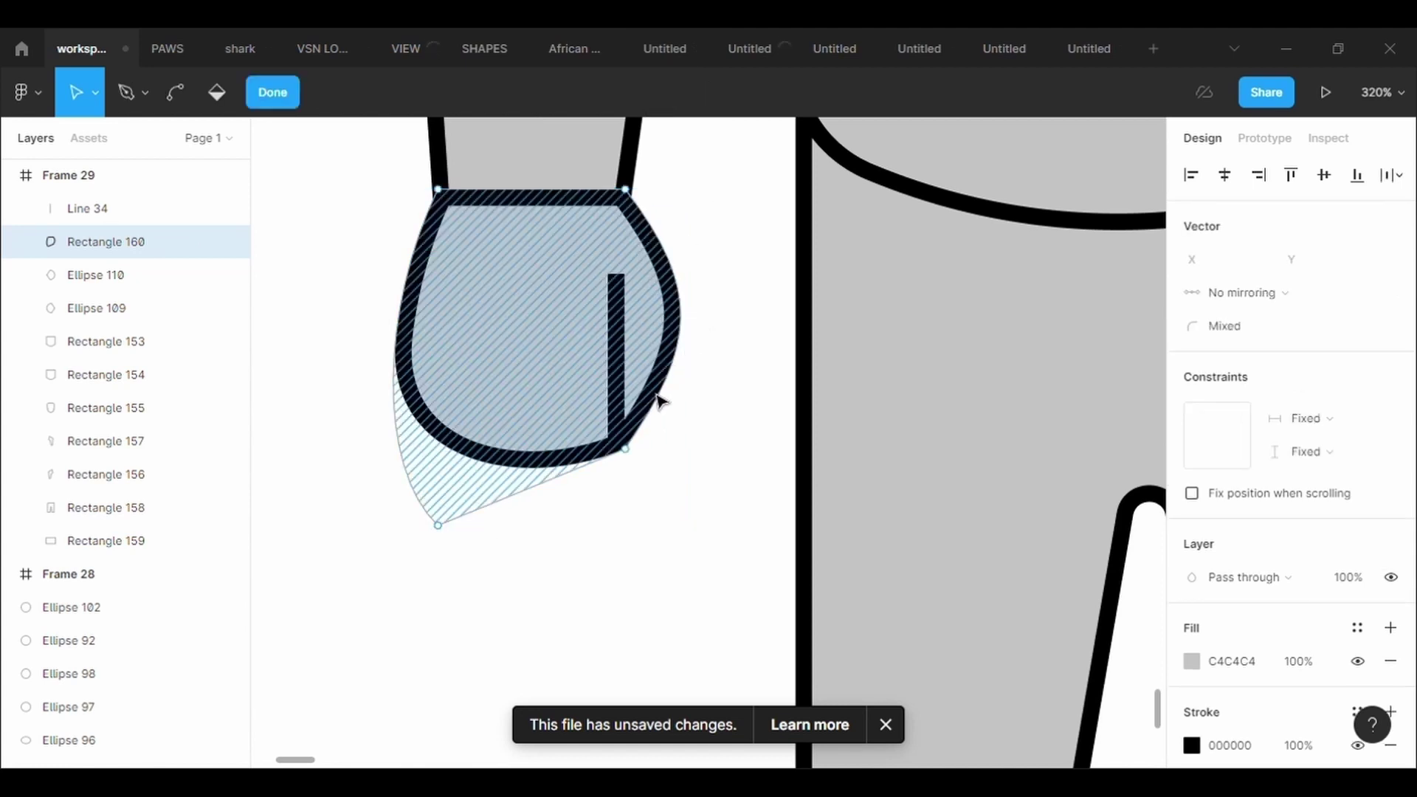
pyautogui.click(627, 450)
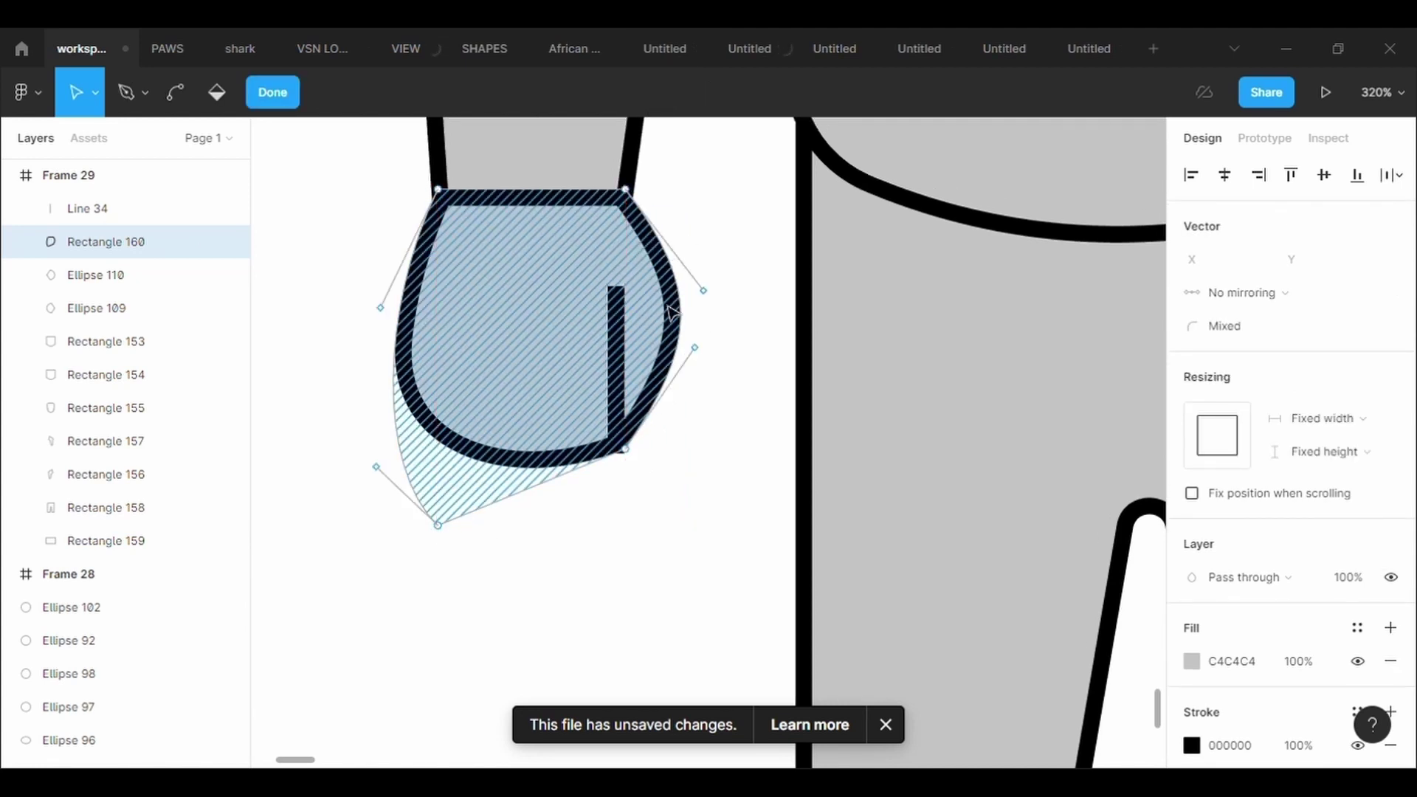
pyautogui.click(672, 313)
pyautogui.click(664, 155)
pyautogui.scroll(1, 685, 246)
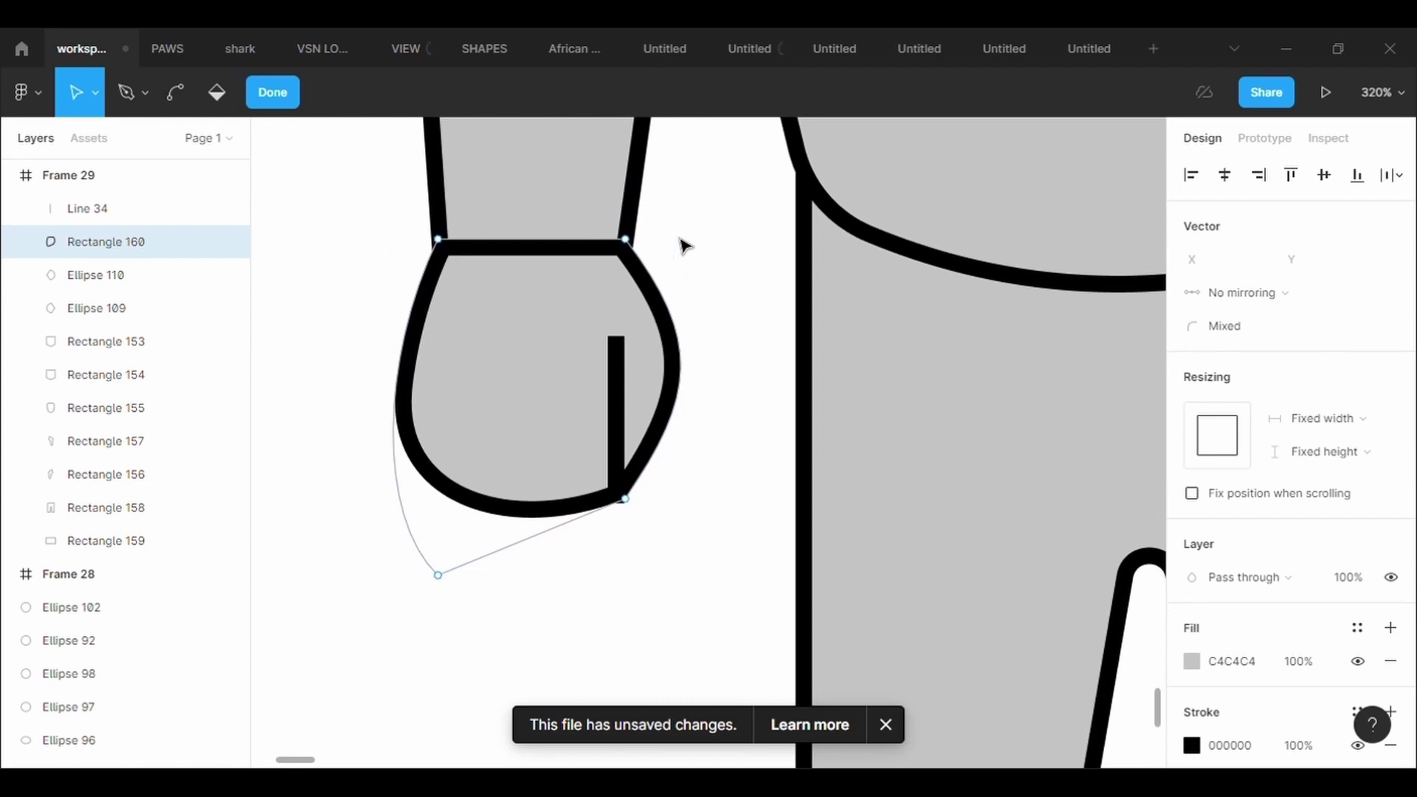
pyautogui.scroll(5, 685, 246)
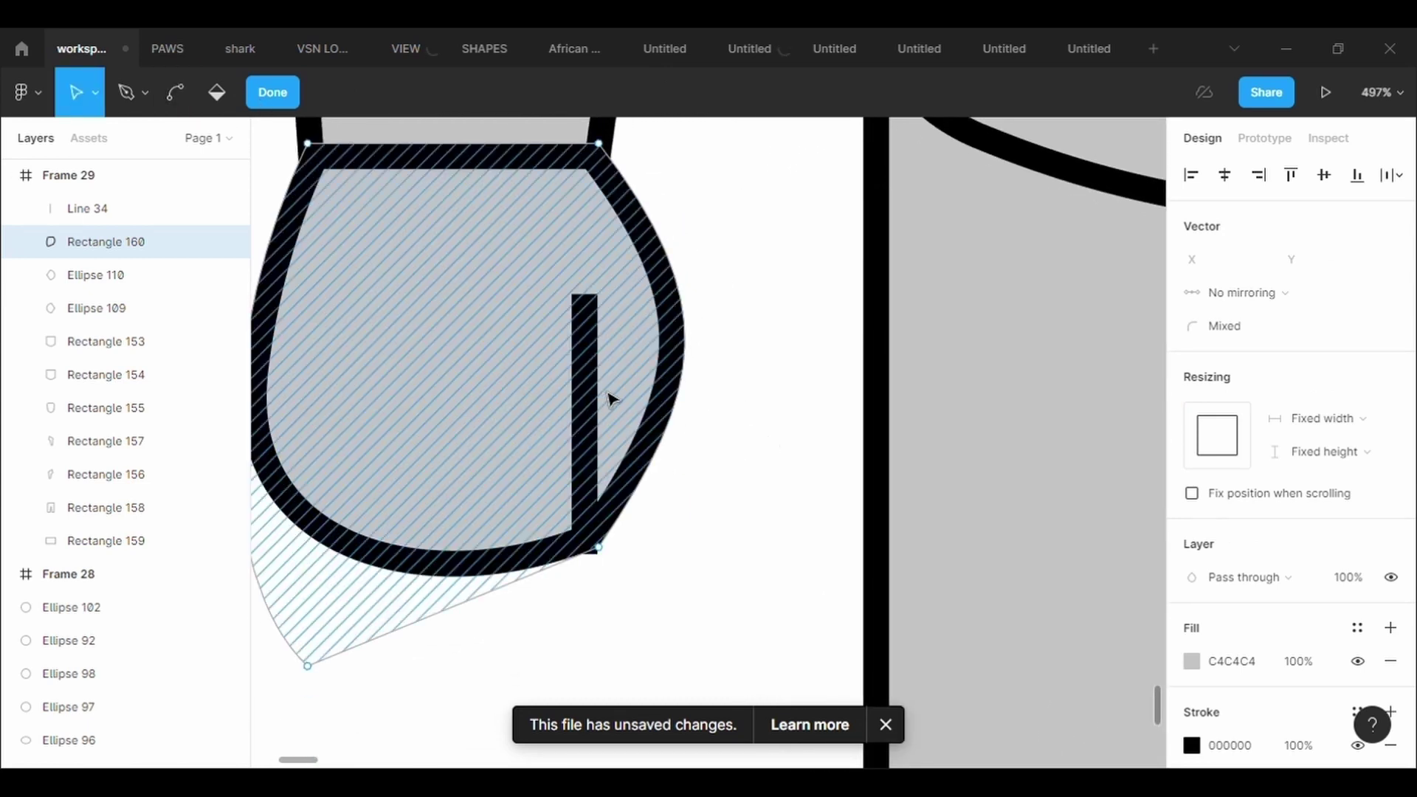
# - Reposition the hand line at about X 394, Y 859 so its lower end meets the hand's inner corner
pyautogui.press('Escape')
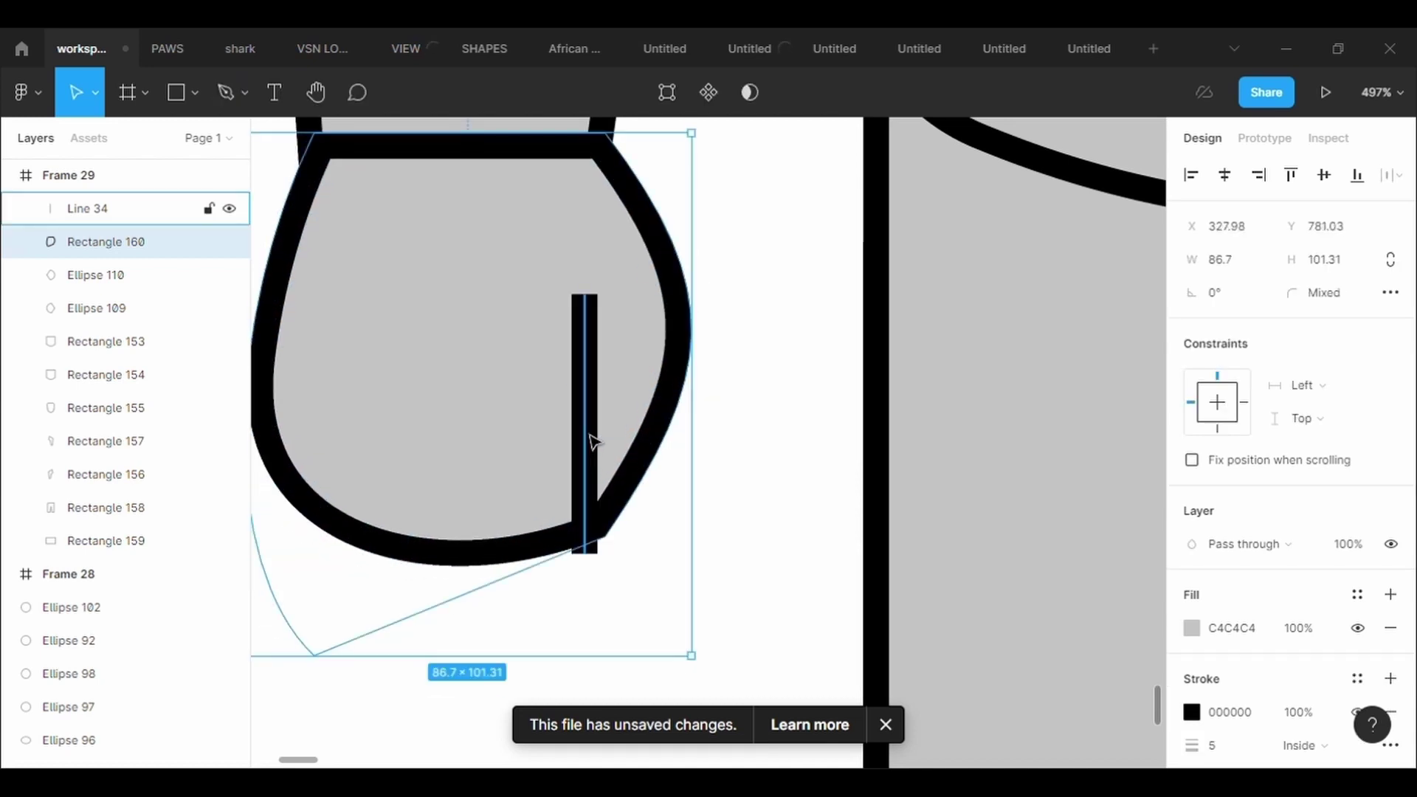
pyautogui.doubleClick(592, 427)
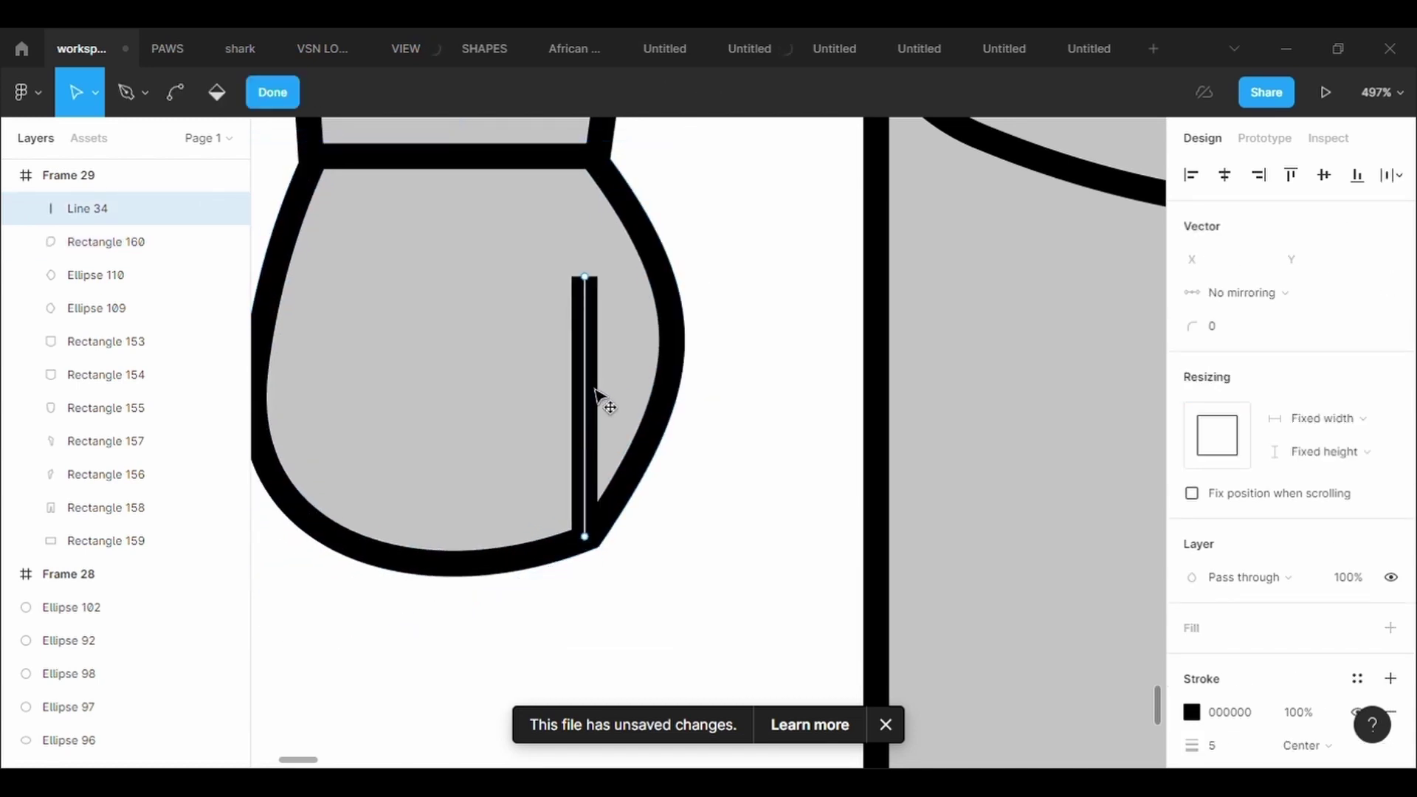
pyautogui.press('Escape')
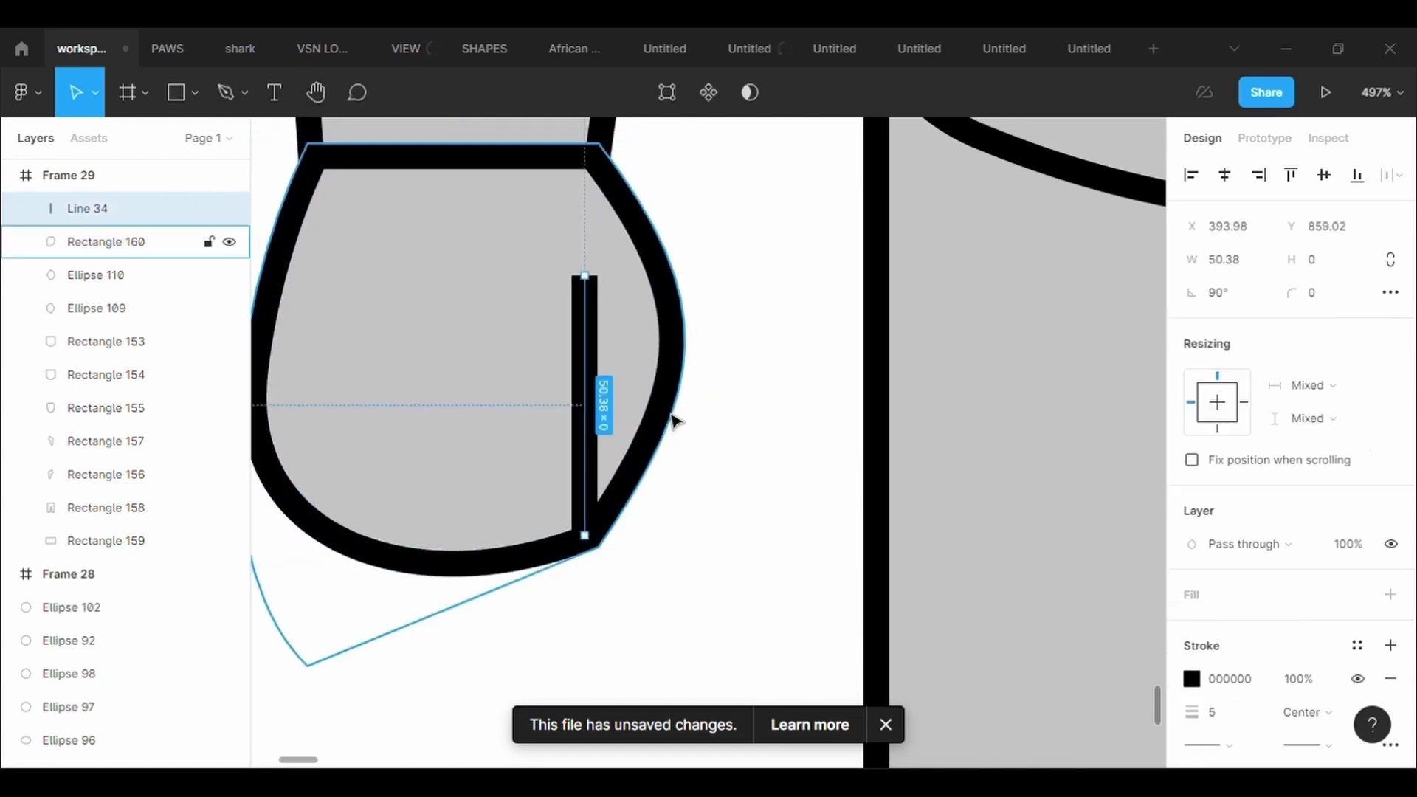
# - Straighten the hand's inner edge by collapsing the curve handles at both of its end points
pyautogui.doubleClick(673, 421)
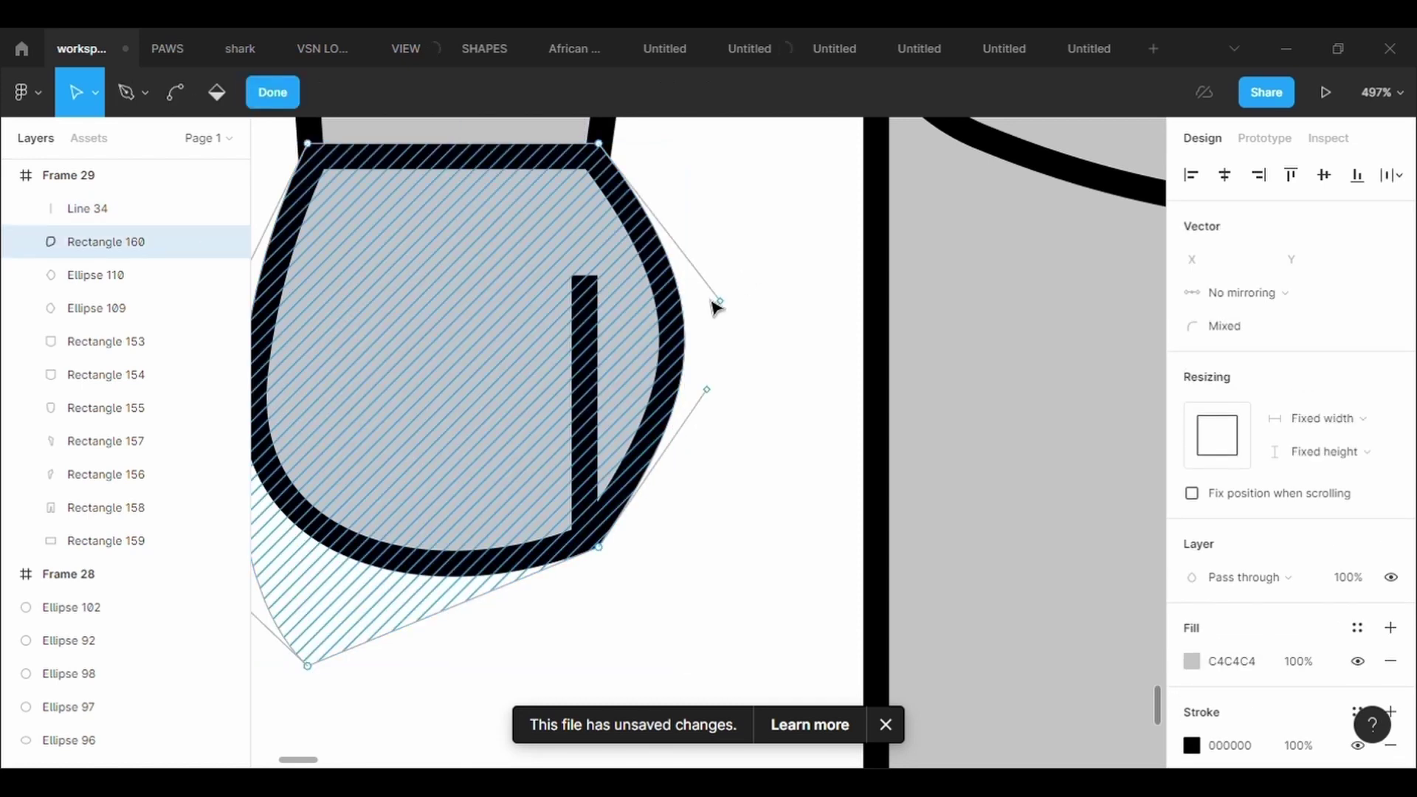
pyautogui.moveTo(723, 303); pyautogui.dragTo(607, 163)
pyautogui.click(642, 378)
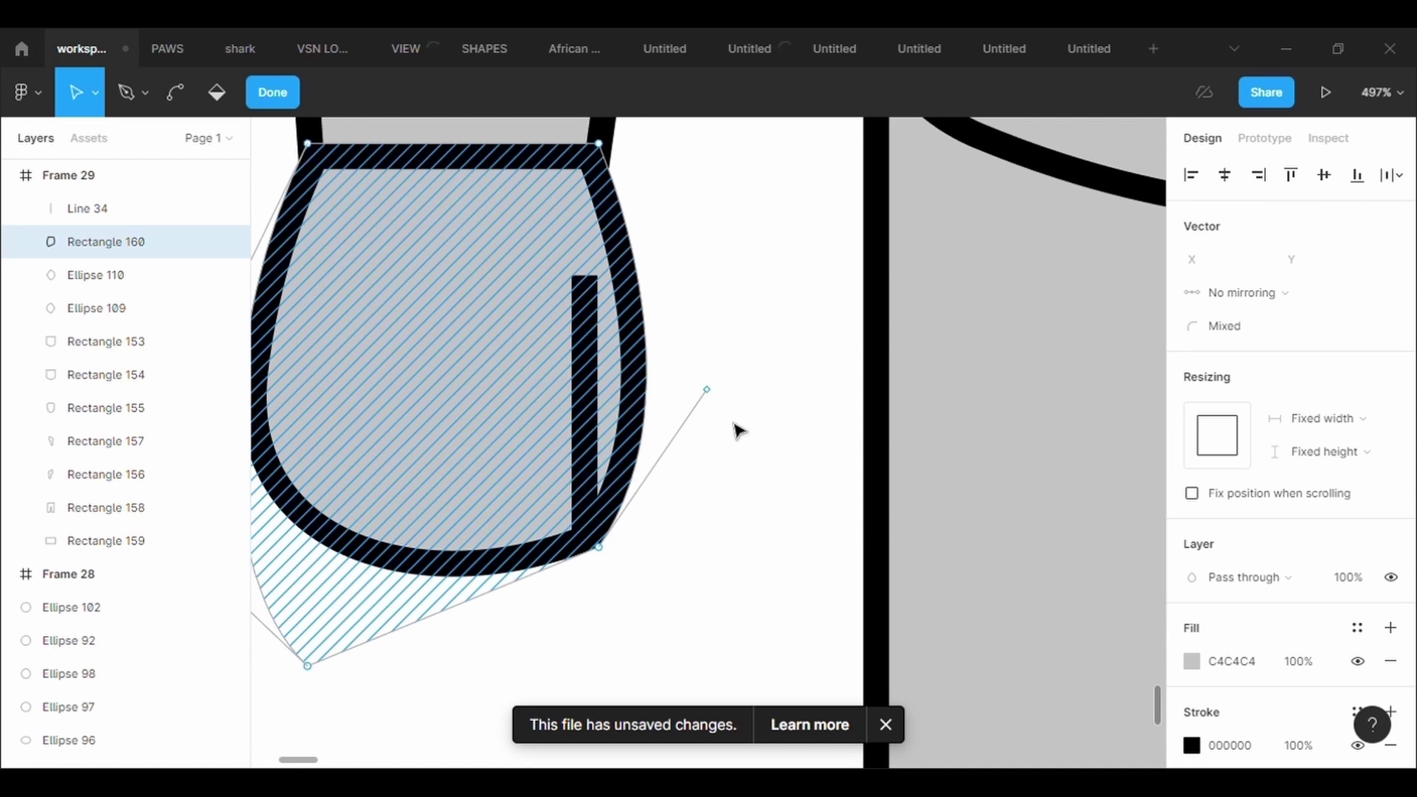
pyautogui.moveTo(706, 389)
pyautogui.mouseDown()
pyautogui.moveTo(604, 573)
pyautogui.moveTo(609, 560)
pyautogui.mouseUp()
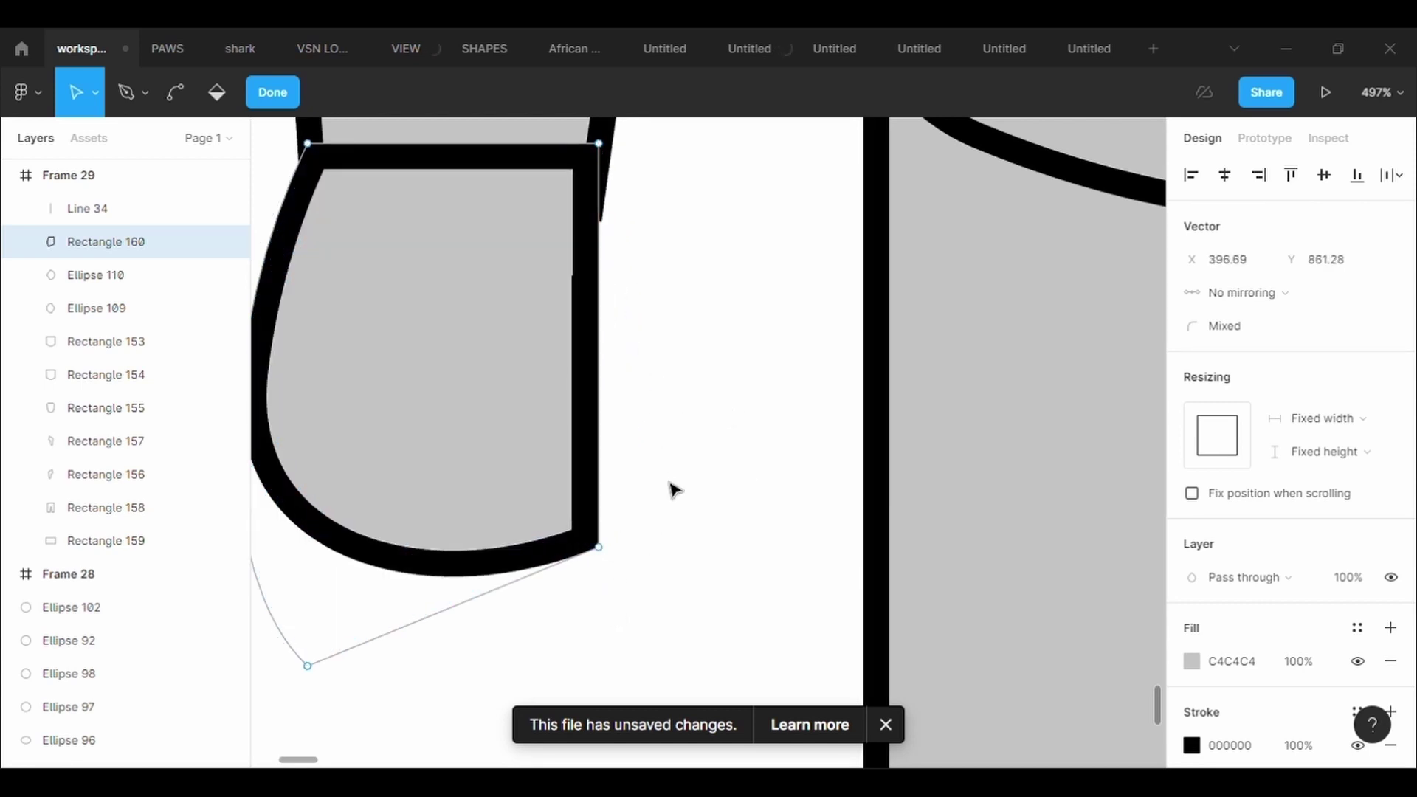
# - Pull a new point on the hand's inner edge out to about X 411, Y 831 as a thumb and round it with radius 100
pyautogui.moveTo(602, 347)
pyautogui.mouseDown()
pyautogui.moveTo(650, 357)
pyautogui.moveTo(605, 452)
pyautogui.moveTo(600, 432)
pyautogui.mouseUp()
pyautogui.moveTo(603, 288); pyautogui.dragTo(678, 399)
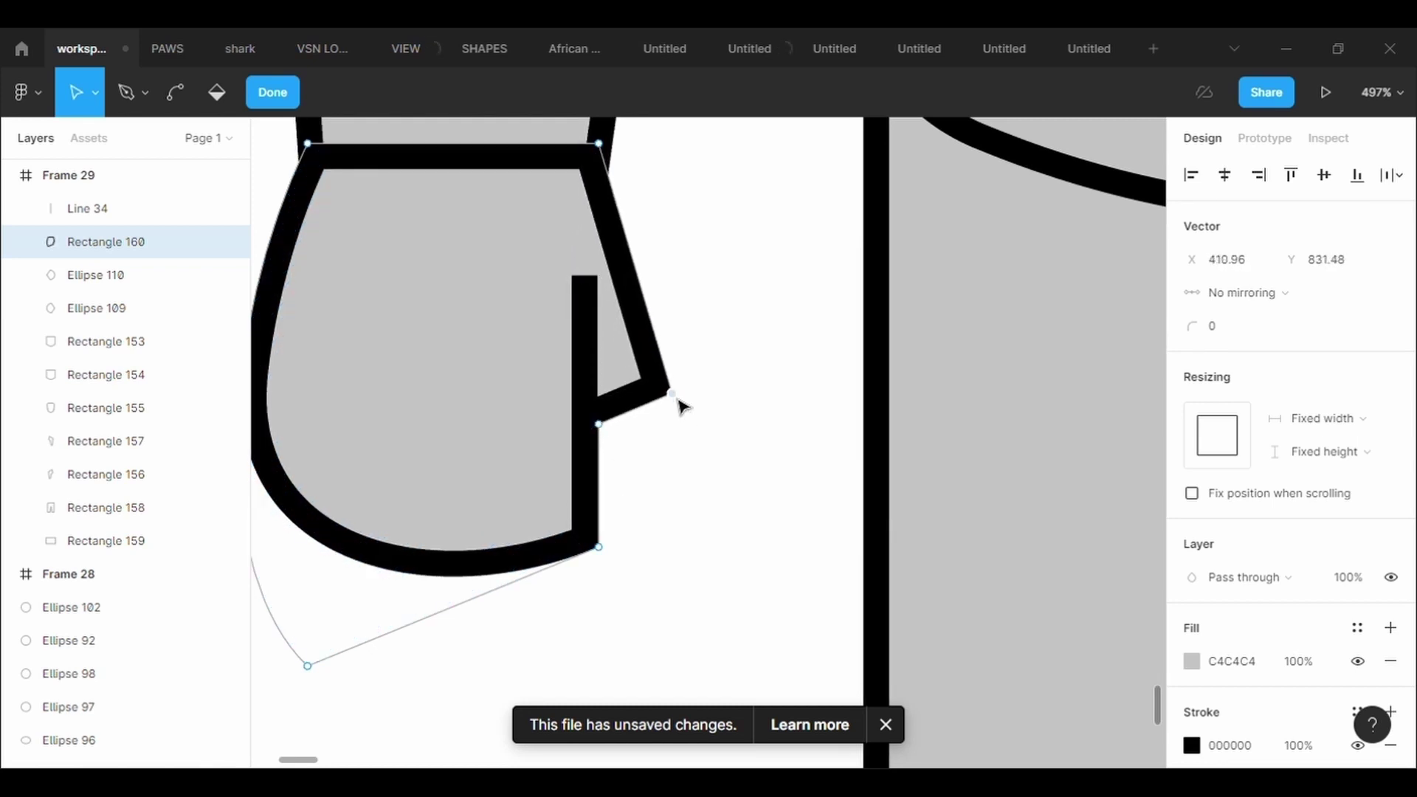
pyautogui.write('100')
pyautogui.press('Return')
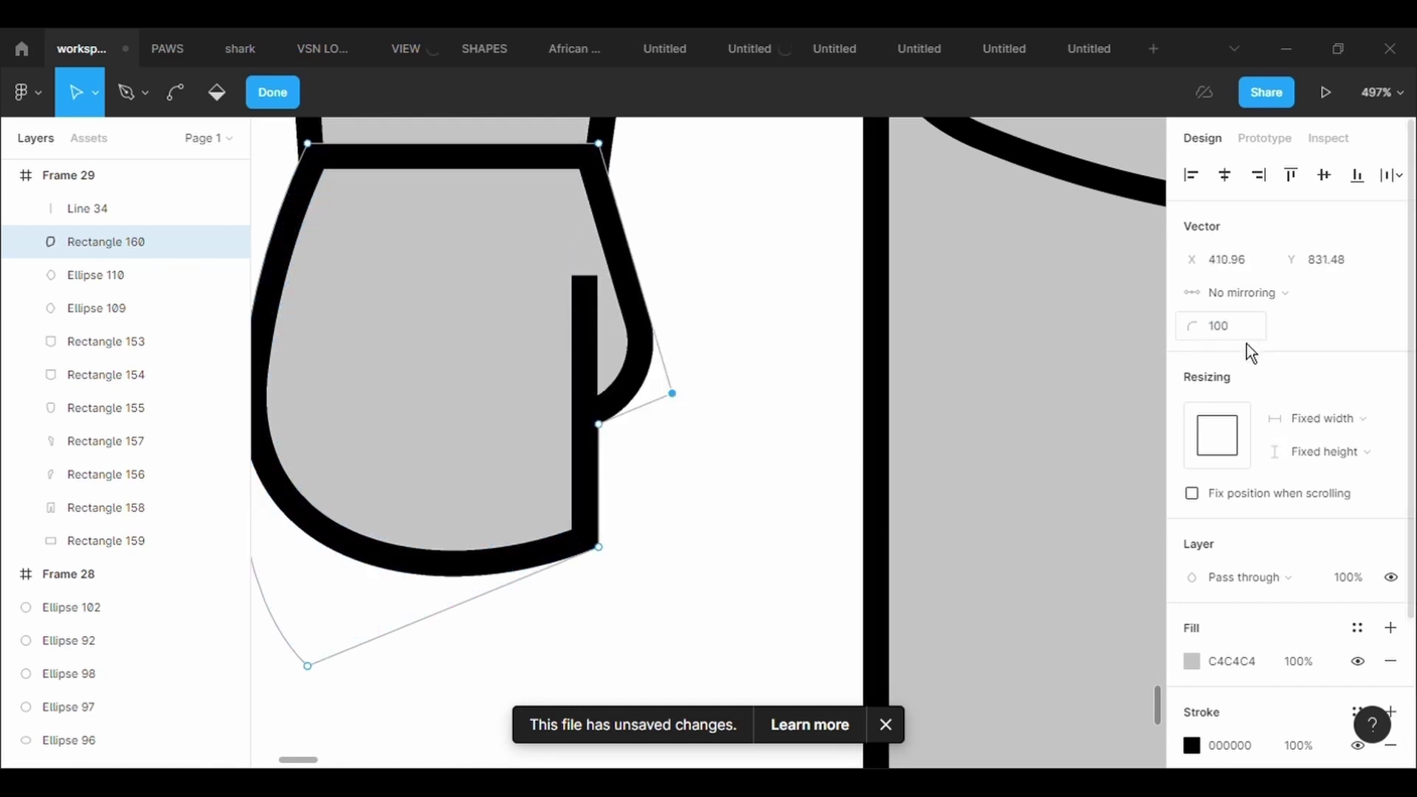
pyautogui.press('Escape')
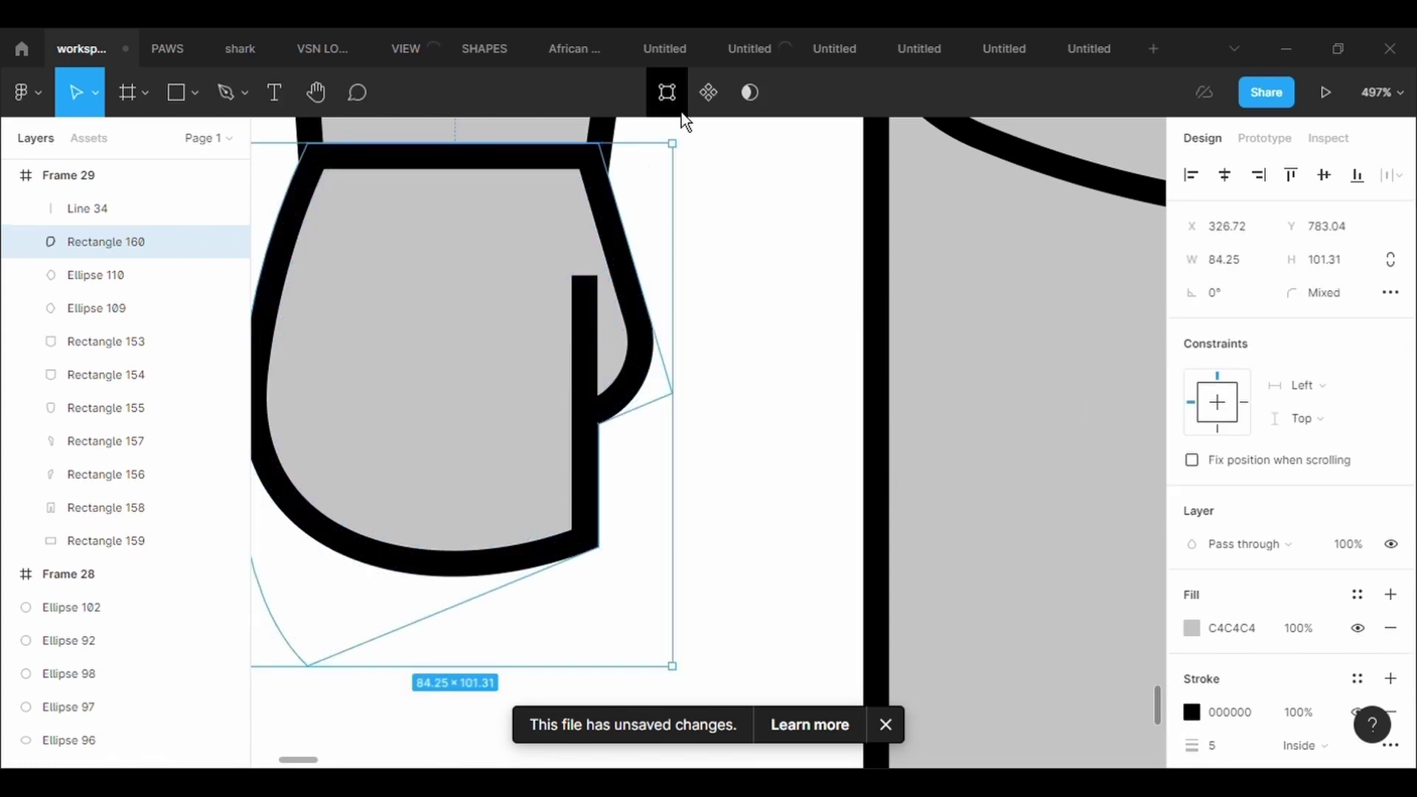
# - Shorten the hand line by lowering its upper end to about Y 819
pyautogui.doubleClick(583, 307)
pyautogui.moveTo(584, 277); pyautogui.dragTo(591, 338)
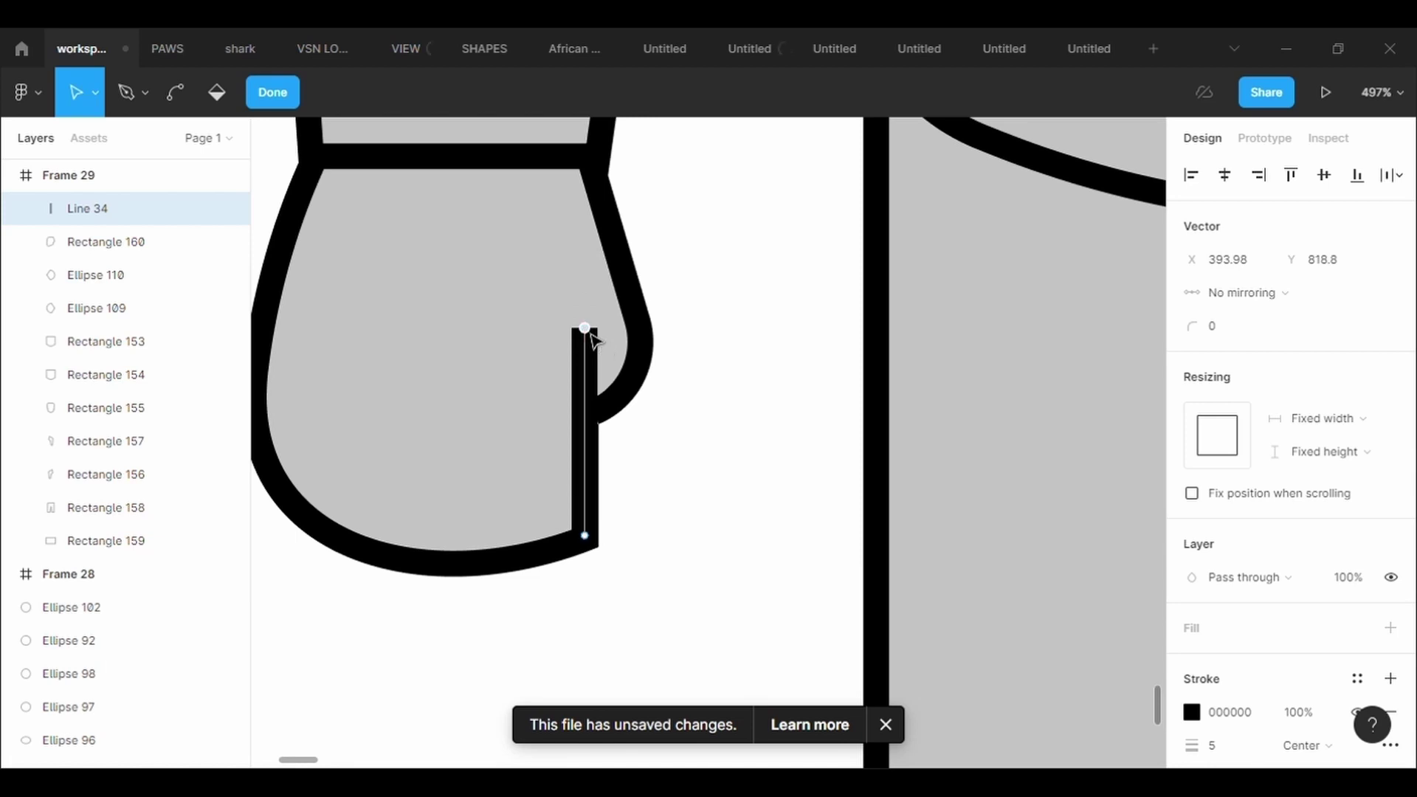
pyautogui.press('Escape')
pyautogui.press('Escape')
pyautogui.scroll(-10, 746, 633)
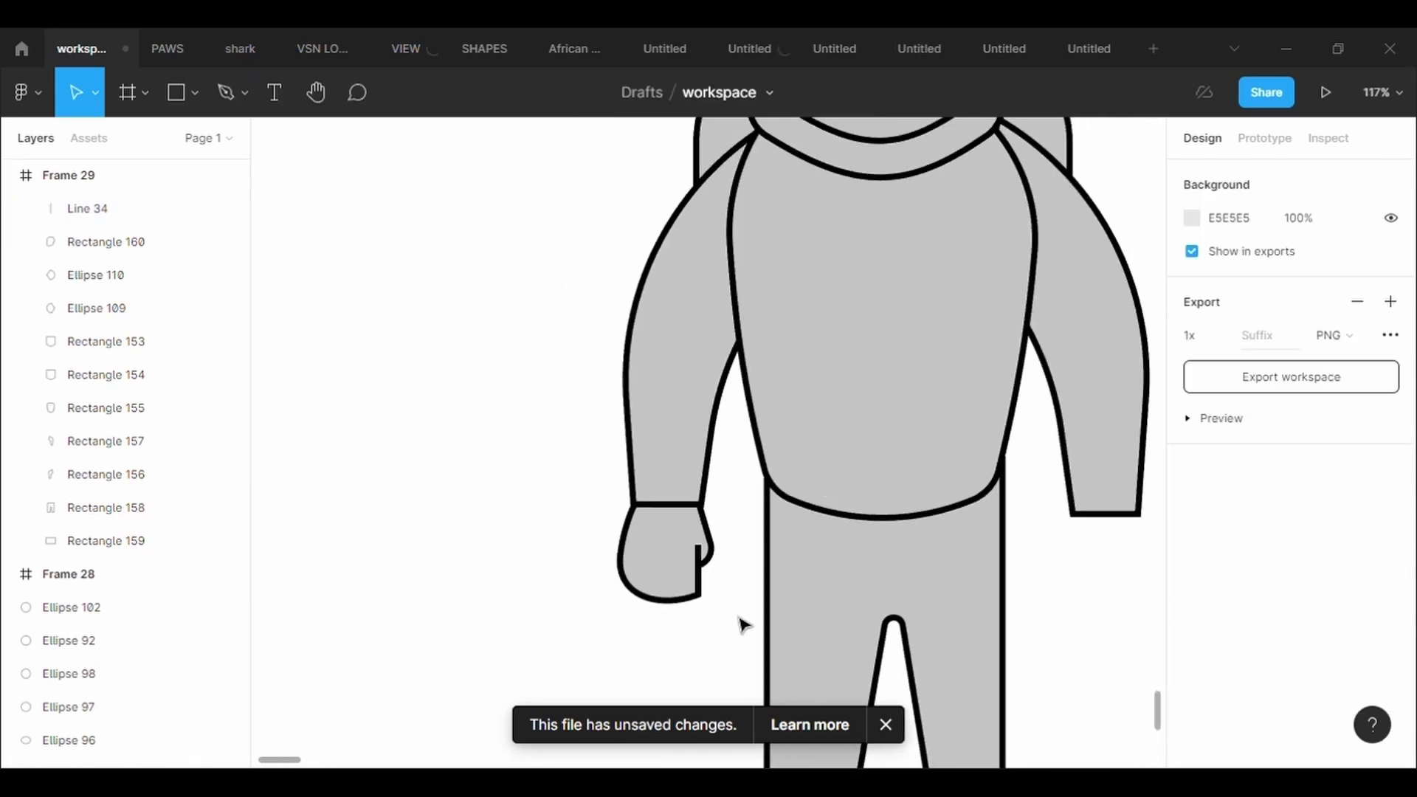
# - Widen the thumb by moving its tip point outward to about X 423, Y 832
pyautogui.scroll(5, 740, 623)
pyautogui.click(673, 444)
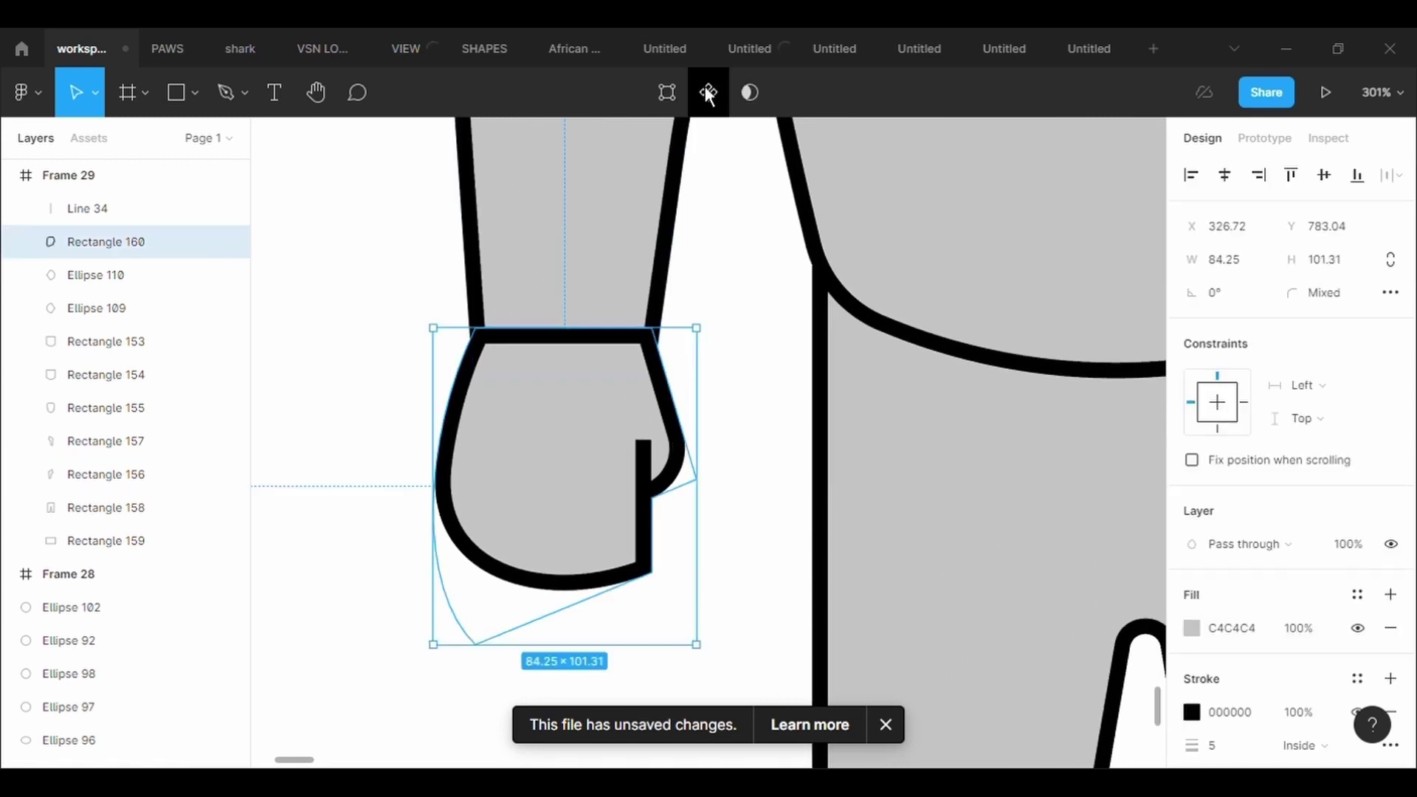
pyautogui.click(708, 93)
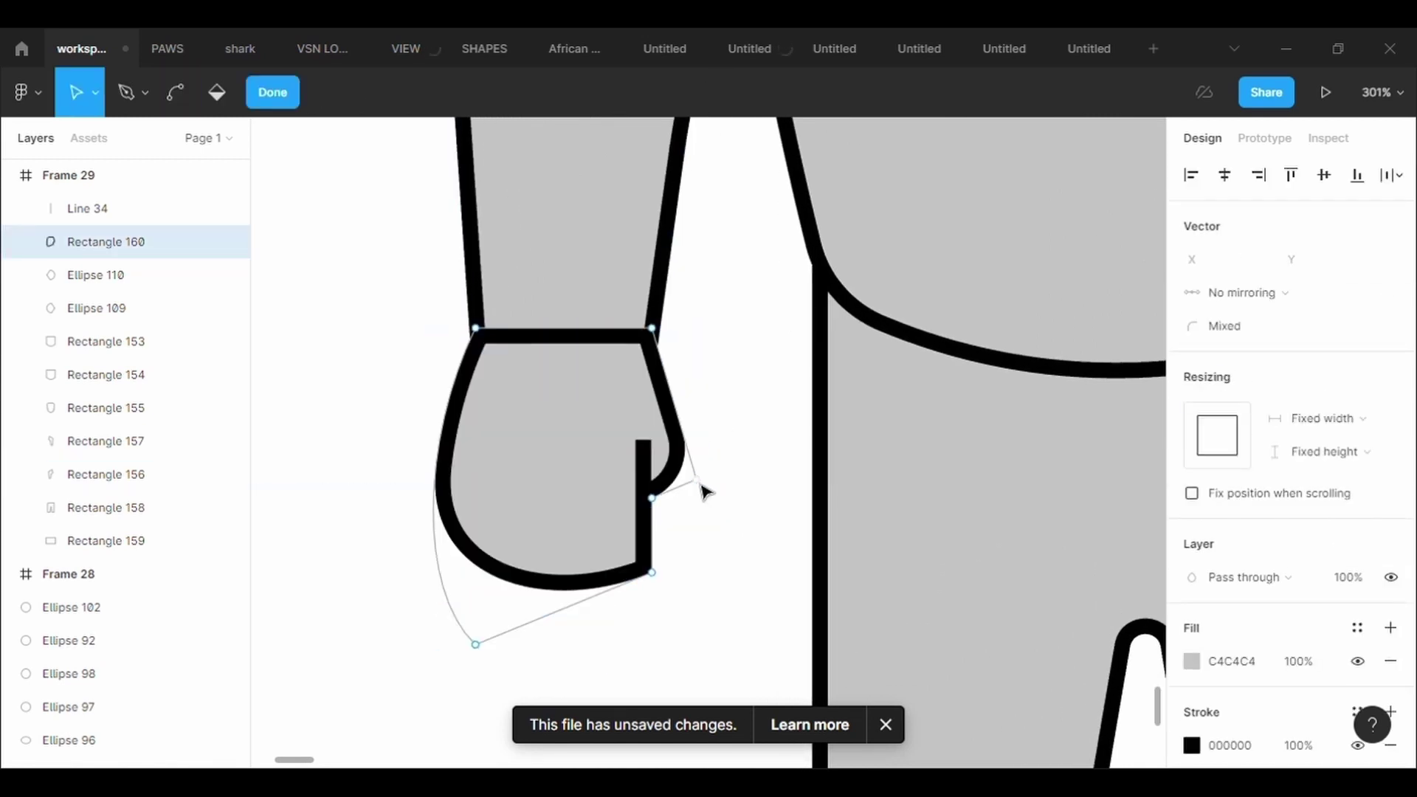
pyautogui.moveTo(701, 484); pyautogui.dragTo(740, 488)
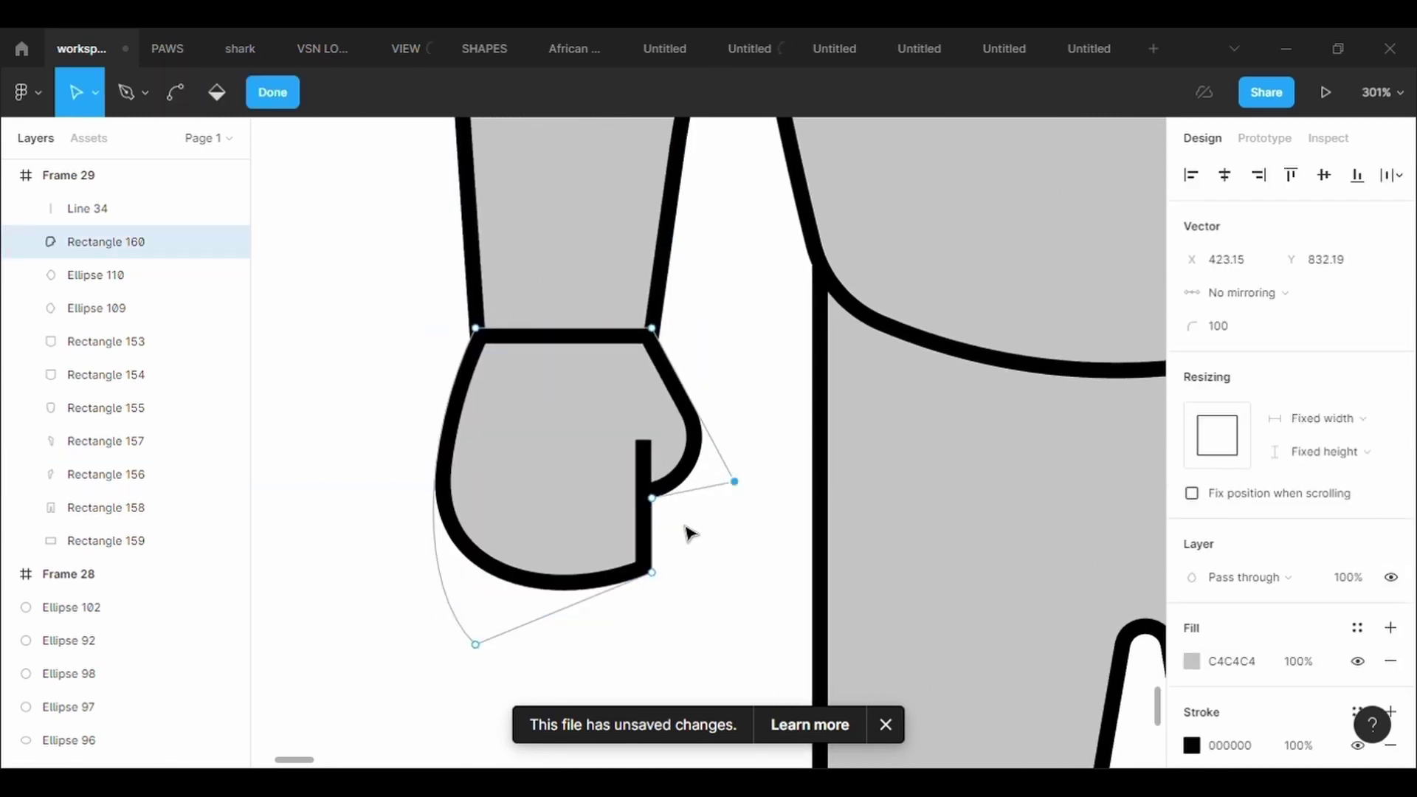
pyautogui.press('Escape')
# - Try a corner radius of 100 on the hand's inner lower corner
pyautogui.press('Return')
pyautogui.hotkey('ctrl', 'a')
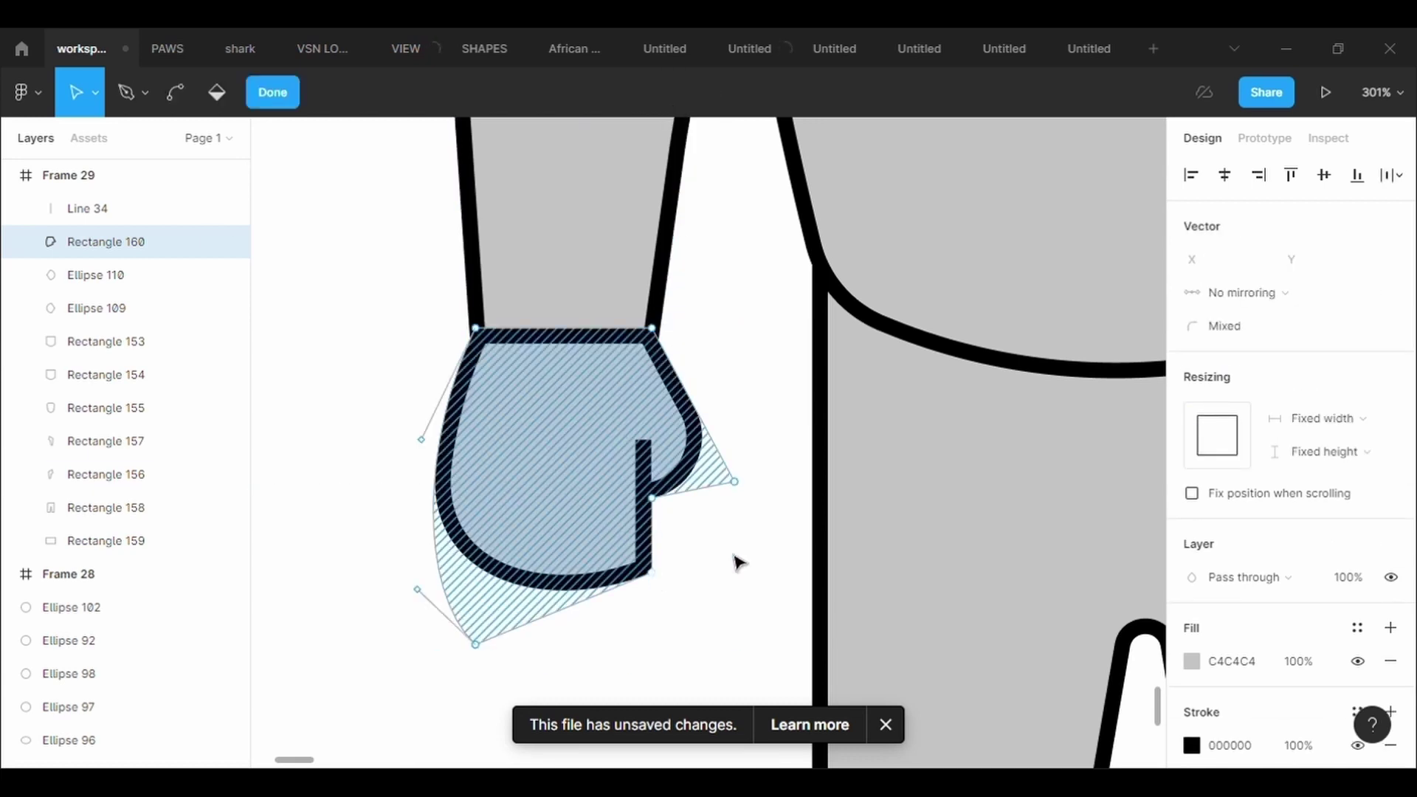
pyautogui.click(651, 572)
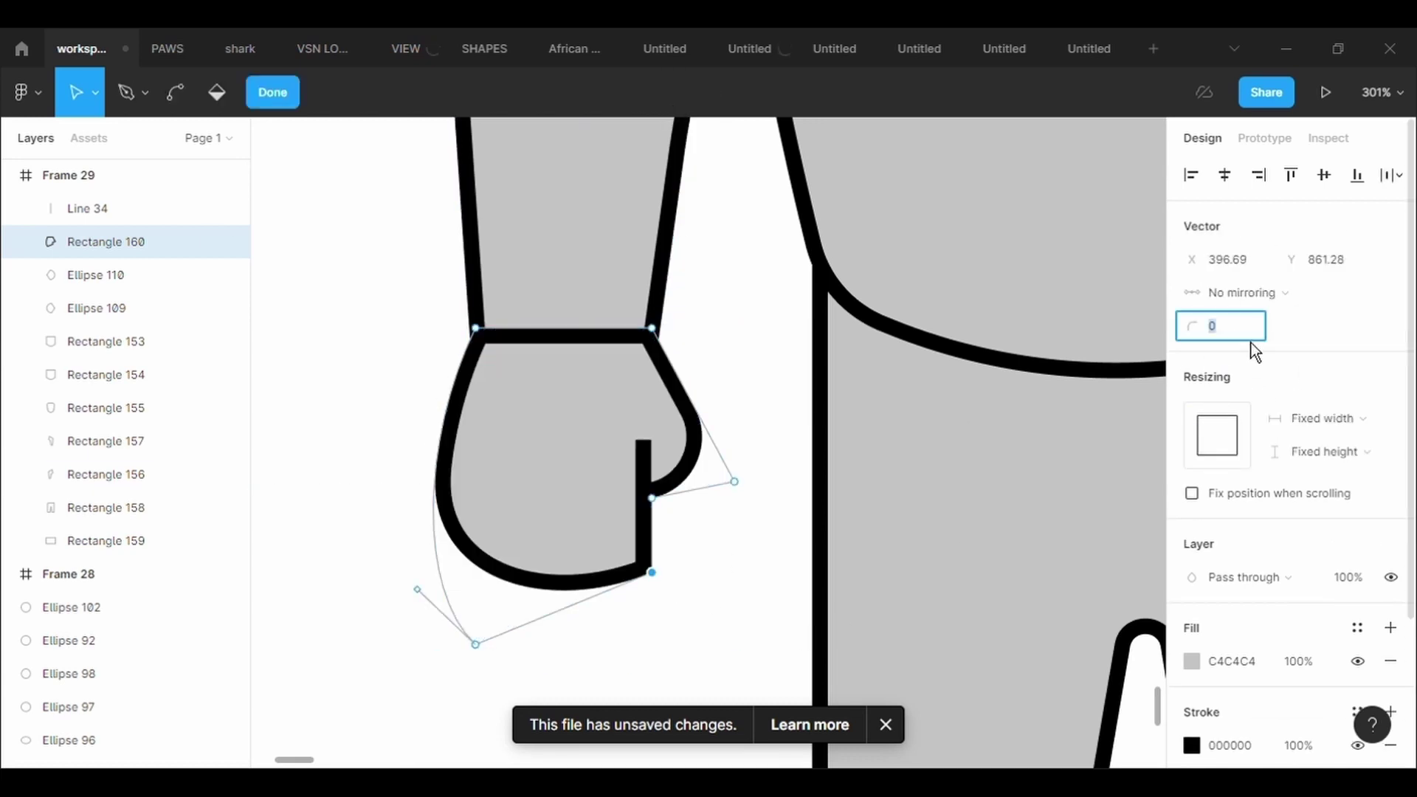
pyautogui.press('Return')
pyautogui.press('ctrl')
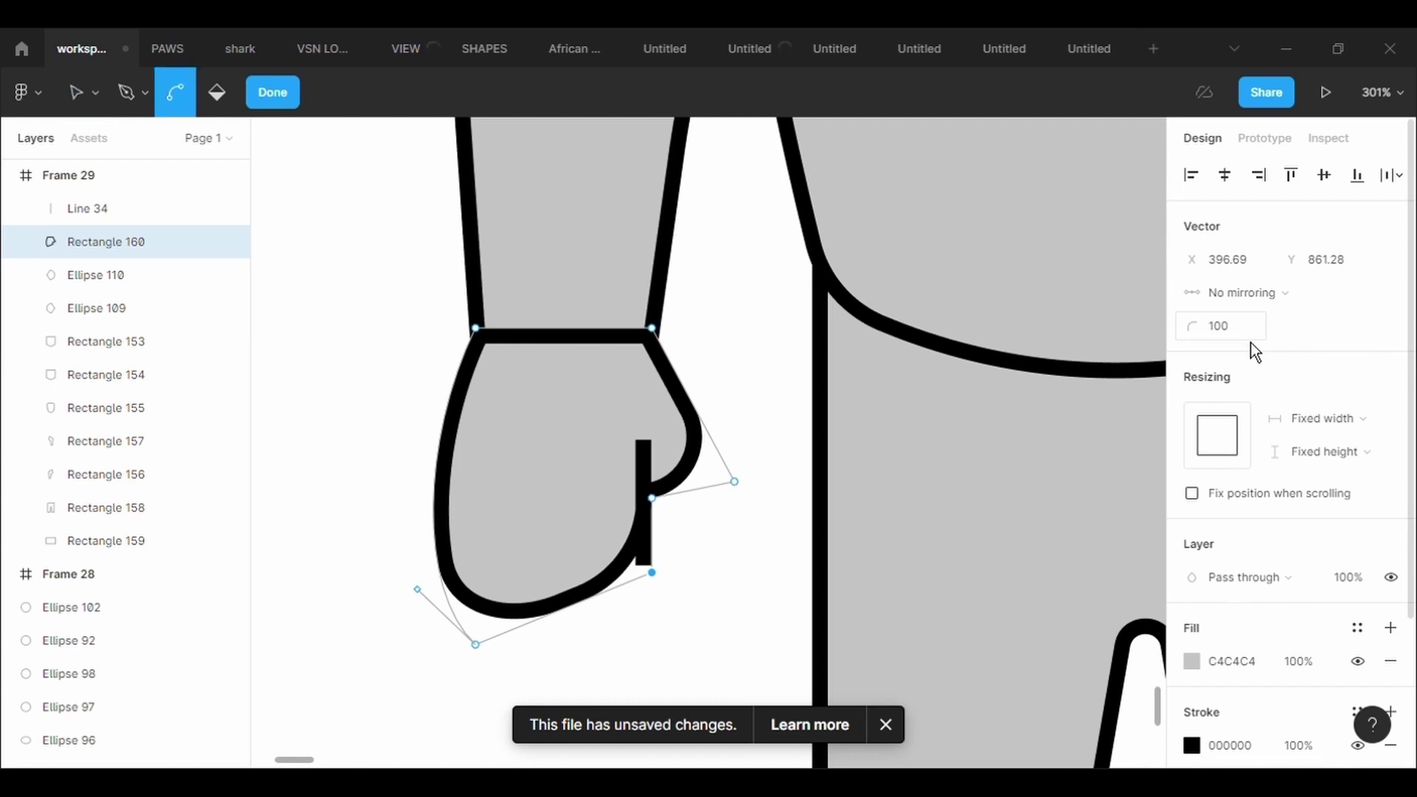
pyautogui.hotkey('ctrl', 'z')
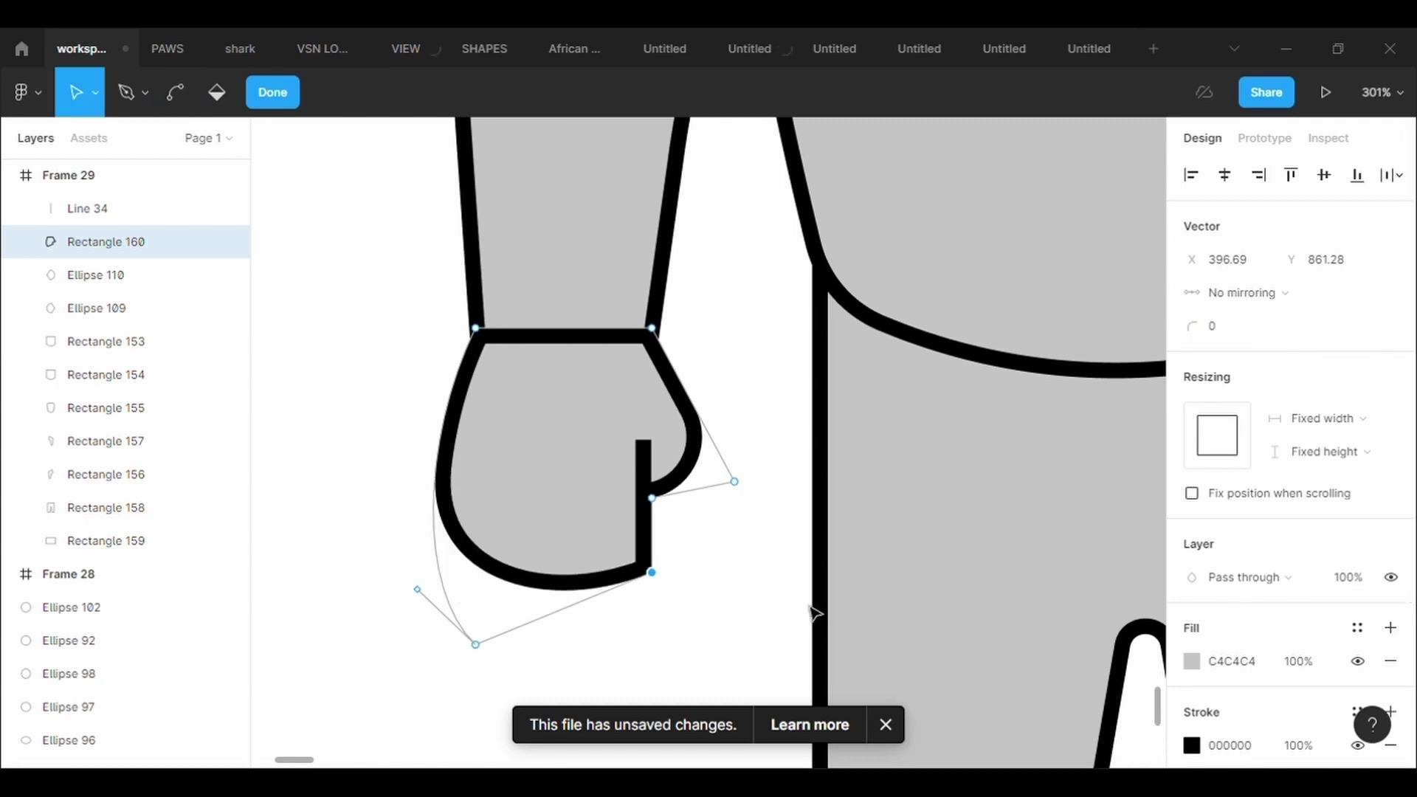
# - Round the hand's inner lower corner with a radius of 10
pyautogui.click(1239, 343)
pyautogui.write('10')
pyautogui.press('Return')
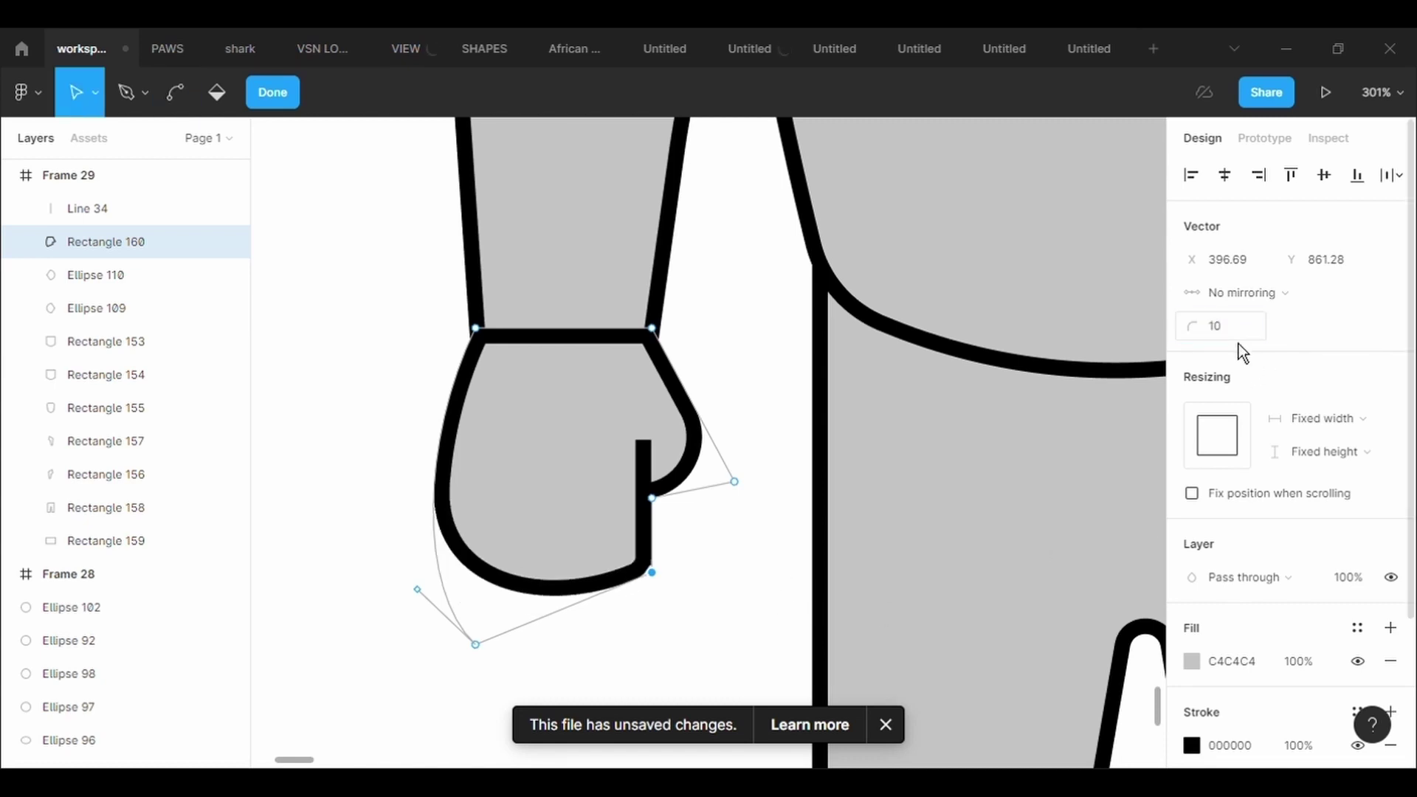
pyautogui.press('Escape')
# - Nudge the hand line slightly upward so its lower end fits the rounded corner
pyautogui.click(775, 564)
pyautogui.moveTo(651, 472); pyautogui.dragTo(651, 471)
pyautogui.click(747, 651)
# - Set a corner radius of 2 on the point where the thumb meets the hand's inner edge
pyautogui.click(665, 493)
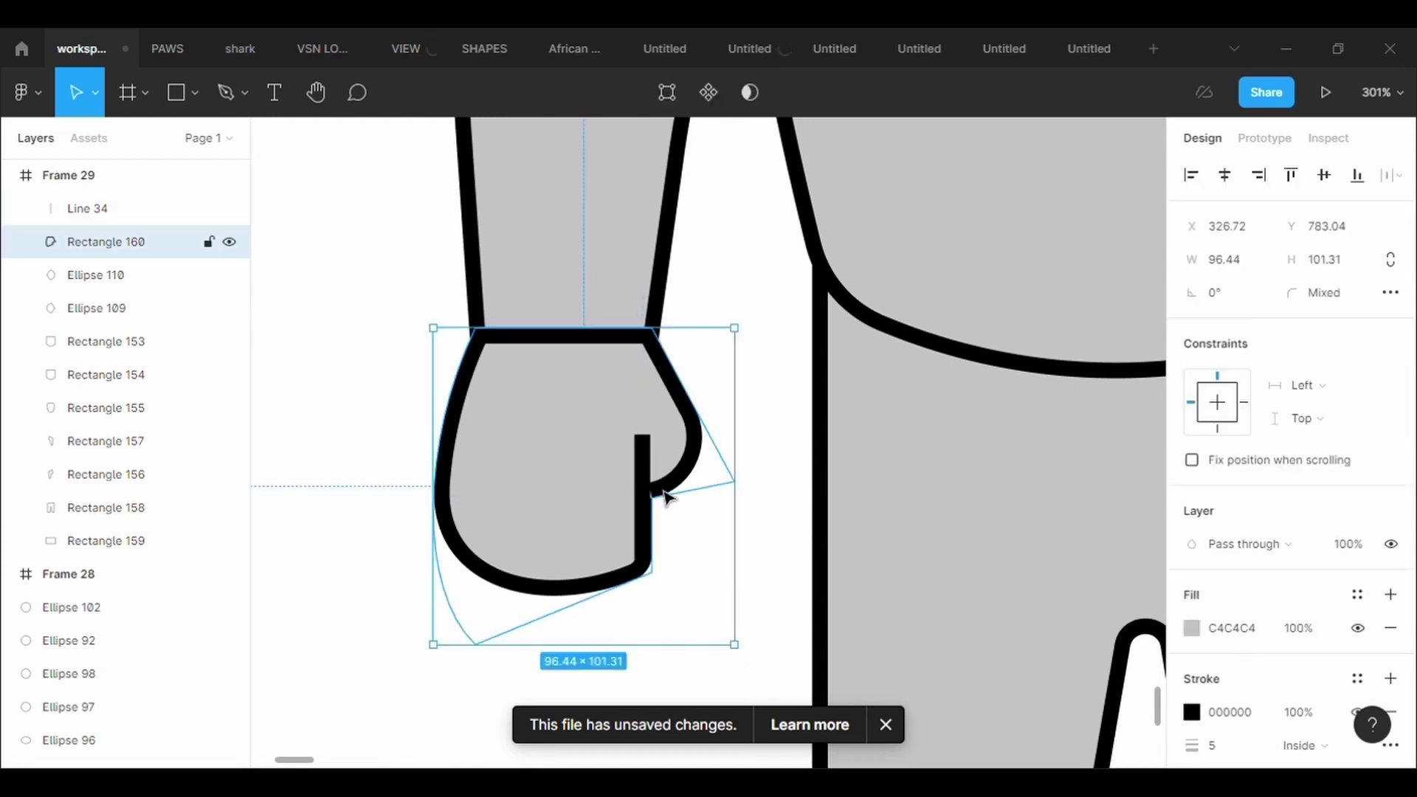
pyautogui.click(668, 94)
pyautogui.click(652, 498)
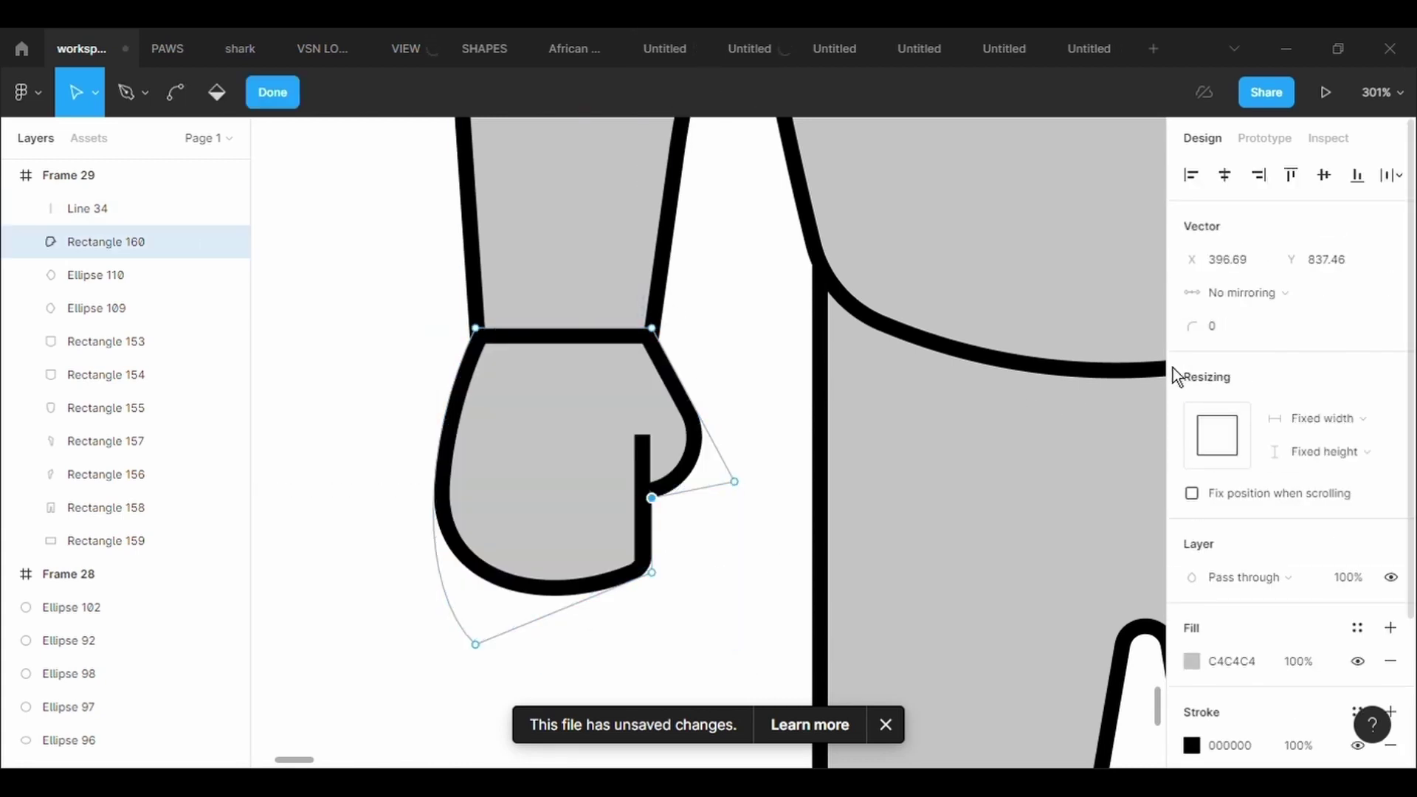
pyautogui.write('2')
pyautogui.press('Return')
pyautogui.press('Escape')
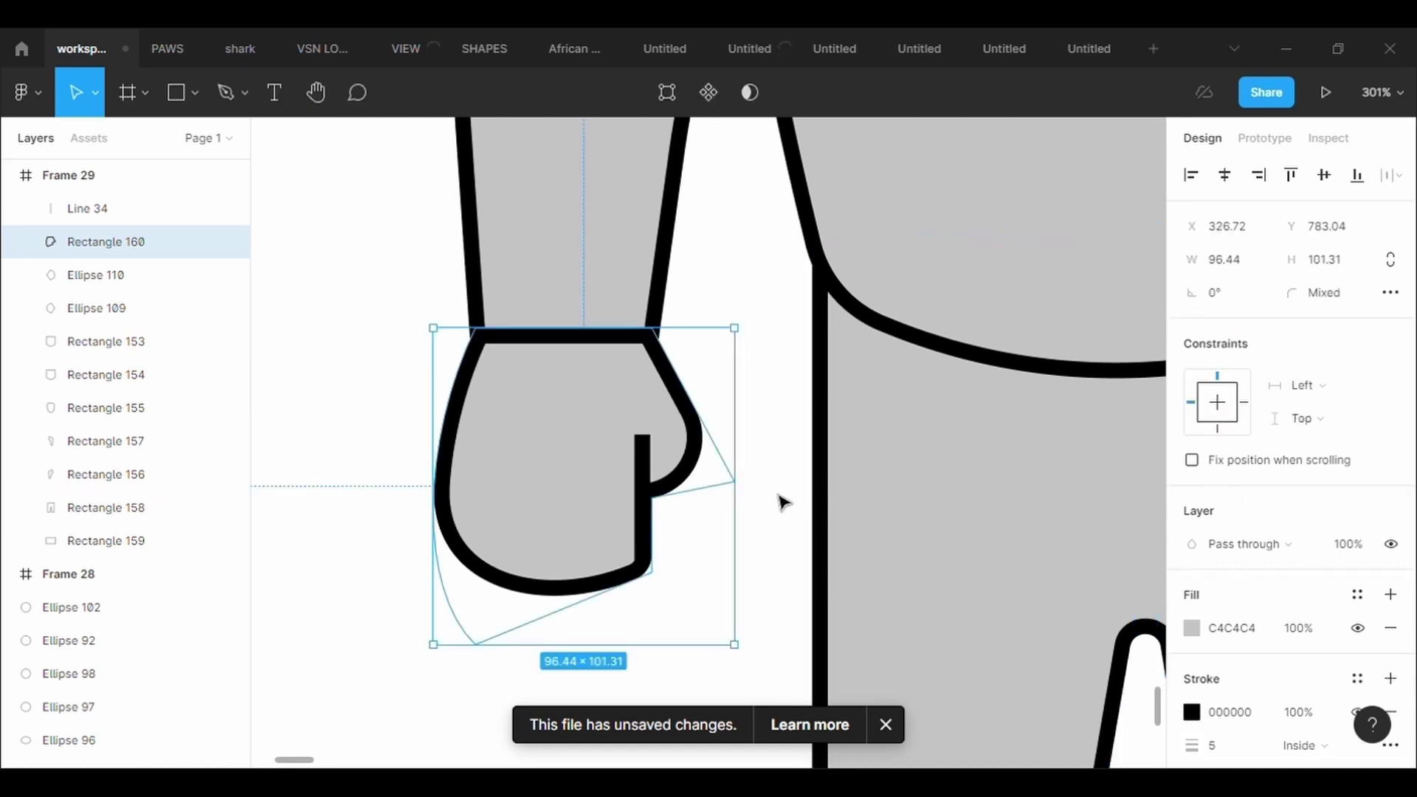
# - Add a rectangle about 30 × 18 px on the back of the hand, with stroke weight 5 and corner radius 10
pyautogui.click(174, 92)
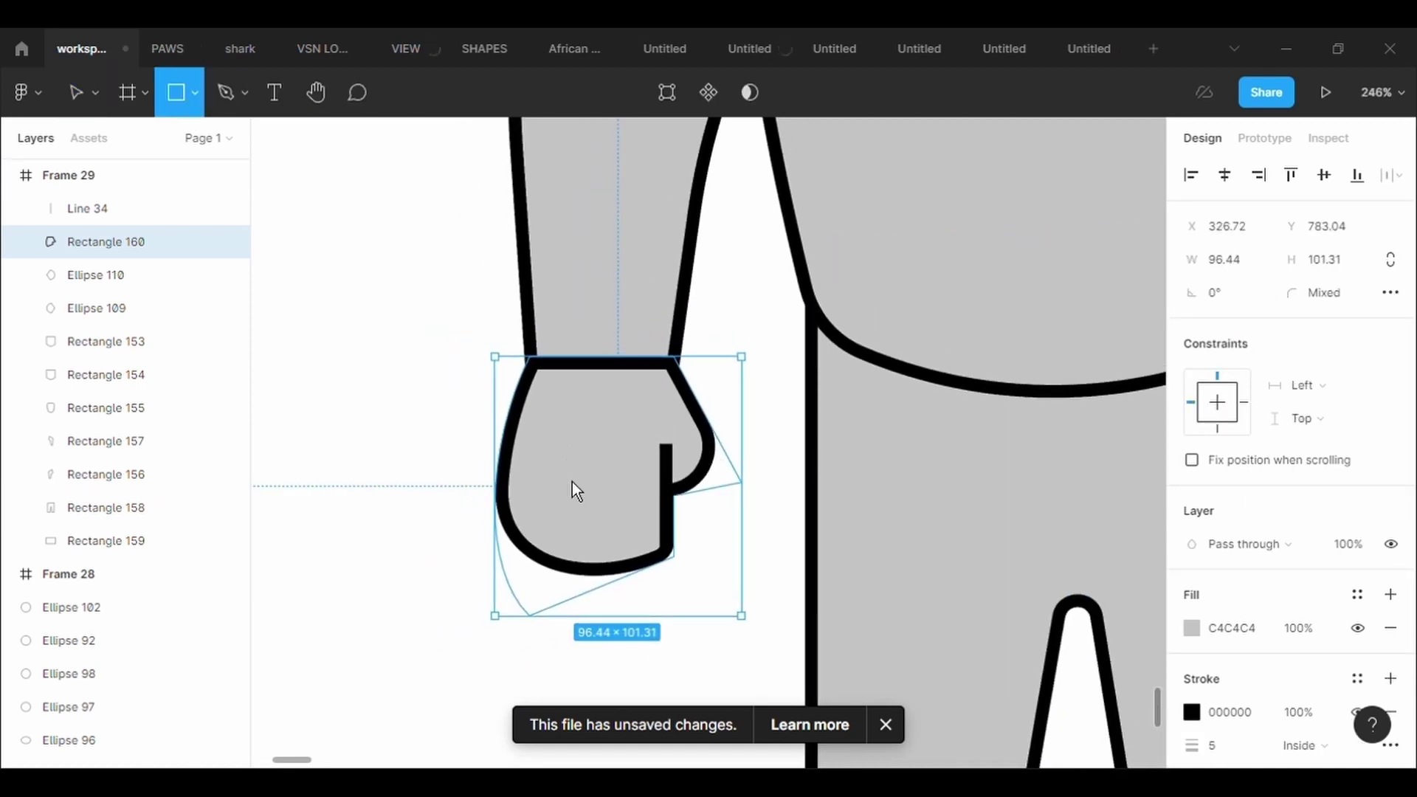
pyautogui.moveTo(553, 439); pyautogui.dragTo(630, 487)
pyautogui.click(1225, 746)
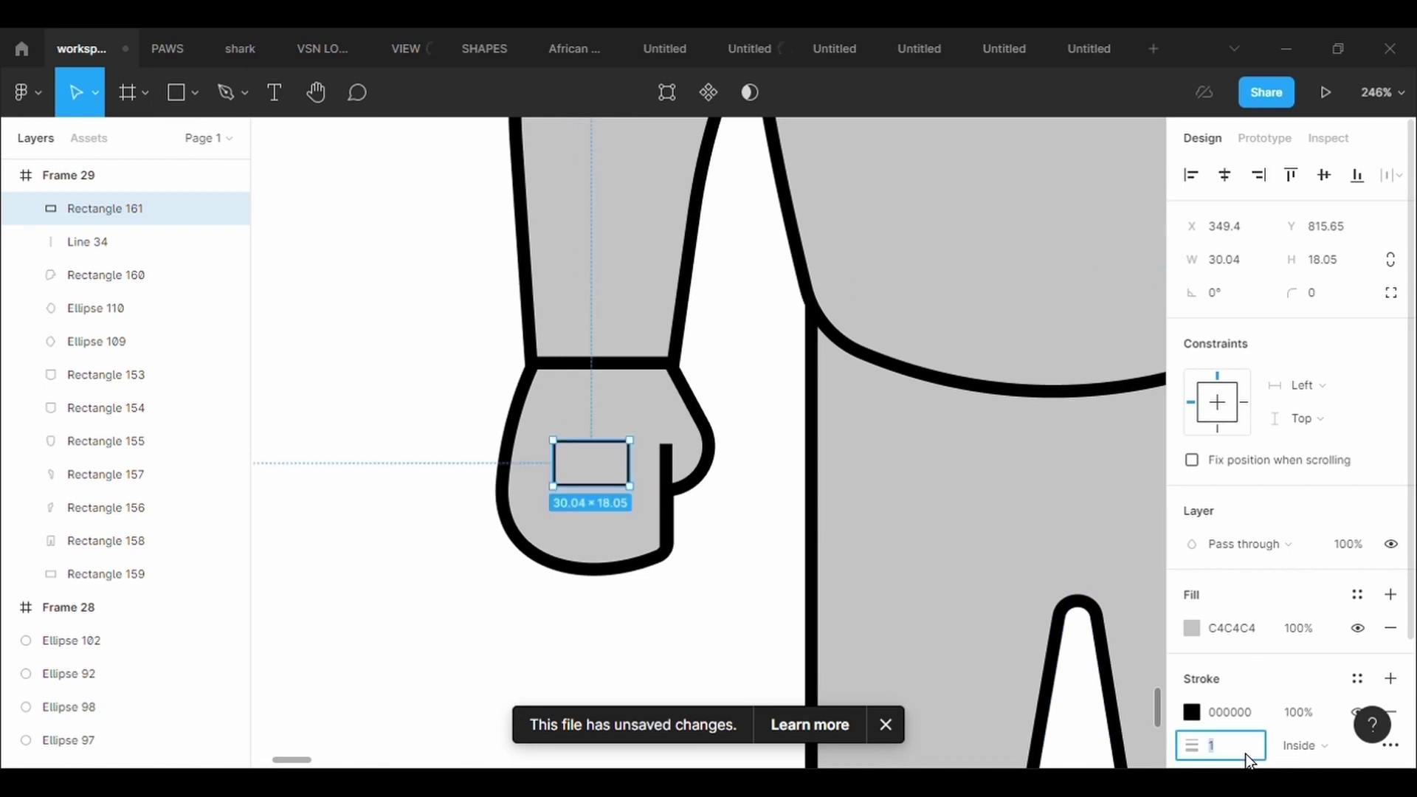
pyautogui.write('5')
pyautogui.press('Return')
pyautogui.click(1333, 297)
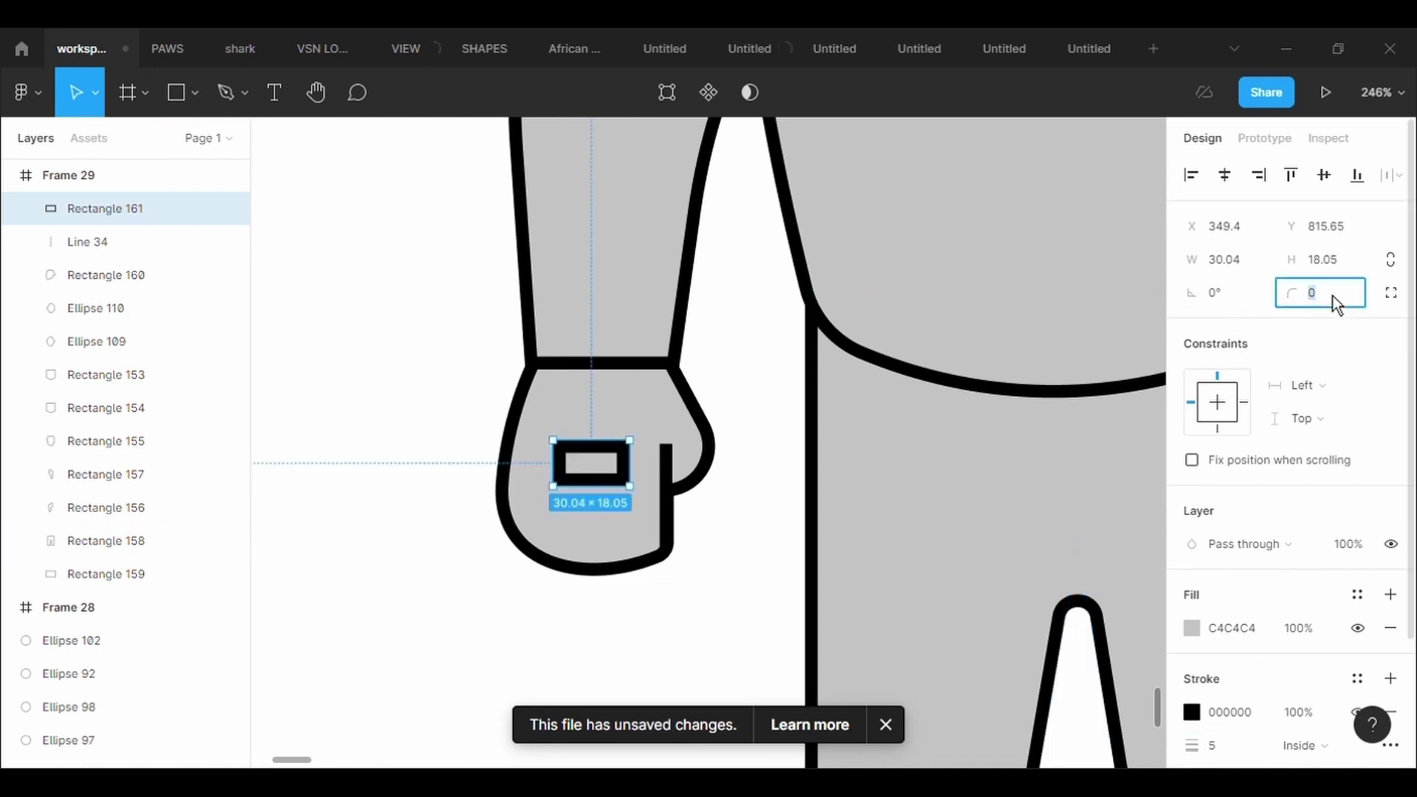
pyautogui.press('Return')
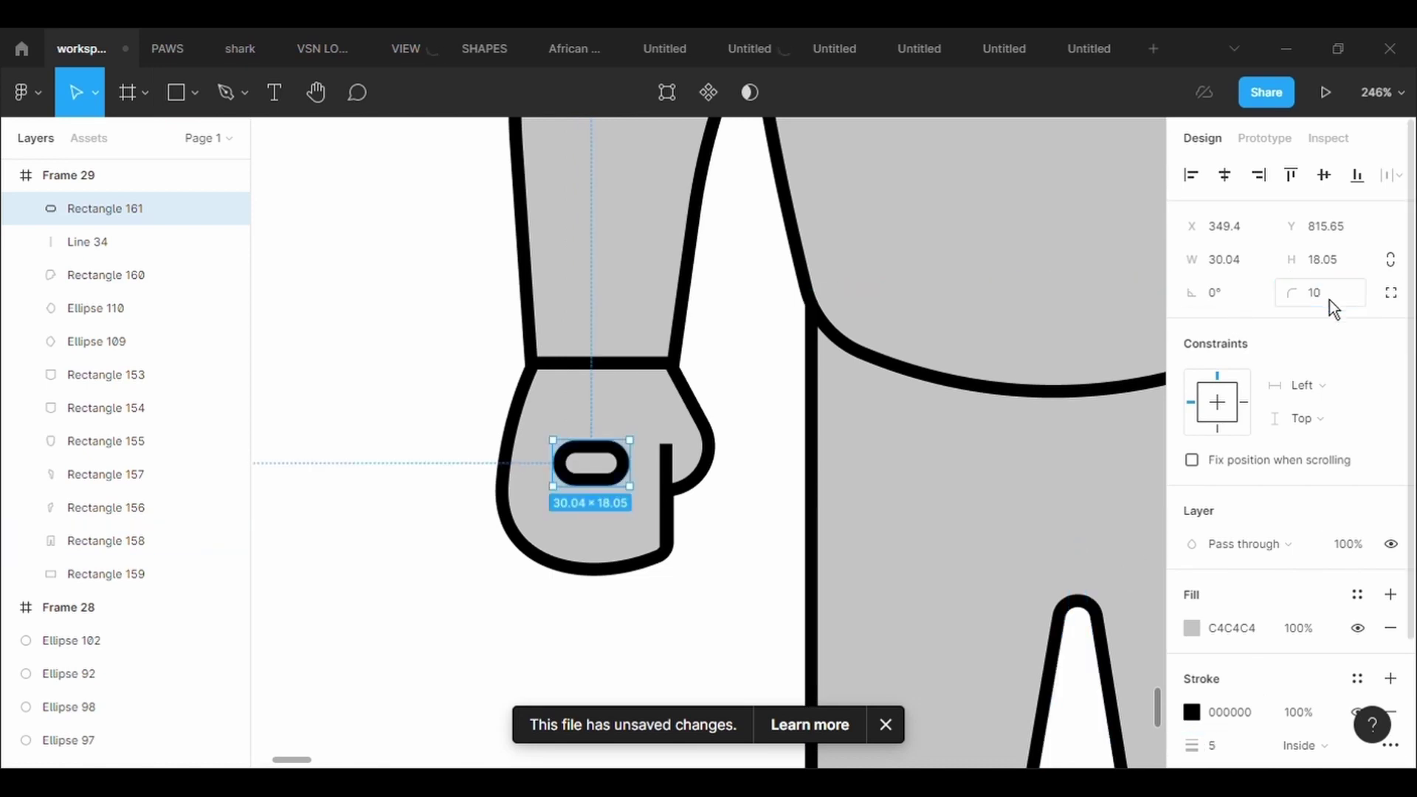
pyautogui.moveTo(647, 509); pyautogui.dragTo(601, 498)
pyautogui.scroll(-8, 924, 565)
# - Duplicate the hand with its line and rounded rectangle, mirror the copy horizontally and place it at the end of the other arm
pyautogui.click(1088, 604)
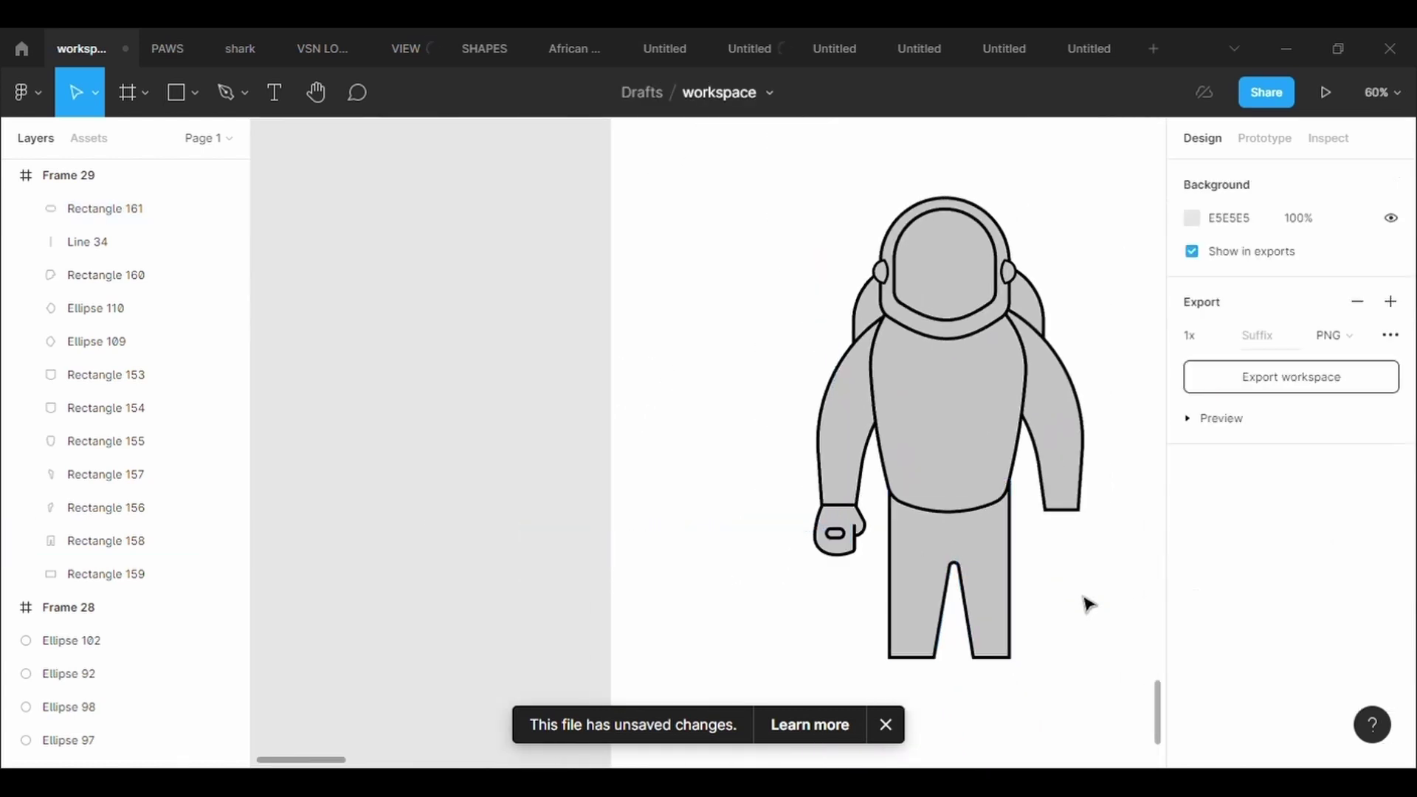
pyautogui.moveTo(810, 506); pyautogui.dragTo(1078, 536)
pyautogui.click(865, 610)
pyautogui.hotkey('ctrl', 'v')
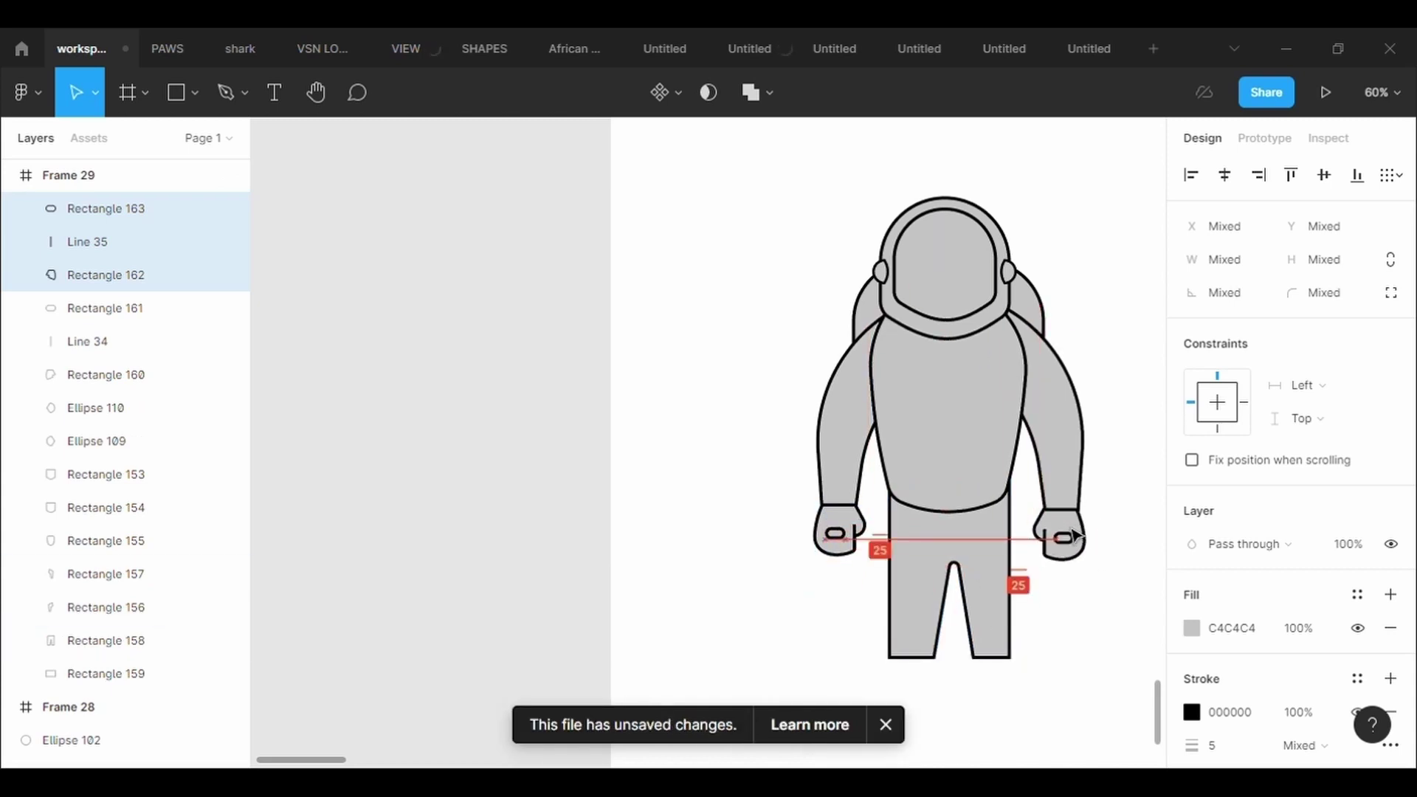
pyautogui.click(1107, 632)
# - Shorten the legs by raising their bottom points to about Y 1011 and the crotch point to about Y 840
pyautogui.scroll(3, 1107, 632)
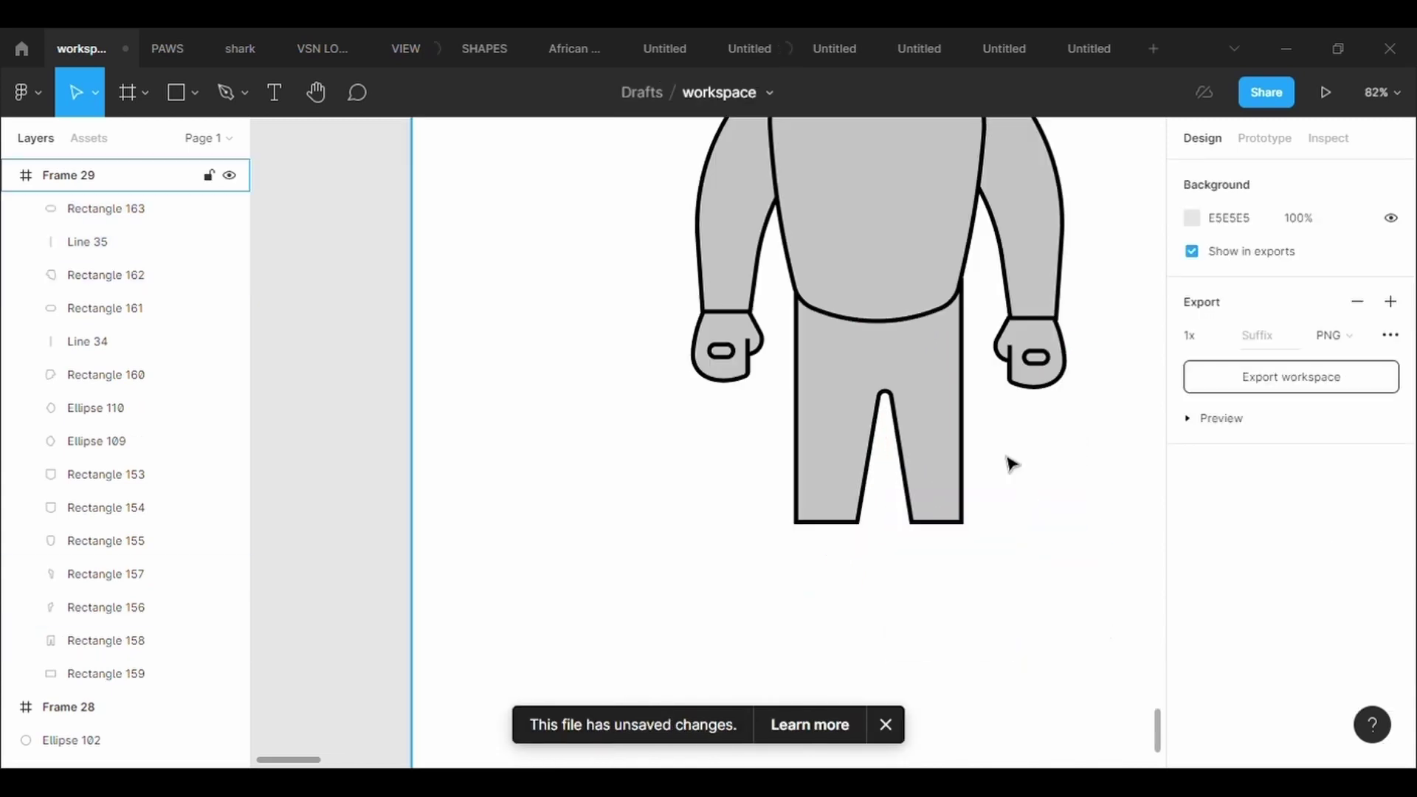
pyautogui.click(861, 445)
pyautogui.press('Return')
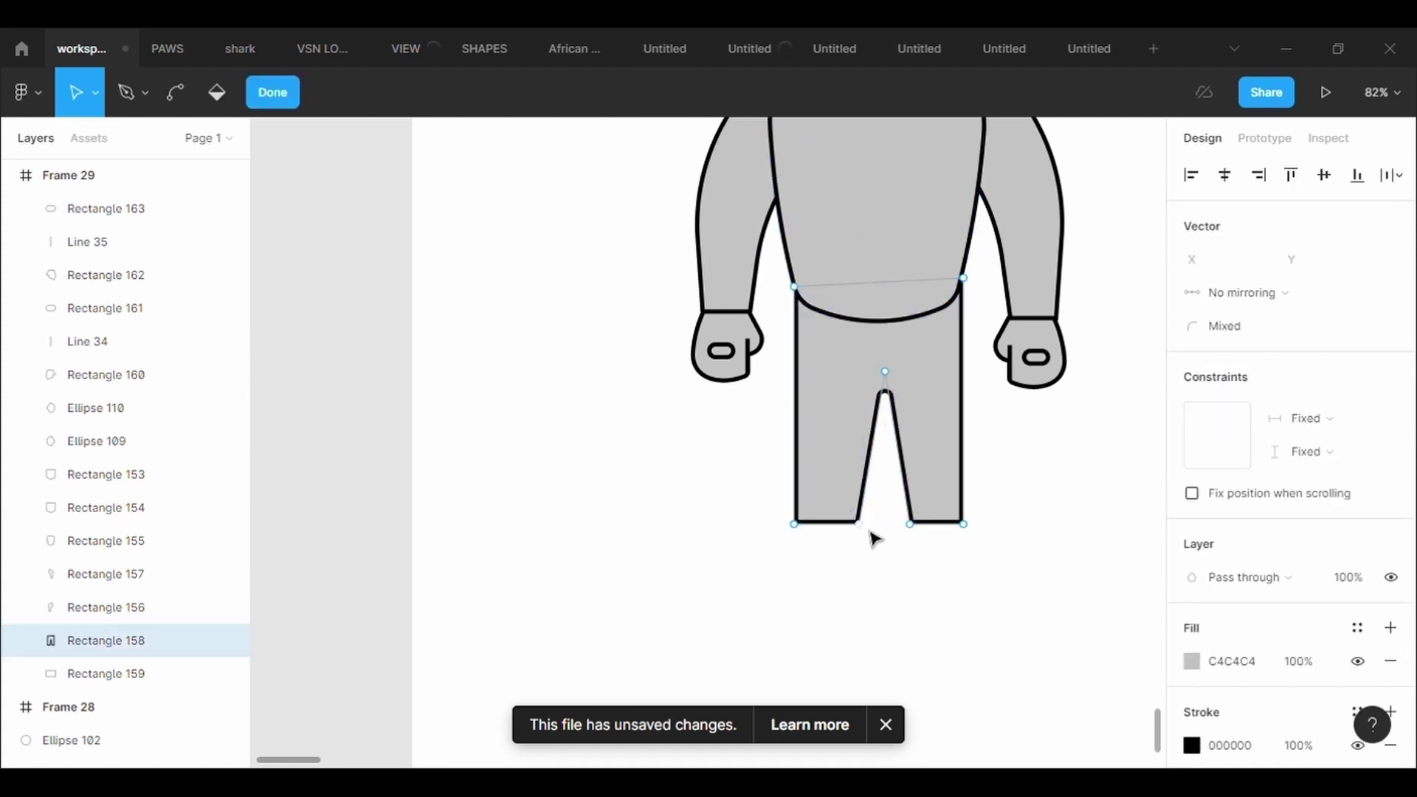
pyautogui.moveTo(870, 533)
pyautogui.mouseDown()
pyautogui.moveTo(895, 538)
pyautogui.moveTo(870, 512)
pyautogui.mouseUp()
pyautogui.moveTo(885, 375)
pyautogui.mouseDown()
pyautogui.moveTo(901, 370)
pyautogui.moveTo(886, 361)
pyautogui.mouseUp()
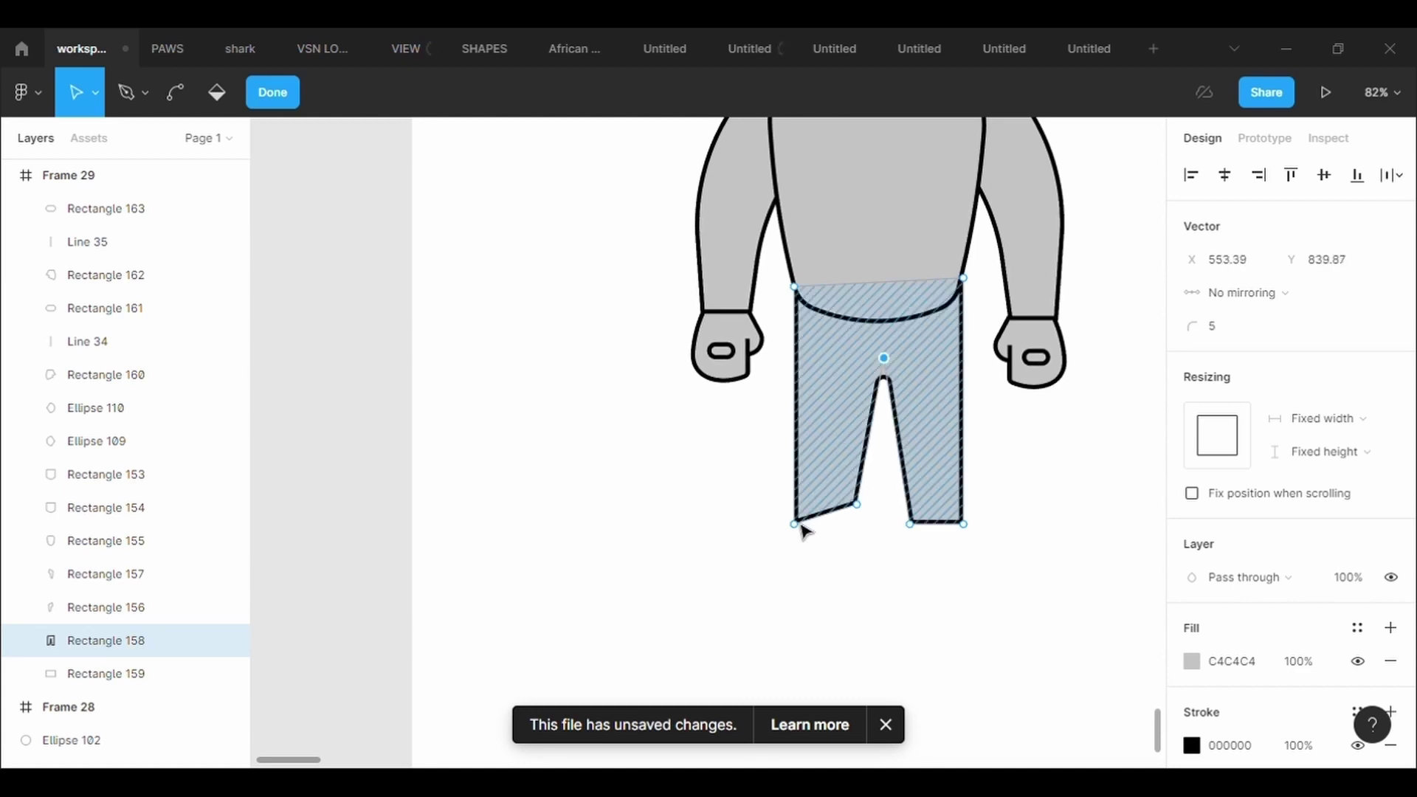
pyautogui.moveTo(796, 525); pyautogui.dragTo(794, 505)
pyautogui.moveTo(917, 527); pyautogui.dragTo(974, 509)
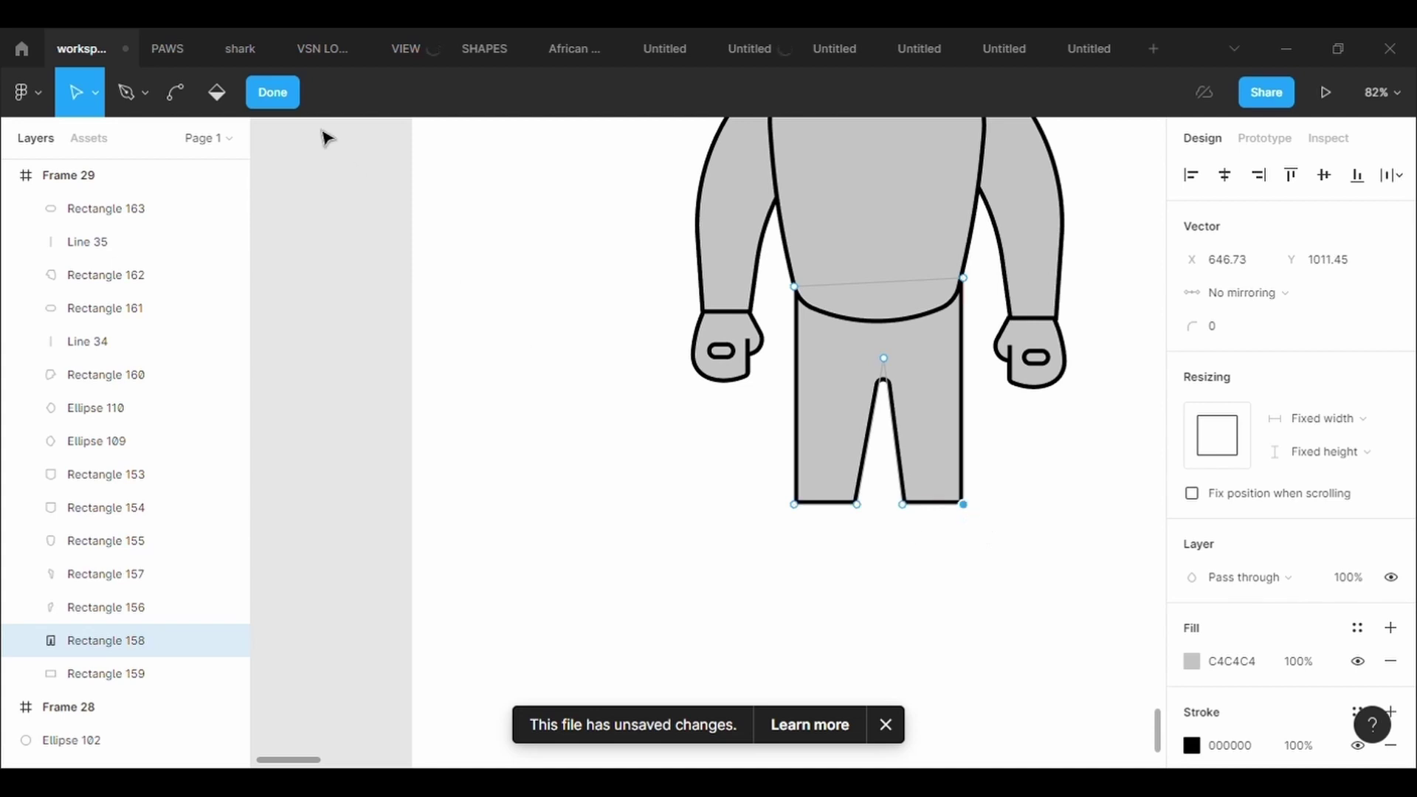
pyautogui.click(287, 107)
# - Draw a boot rectangle about 101 × 73 px over the left leg's lower end, with a black stroke of weight 5
pyautogui.press('r')
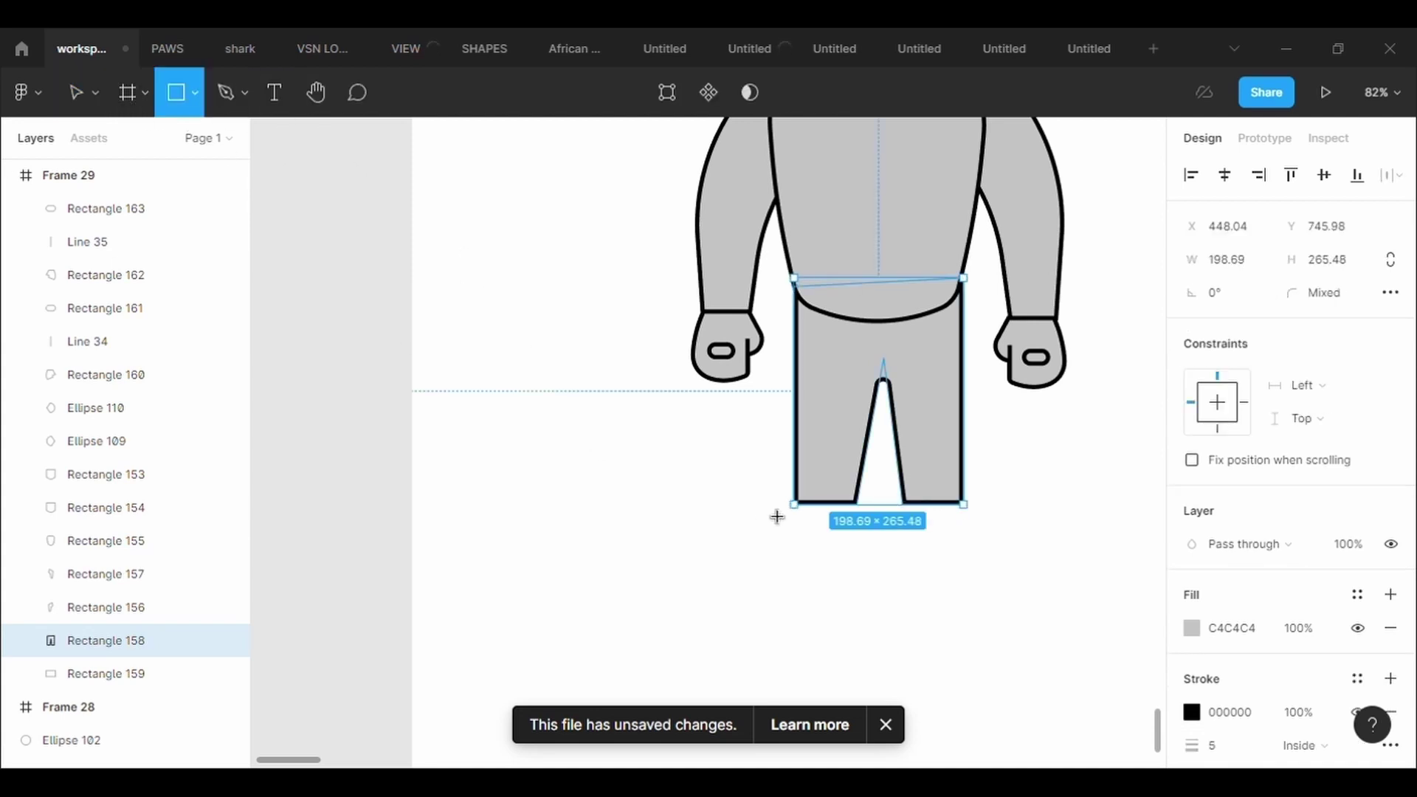
pyautogui.moveTo(786, 470); pyautogui.dragTo(885, 549)
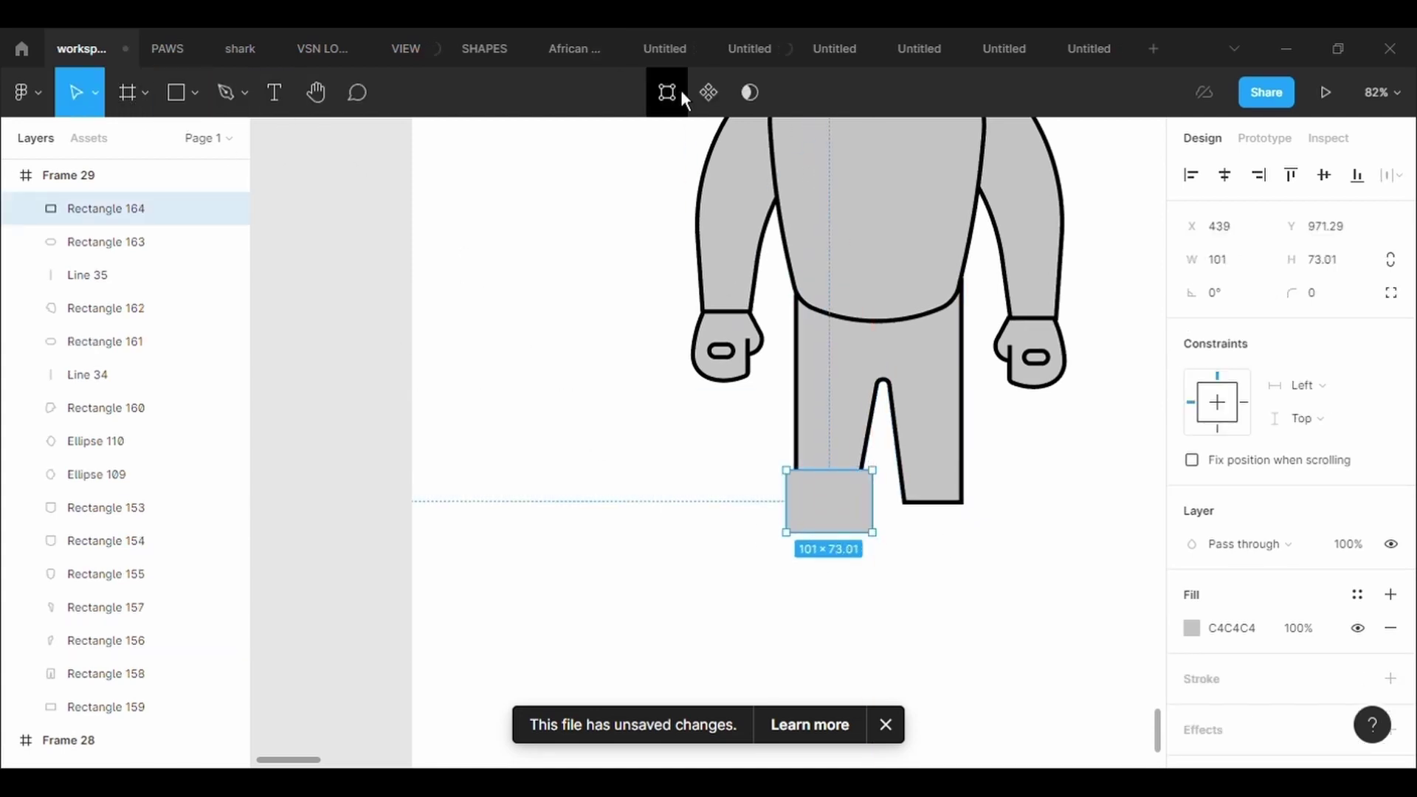
pyautogui.click(680, 87)
pyautogui.click(1288, 711)
pyautogui.scroll(-2, 1269, 664)
pyautogui.click(1251, 597)
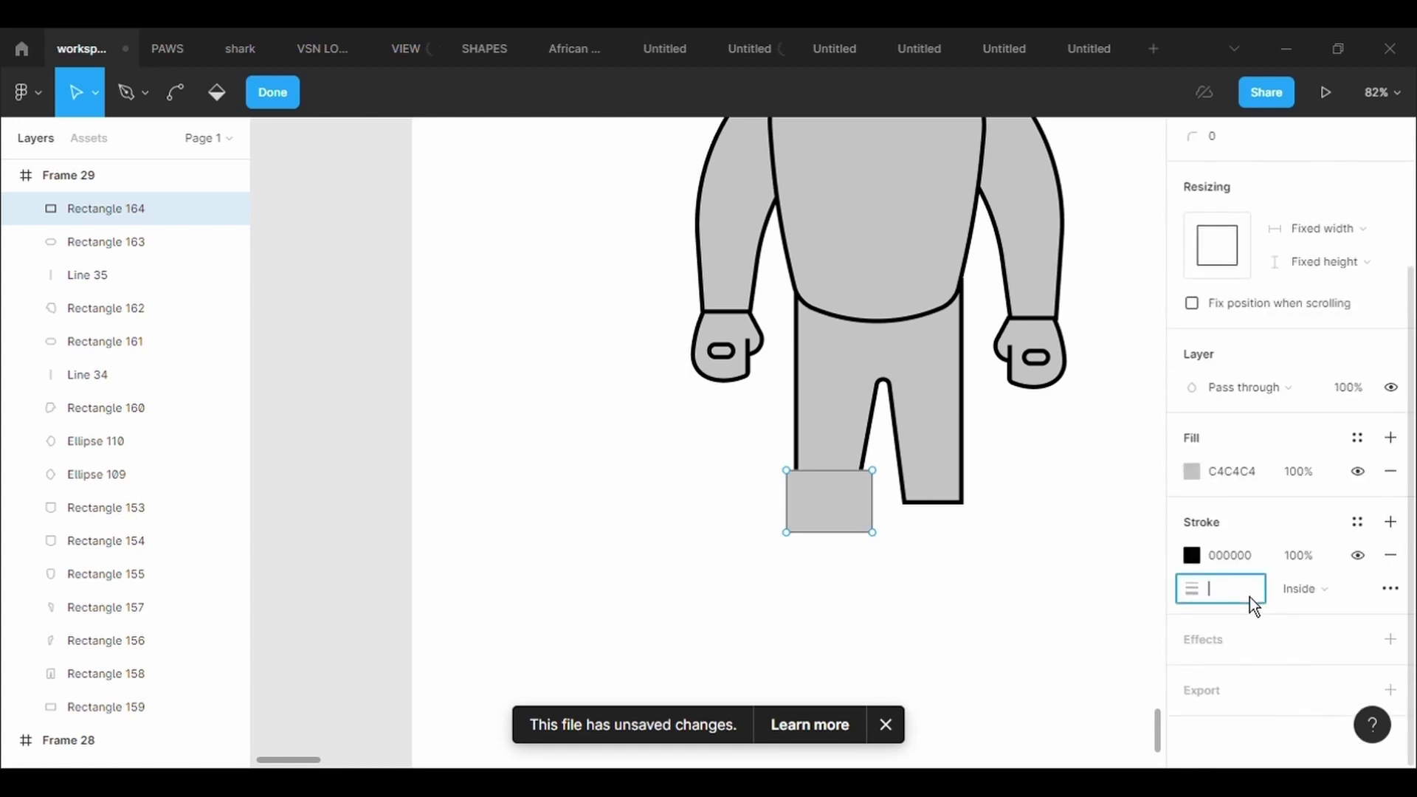
pyautogui.write('5')
pyautogui.press('Return')
# - Reshape the boot's lower edge into an outward-angled foot, with the heel at about X 540, Y 1069 and lowest point at about X 448, Y 1160
pyautogui.scroll(5, 873, 595)
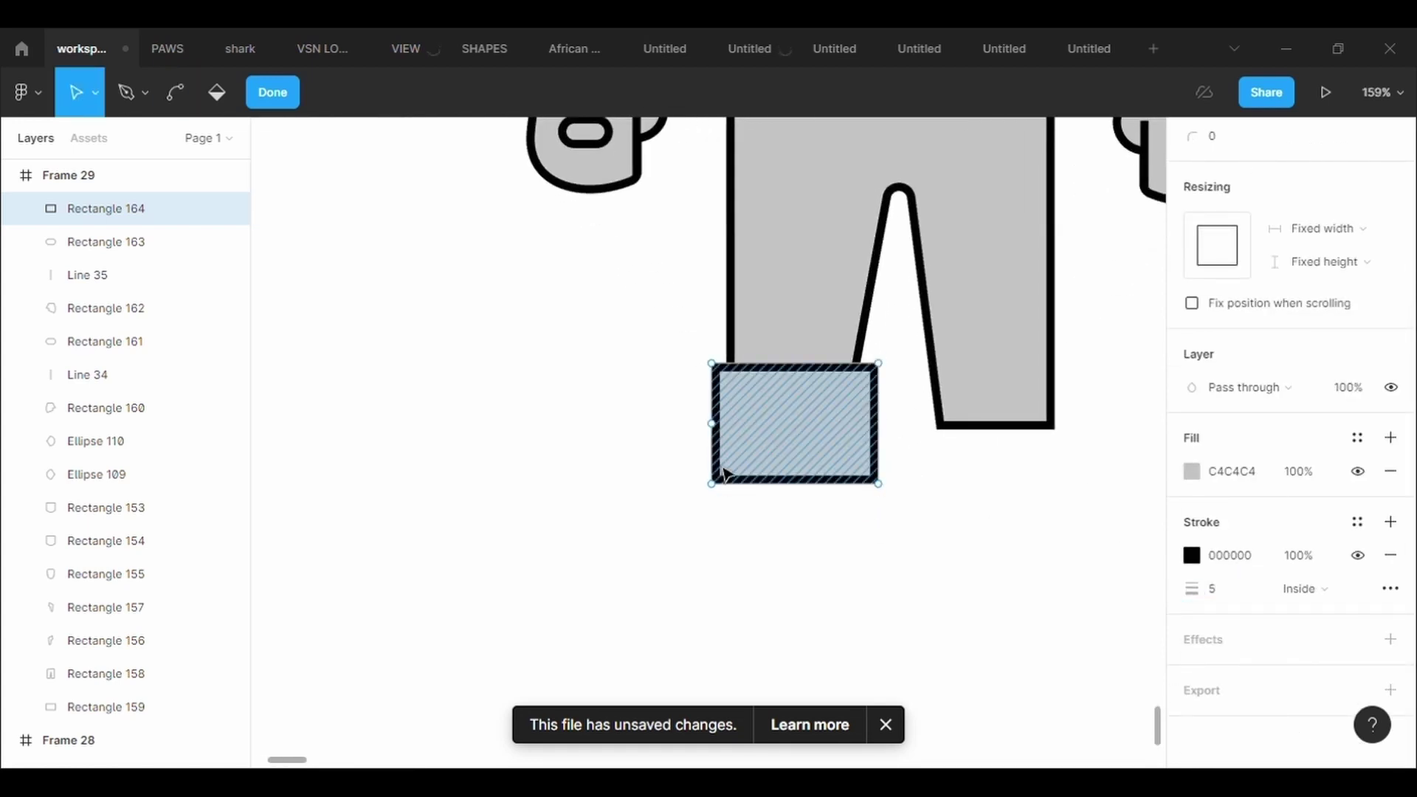
pyautogui.moveTo(804, 484); pyautogui.dragTo(855, 571)
pyautogui.moveTo(782, 529); pyautogui.dragTo(658, 582)
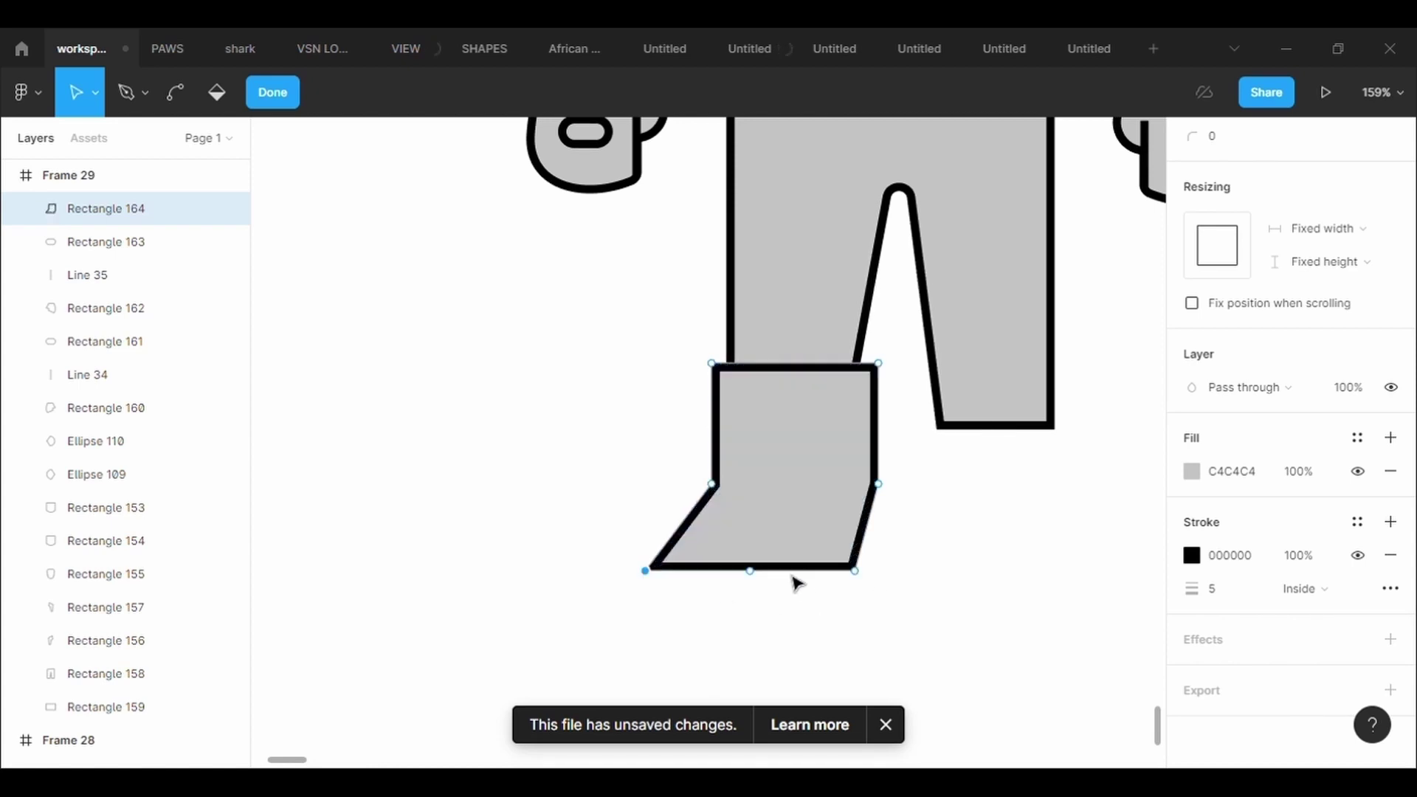
pyautogui.moveTo(797, 582); pyautogui.dragTo(729, 678)
pyautogui.moveTo(833, 598); pyautogui.dragTo(884, 525)
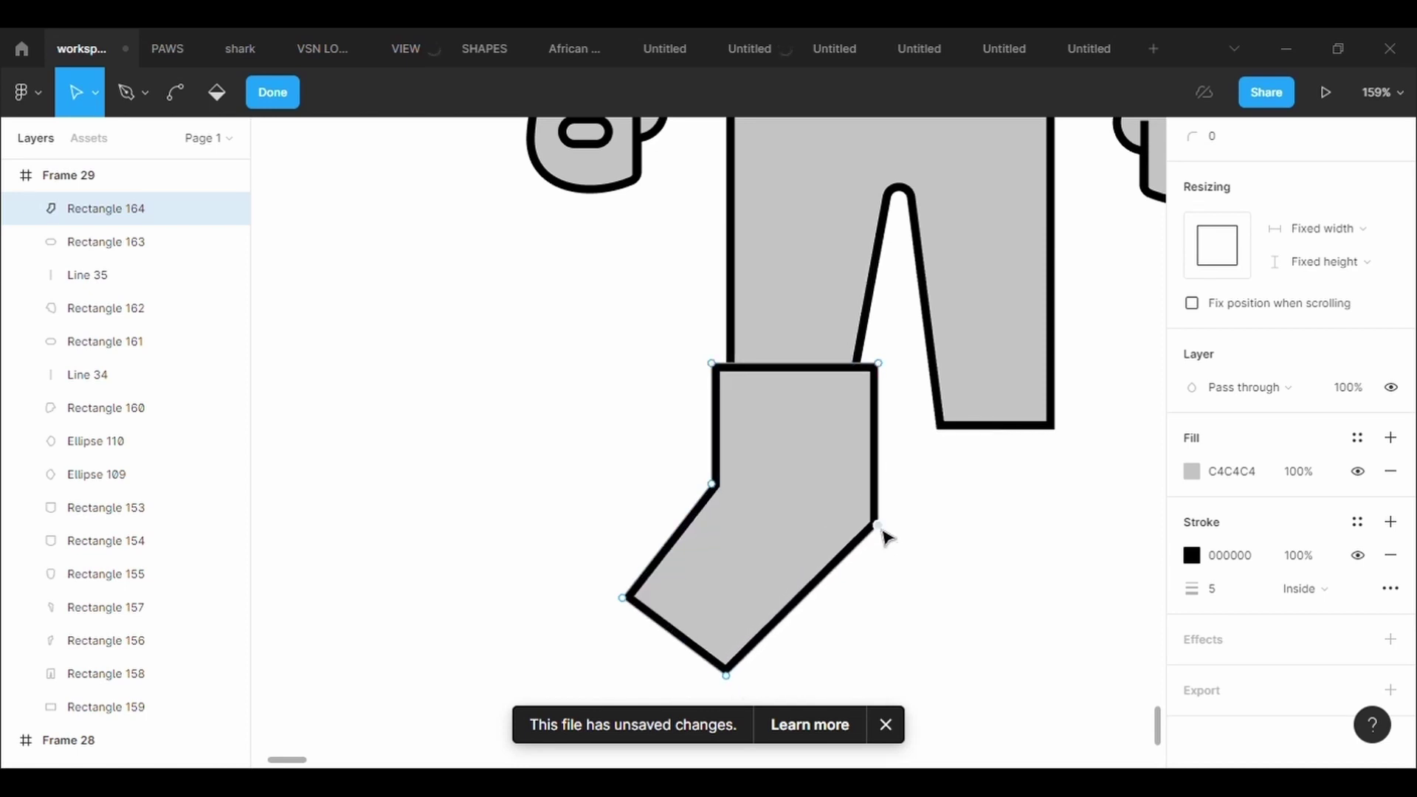
# - Round the boot's heel corner with a radius of 100
pyautogui.scroll(3, 1233, 484)
pyautogui.click(1242, 332)
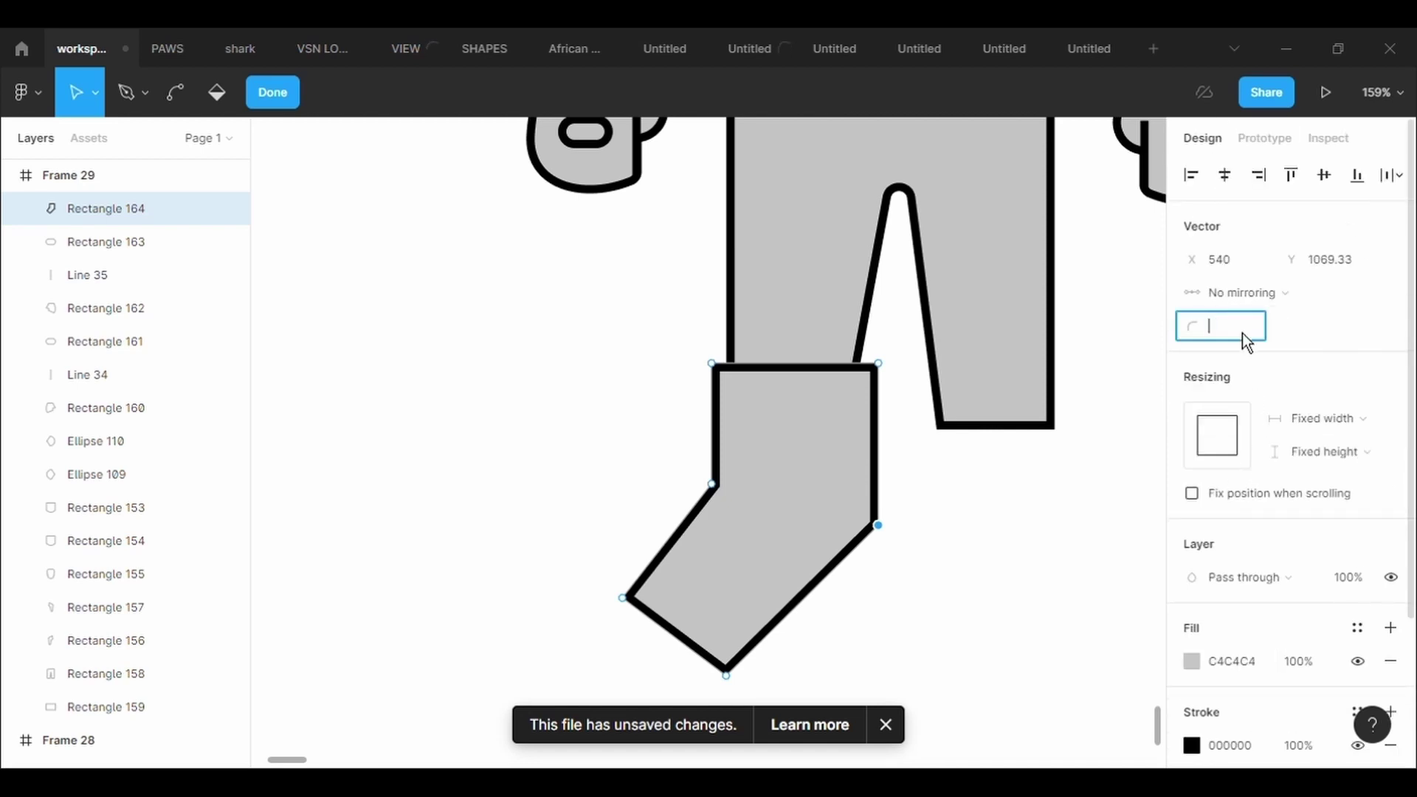
pyautogui.write('100')
pyautogui.press('Return')
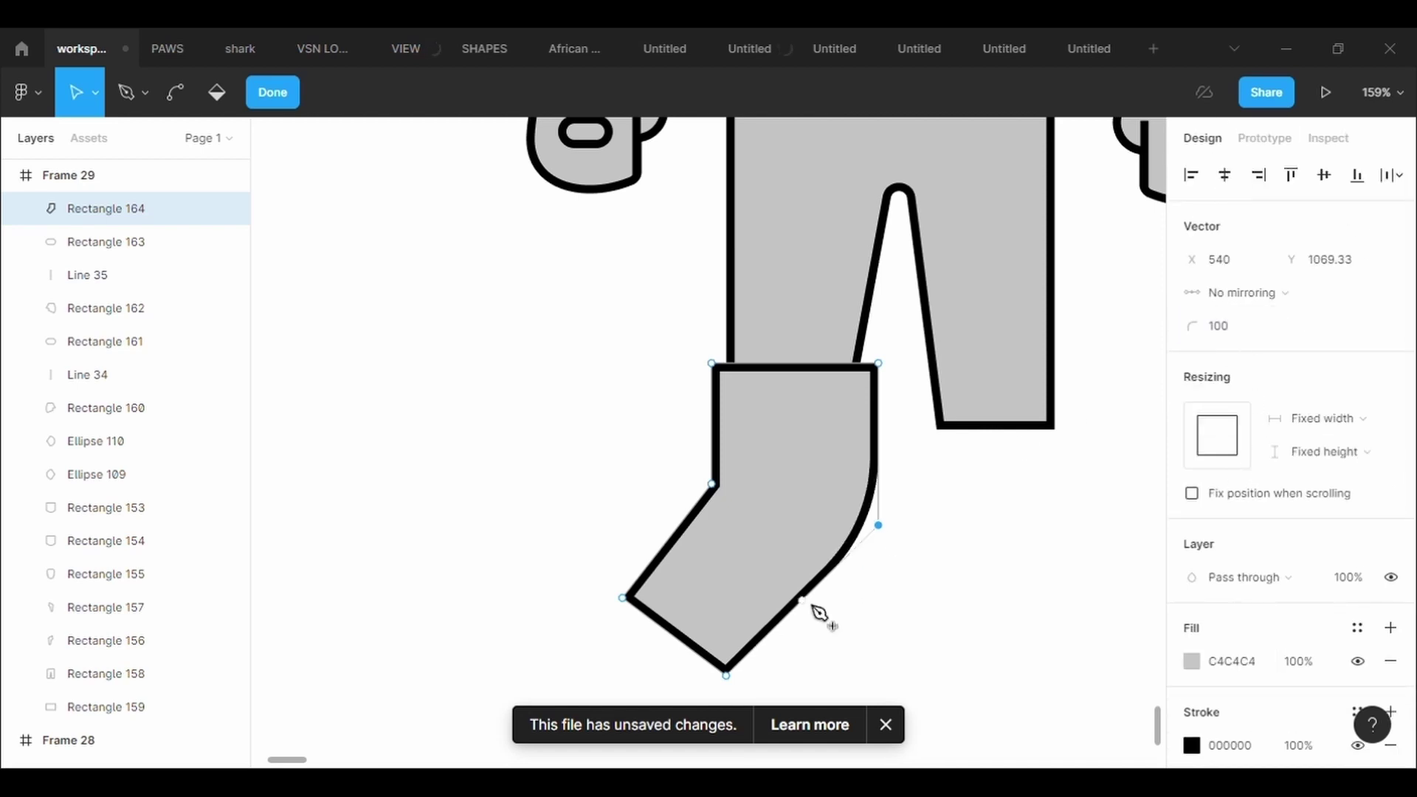
# - Round both toe corners of the boot, the lowest point and the outer tip, with a radius of 500
pyautogui.scroll(-2, 812, 613)
pyautogui.click(727, 606)
pyautogui.click(1259, 335)
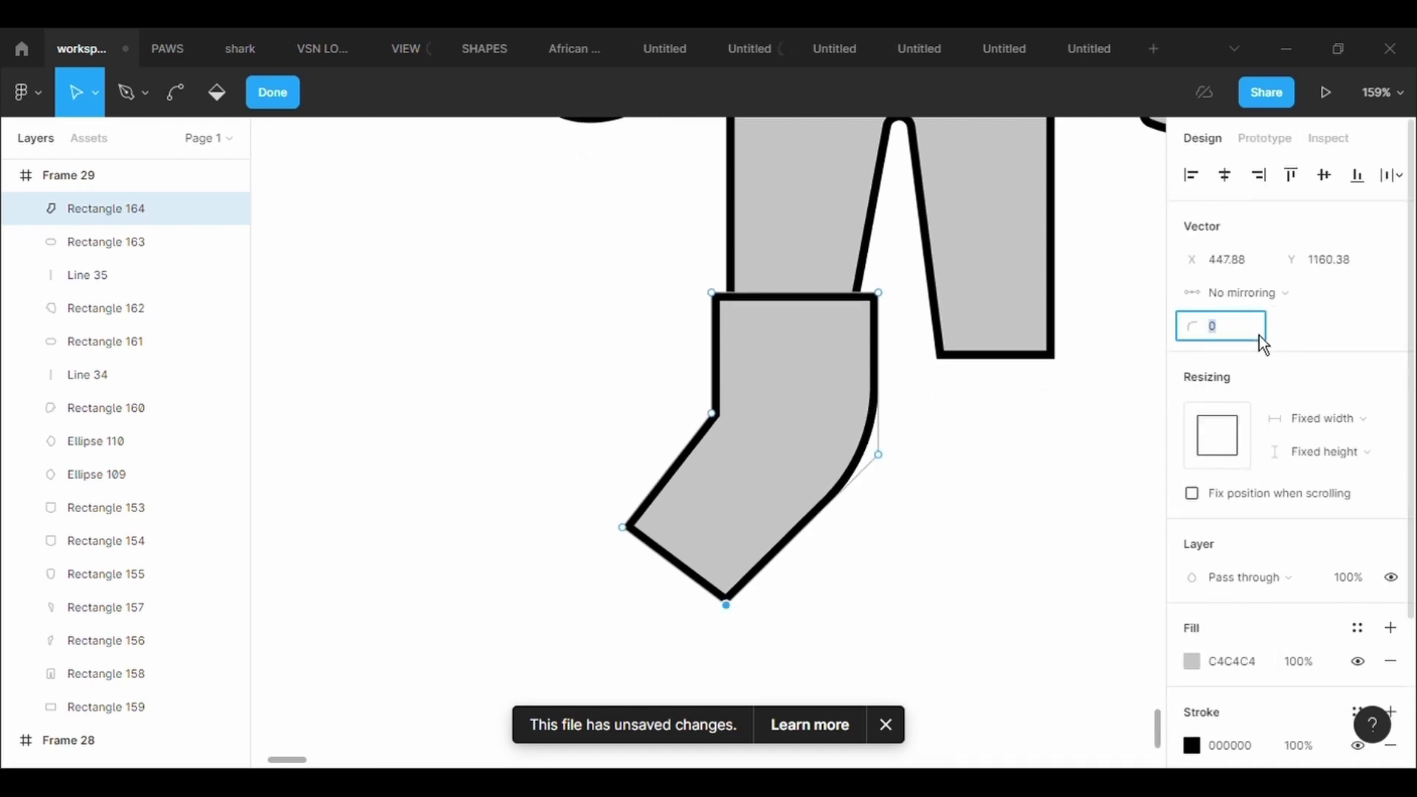
pyautogui.write('500')
pyautogui.press('Return')
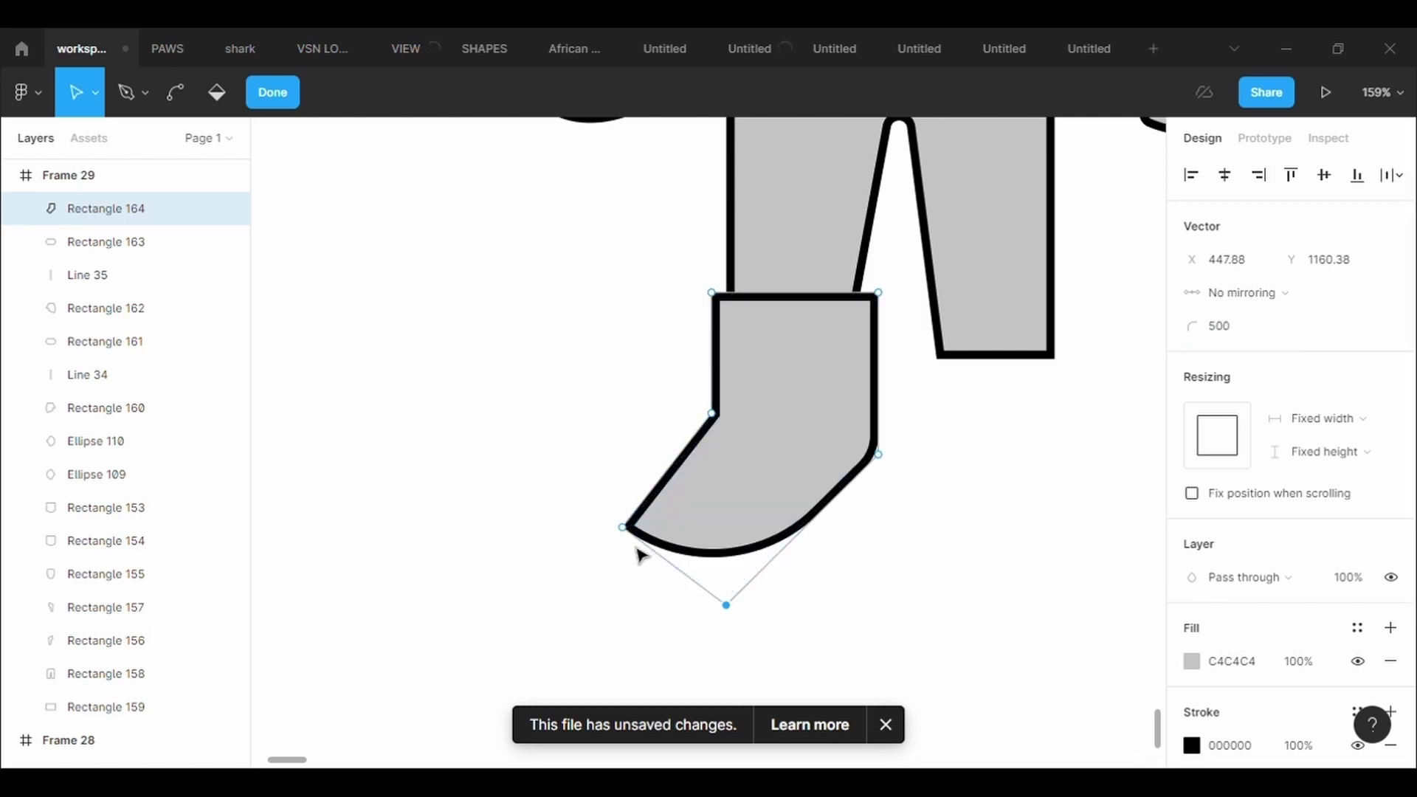
pyautogui.click(1250, 342)
pyautogui.write('500')
pyautogui.press('Return')
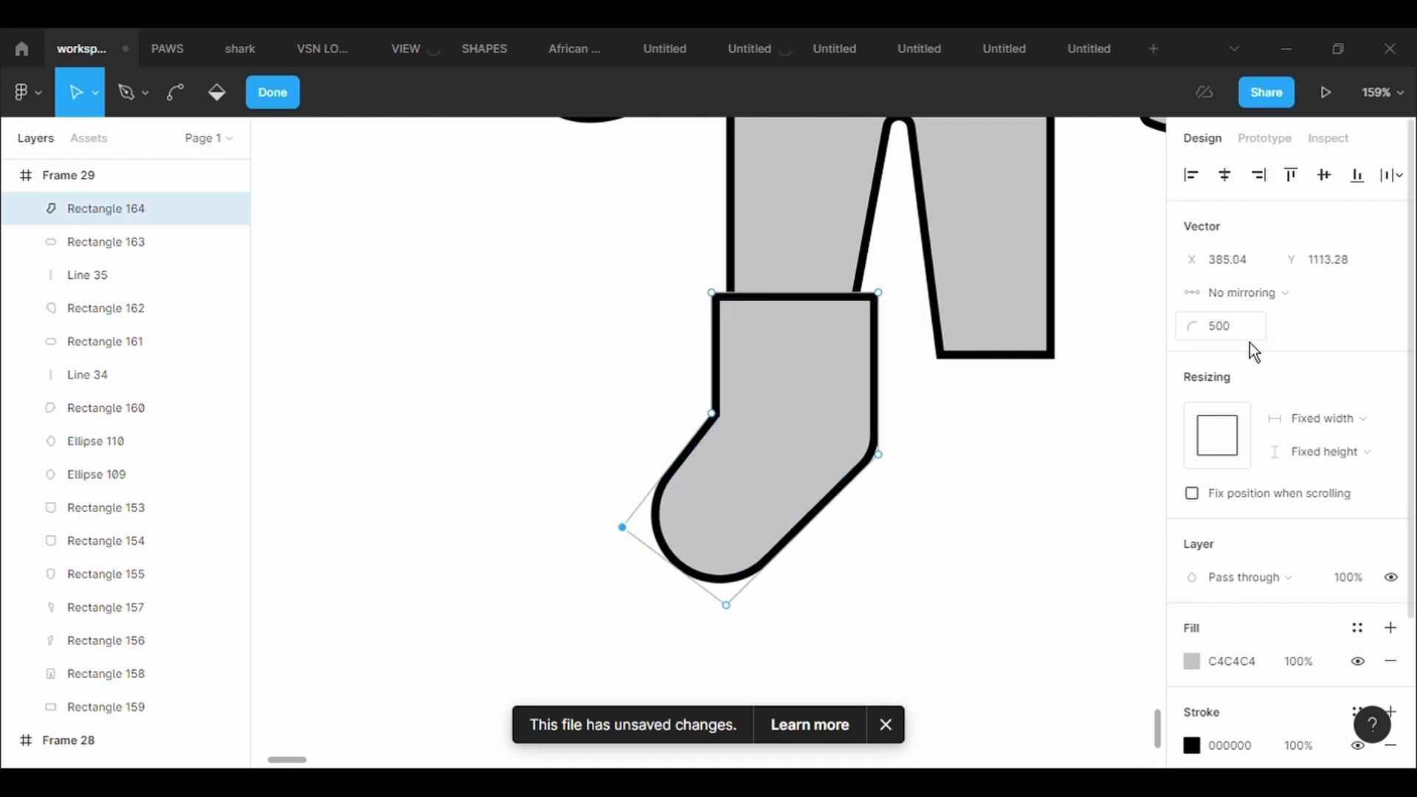
# - Round the boot's ankle corner at X 439, Y 1044 with a radius of 100
pyautogui.click(712, 413)
pyautogui.click(1260, 344)
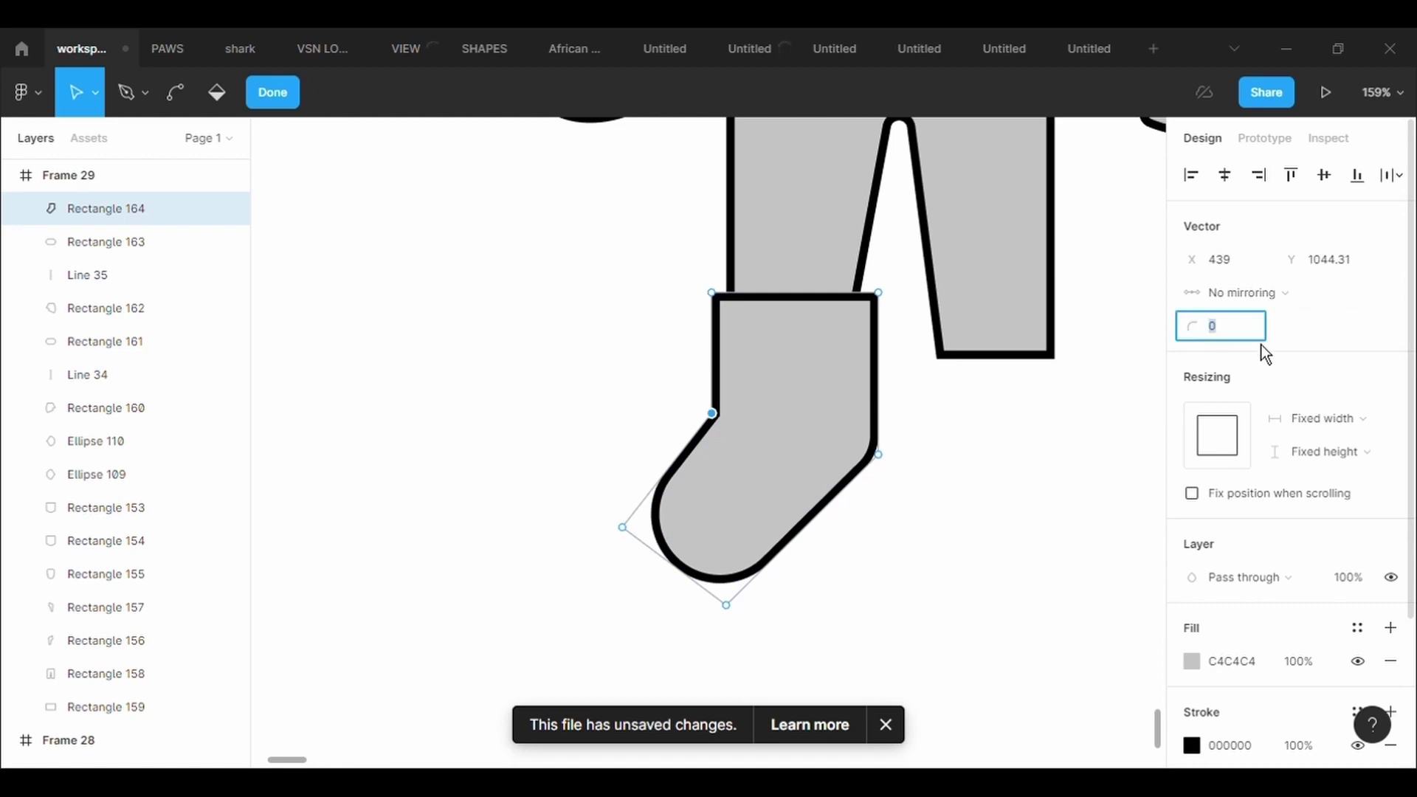
pyautogui.press('BackSpace')
pyautogui.write('100')
pyautogui.press('Return')
# - Nudge the boot's toe tip slightly outward and move its lowest point to about X 458, Y 1143
pyautogui.moveTo(642, 546)
pyautogui.mouseDown()
pyautogui.moveTo(632, 532)
pyautogui.moveTo(629, 544)
pyautogui.mouseUp()
pyautogui.moveTo(737, 627); pyautogui.dragTo(748, 584)
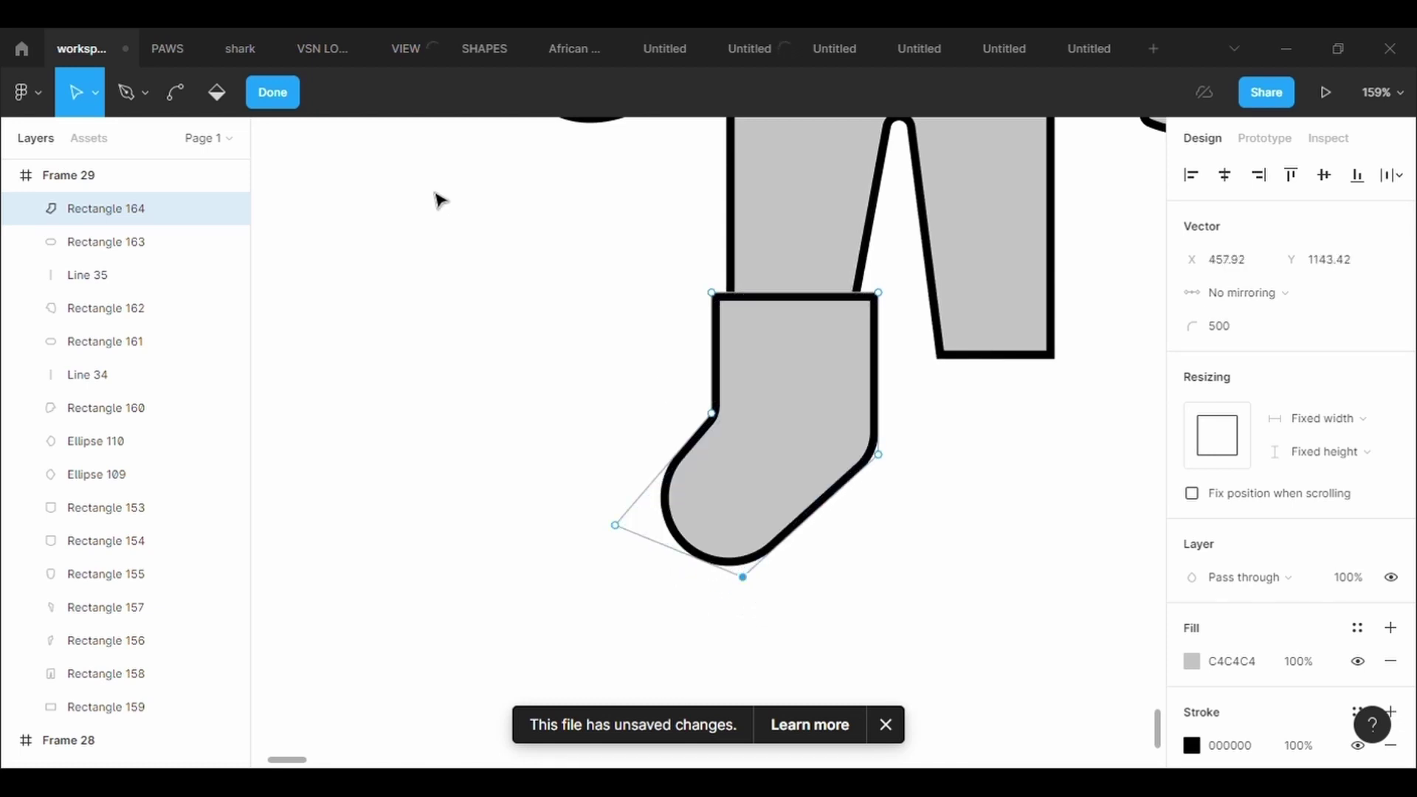
pyautogui.click(290, 107)
# - Draw a sole rectangle about 143 × 41 px over the boot's lower end, with a black stroke of weight 5
pyautogui.click(196, 111)
pyautogui.click(148, 142)
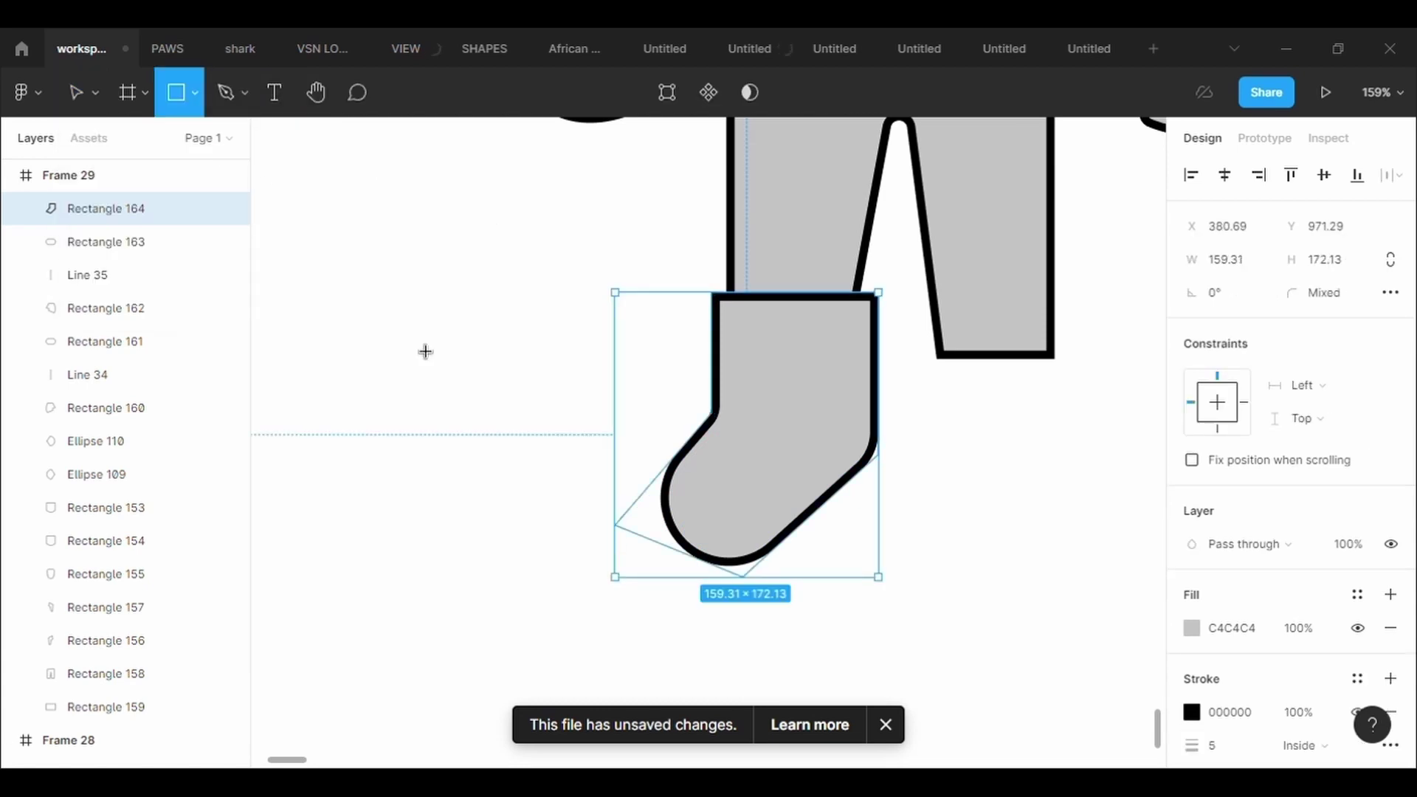
pyautogui.moveTo(654, 521); pyautogui.dragTo(890, 587)
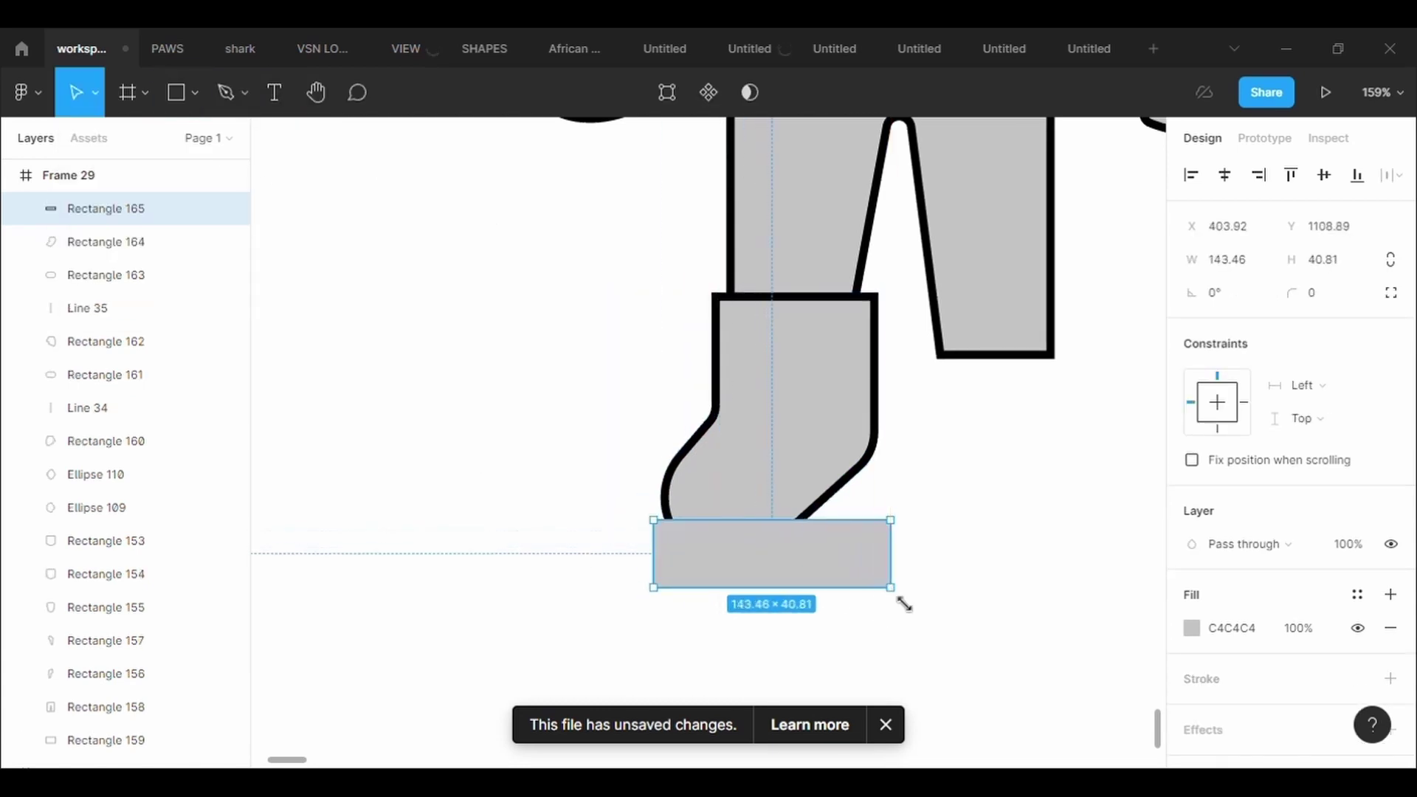
pyautogui.click(1281, 701)
pyautogui.click(1264, 745)
pyautogui.write('5')
pyautogui.press('Return')
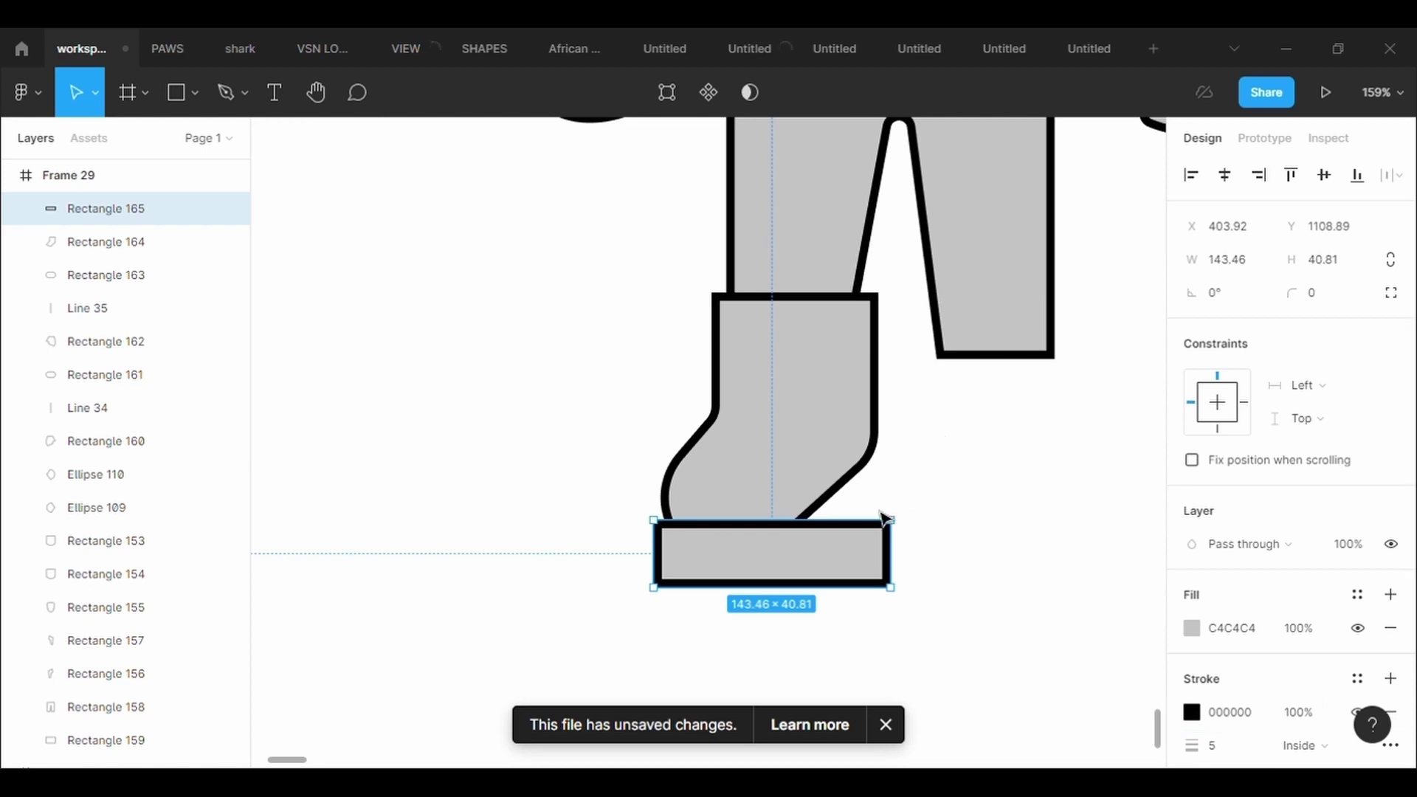
# - Raise the sole's upper heel corner to about Y 1046 and send the sole to the back, behind the boot
pyautogui.press('Return')
pyautogui.moveTo(890, 521); pyautogui.dragTo(891, 419)
pyautogui.rightClick(864, 450)
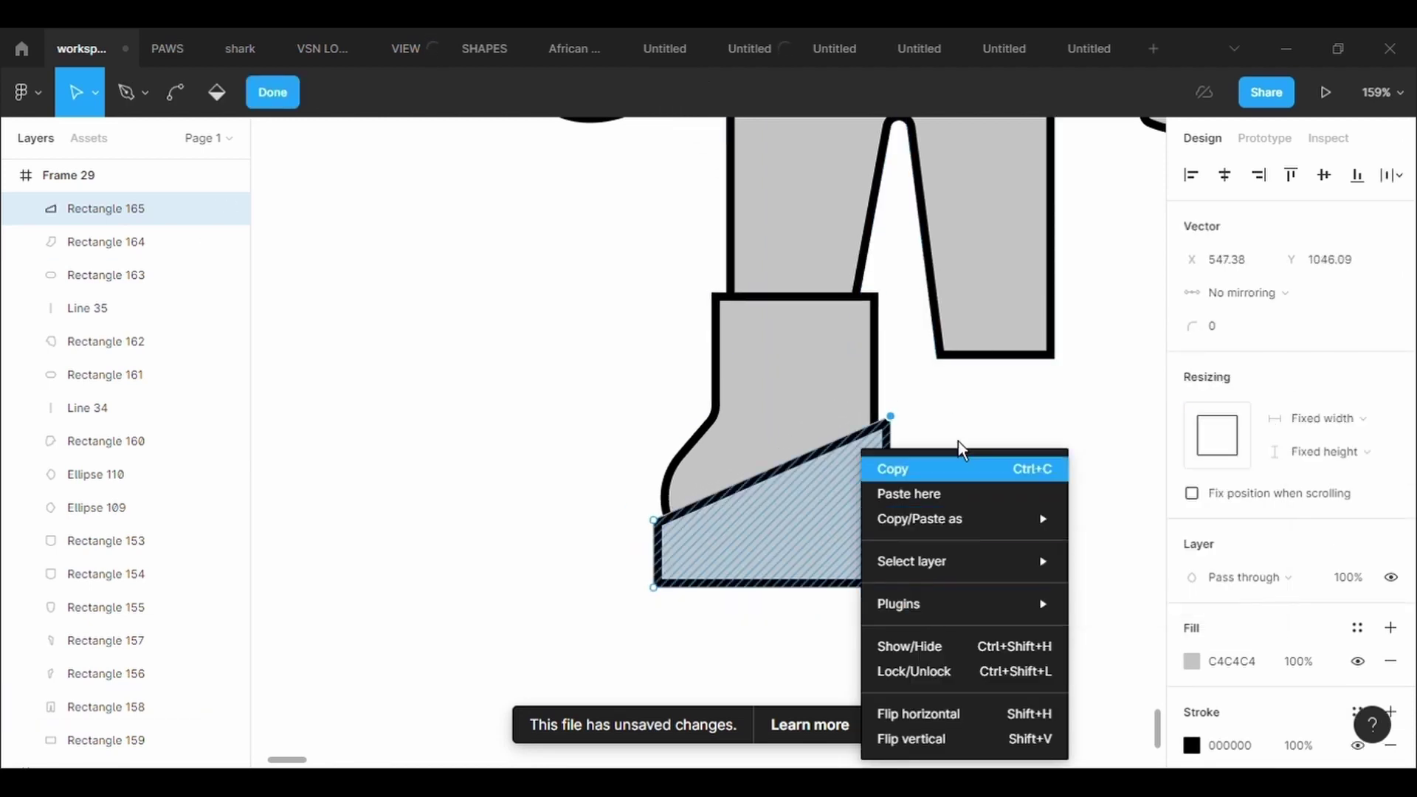
pyautogui.press('Escape')
pyautogui.press('Escape')
pyautogui.rightClick(845, 494)
pyautogui.click(918, 370)
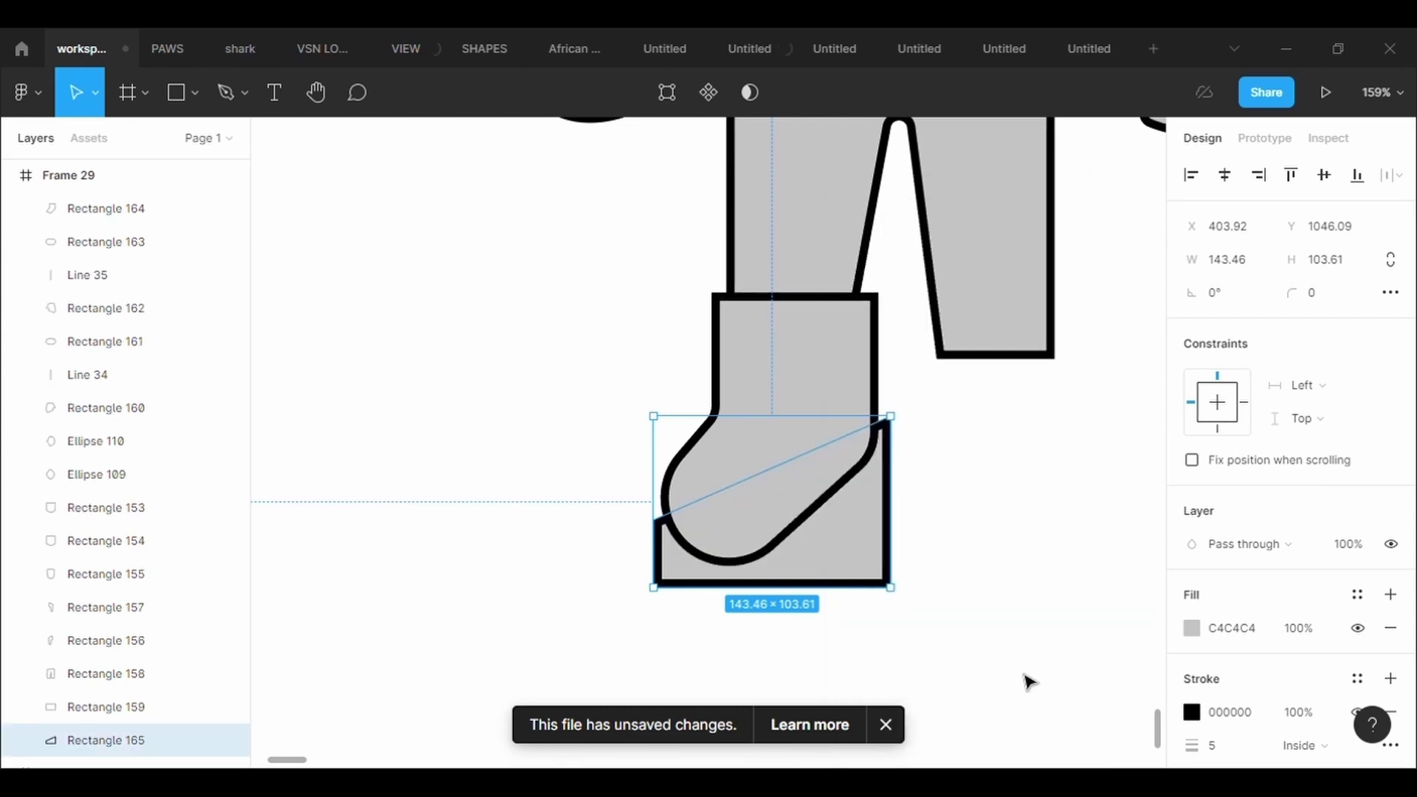
# - Move the sole's upper heel corner to about X 539, Y 1044, and add a point at X 547, Y 1065 with radius 100
pyautogui.press('Return')
pyautogui.moveTo(890, 417); pyautogui.dragTo(876, 411)
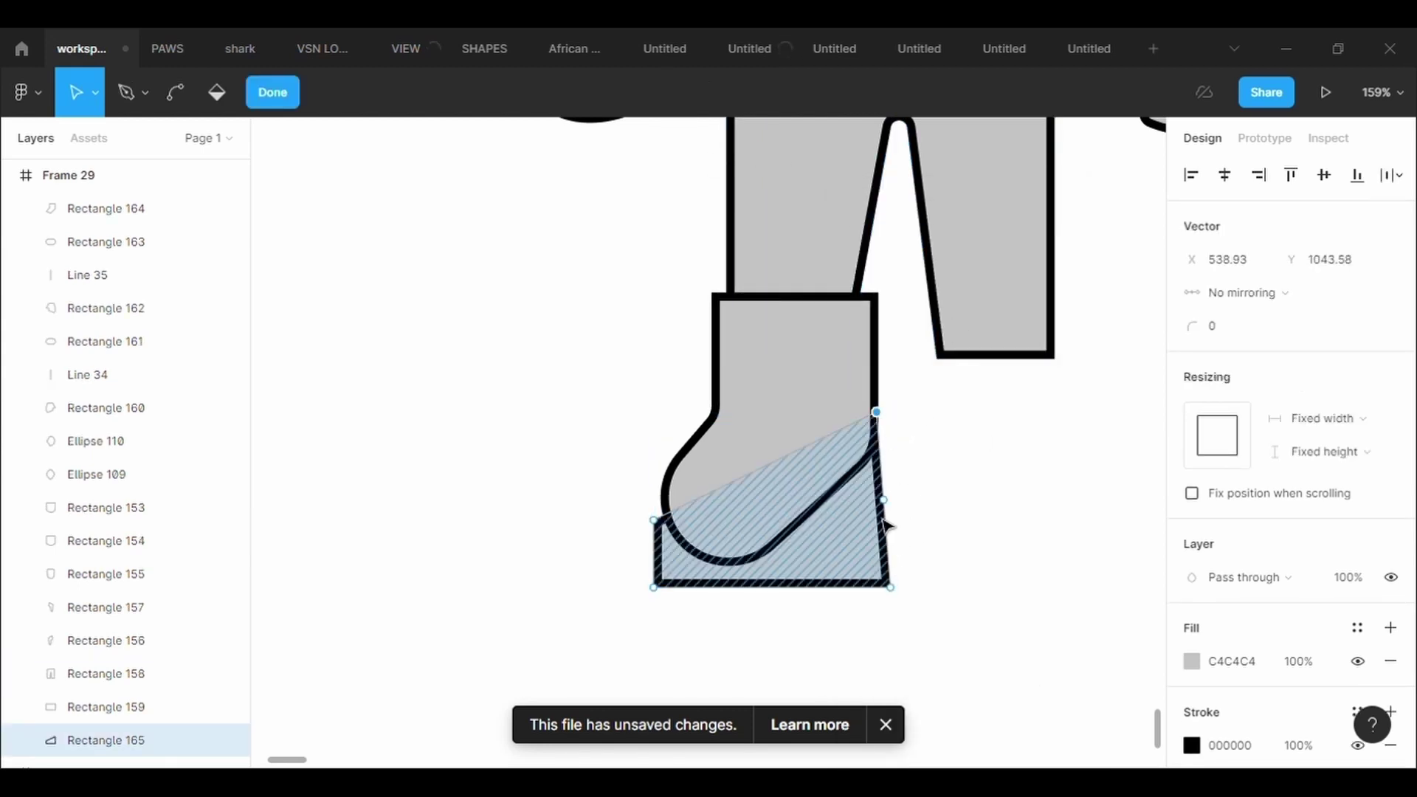
pyautogui.moveTo(897, 522); pyautogui.dragTo(900, 465)
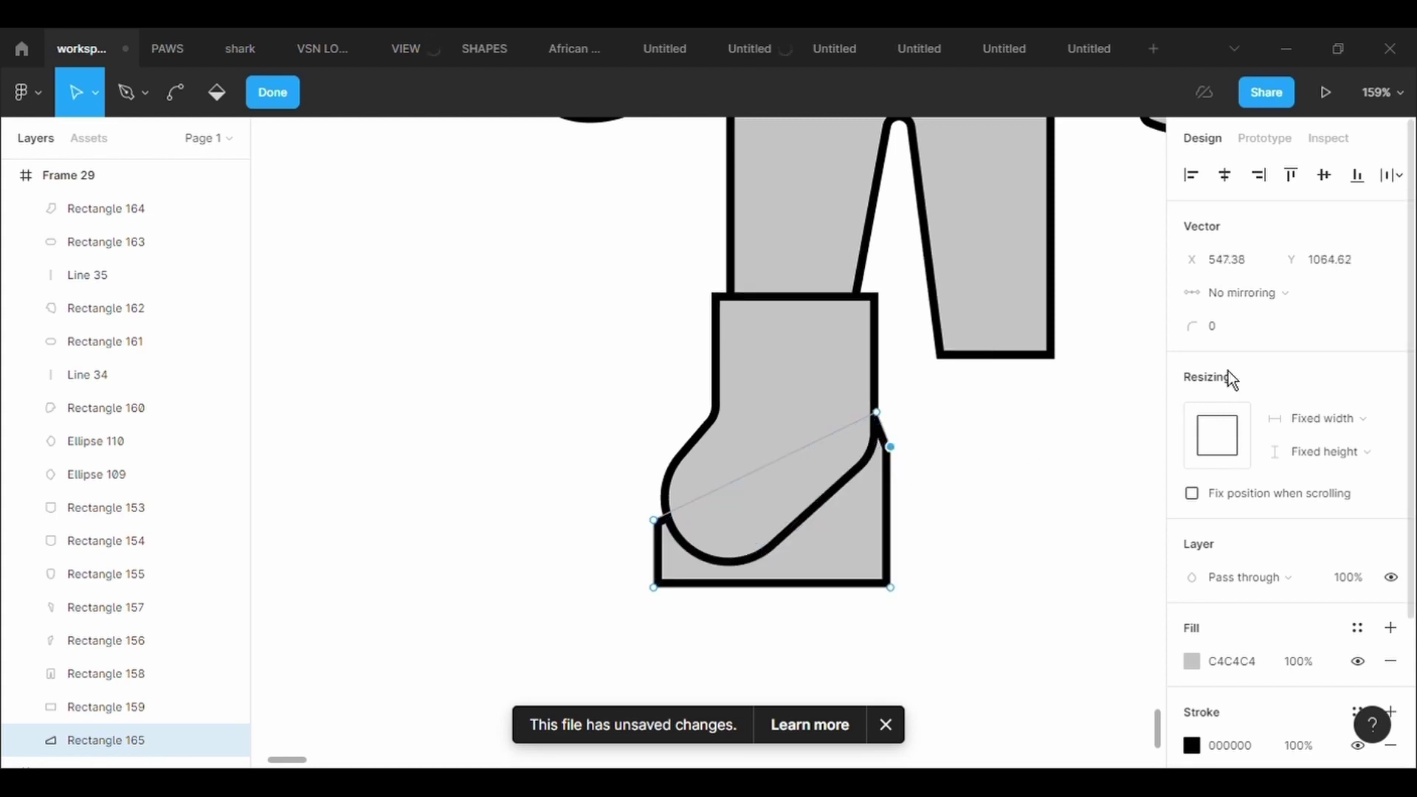
pyautogui.click(1233, 324)
pyautogui.write('100')
pyautogui.press('Return')
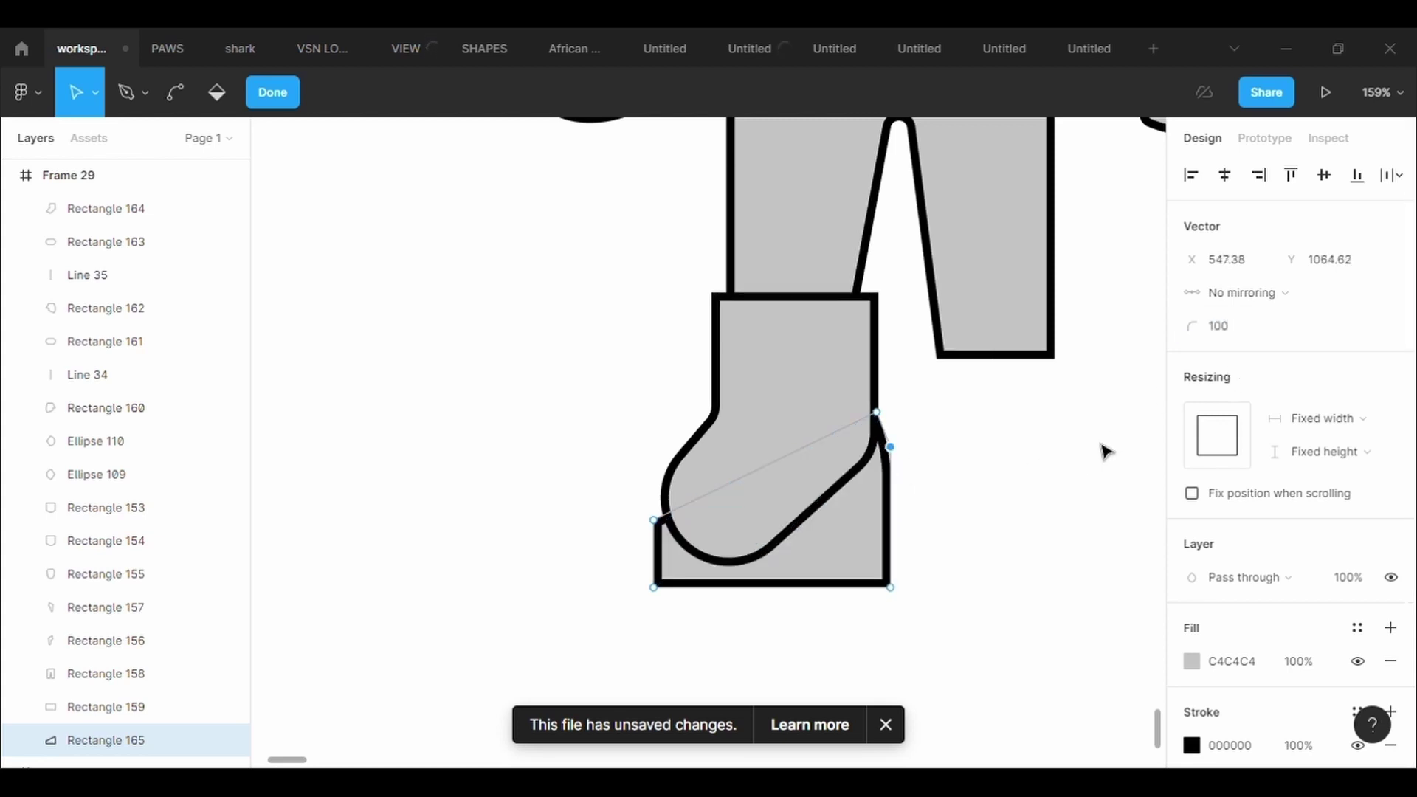
# - Raise the sole's lower heel corner to X 547, Y 1082 with radius 100, and add an underside point at about X 459, Y 1153
pyautogui.moveTo(890, 587); pyautogui.dragTo(891, 475)
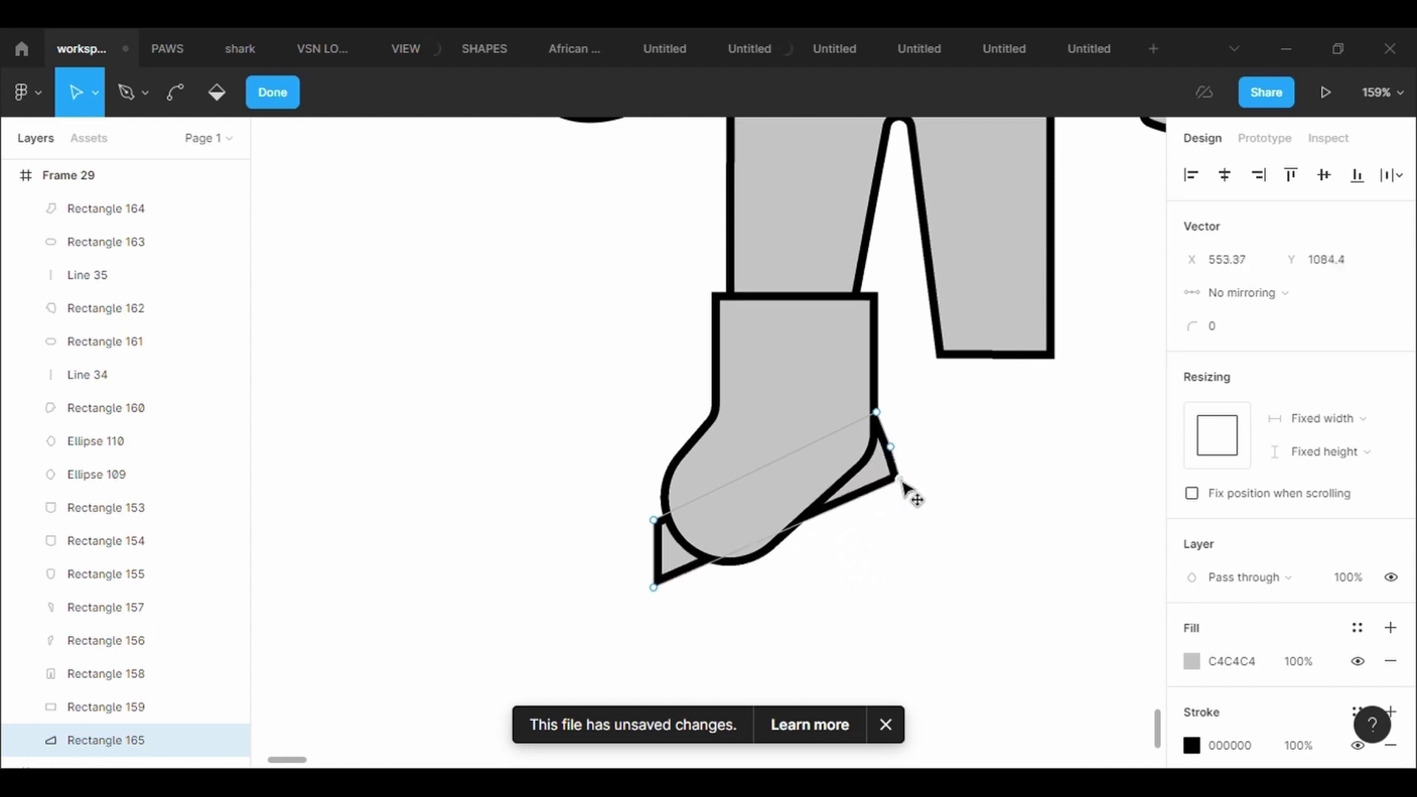
pyautogui.moveTo(780, 537); pyautogui.dragTo(753, 605)
pyautogui.click(891, 476)
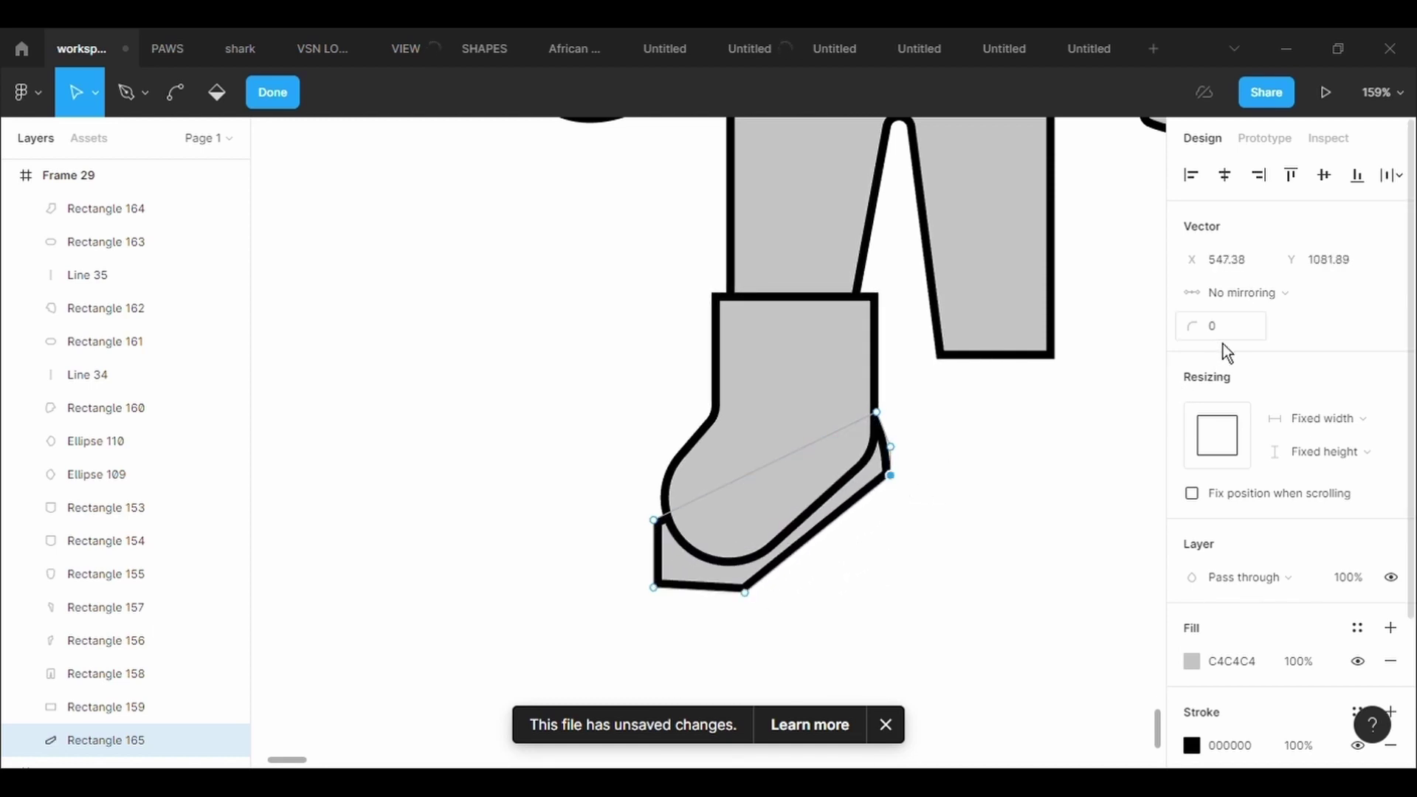
pyautogui.click(1237, 331)
pyautogui.write('100')
pyautogui.press('Return')
# - Round the sole's underside point and lower toe corner with a radius of 500, lowering the underside point to about Y 1159
pyautogui.click(745, 594)
pyautogui.click(1247, 340)
pyautogui.write('500')
pyautogui.press('Return')
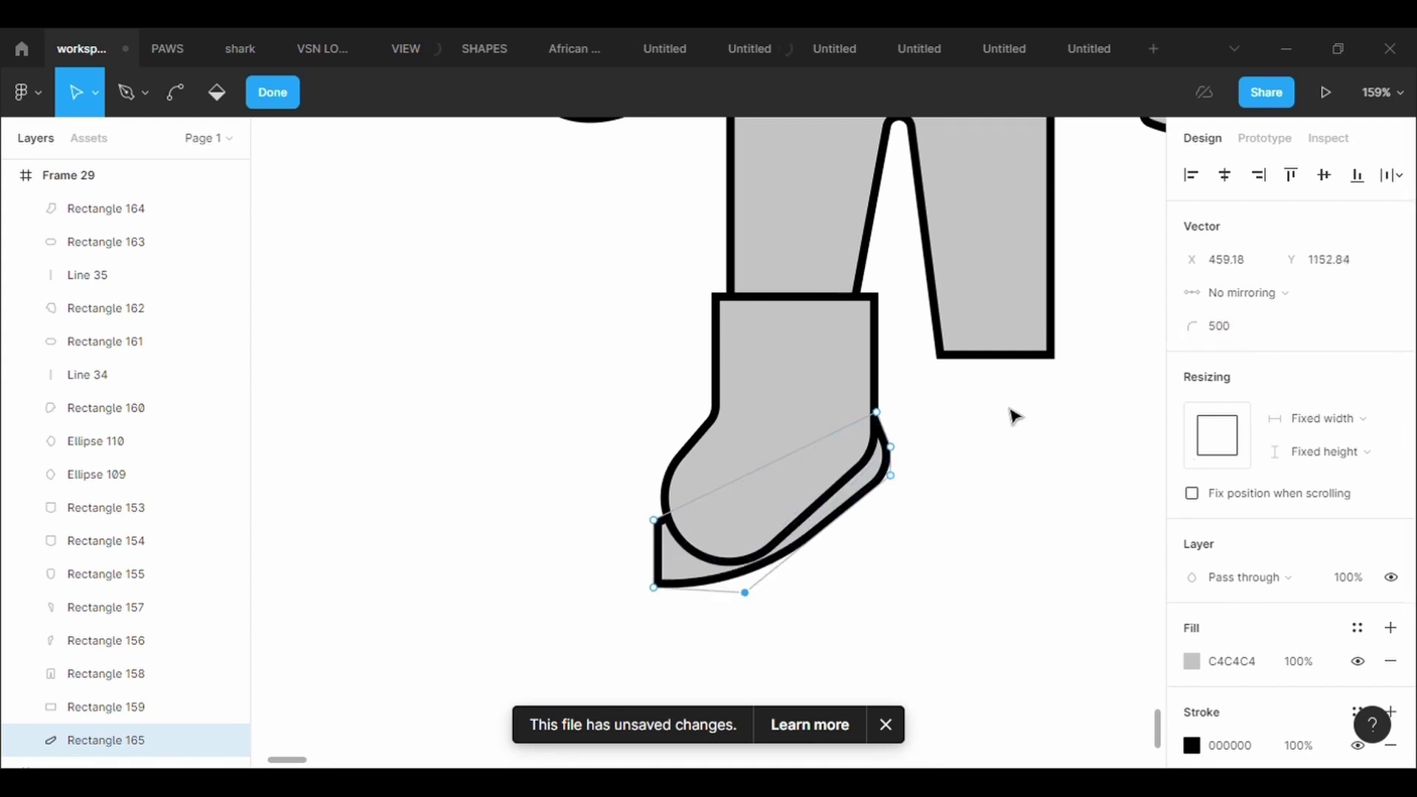
pyautogui.moveTo(751, 599); pyautogui.dragTo(753, 609)
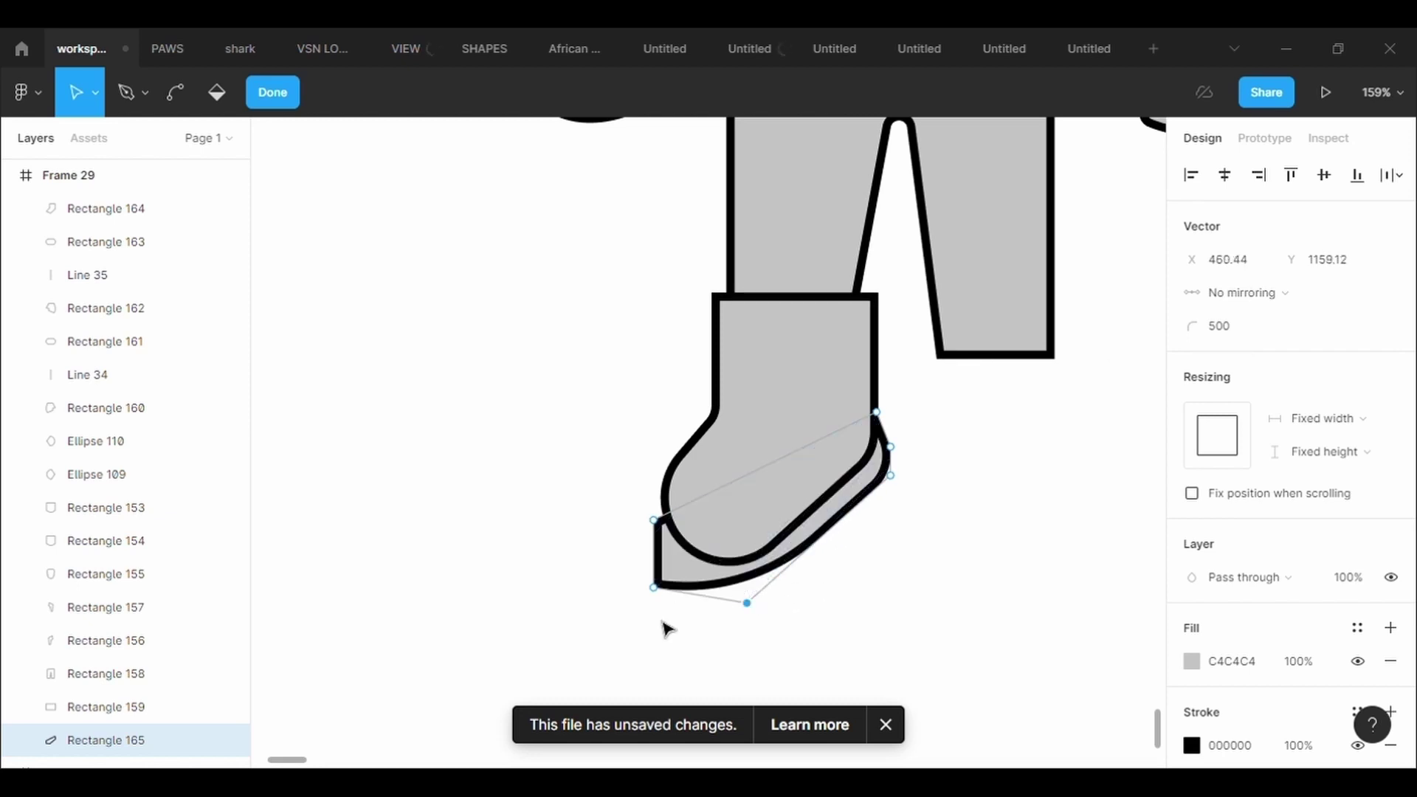
pyautogui.click(1256, 337)
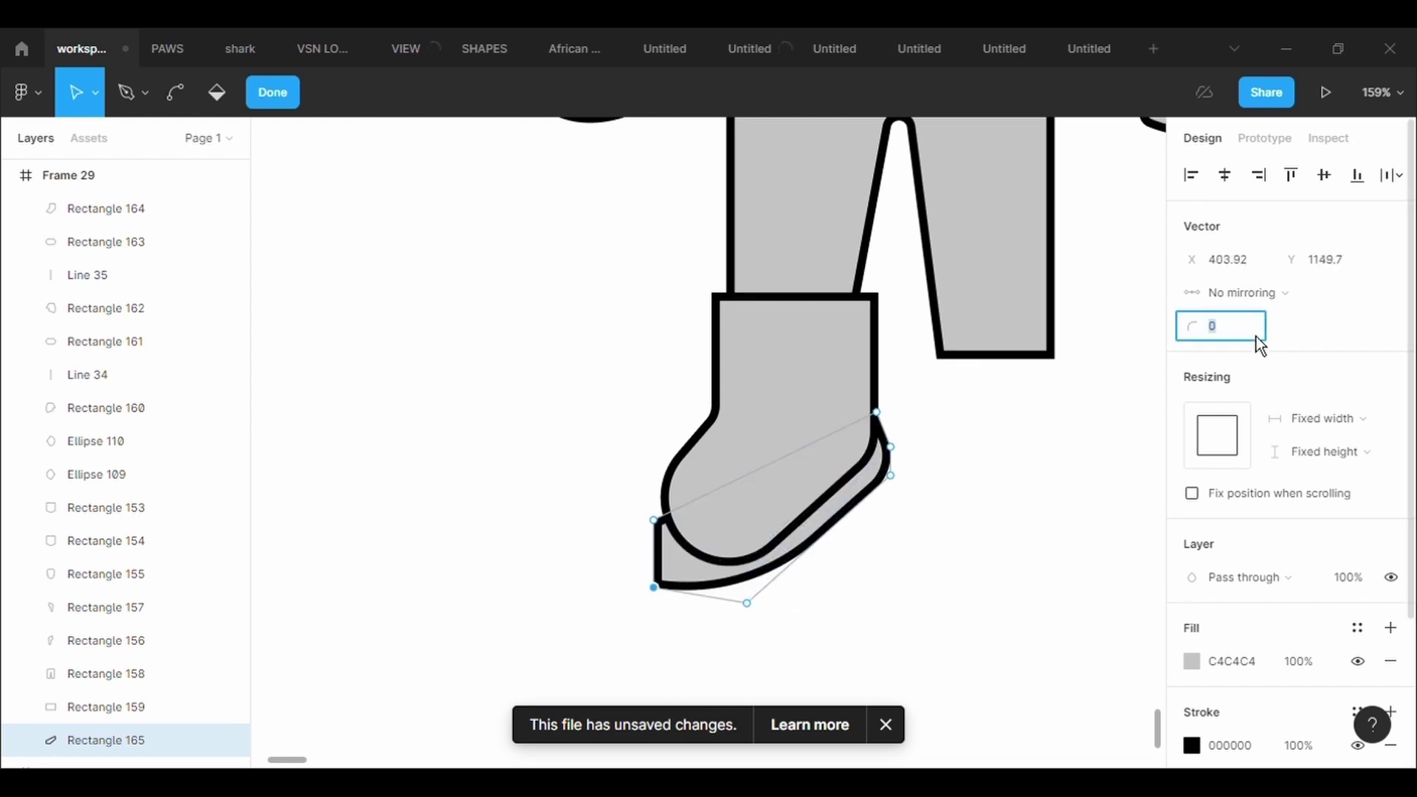
pyautogui.write('500')
pyautogui.press('Return')
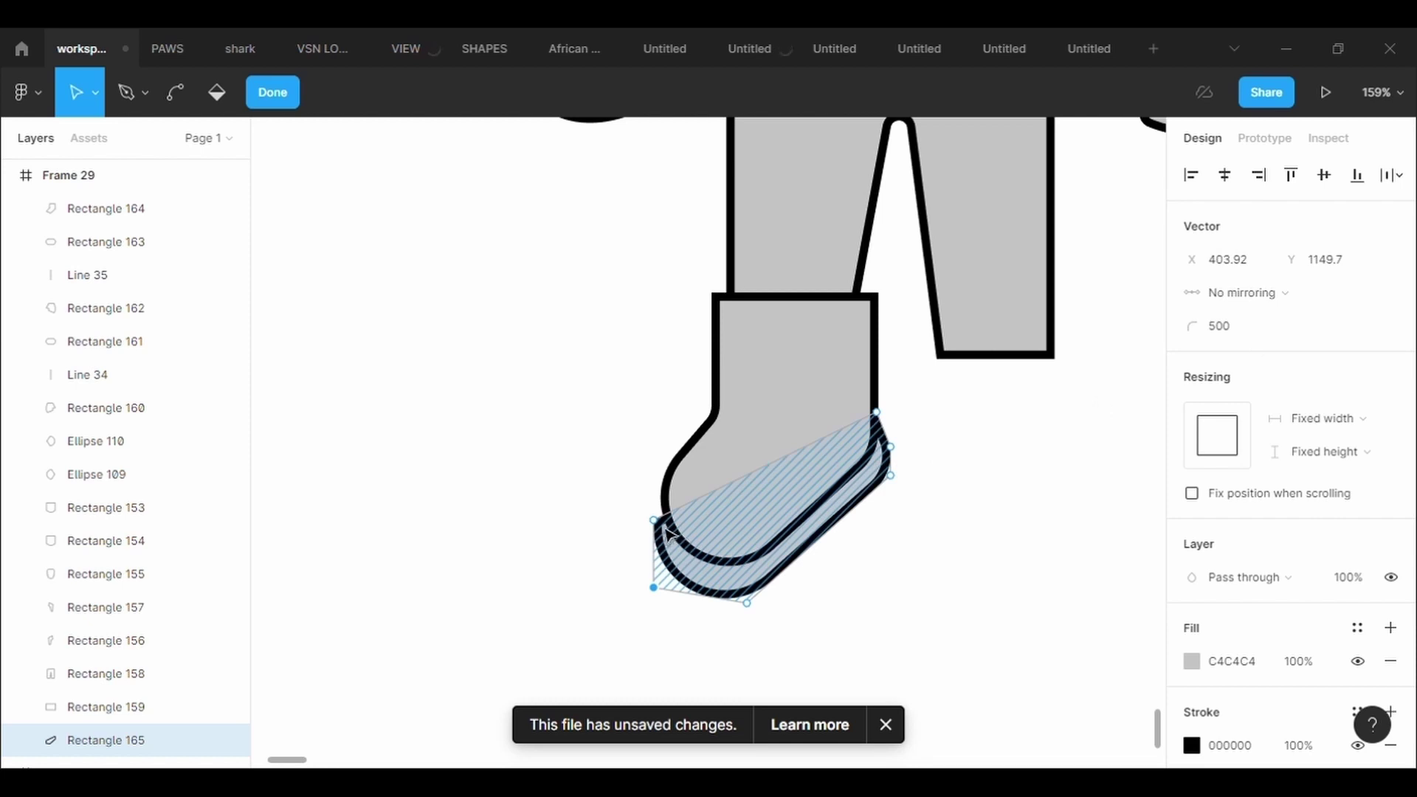
# - Raise the sole's upper toe corner to meet the boot's outline and move the underside point to about X 467, Y 1150
pyautogui.moveTo(667, 527); pyautogui.dragTo(667, 485)
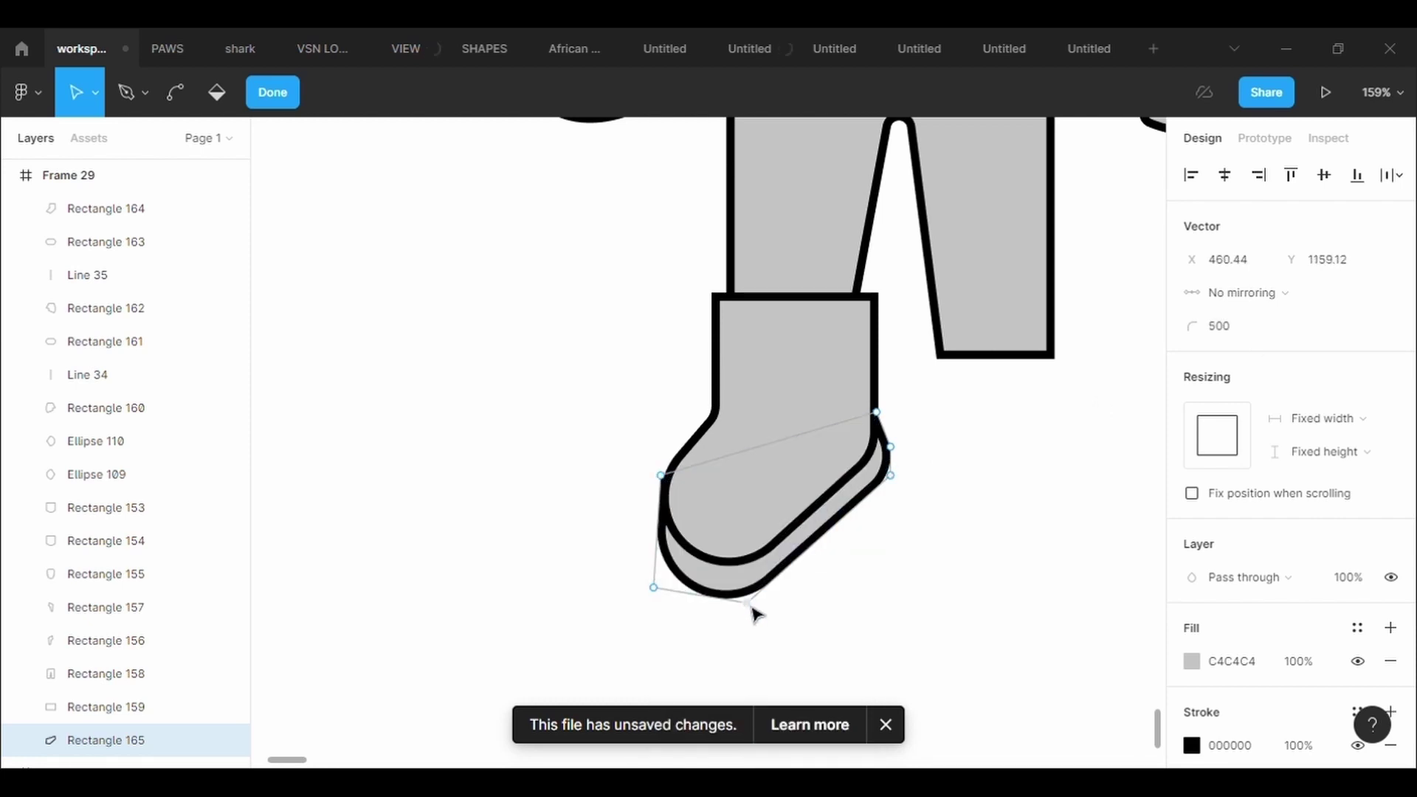
pyautogui.moveTo(754, 612)
pyautogui.mouseDown()
pyautogui.moveTo(745, 594)
pyautogui.moveTo(764, 594)
pyautogui.mouseUp()
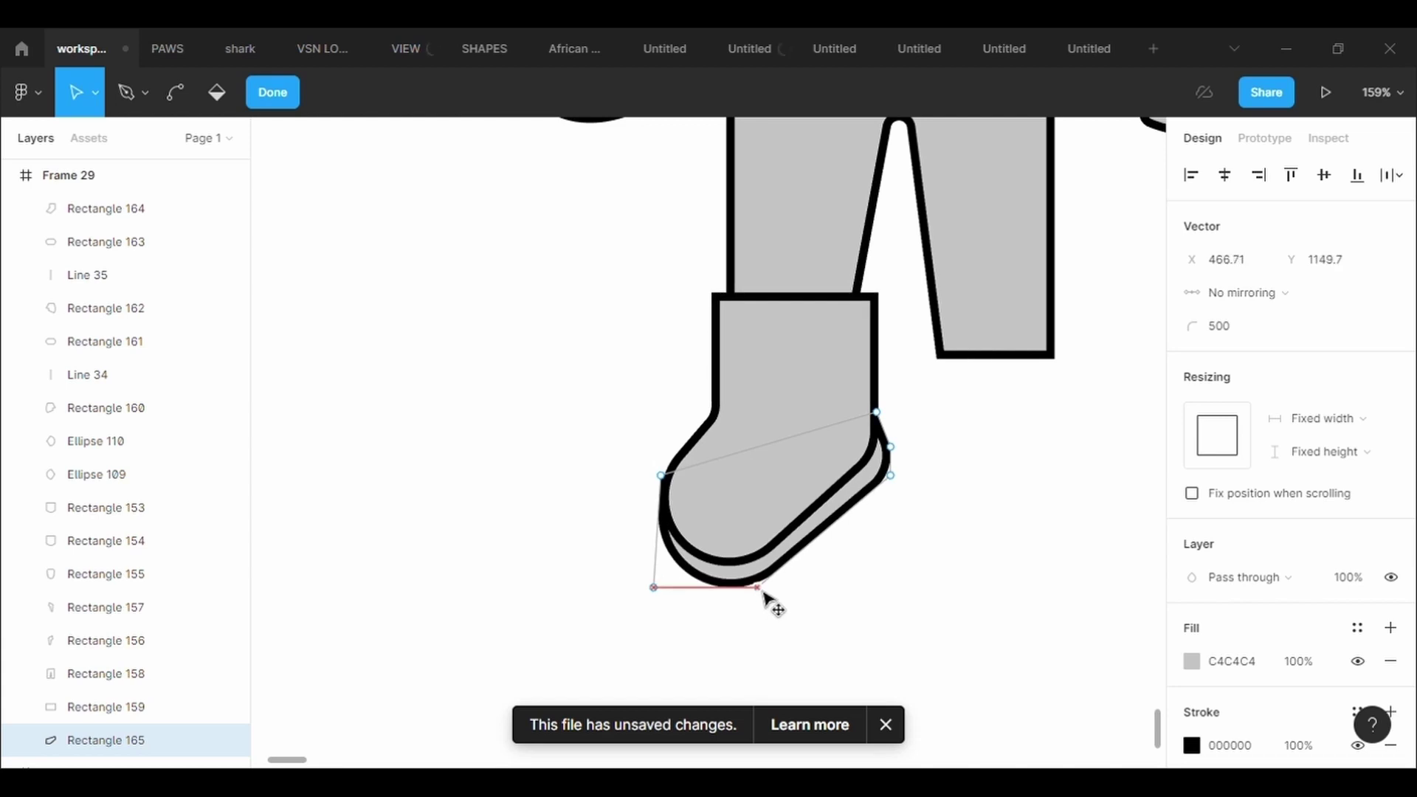
pyautogui.press('Escape')
pyautogui.click(1081, 559)
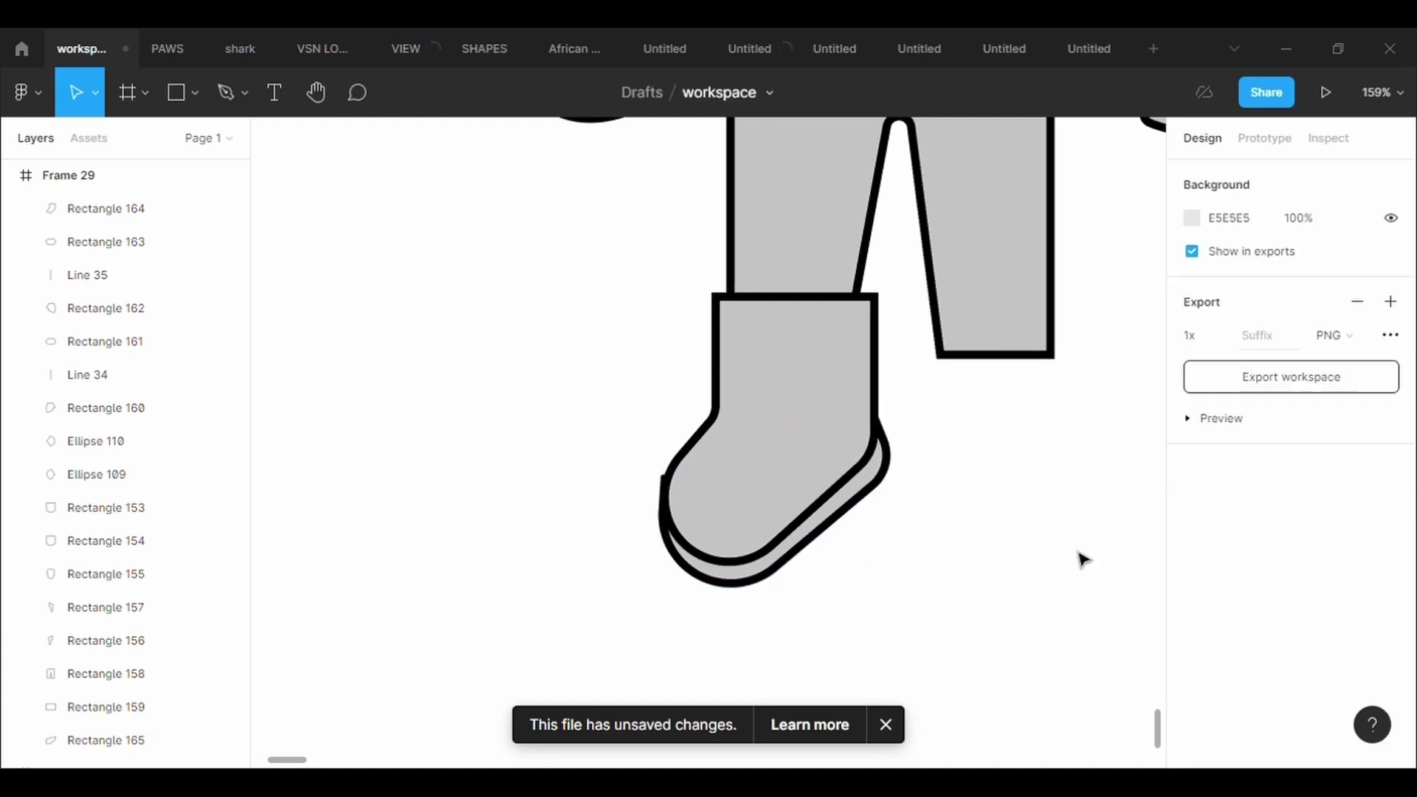
# - Nudge the sole's upper toe point inward to about X 411, Y 1082 so it tucks behind the boot
pyautogui.click(768, 487)
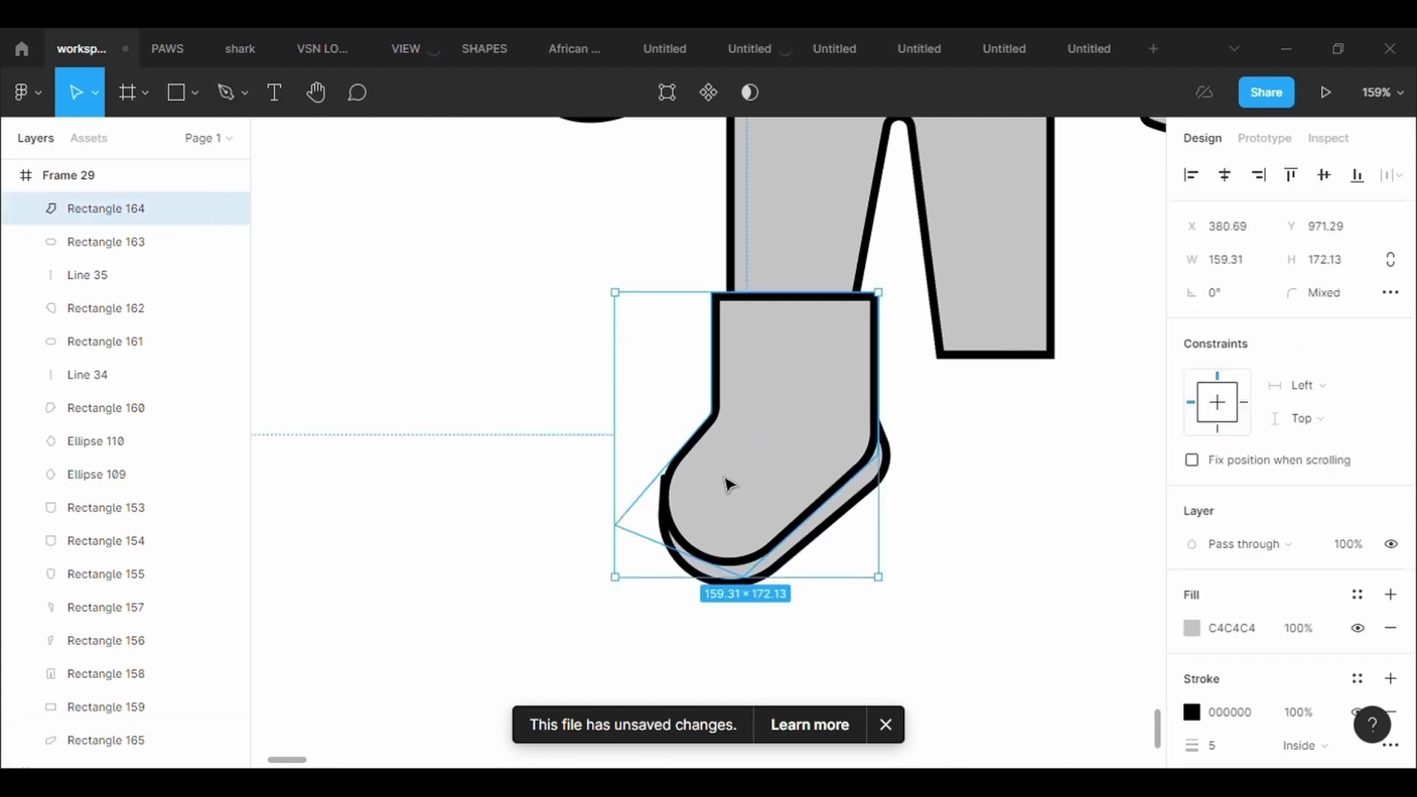
pyautogui.doubleClick(676, 464)
pyautogui.click(847, 537)
pyautogui.doubleClick(845, 535)
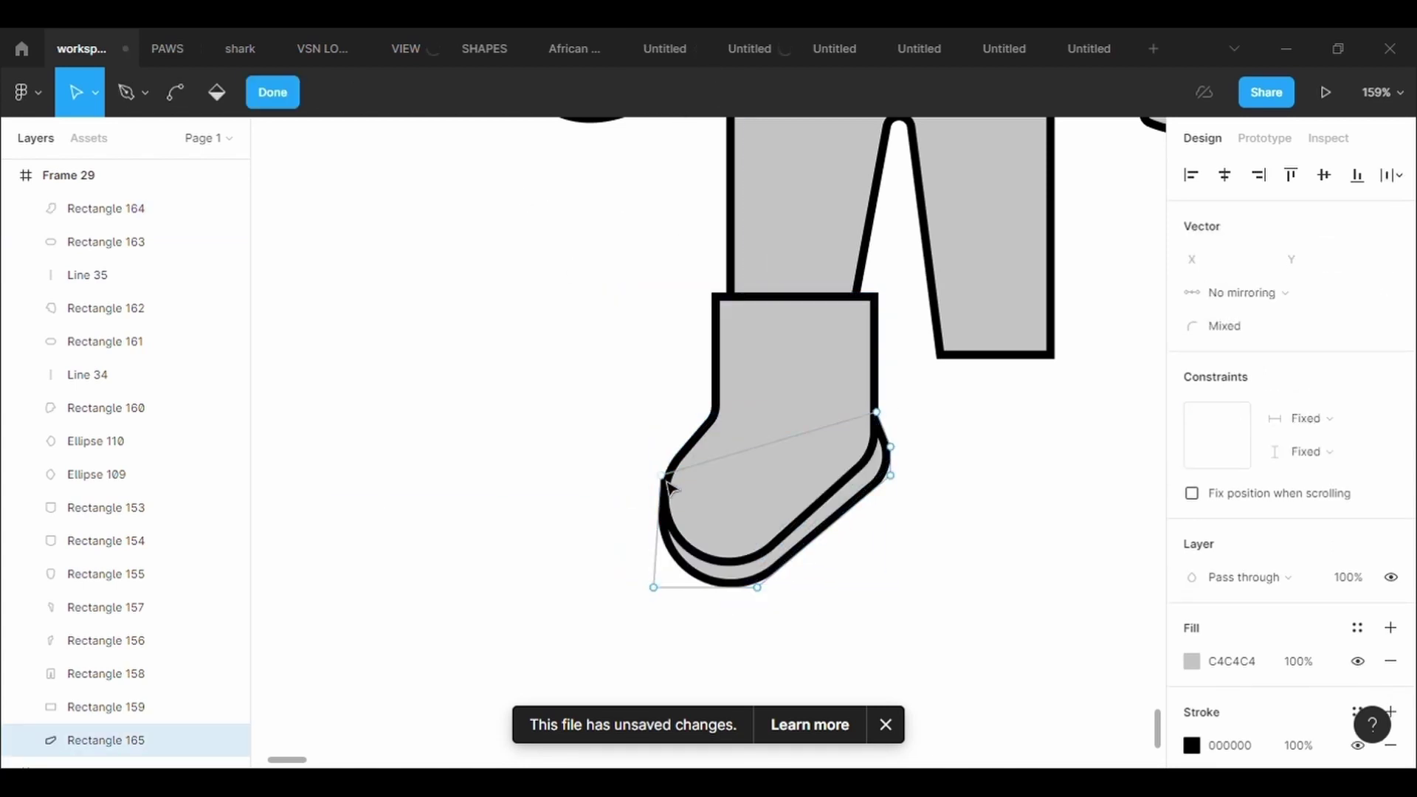
pyautogui.moveTo(662, 476); pyautogui.dragTo(672, 488)
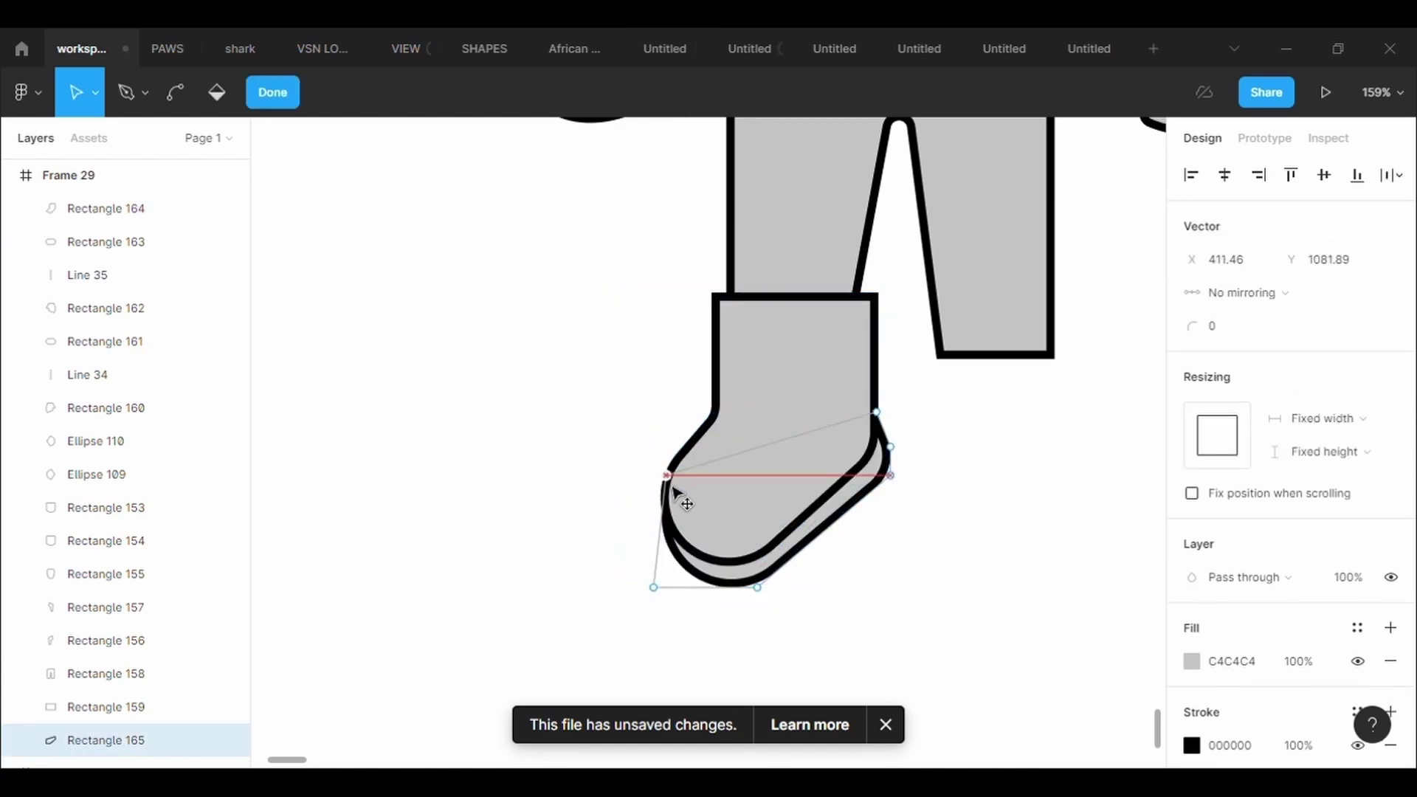
pyautogui.click(973, 583)
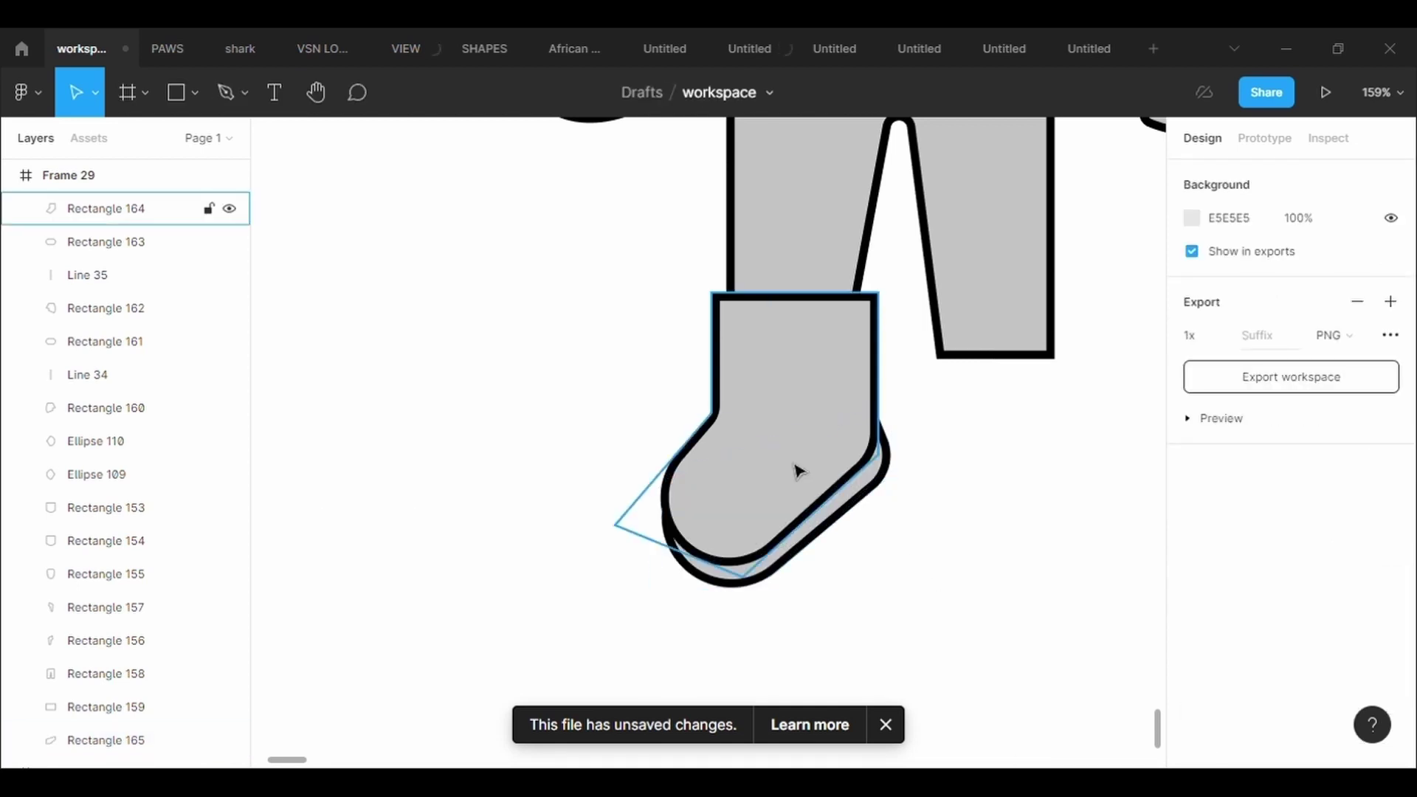
# - Move the boot cuff's outer corner in line with the leg's outer edge and its inner corner to about X 545
pyautogui.click(825, 493)
pyautogui.press('Return')
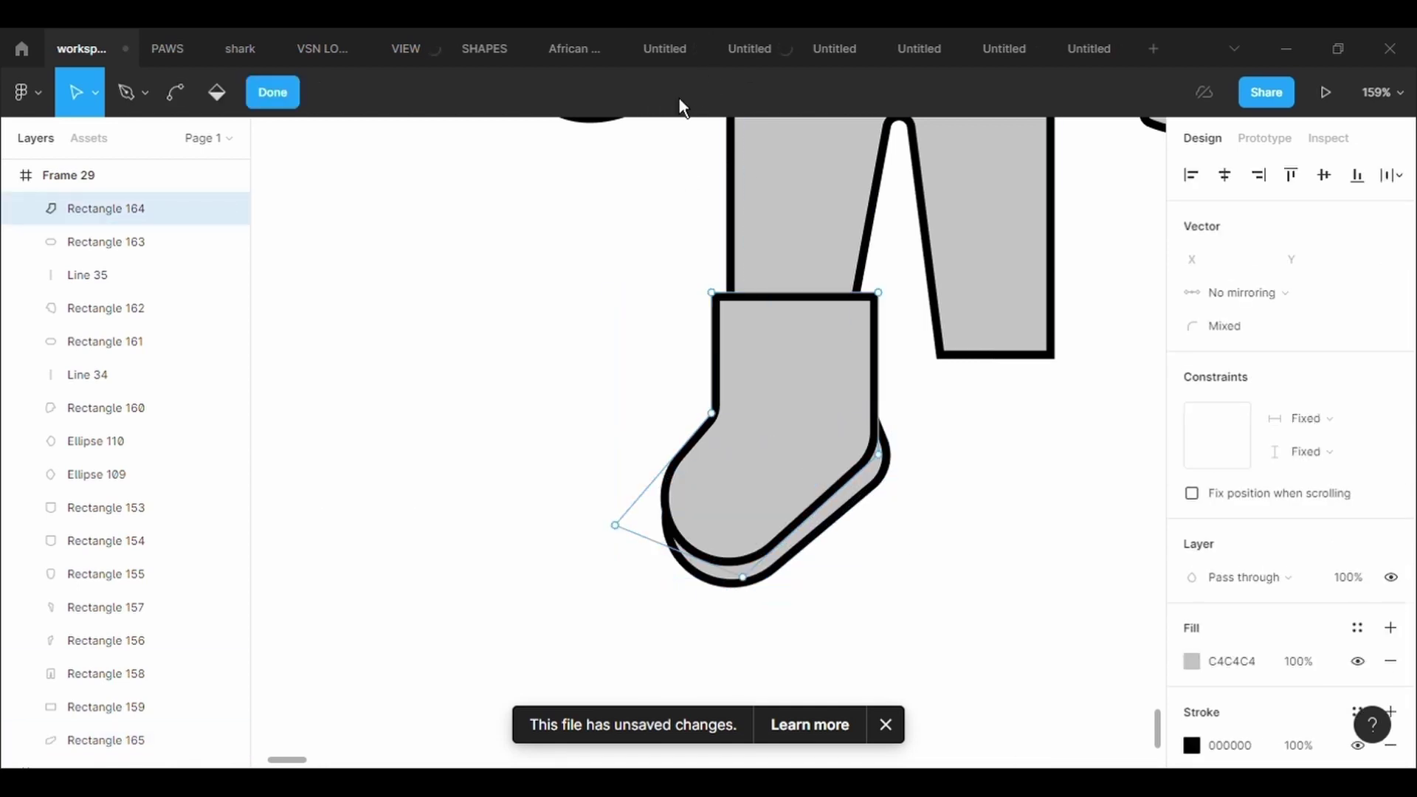
pyautogui.moveTo(713, 294); pyautogui.dragTo(747, 315)
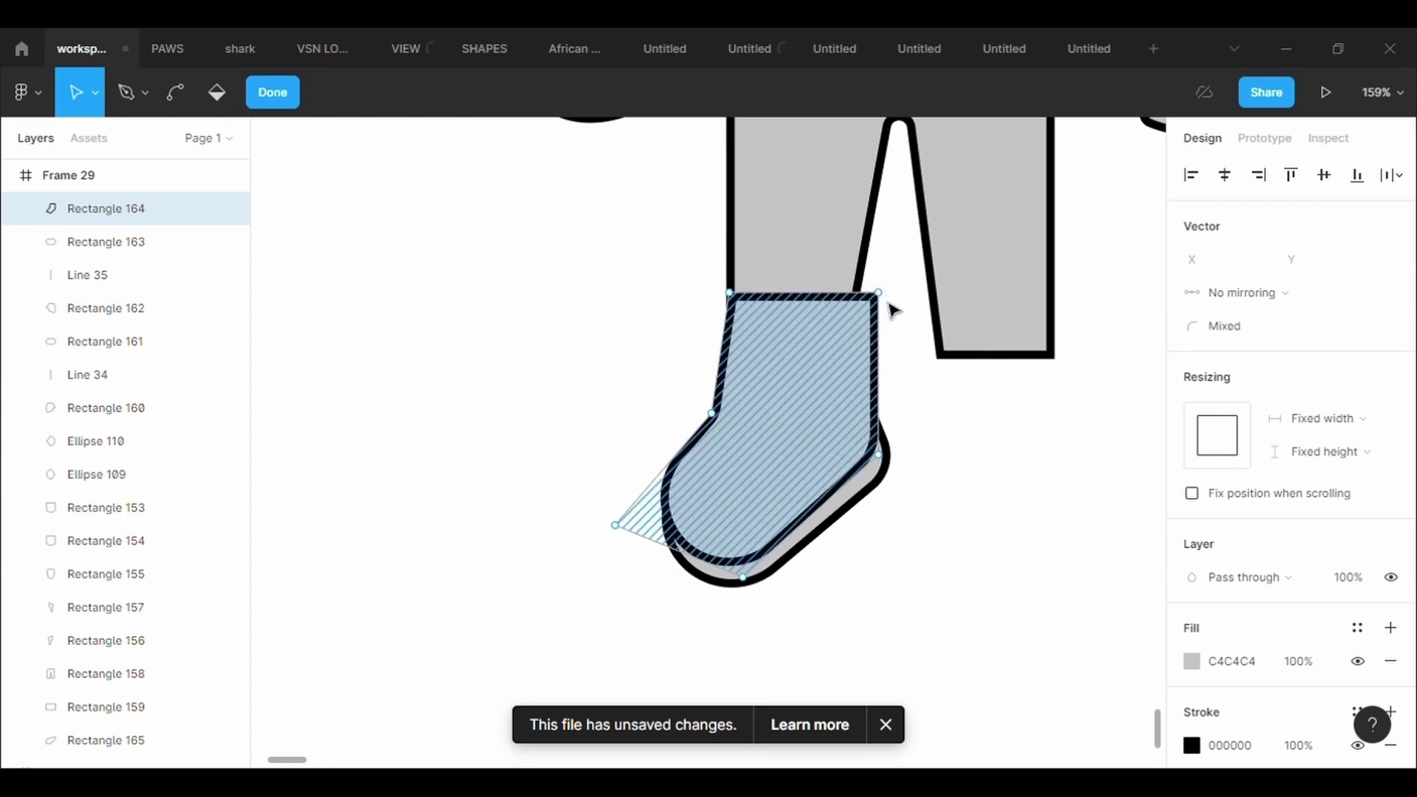
pyautogui.moveTo(889, 297); pyautogui.dragTo(894, 302)
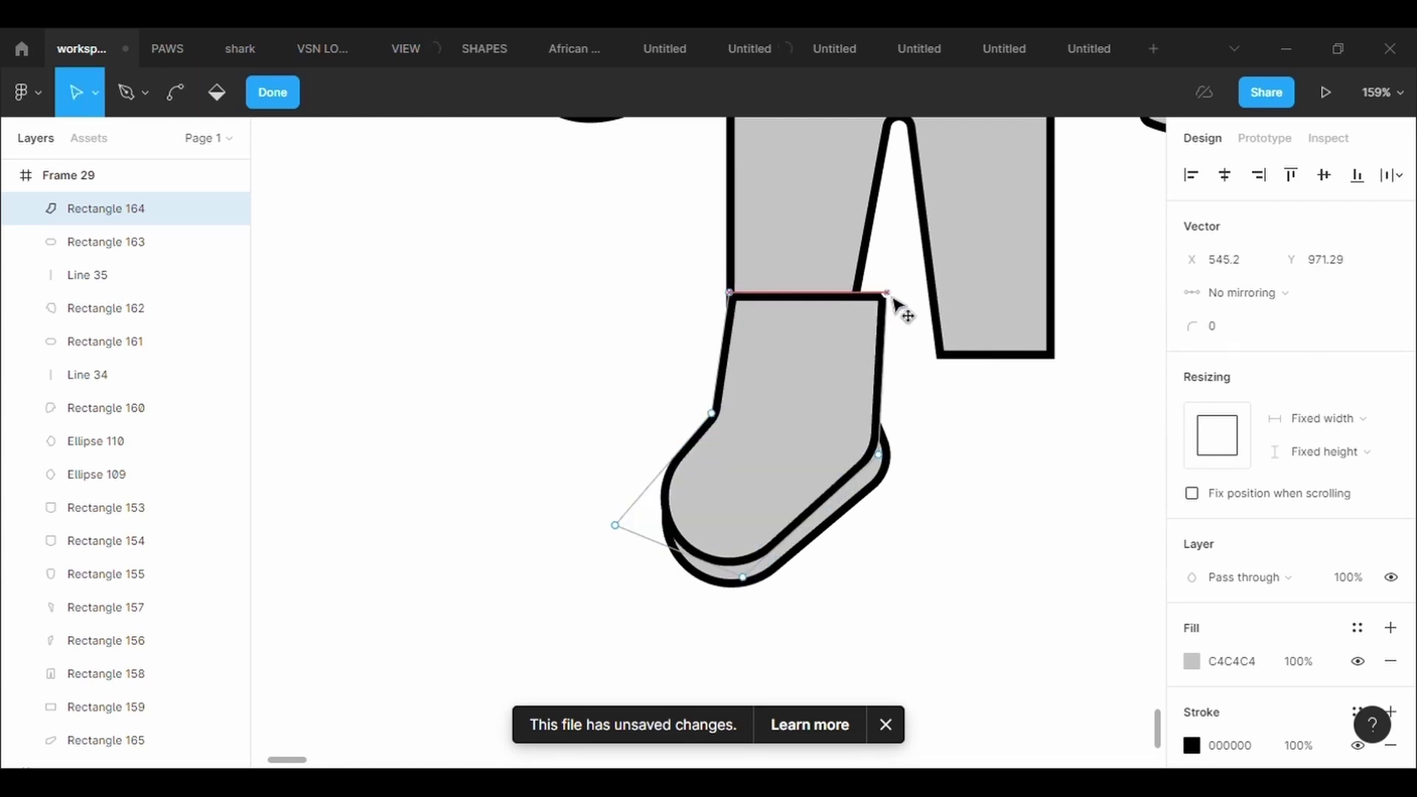
pyautogui.press('Escape')
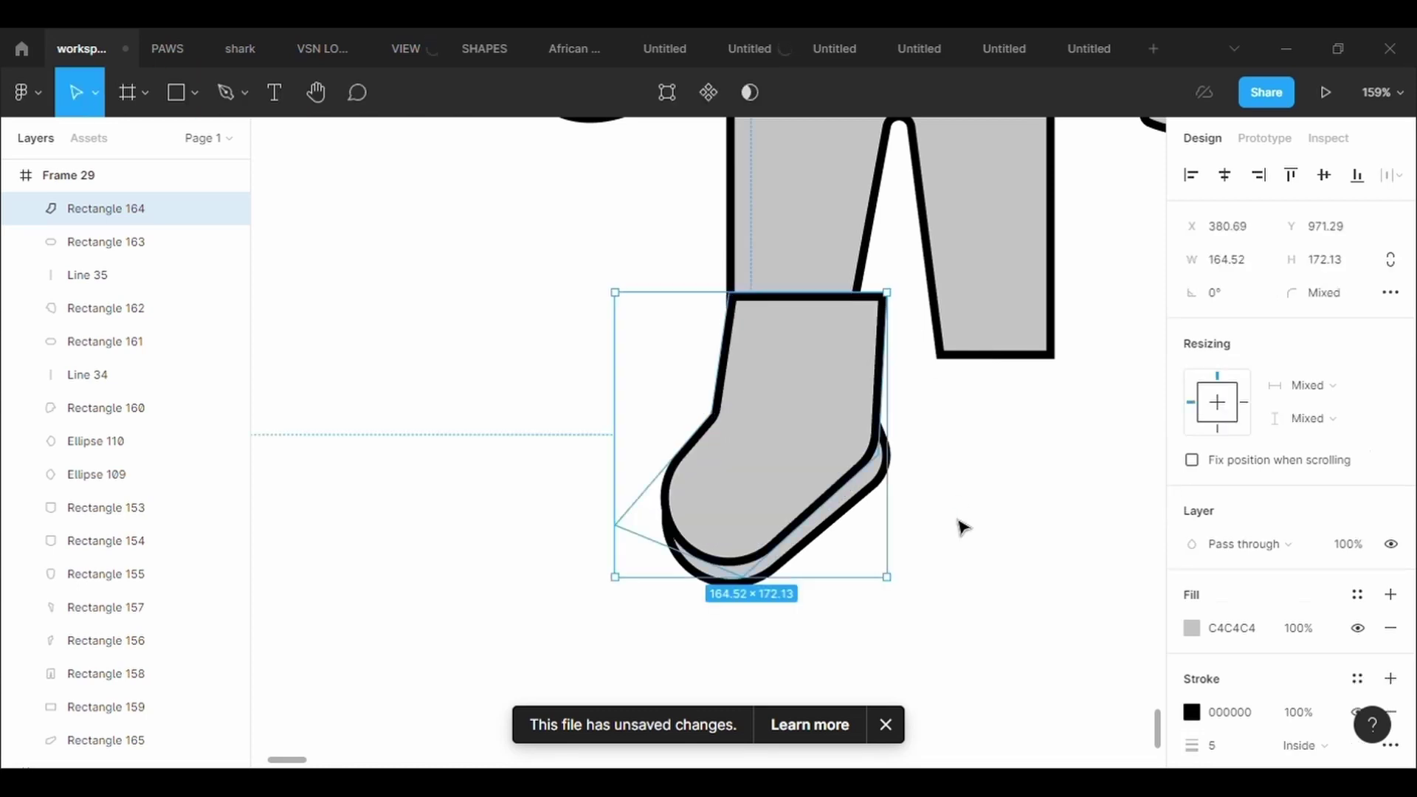
# - Scale the boot and sole down together until the boot measures about 157 × 165 px
pyautogui.scroll(-8, 960, 525)
pyautogui.click(991, 541)
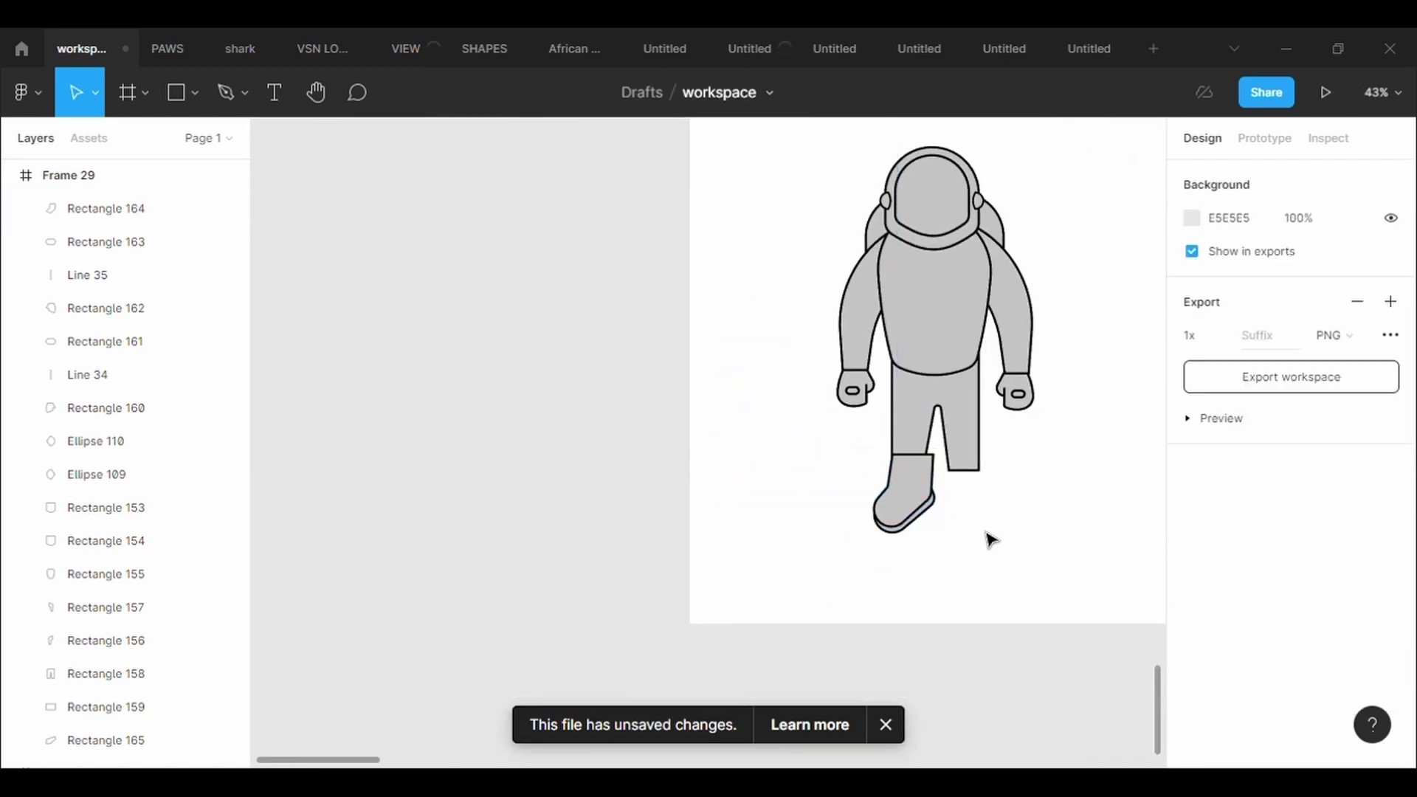
pyautogui.moveTo(958, 553); pyautogui.dragTo(889, 490)
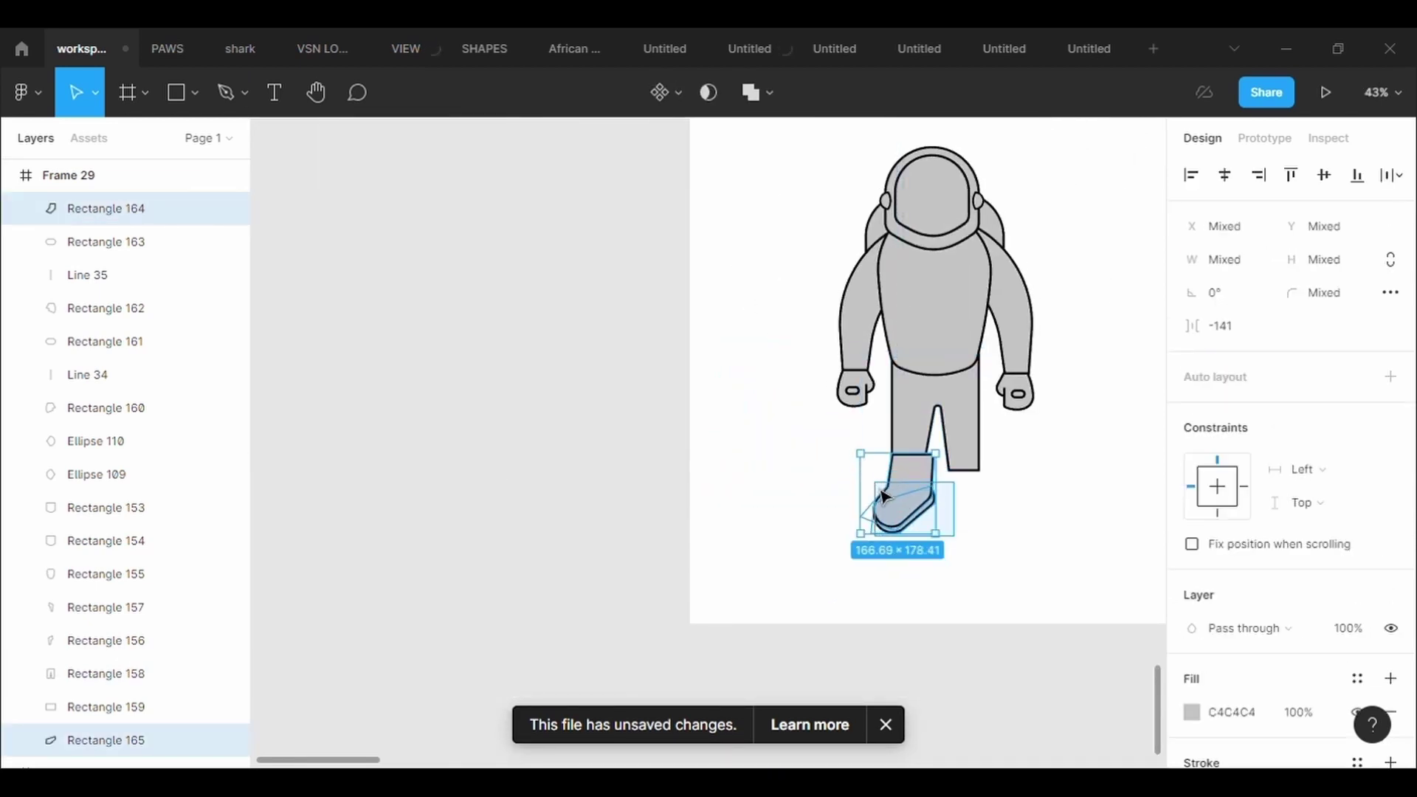
pyautogui.moveTo(956, 549)
pyautogui.mouseDown()
pyautogui.moveTo(937, 531)
pyautogui.moveTo(947, 537)
pyautogui.mouseUp()
pyautogui.click(995, 535)
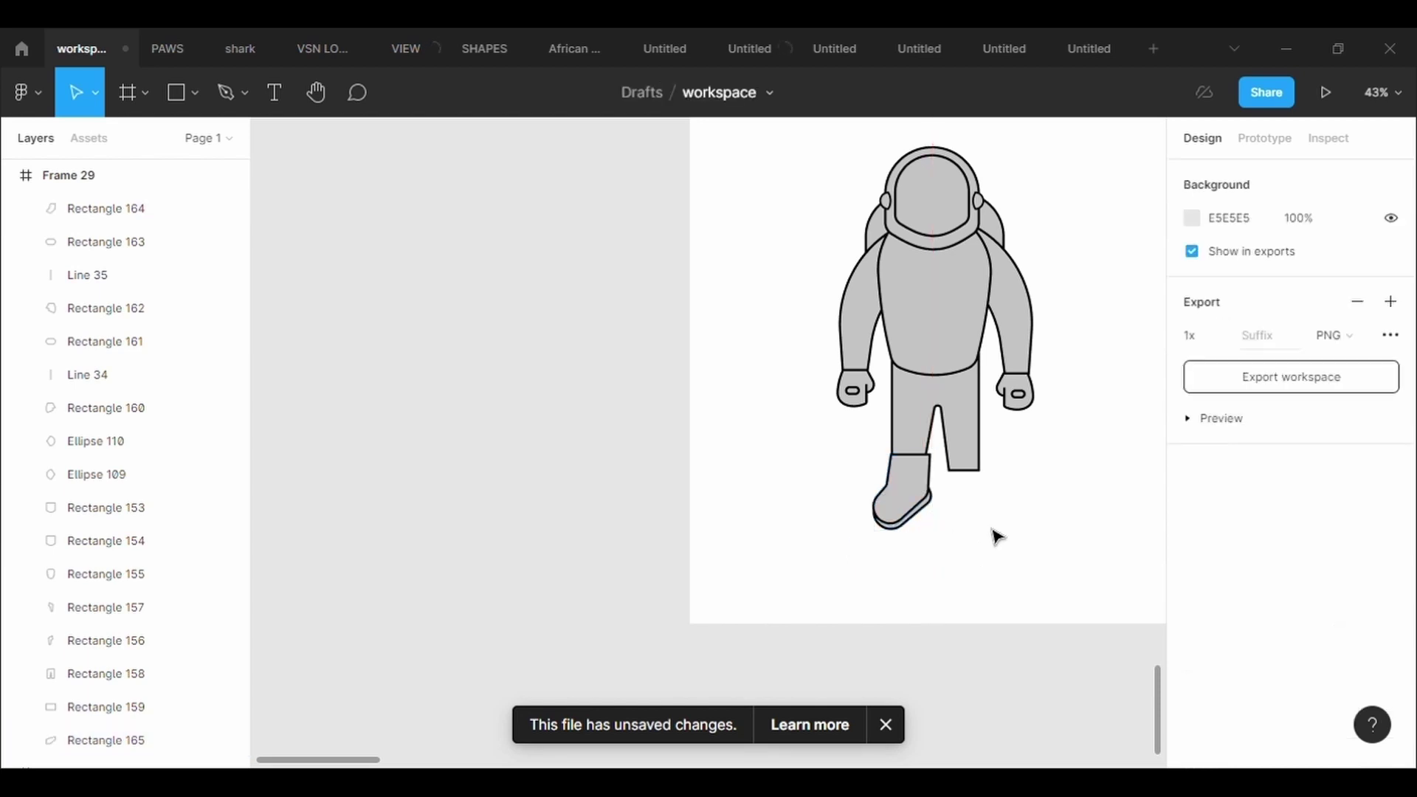
# - Move the trouser leg's inner hem corner above the finished boot sideways to line up with the boot's inner edge
pyautogui.scroll(4, 962, 509)
pyautogui.click(919, 489)
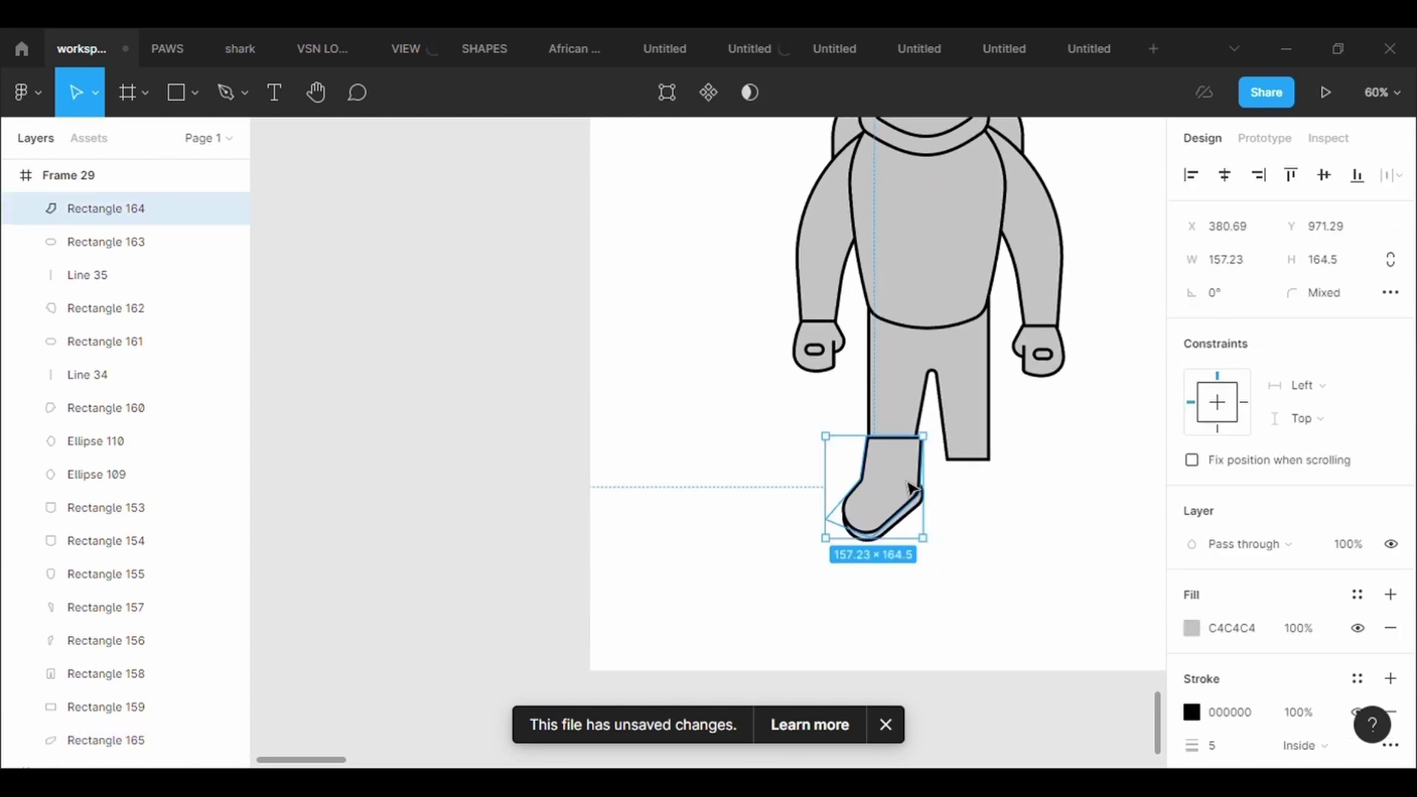
pyautogui.click(949, 315)
pyautogui.click(668, 103)
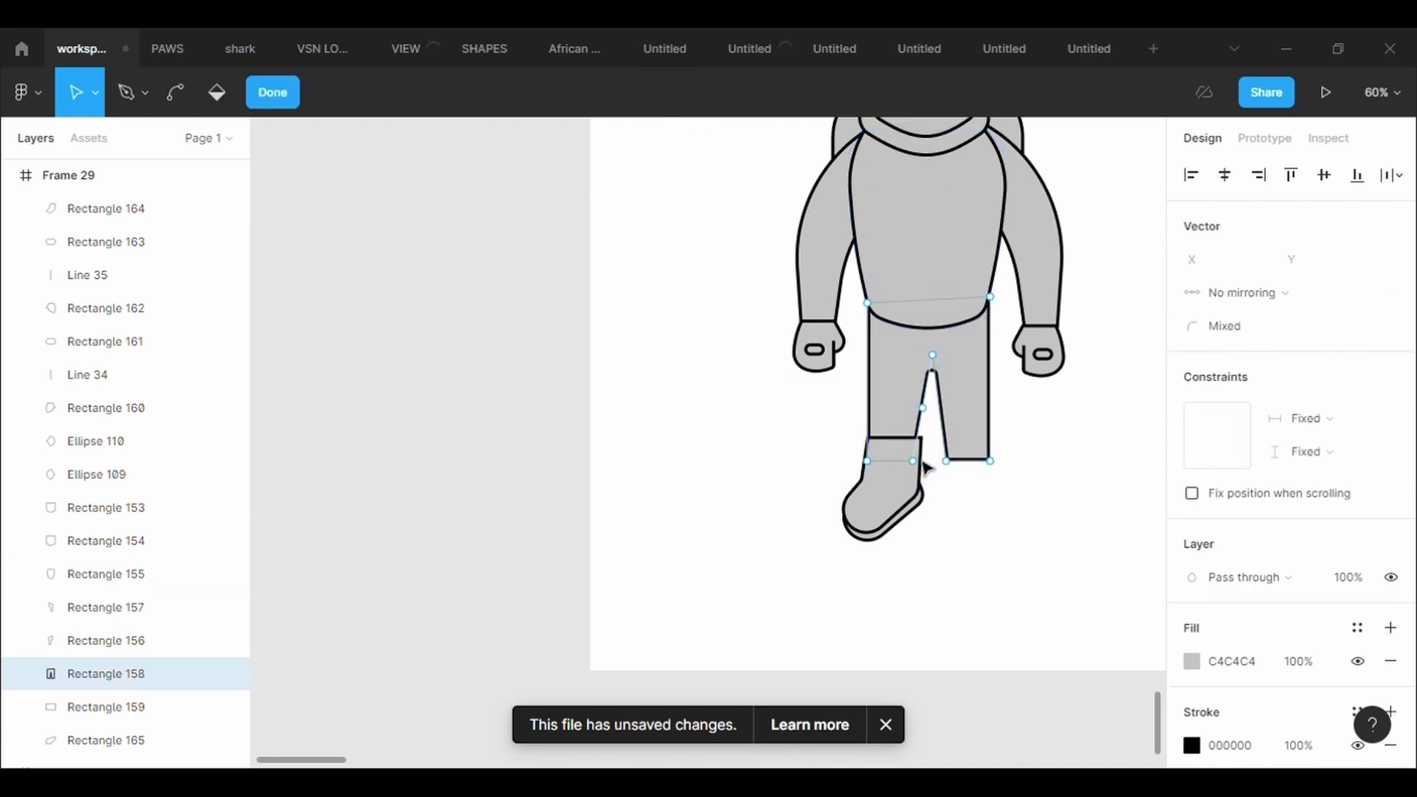
pyautogui.click(920, 461)
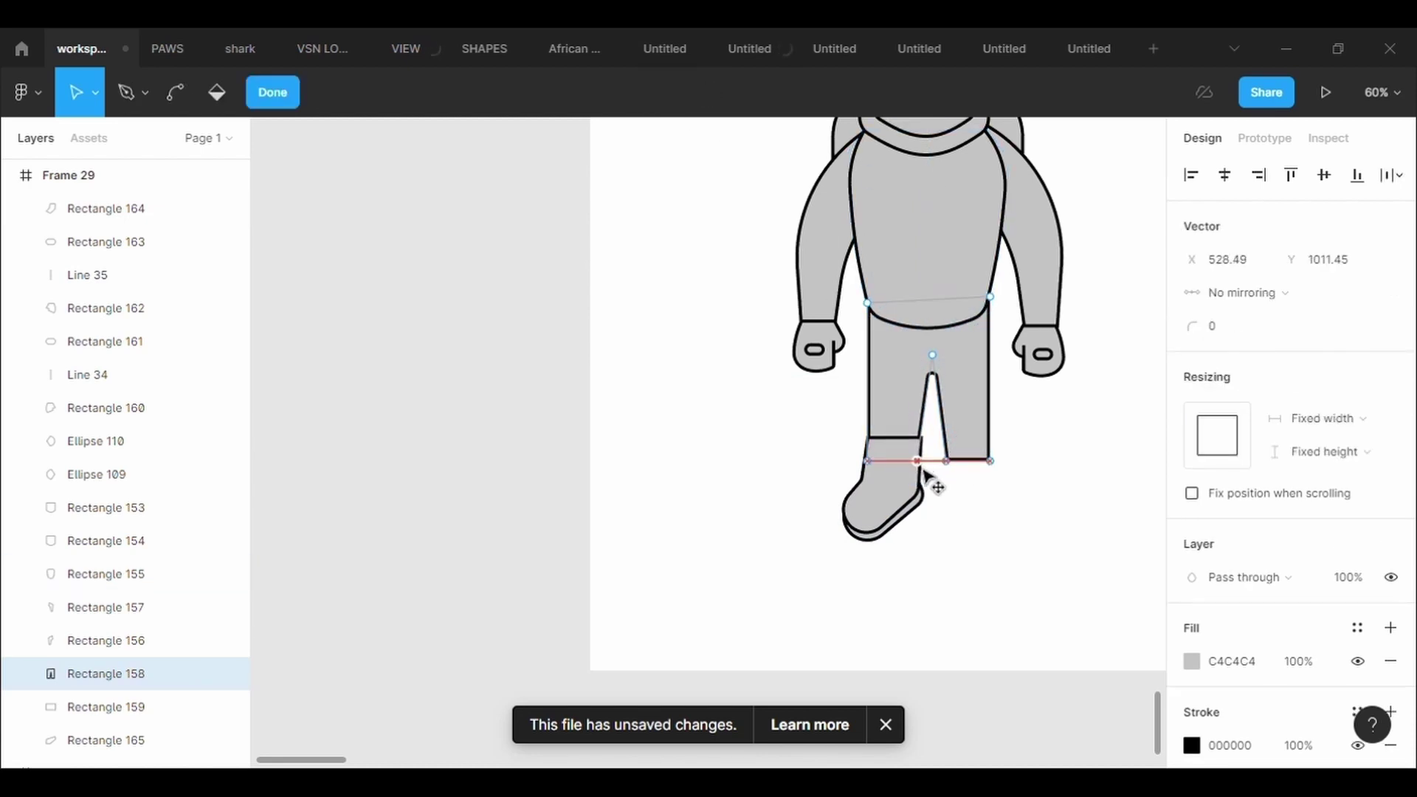
pyautogui.moveTo(960, 489); pyautogui.dragTo(969, 501)
pyautogui.press('Escape')
pyautogui.press('Escape')
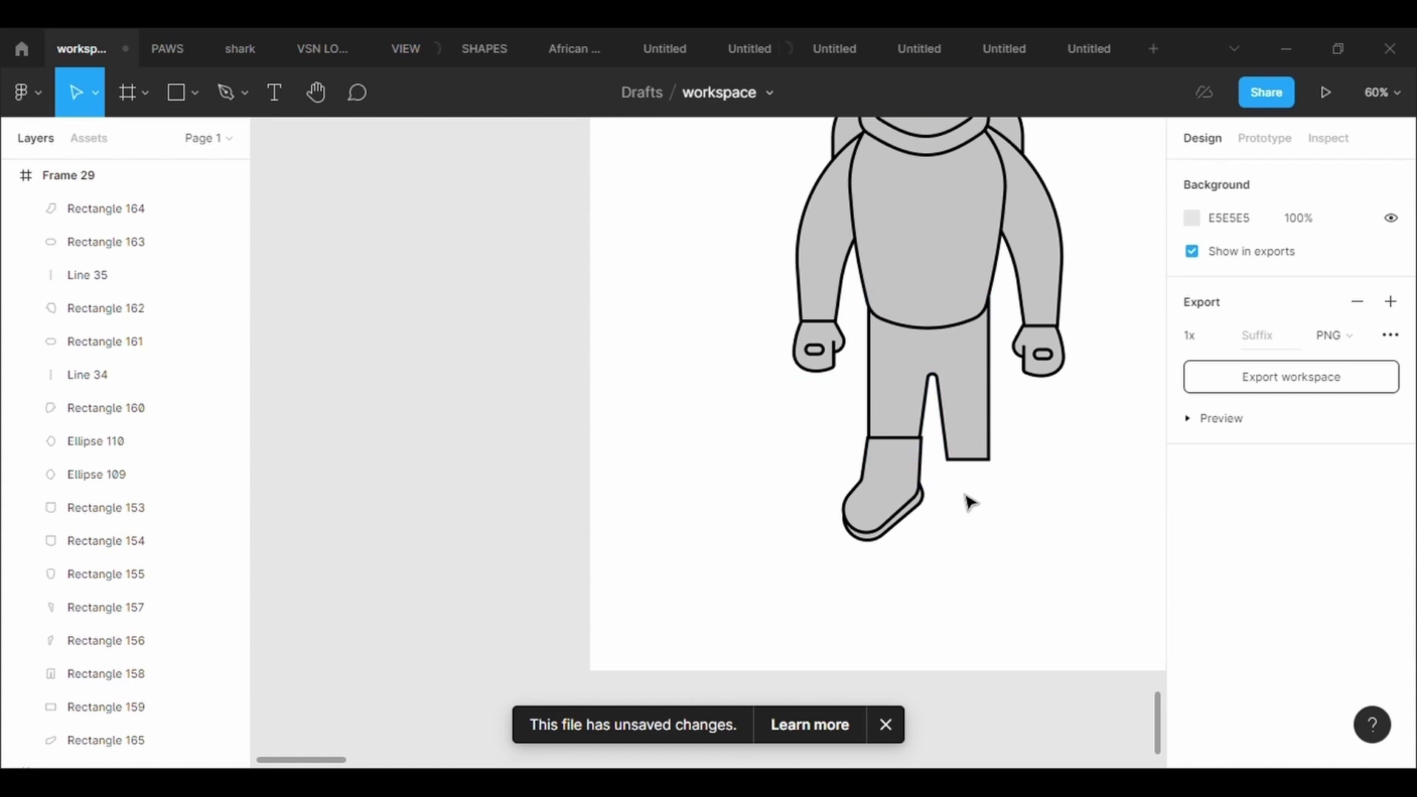
# - Duplicate the boot with its sole, flip the copy horizontally and place it under the other leg
pyautogui.moveTo(935, 541); pyautogui.dragTo(845, 474)
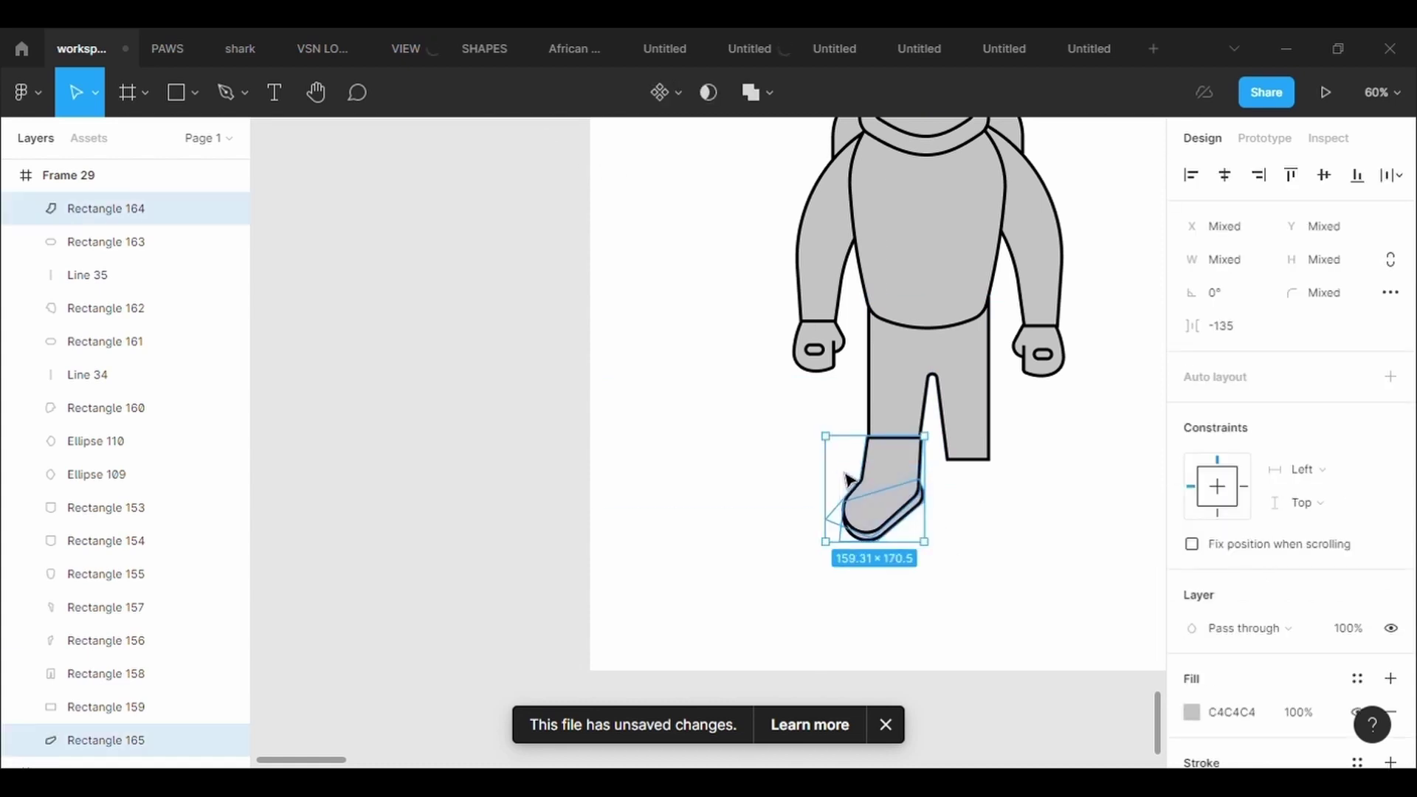
pyautogui.hotkey('ctrl', 'c')
pyautogui.hotkey('ctrl', 'v')
pyautogui.hotkey('shift', 'h')
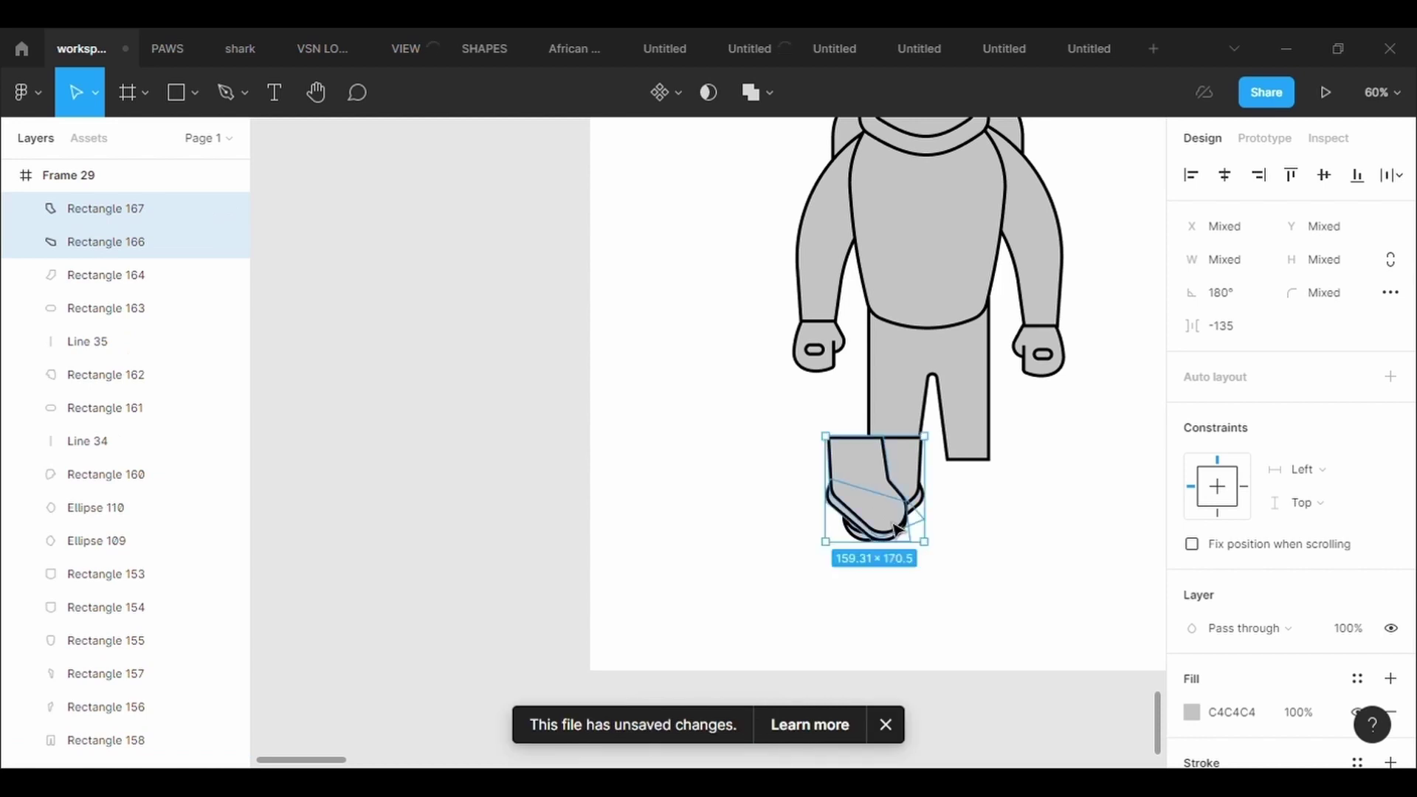
pyautogui.moveTo(854, 476); pyautogui.dragTo(963, 474)
# - Fit the second leg to its boot, moving its outer hem corner to about X 653 and the crotch point to about X 556, Y 827
pyautogui.scroll(5, 1071, 465)
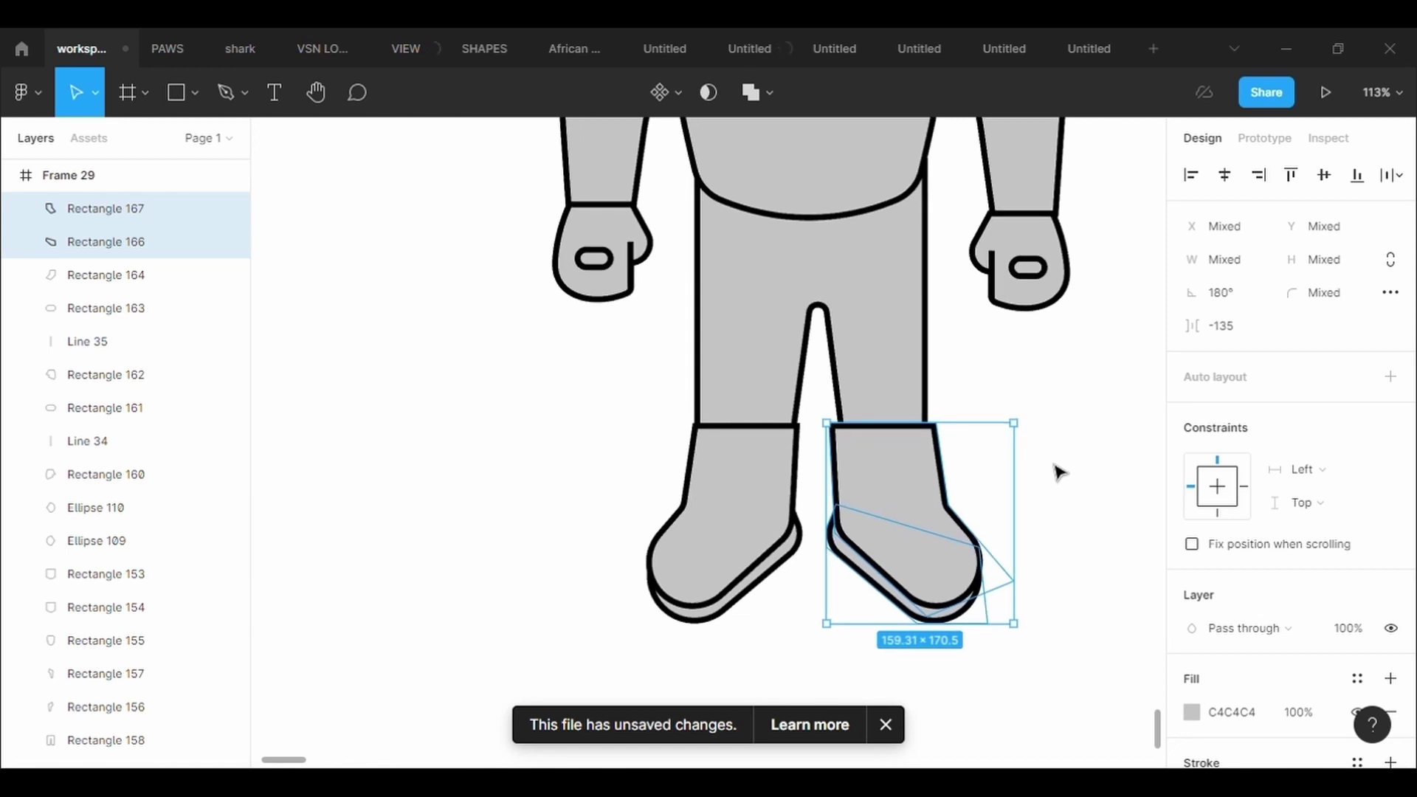
pyautogui.click(106, 741)
pyautogui.doubleClick(858, 373)
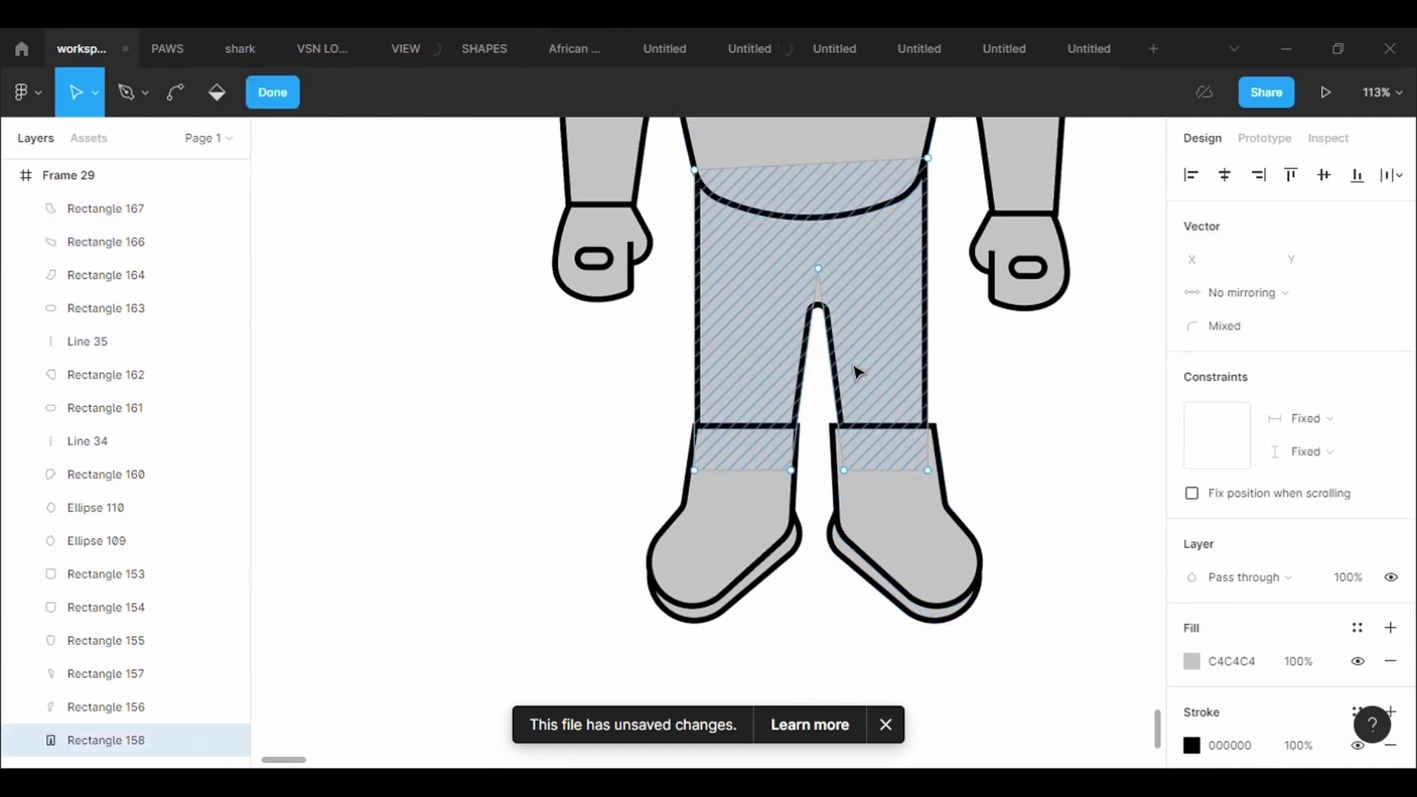
pyautogui.moveTo(847, 478); pyautogui.dragTo(840, 480)
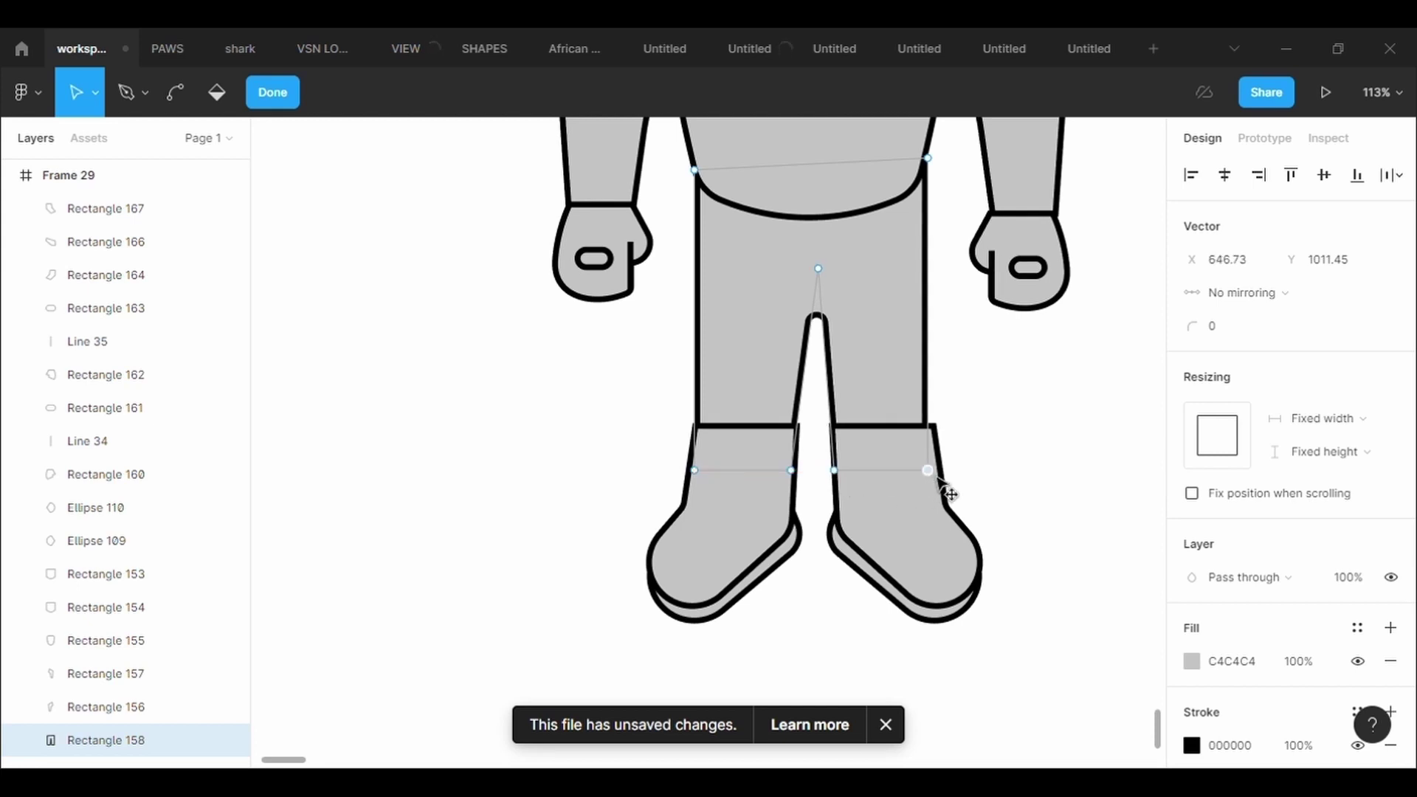
pyautogui.moveTo(940, 480); pyautogui.dragTo(944, 477)
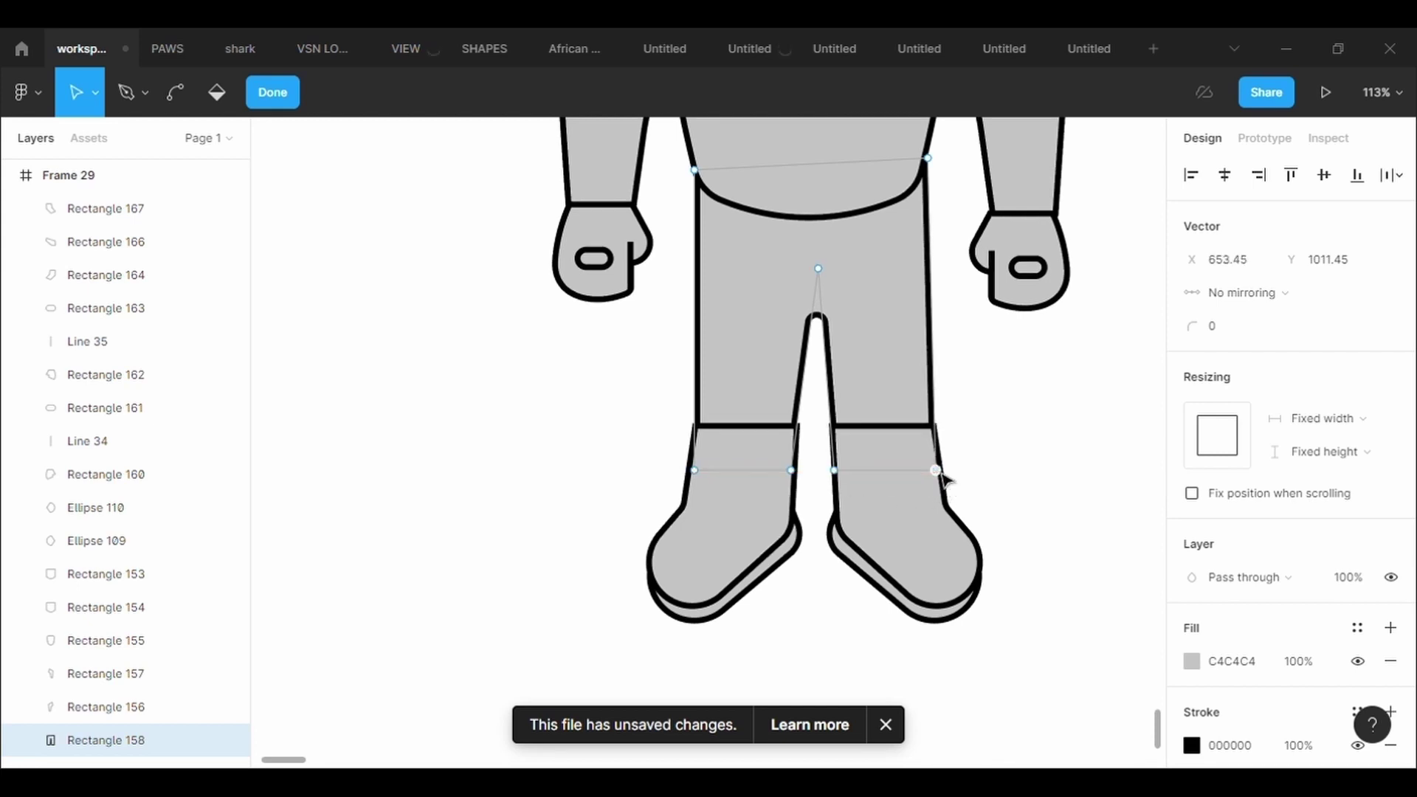
pyautogui.moveTo(819, 273); pyautogui.dragTo(828, 260)
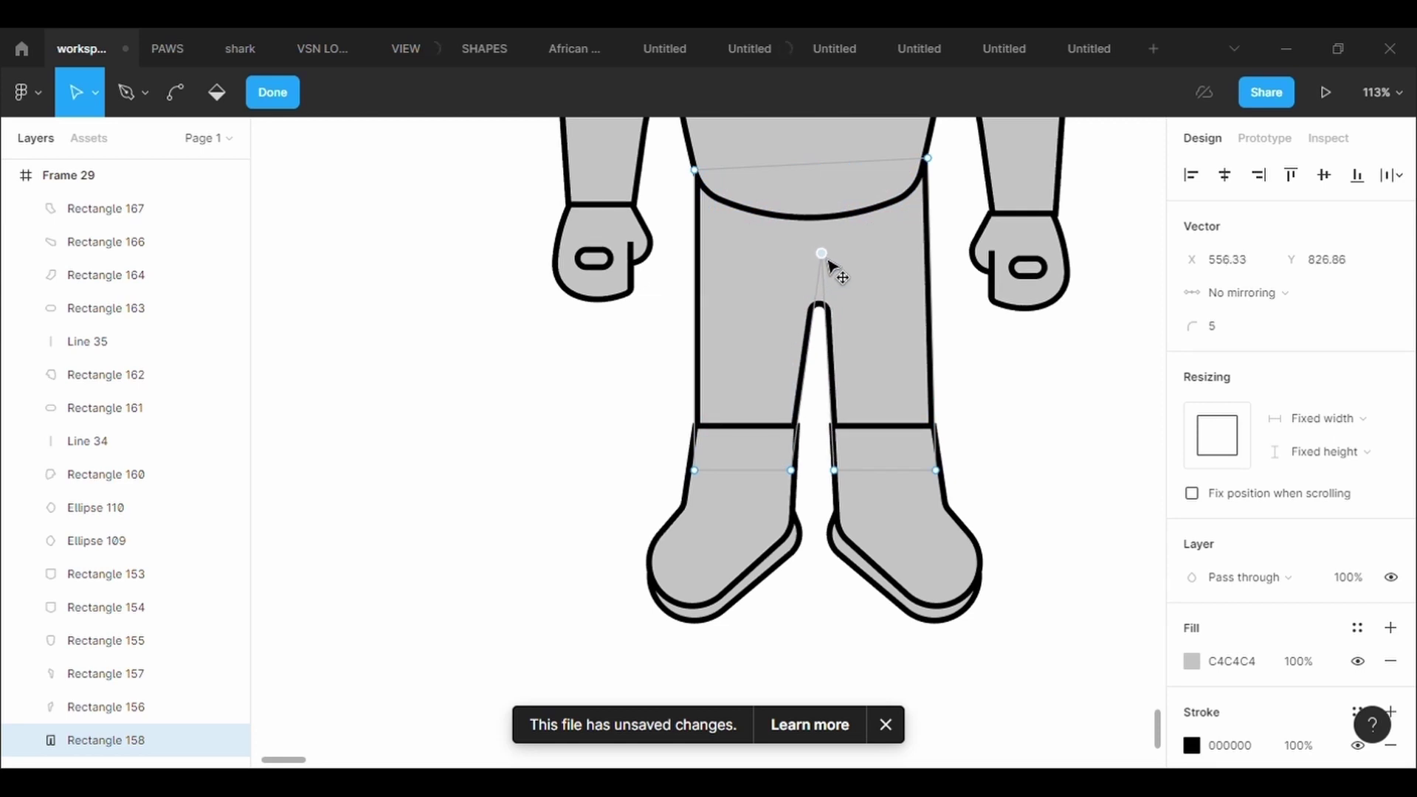
pyautogui.click(1012, 470)
pyautogui.click(252, 105)
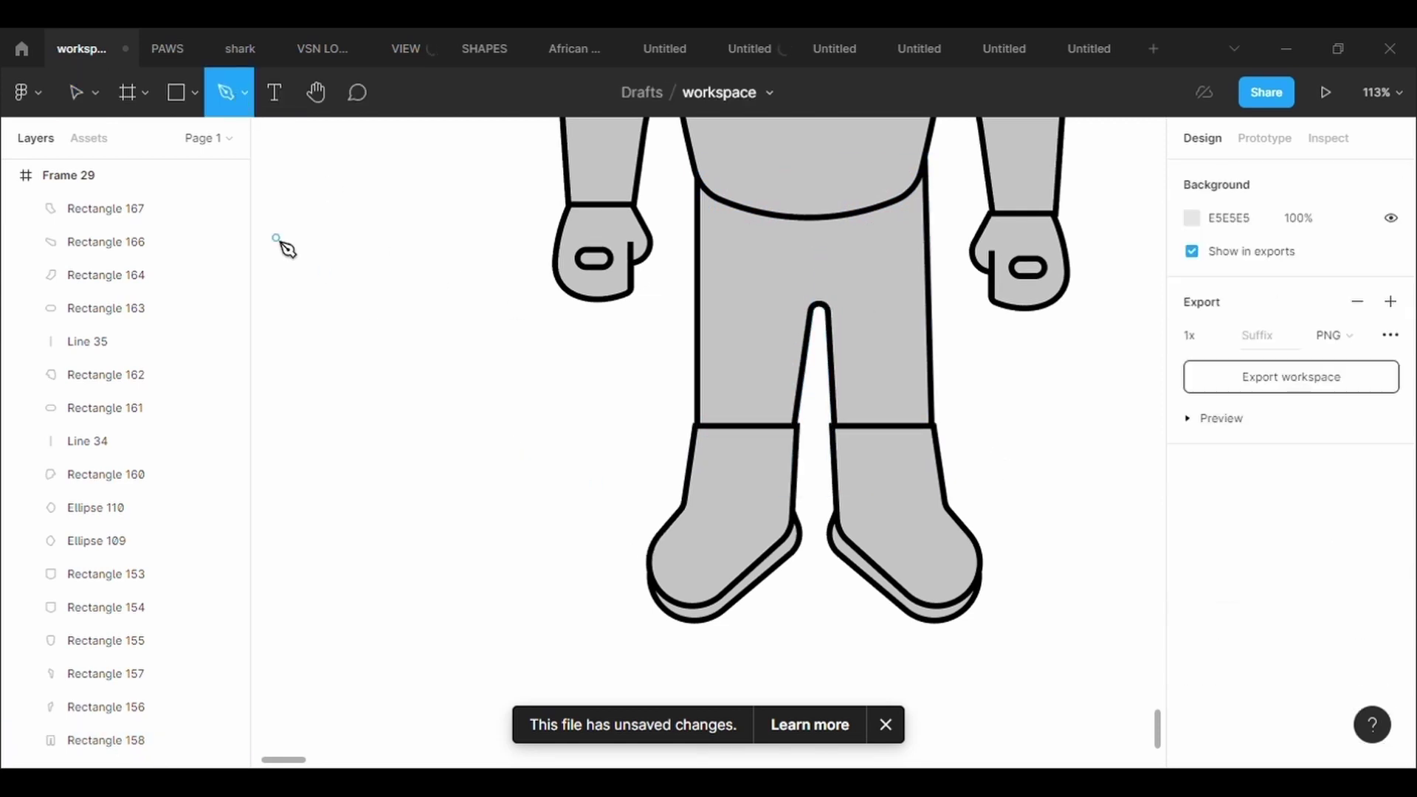
pyautogui.press('v')
# - Bend the upper edge of the left boot's cuff downward into a shallow curve
pyautogui.click(767, 513)
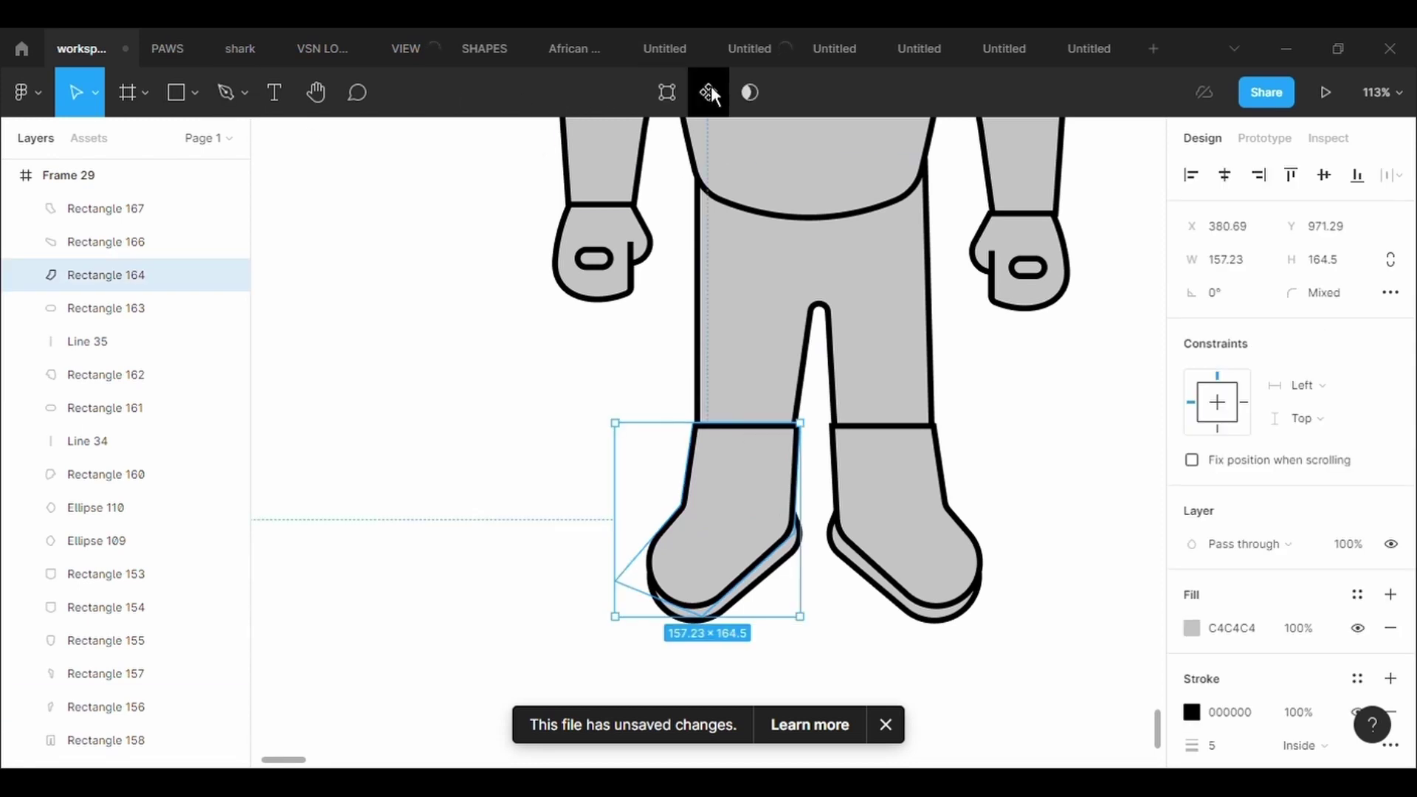
pyautogui.click(667, 92)
pyautogui.press('ctrl')
pyautogui.moveTo(751, 441); pyautogui.dragTo(758, 449)
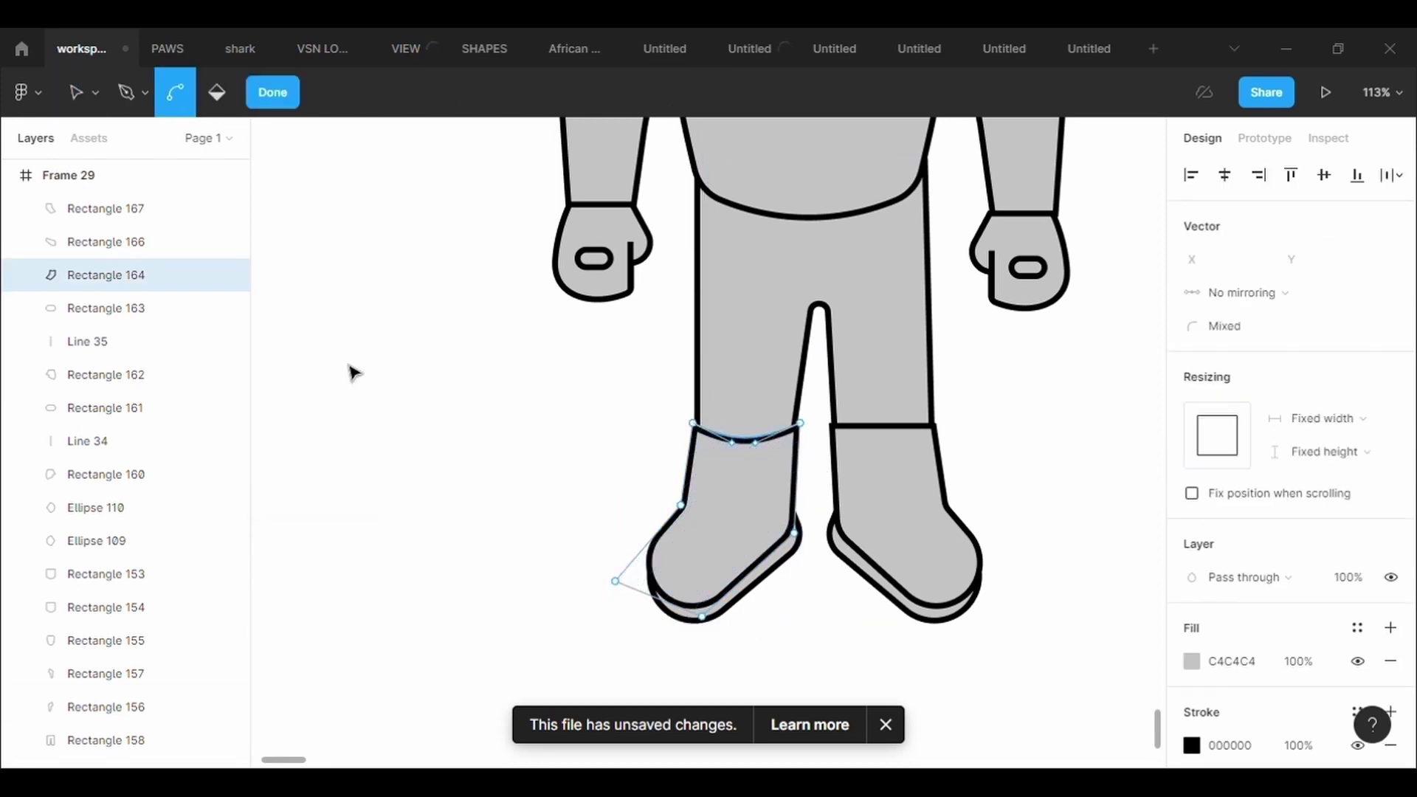
pyautogui.press('Escape')
# - Bend the upper edge of the right boot's cuff downward to match the left boot's curve
pyautogui.click(928, 525)
pyautogui.click(666, 92)
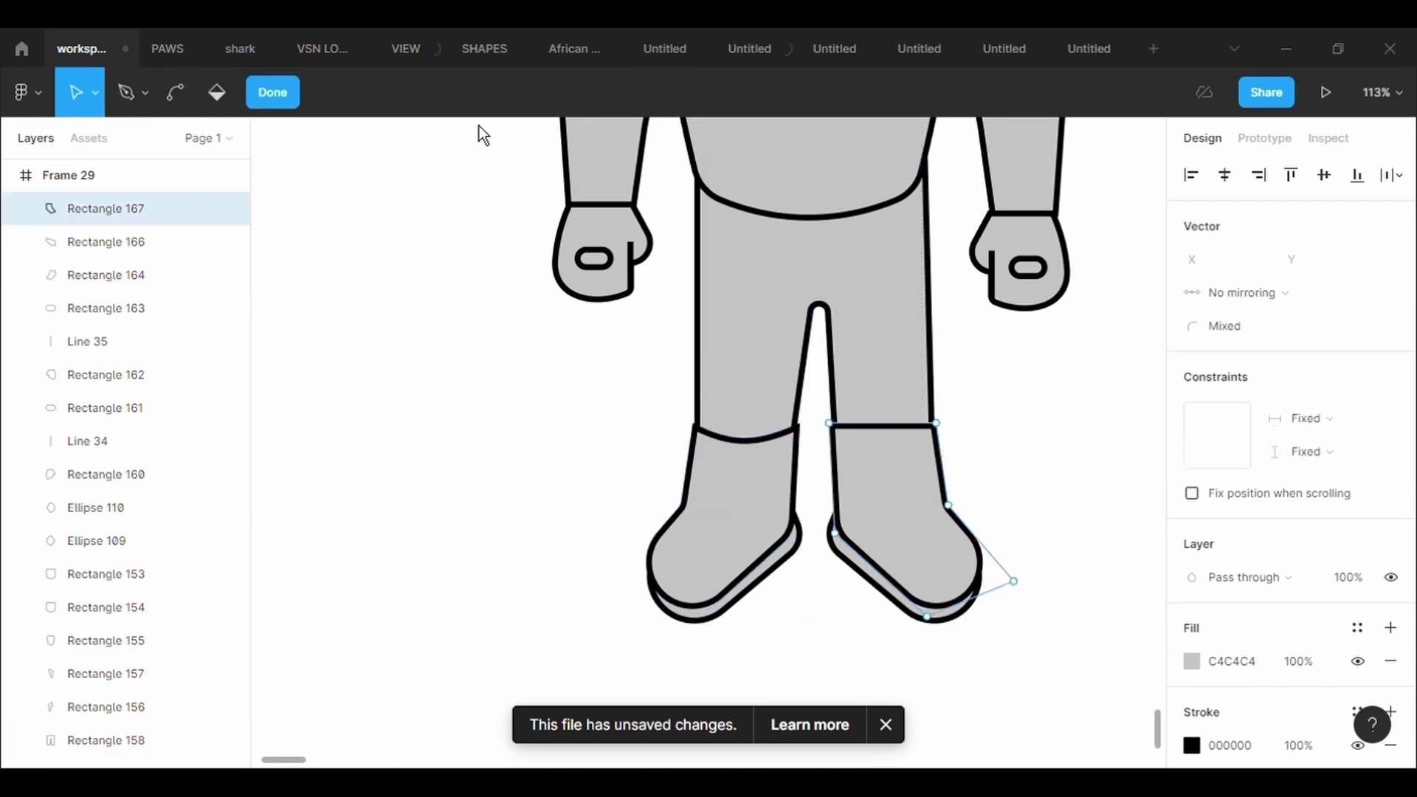
pyautogui.press('ctrl')
pyautogui.moveTo(885, 439); pyautogui.dragTo(893, 447)
pyautogui.click(1077, 543)
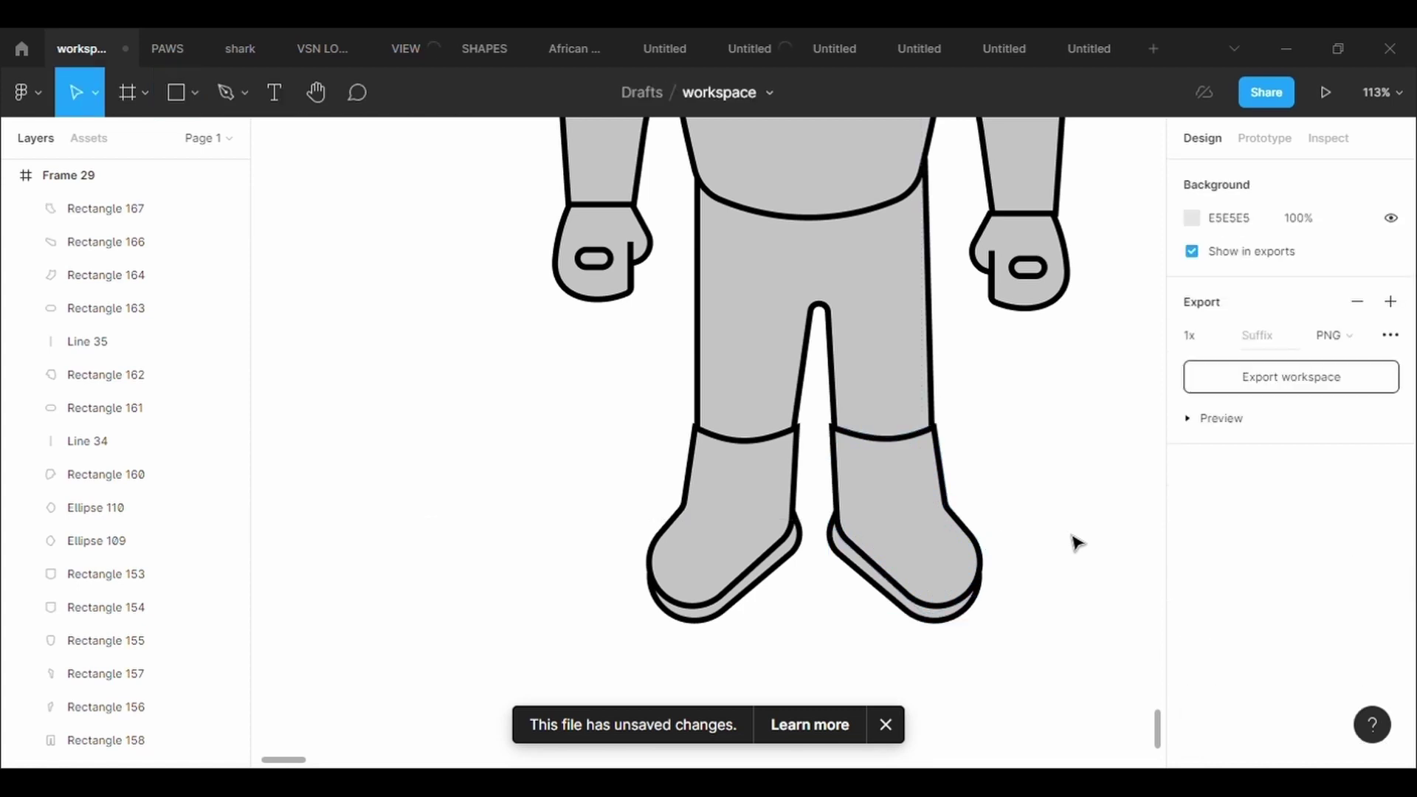
# - Draw a straight Pen line across the left boot just below its cuff edge, starting at about X 445, Y 995
pyautogui.scroll(-5, 1076, 543)
pyautogui.scroll(3, 1077, 542)
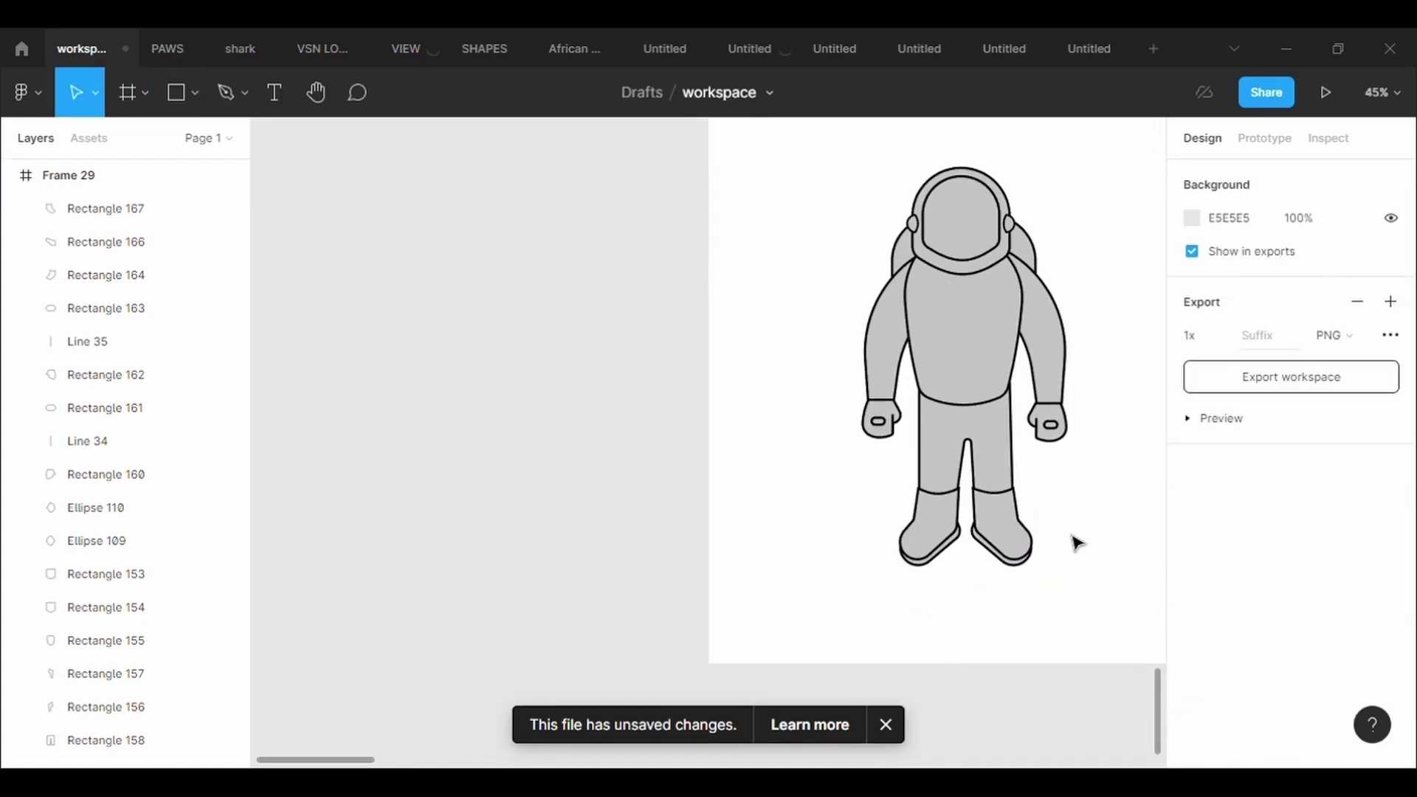
pyautogui.scroll(10, 1076, 542)
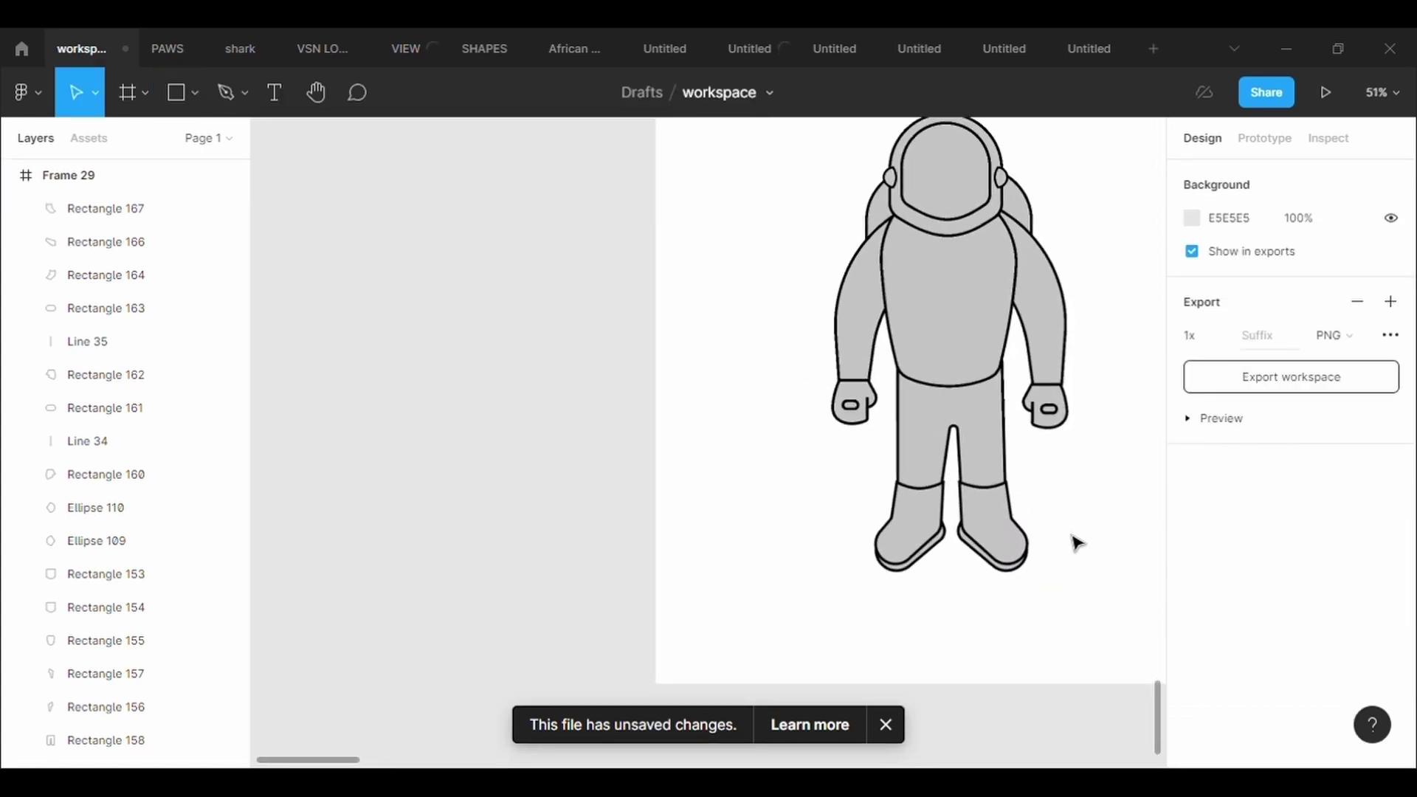
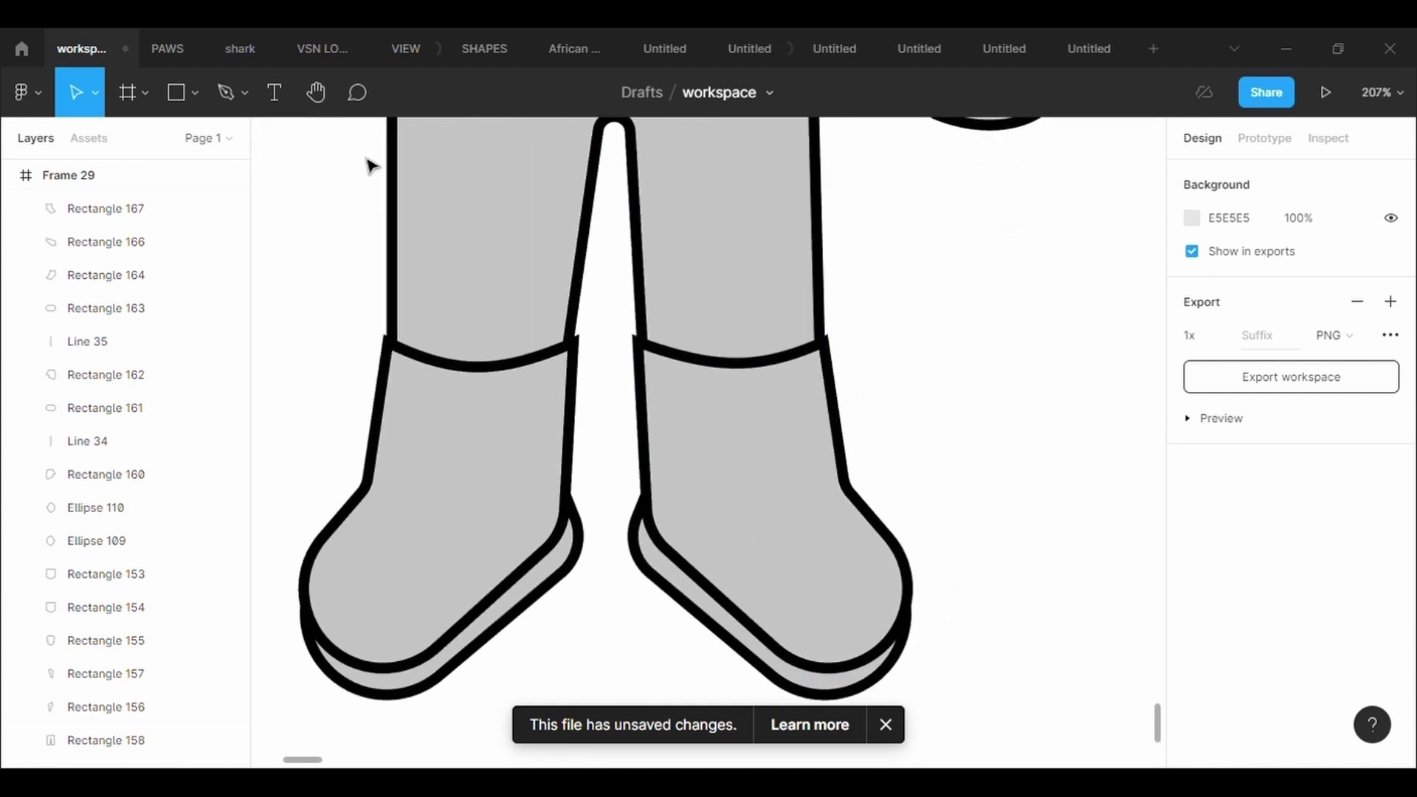
pyautogui.click(244, 93)
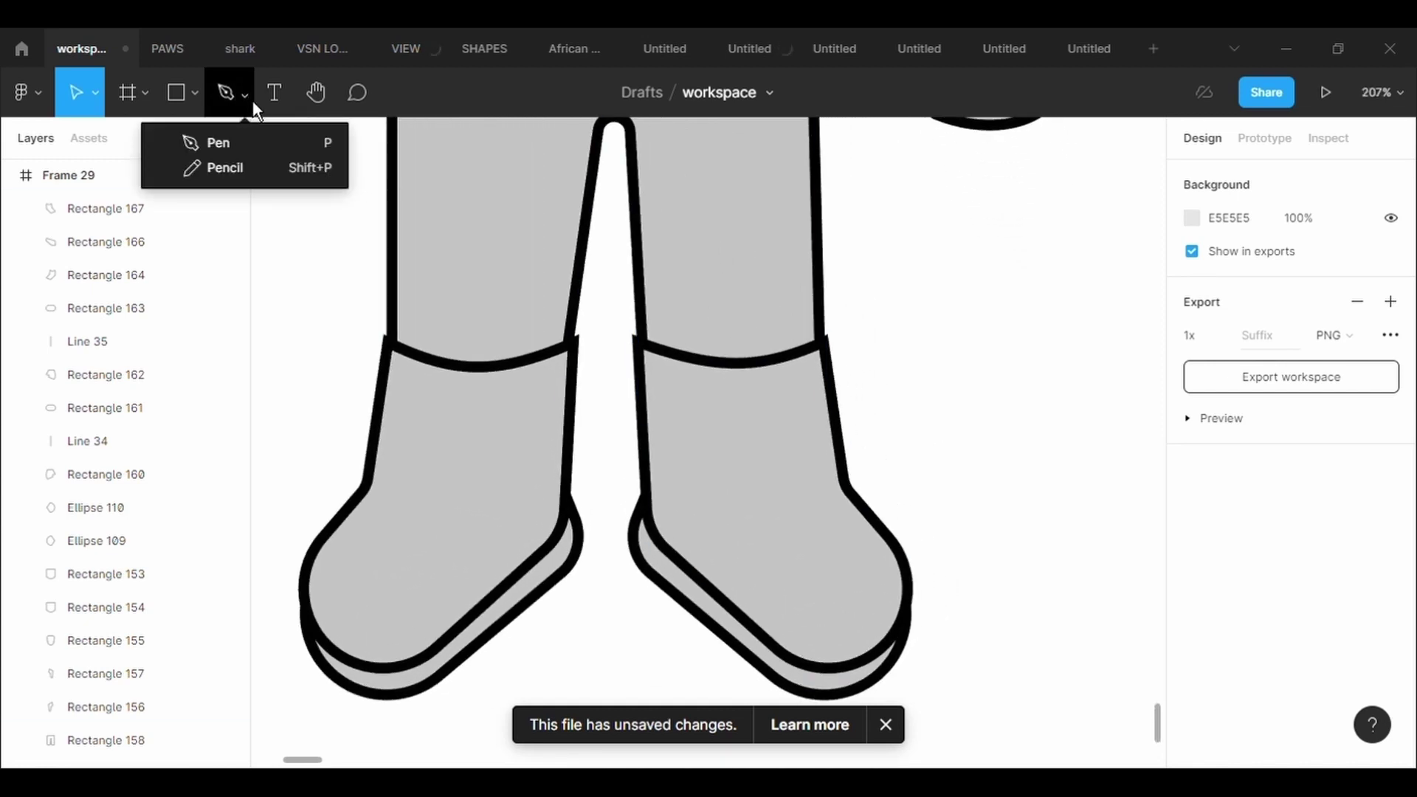
pyautogui.click(383, 370)
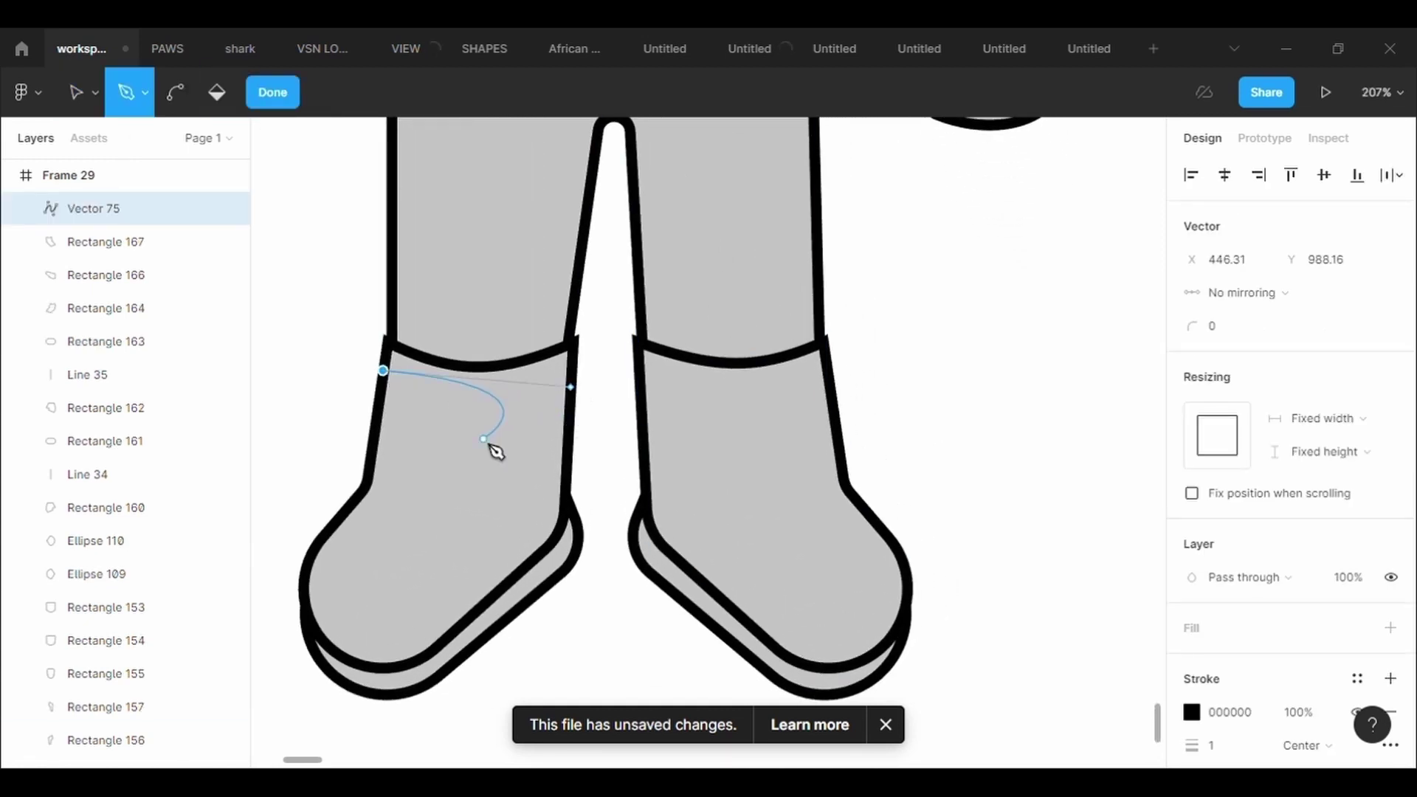
pyautogui.press('Escape')
pyautogui.click(382, 386)
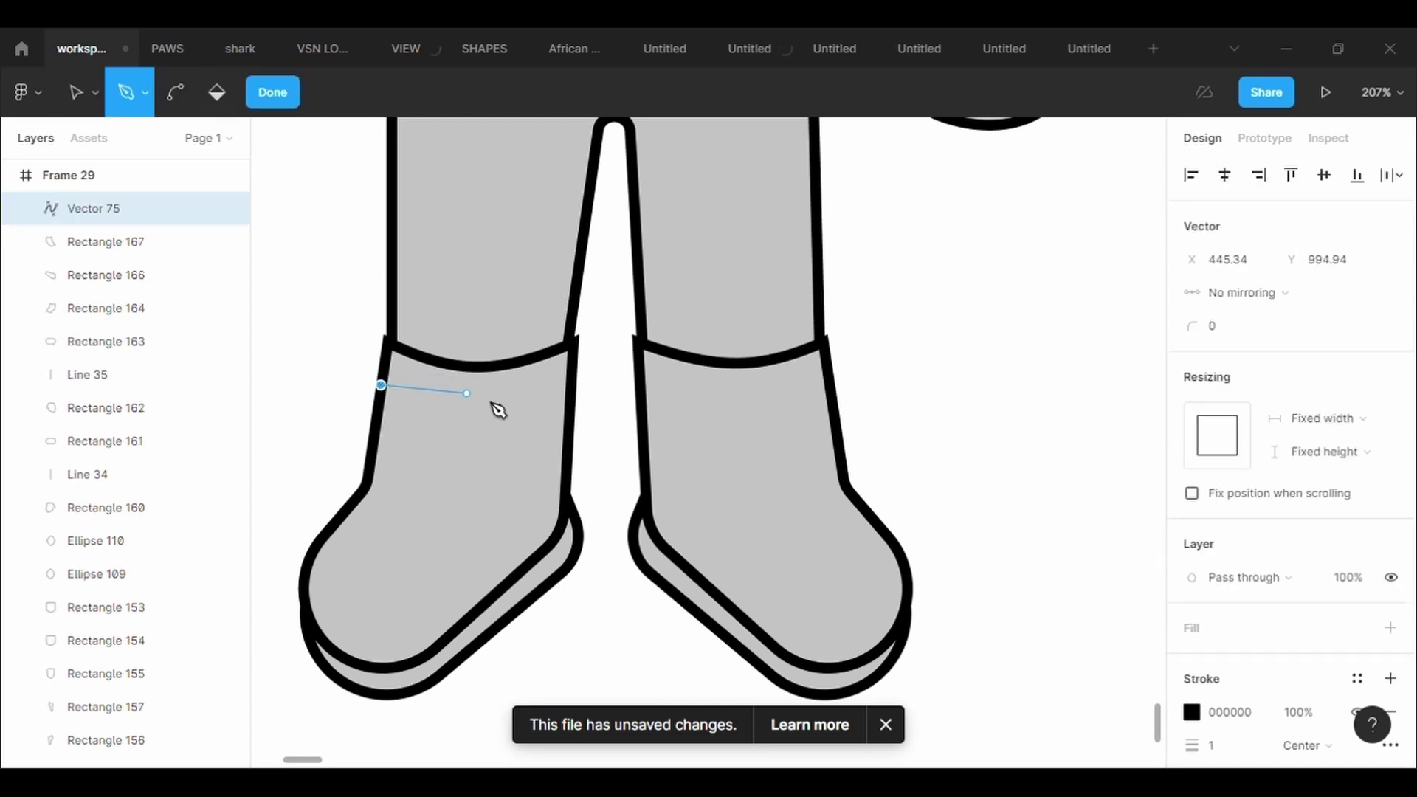
pyautogui.click(570, 394)
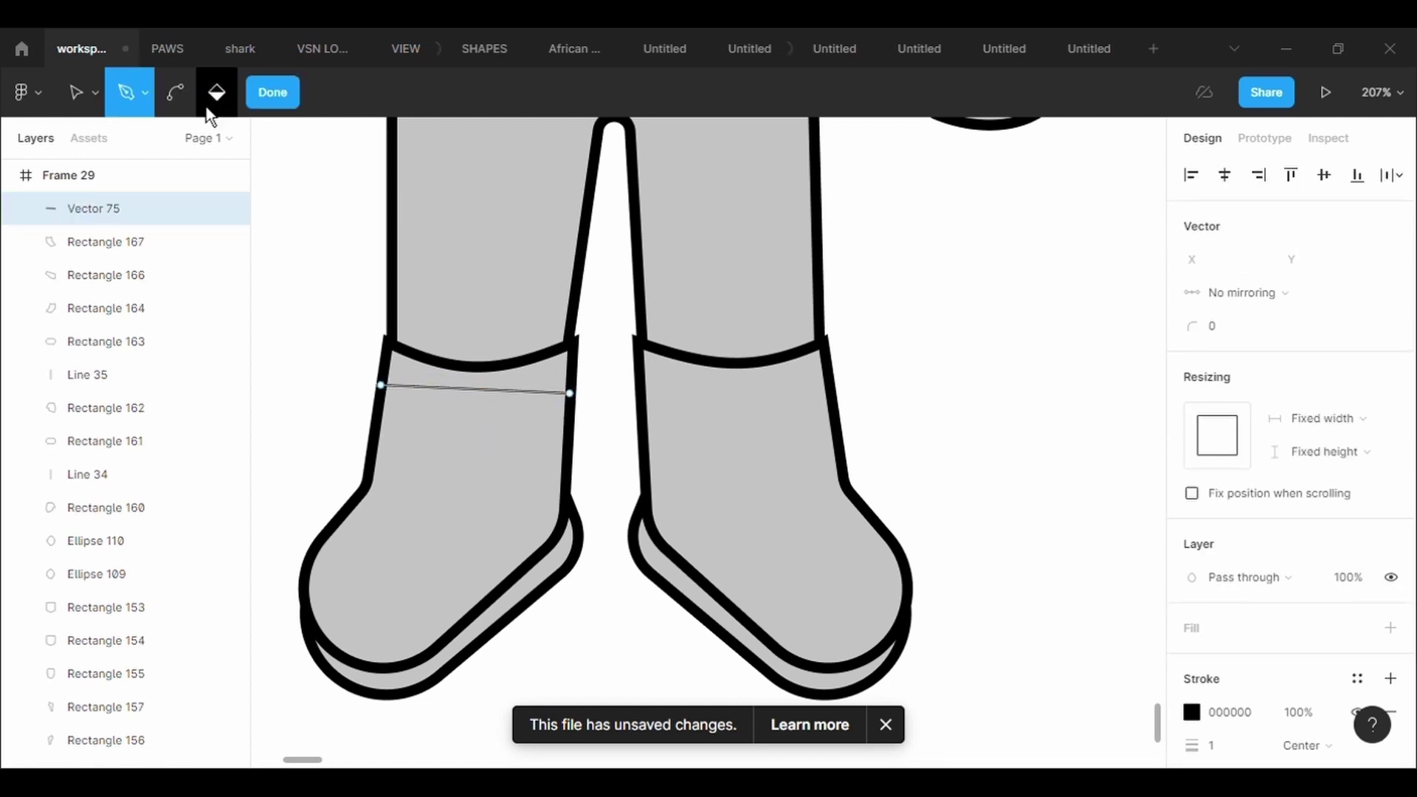
# - Set the left boot's band line to a stroke of 5 and bend it downward parallel to the cuff edge
pyautogui.click(175, 92)
pyautogui.click(1258, 757)
pyautogui.write('5')
pyautogui.press('Return')
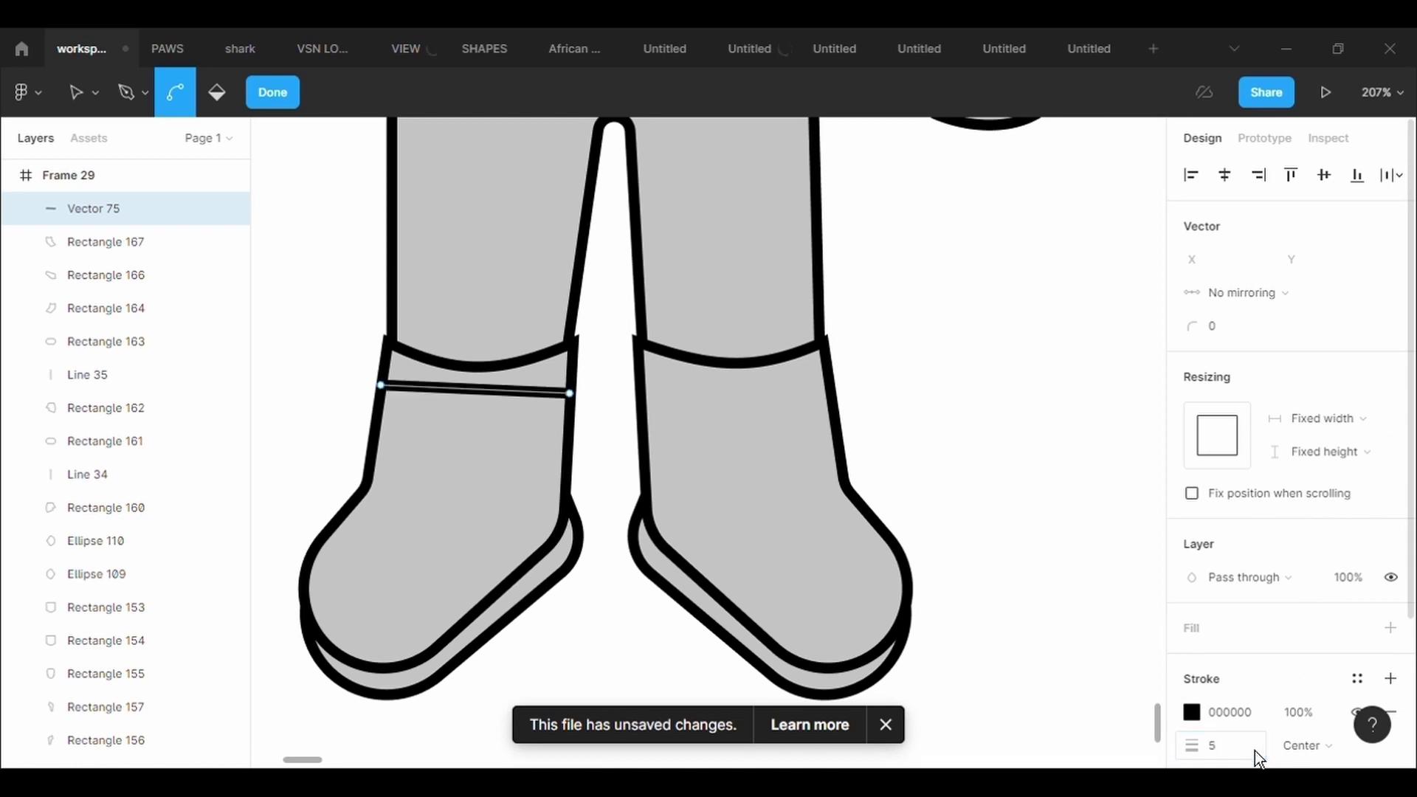
pyautogui.moveTo(476, 408); pyautogui.dragTo(482, 416)
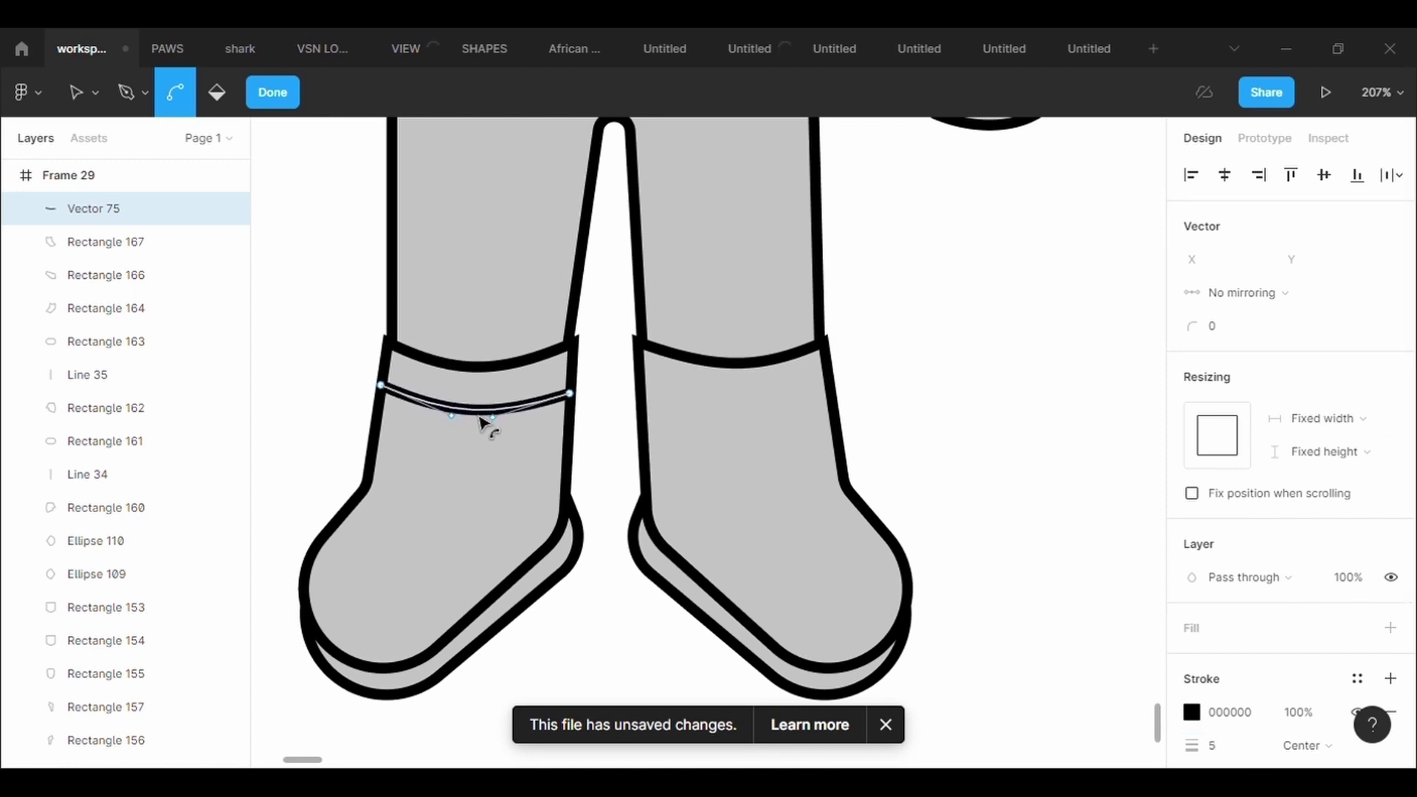
pyautogui.click(486, 473)
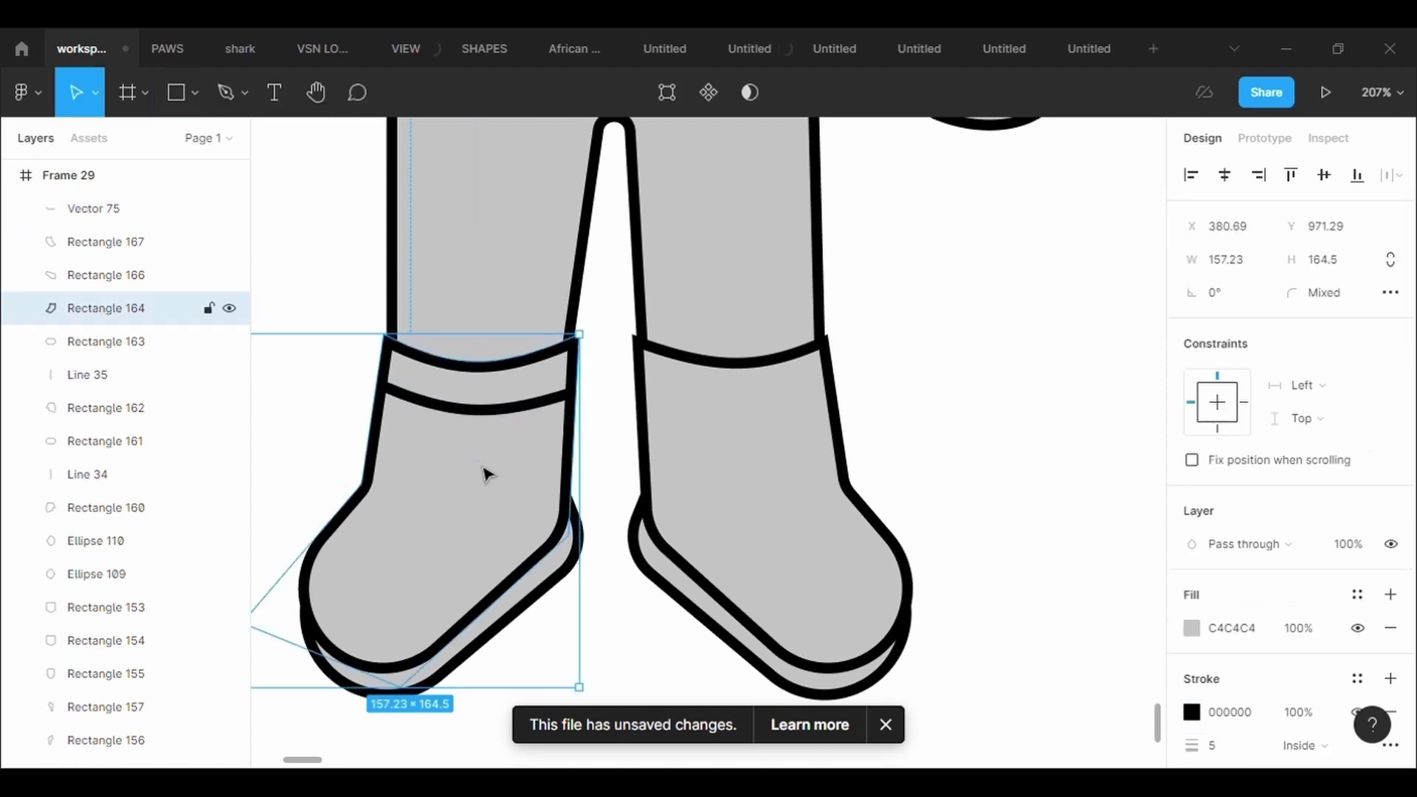
# - Duplicate the curved band line, flip it horizontally and place it across the right boot at about X 653, Y 995
pyautogui.click(470, 413)
pyautogui.hotkey('ctrl', 'v')
pyautogui.hotkey('shift', 'h')
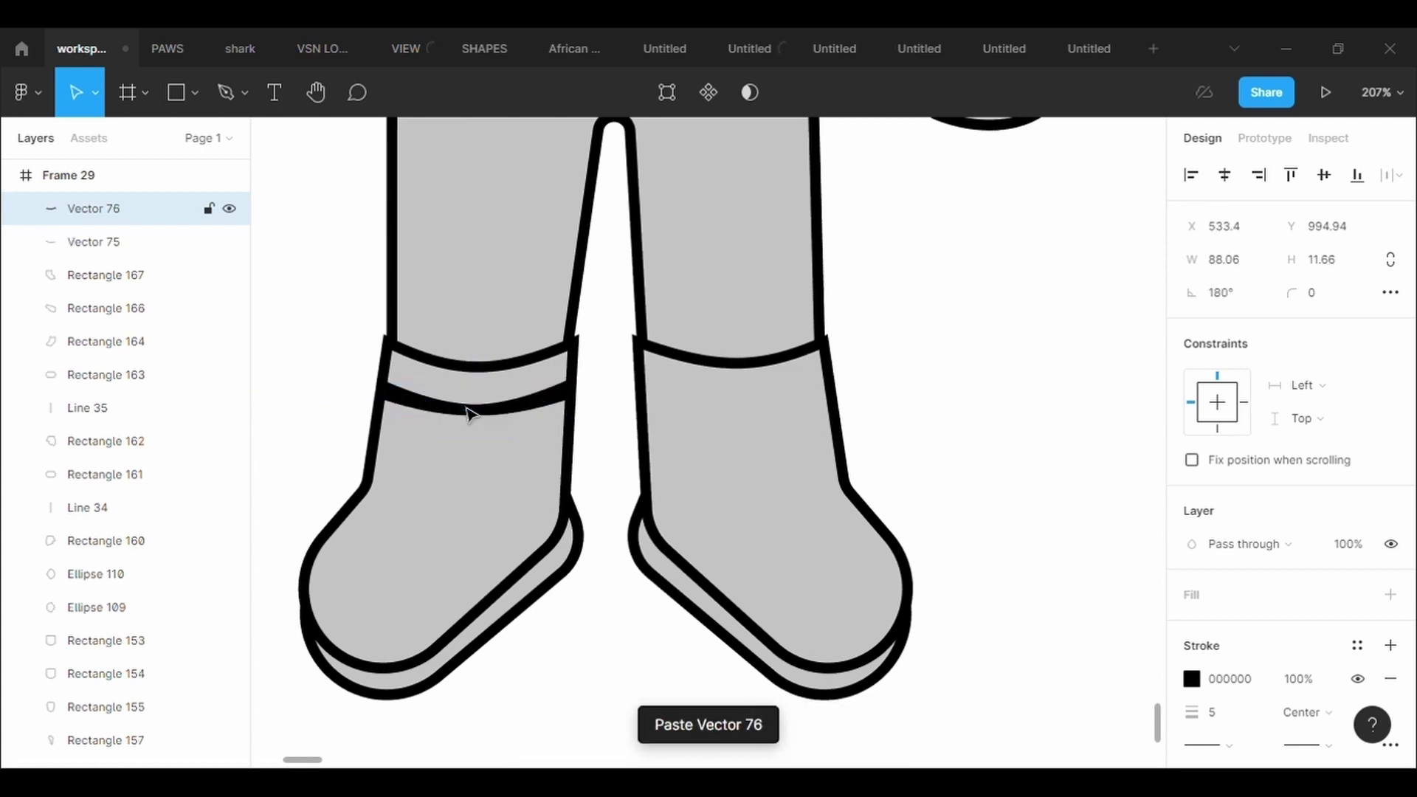
pyautogui.moveTo(521, 411); pyautogui.dragTo(772, 405)
pyautogui.click(892, 403)
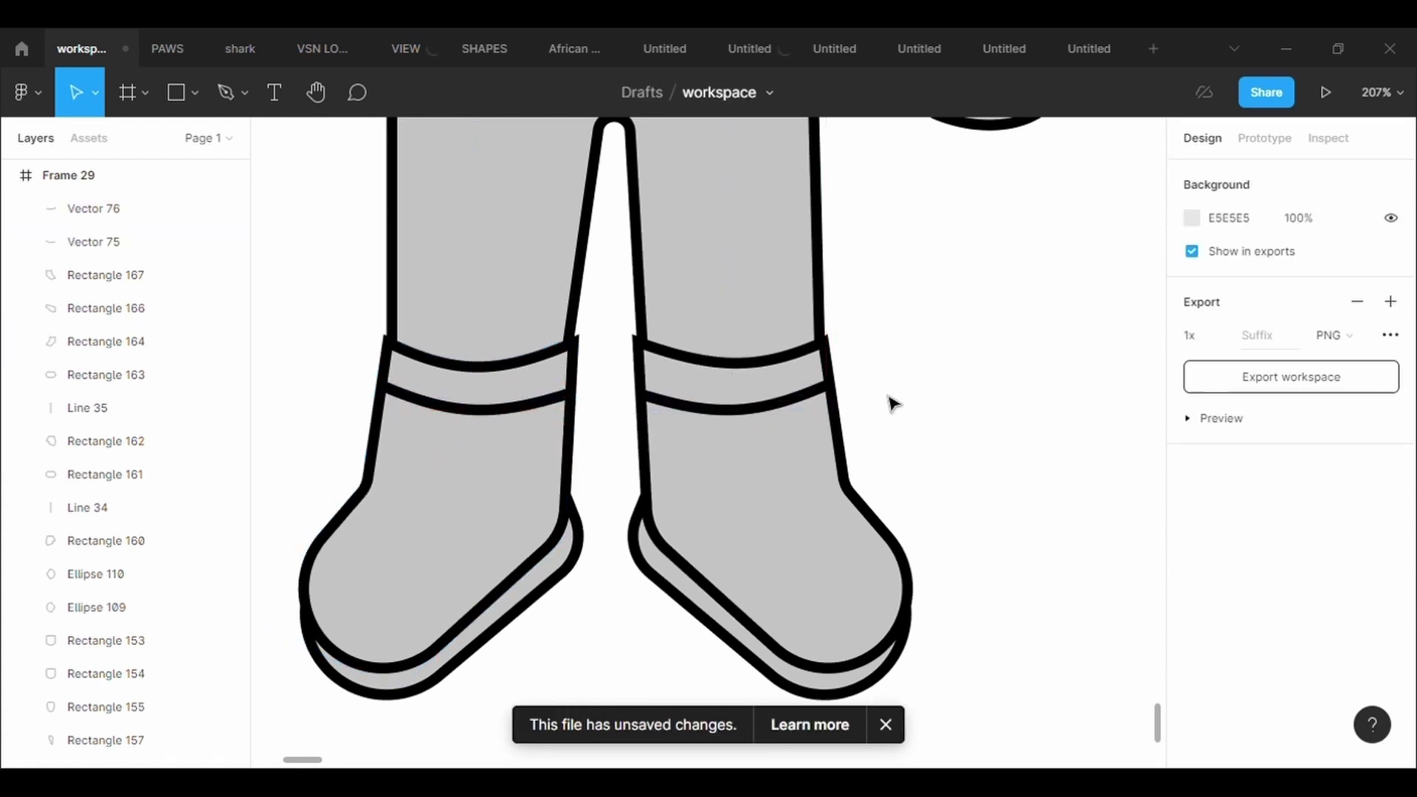
# - Open the left boot's outline for point editing and select the cuff's inner upper corner
pyautogui.click(582, 364)
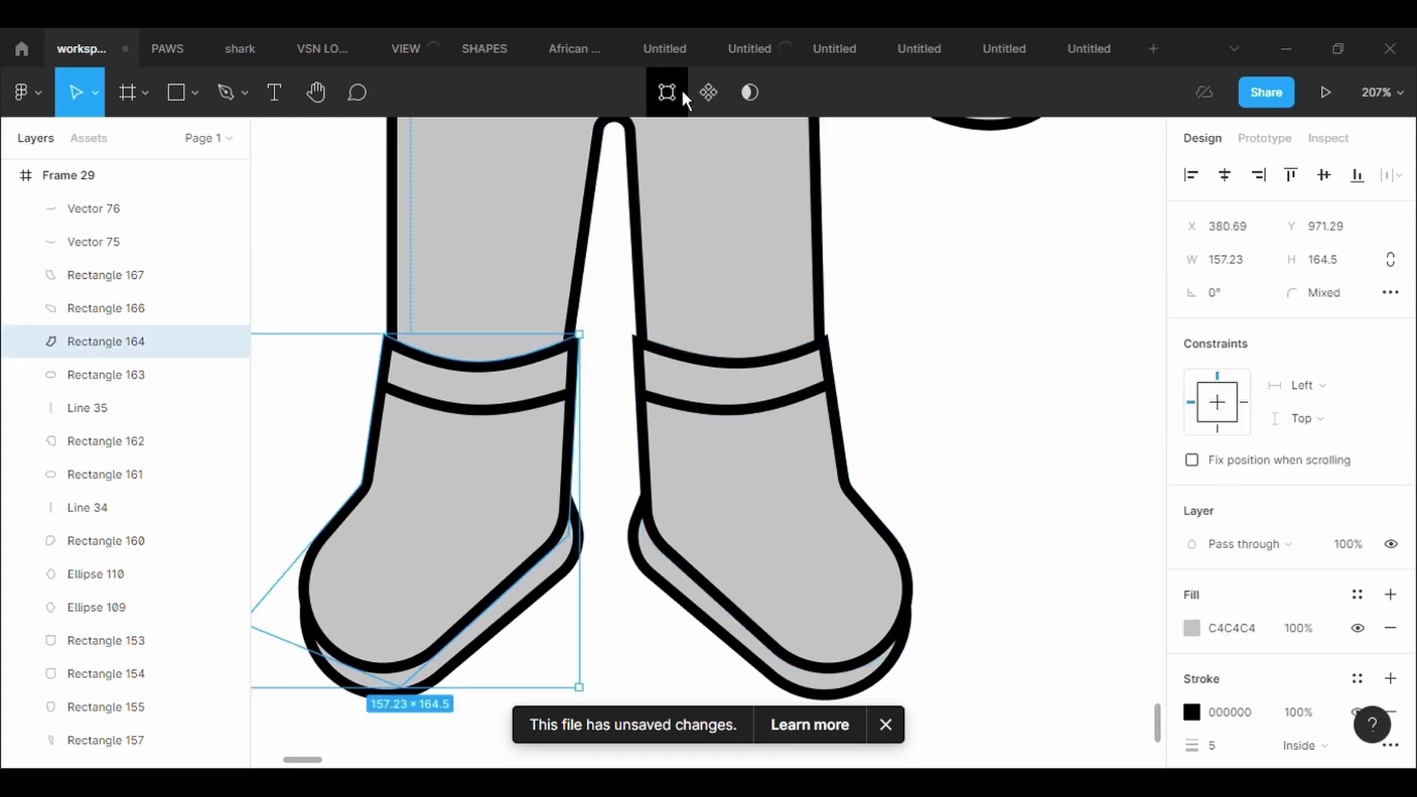
pyautogui.click(672, 90)
pyautogui.click(579, 336)
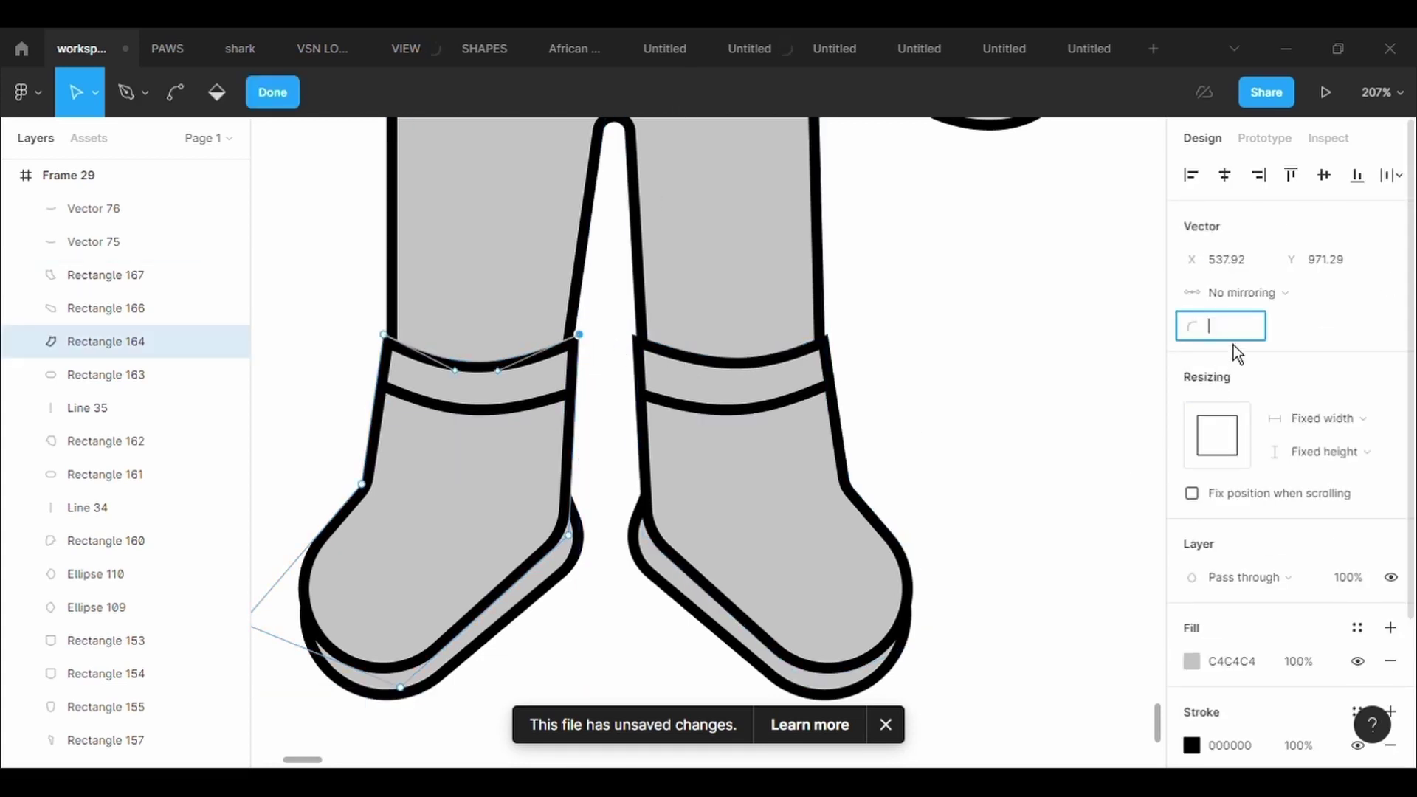
# - Try corner radii of 100, 50 and 10 on the left cuff's inner upper corner
pyautogui.write('100')
pyautogui.press('Return')
pyautogui.hotkey('ctrl', 'z')
pyautogui.write('50')
pyautogui.press('Return')
pyautogui.click(1229, 341)
pyautogui.write('10')
pyautogui.press('Return')
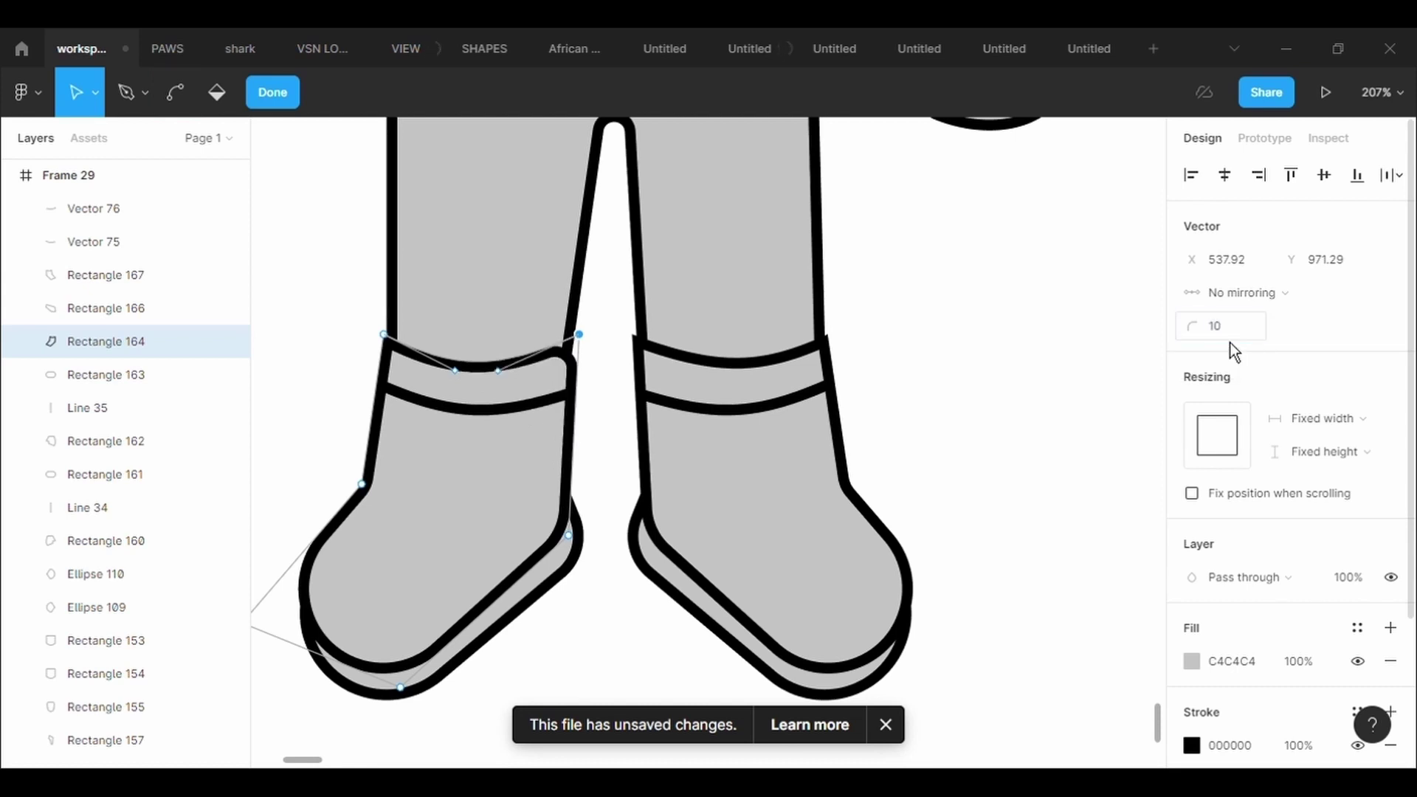
# - Round both upper corners of the left boot's cuff with a corner radius of 5
pyautogui.click(1230, 342)
pyautogui.write('5')
pyautogui.press('Return')
pyautogui.click(383, 335)
pyautogui.press('Escape')
pyautogui.press('Escape')
# - Open the right boot's outline for point editing and round the cuff's outer upper corner with a radius of 5
pyautogui.click(843, 400)
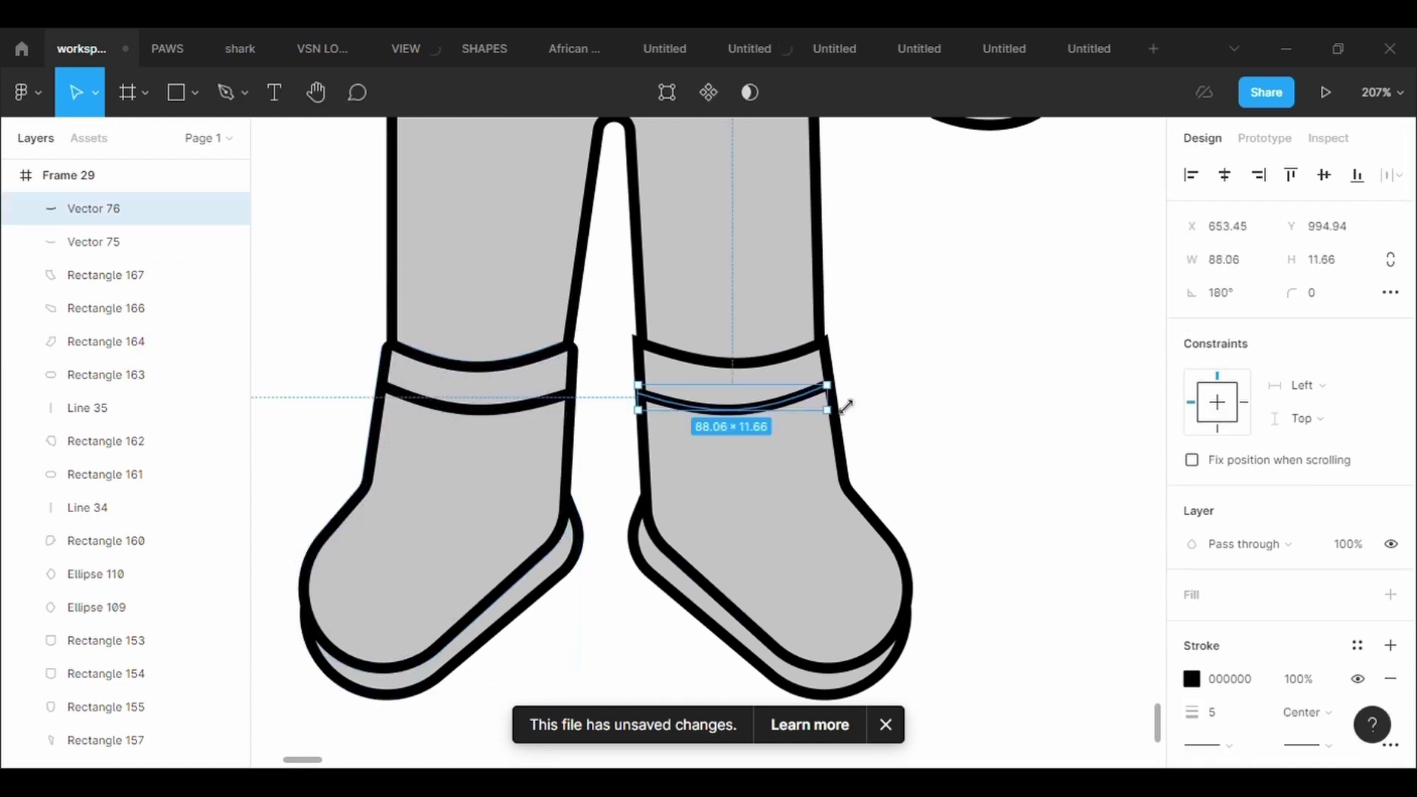
pyautogui.press('Escape')
pyautogui.click(821, 356)
pyautogui.press('Return')
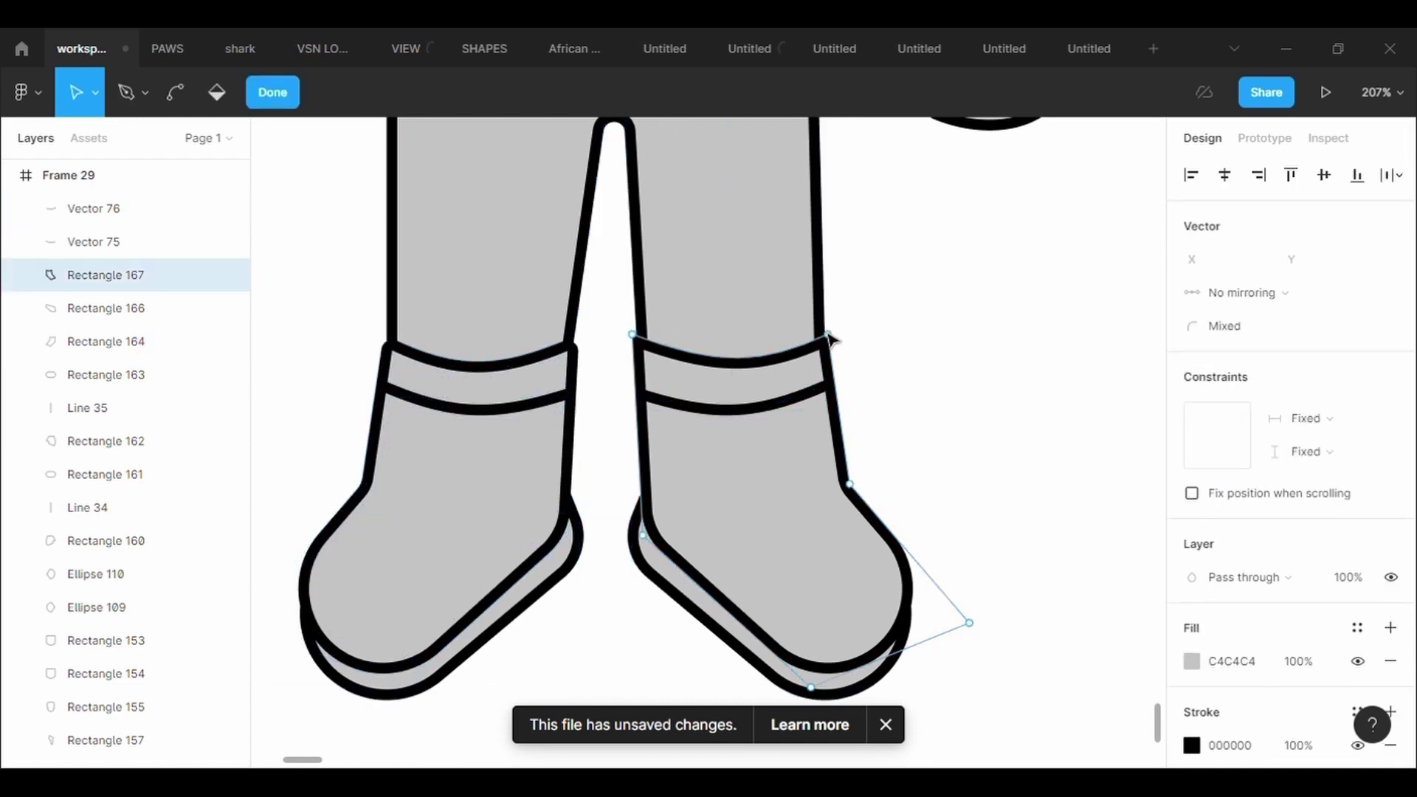
pyautogui.click(827, 334)
pyautogui.click(1254, 329)
pyautogui.write('5')
pyautogui.press('Return')
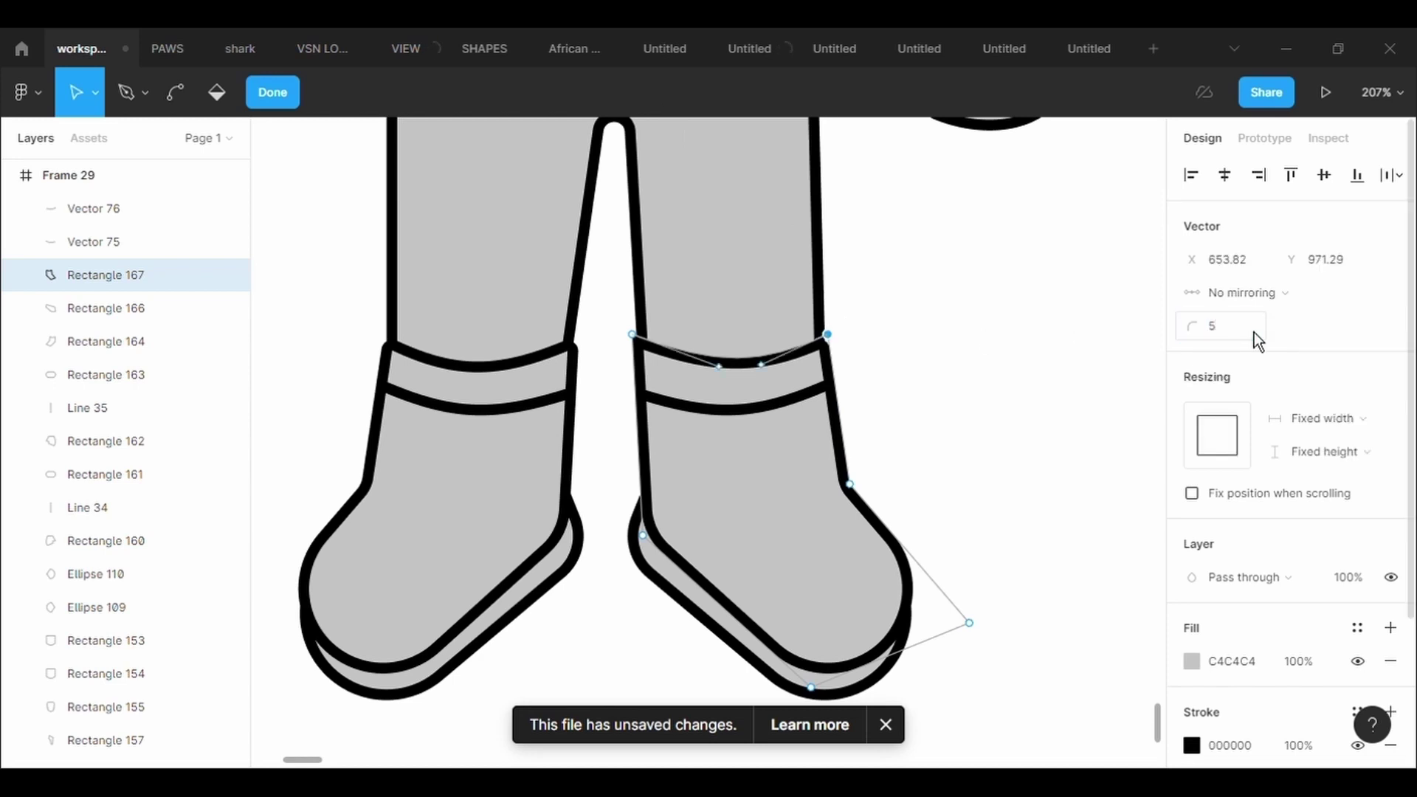
# - Round the inner upper corner of the right boot's cuff with a radius of 5 and finish editing the outline
pyautogui.click(633, 335)
pyautogui.click(1247, 325)
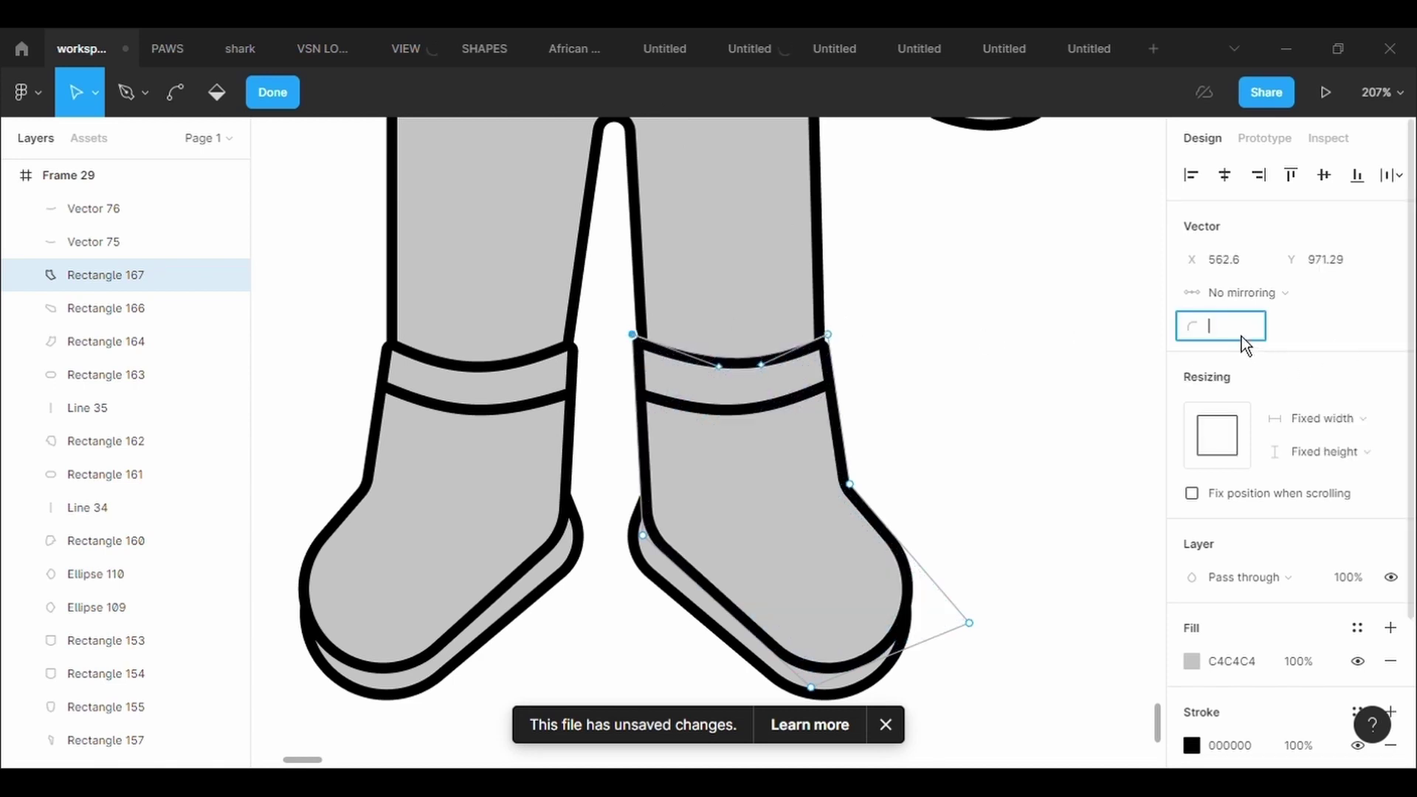
pyautogui.write('5')
pyautogui.press('Return')
pyautogui.press('Escape')
# - Examine the whole astronaut figure in Frame 29, checking the overall proportions and the finished boots
pyautogui.scroll(-5, 1022, 288)
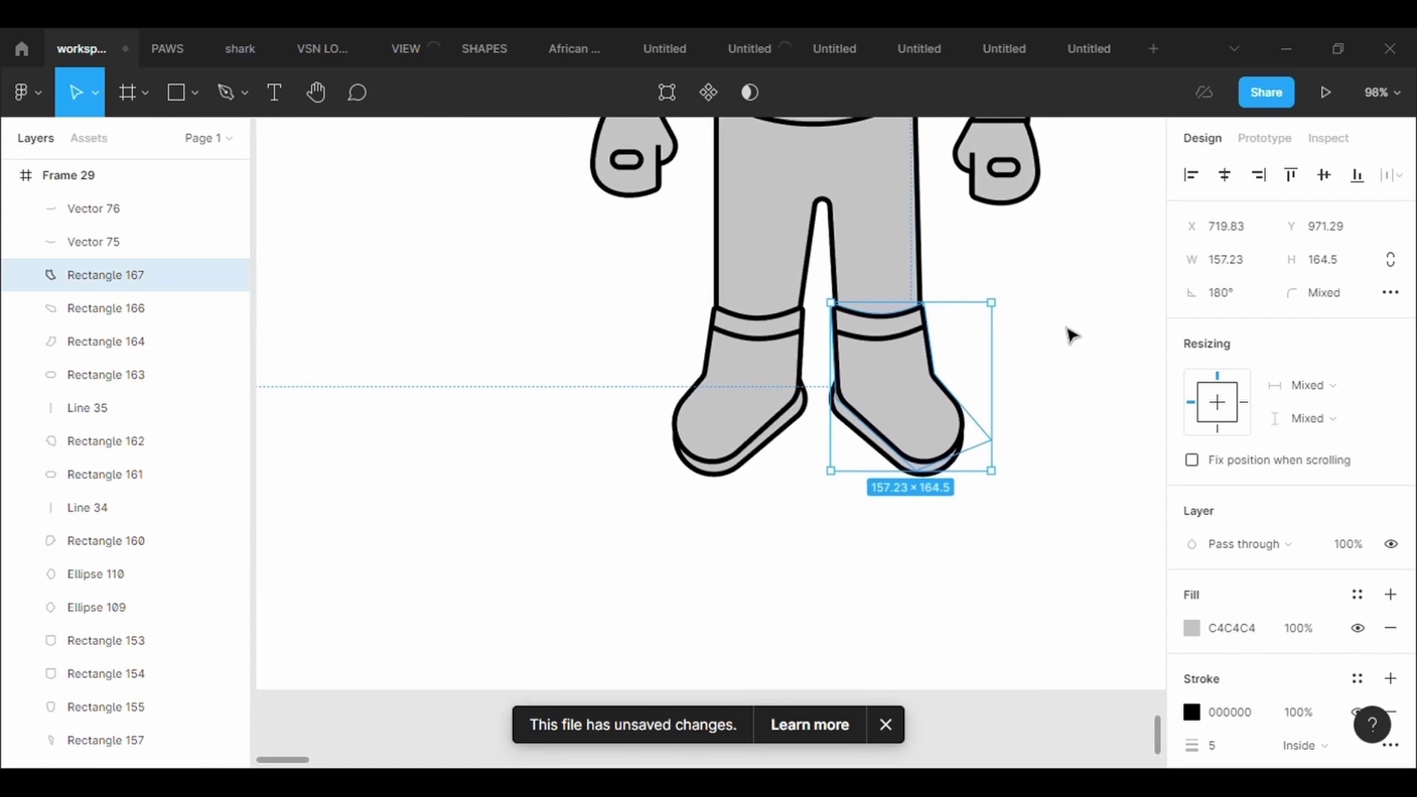
pyautogui.press('Escape')
pyautogui.scroll(-3, 1069, 332)
pyautogui.scroll(-4, 1070, 330)
pyautogui.rightClick(1048, 329)
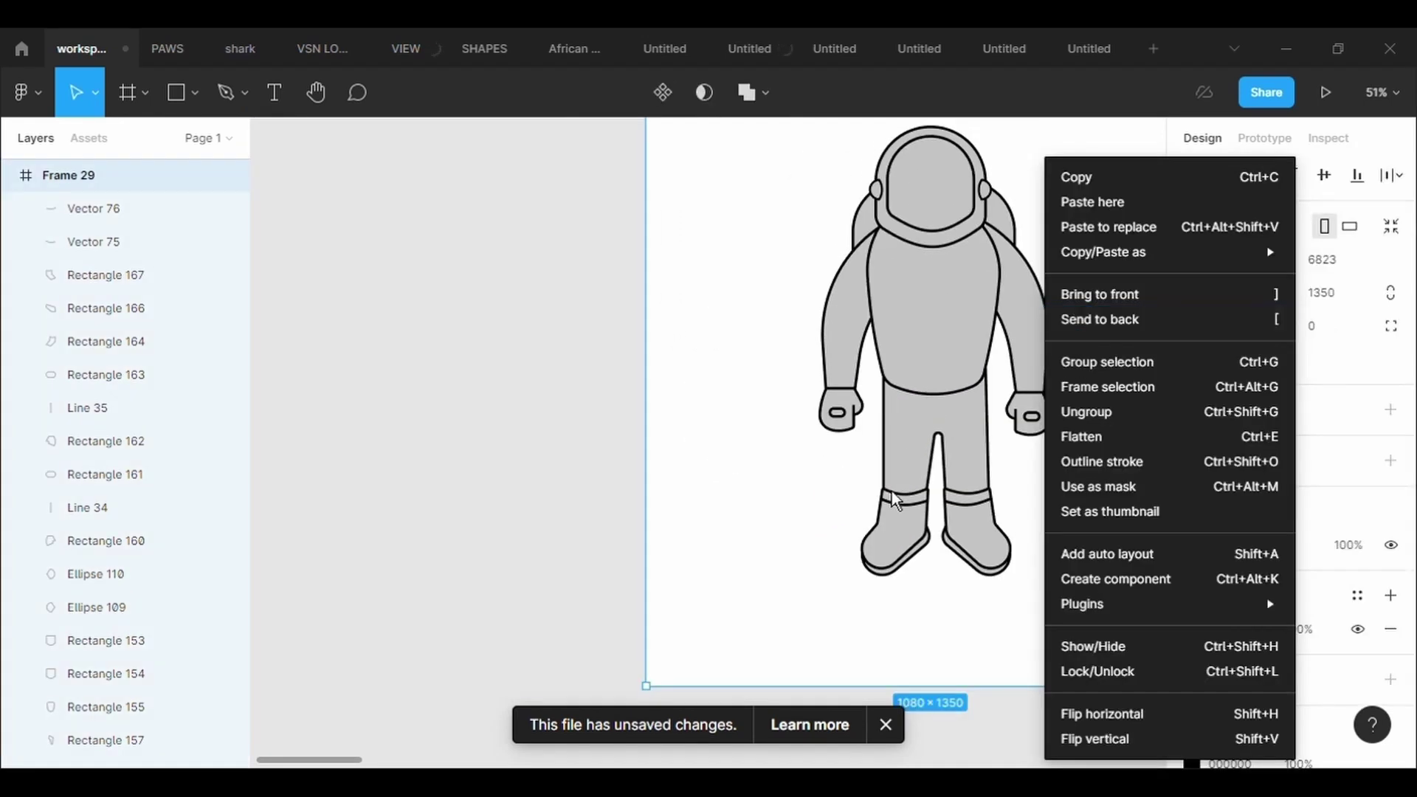
pyautogui.click(929, 645)
pyautogui.scroll(-2, 1072, 607)
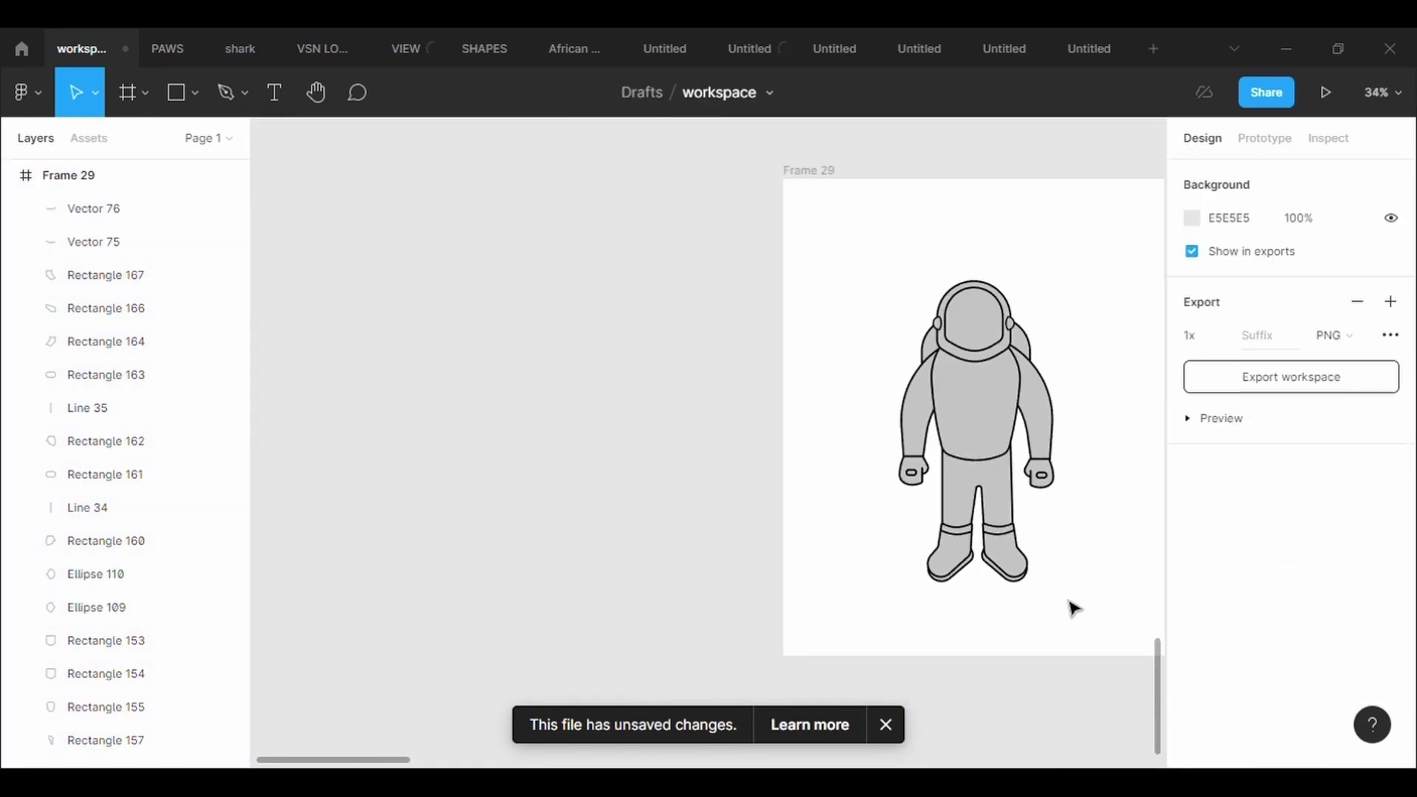
pyautogui.scroll(3, 1073, 608)
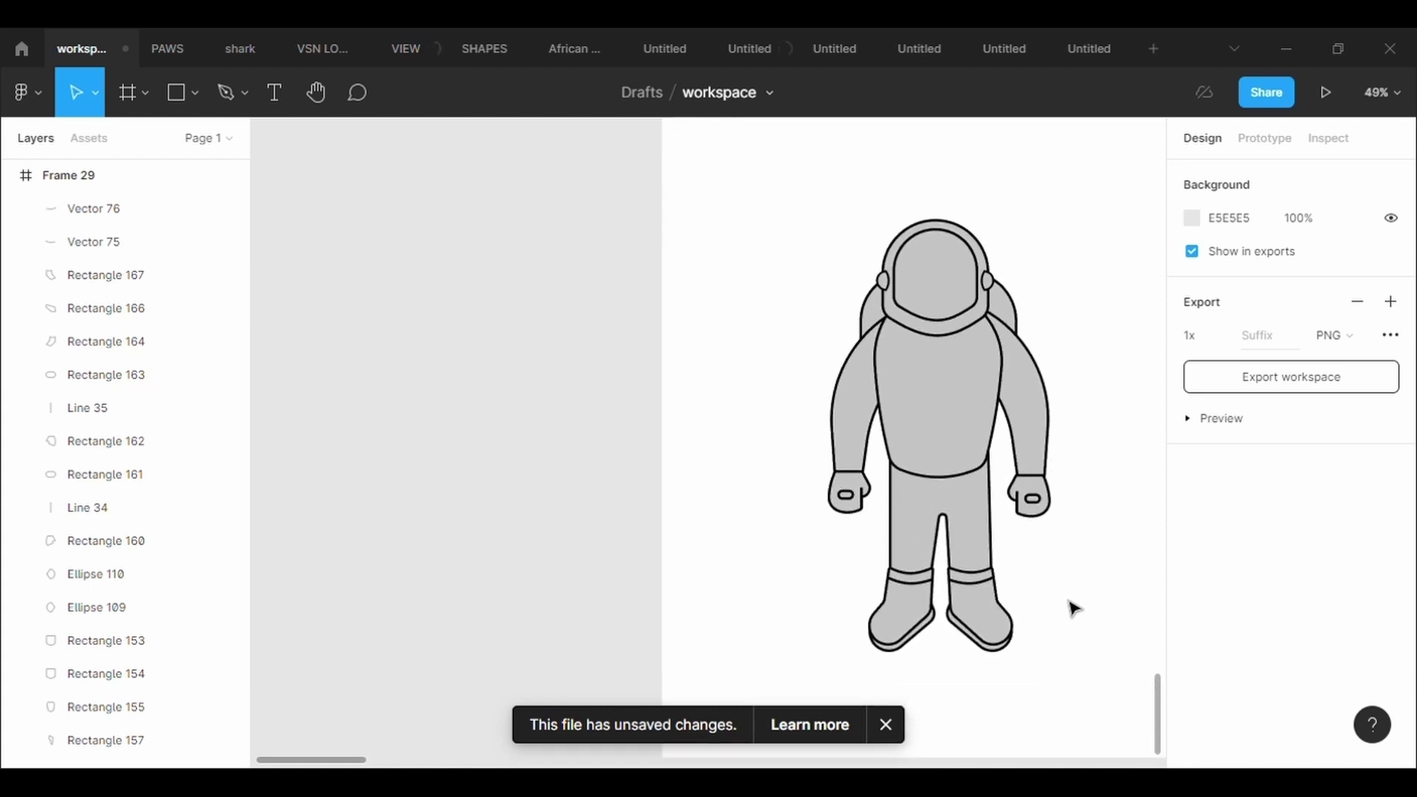
pyautogui.scroll(1, 1073, 608)
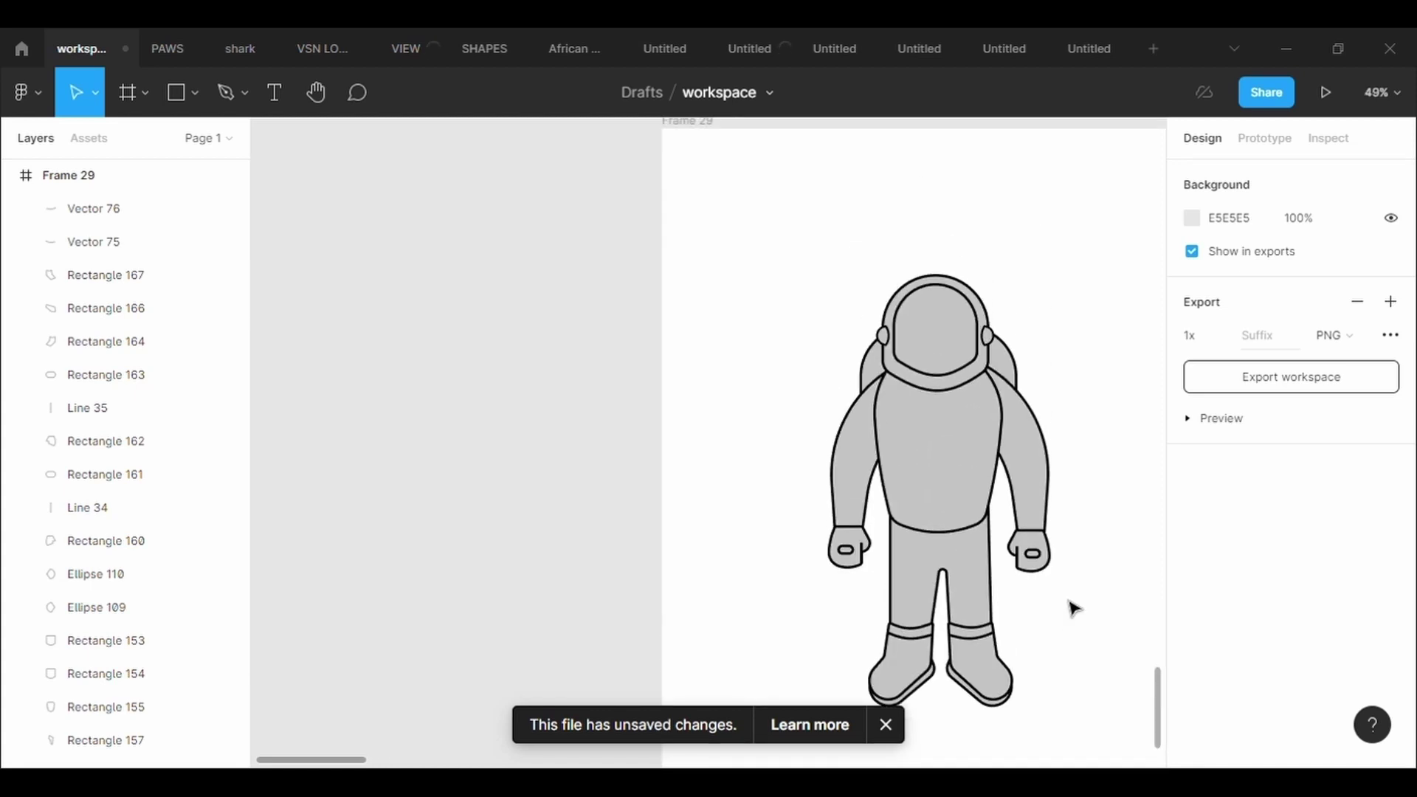
pyautogui.scroll(-2, 1059, 702)
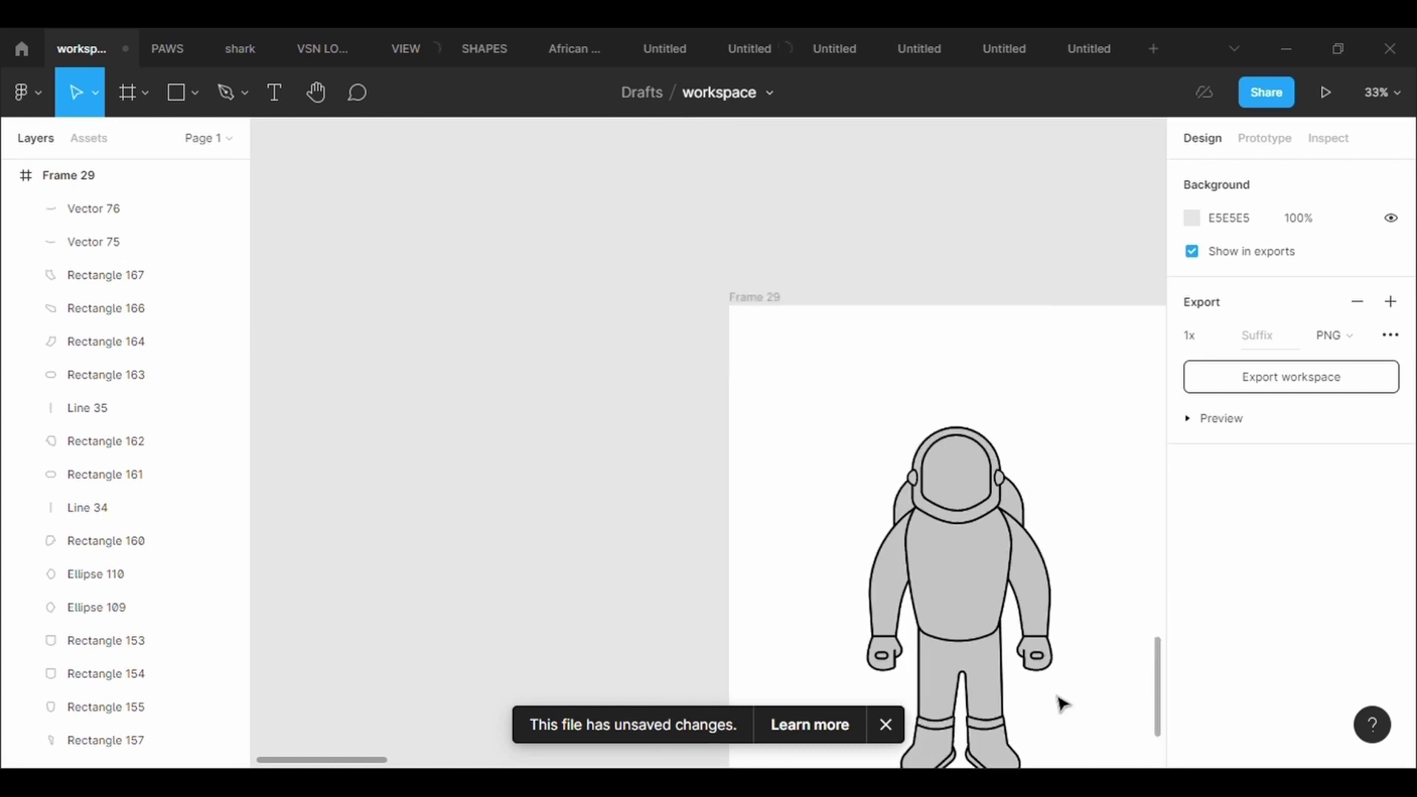
# - Draw a rectangle about 108 × 117 on the astronaut's torso and give it a black inside stroke of 5
pyautogui.scroll(1, 1061, 704)
pyautogui.click(195, 91)
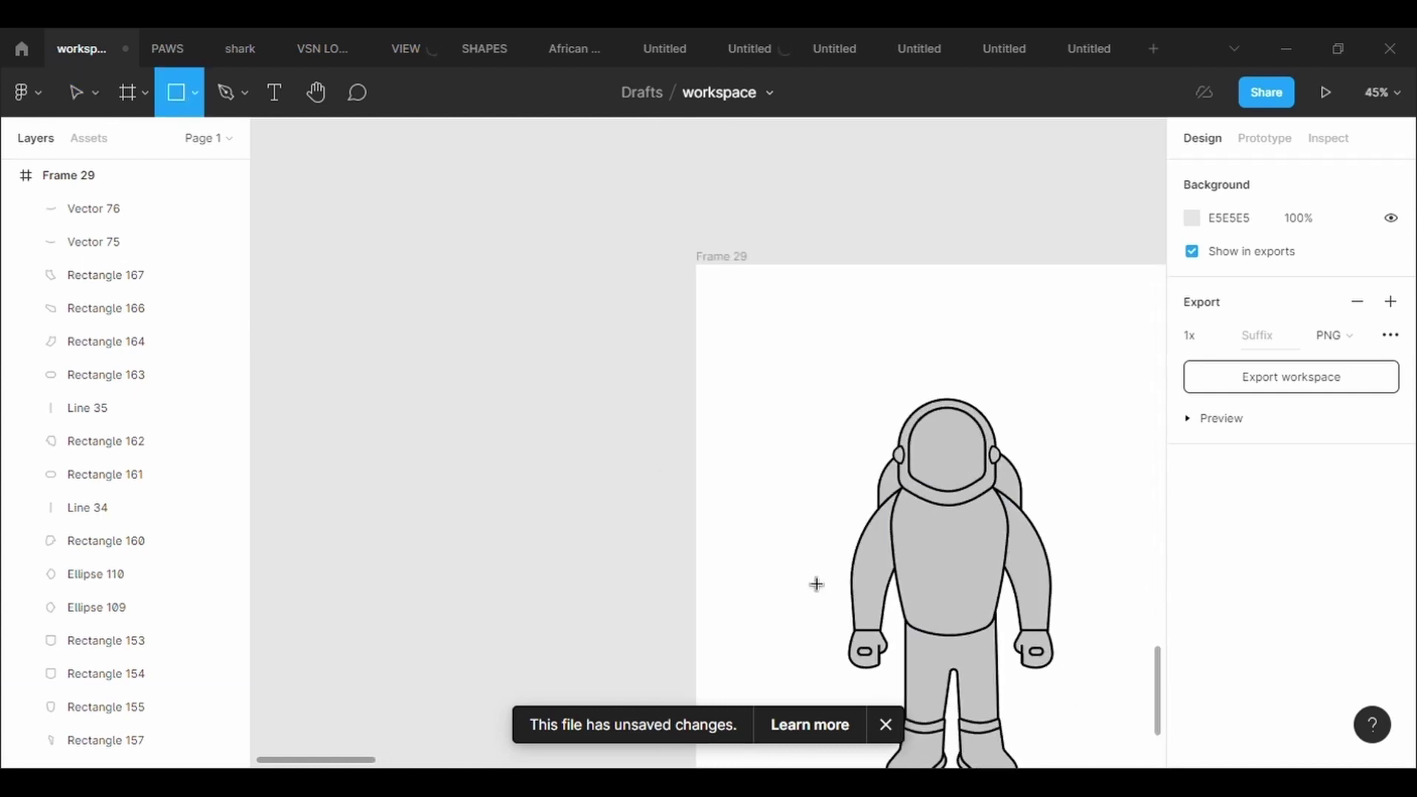
pyautogui.moveTo(908, 524); pyautogui.dragTo(959, 580)
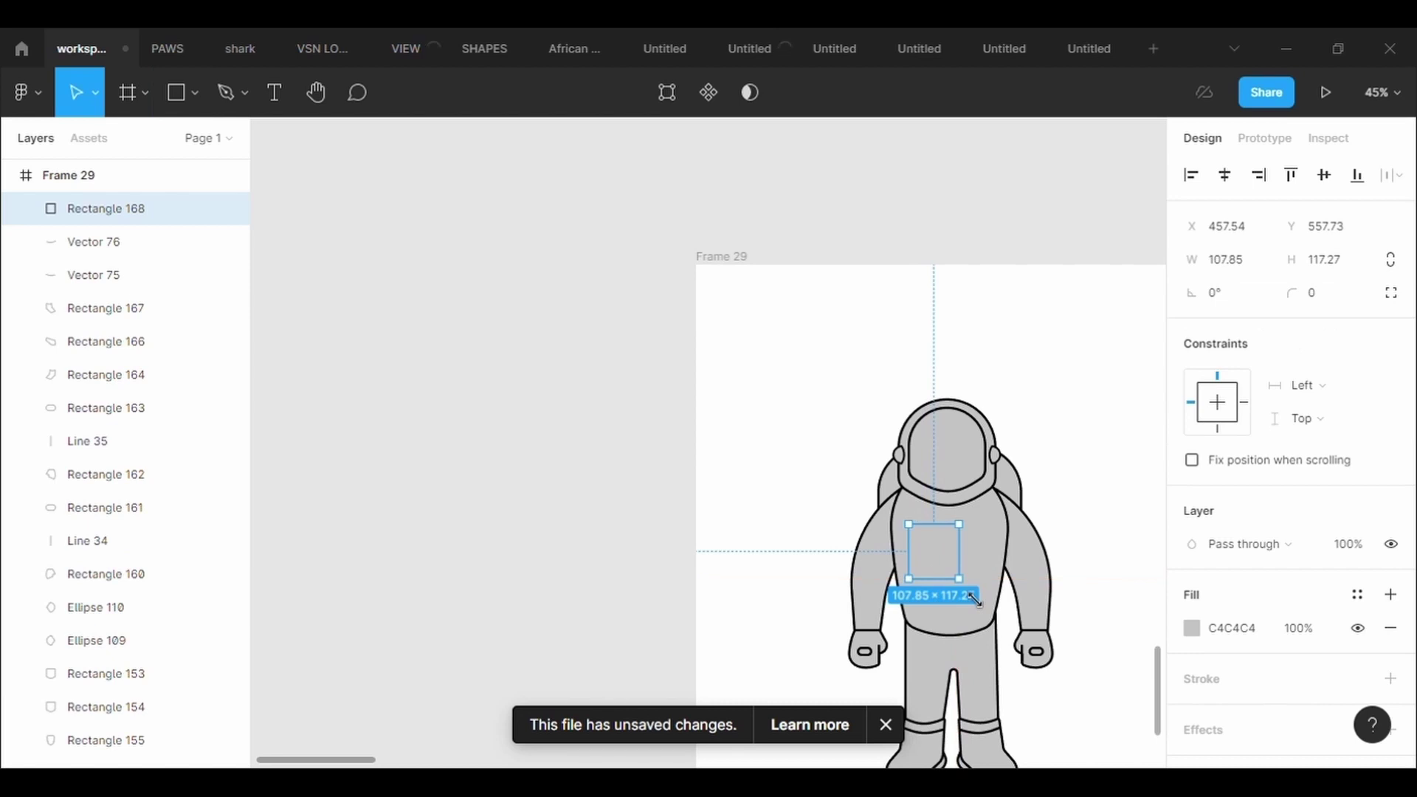
pyautogui.click(1214, 679)
pyautogui.click(1234, 751)
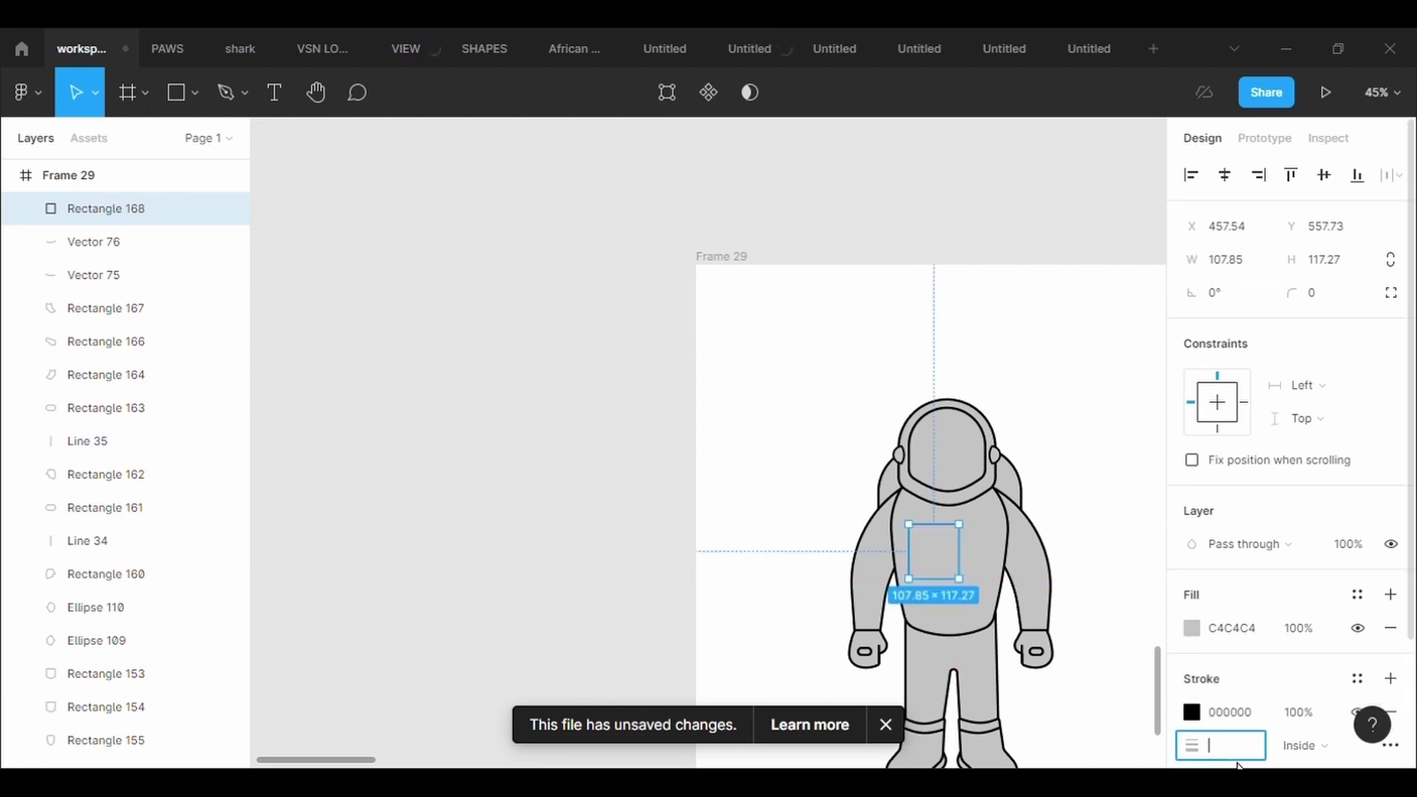
pyautogui.write('5')
pyautogui.press('Return')
# - Resize the chest rectangle to about 164 × 151 and place it at about X 464, Y 557 on the torso
pyautogui.scroll(6, 971, 569)
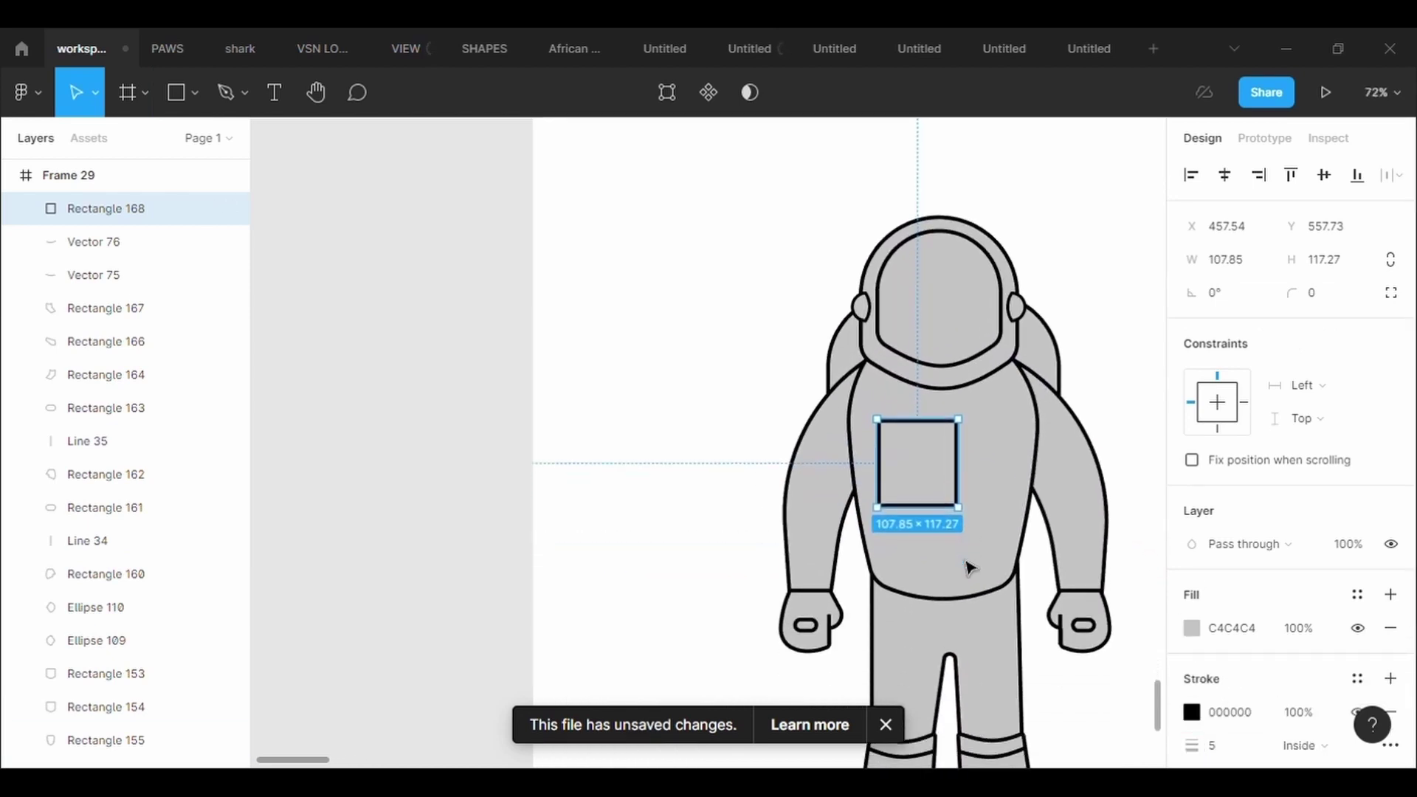
pyautogui.moveTo(957, 414); pyautogui.dragTo(1023, 411)
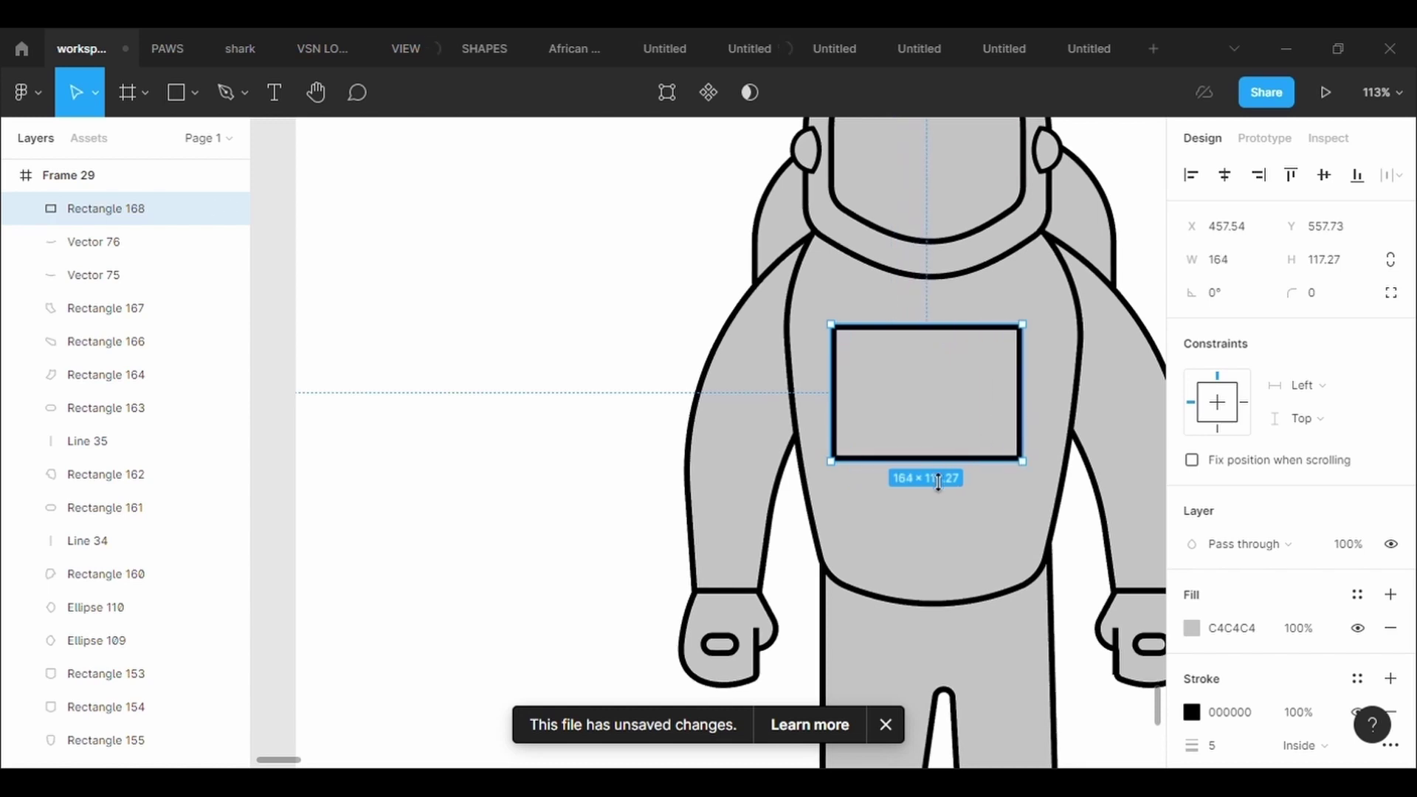
pyautogui.moveTo(938, 482)
pyautogui.mouseDown()
pyautogui.moveTo(938, 549)
pyautogui.moveTo(949, 468)
pyautogui.mouseUp()
pyautogui.moveTo(940, 527); pyautogui.dragTo(941, 519)
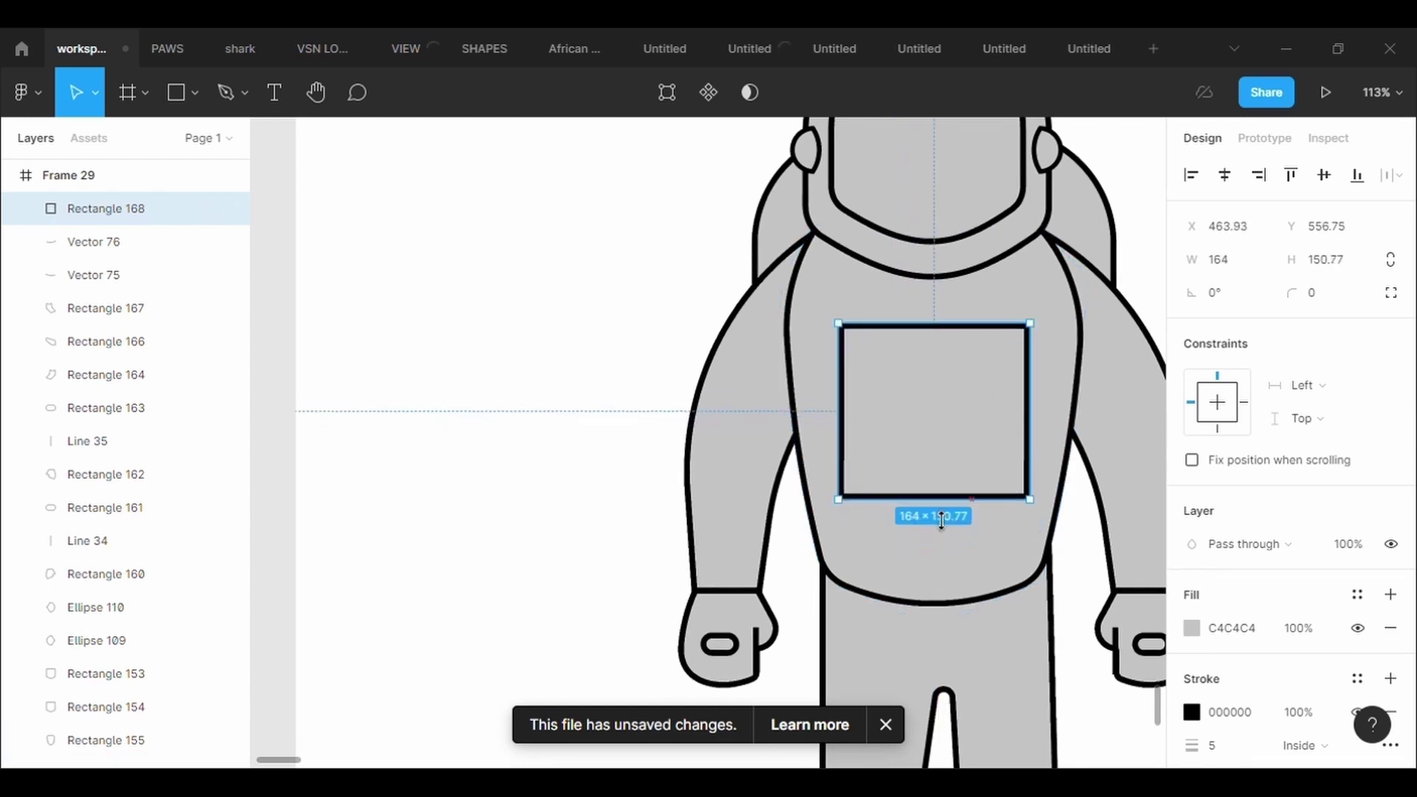
# - Bend the bottom and top edges of the chest panel into matching downward curves
pyautogui.click(667, 92)
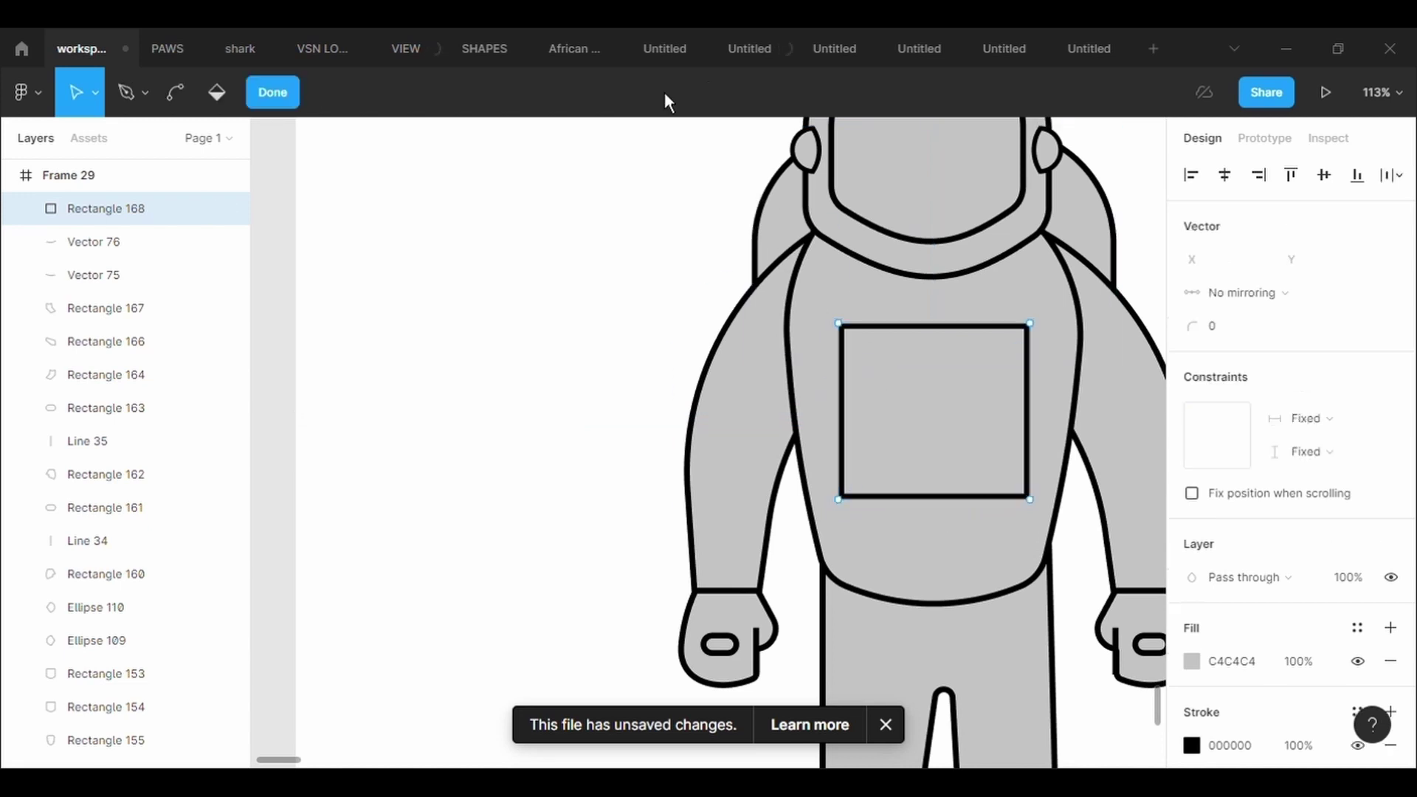
pyautogui.click(178, 97)
pyautogui.moveTo(933, 511); pyautogui.dragTo(937, 541)
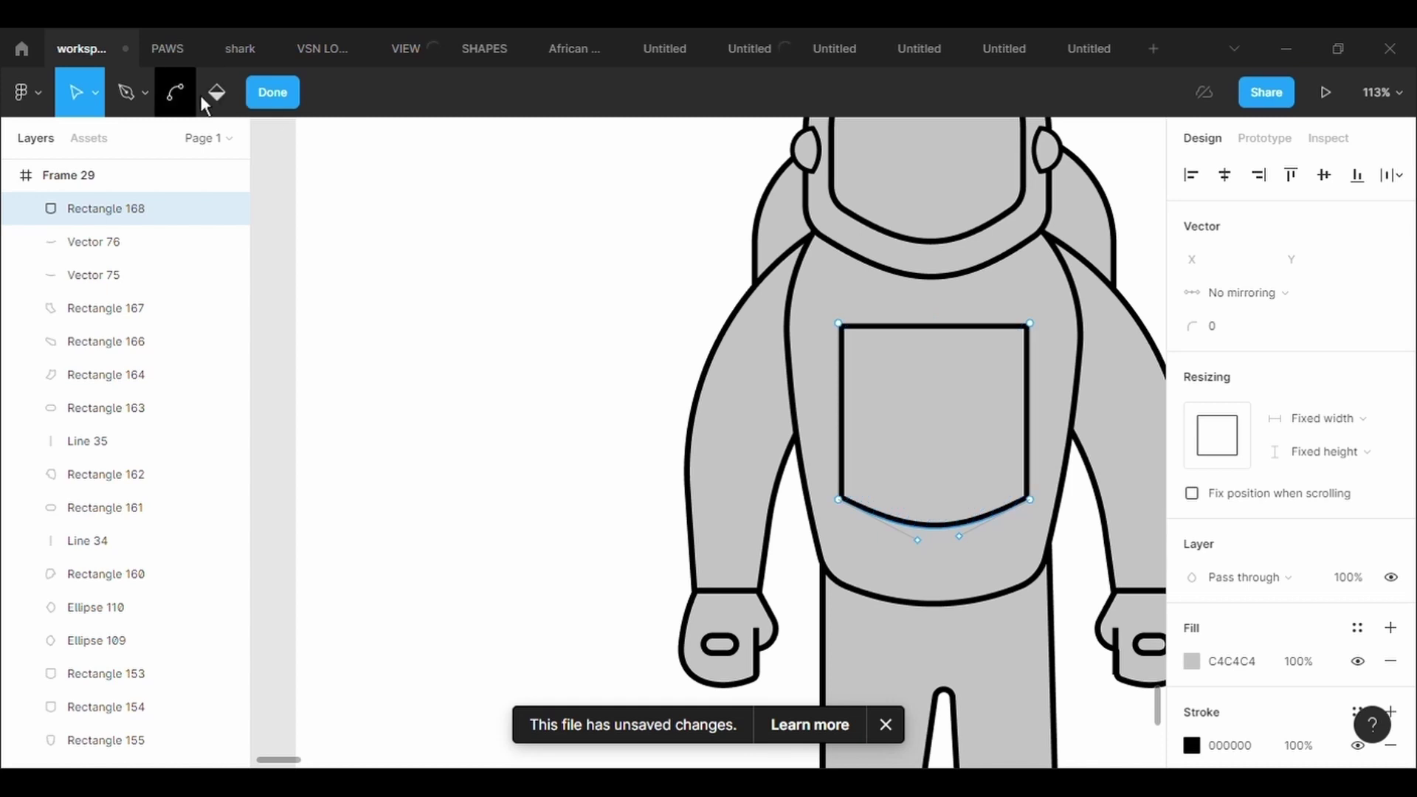
pyautogui.click(178, 93)
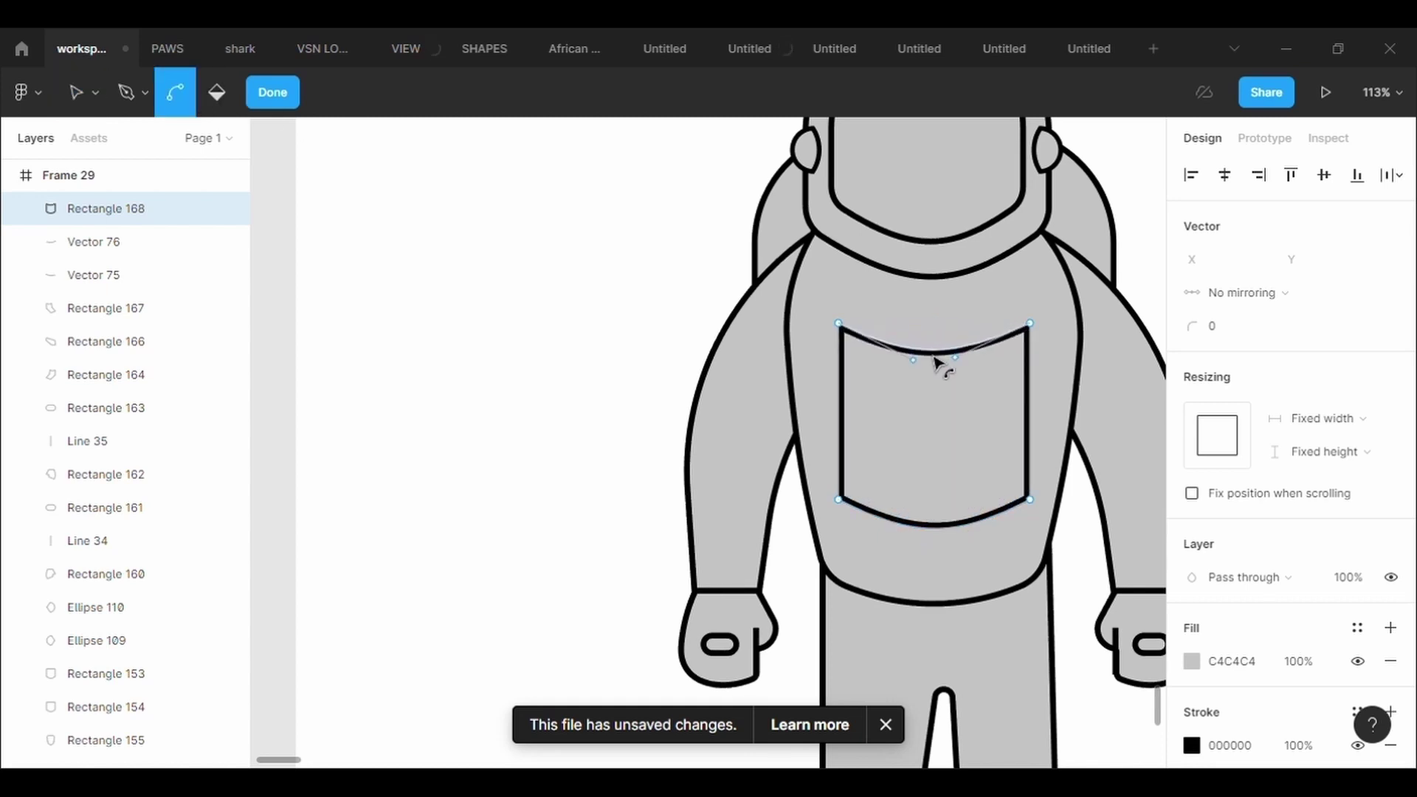
pyautogui.moveTo(933, 327); pyautogui.dragTo(933, 353)
pyautogui.press('Escape')
pyautogui.click(573, 339)
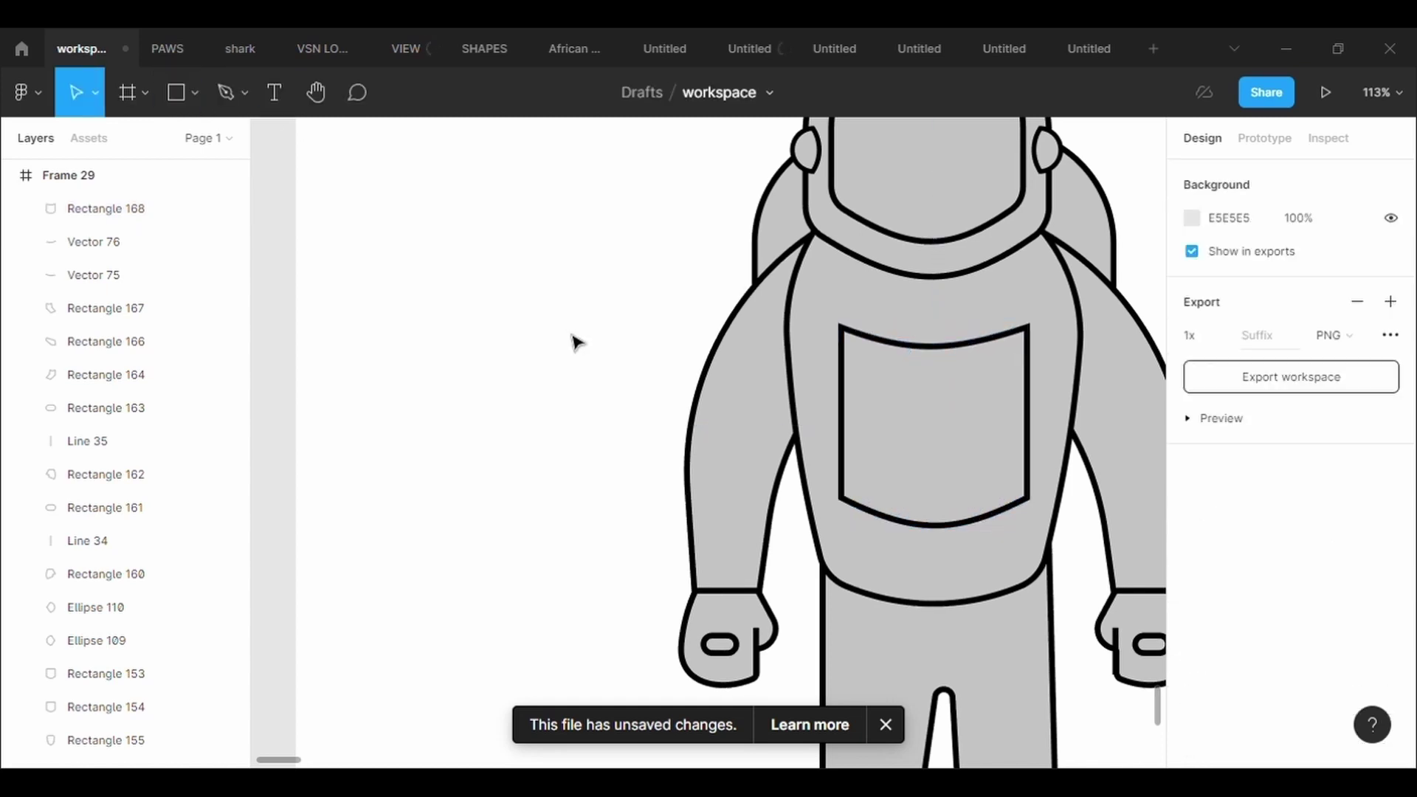
# - Round both upper corners of the chest panel with a corner radius of 10
pyautogui.click(993, 355)
pyautogui.press('Return')
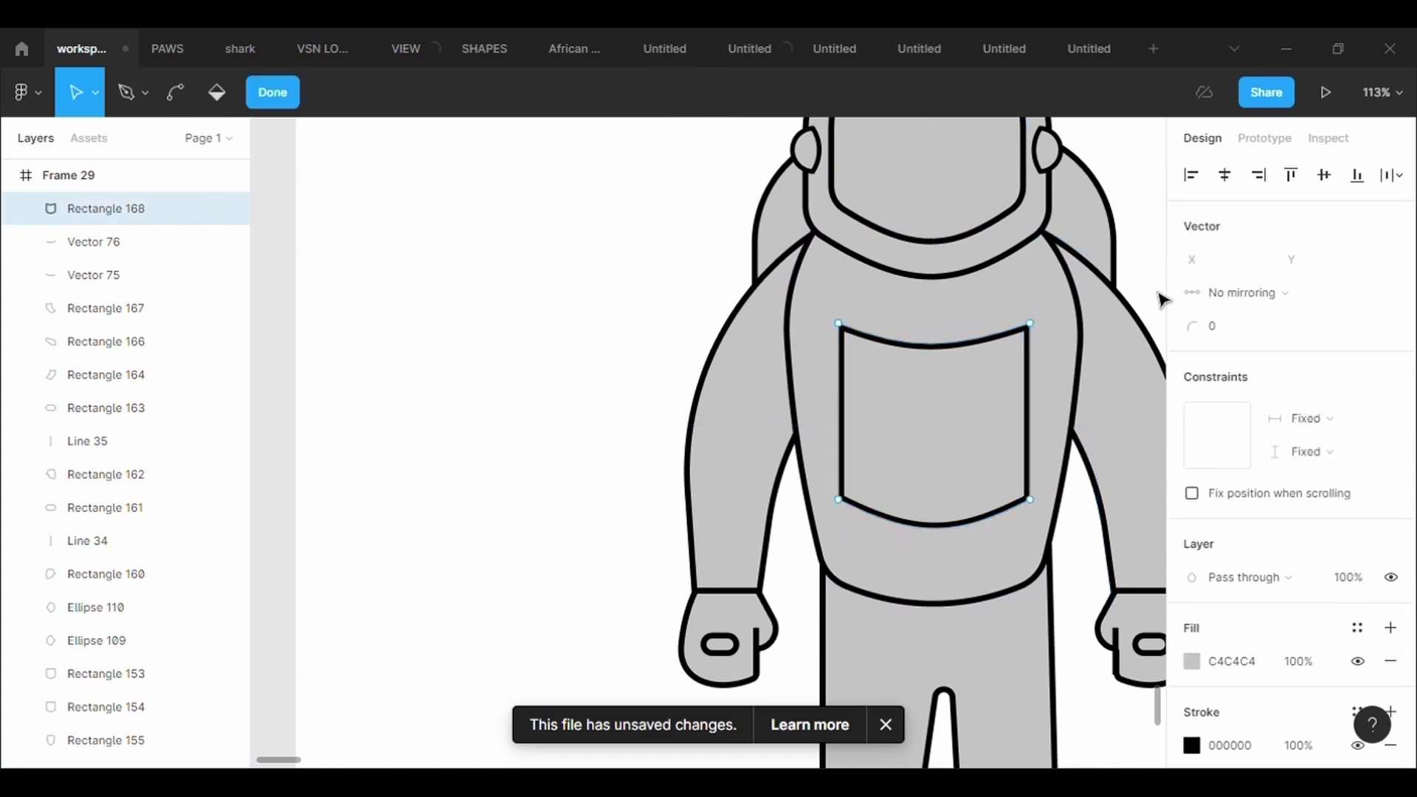
pyautogui.click(1031, 323)
pyautogui.click(1256, 335)
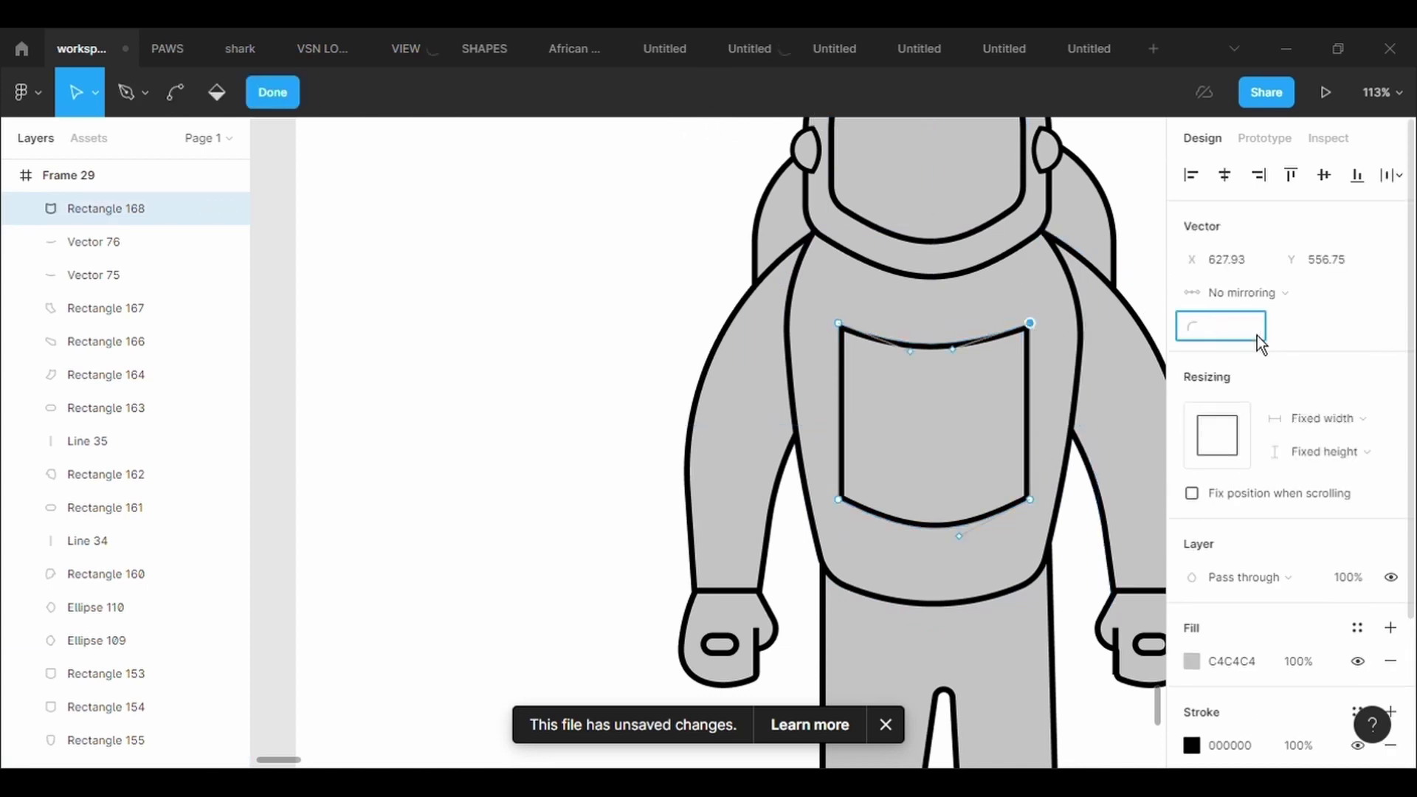
pyautogui.write('5')
pyautogui.press('Return')
pyautogui.write('10')
pyautogui.press('Return')
pyautogui.click(1260, 338)
pyautogui.write('10')
pyautogui.press('Return')
# - Round both lower corners of the chest panel with a corner radius of 10 and finish editing its outline
pyautogui.click(1030, 500)
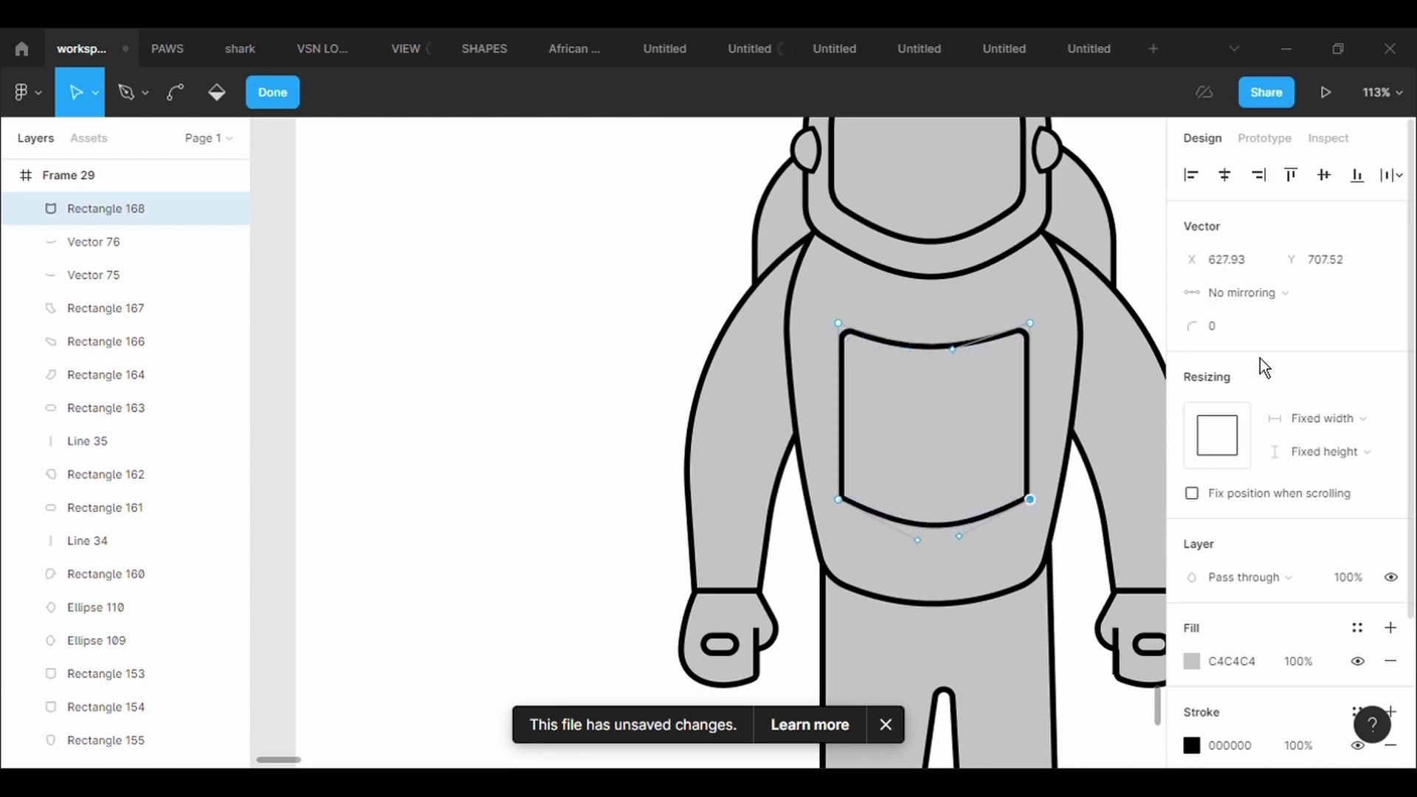
pyautogui.write('10')
pyautogui.press('Return')
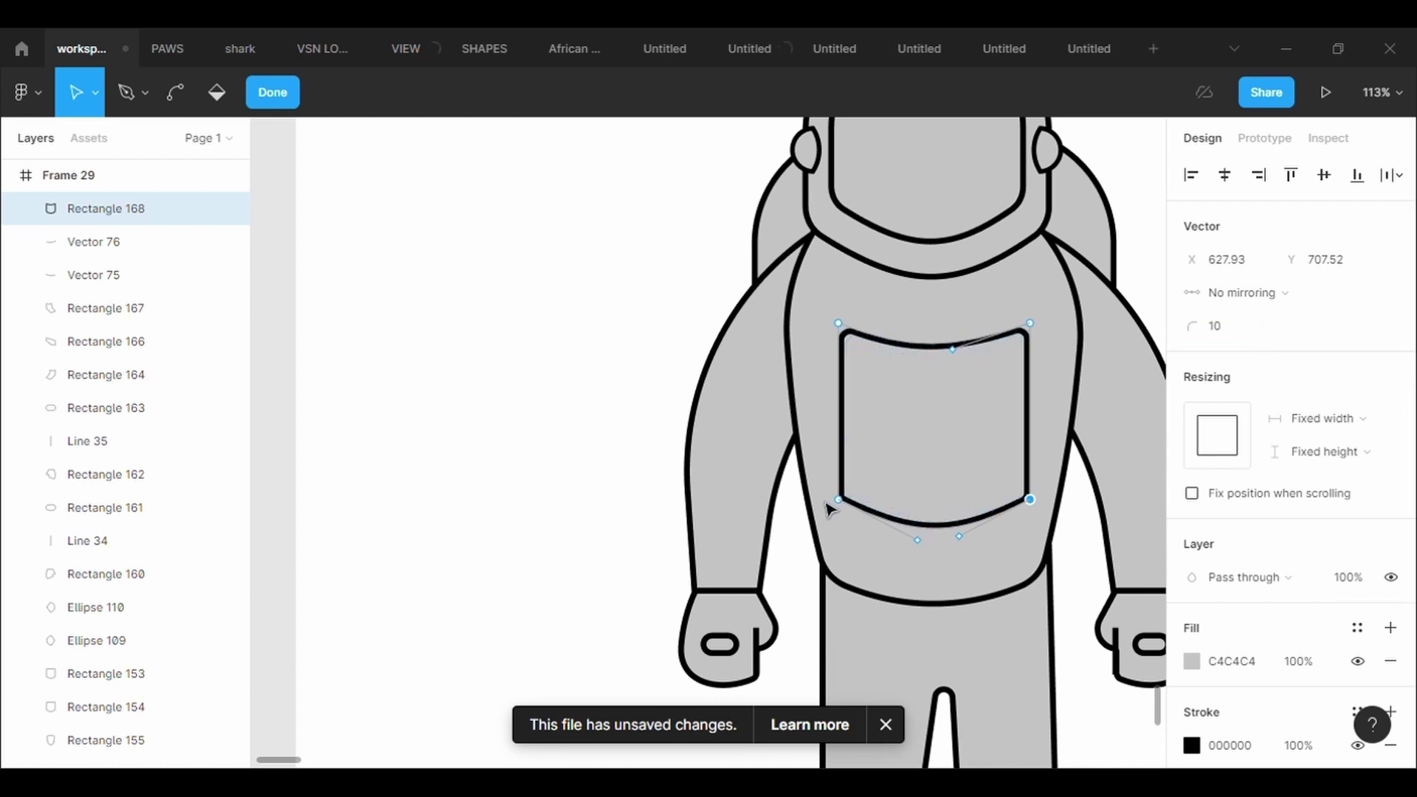
pyautogui.click(838, 500)
pyautogui.click(1261, 343)
pyautogui.write('10')
pyautogui.press('Return')
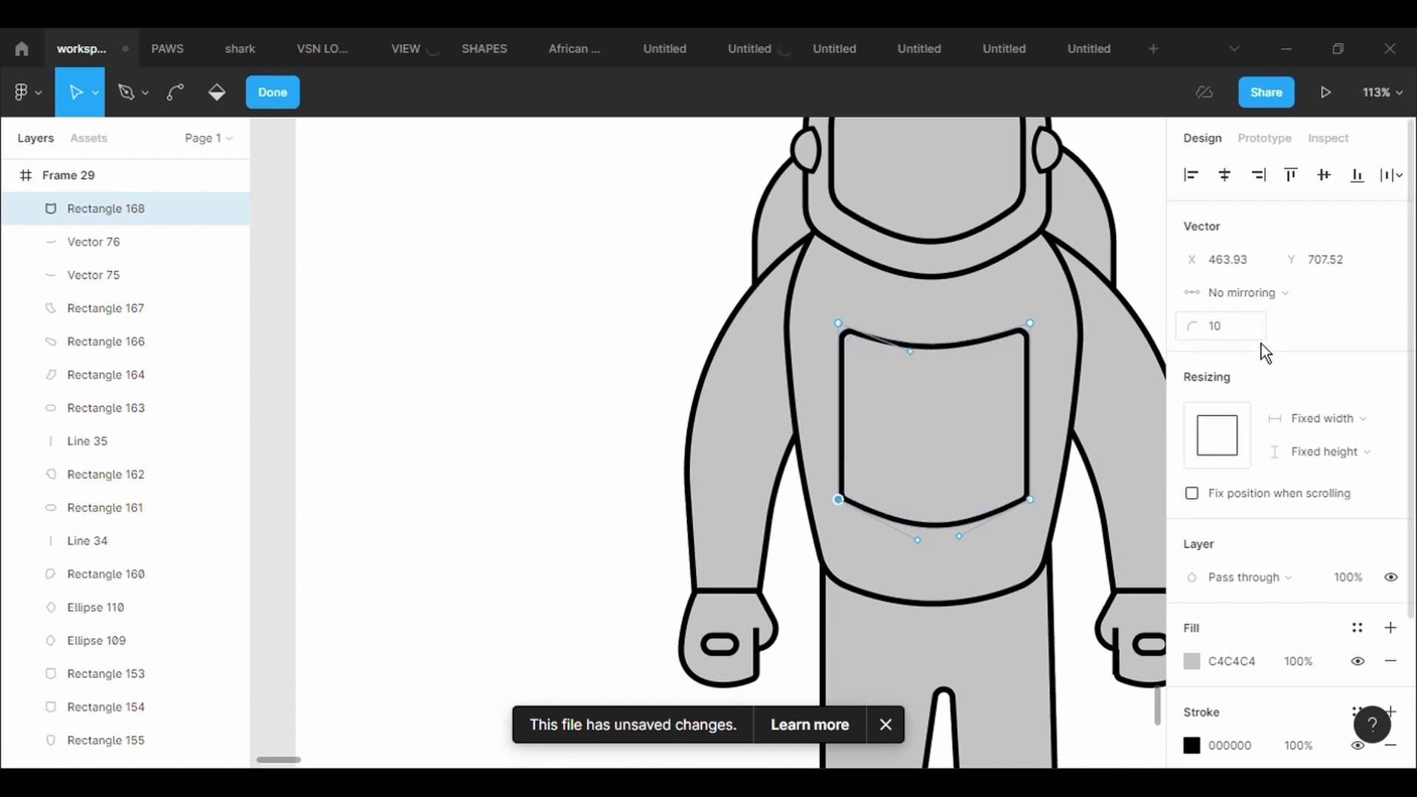
pyautogui.press('Escape')
pyautogui.click(1019, 569)
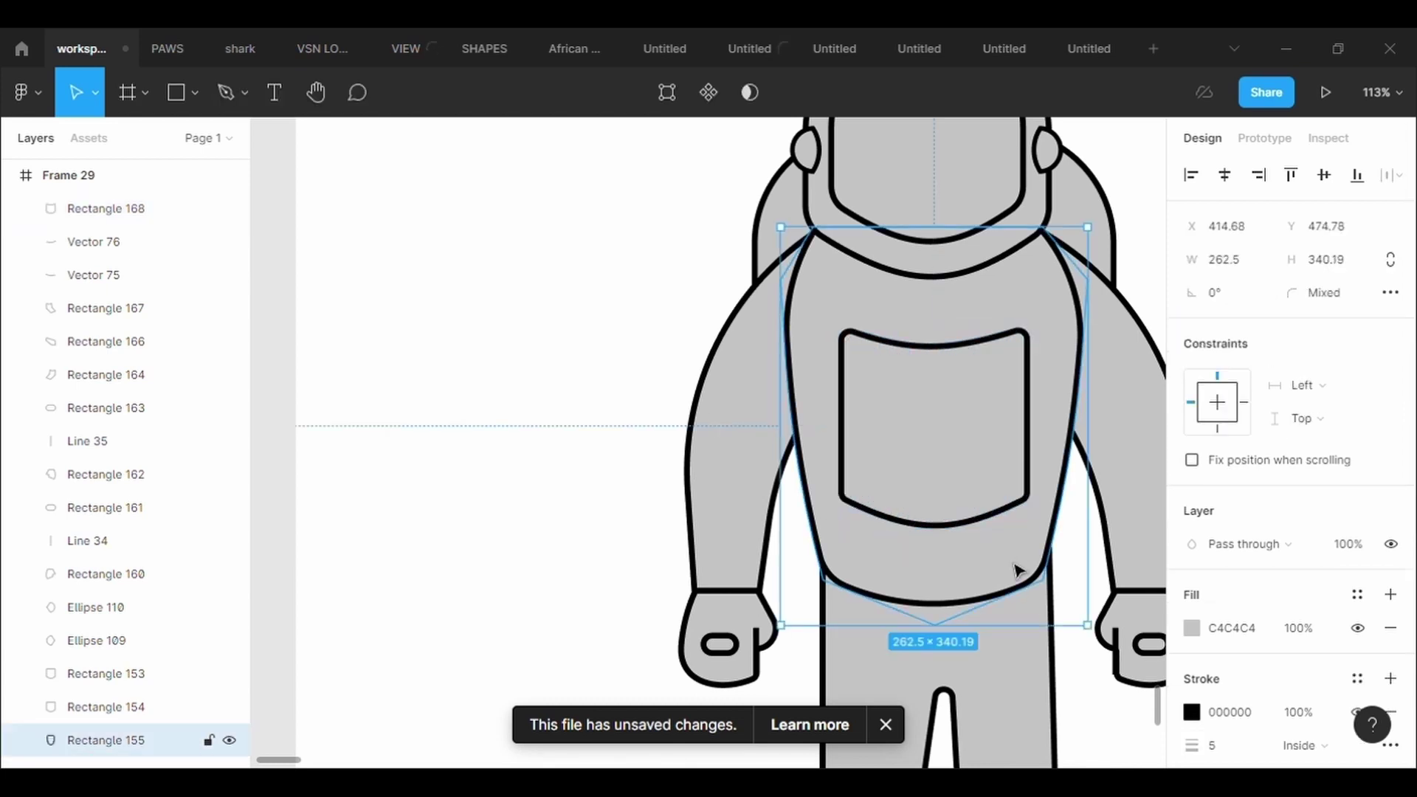
# - Draw a small rectangle about 62 × 37 across the chest panel's right edge and bend its top edge slightly downward
pyautogui.click(181, 107)
pyautogui.moveTo(979, 364); pyautogui.dragTo(1063, 419)
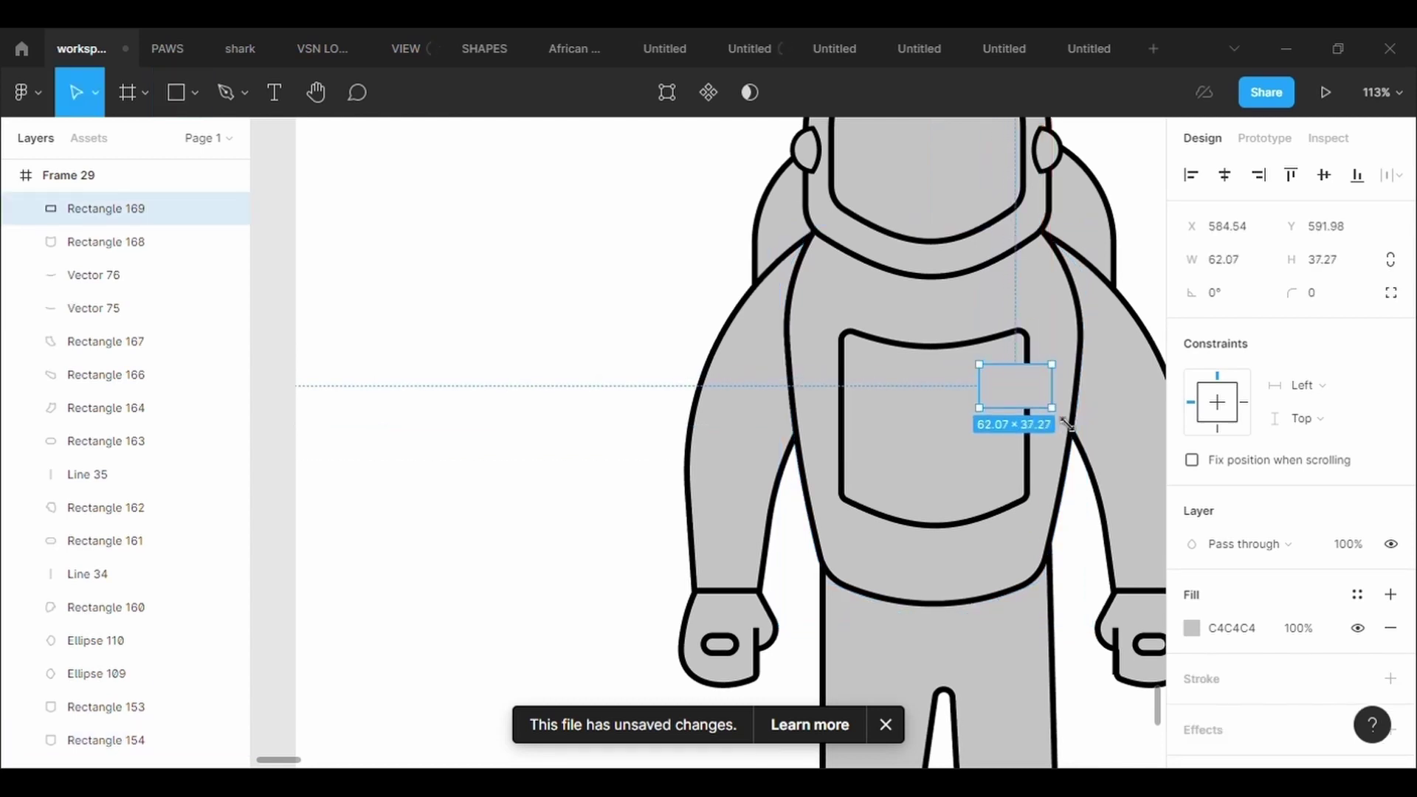
pyautogui.click(684, 117)
pyautogui.click(175, 92)
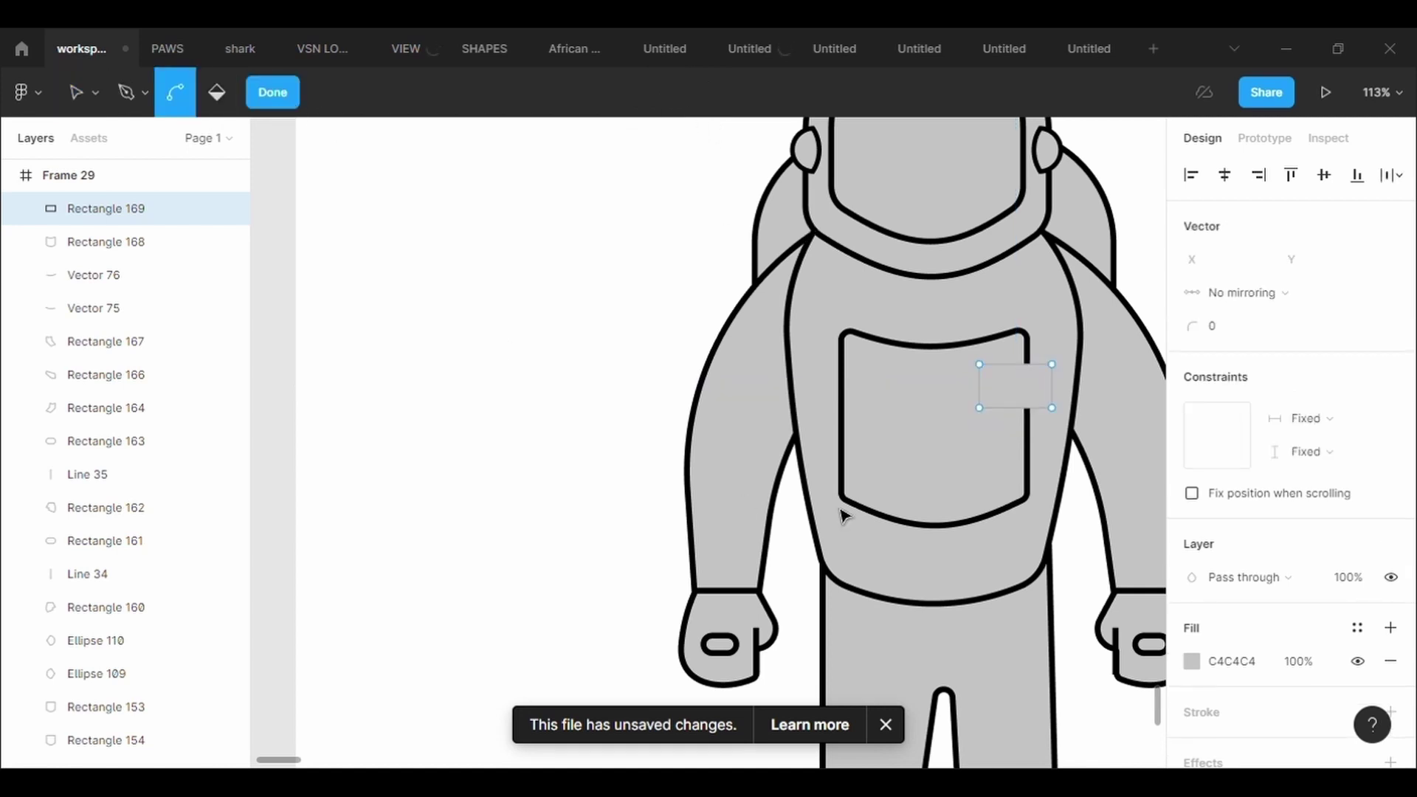
pyautogui.click(1026, 380)
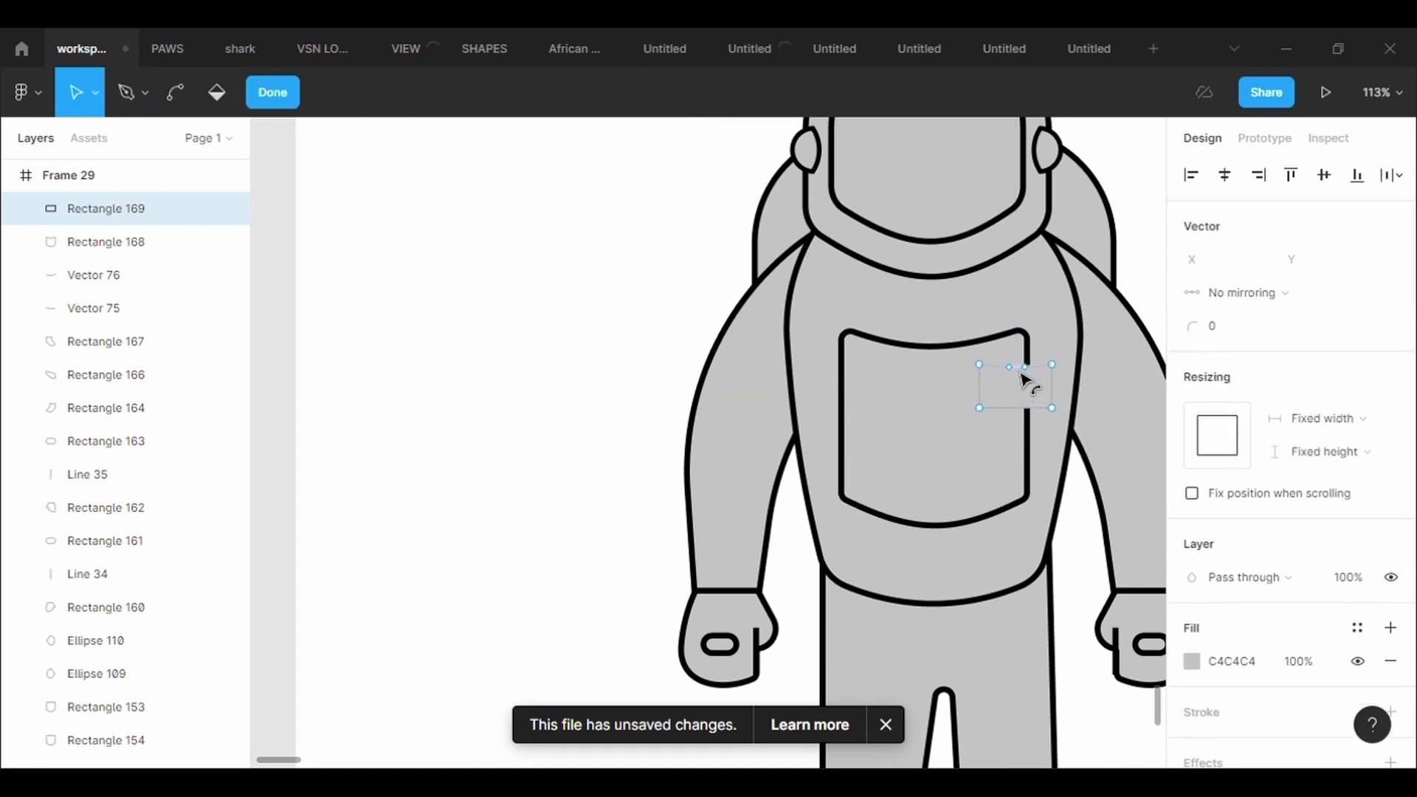
pyautogui.click(1019, 405)
# - Give the small rectangle on the chest panel's right edge a black inside stroke of 5
pyautogui.click(1247, 721)
pyautogui.scroll(-1, 1257, 740)
pyautogui.click(1257, 739)
pyautogui.press('BackSpace')
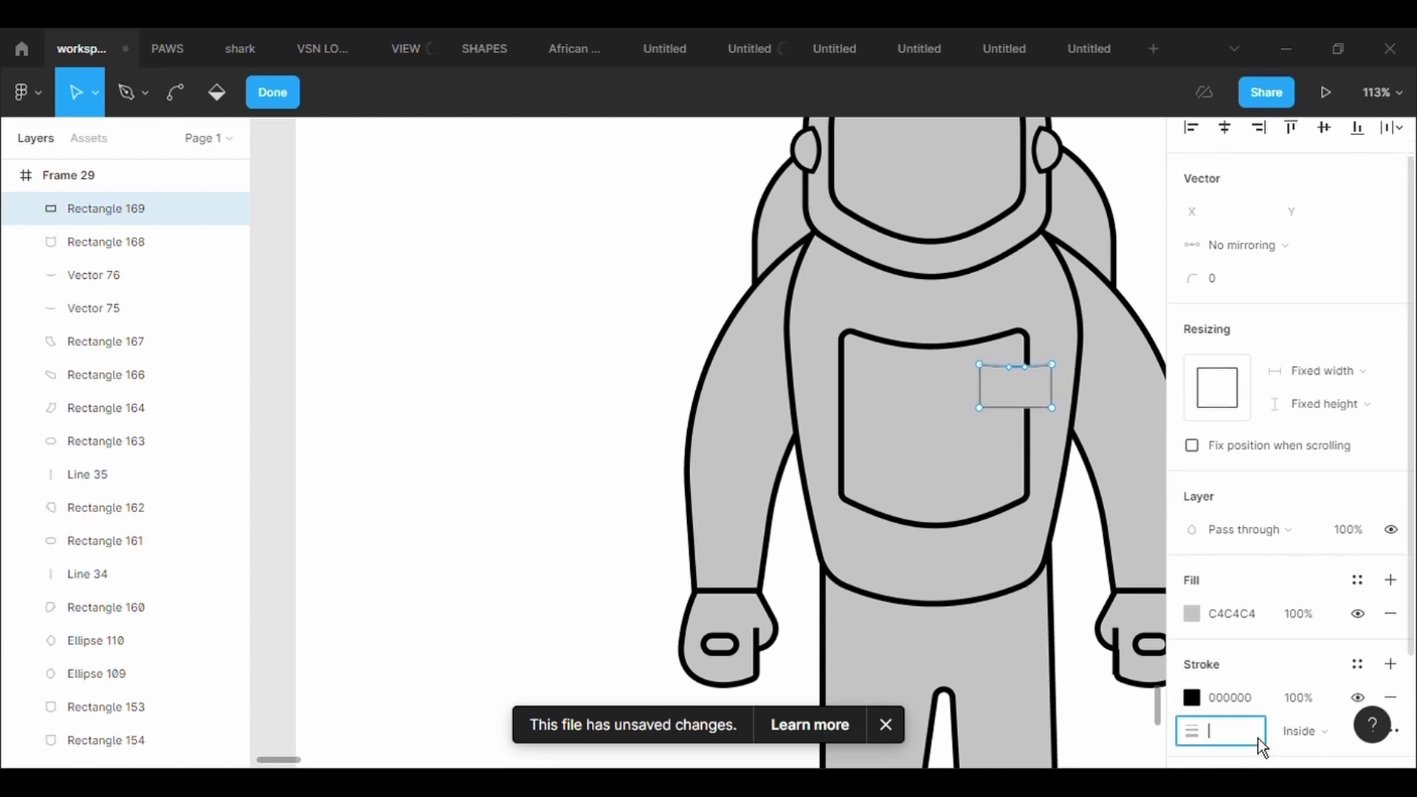
pyautogui.write('5')
pyautogui.press('Return')
# - Bend the small rectangle's bottom edge downward to a height of about 44 and rotate the shape to about 4.68°
pyautogui.click(175, 93)
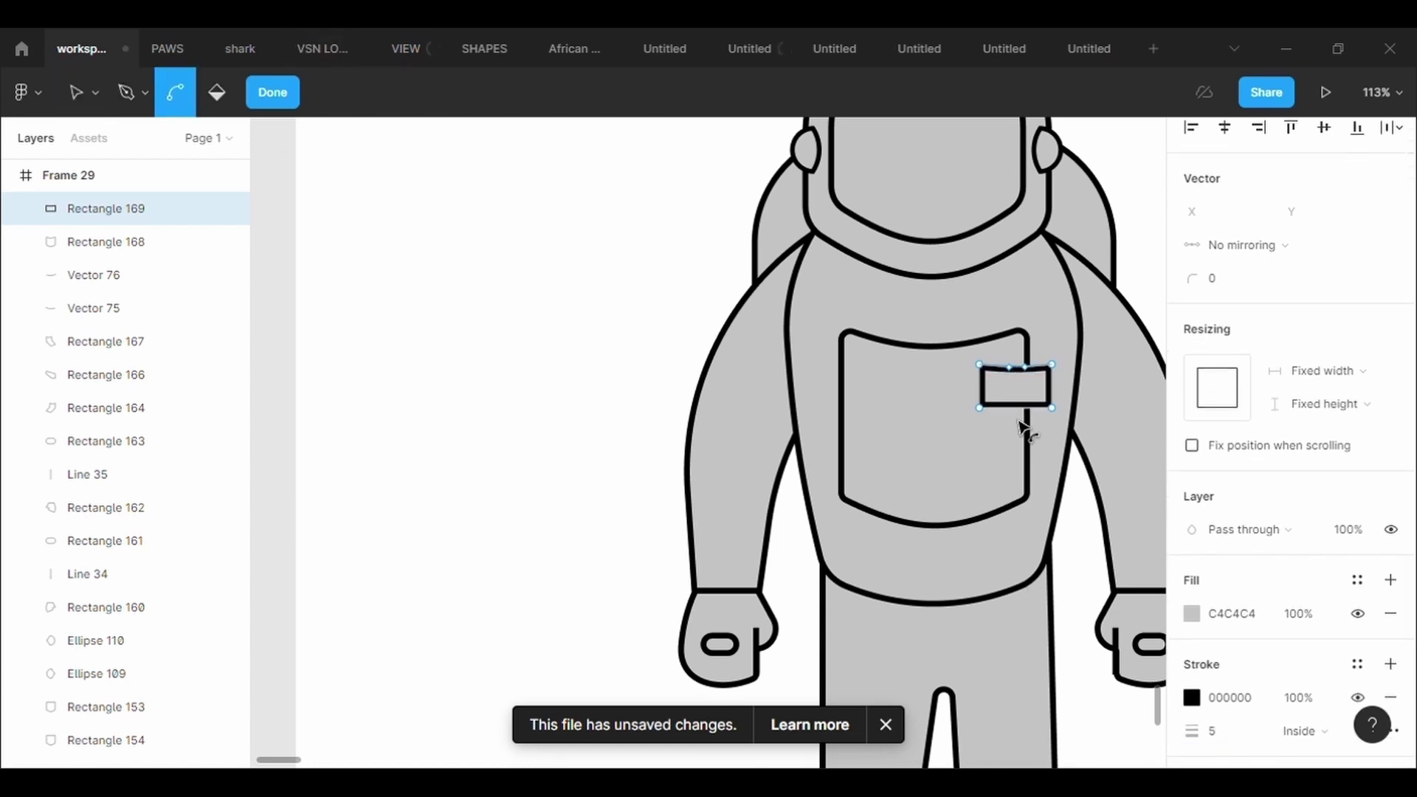
pyautogui.moveTo(1017, 407); pyautogui.dragTo(1072, 436)
pyautogui.press('Escape')
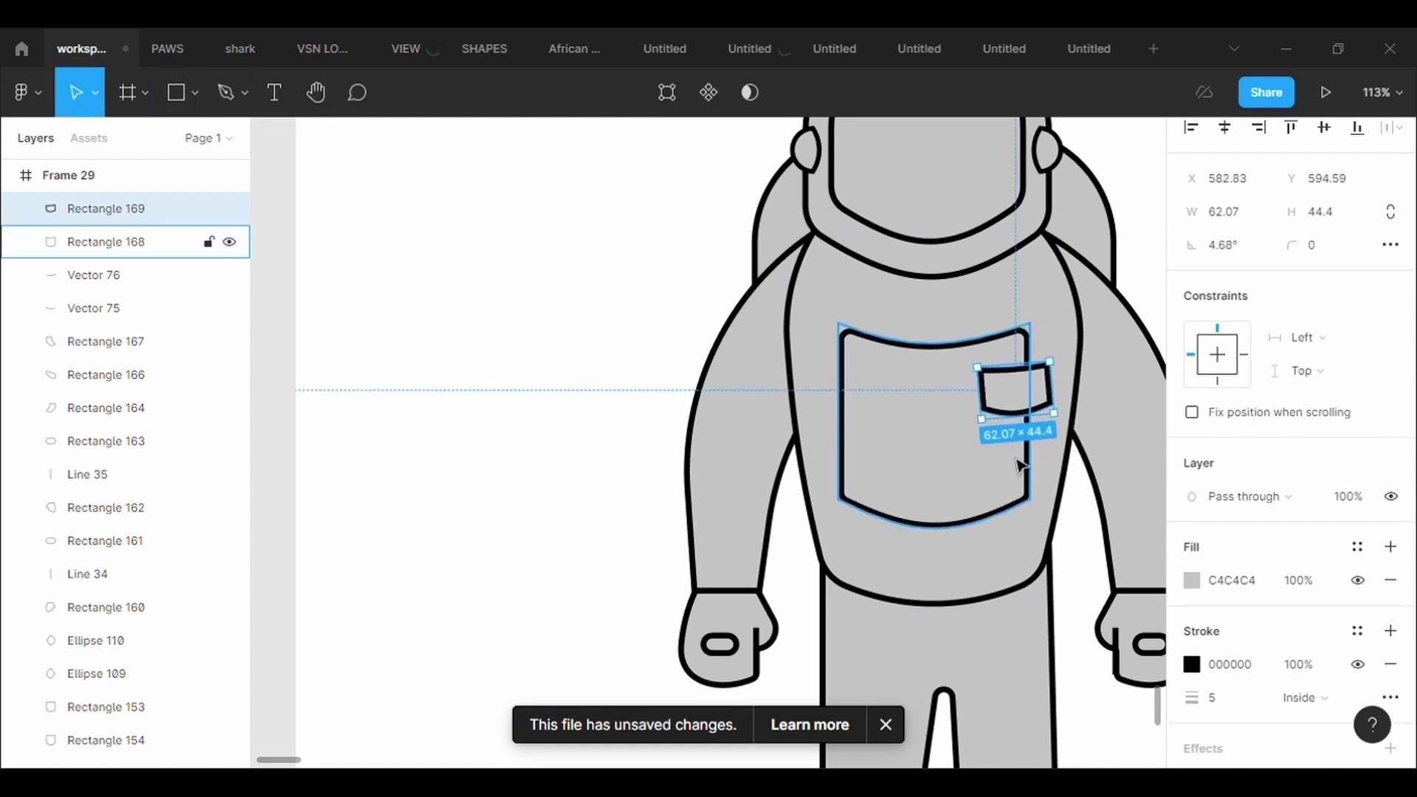
# - Draw a small ellipse about 11 × 12 in the chest panel's upper left and give it a black inside stroke of 5
pyautogui.scroll(-5, 1022, 457)
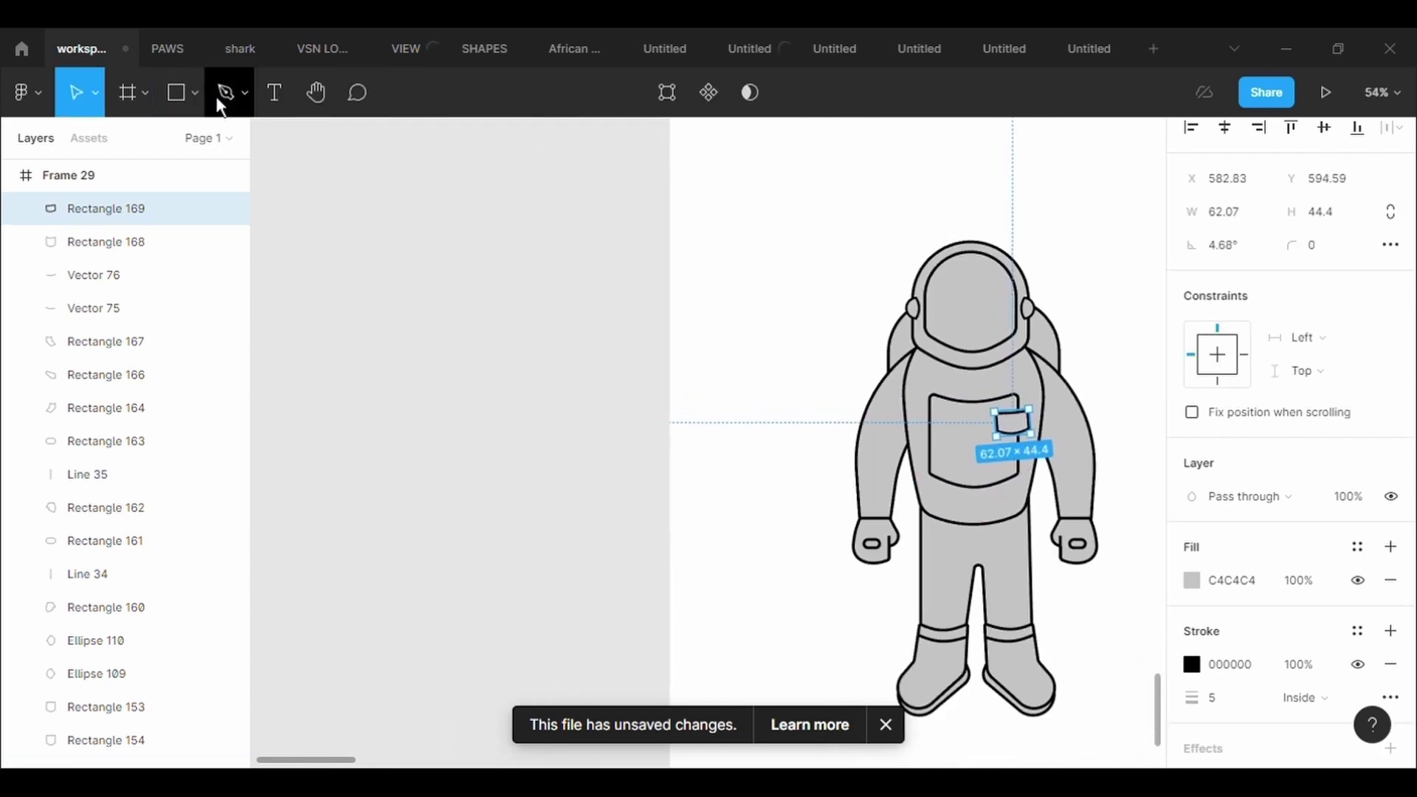
pyautogui.click(196, 94)
pyautogui.click(155, 214)
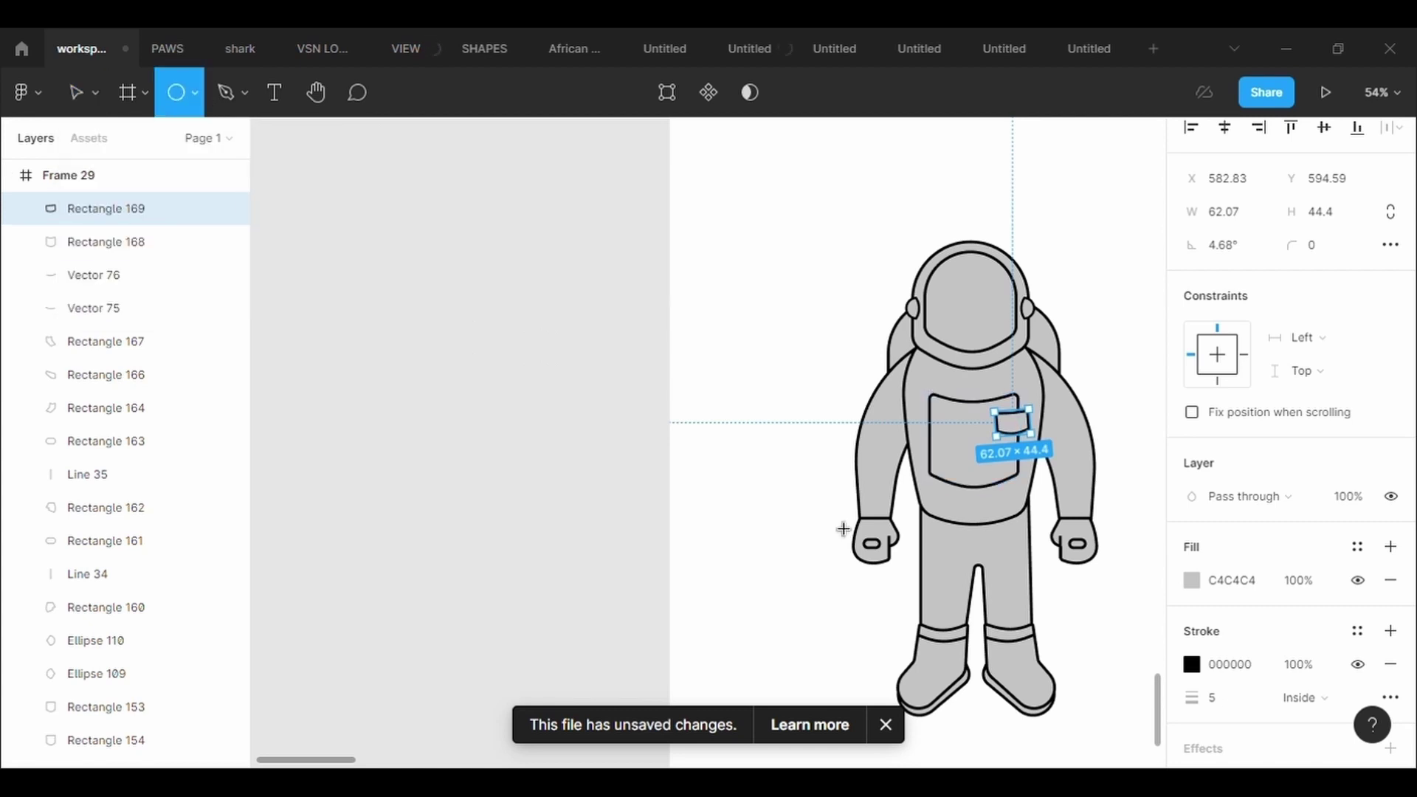
pyautogui.scroll(5, 918, 484)
pyautogui.moveTo(1013, 359); pyautogui.dragTo(1022, 379)
pyautogui.click(1239, 633)
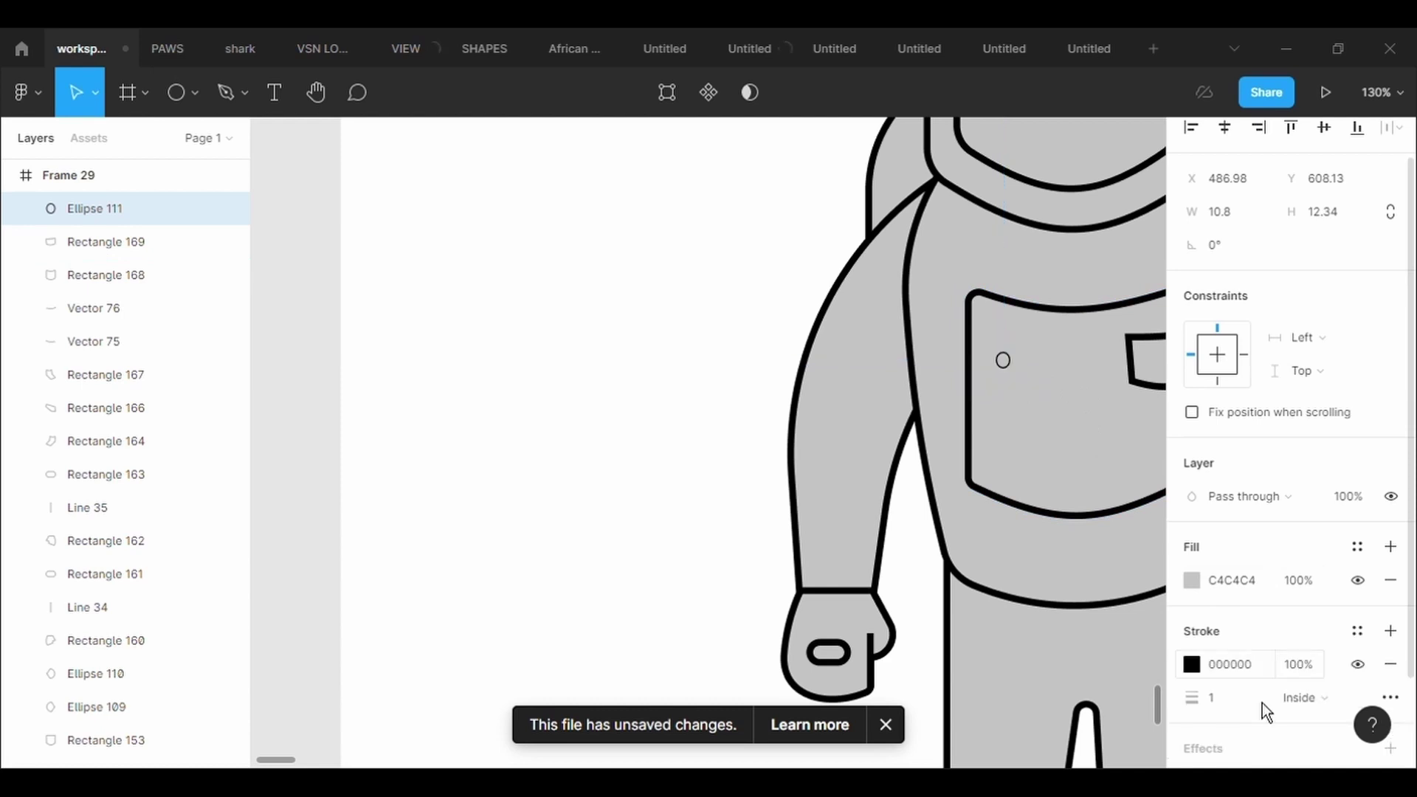
pyautogui.click(1259, 707)
pyautogui.write('5')
pyautogui.press('Return')
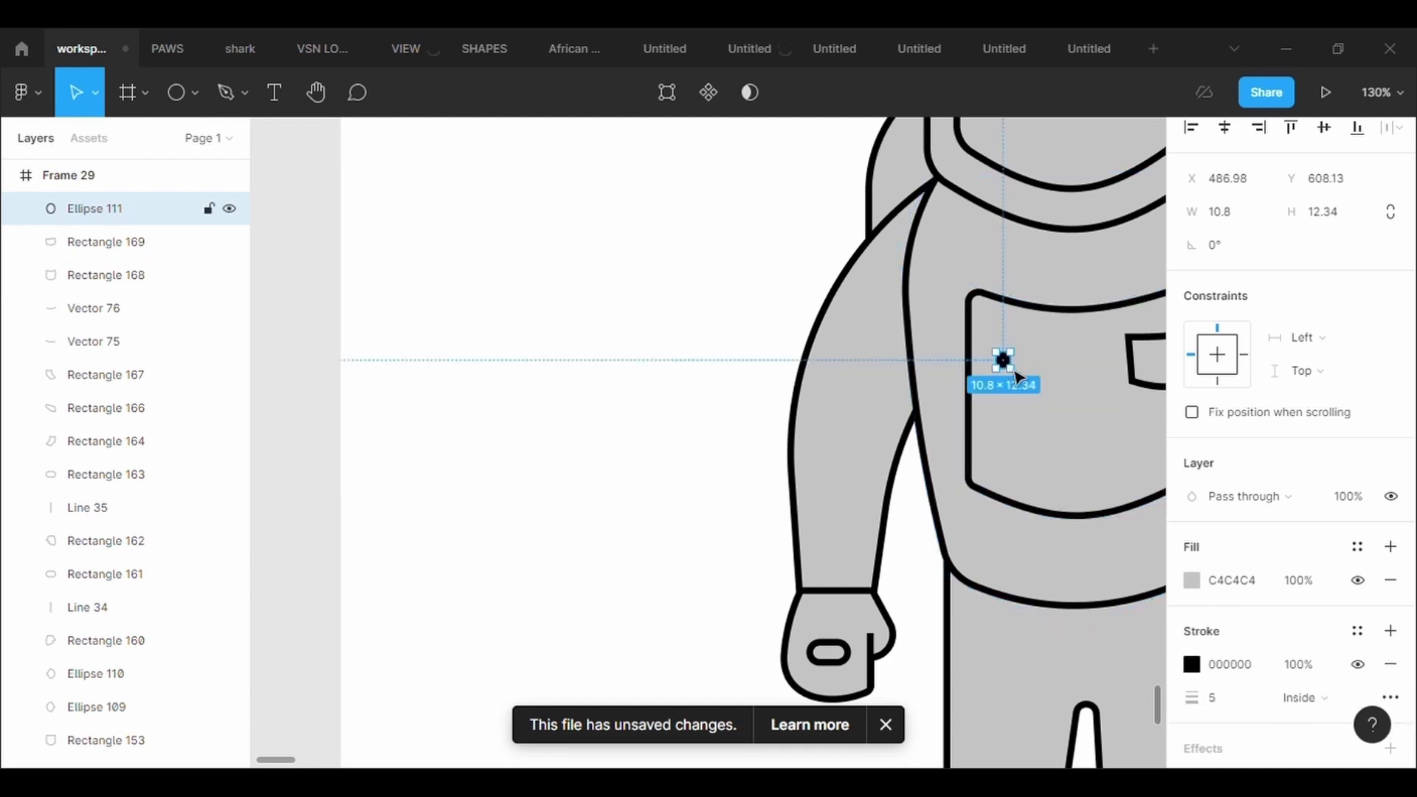
# - Enlarge the small ellipse on the chest panel to a 20 × 20 circle
pyautogui.moveTo(1026, 387); pyautogui.dragTo(1035, 394)
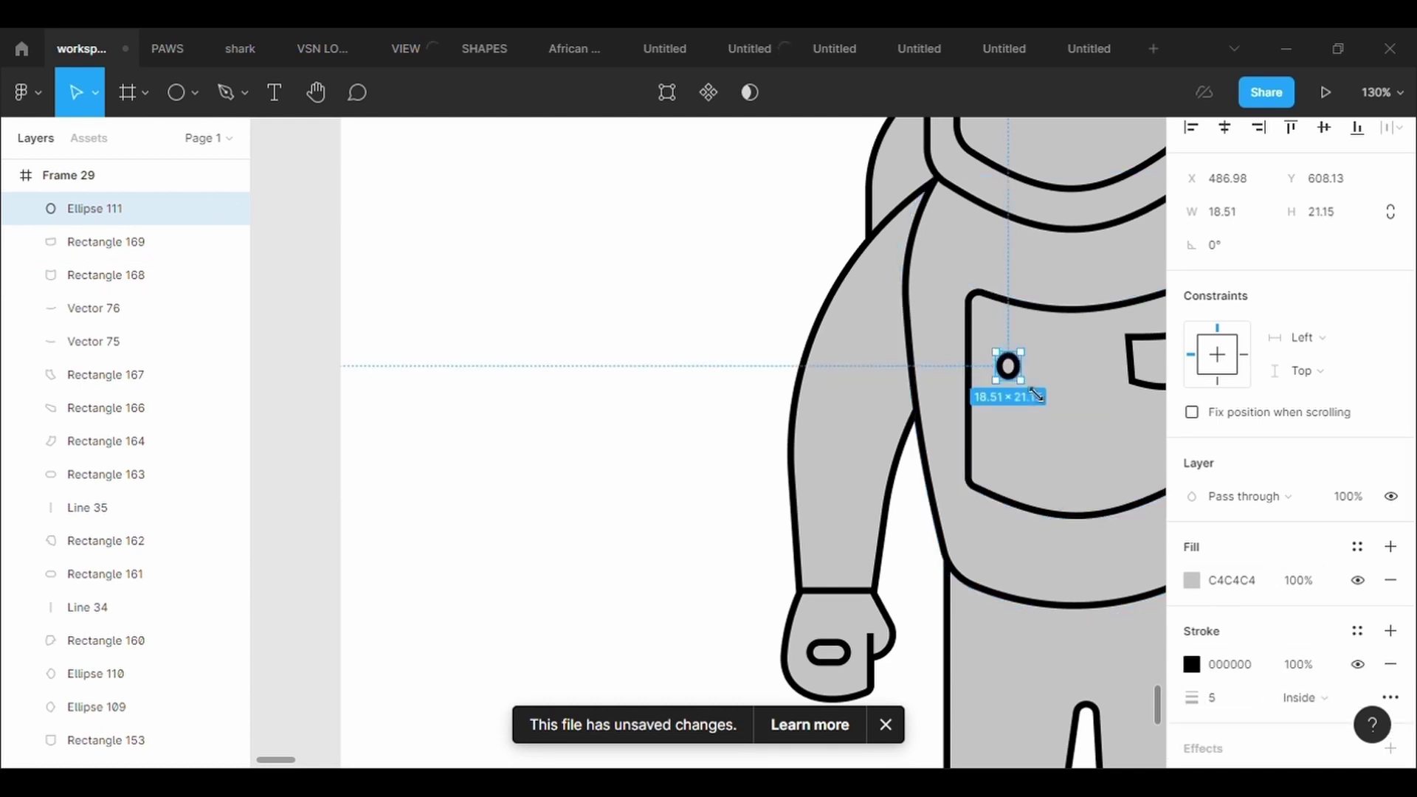
pyautogui.write('20')
pyautogui.press('Return')
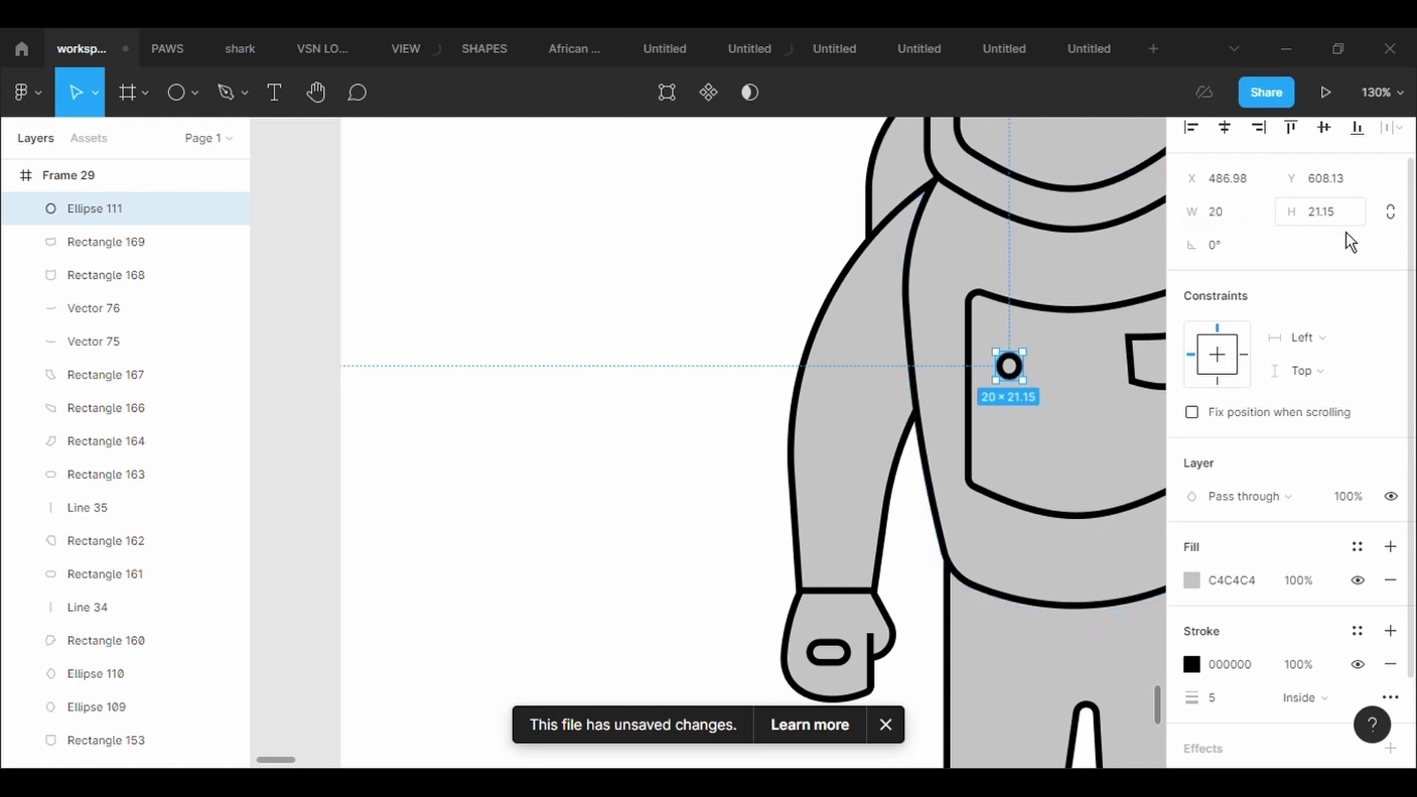
pyautogui.click(1346, 232)
pyautogui.write('20')
pyautogui.press('Return')
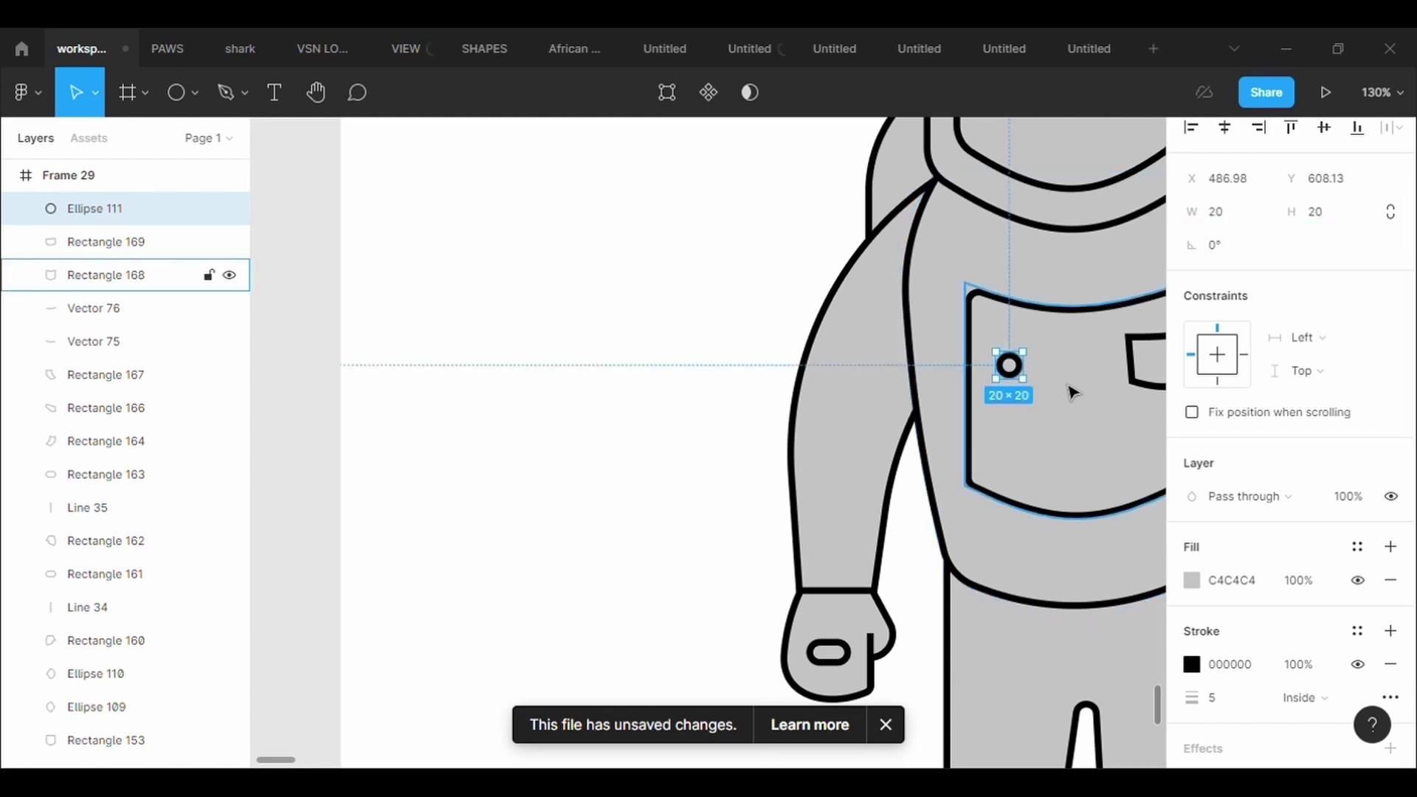
# - Duplicate the 20 × 20 circle and place both circles side by side at the same height near the chest panel's top edge
pyautogui.hotkey('ctrl', 'v')
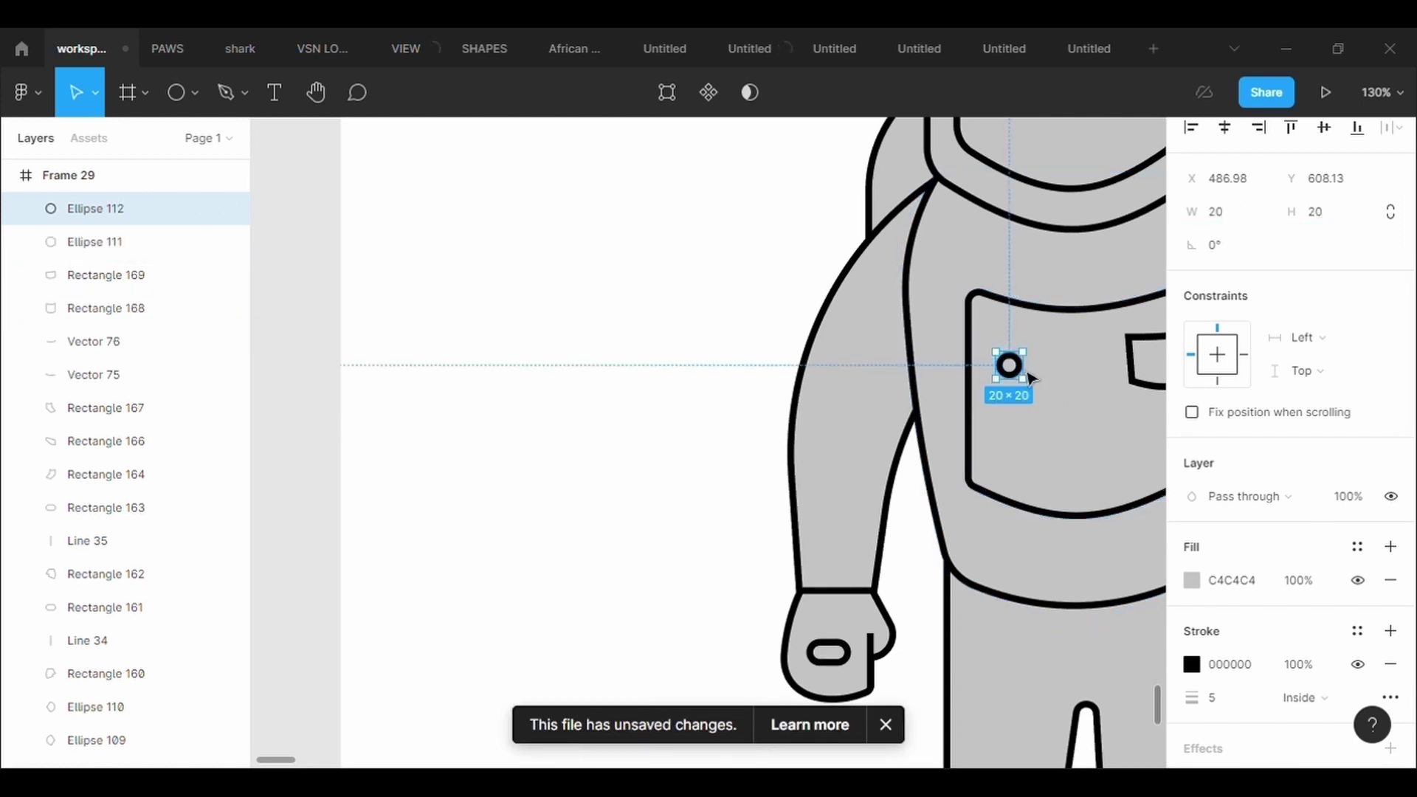
pyautogui.moveTo(1030, 377); pyautogui.dragTo(1104, 361)
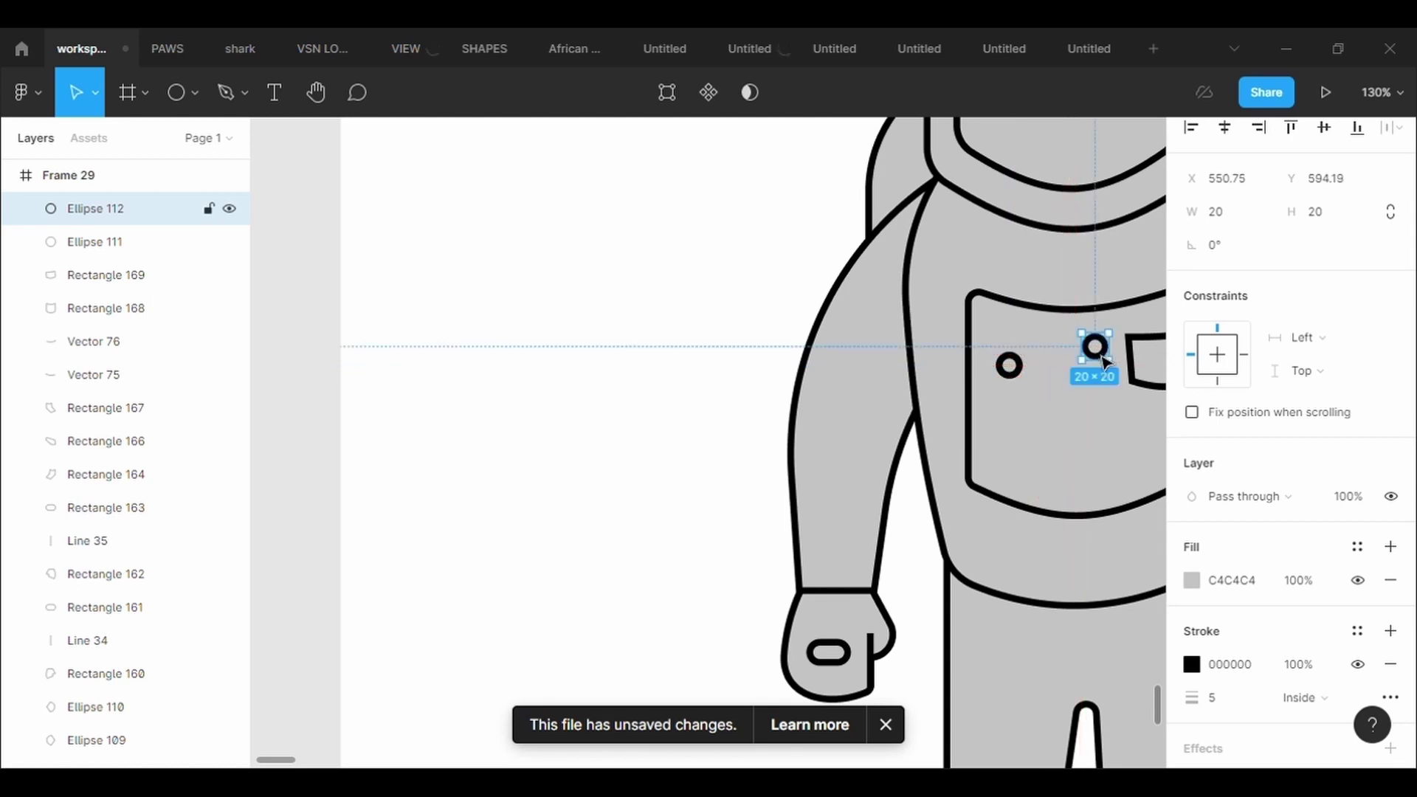
pyautogui.moveTo(1014, 368); pyautogui.dragTo(1092, 350)
pyautogui.click(1097, 348)
pyautogui.click(1121, 429)
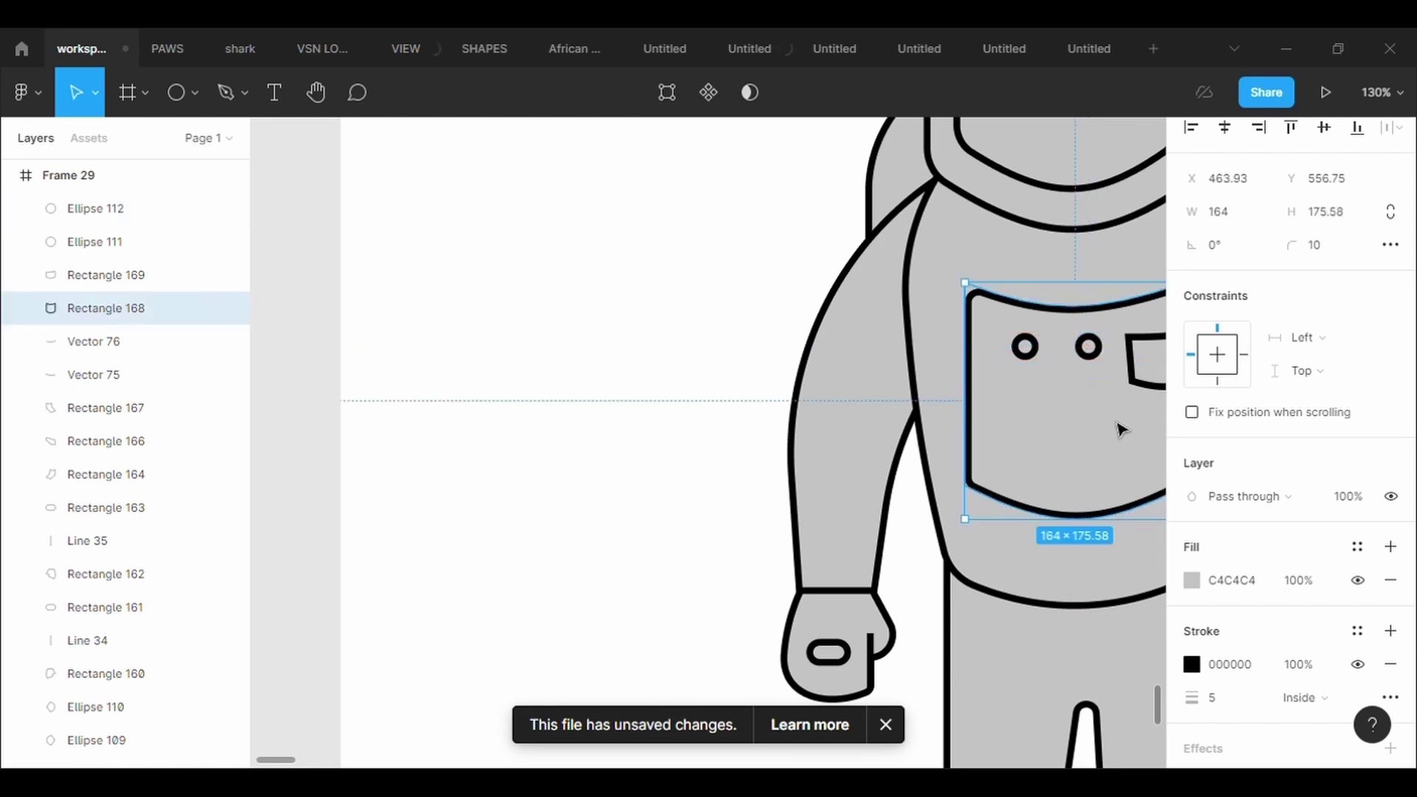
# - Draw a rectangle about 69 × 42 in the chest panel's lower right and give it a black inside stroke of 5
pyautogui.scroll(-2, 1120, 429)
pyautogui.hscroll(3, 1121, 430)
pyautogui.scroll(1, 1121, 429)
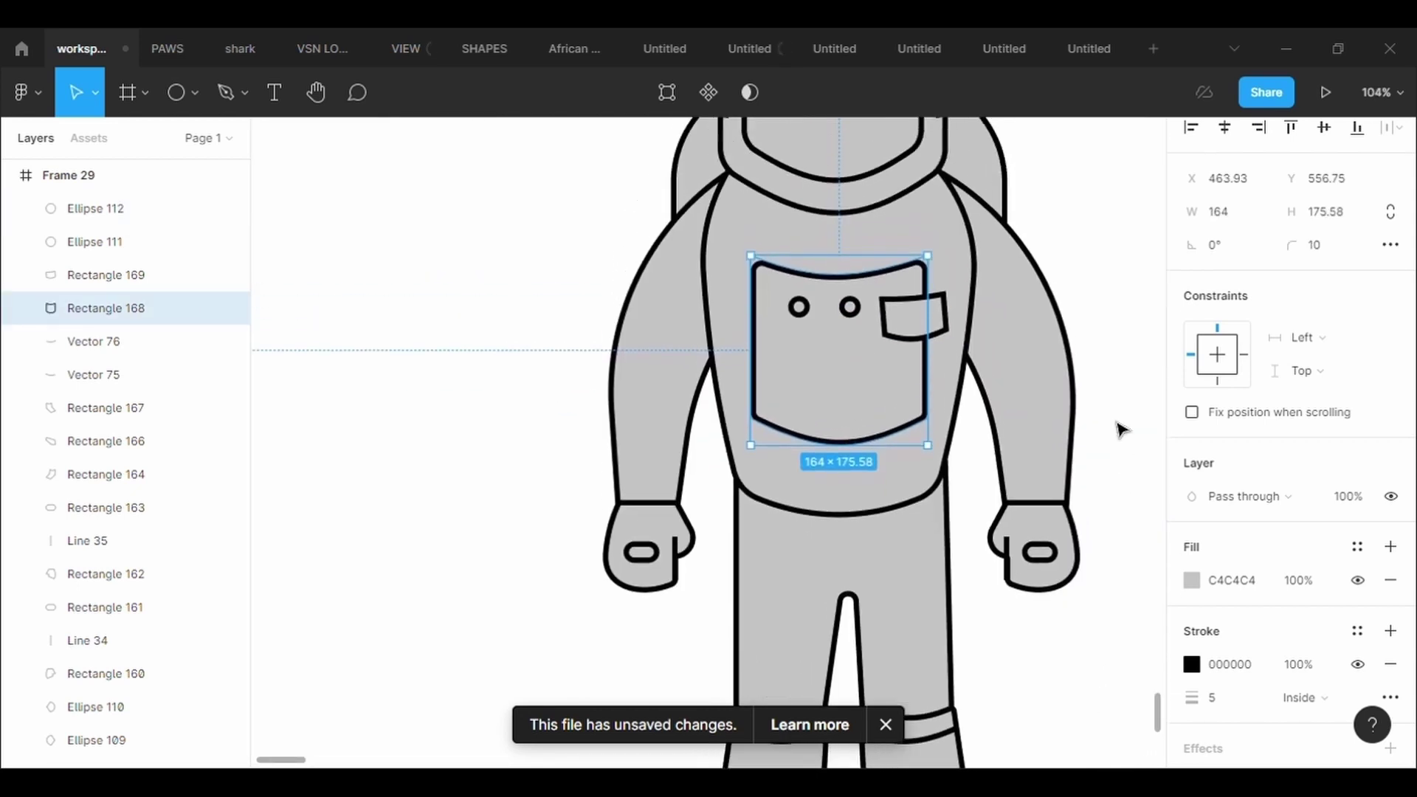
pyautogui.click(355, 220)
pyautogui.click(193, 135)
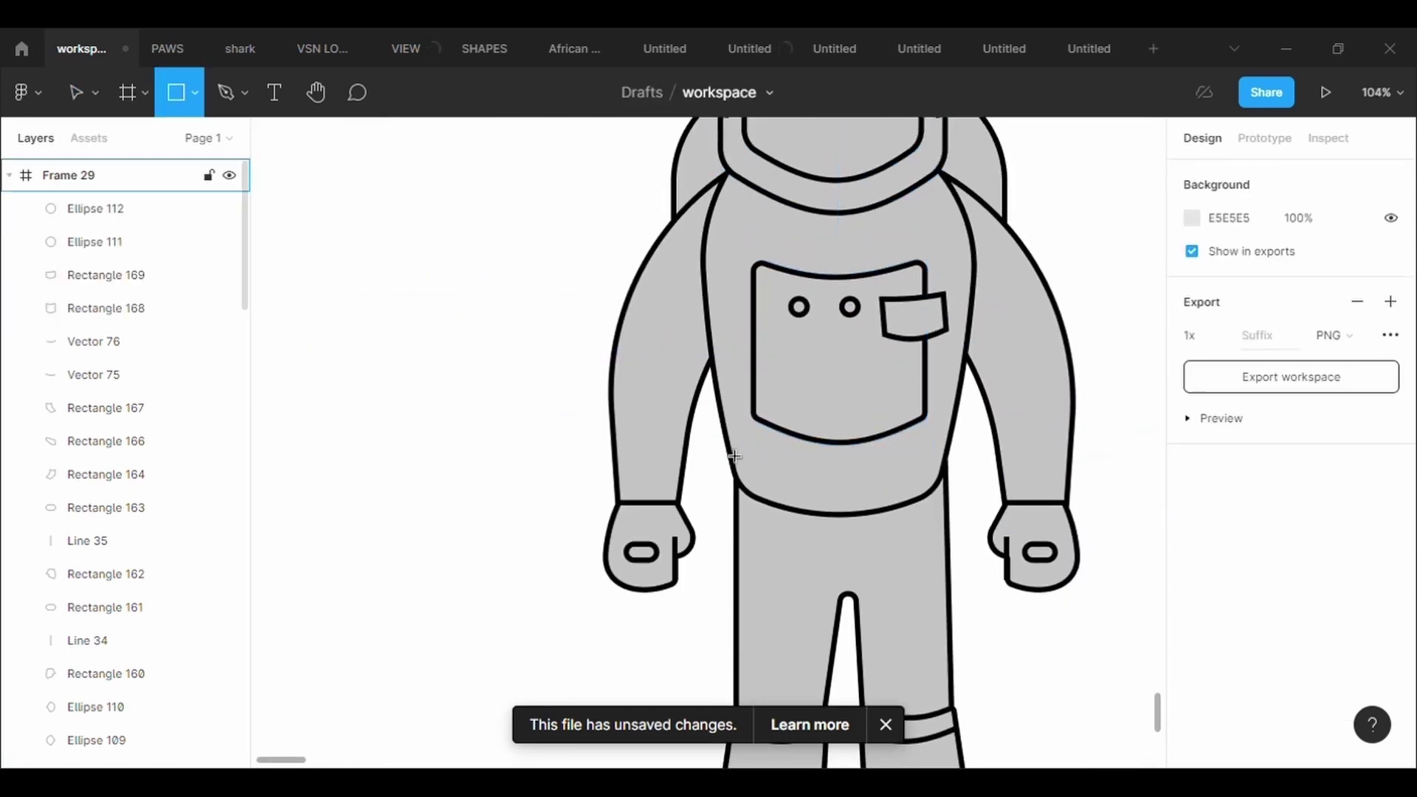
pyautogui.moveTo(833, 355); pyautogui.dragTo(908, 400)
pyautogui.click(1247, 746)
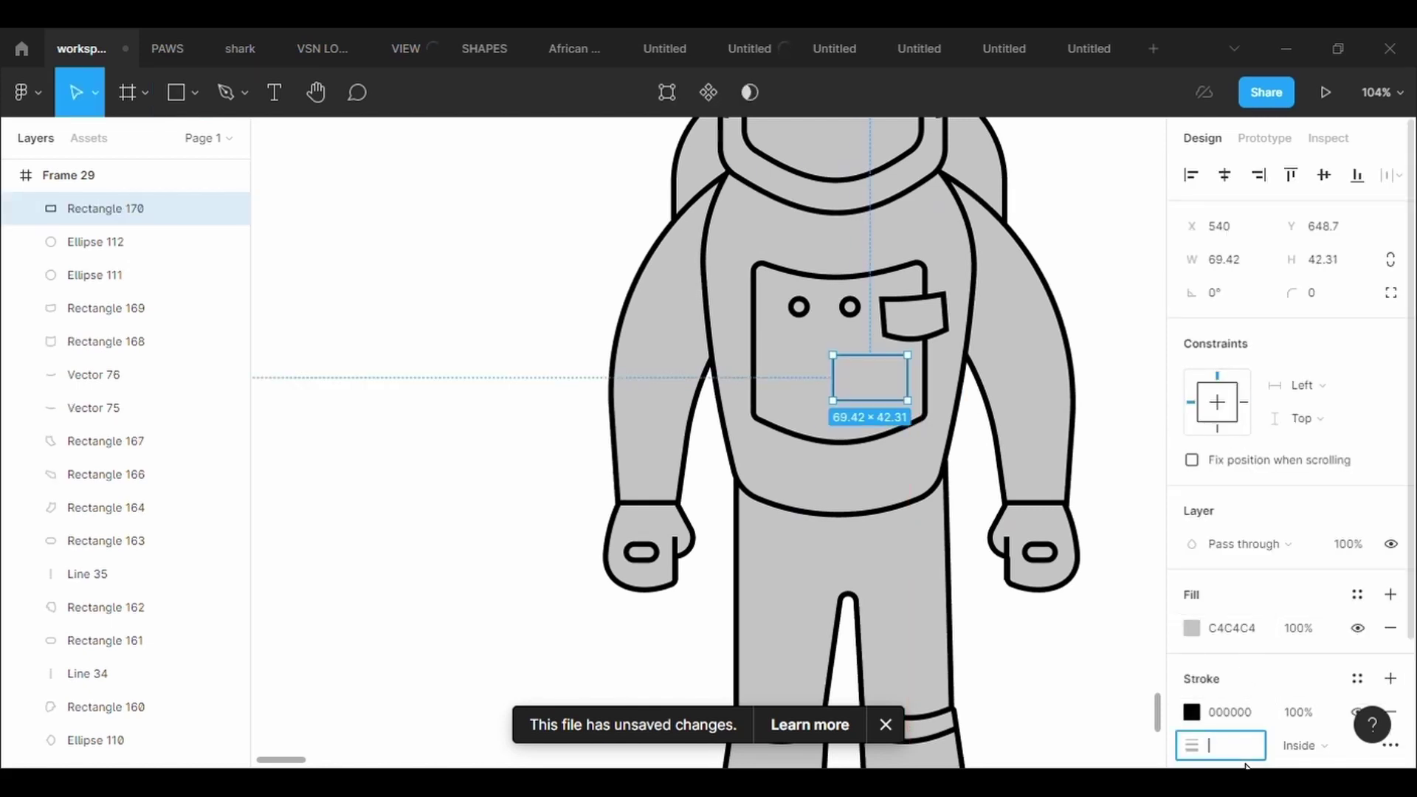
pyautogui.write('5')
pyautogui.press('Return')
# - Set the new rectangle's corner radius to 15, narrow it to about 56 and reposition it in the panel's lower right
pyautogui.click(1355, 300)
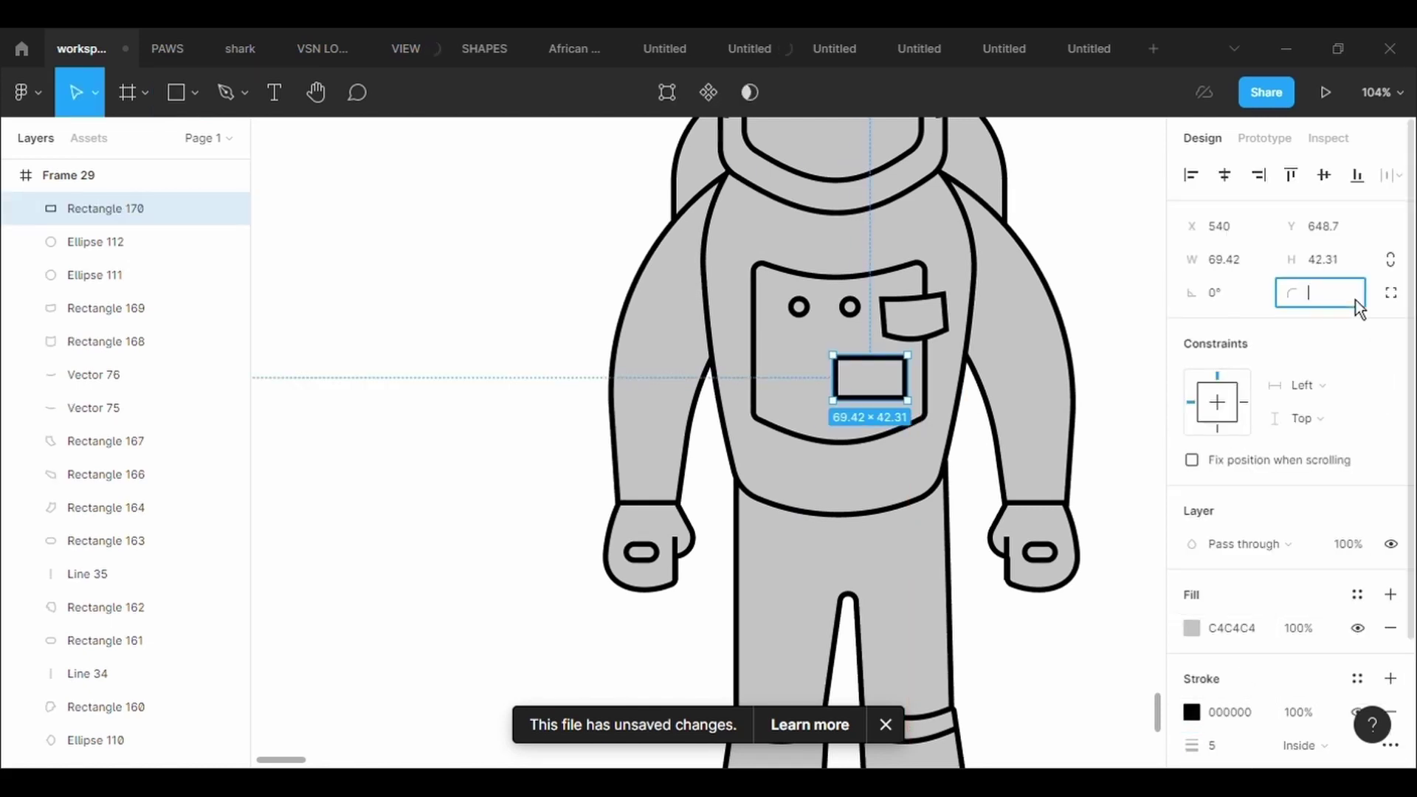
pyautogui.write('10')
pyautogui.press('Return')
pyautogui.write('15')
pyautogui.press('Return')
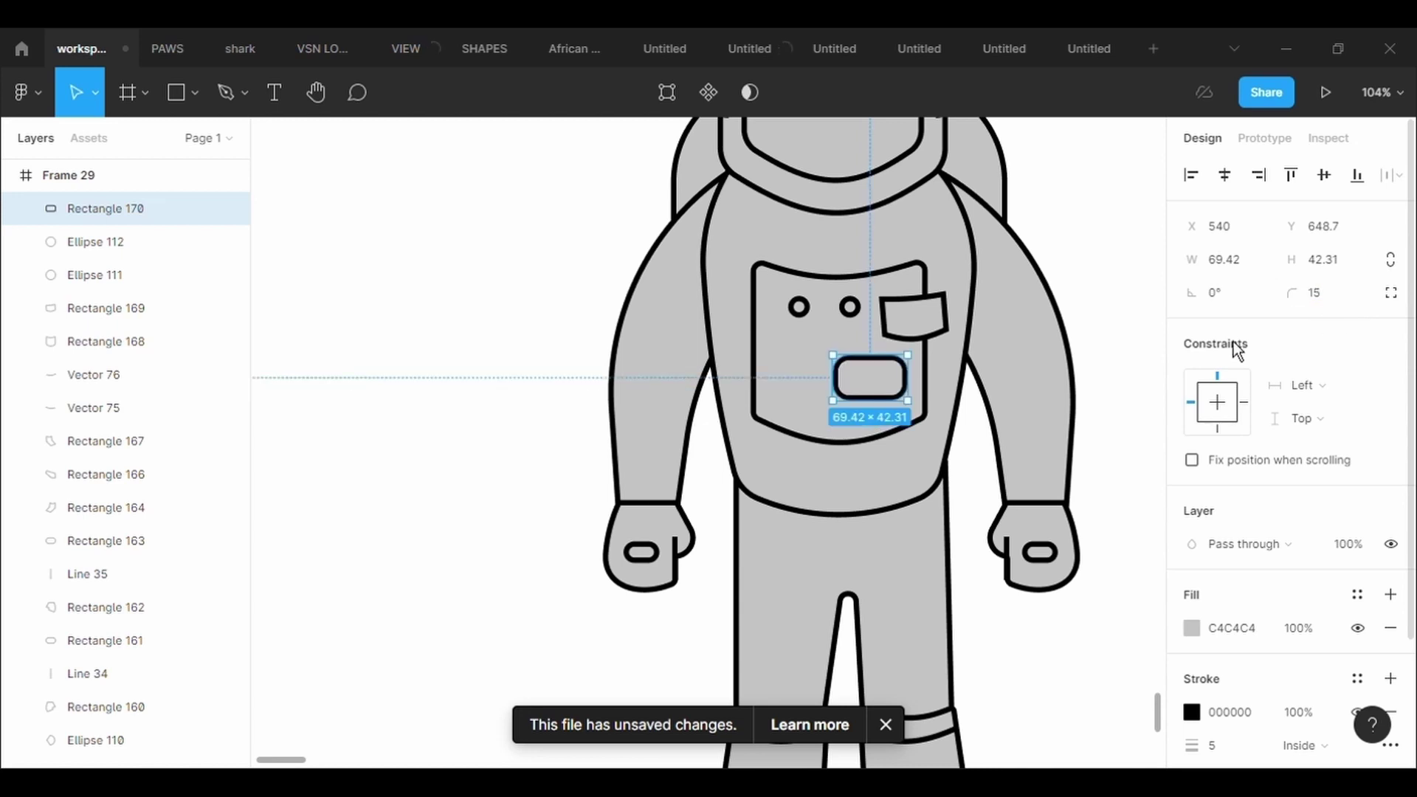
pyautogui.moveTo(908, 377); pyautogui.dragTo(890, 389)
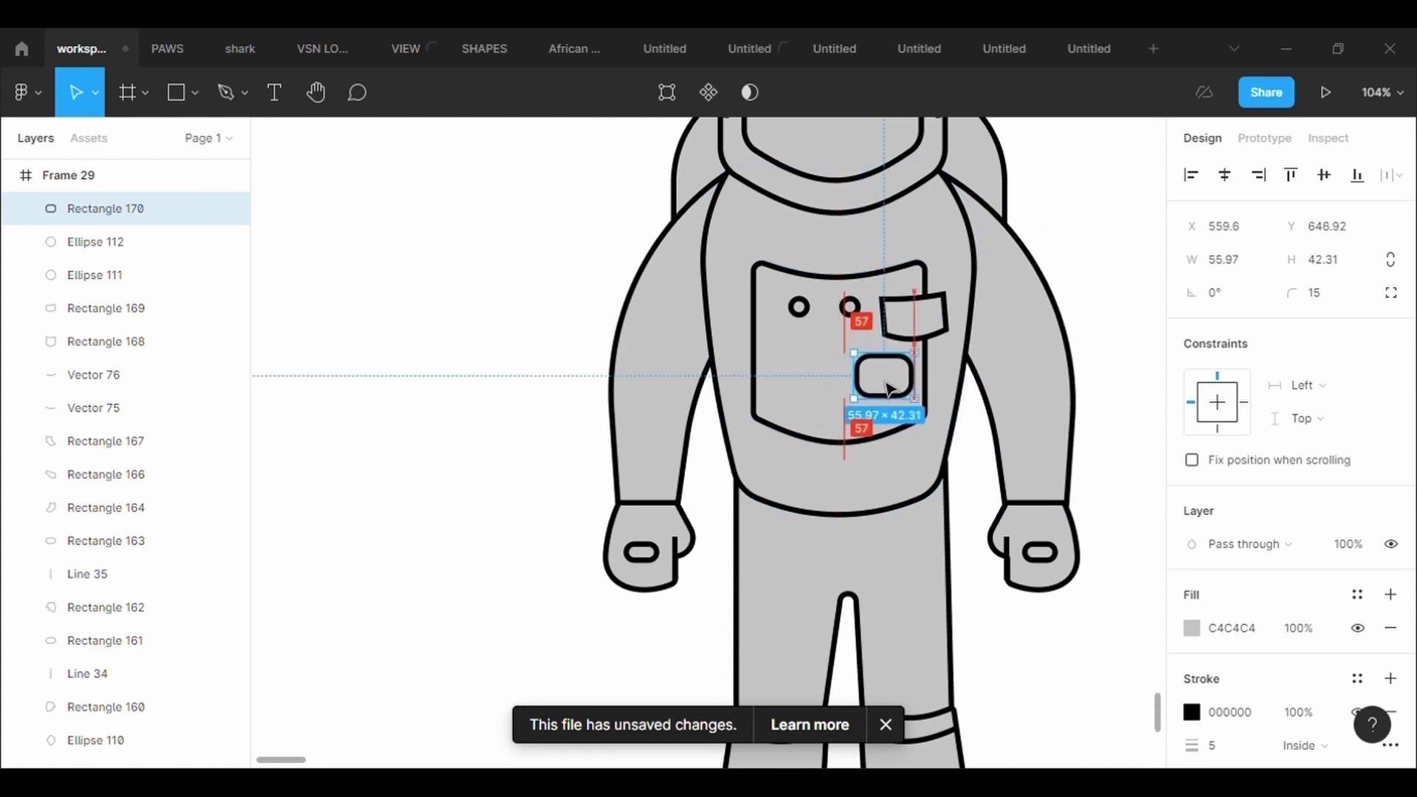
# - Draw a horizontal line about 58 long with the Pen tool in the chest panel's lower left, beside the rounded rectangle
pyautogui.click(436, 265)
pyautogui.click(228, 111)
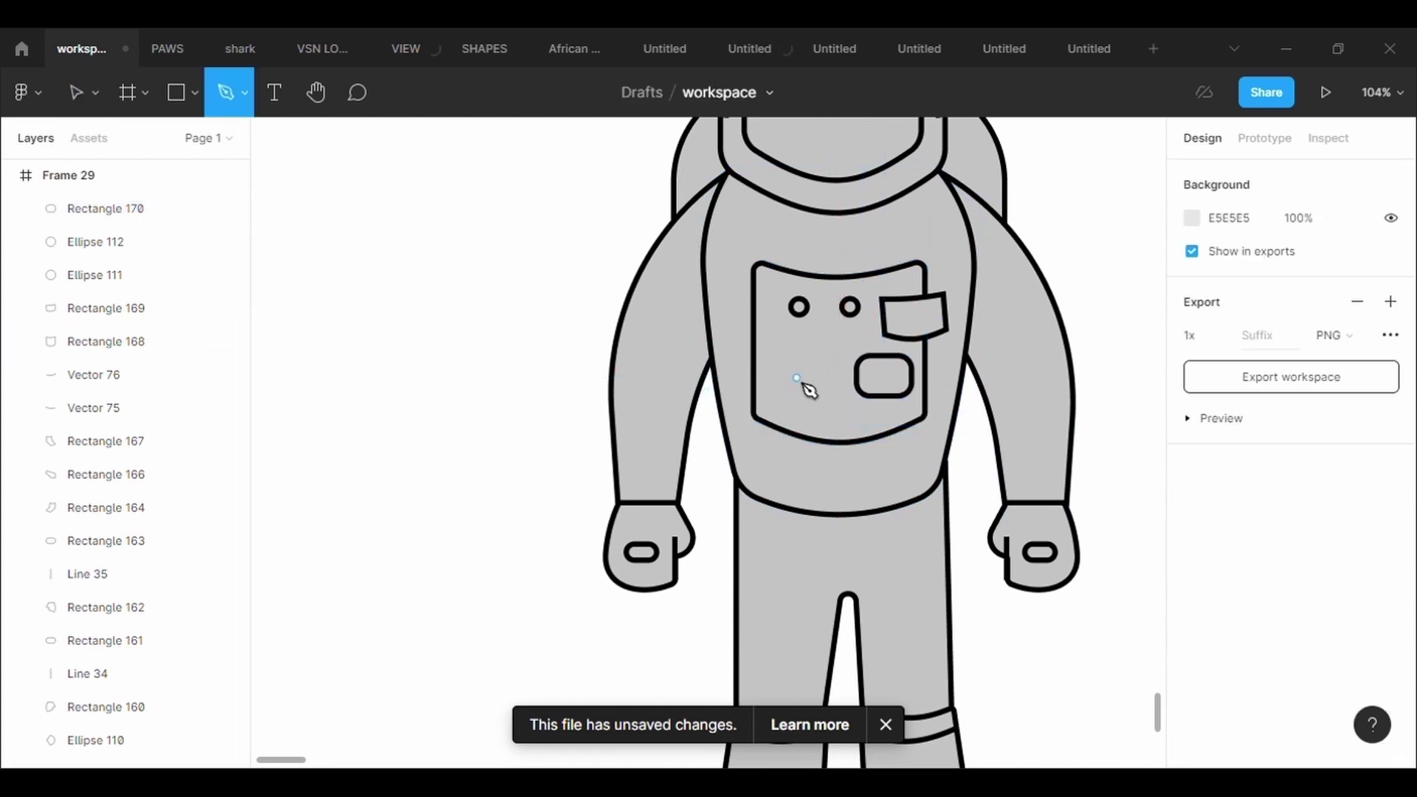
pyautogui.click(773, 370)
pyautogui.click(835, 370)
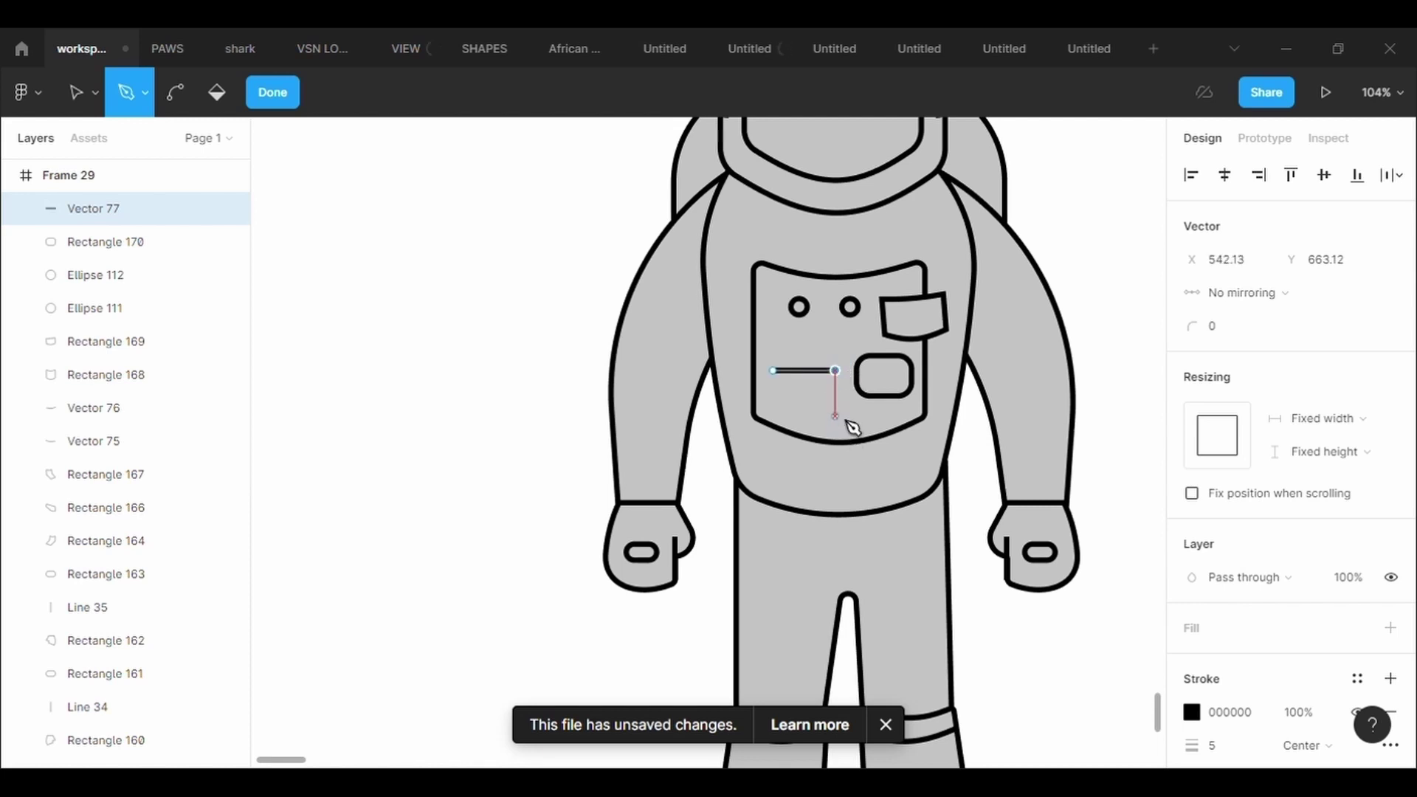
pyautogui.press('Escape')
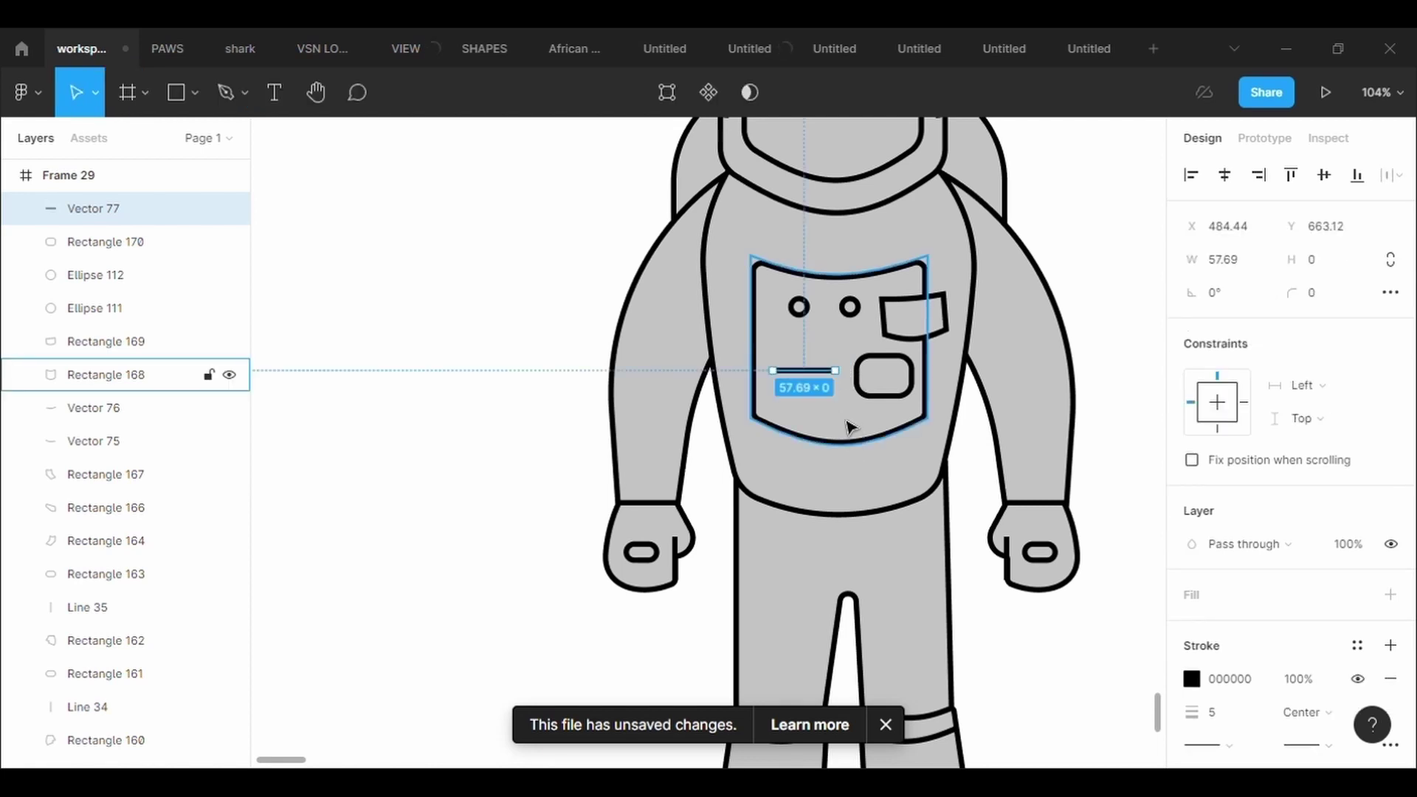
# - Make two copies of the horizontal line and place one above and one below the original at even spacing
pyautogui.hotkey('ctrl', 'v')
pyautogui.hotkey('ctrl', 'v')
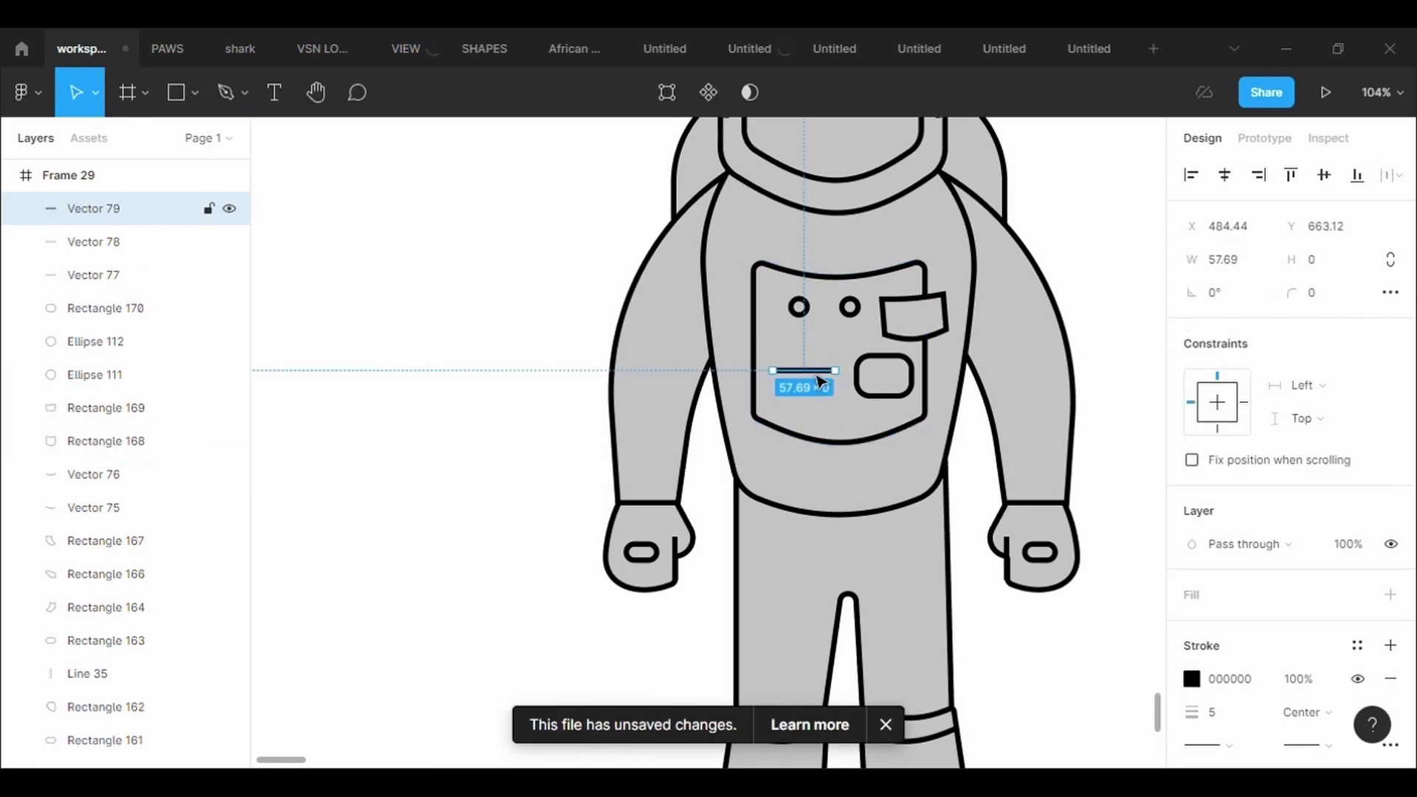
pyautogui.moveTo(820, 375)
pyautogui.mouseDown()
pyautogui.moveTo(818, 351)
pyautogui.moveTo(823, 399)
pyautogui.mouseUp()
pyautogui.click(830, 385)
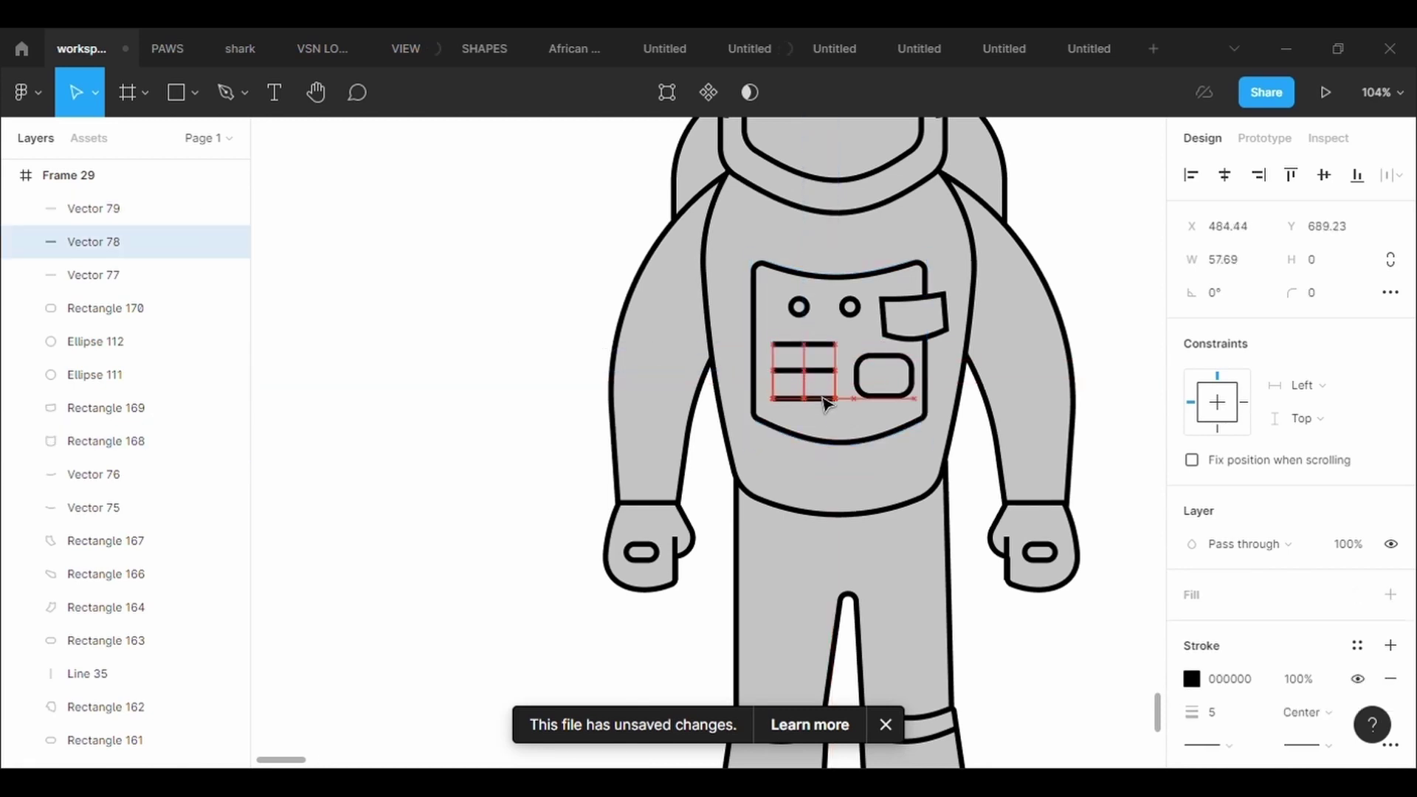
# - Set the end points of the lowest of the three chest panel lines to Round
pyautogui.click(840, 428)
pyautogui.doubleClick(836, 422)
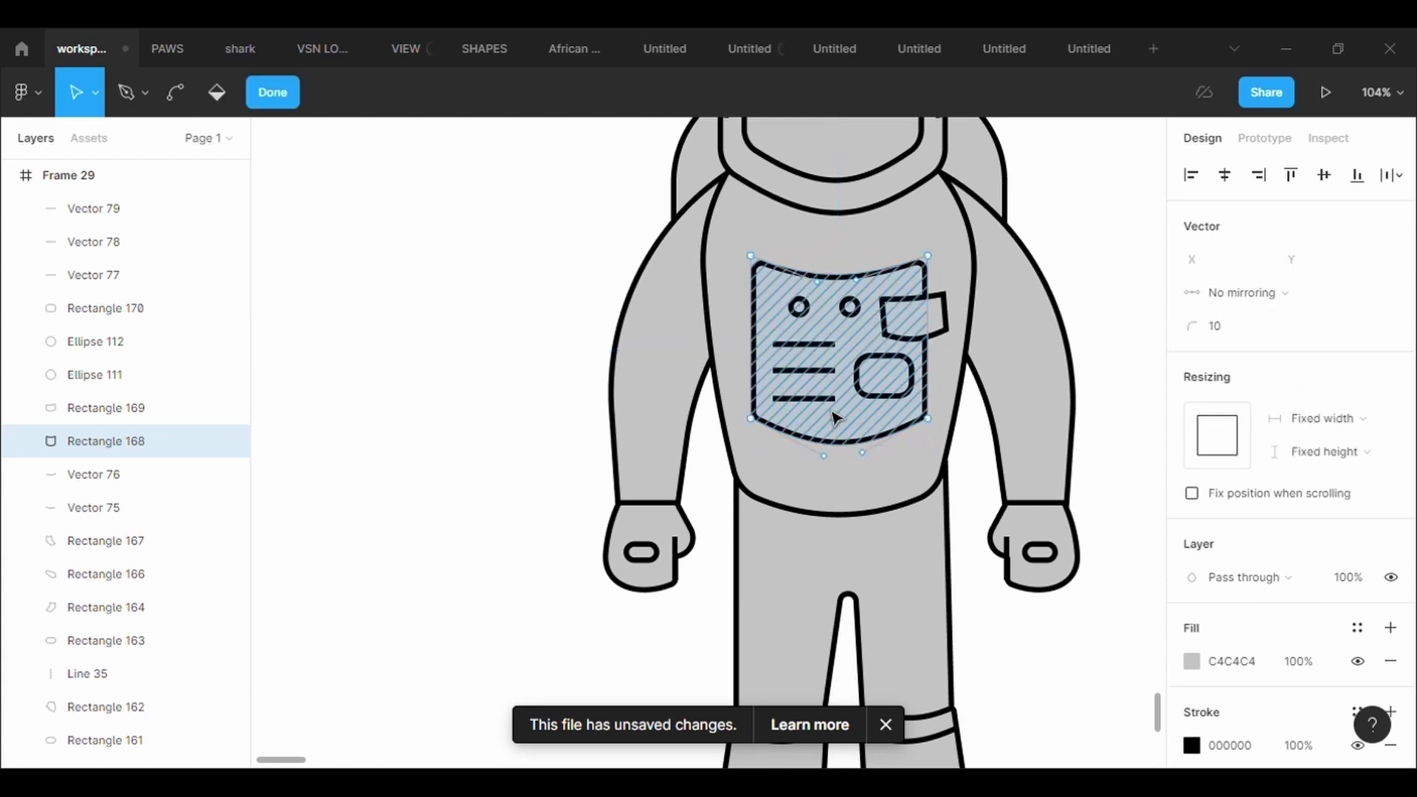
pyautogui.press('Escape')
pyautogui.doubleClick(831, 400)
pyautogui.scroll(-3, 1256, 725)
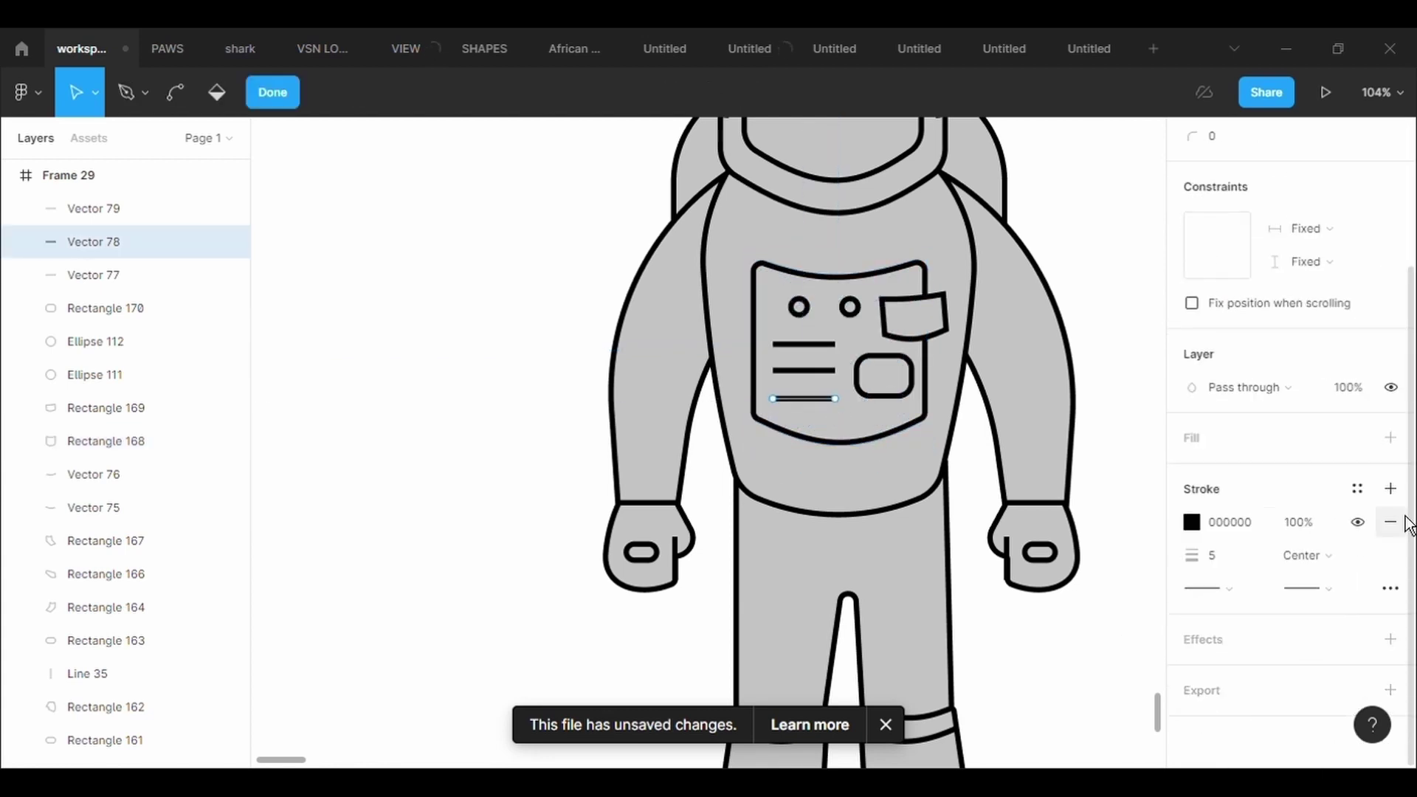
pyautogui.click(1217, 588)
pyautogui.click(1251, 716)
# - Set the end points of the middle and upper chest panel lines to Round
pyautogui.doubleClick(819, 371)
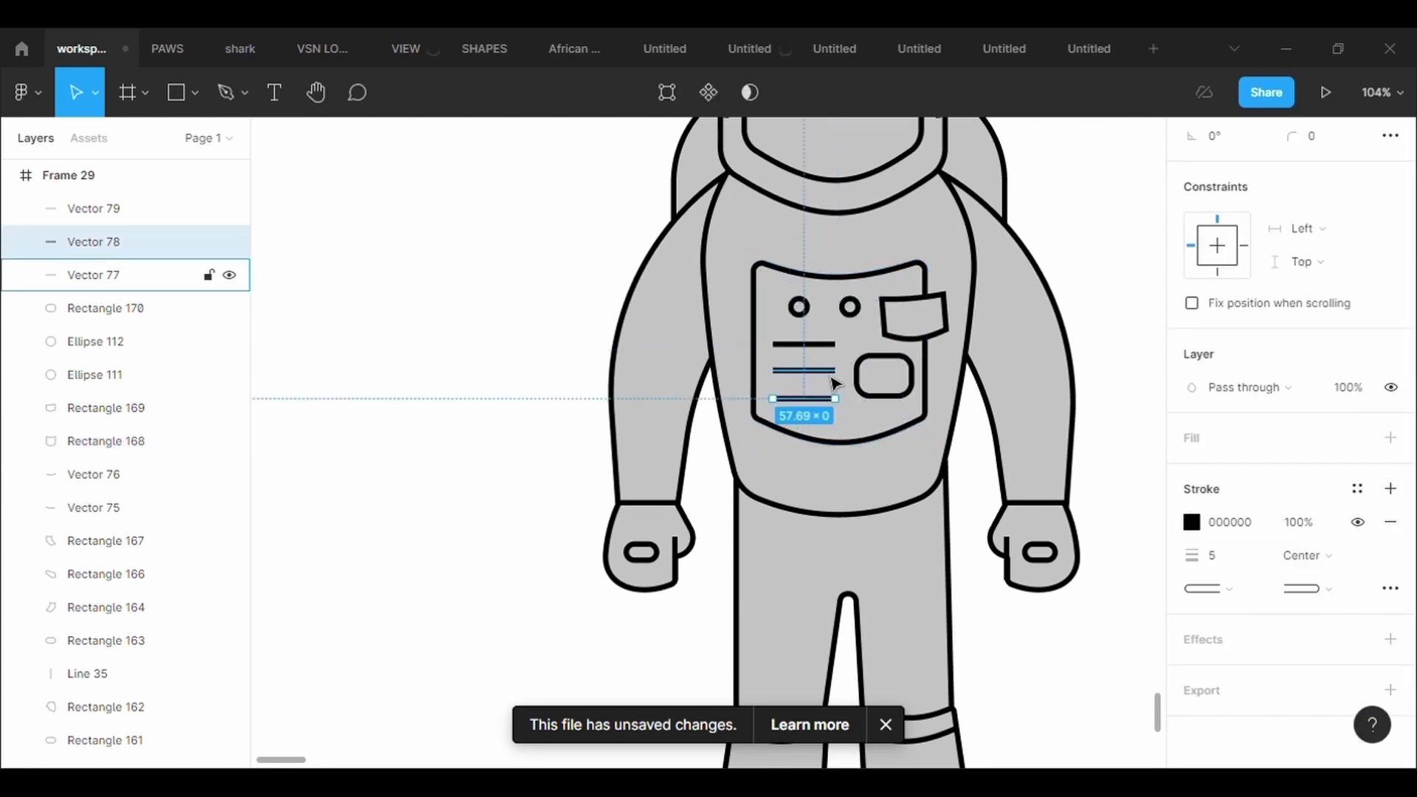
pyautogui.click(1240, 595)
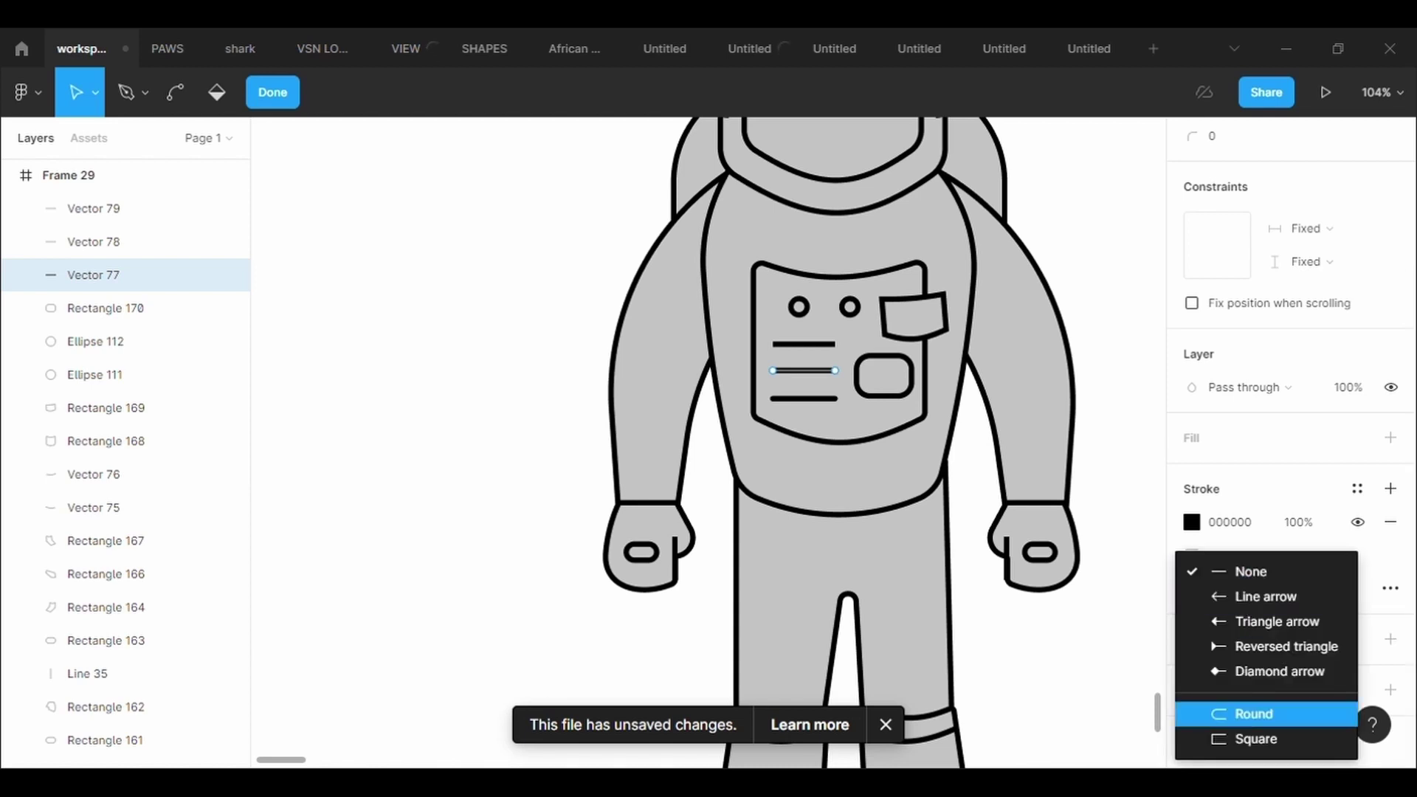
pyautogui.click(1249, 711)
pyautogui.press('Escape')
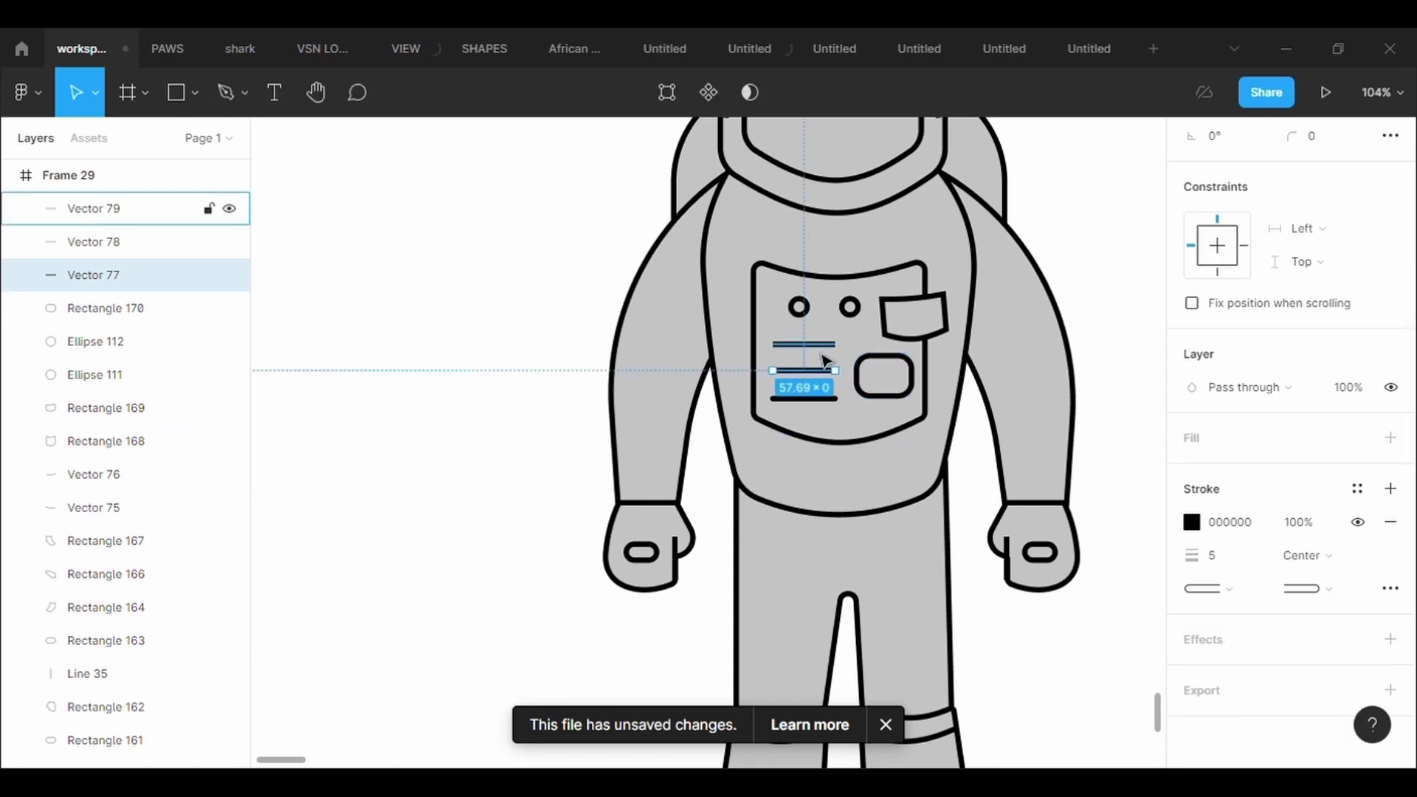
pyautogui.doubleClick(806, 345)
pyautogui.click(1240, 595)
pyautogui.click(1227, 698)
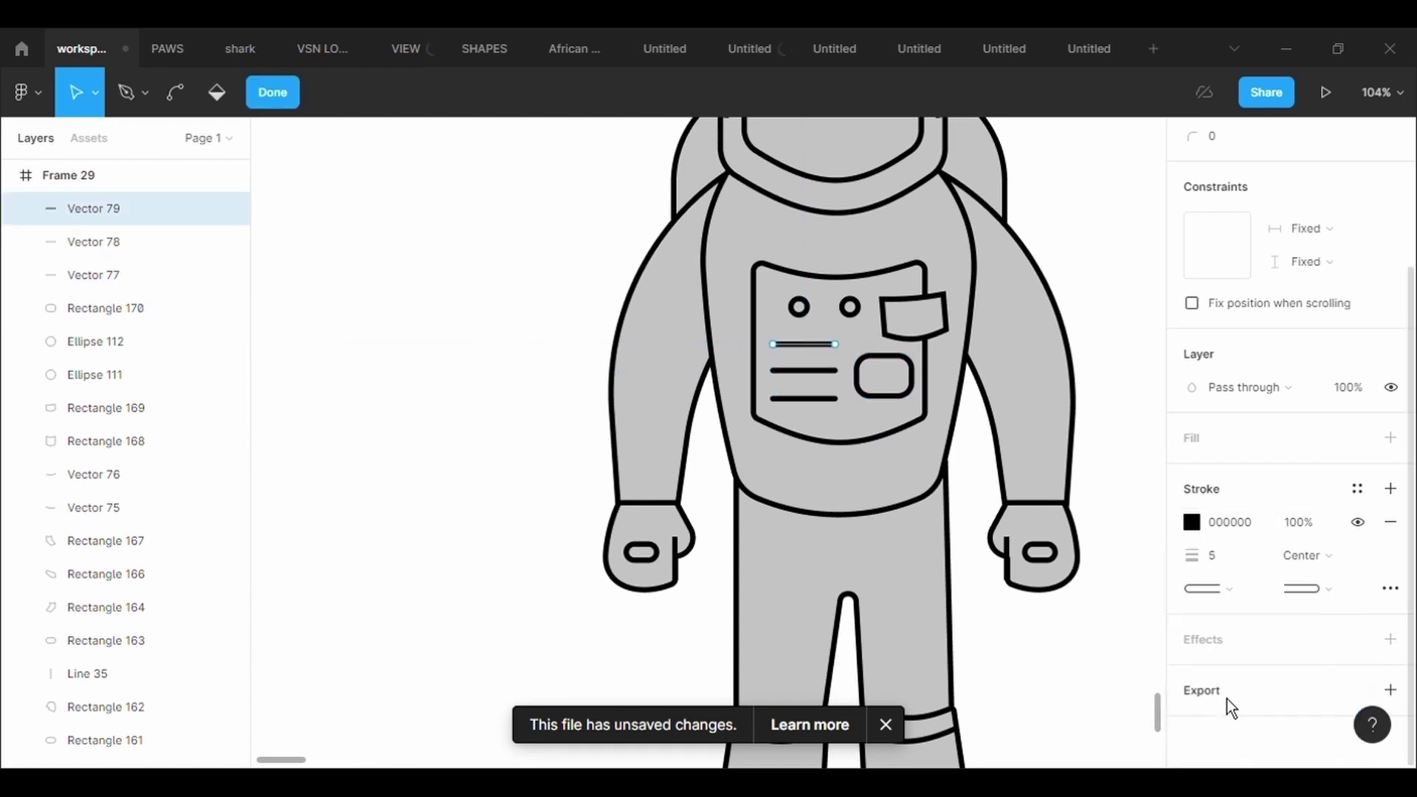
pyautogui.press('Escape')
pyautogui.click(1115, 656)
# - Delete the tilted rectangle on the chest panel's right edge and place a third copy of the circle in that area, level with the others
pyautogui.click(931, 322)
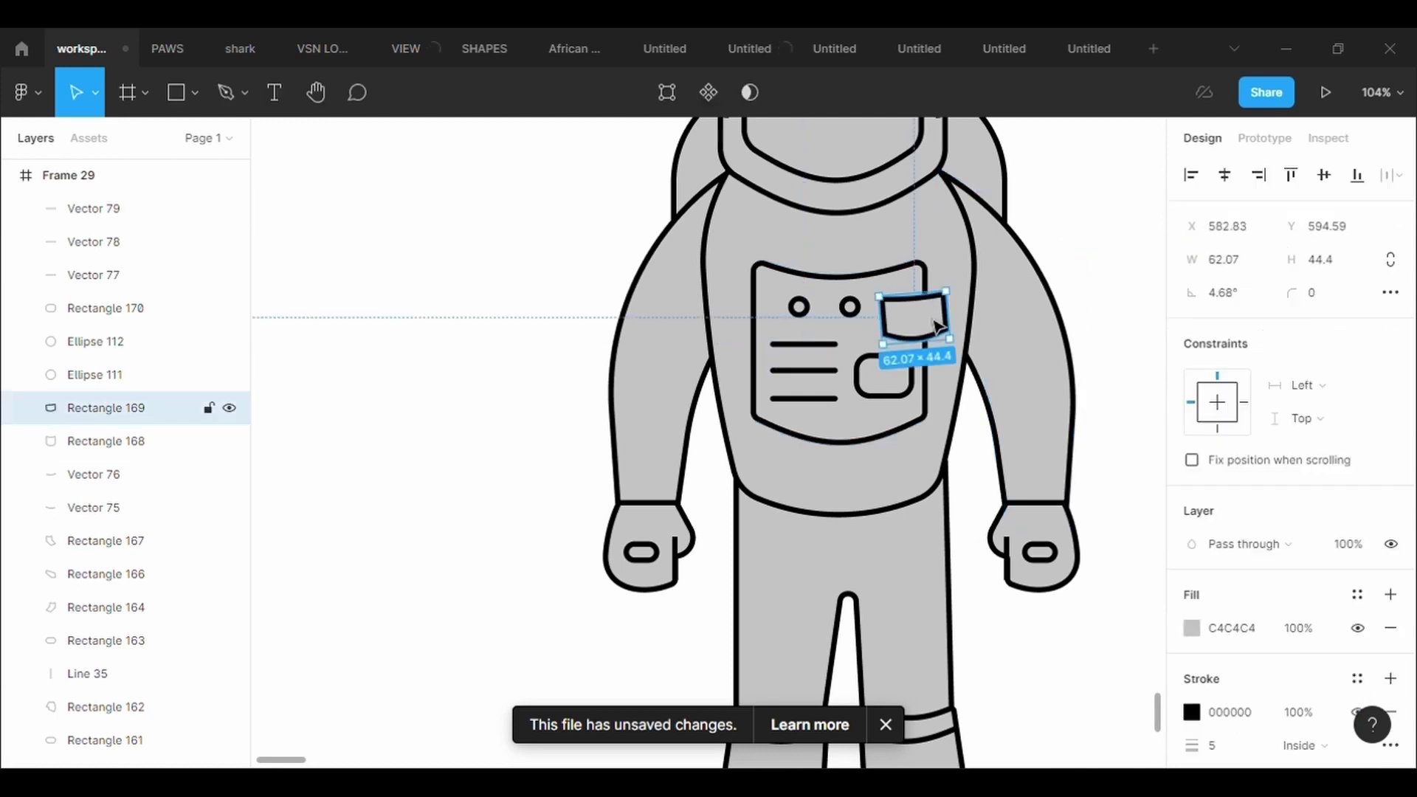
pyautogui.press('Delete')
pyautogui.click(852, 309)
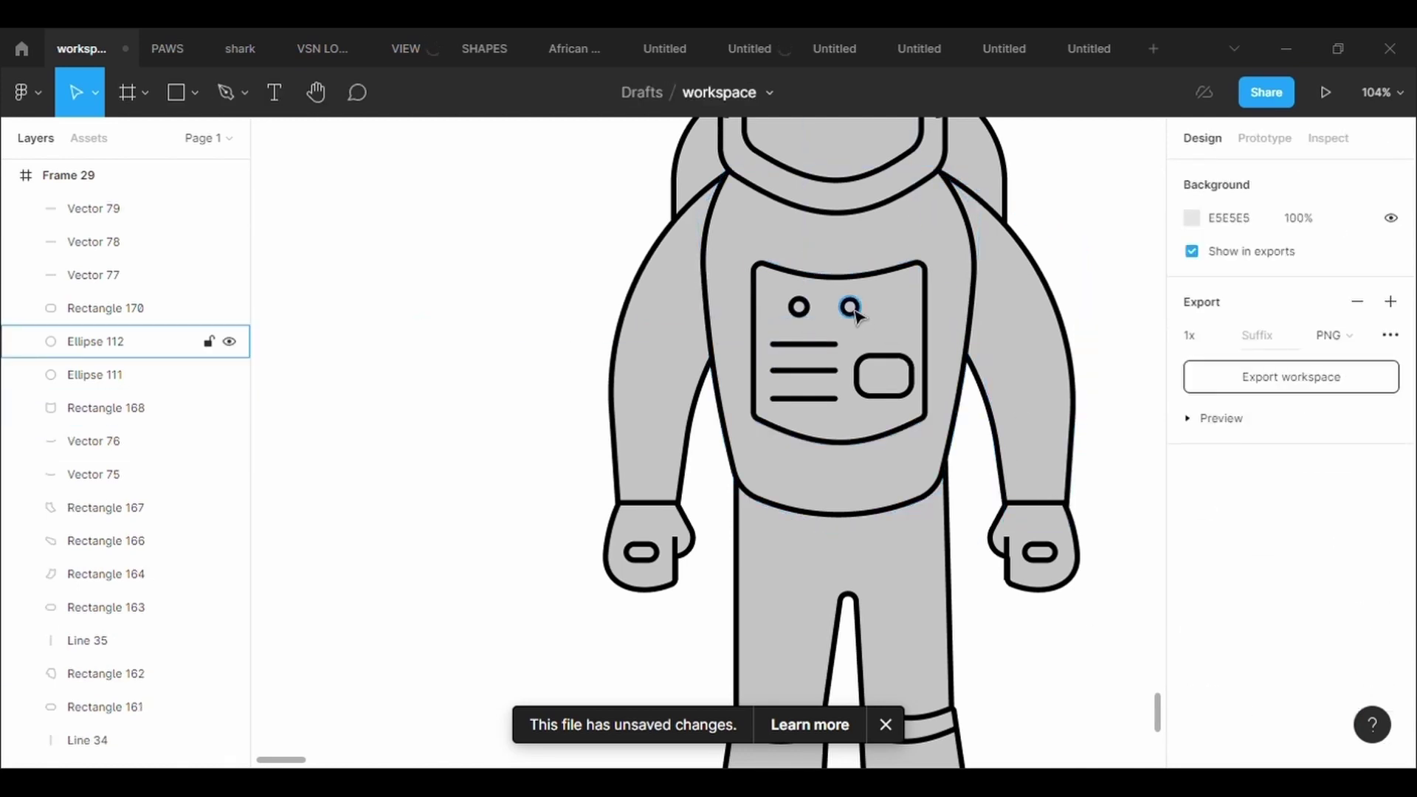
pyautogui.hotkey('ctrl', 'c')
pyautogui.hotkey('ctrl', 'v')
pyautogui.moveTo(850, 306); pyautogui.dragTo(903, 315)
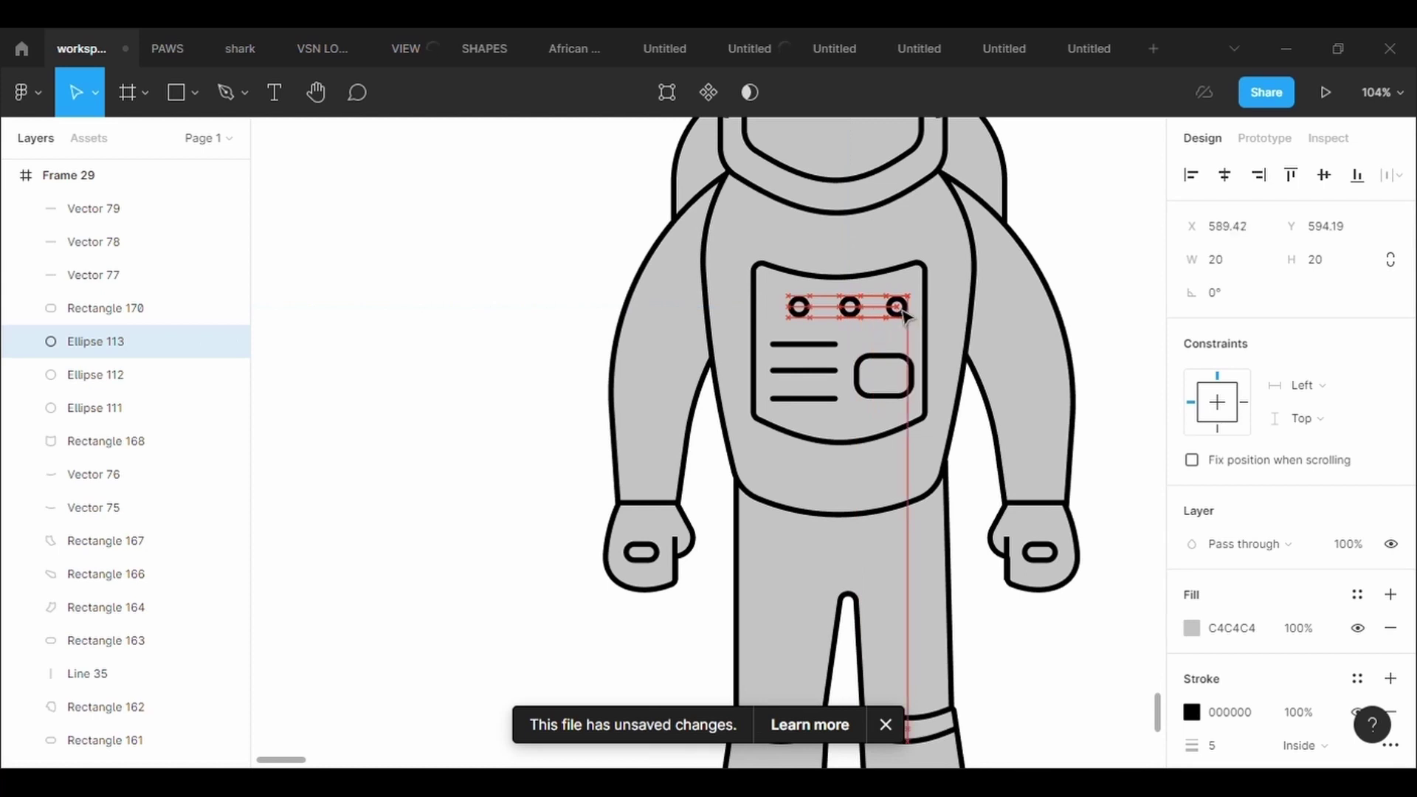
# - Reposition the three circles into a roughly evenly spaced row inside the chest panel's upper part
pyautogui.click(848, 308)
pyautogui.doubleClick(849, 310)
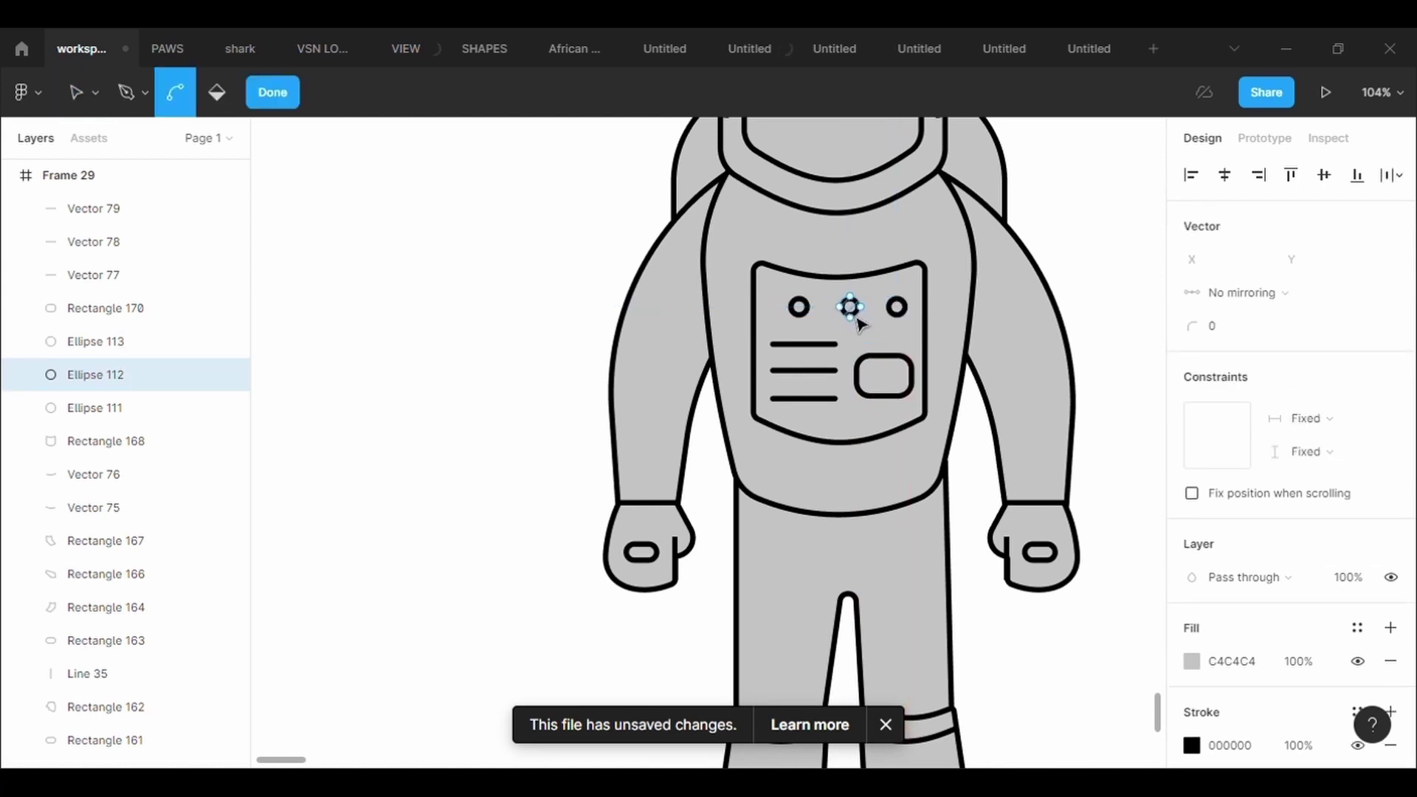
pyautogui.press('Escape')
pyautogui.moveTo(853, 314); pyautogui.dragTo(766, 323)
pyautogui.click(799, 309)
pyautogui.click(896, 308)
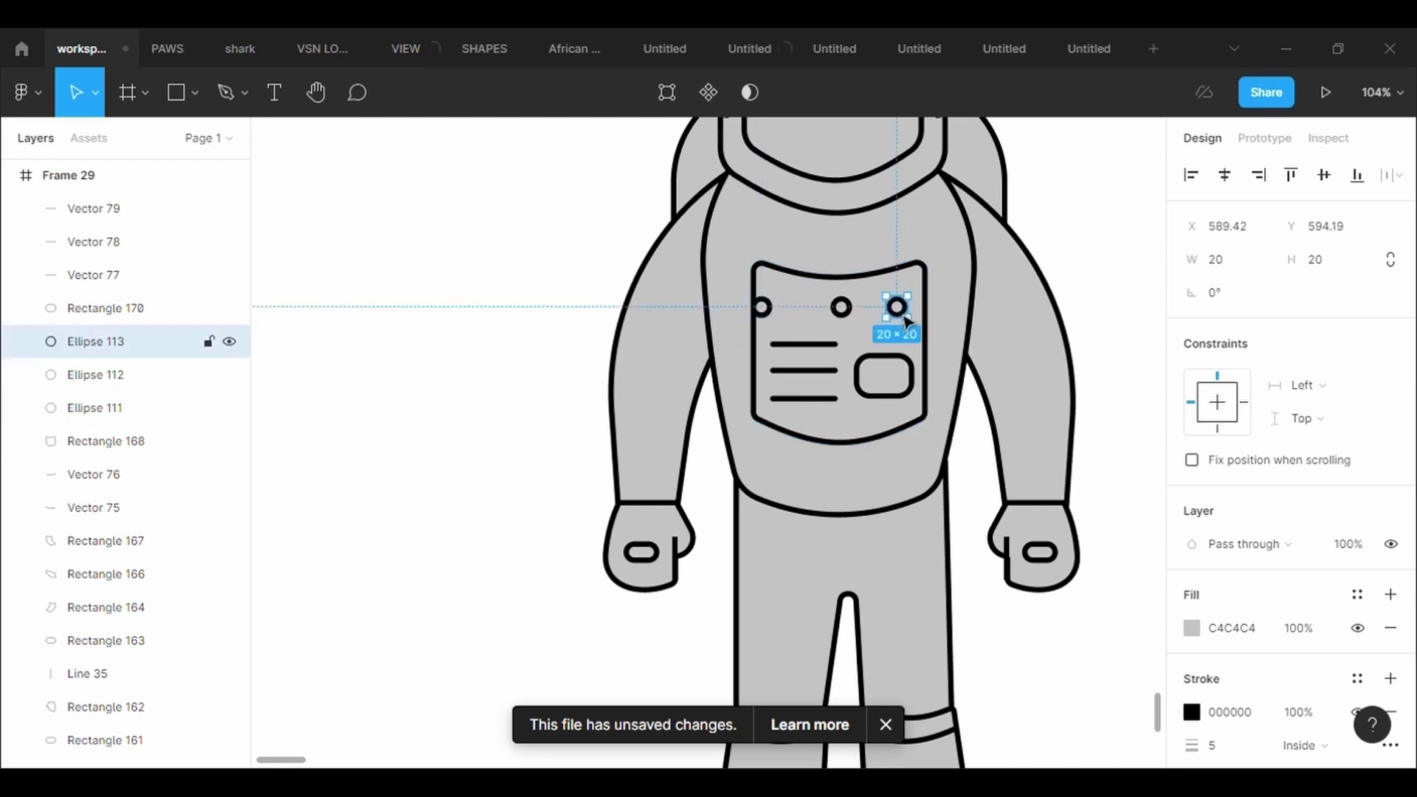
pyautogui.moveTo(897, 308); pyautogui.dragTo(922, 318)
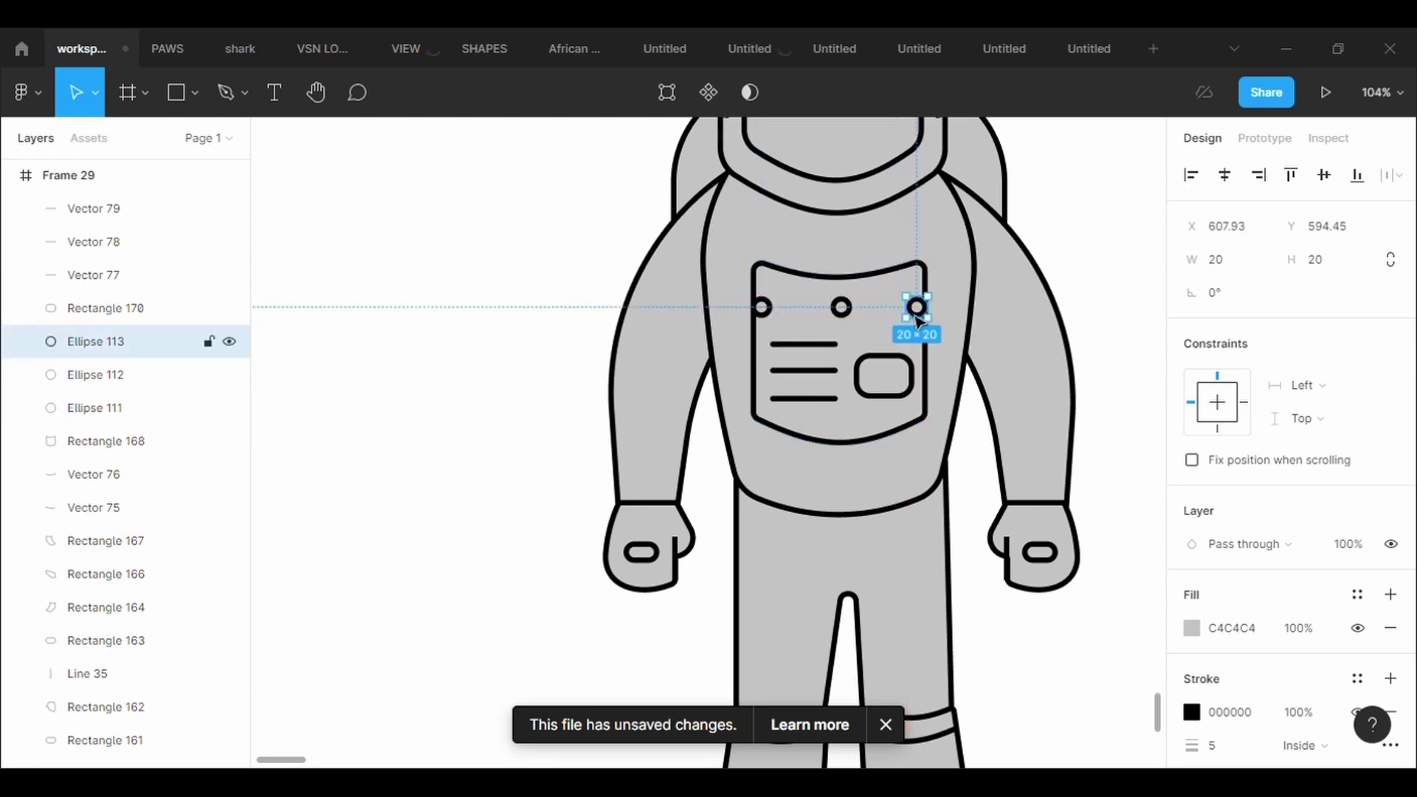
pyautogui.hotkey('shift', 'Left')
pyautogui.hotkey('shift', 'Left')
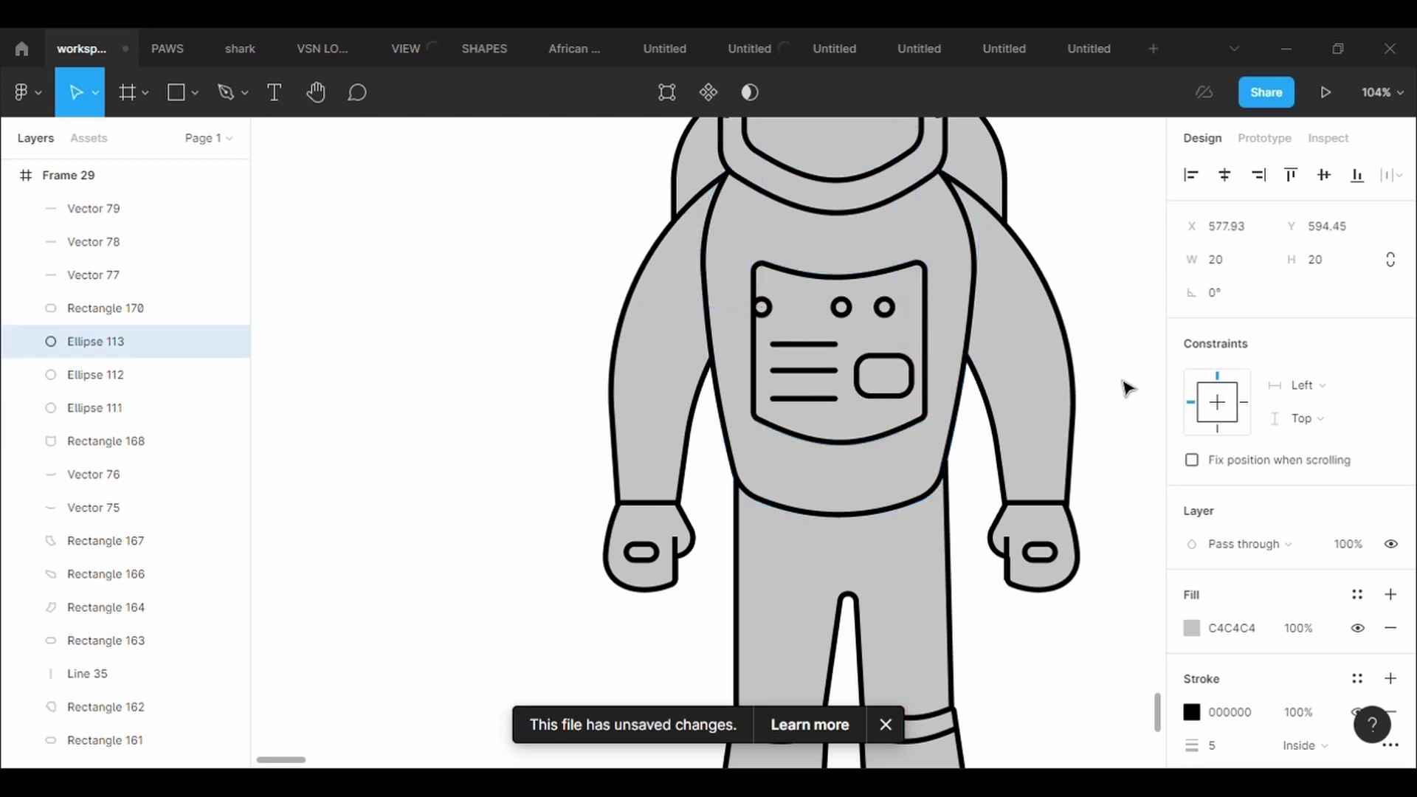
pyautogui.moveTo(762, 307); pyautogui.dragTo(785, 319)
pyautogui.click(452, 347)
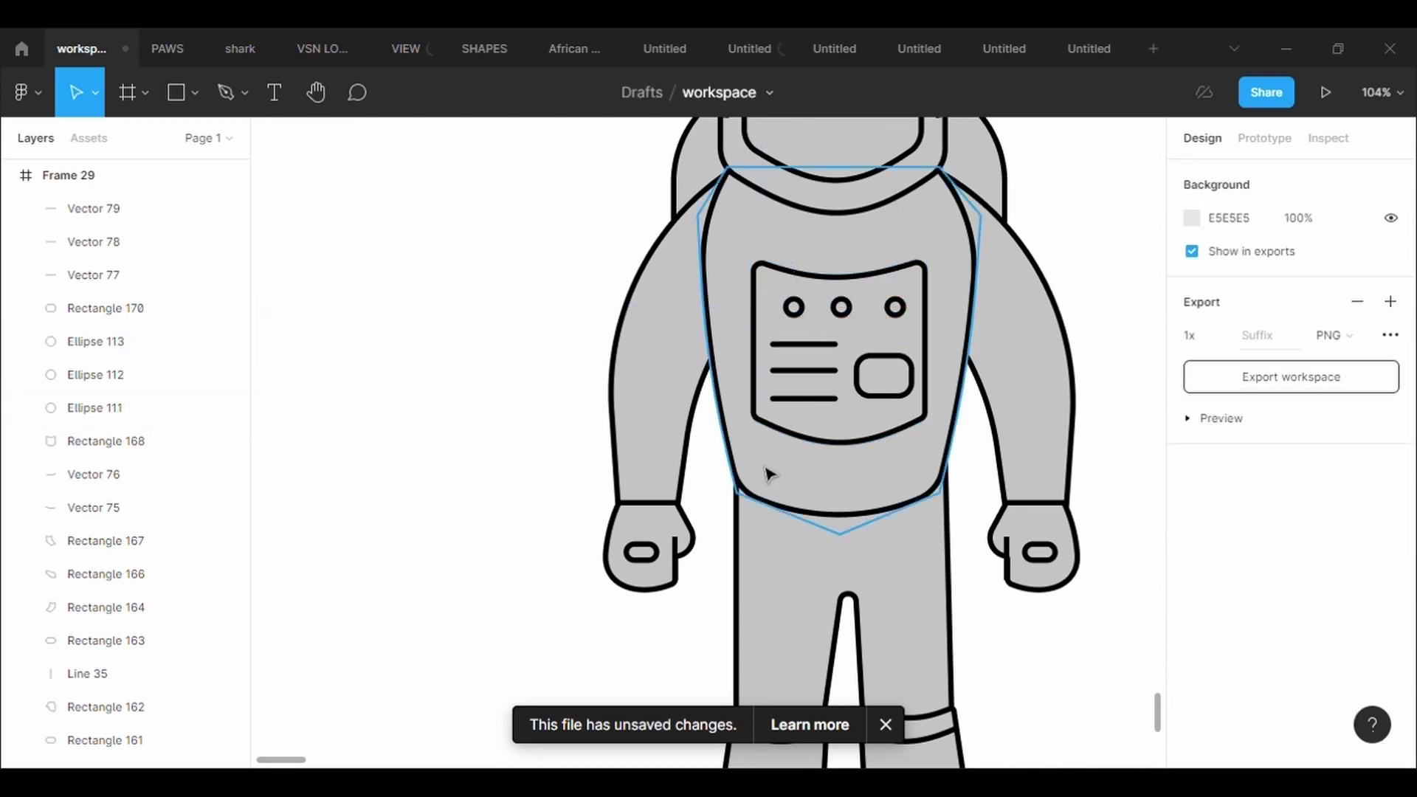
# - Adjust the middle and right circles on the chest panel, shifting the middle one slightly right to even out the row
pyautogui.click(853, 319)
pyautogui.moveTo(846, 319); pyautogui.dragTo(848, 317)
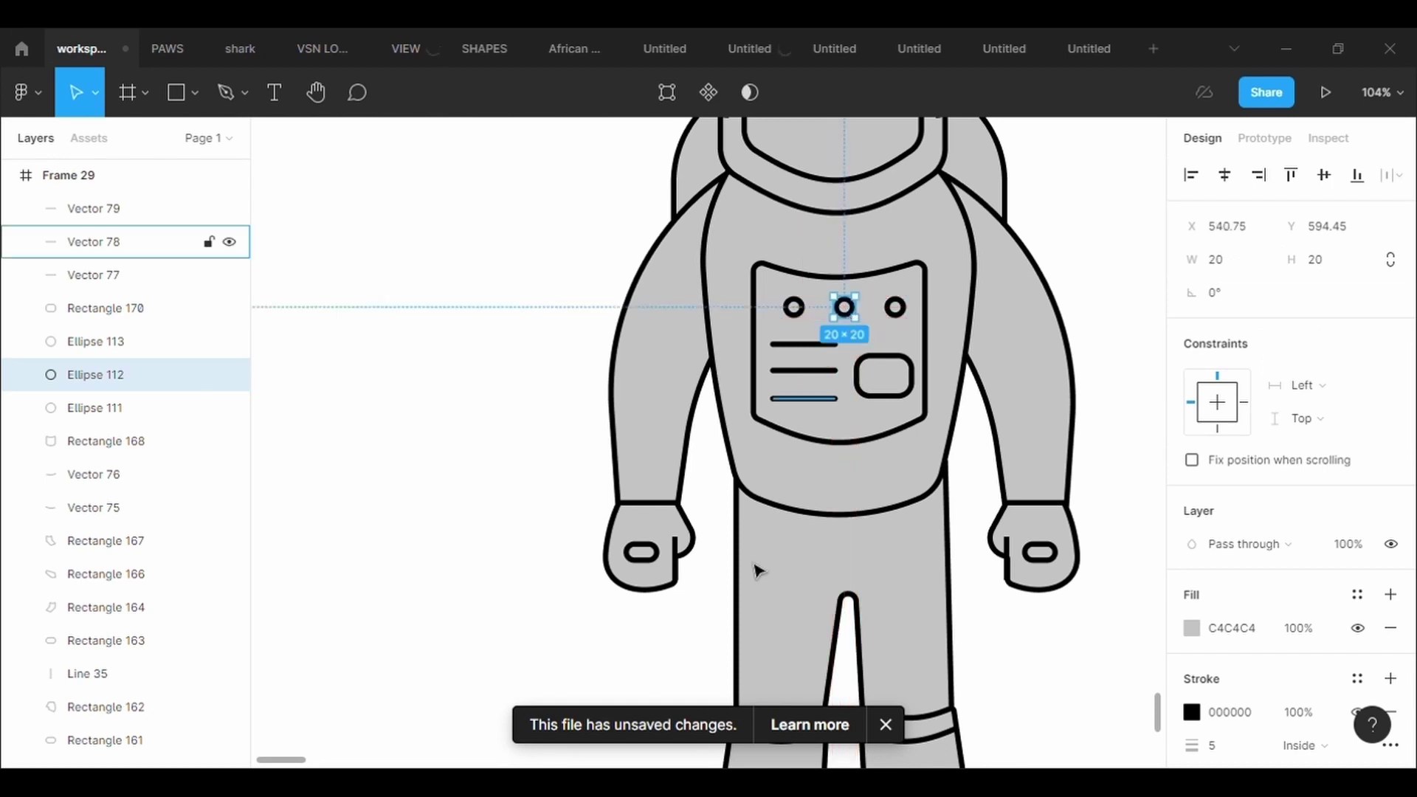
pyautogui.click(546, 378)
pyautogui.click(895, 307)
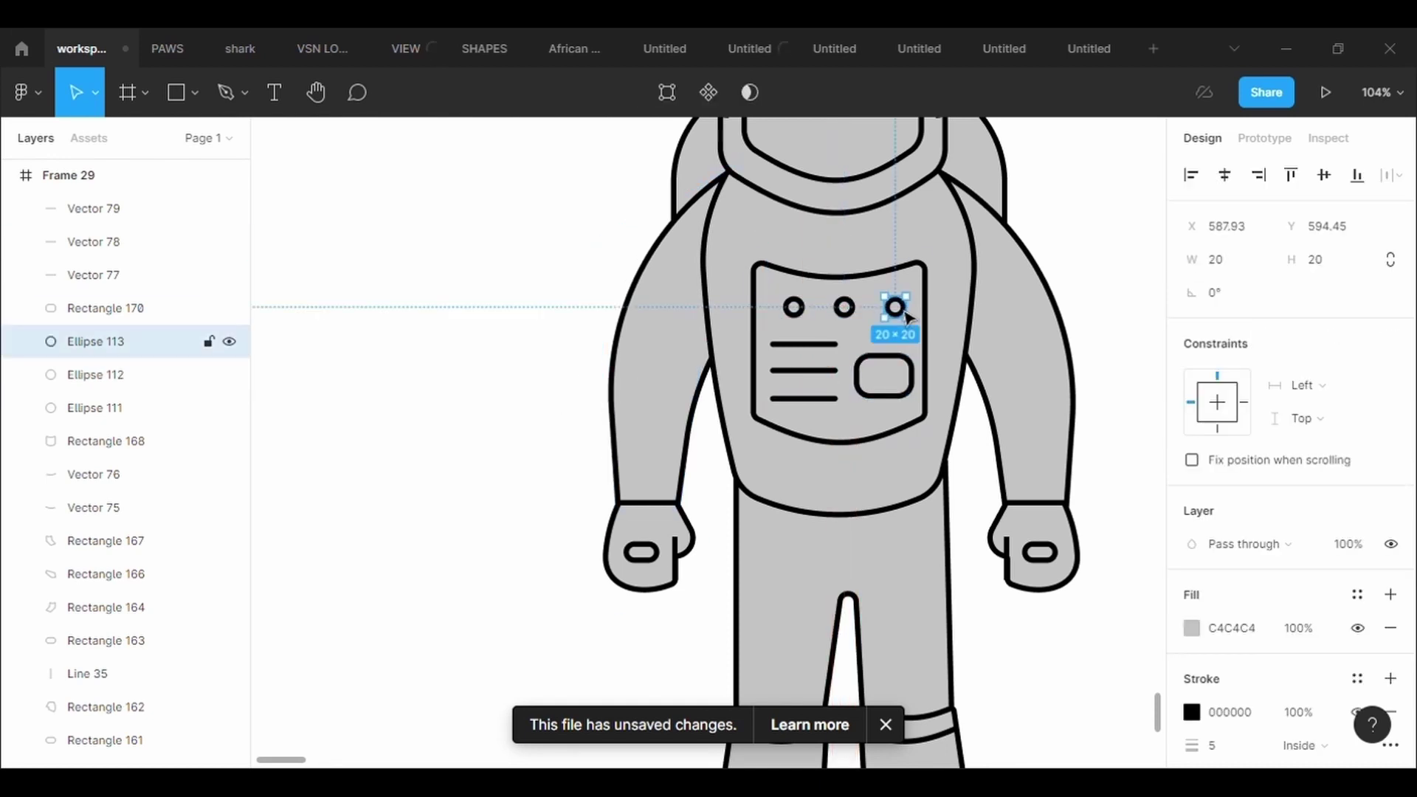
pyautogui.hotkey('shift', 'Left')
pyautogui.click(506, 364)
# - Widen the chest panel slightly by extending its right edge outward
pyautogui.click(919, 413)
pyautogui.moveTo(945, 351)
pyautogui.mouseDown()
pyautogui.moveTo(960, 351)
pyautogui.moveTo(948, 351)
pyautogui.mouseUp()
pyautogui.click(514, 442)
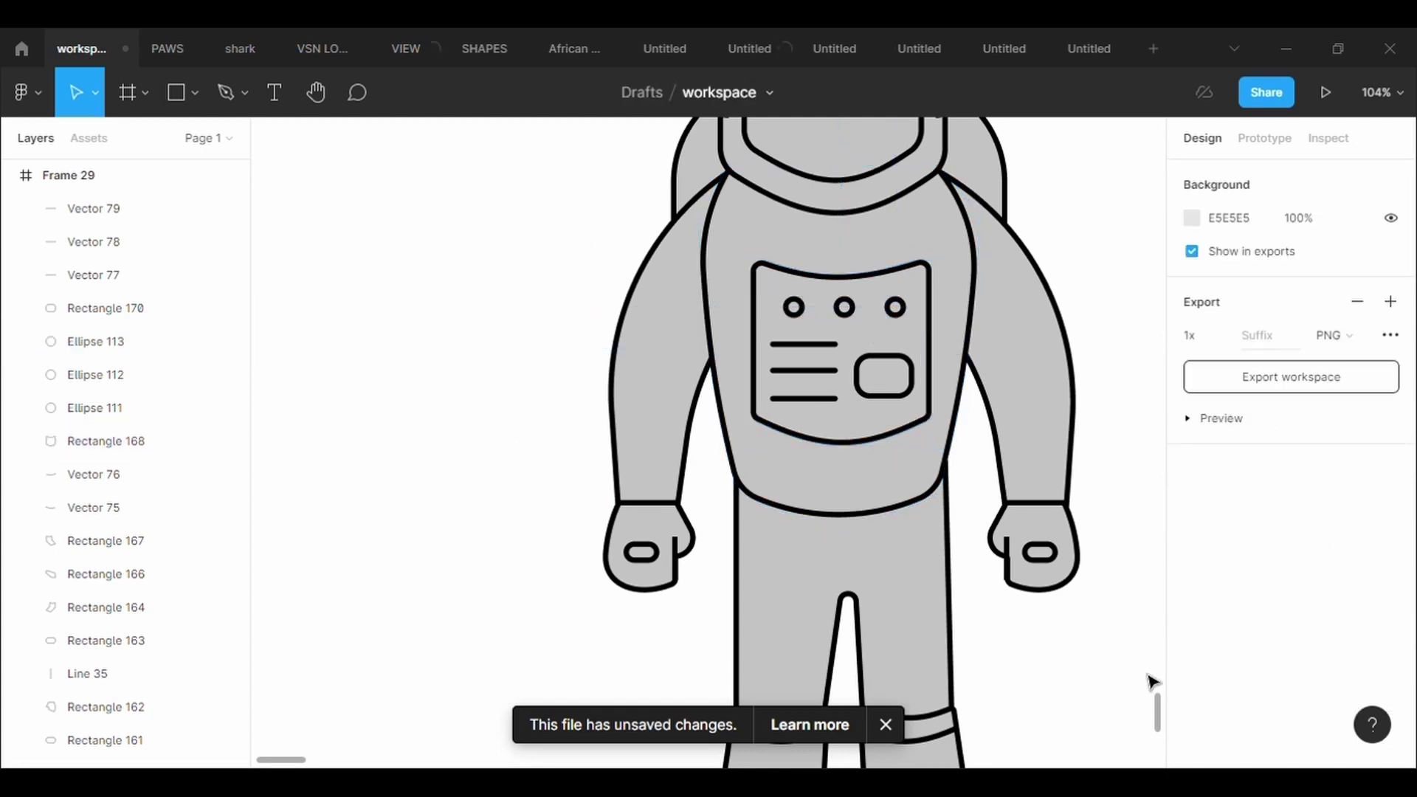
# - Round the chest panel's lower-right corner with a corner radius of 20
pyautogui.scroll(-2, 1149, 677)
pyautogui.scroll(4, 1150, 678)
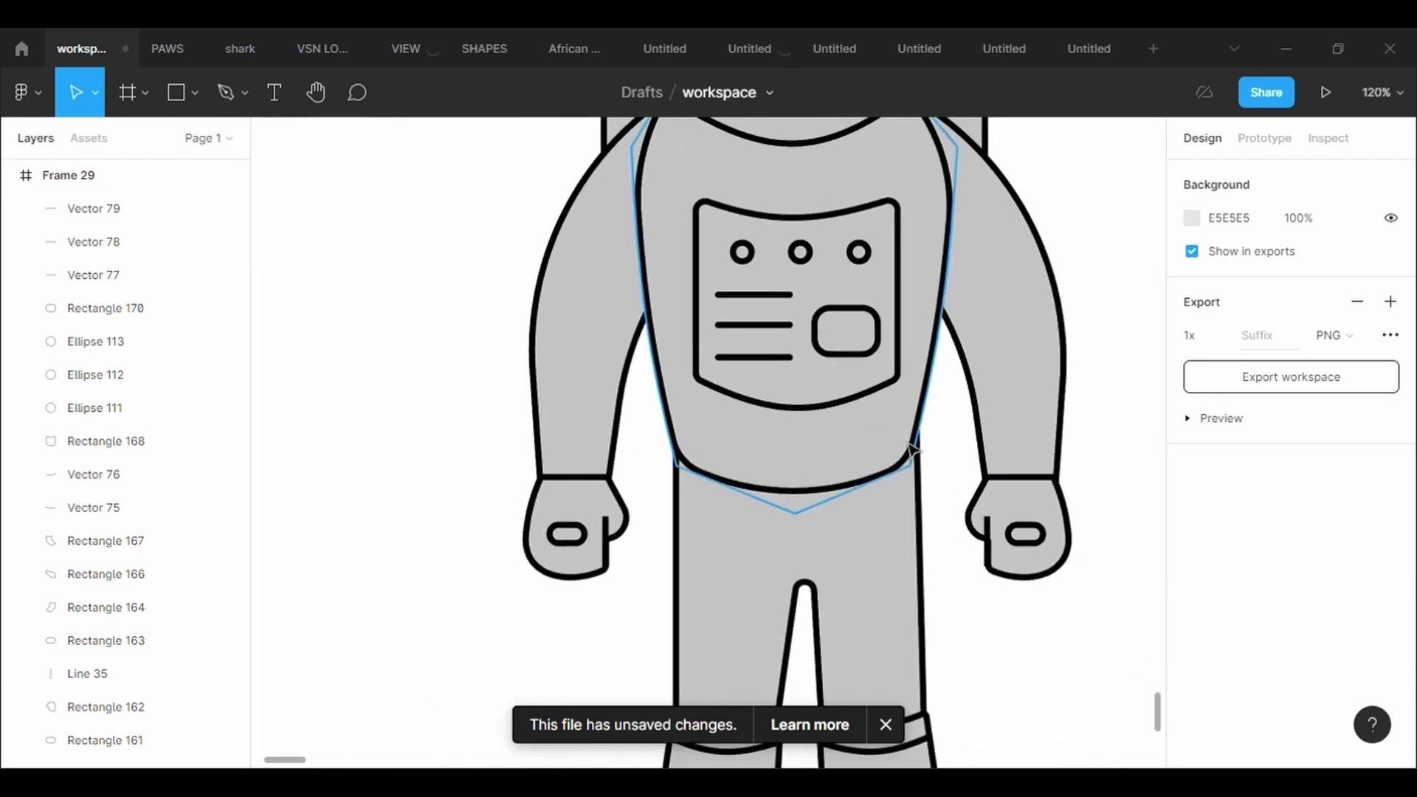
pyautogui.click(861, 369)
pyautogui.press('Return')
pyautogui.click(901, 380)
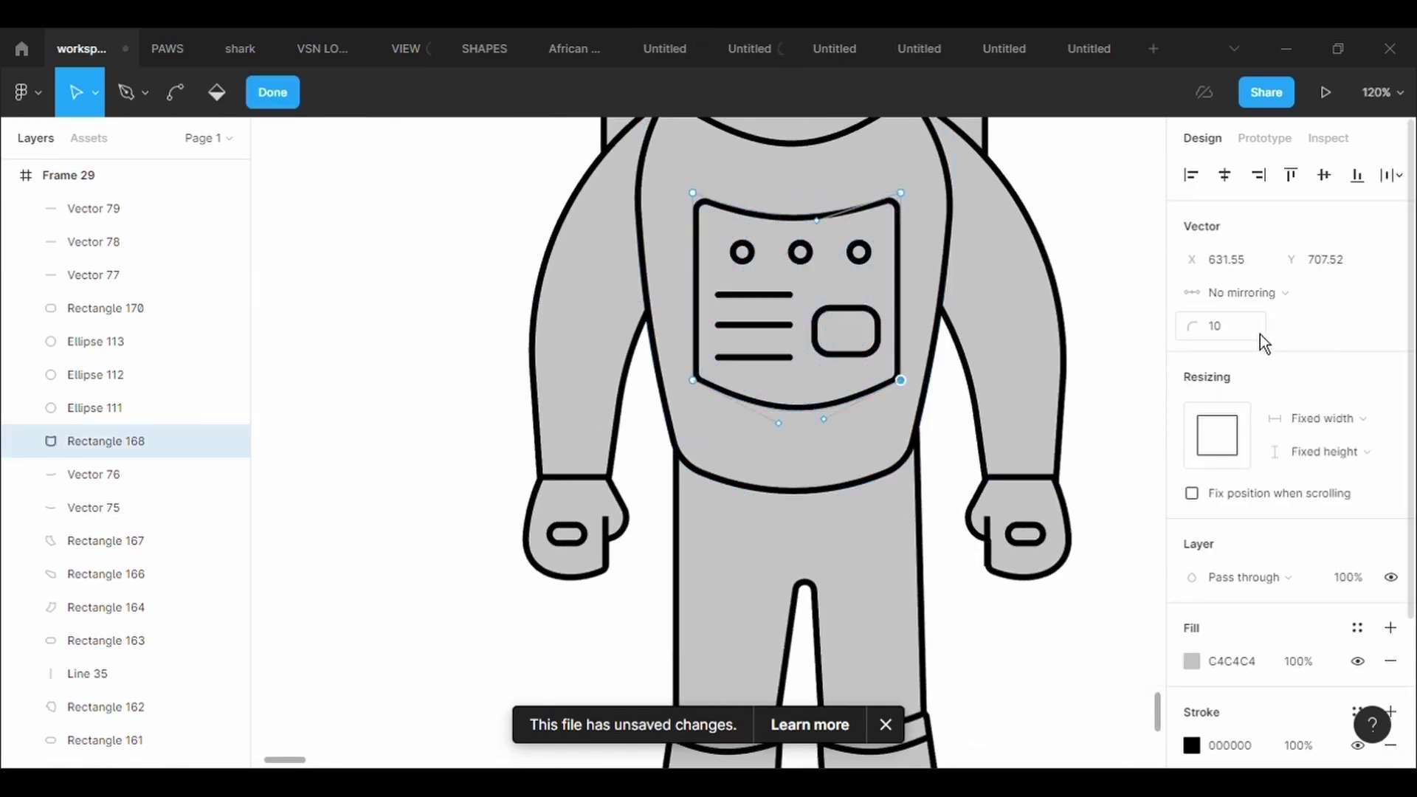
pyautogui.write('20')
pyautogui.press('Return')
pyautogui.click(1255, 332)
pyautogui.press('Return')
# - Round the chest panel's lower-left corner with a corner radius of 20
pyautogui.click(693, 380)
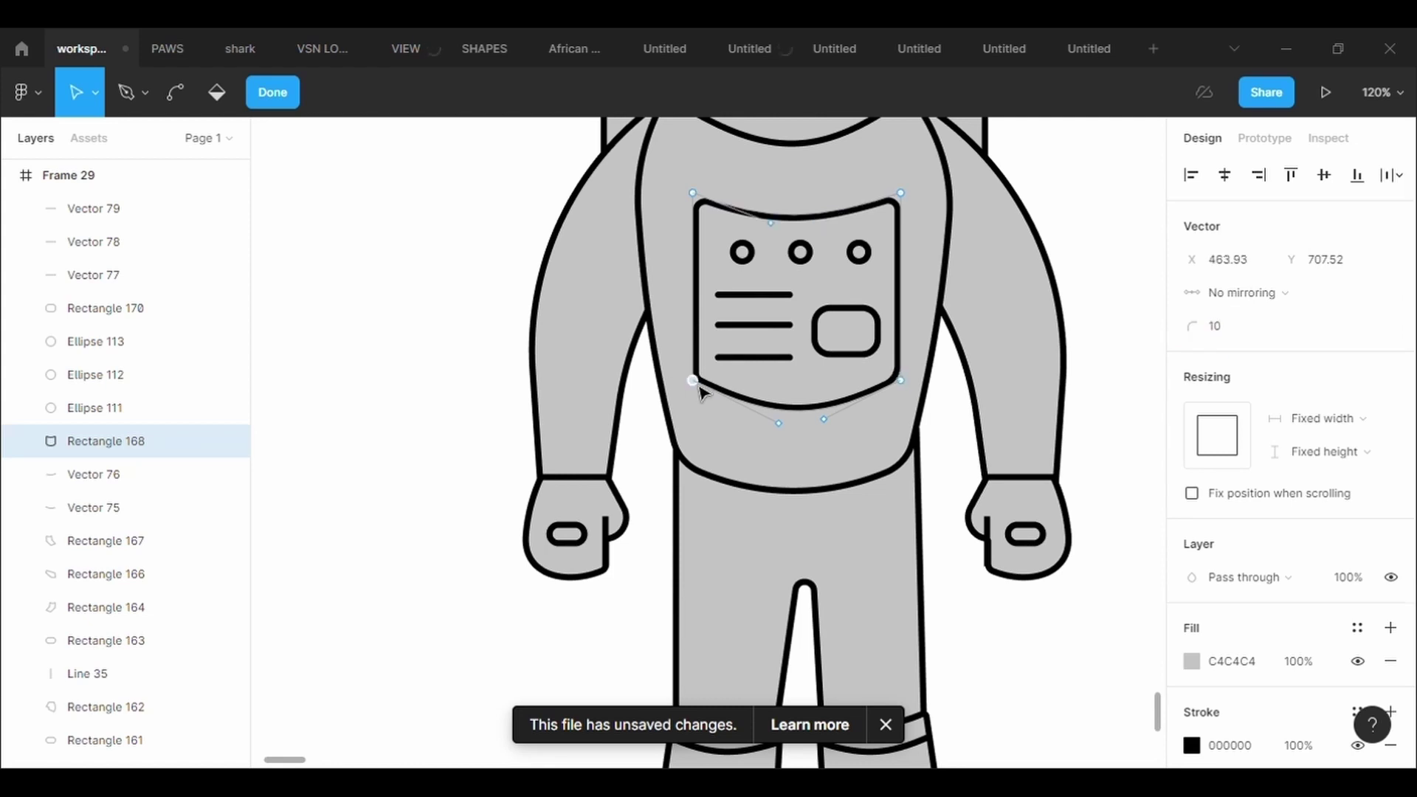
pyautogui.click(1247, 339)
pyautogui.write('20')
pyautogui.press('Return')
pyautogui.press('Escape')
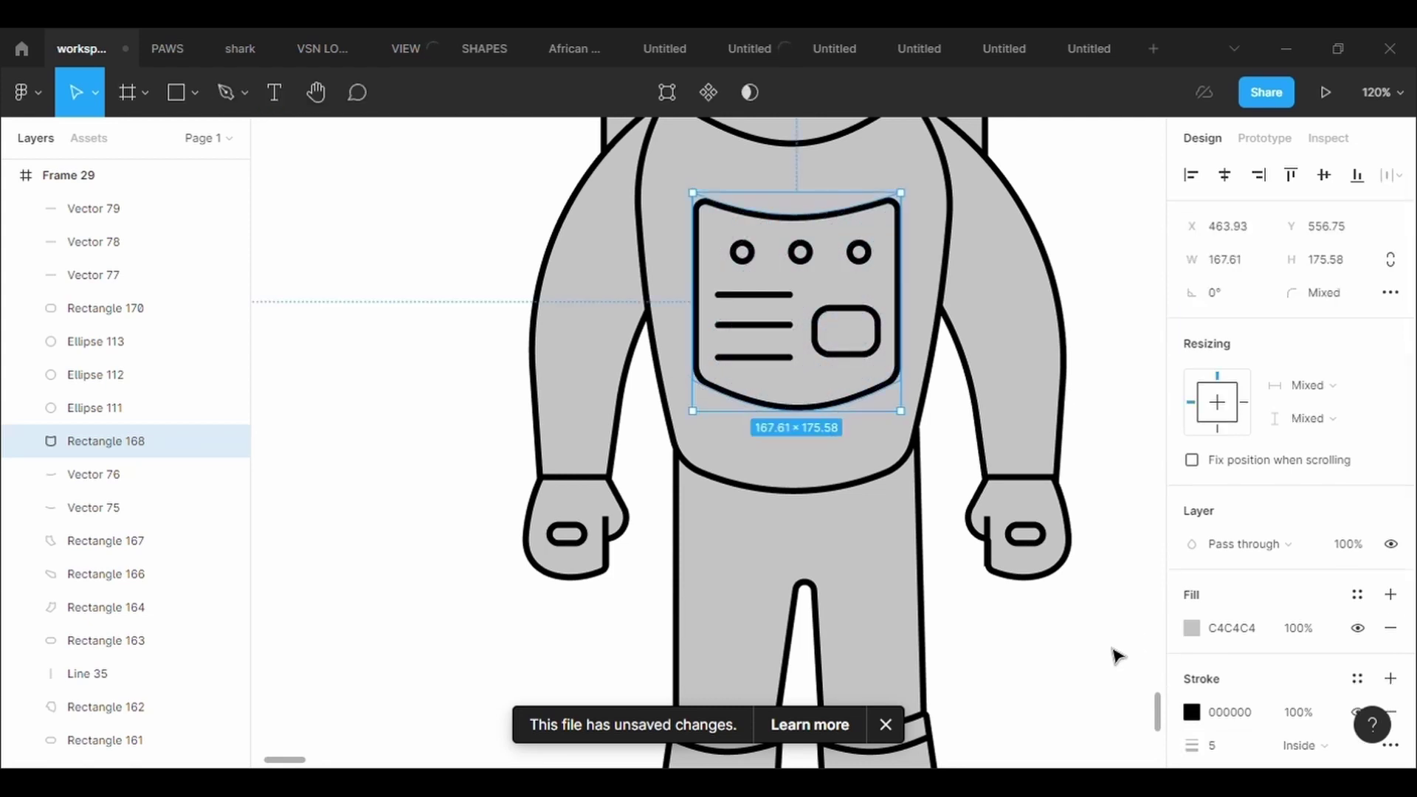
# - Draw a wide ellipse of about 1021 × 536 across the frame's lower part, over the astronaut's legs and beyond the bottom edge
pyautogui.scroll(-5, 1114, 654)
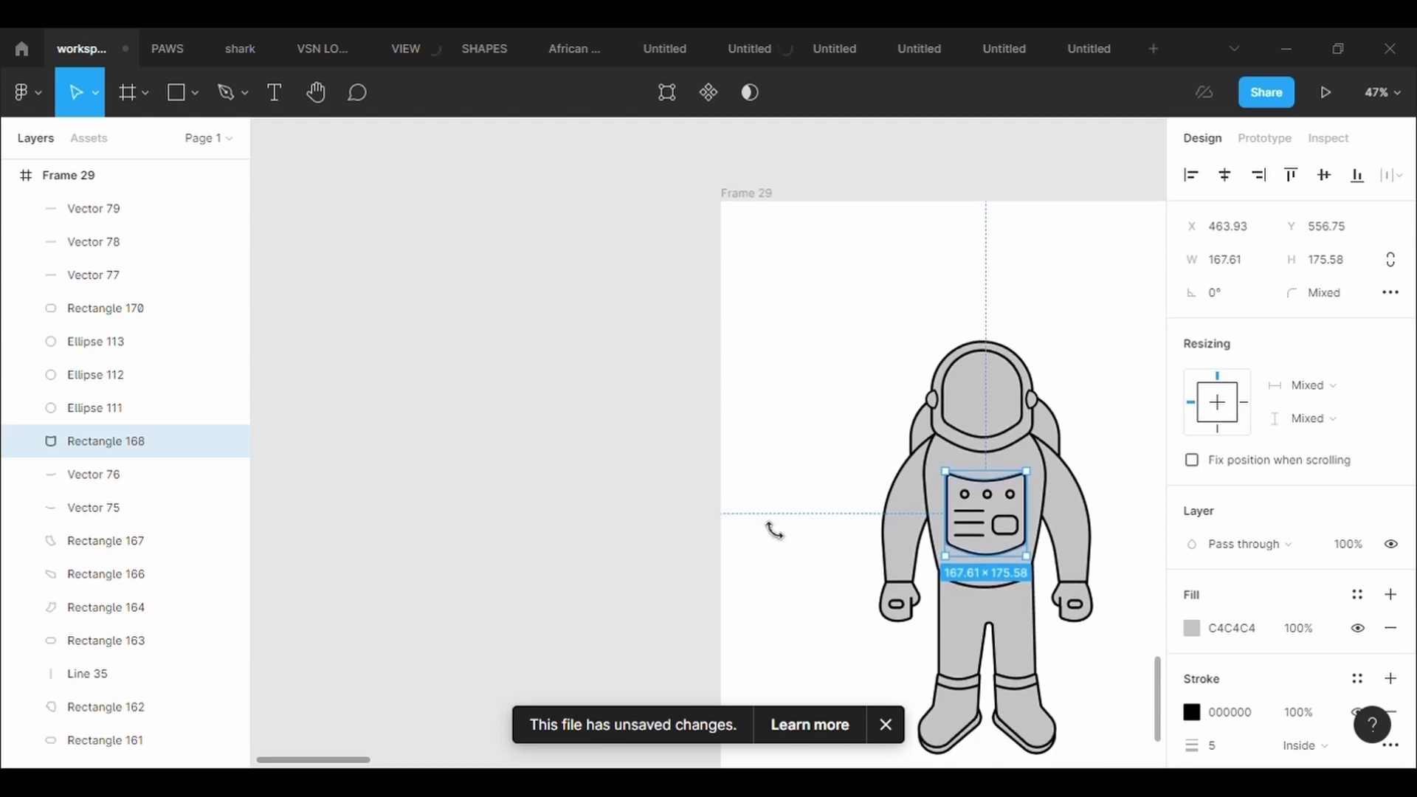
pyautogui.scroll(-2, 1019, 635)
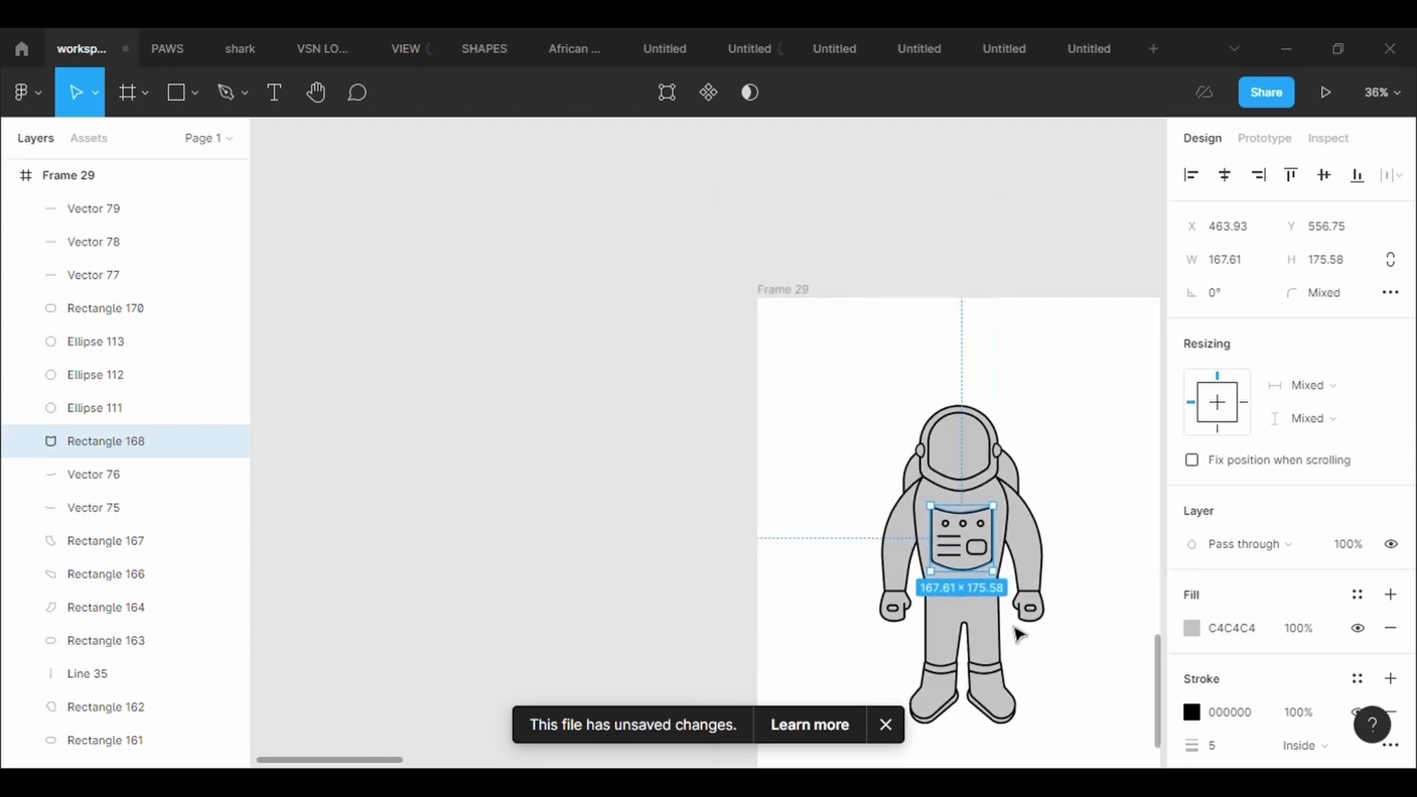
pyautogui.scroll(-3, 1017, 633)
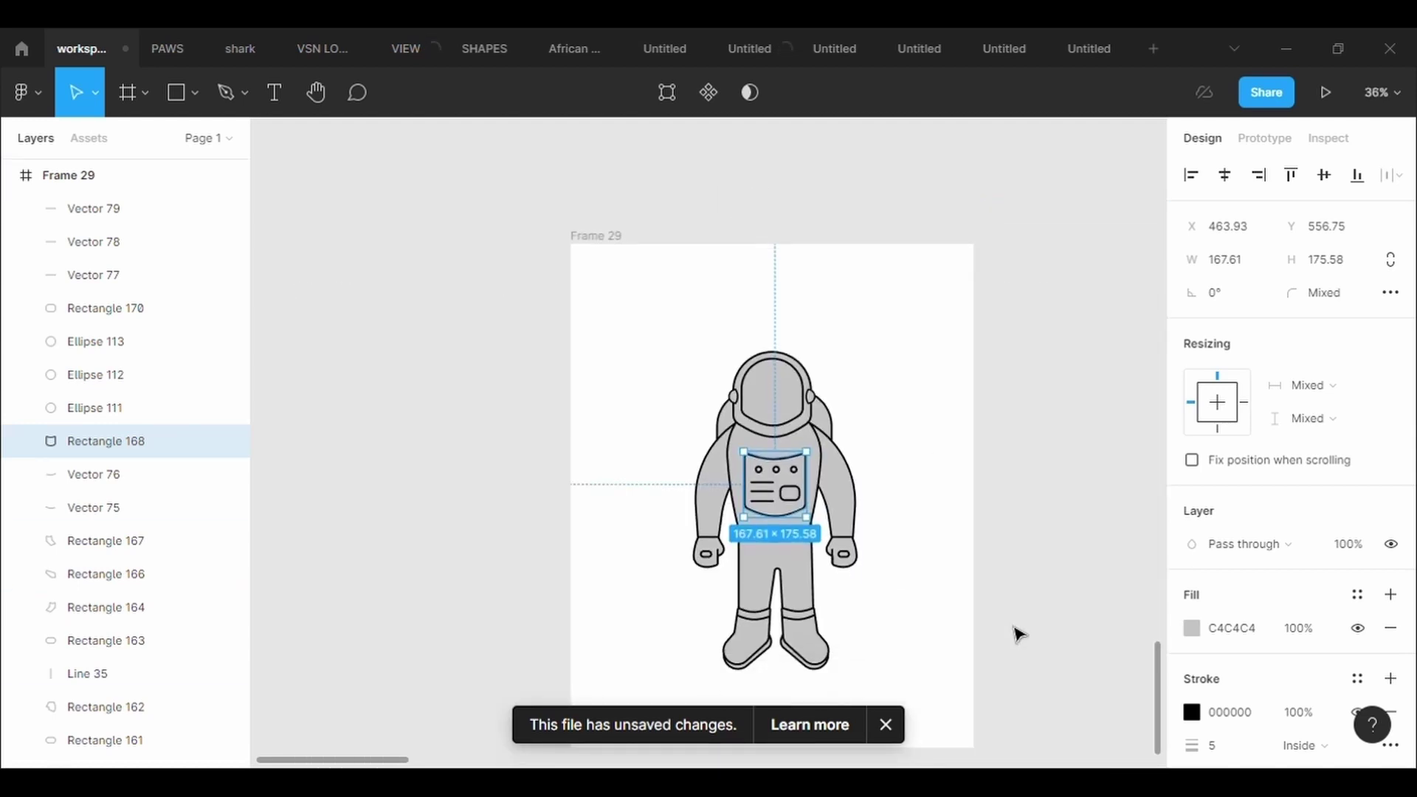
pyautogui.scroll(2, 1017, 633)
pyautogui.click(195, 92)
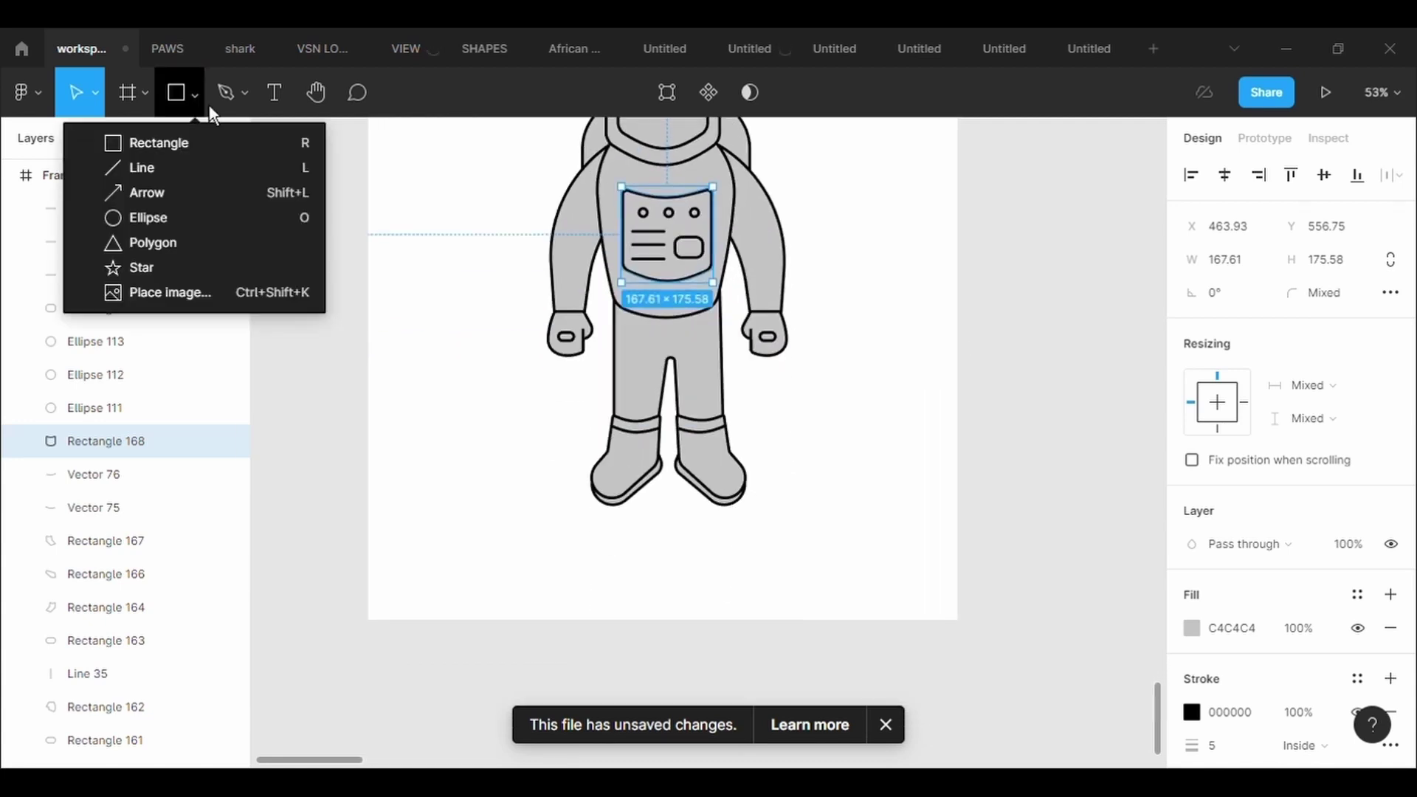
pyautogui.click(207, 220)
pyautogui.moveTo(406, 389); pyautogui.dragTo(604, 507)
pyautogui.moveTo(698, 555)
pyautogui.mouseDown()
pyautogui.moveTo(895, 739)
pyautogui.moveTo(971, 601)
pyautogui.moveTo(979, 685)
pyautogui.mouseUp()
# - Give the new large ellipse a black stroke with a width of 5
pyautogui.click(1390, 678)
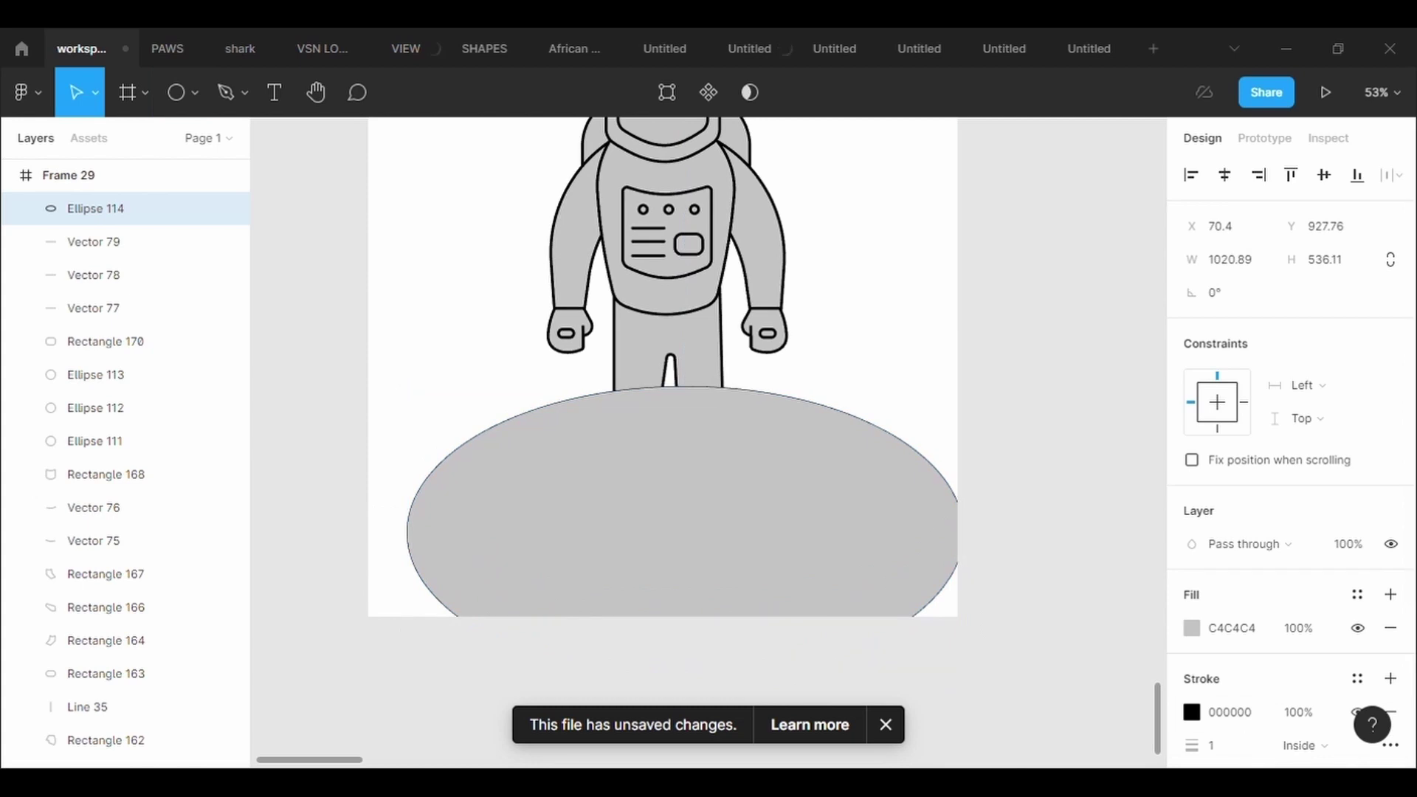
pyautogui.click(1214, 745)
pyautogui.write('5')
pyautogui.press('Return')
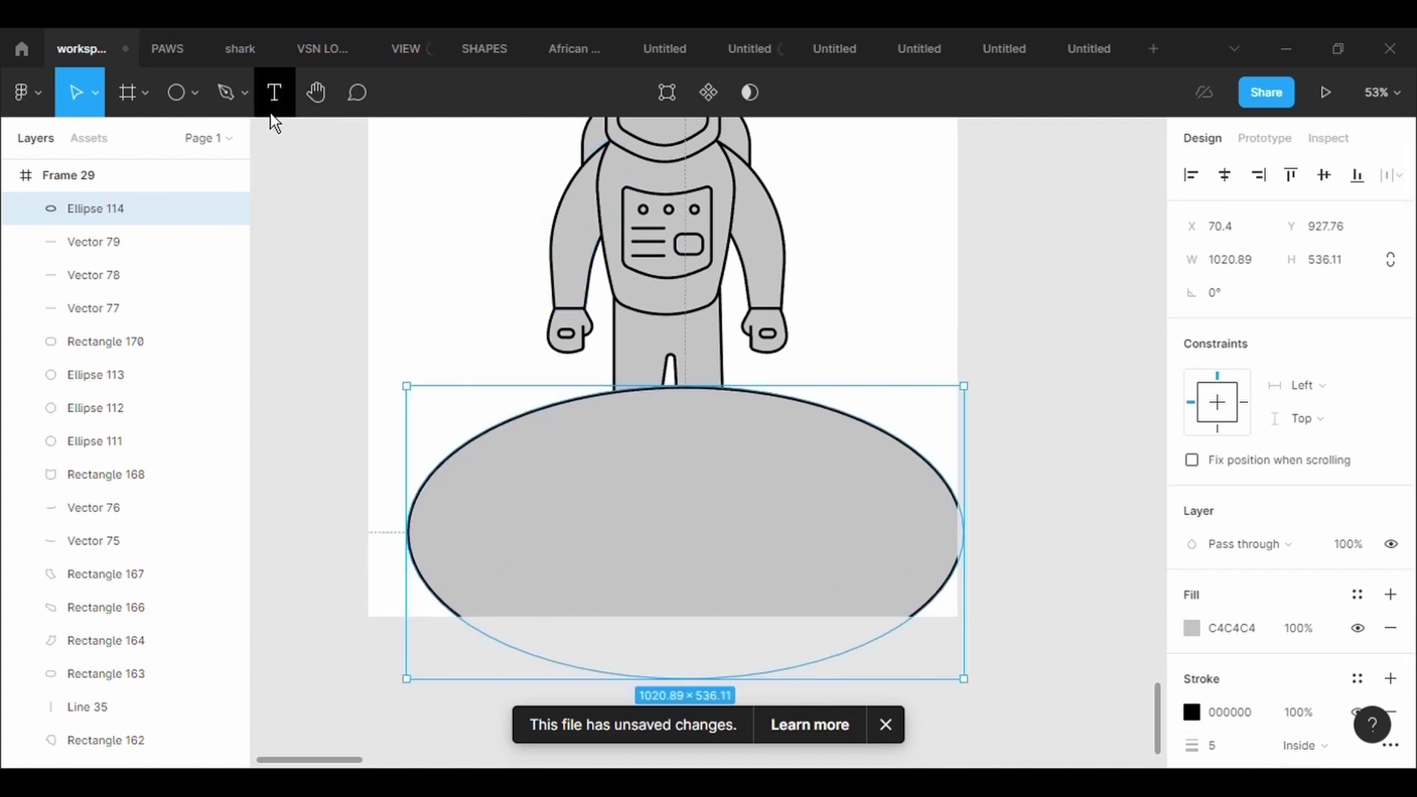
# - Pull the ellipse's two side points downward and outward to form a hill, and send it behind the astronaut
pyautogui.click(667, 92)
pyautogui.moveTo(965, 537); pyautogui.dragTo(977, 639)
pyautogui.moveTo(407, 532); pyautogui.dragTo(364, 642)
pyautogui.press('Escape')
pyautogui.rightClick(693, 475)
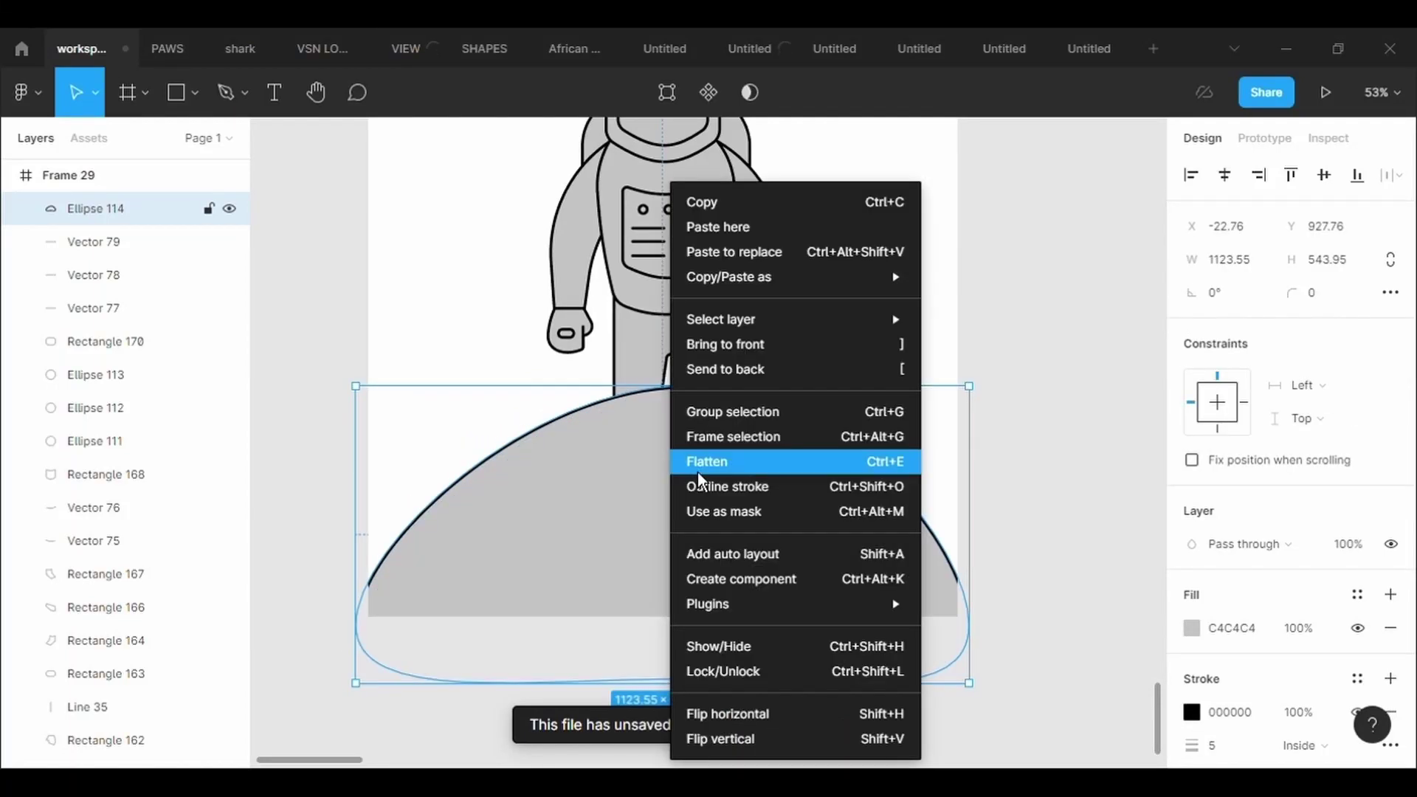
pyautogui.click(787, 375)
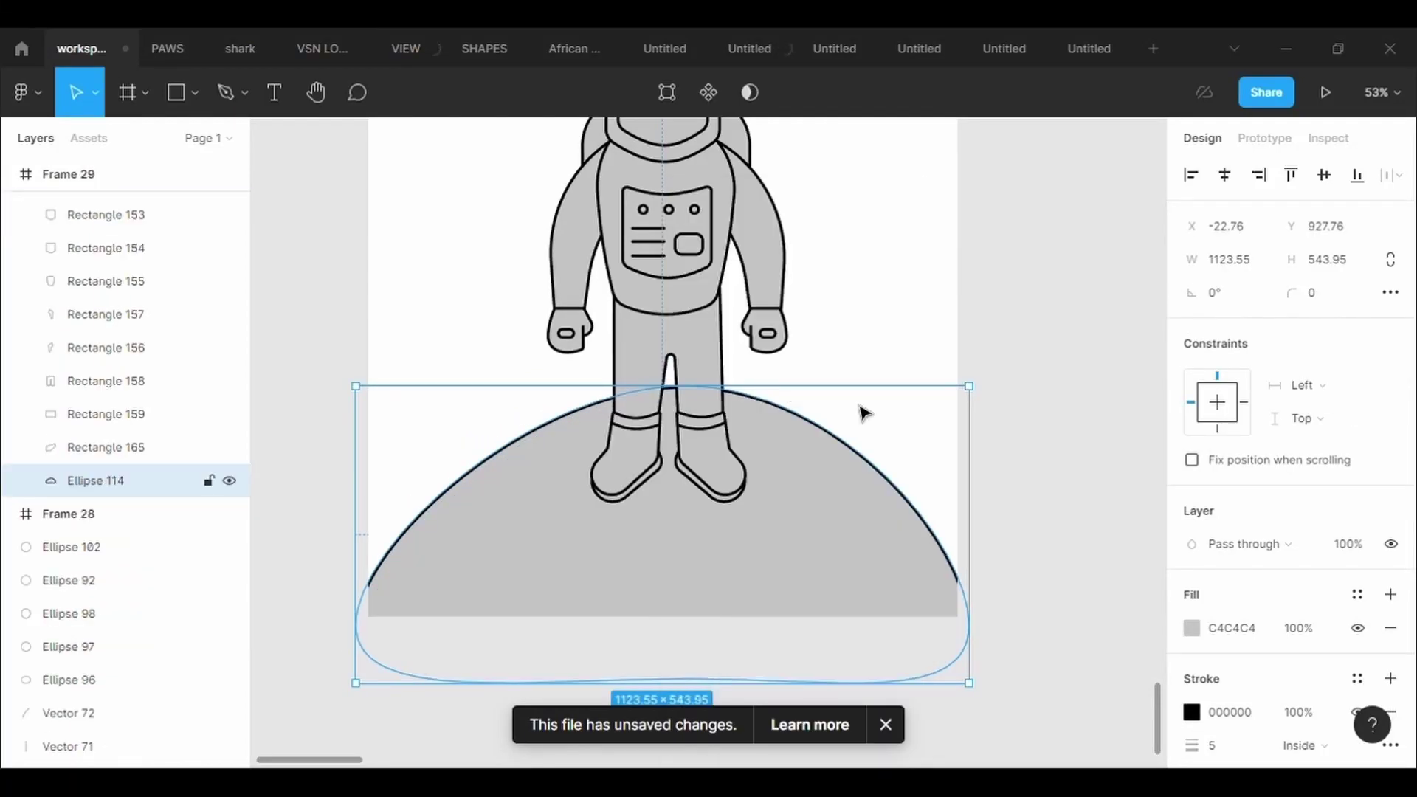
# - Raise the hill's top point to the astronaut's waist and move both side points well beyond the frame's edges
pyautogui.press('Return')
pyautogui.moveTo(692, 389); pyautogui.dragTo(665, 303)
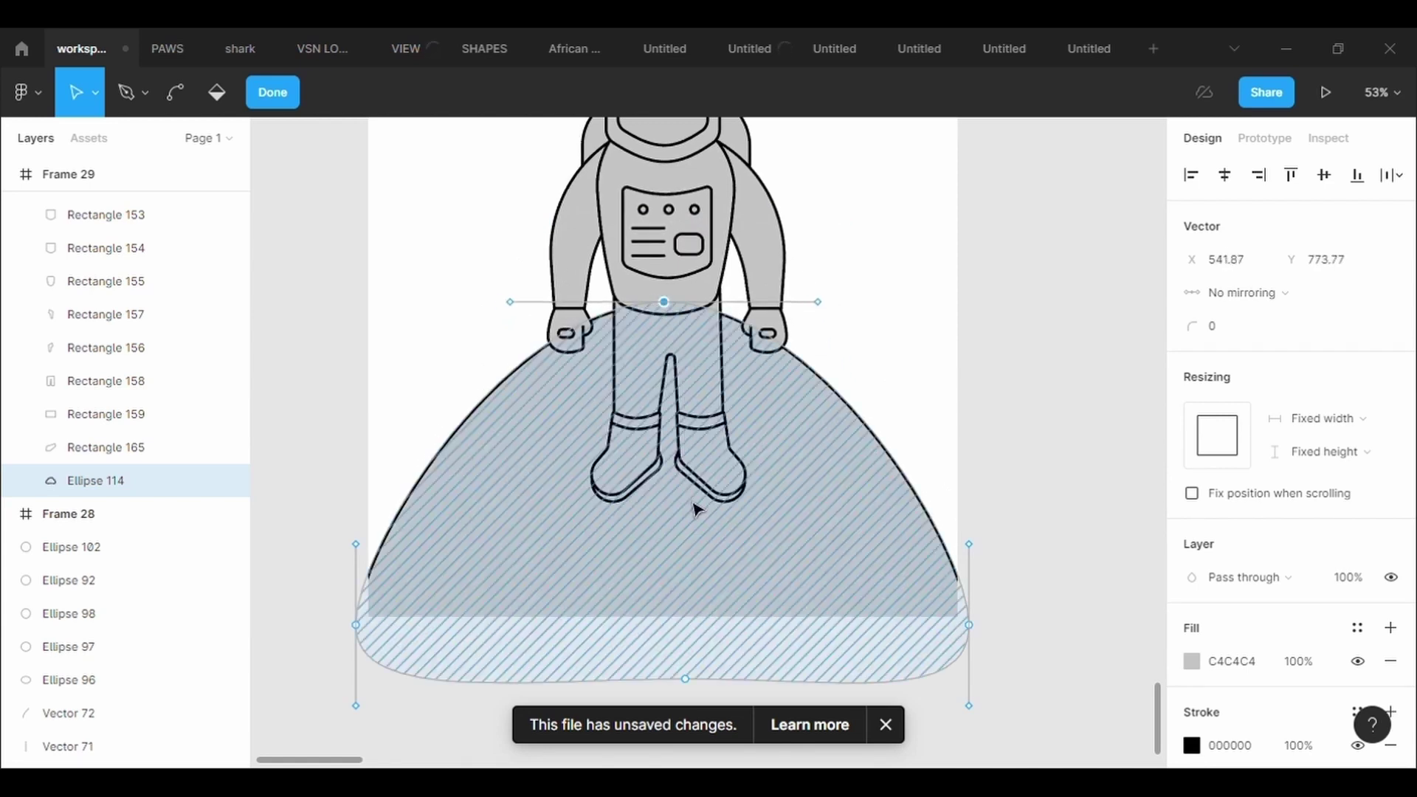
pyautogui.moveTo(969, 629); pyautogui.dragTo(1123, 605)
pyautogui.moveTo(355, 625); pyautogui.dragTo(306, 505)
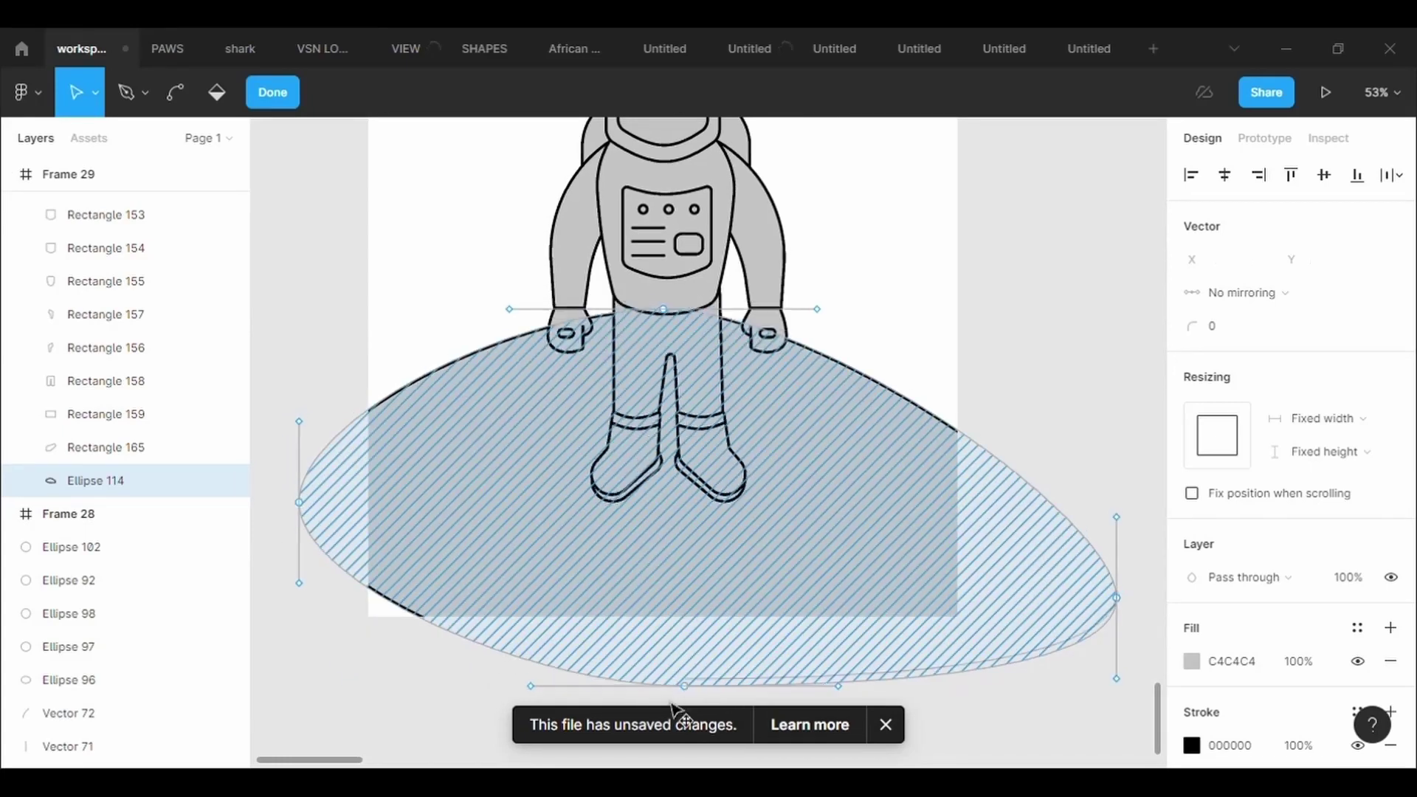
# - Pull the hill's bottom point far below the frame so the ground fills the lower edge, and finish the vector editing
pyautogui.press('ctrl')
pyautogui.moveTo(694, 685); pyautogui.dragTo(665, 420)
pyautogui.scroll(-3, 664, 421)
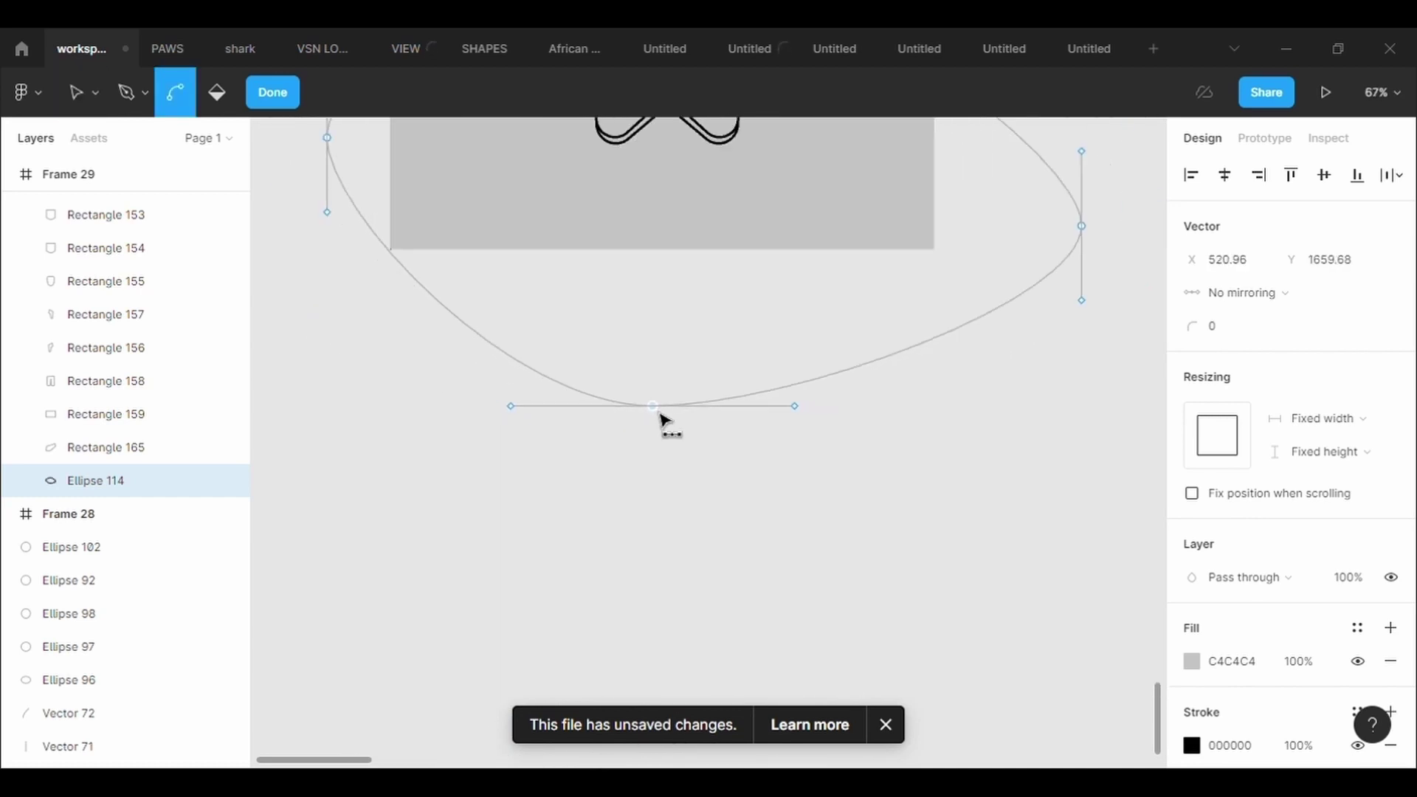
pyautogui.scroll(4, 665, 420)
pyautogui.scroll(5, 664, 421)
pyautogui.press('Escape')
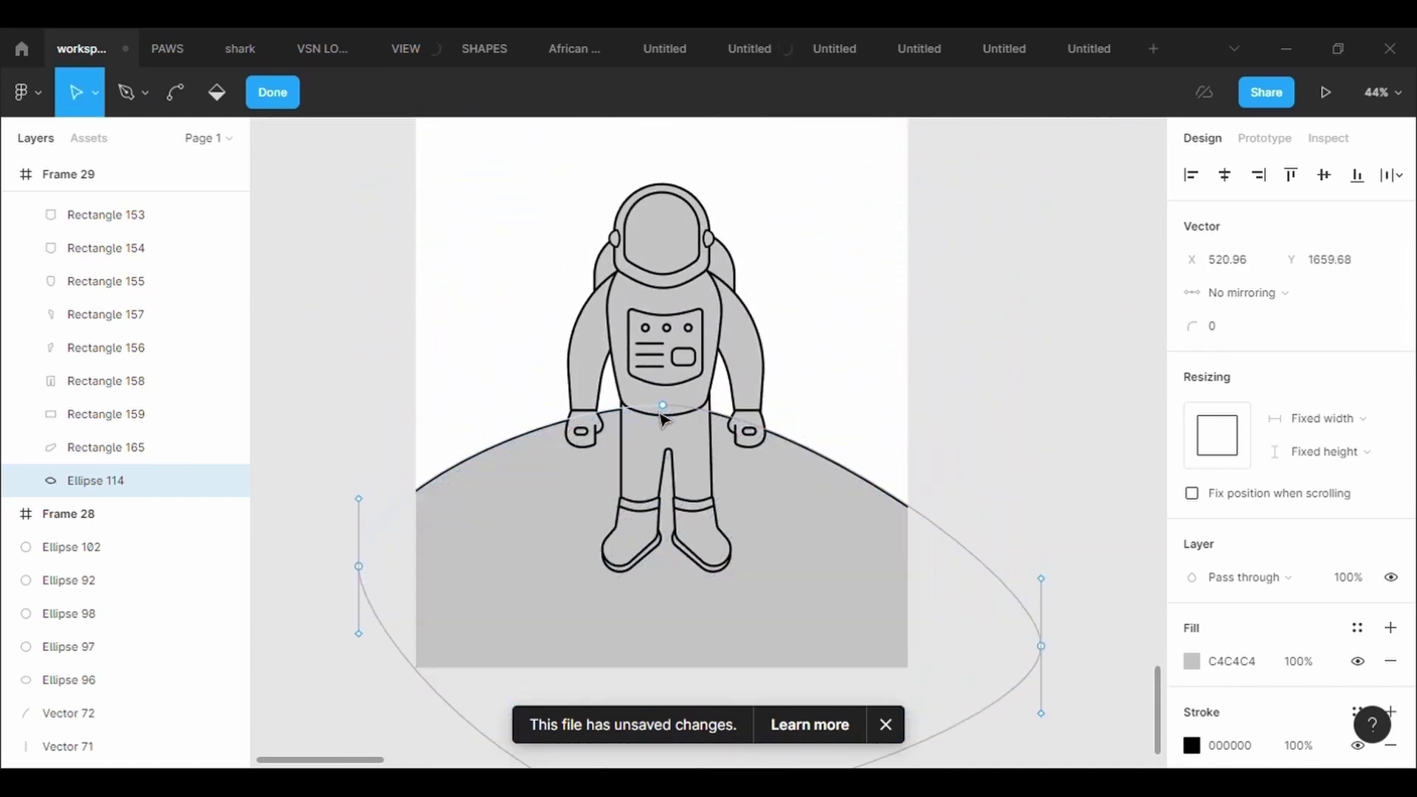
pyautogui.click(1026, 330)
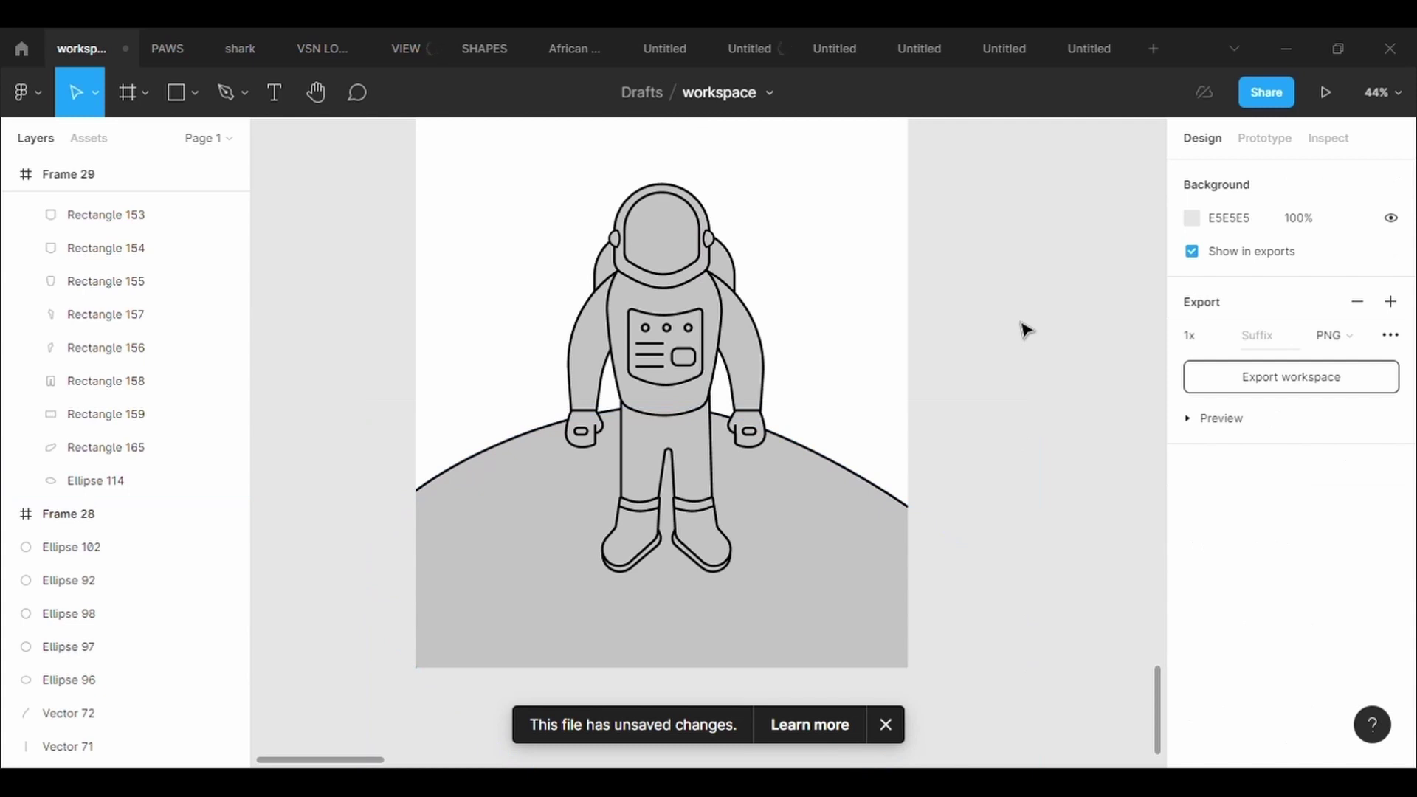
# - Change the hill's fill to a pale yellow-green, EDF0C9
pyautogui.scroll(3, 1024, 329)
pyautogui.scroll(-1, 926, 260)
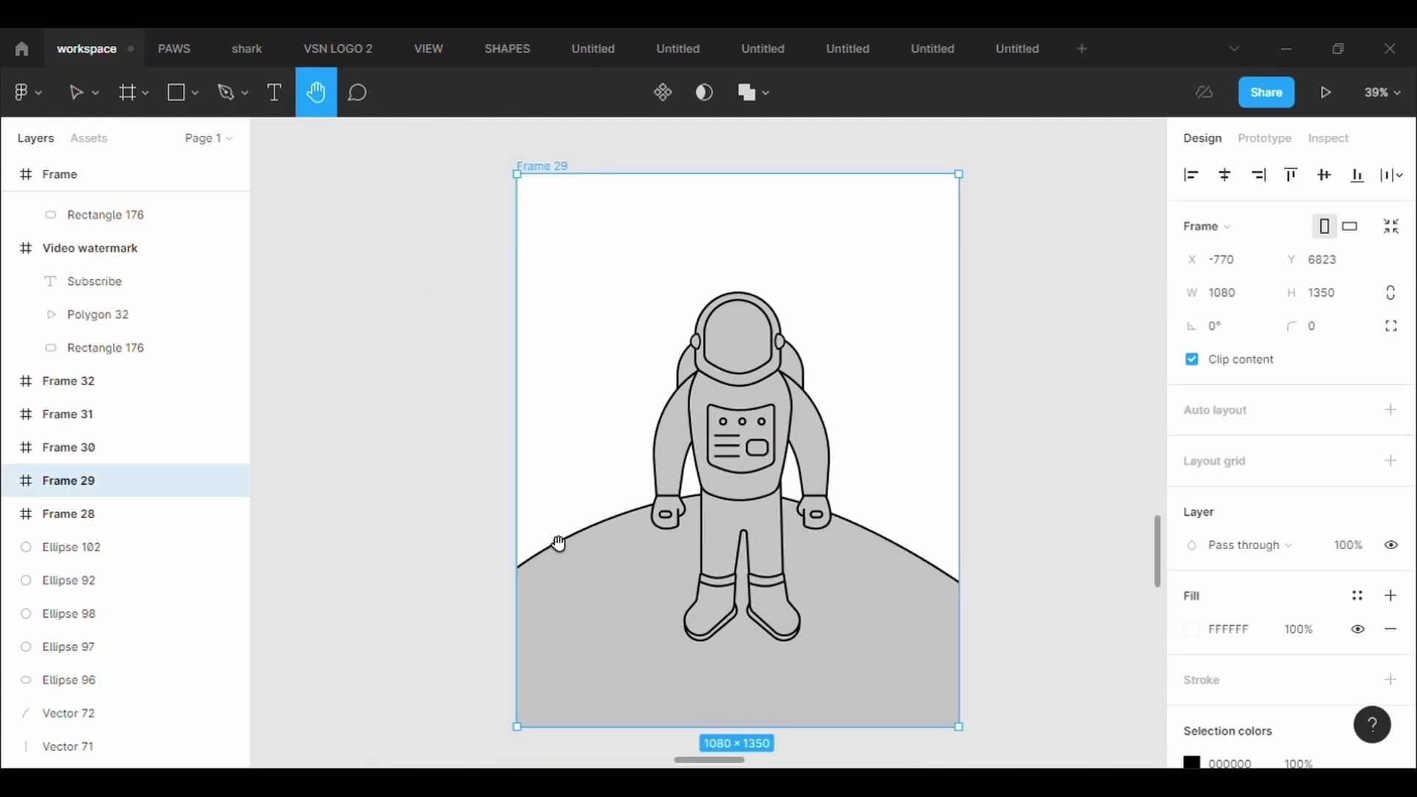
pyautogui.press('v')
pyautogui.click(582, 578)
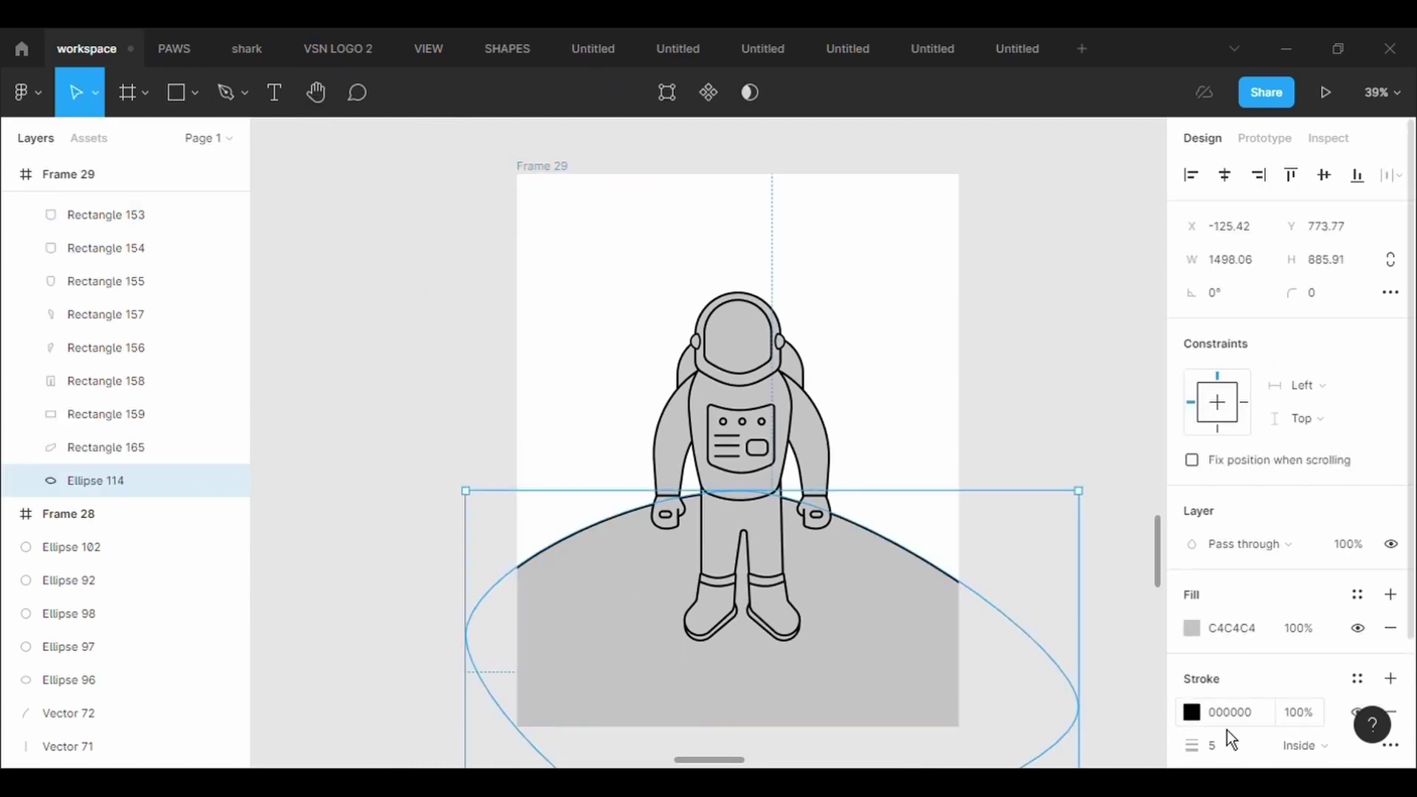
pyautogui.click(1192, 629)
pyautogui.moveTo(1032, 529); pyautogui.dragTo(1012, 535)
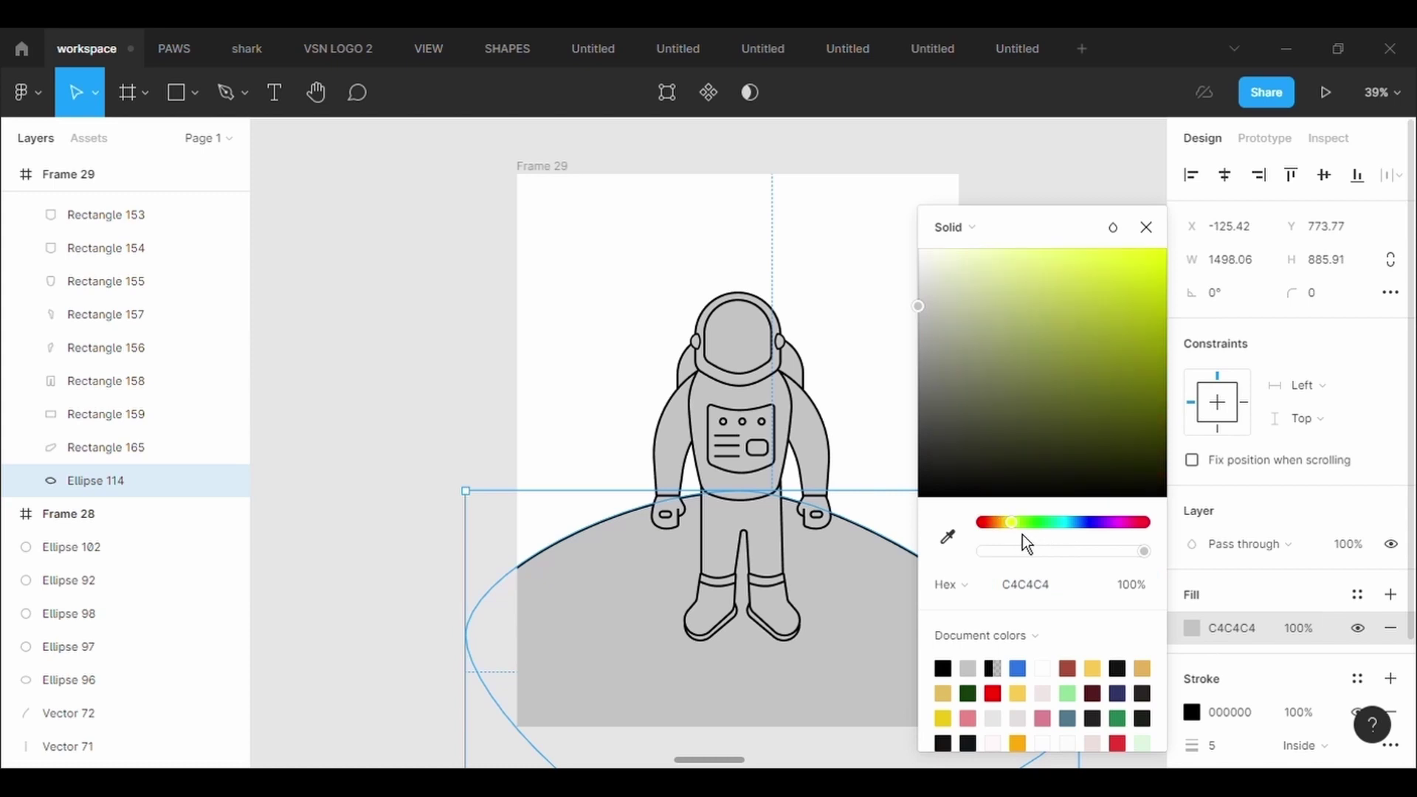
pyautogui.moveTo(1041, 320); pyautogui.dragTo(969, 280)
# - Fill the background of Frame 29 with a dark navy of about 060321
pyautogui.click(701, 228)
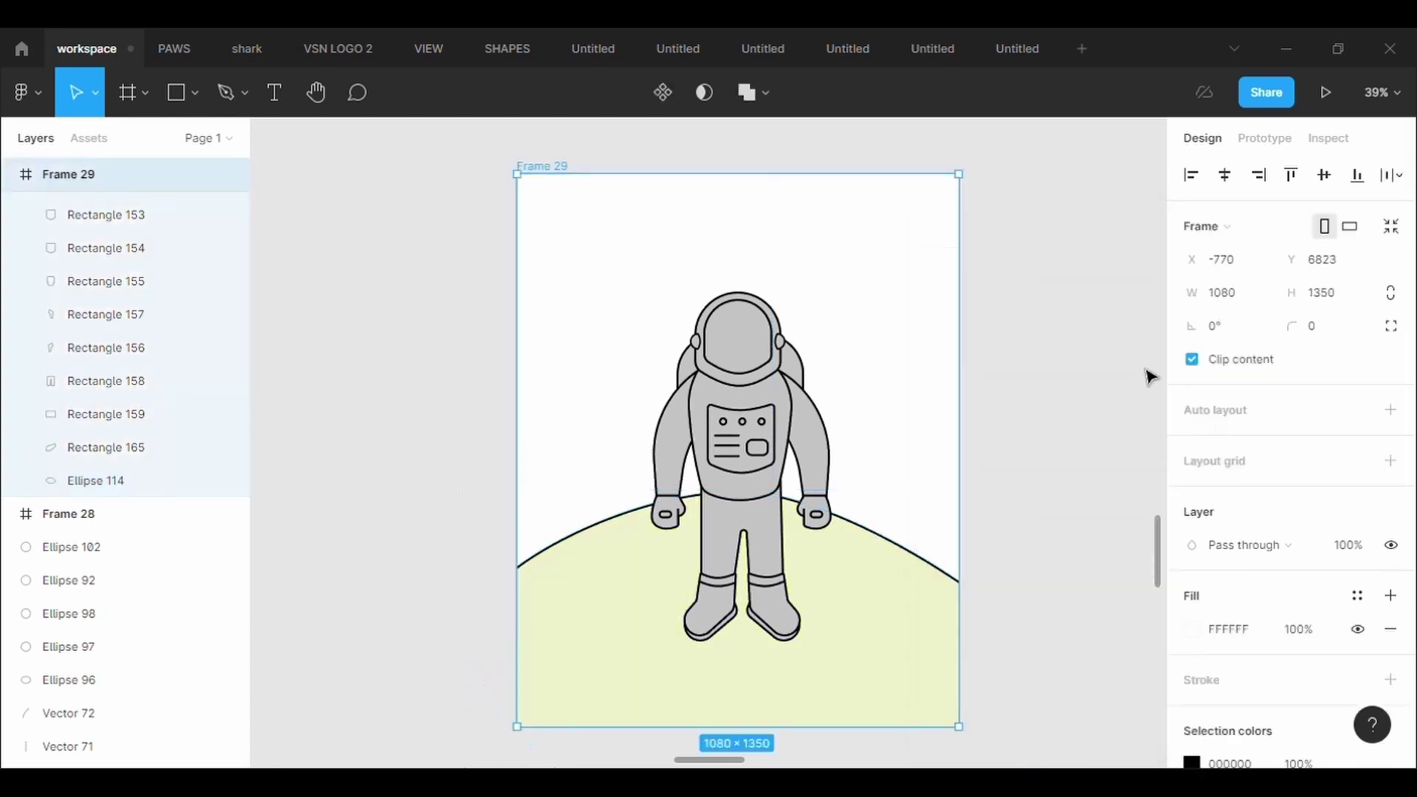
pyautogui.click(1194, 629)
pyautogui.moveTo(984, 522); pyautogui.dragTo(1092, 522)
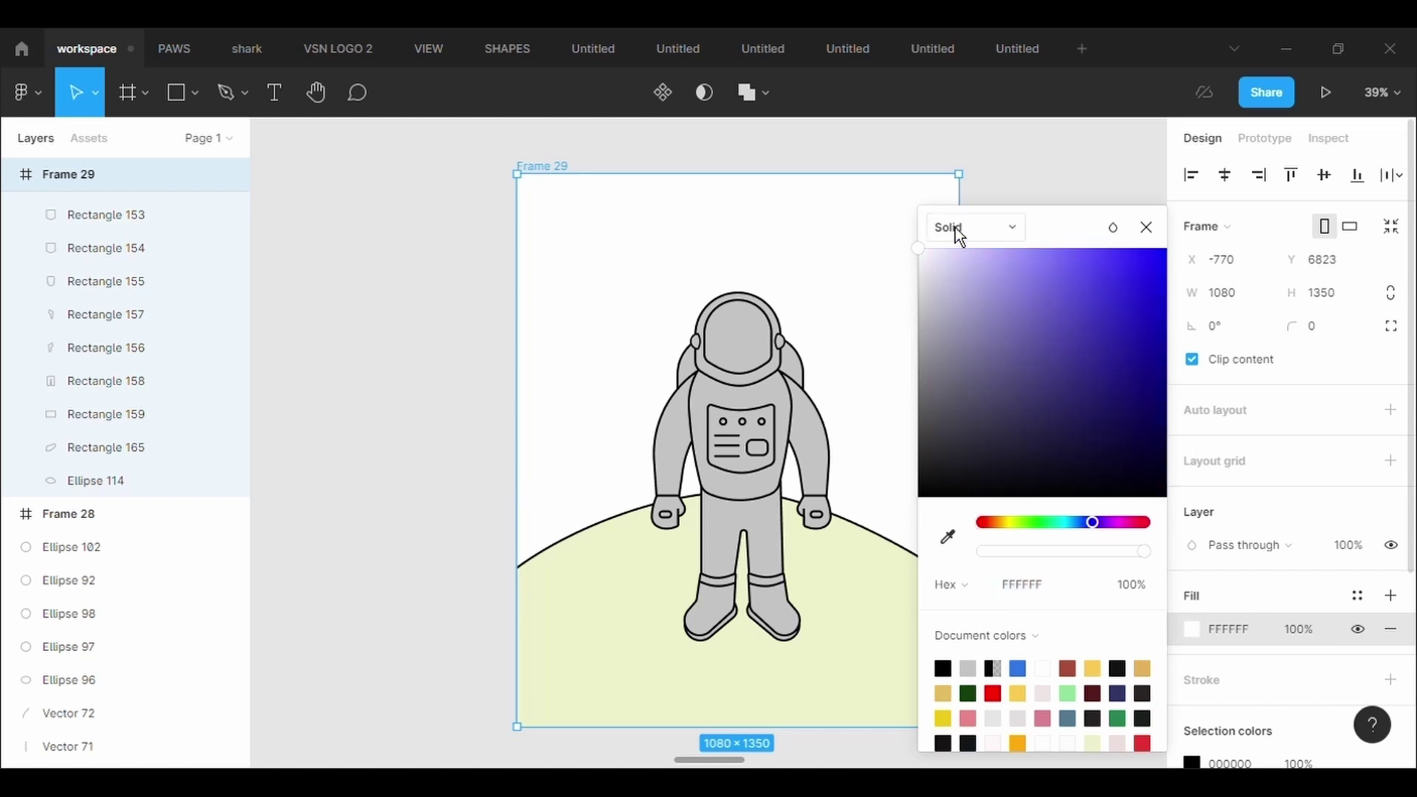
pyautogui.moveTo(1044, 389); pyautogui.dragTo(1144, 451)
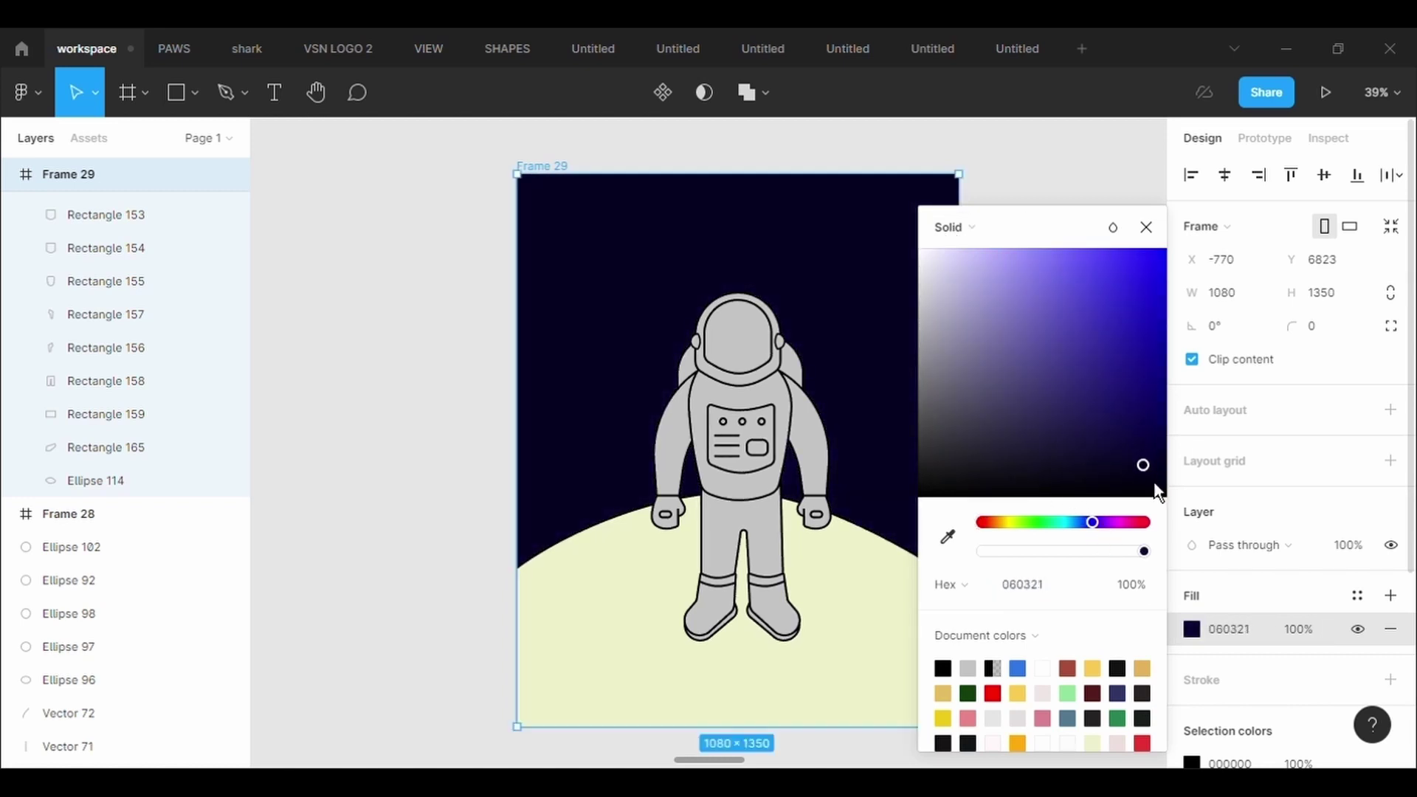
pyautogui.click(645, 544)
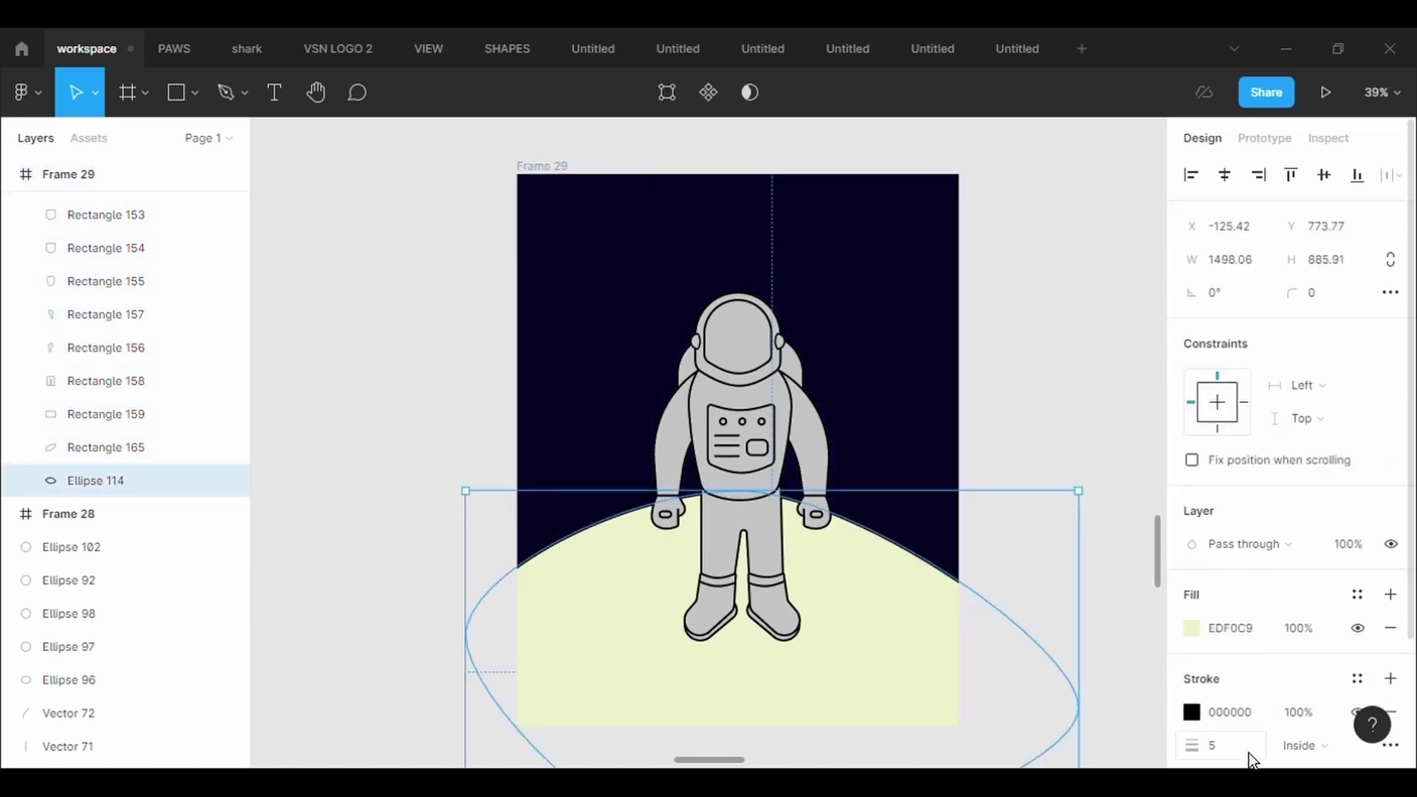
pyautogui.click(1035, 441)
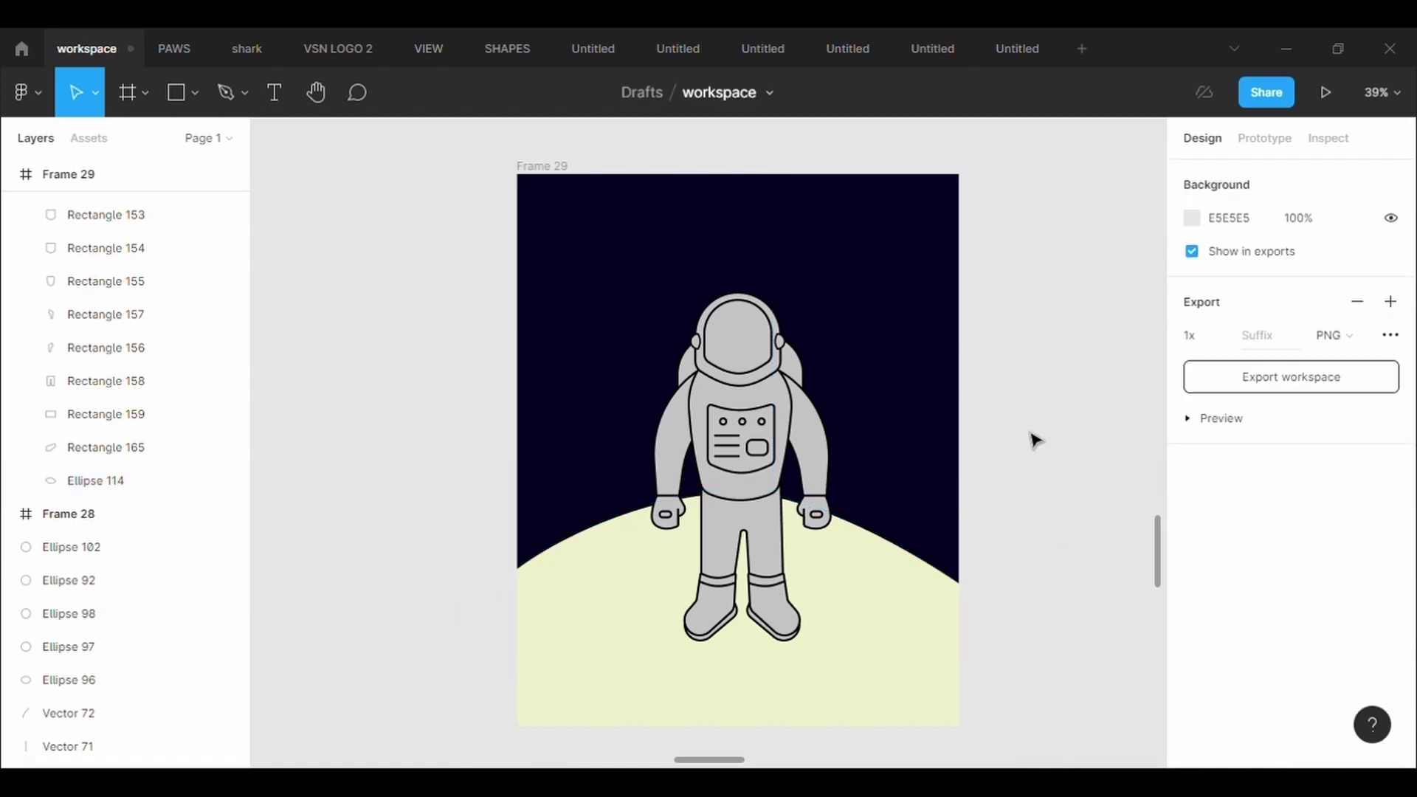
# - Fill the helmet visor with near-black, about 151414, and the right and left ear pieces with about 121111 and 181616
pyautogui.click(758, 383)
pyautogui.click(1192, 628)
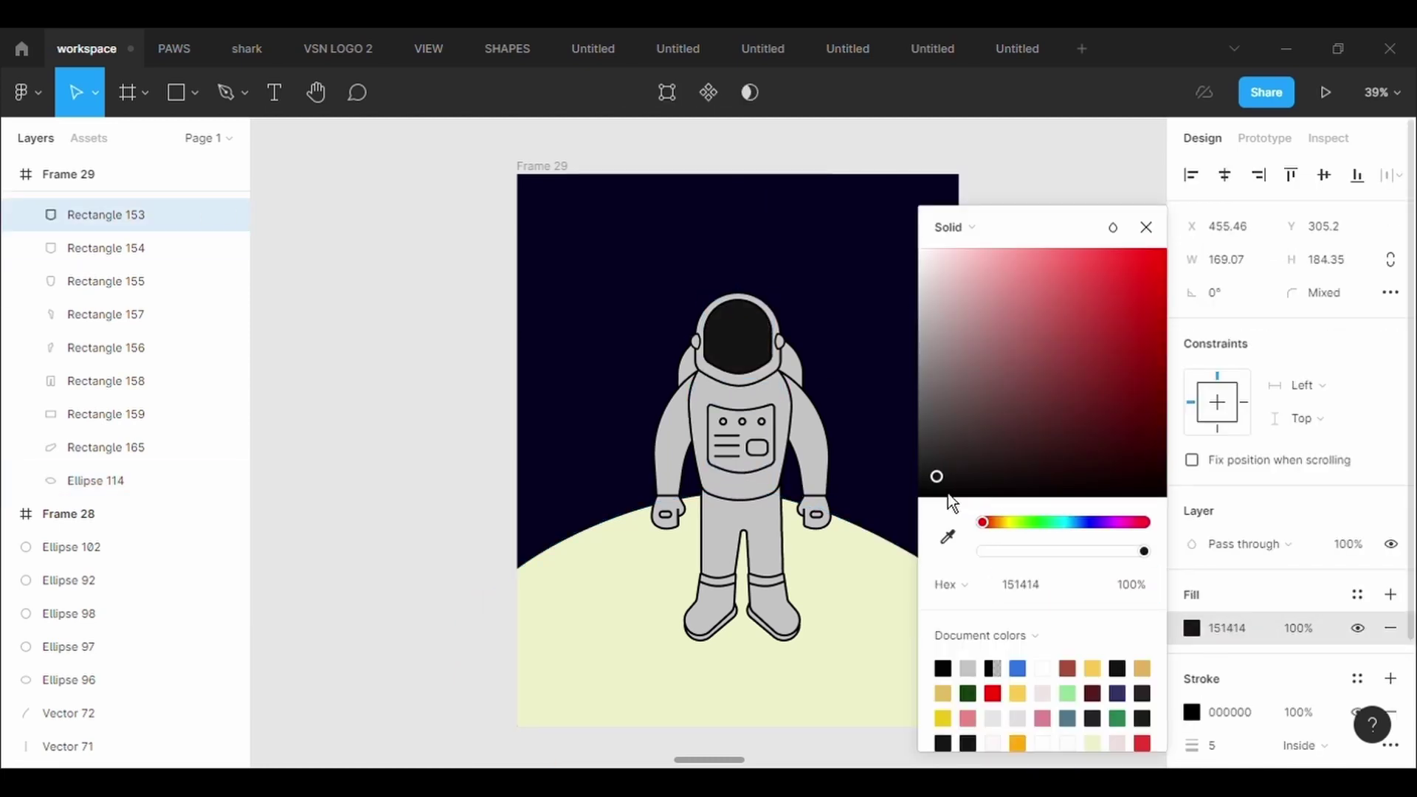
pyautogui.click(780, 342)
pyautogui.click(1193, 628)
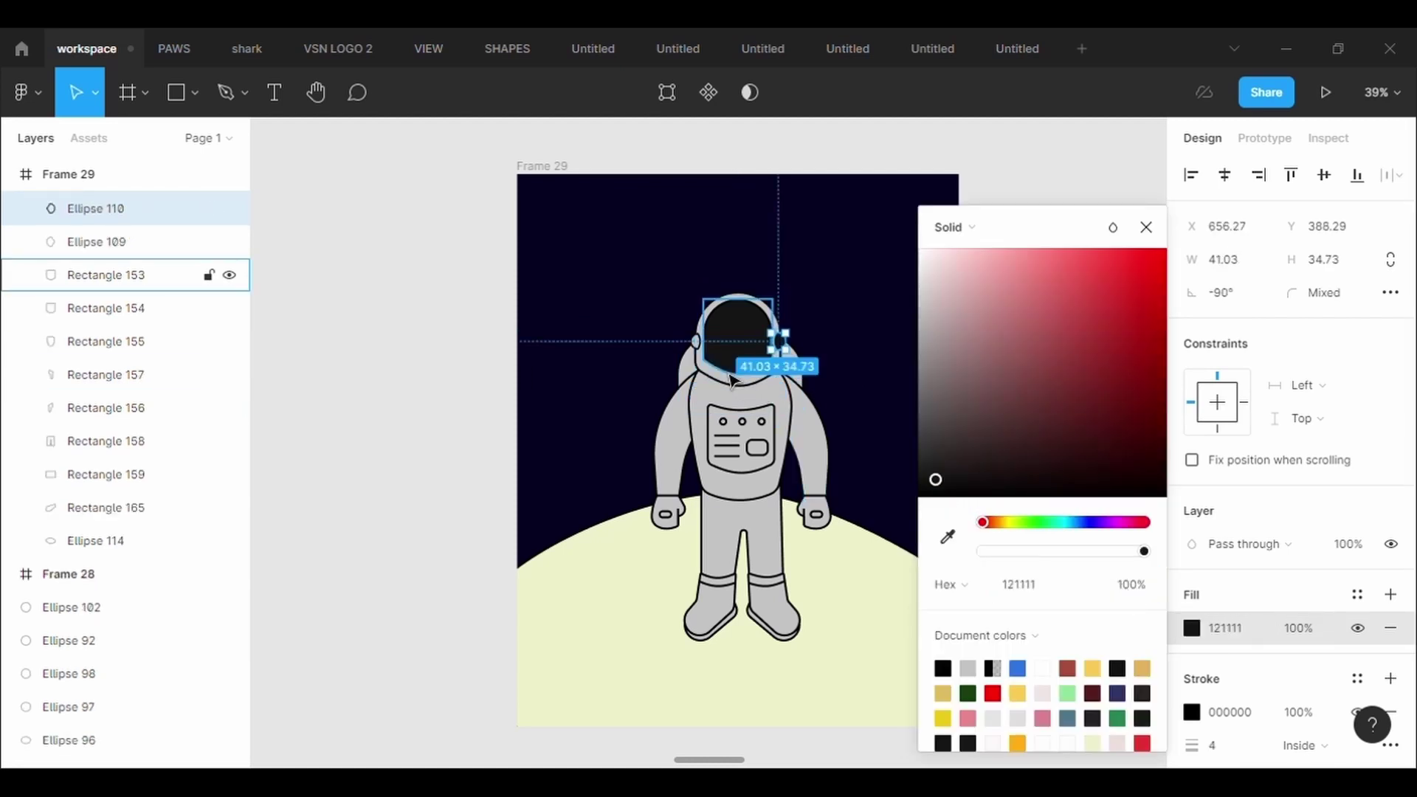
pyautogui.click(696, 342)
pyautogui.click(1193, 629)
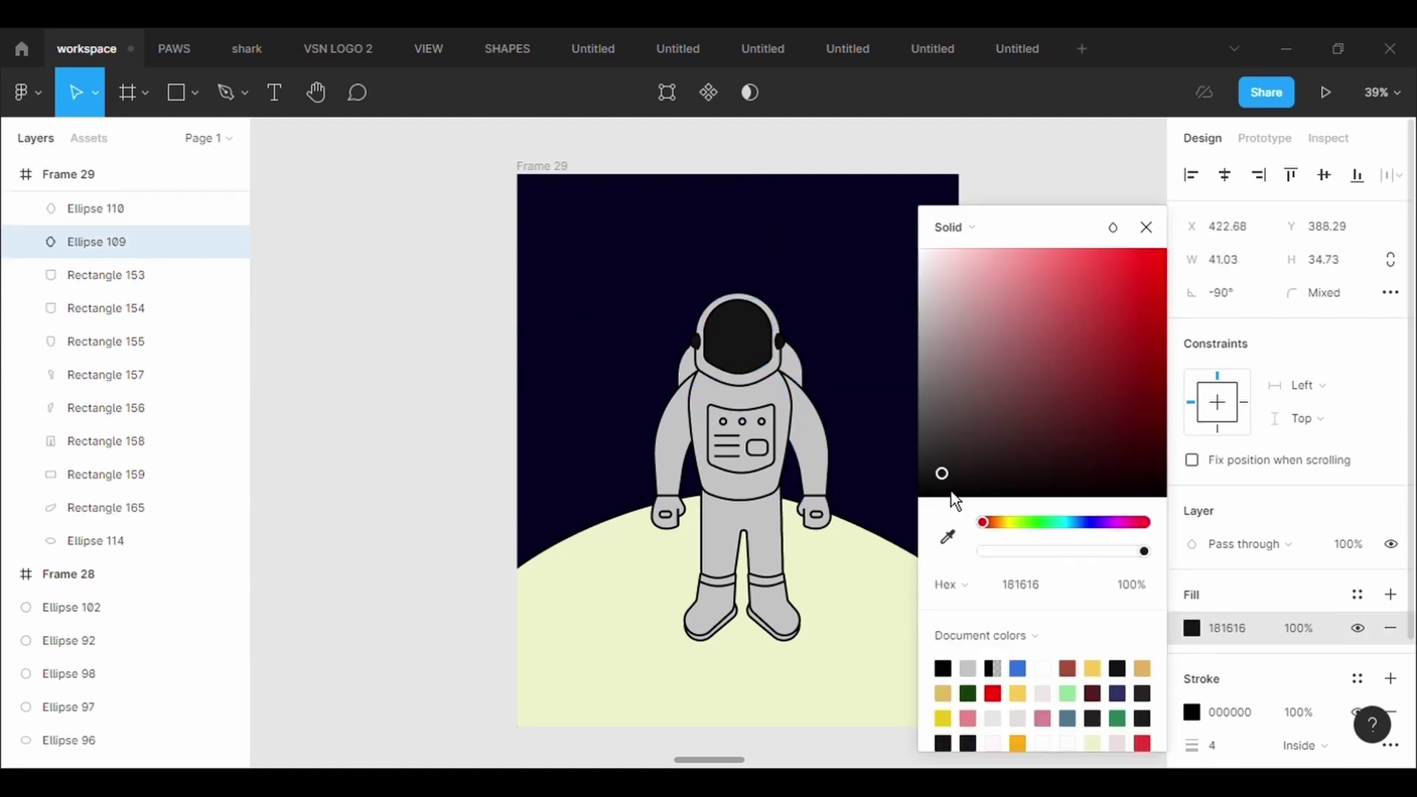
# - Change the fill of the helmet's outer shell to white
pyautogui.click(783, 336)
pyautogui.click(1192, 628)
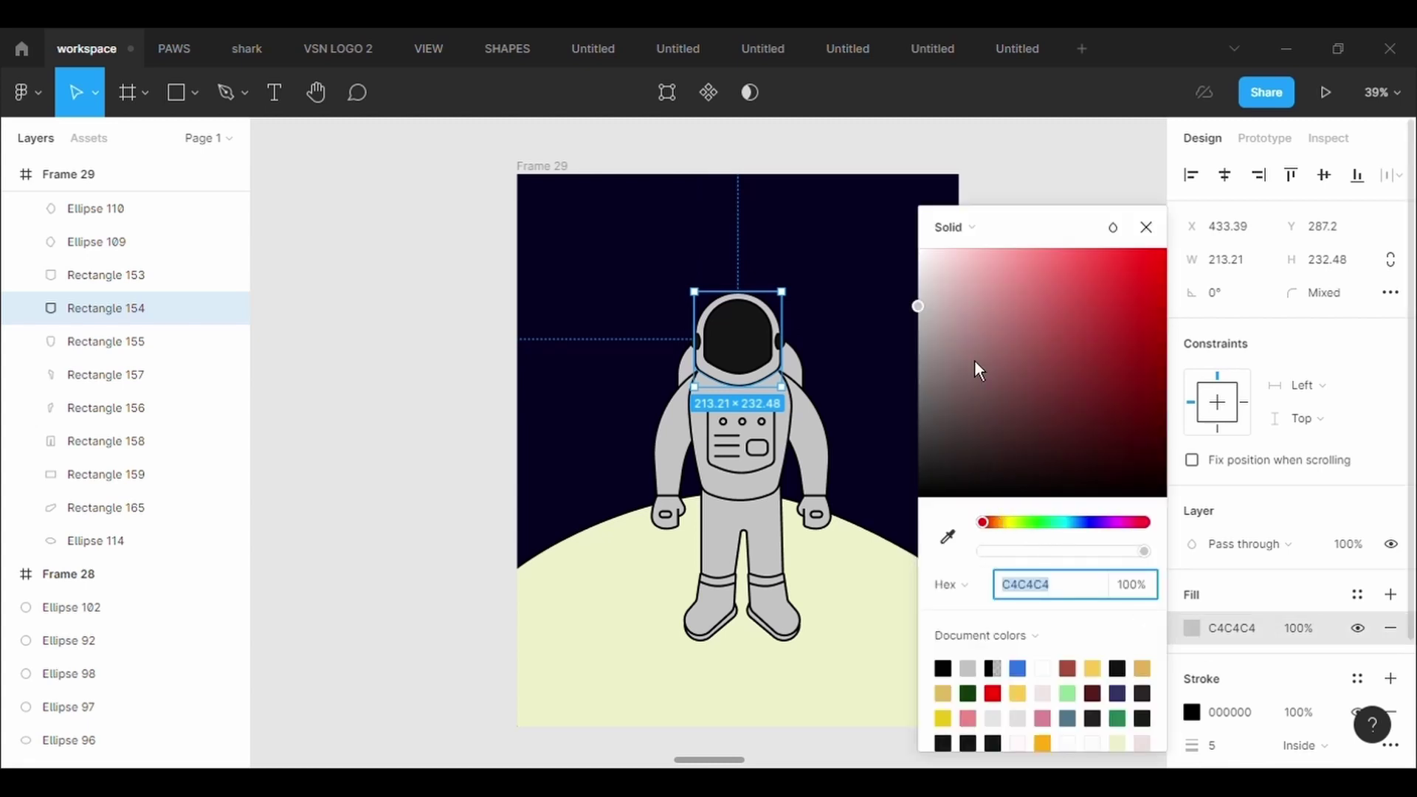
pyautogui.moveTo(975, 361); pyautogui.dragTo(920, 249)
# - Fill the astronaut's right-hand arm shape with white, FFFFFF, sampled from the helmet shell
pyautogui.click(105, 375)
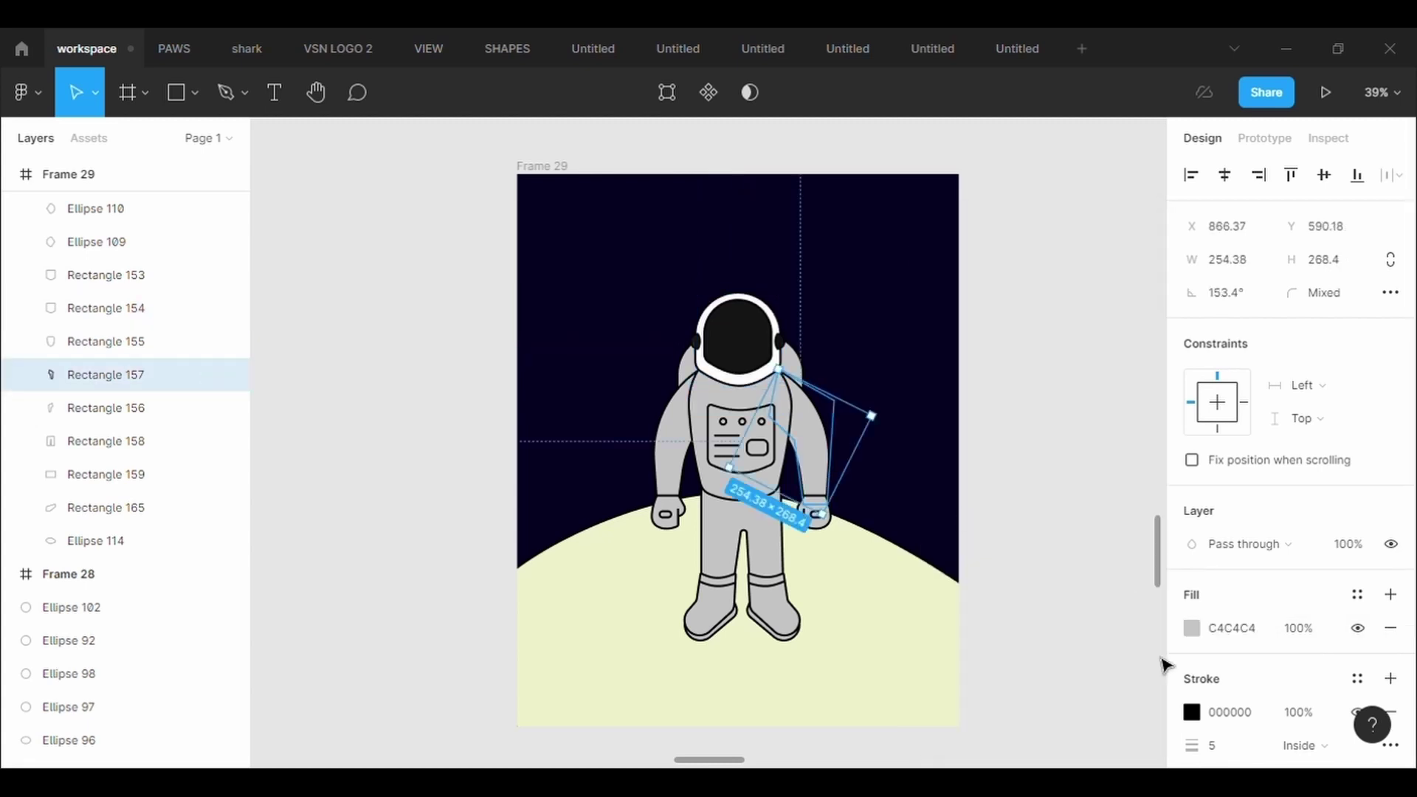
pyautogui.click(1192, 628)
pyautogui.click(948, 536)
pyautogui.click(738, 304)
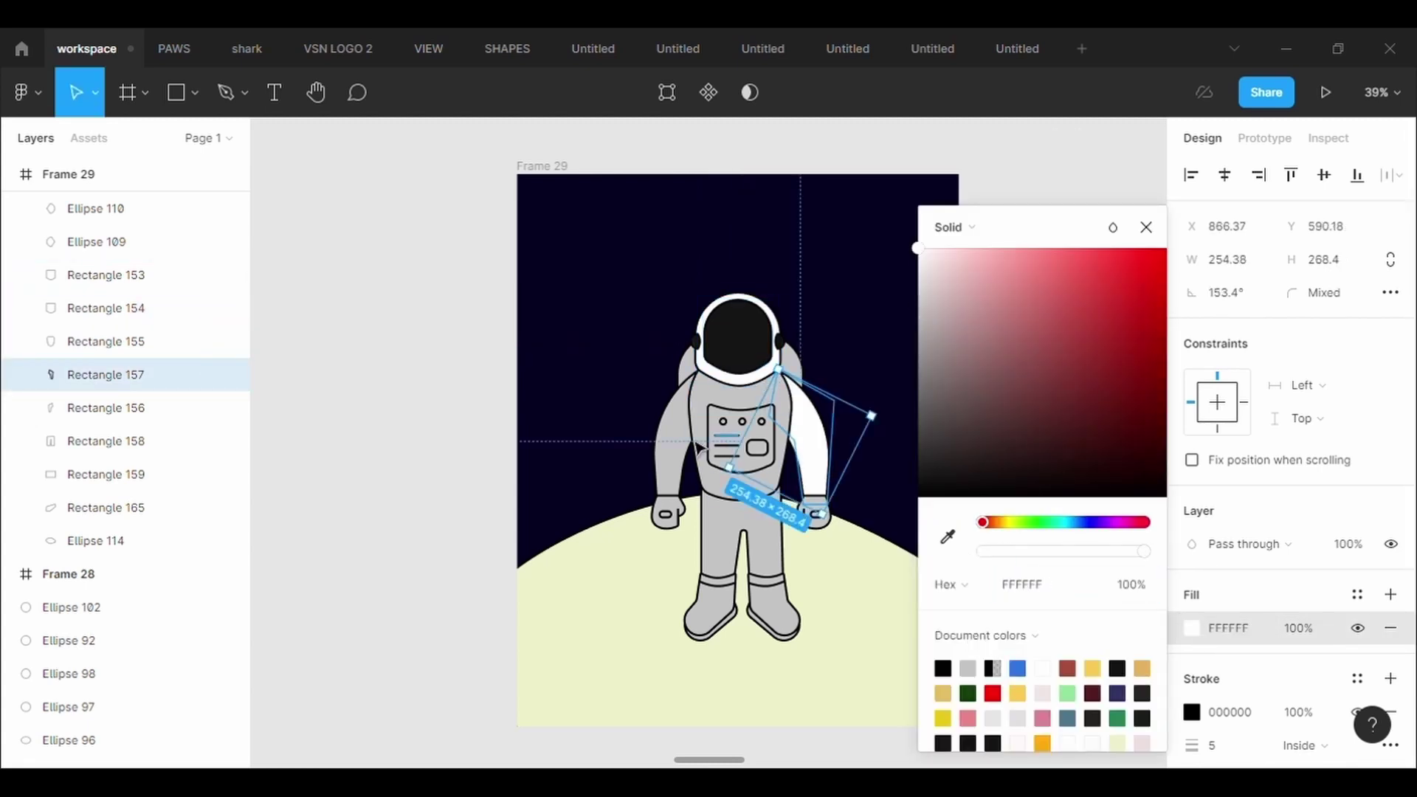
# - Fill the astronaut's remaining grey arm and the torso with white, FFFFFF, sampled from the already white arm
pyautogui.click(668, 442)
pyautogui.click(1192, 628)
pyautogui.click(952, 541)
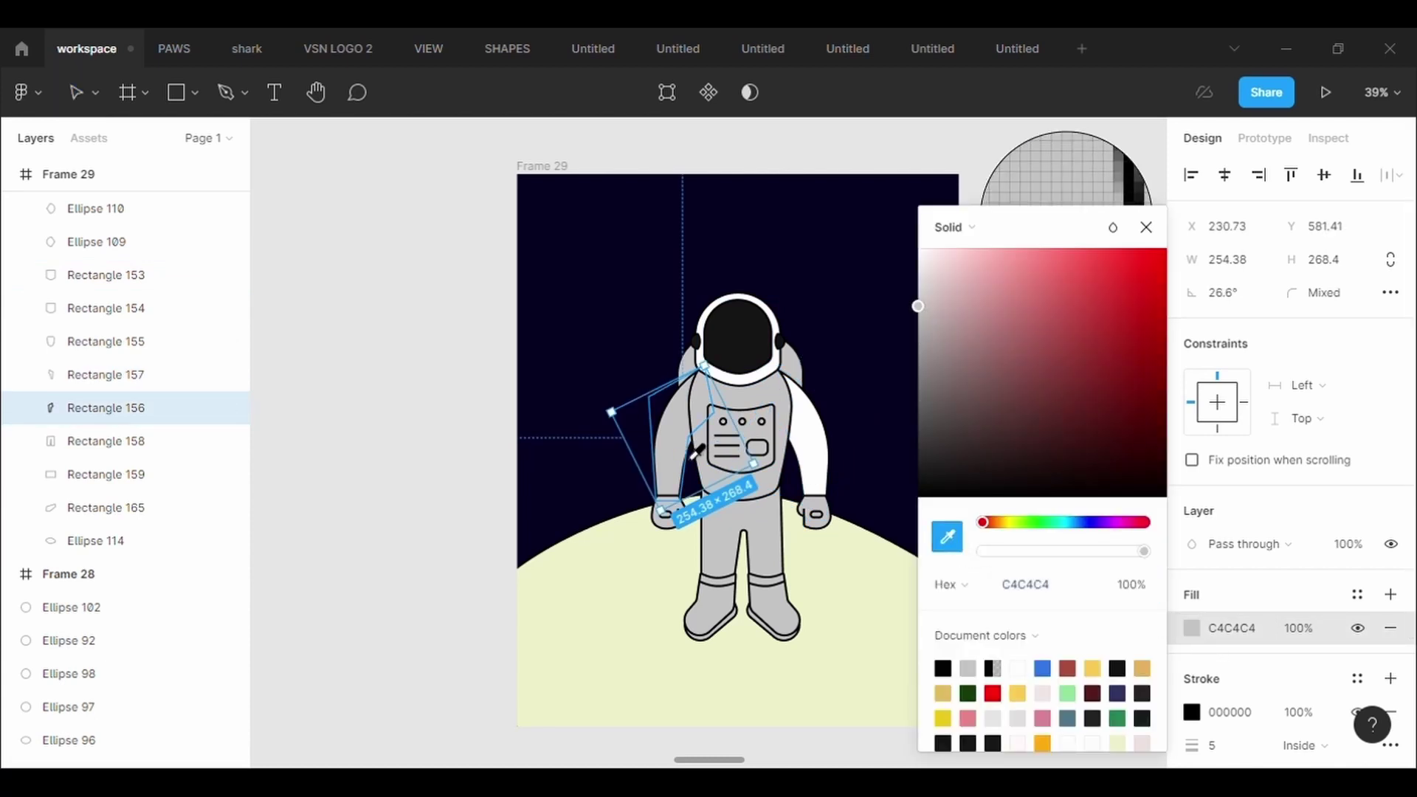
pyautogui.click(816, 451)
pyautogui.click(784, 422)
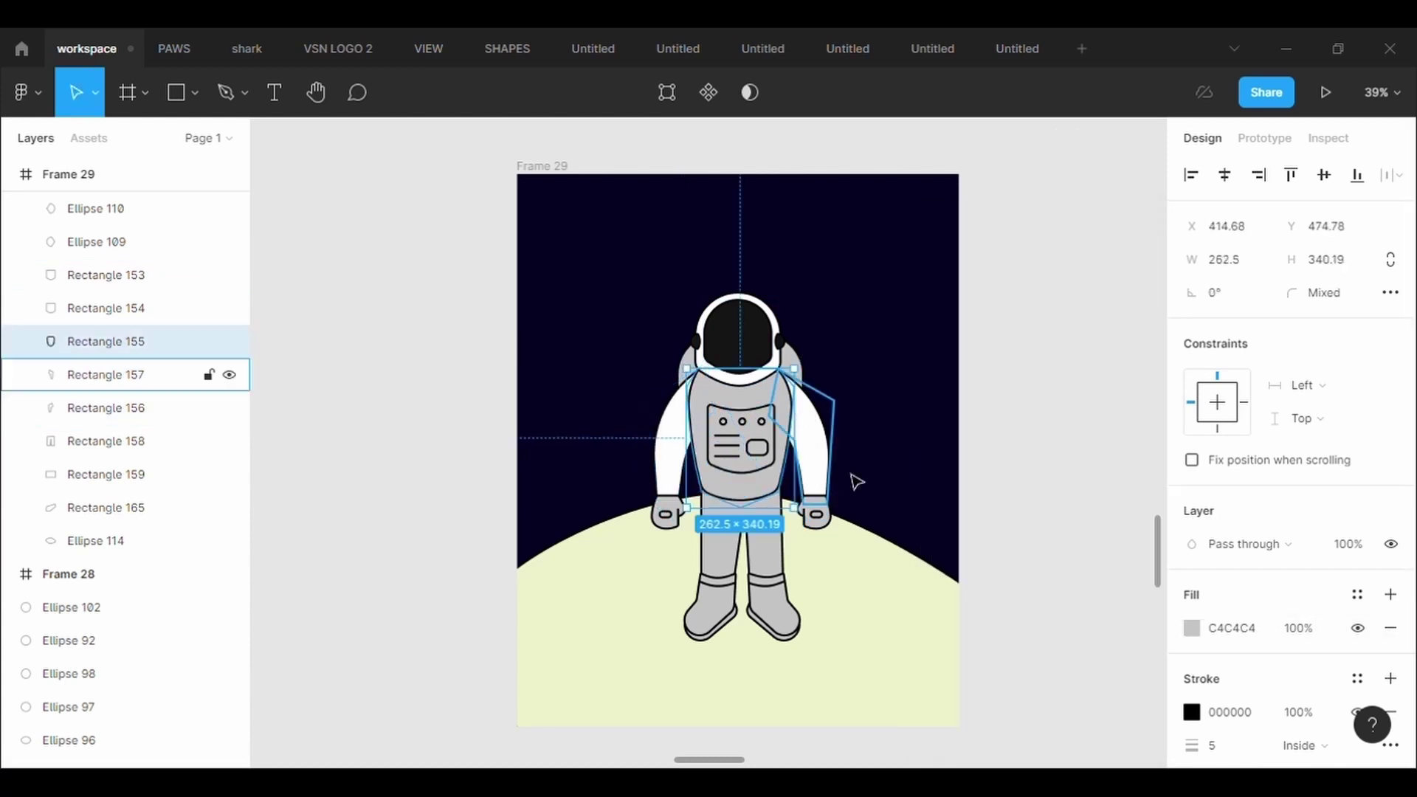
pyautogui.click(1193, 629)
pyautogui.click(948, 537)
pyautogui.click(816, 481)
# - Fill the control panel on the astronaut's chest with white, FFFFFF, sampled from the arm
pyautogui.click(742, 443)
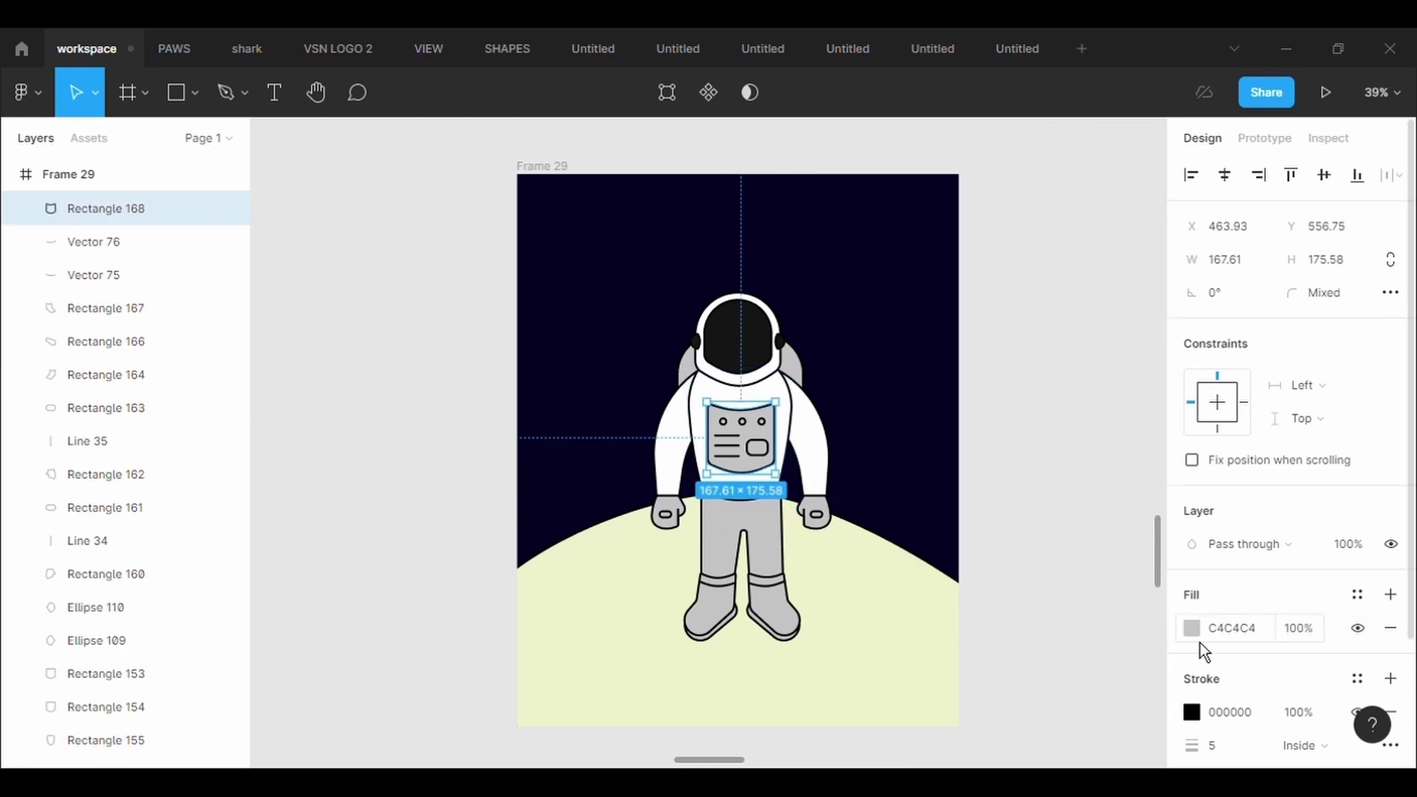
pyautogui.click(1192, 628)
pyautogui.click(948, 537)
pyautogui.click(816, 476)
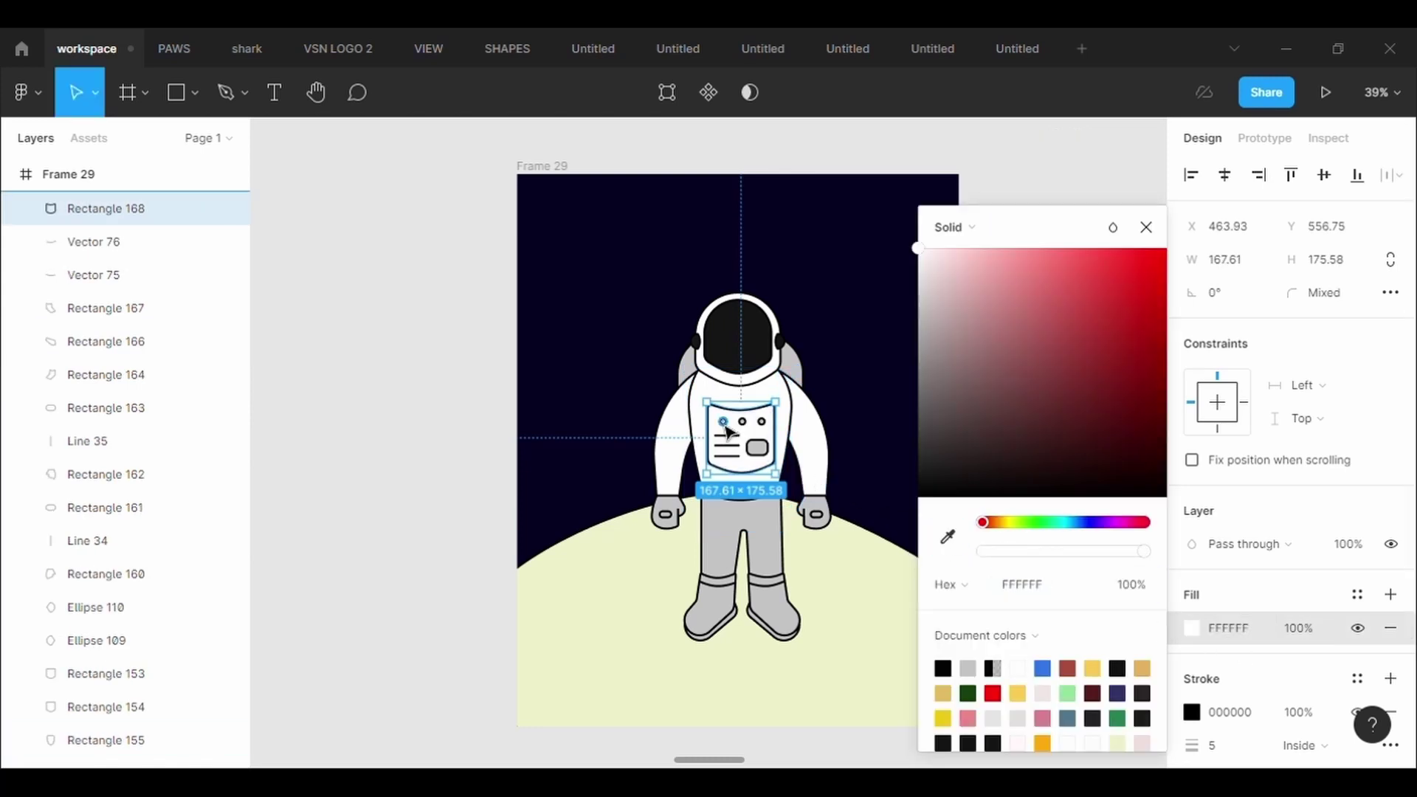
# - Fill the three small round buttons on the chest panel with near-black, about 0D0D0D for the first one
pyautogui.click(722, 422)
pyautogui.click(1192, 628)
pyautogui.moveTo(952, 480); pyautogui.dragTo(936, 506)
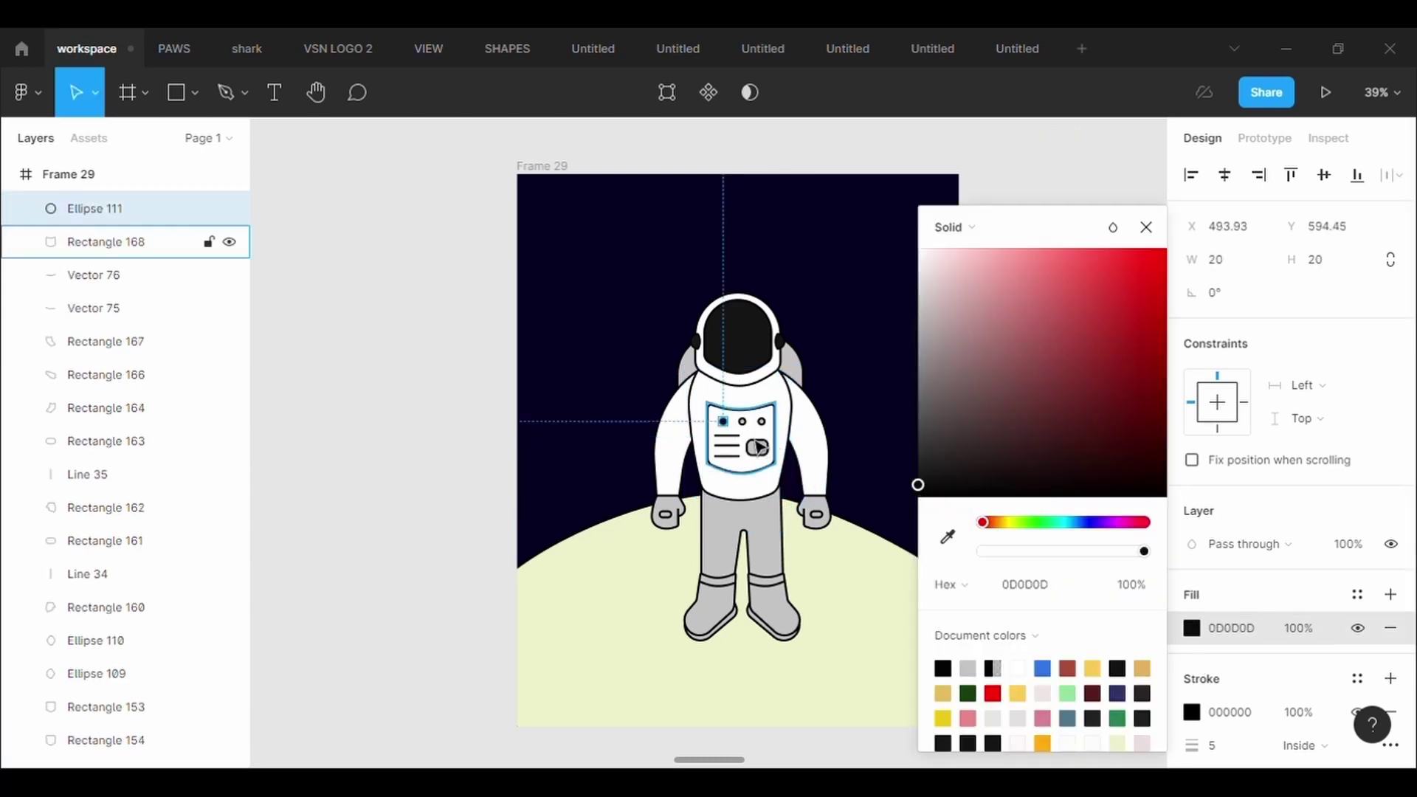
pyautogui.press('o')
pyautogui.moveTo(737, 418)
pyautogui.mouseDown()
pyautogui.moveTo(765, 425)
pyautogui.moveTo(778, 461)
pyautogui.mouseUp()
pyautogui.click(1192, 628)
pyautogui.click(930, 480)
pyautogui.press('o')
pyautogui.click(1192, 628)
pyautogui.click(934, 483)
pyautogui.click(919, 491)
# - Fill the rounded rectangle below the round buttons on the chest panel with near-black
pyautogui.press('r')
pyautogui.click(1192, 628)
pyautogui.click(1083, 583)
pyautogui.click(937, 484)
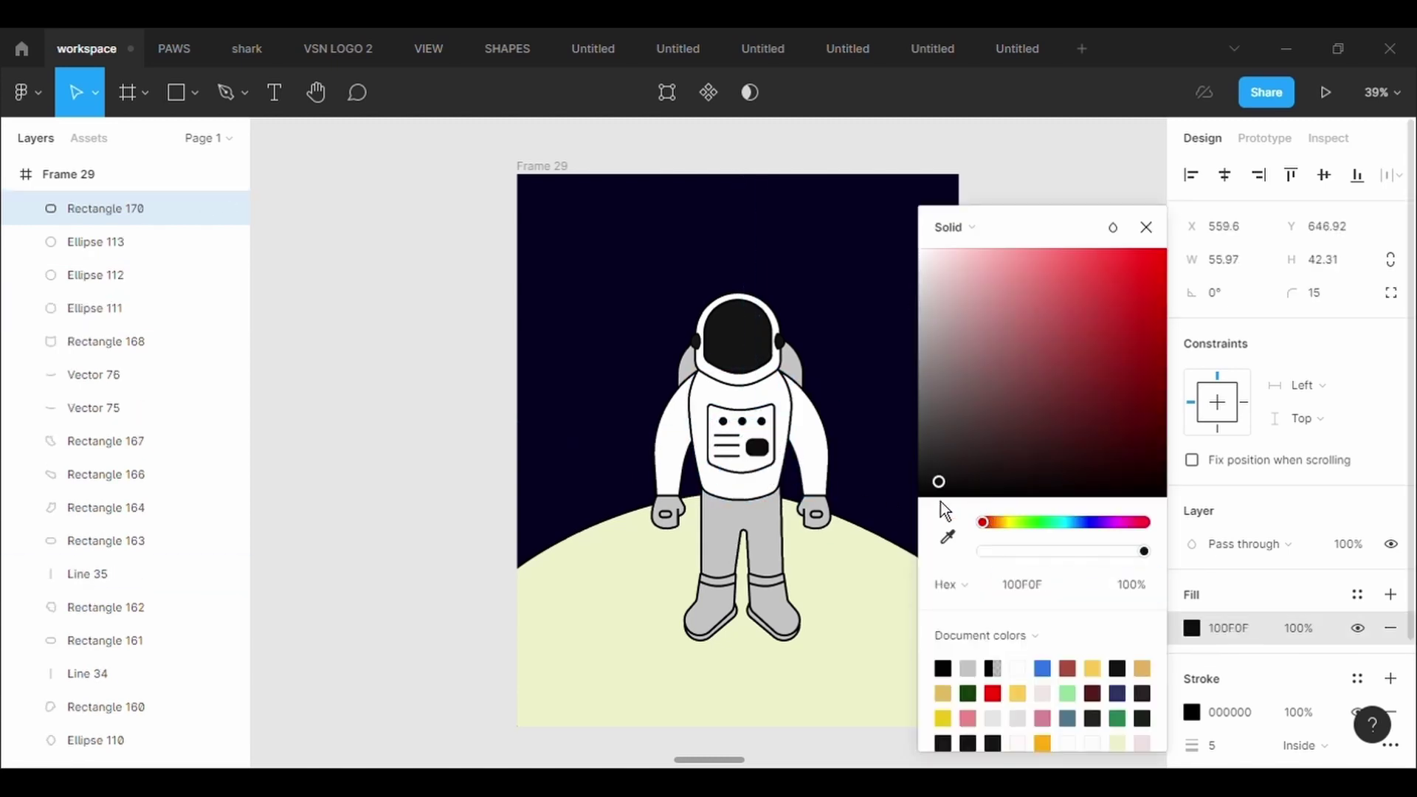
pyautogui.click(920, 493)
# - Fill the small rounded slot on the astronaut's right-hand glove with near-black
pyautogui.click(106, 540)
pyautogui.click(1192, 628)
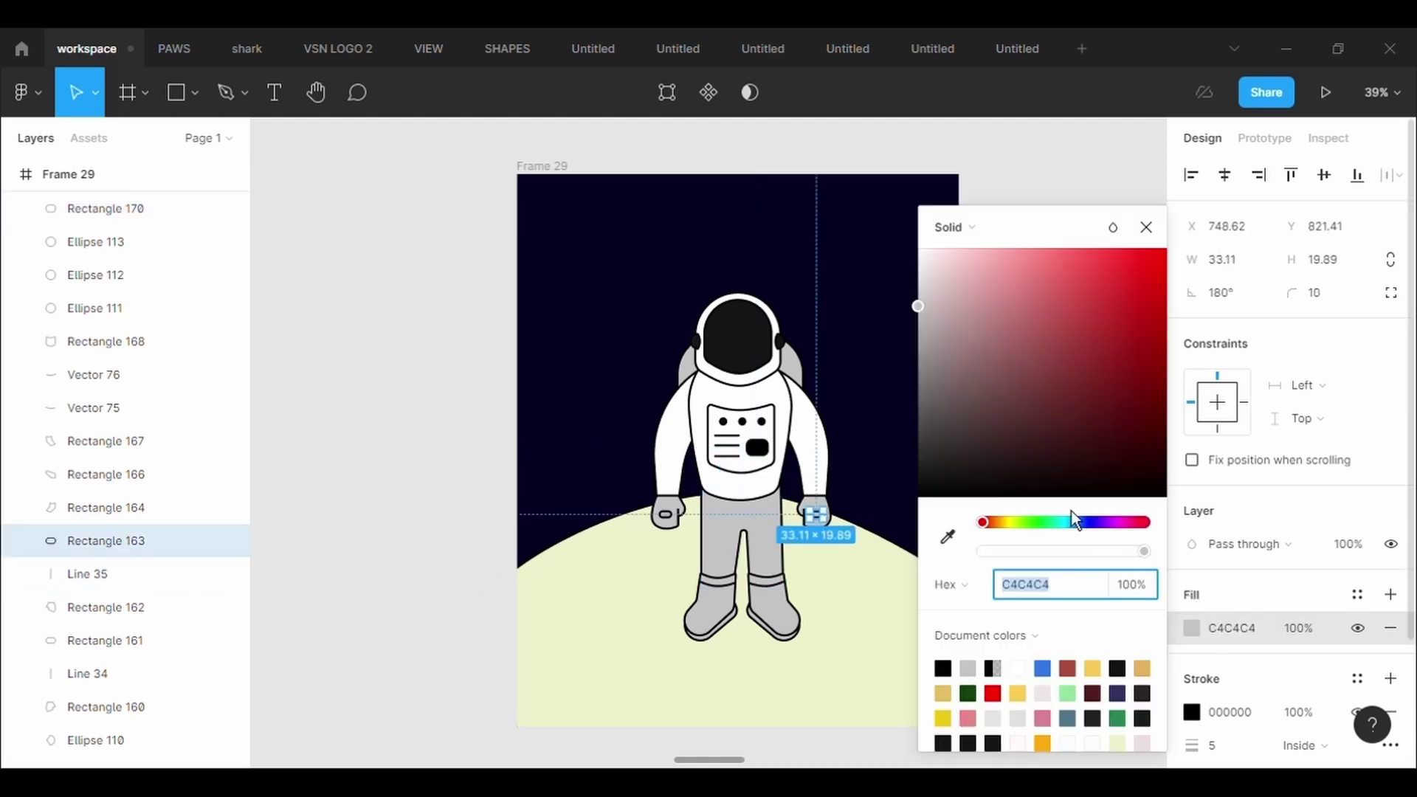
pyautogui.click(918, 484)
pyautogui.click(840, 585)
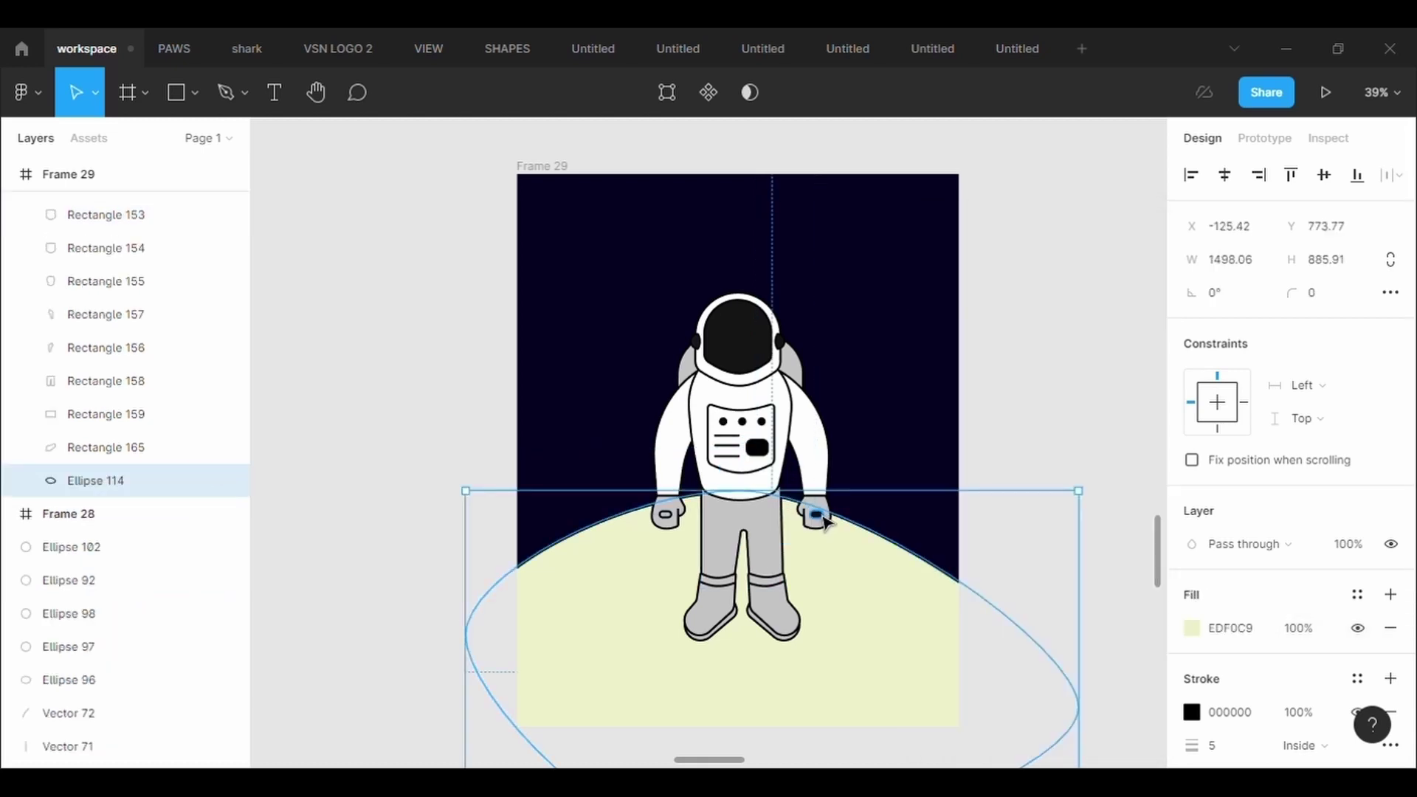
# - Fill both glove shapes with white, FFFFFF, sampled from the suit's arm
pyautogui.click(825, 524)
pyautogui.click(1194, 629)
pyautogui.click(947, 536)
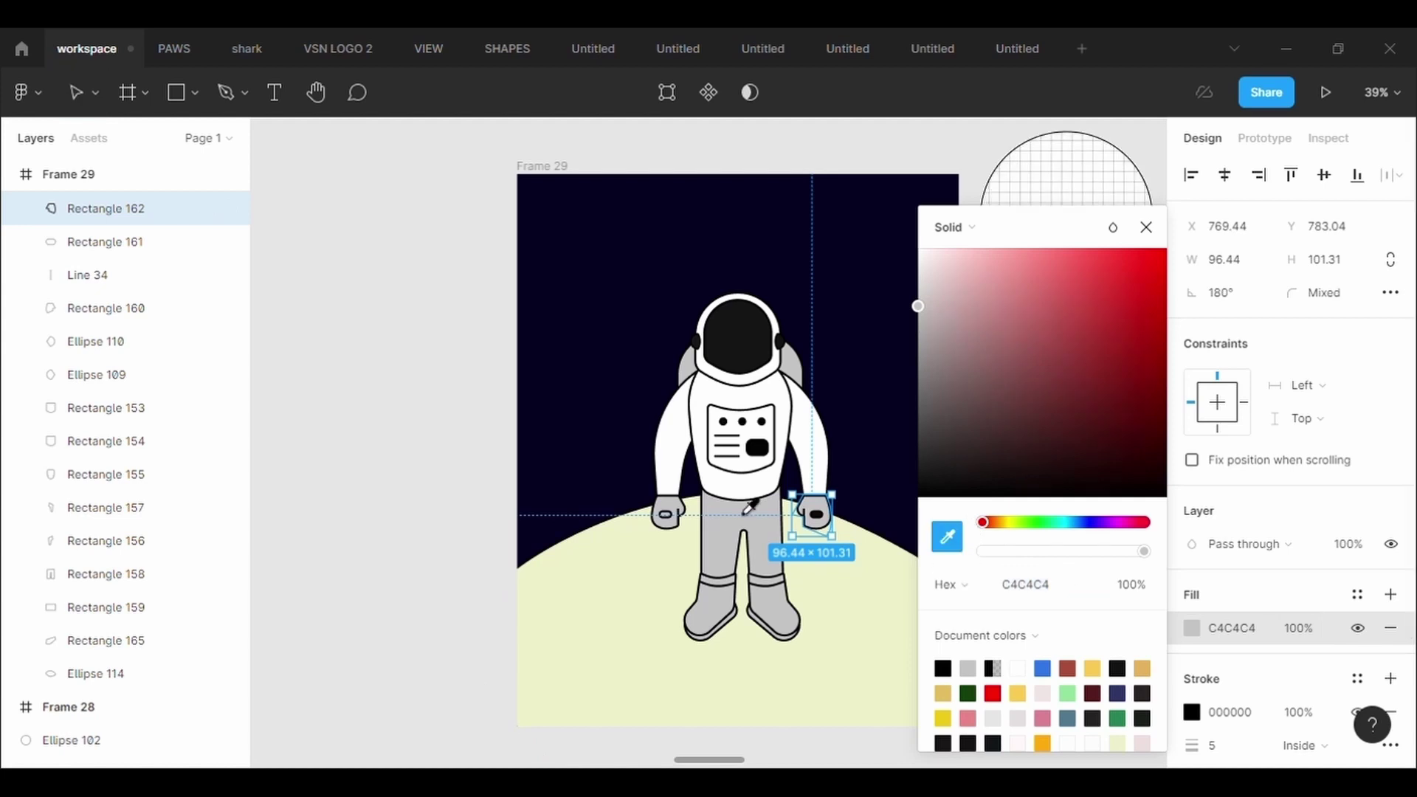
pyautogui.click(684, 471)
pyautogui.click(668, 517)
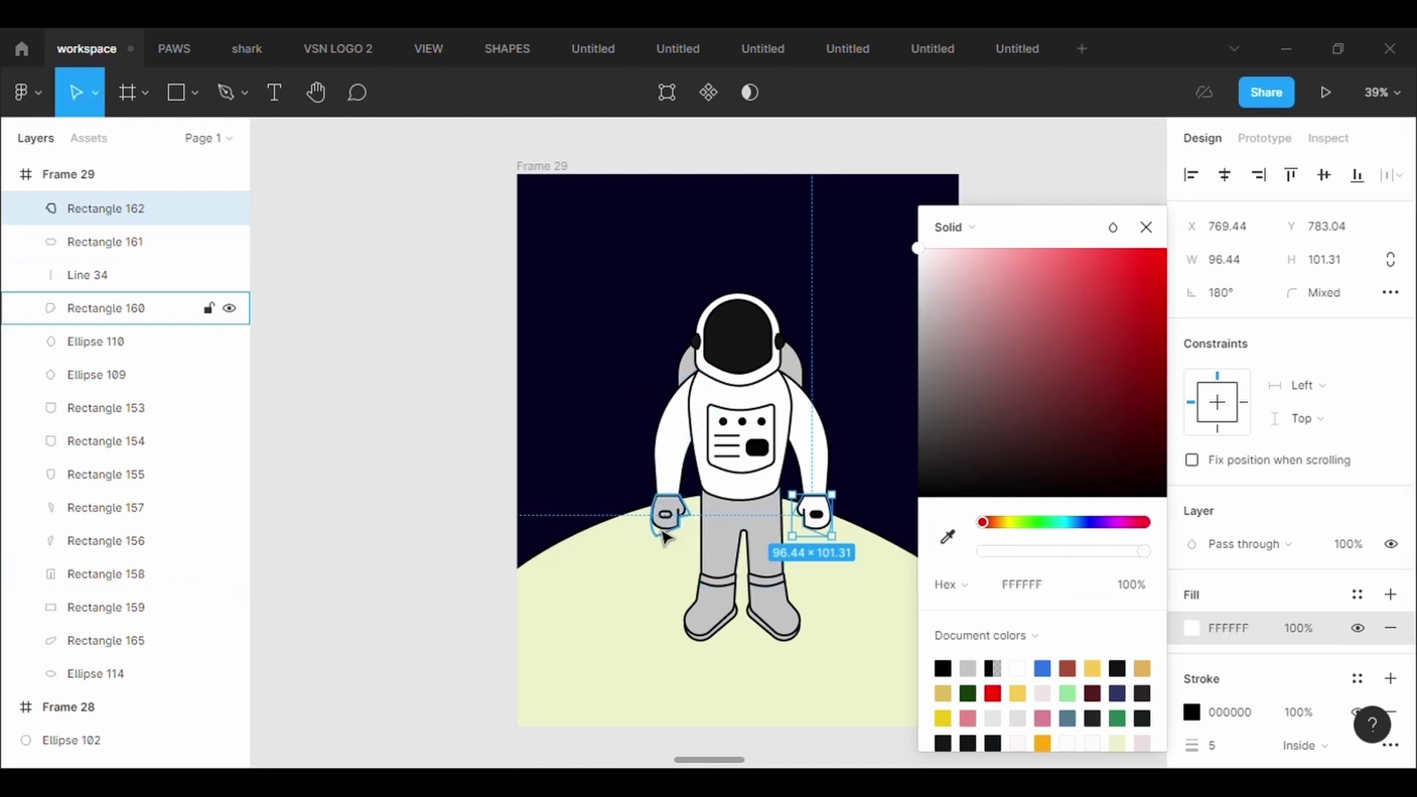
pyautogui.click(1193, 629)
pyautogui.click(947, 537)
pyautogui.click(675, 464)
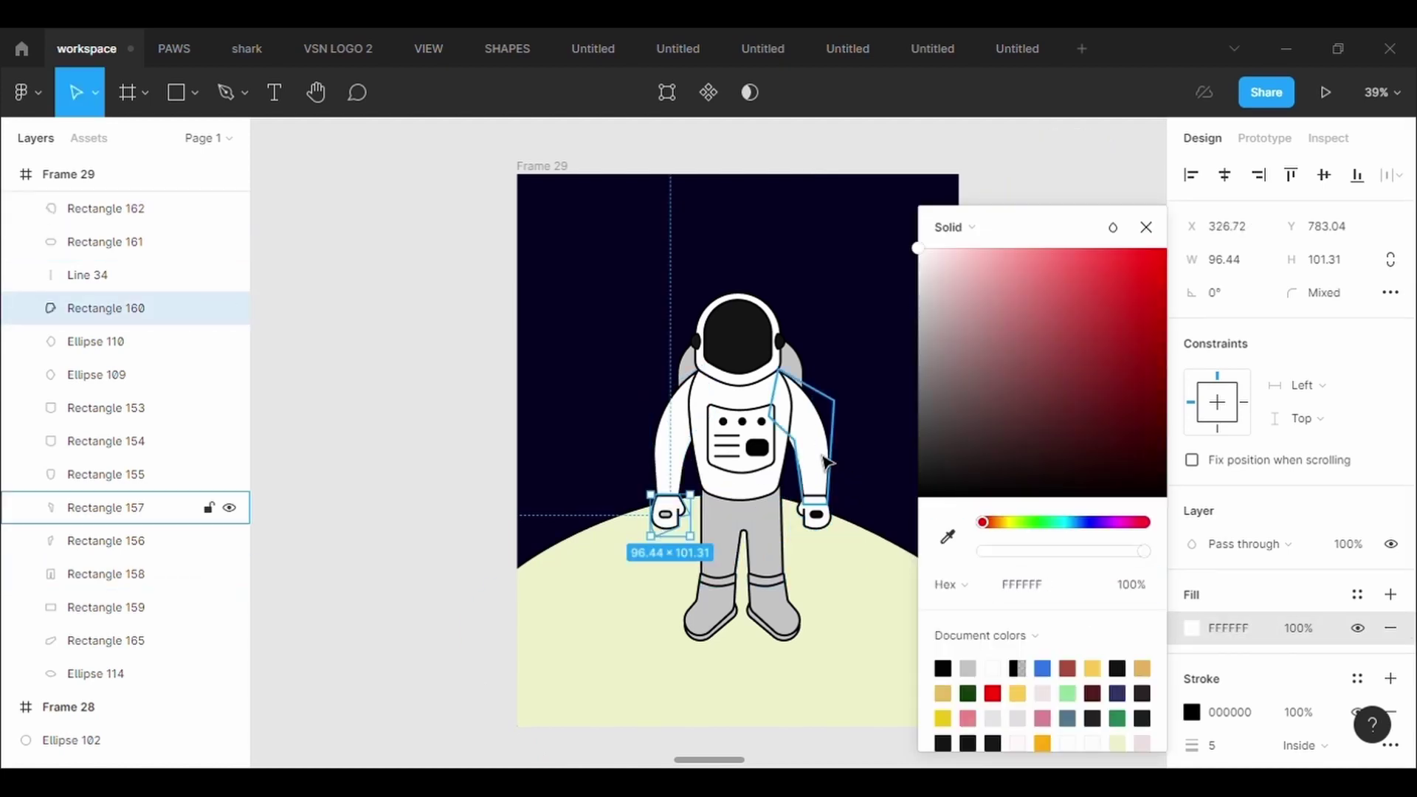
# - Fill the small rounded slot on the left-hand glove with near-black, about 0C0C0C, and clear the selection
pyautogui.click(666, 514)
pyautogui.click(1193, 629)
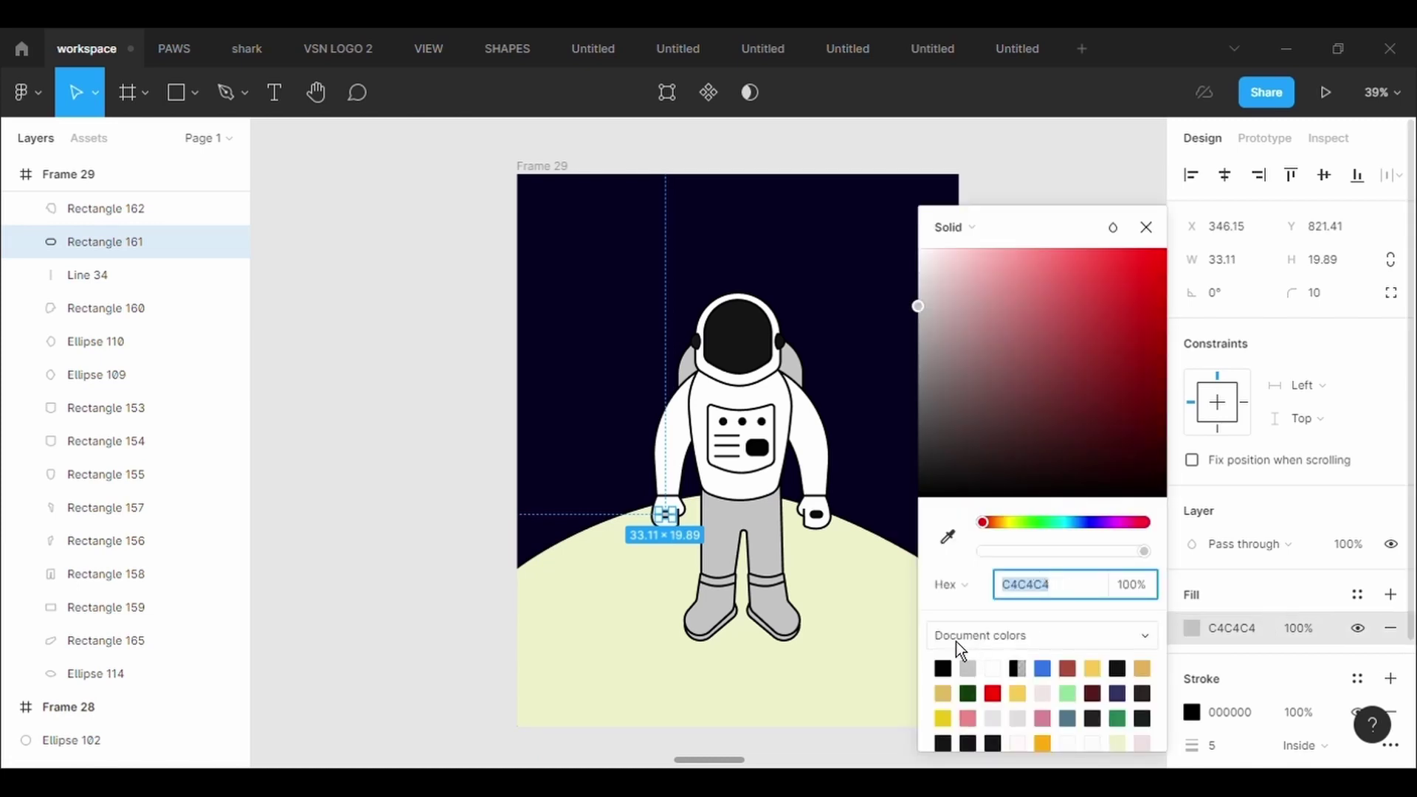
pyautogui.click(947, 536)
pyautogui.click(763, 384)
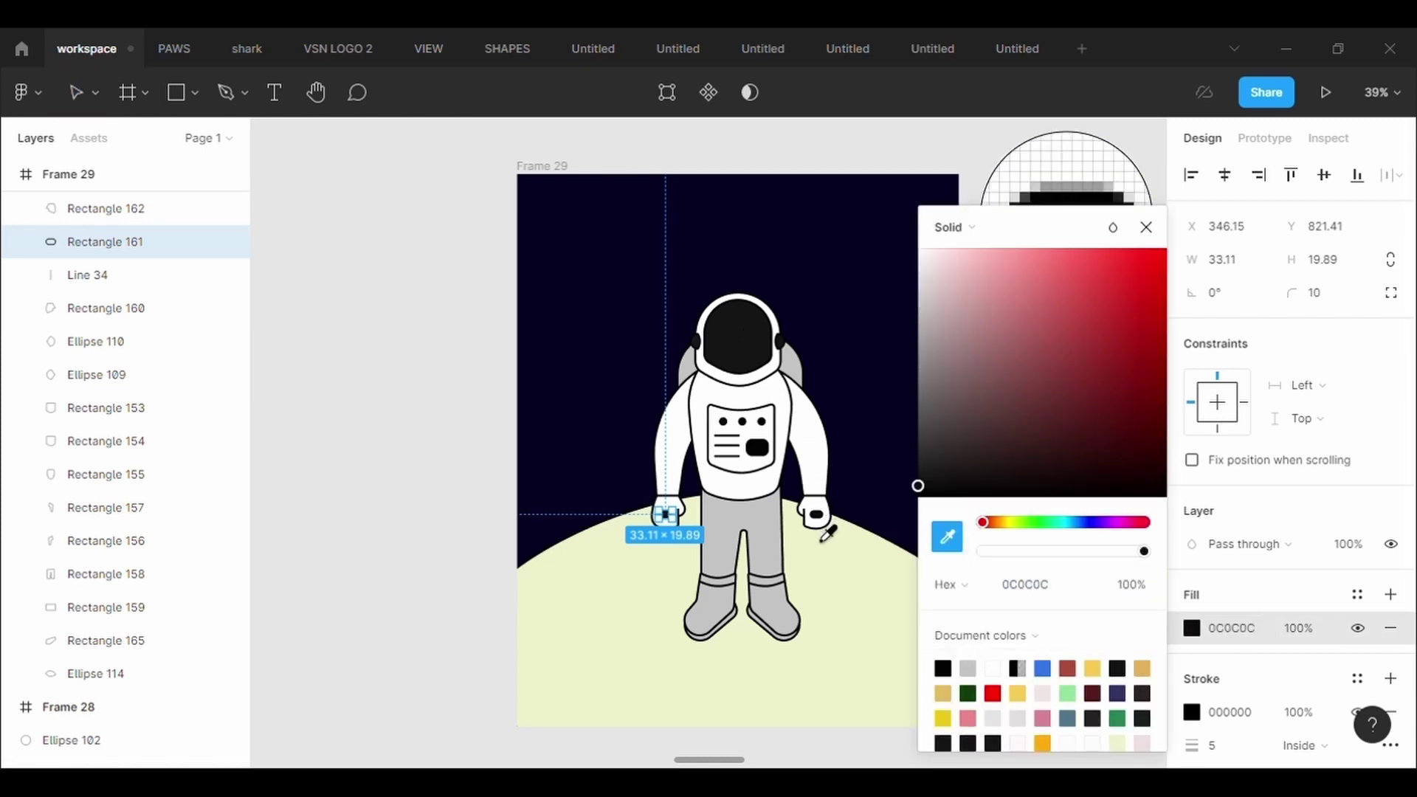
pyautogui.press('Escape')
pyautogui.press('Escape')
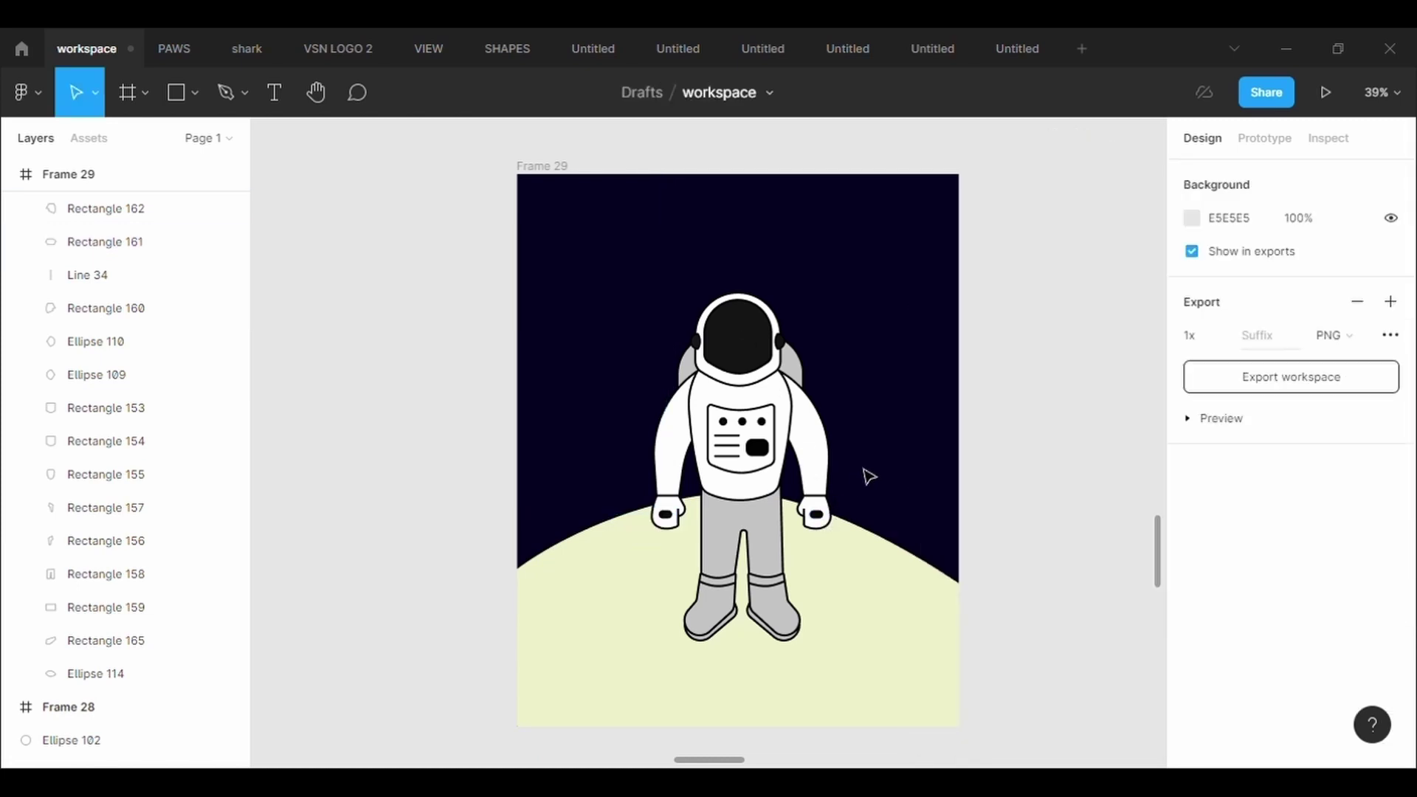
# - Fill the upper shapes of both boots with black, 000000 for the left-hand one
pyautogui.click(736, 626)
pyautogui.click(1192, 629)
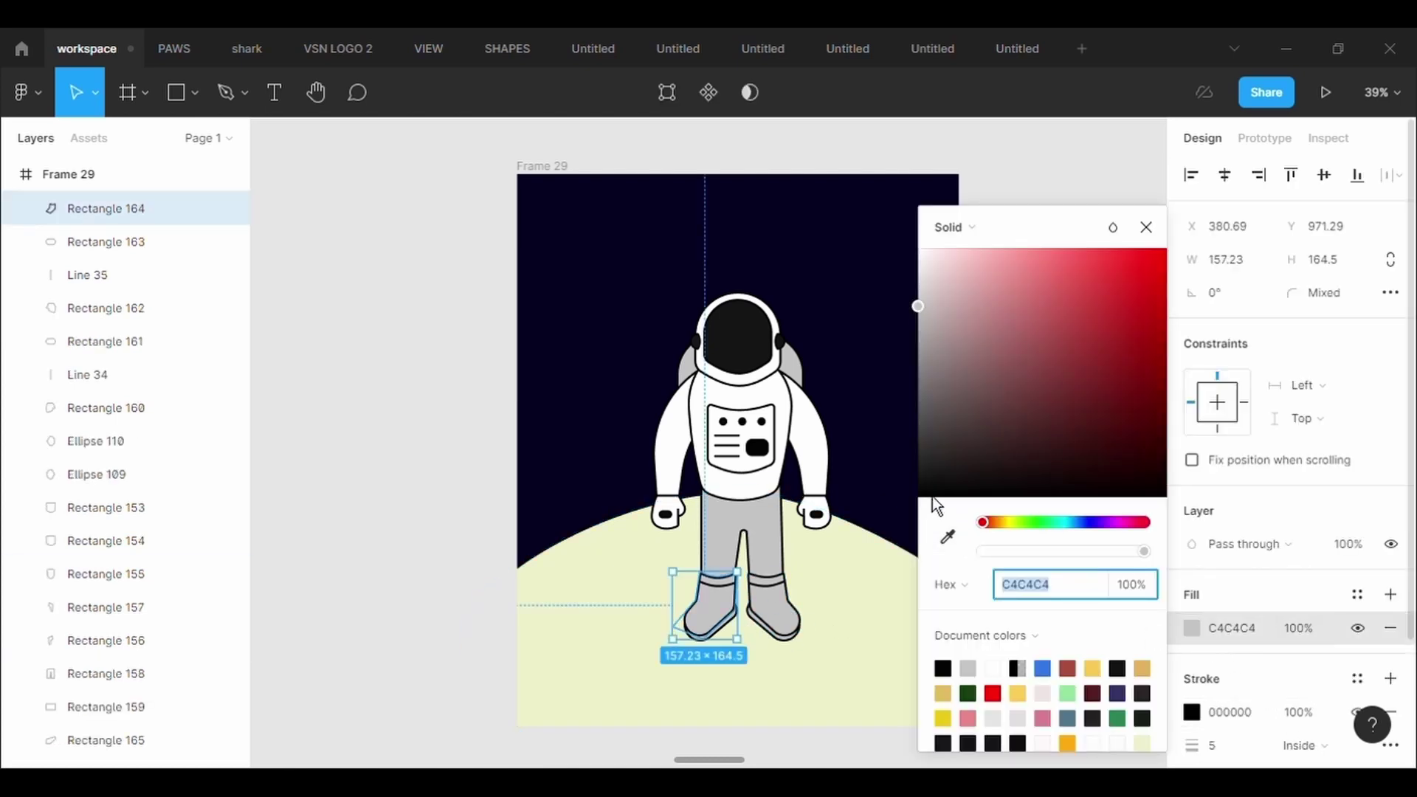
pyautogui.moveTo(931, 498); pyautogui.dragTo(920, 506)
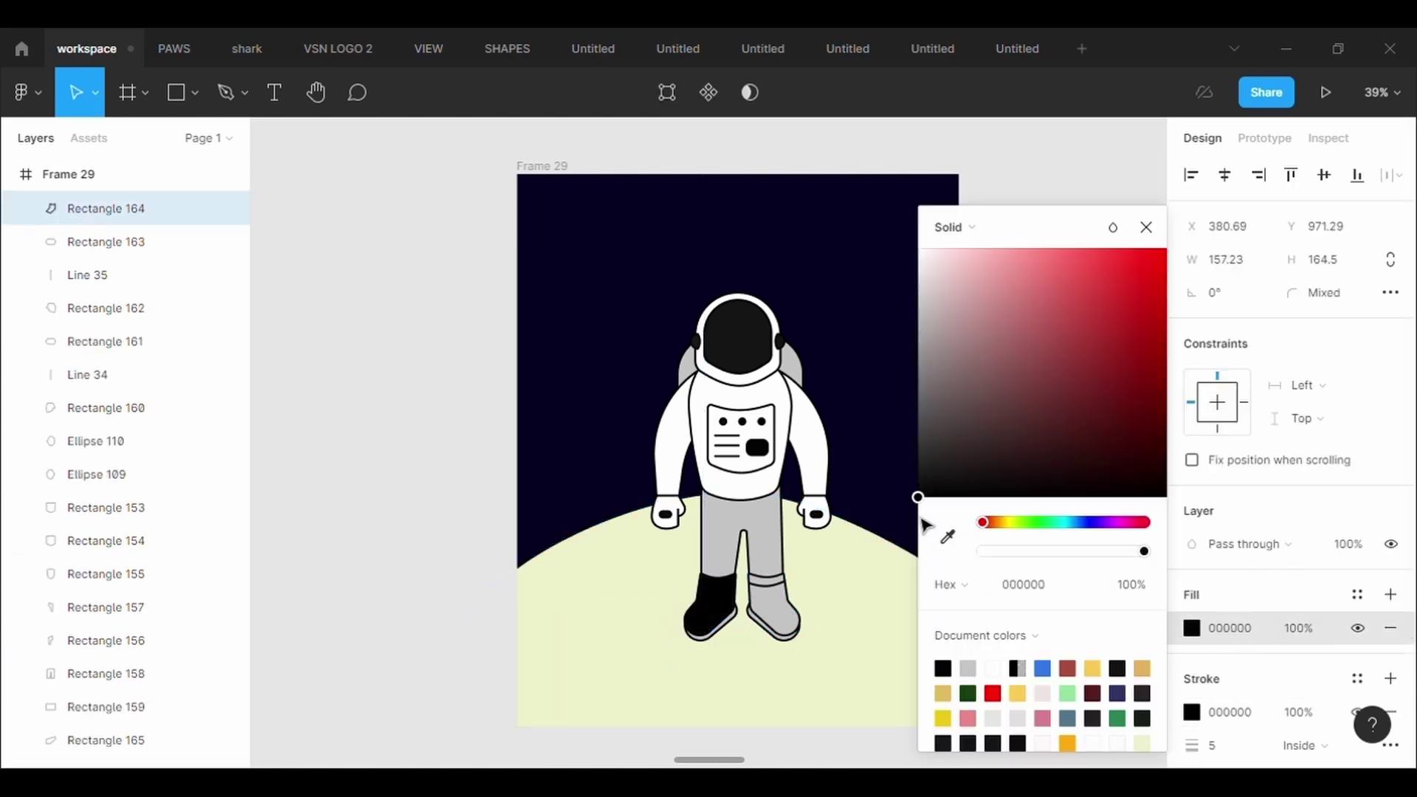
pyautogui.click(786, 620)
pyautogui.click(1196, 631)
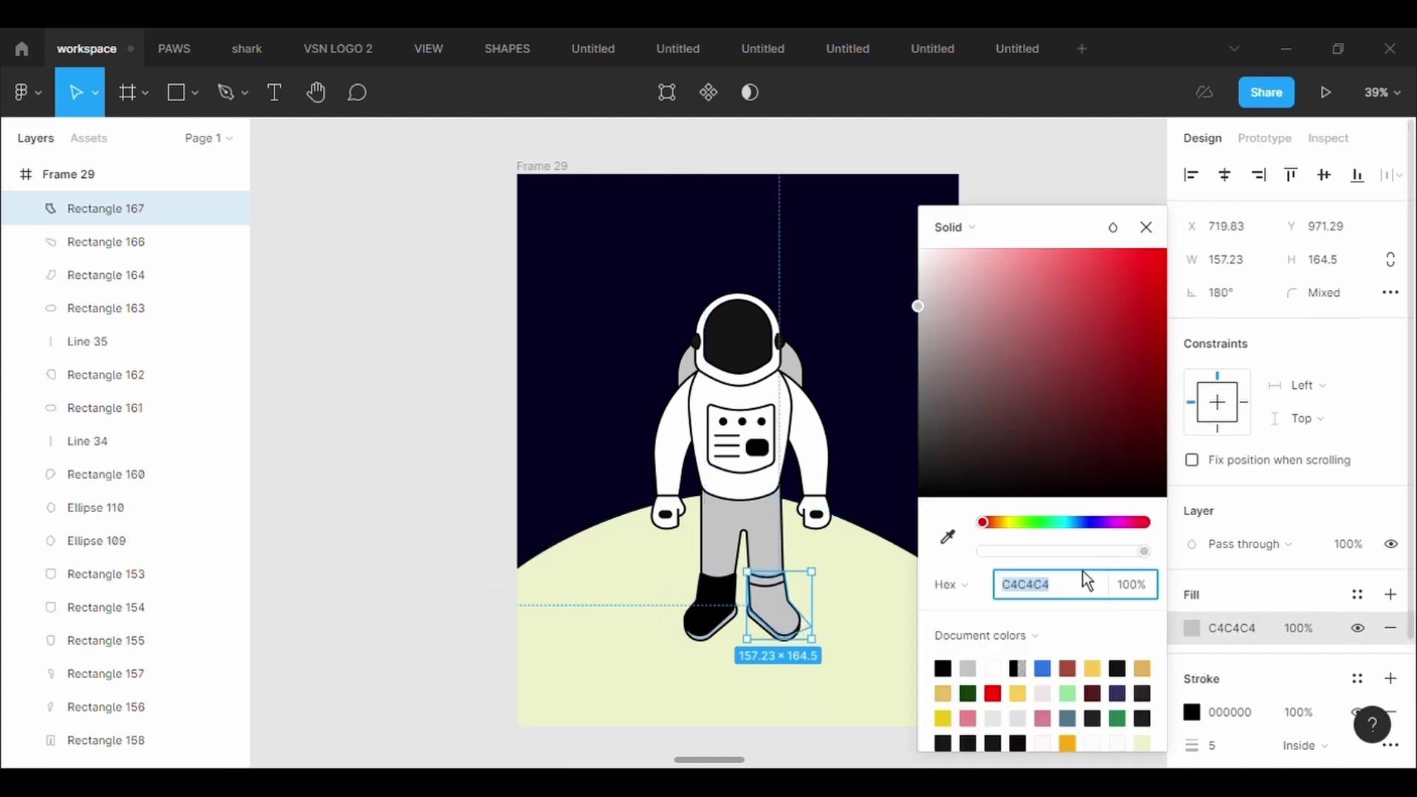
pyautogui.click(921, 495)
pyautogui.click(819, 664)
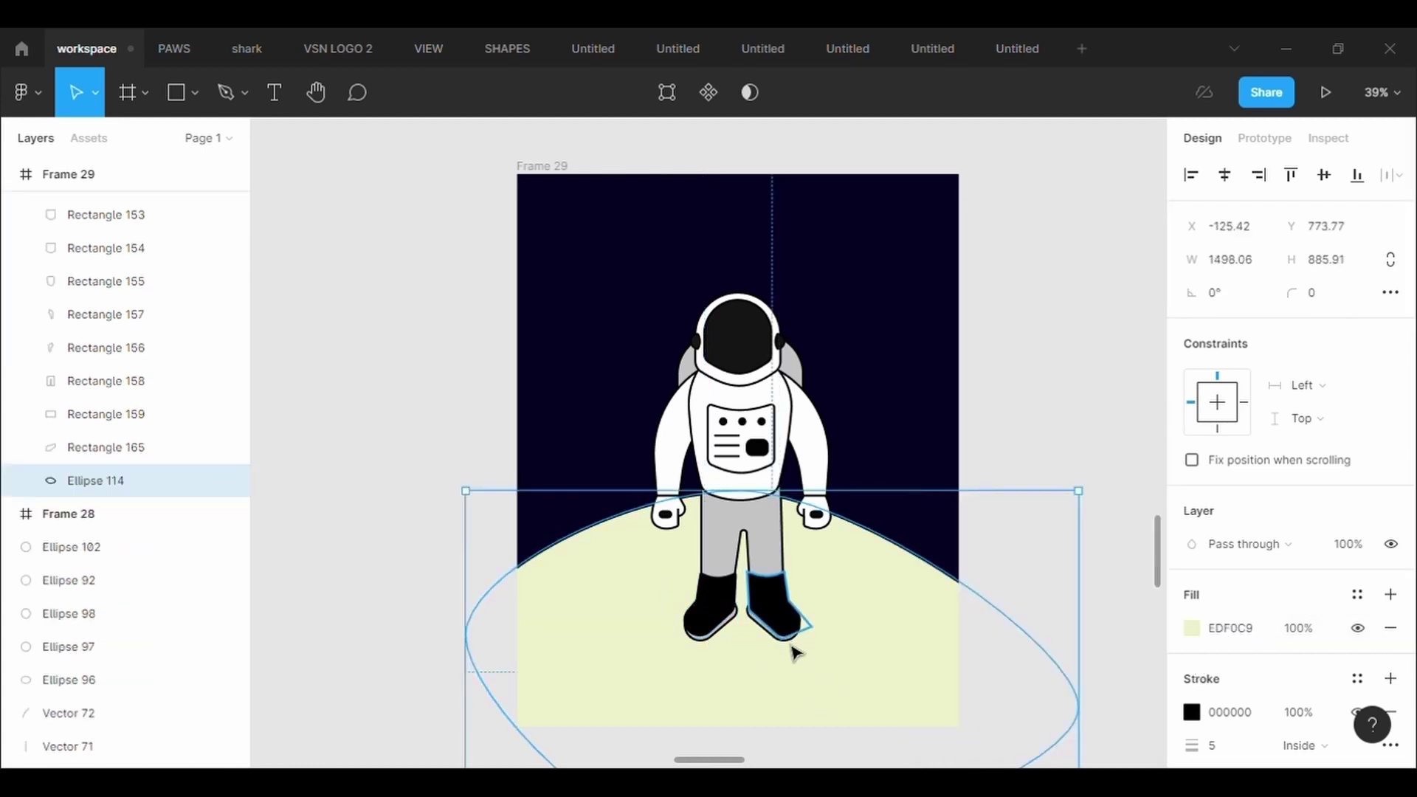
# - Fill the soles beneath both boots with white sampled from the suit
pyautogui.click(784, 624)
pyautogui.click(1191, 628)
pyautogui.click(948, 536)
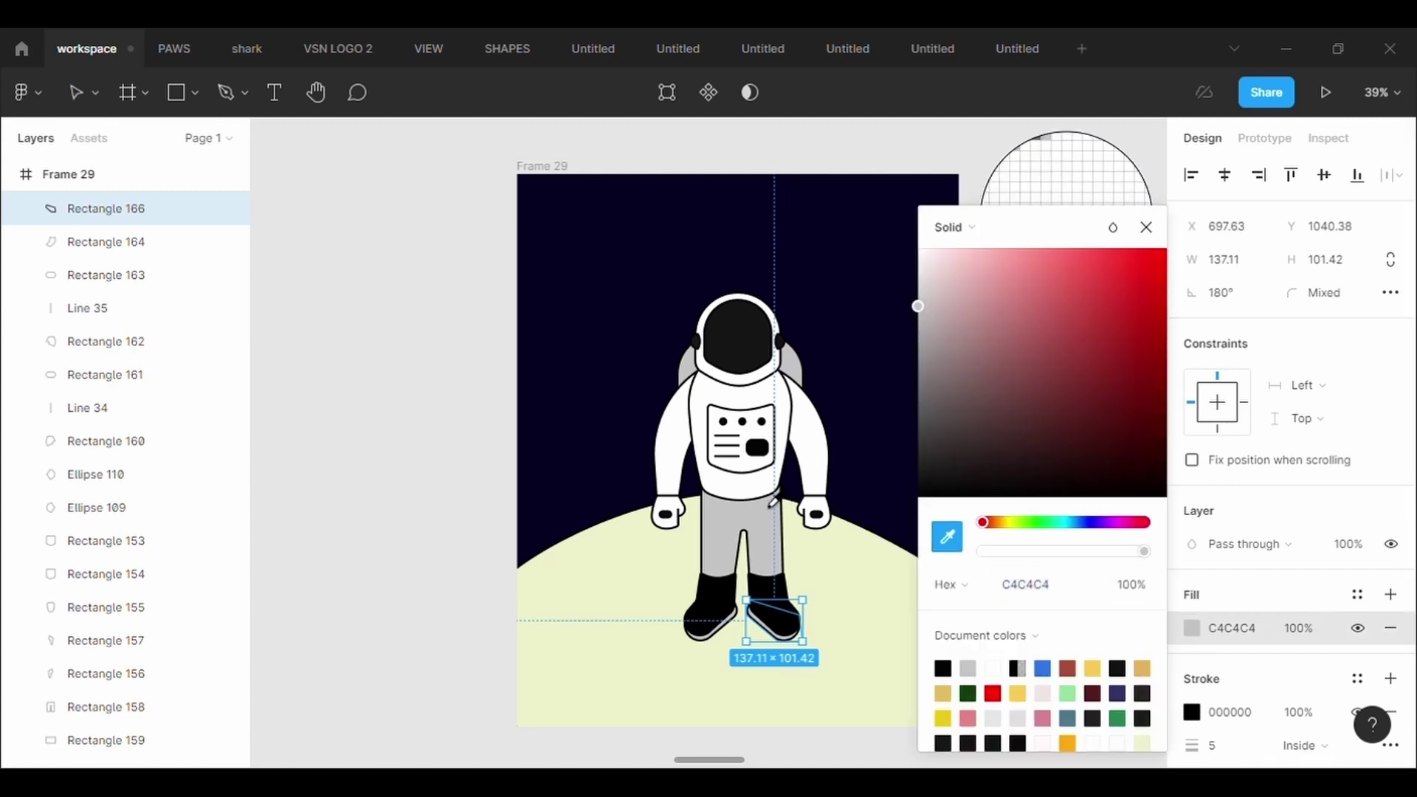
pyautogui.click(1066, 170)
pyautogui.click(724, 646)
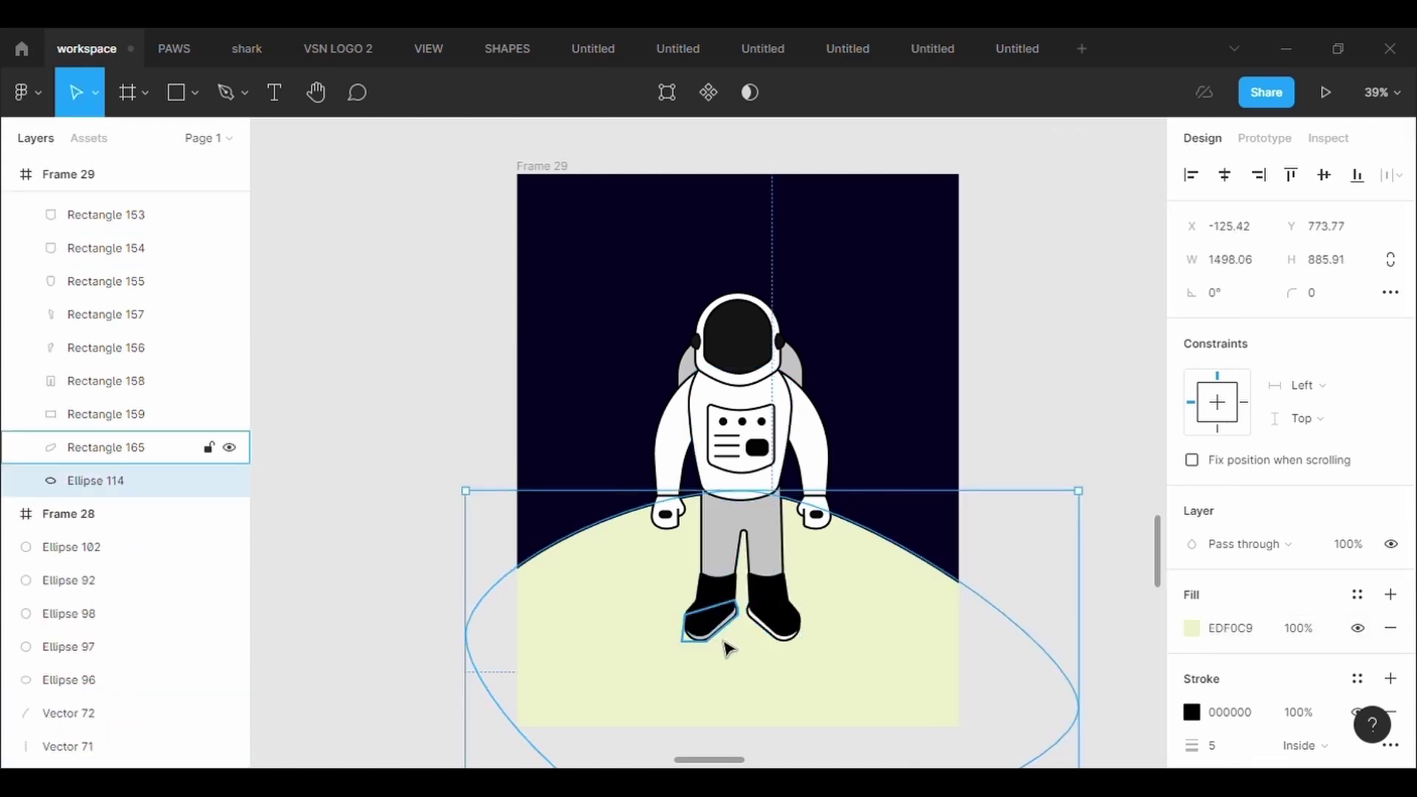
pyautogui.click(716, 634)
pyautogui.click(1193, 630)
pyautogui.click(948, 536)
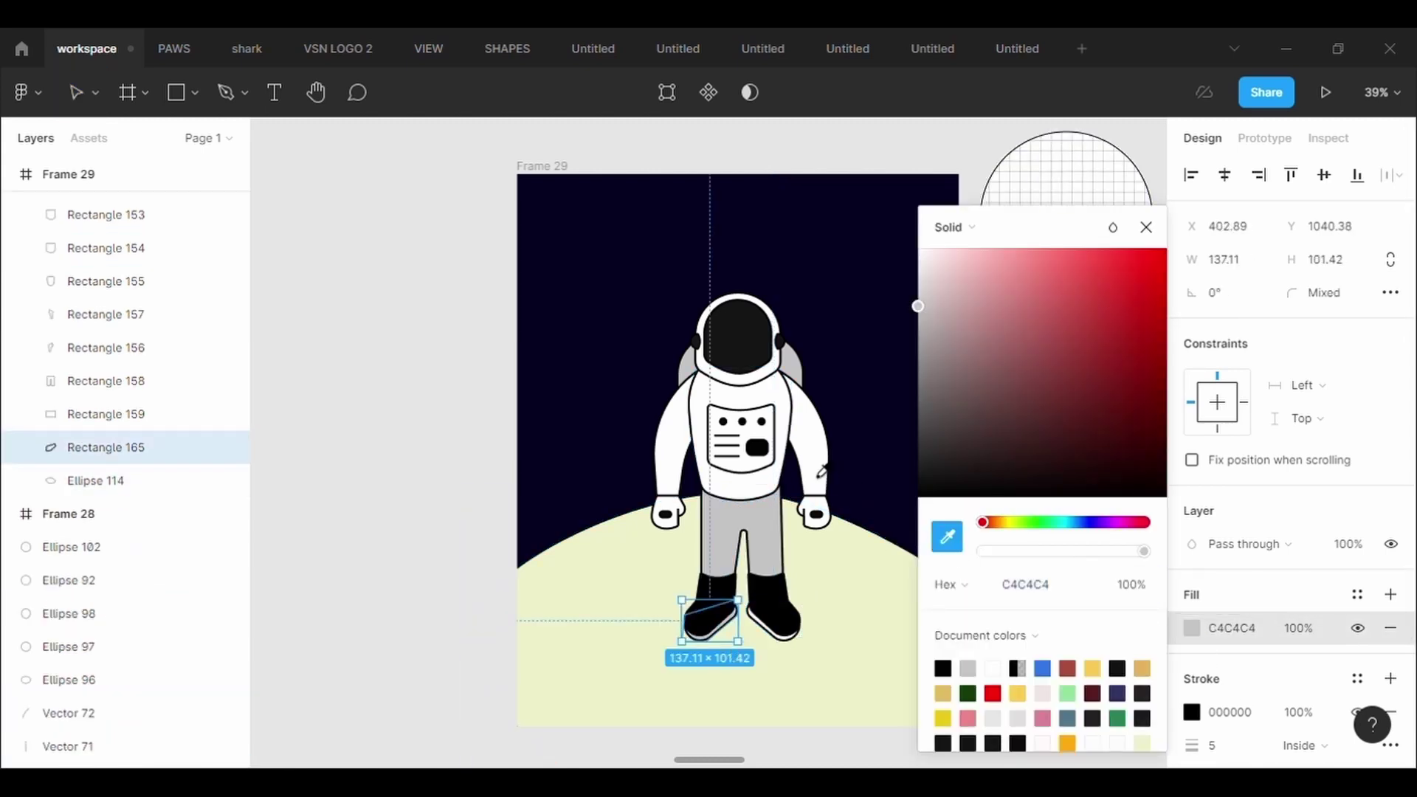
pyautogui.click(1066, 169)
# - Fill the astronaut's trousers with white, FFFFFF, sampled from the arm
pyautogui.click(764, 550)
pyautogui.click(1193, 630)
pyautogui.click(948, 537)
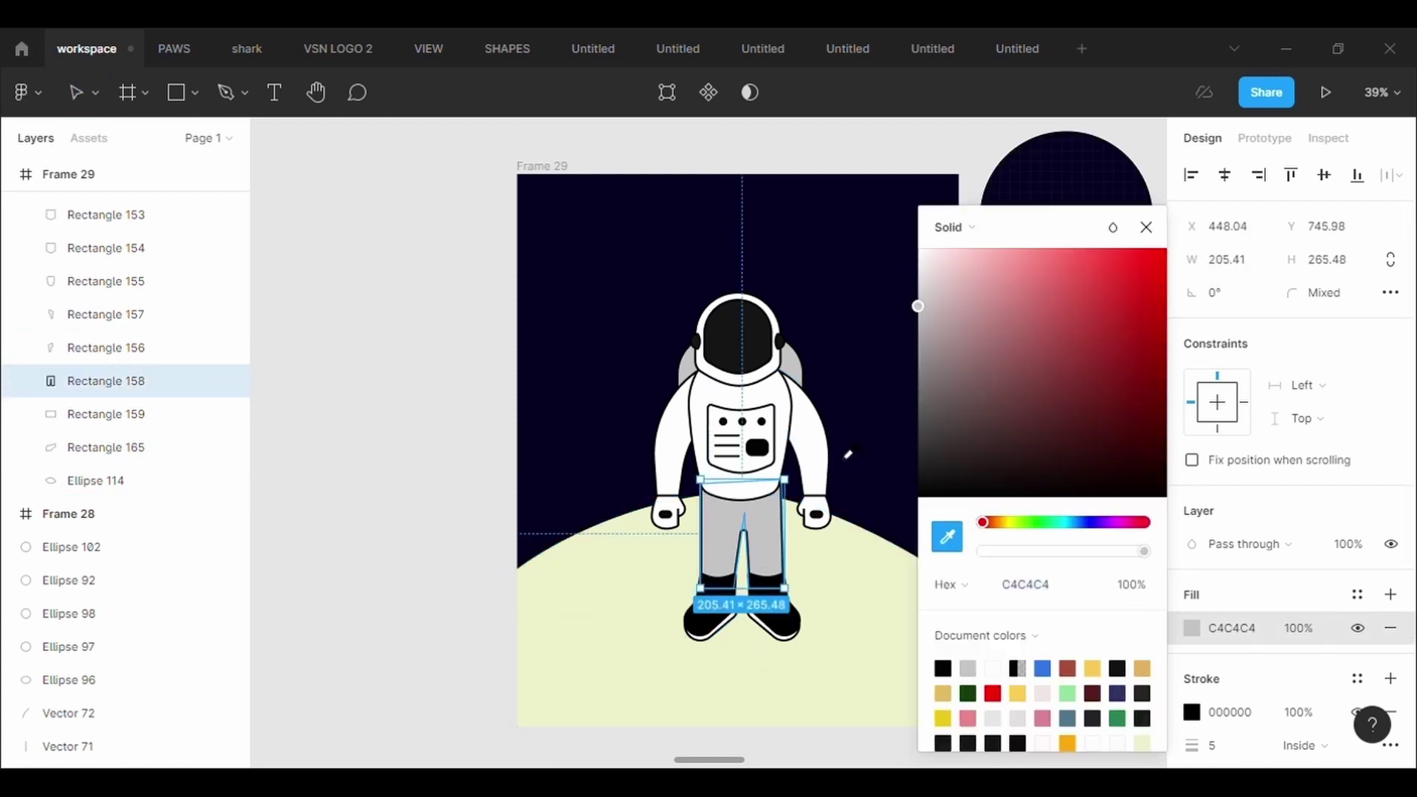
pyautogui.click(828, 441)
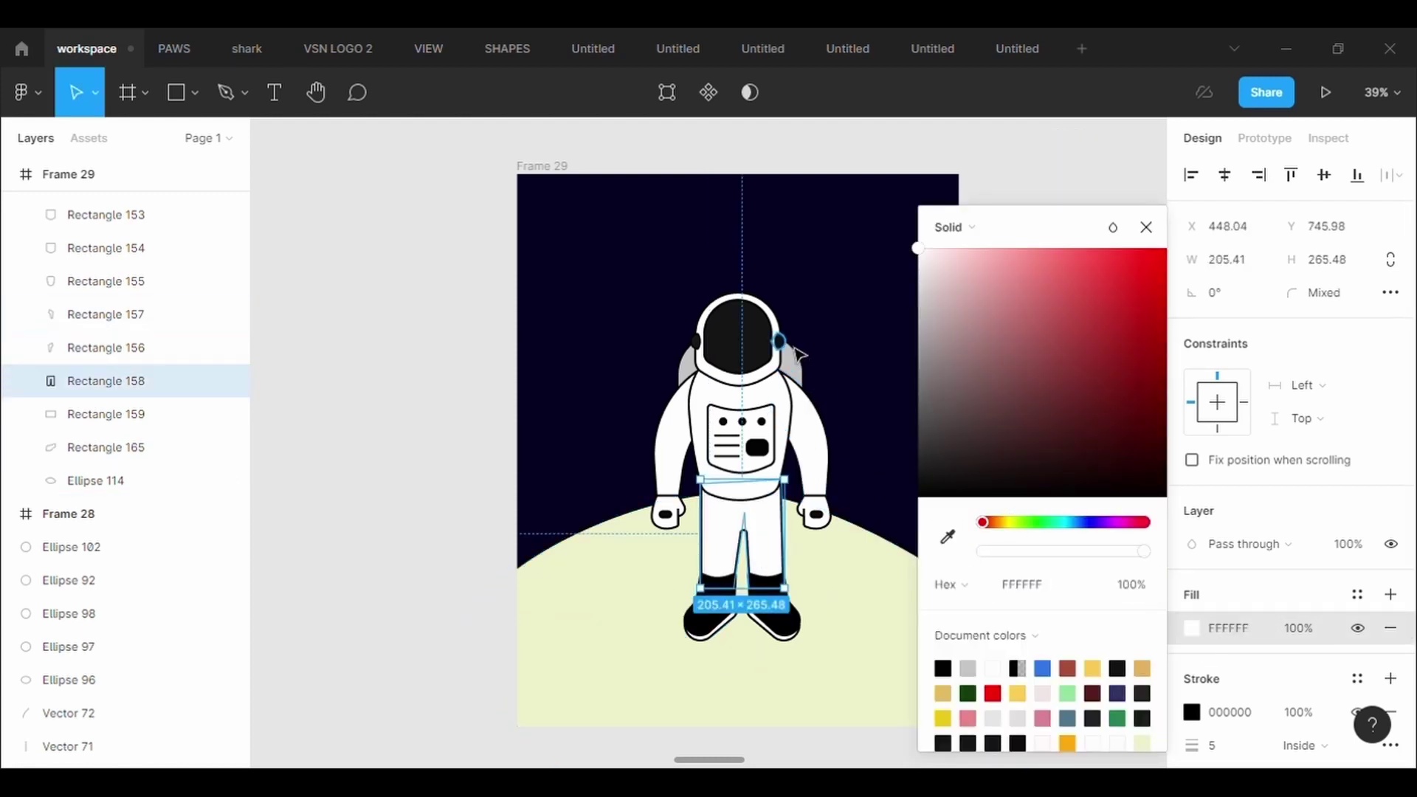
# - Fill the backpack behind the astronaut's shoulders with white sampled from the suit and clear the selection
pyautogui.click(795, 402)
pyautogui.click(1205, 636)
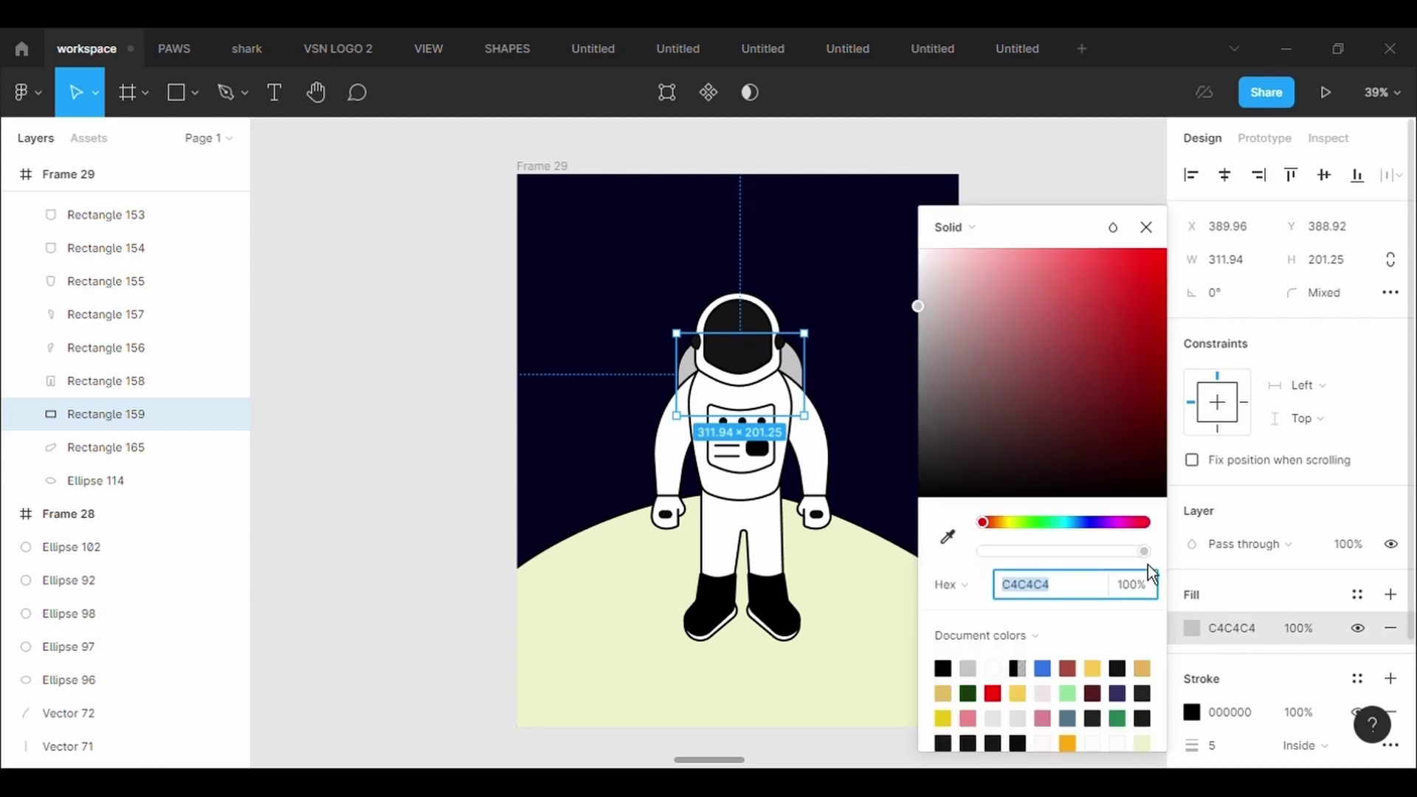
pyautogui.click(947, 537)
pyautogui.click(745, 532)
pyautogui.click(909, 278)
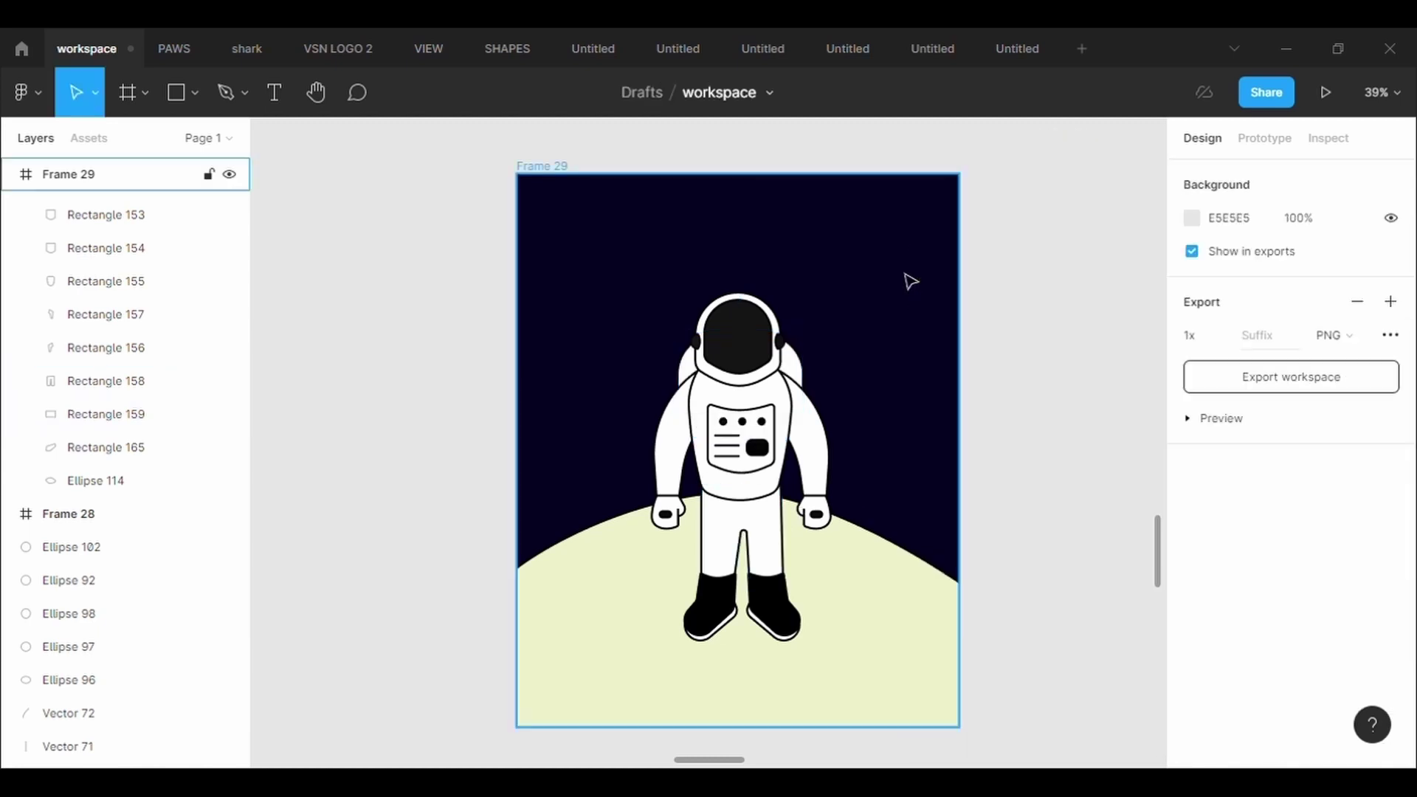
# - Change the fill of the large hill ellipse under the astronaut to a dark grey
pyautogui.scroll(-3, 911, 281)
pyautogui.scroll(3, 911, 281)
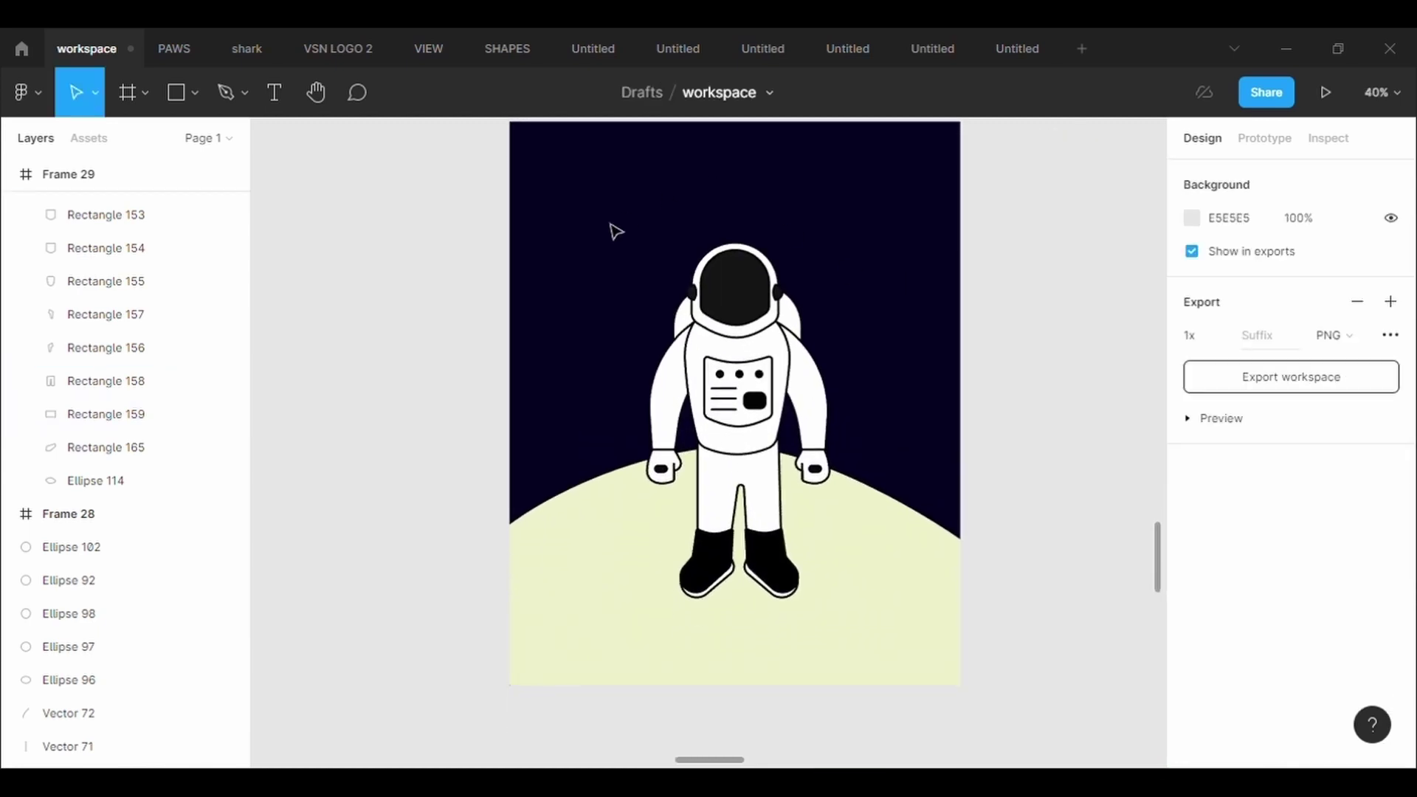
pyautogui.click(578, 554)
pyautogui.click(1191, 628)
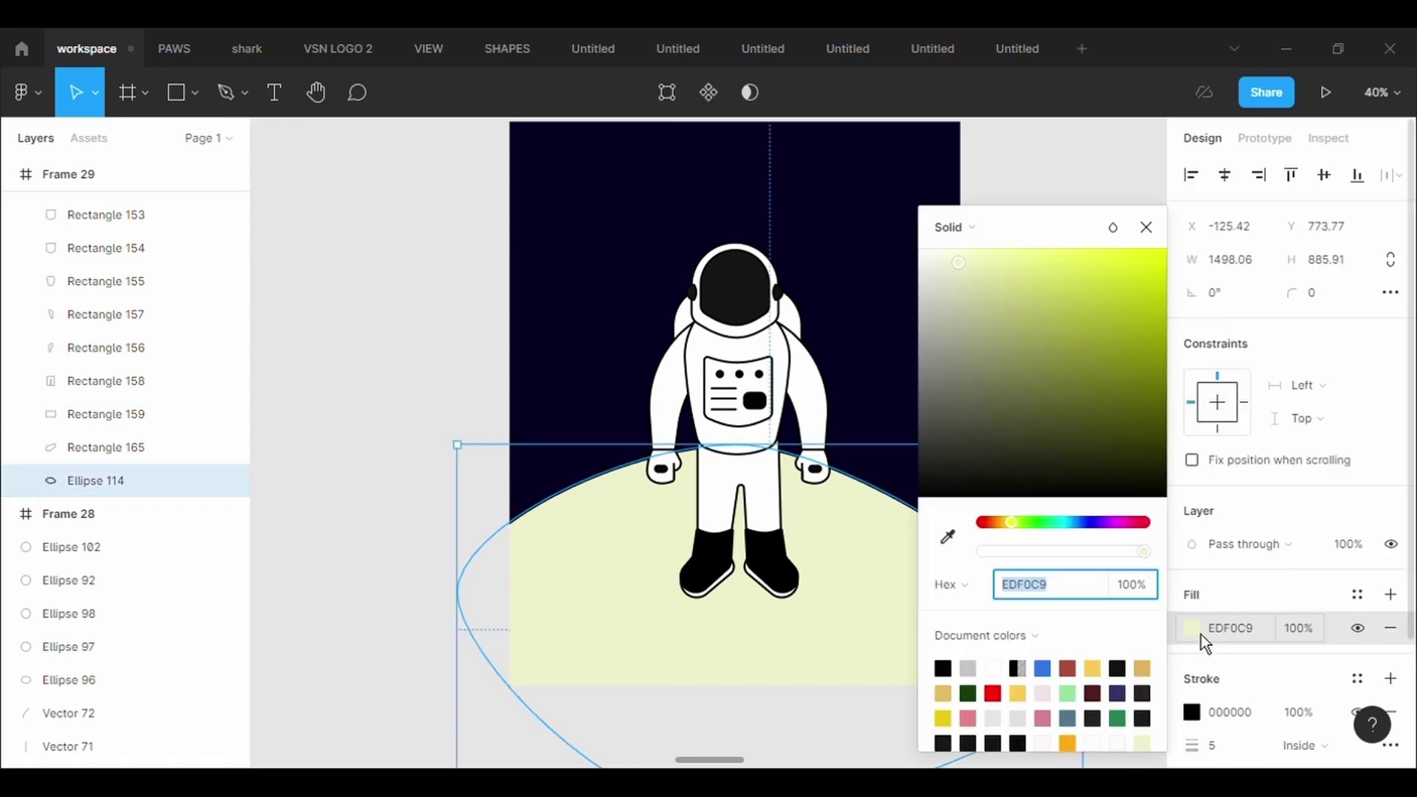
pyautogui.click(931, 402)
pyautogui.moveTo(939, 418)
pyautogui.mouseDown()
pyautogui.moveTo(962, 428)
pyautogui.moveTo(936, 430)
pyautogui.mouseUp()
pyautogui.click(339, 328)
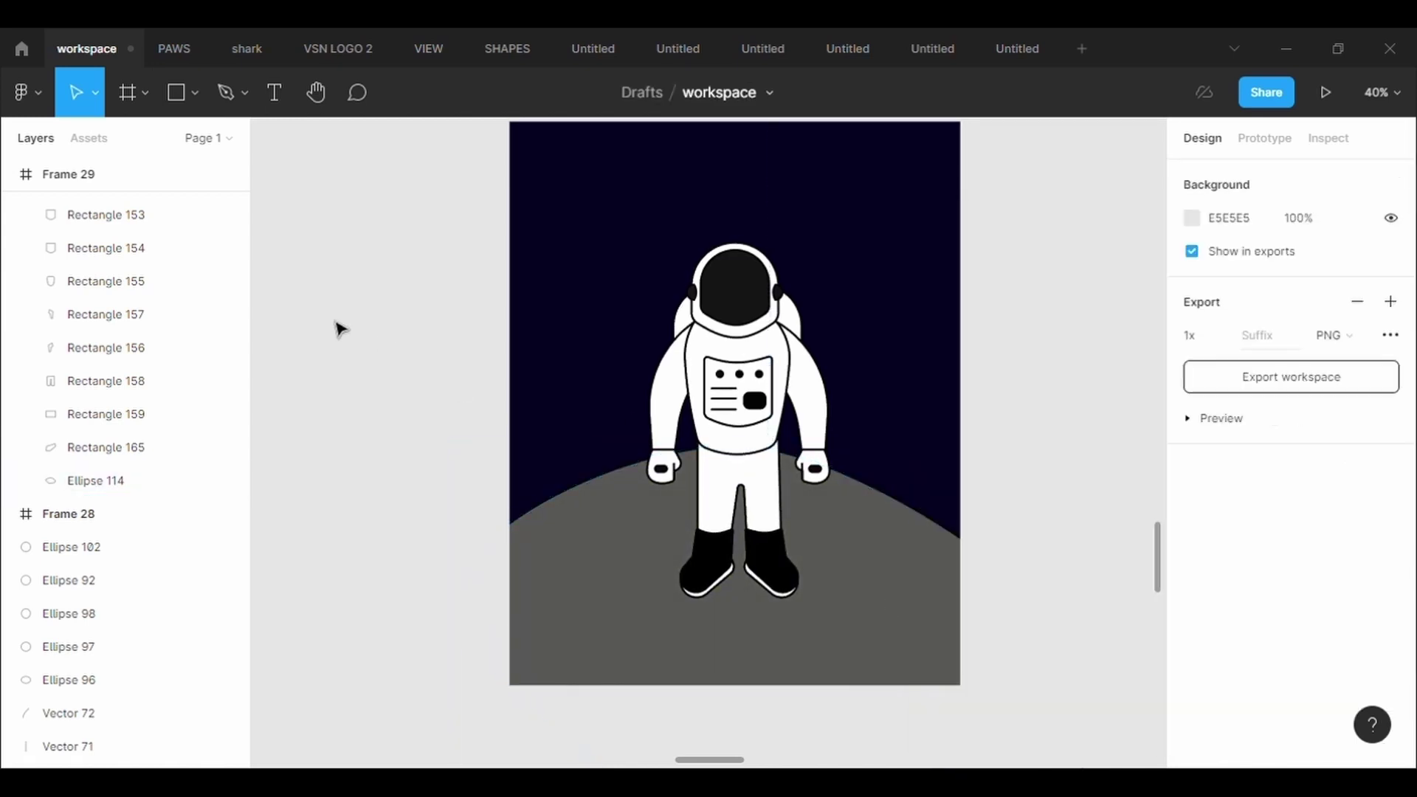